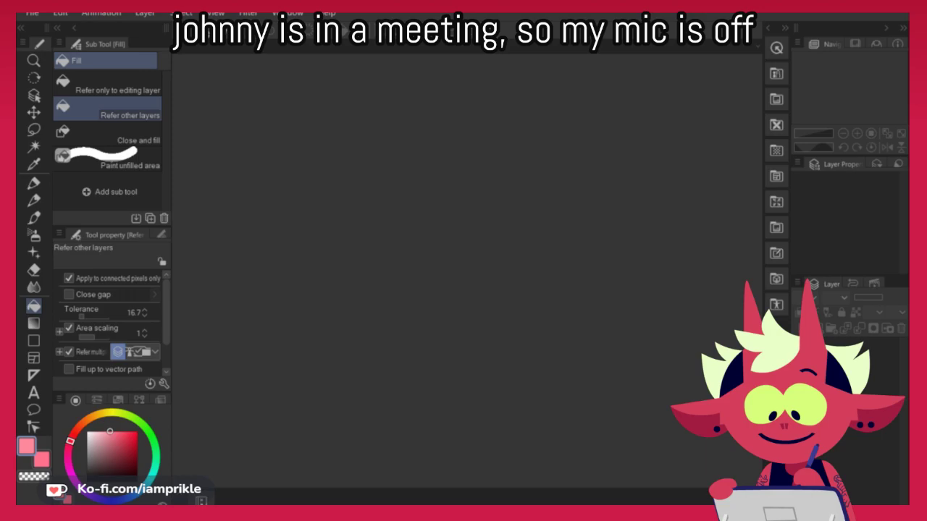
Create a new 1500 × 1500 px illustration canvas with a resolution of 72
key(alt+Tab)
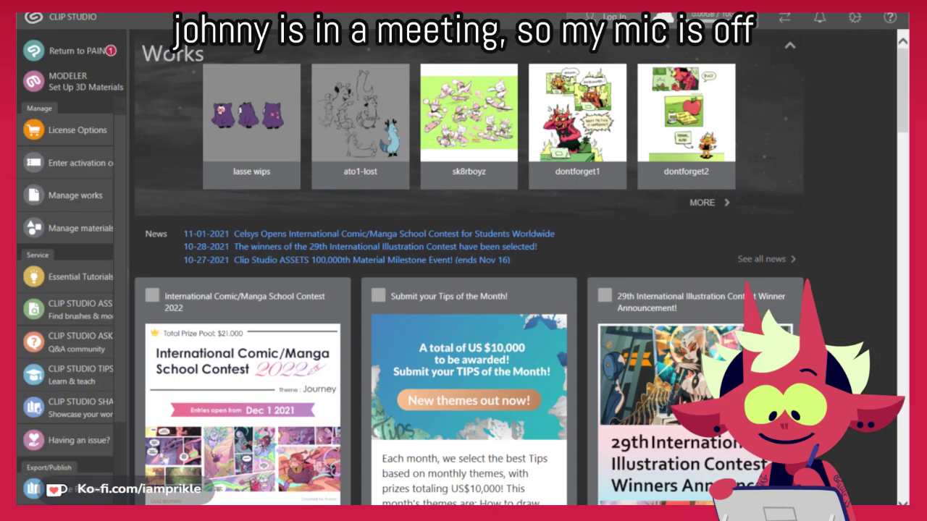
key(alt+Tab)
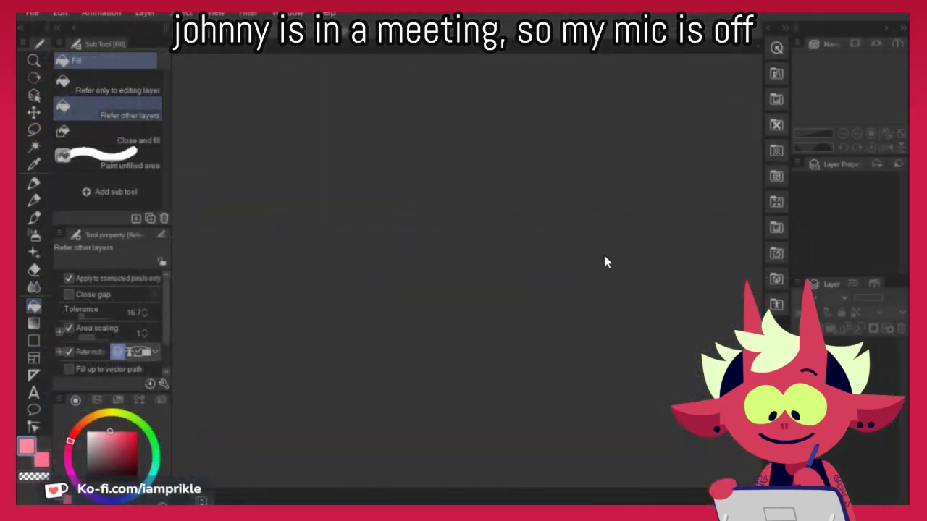
click(30, 15)
click(51, 31)
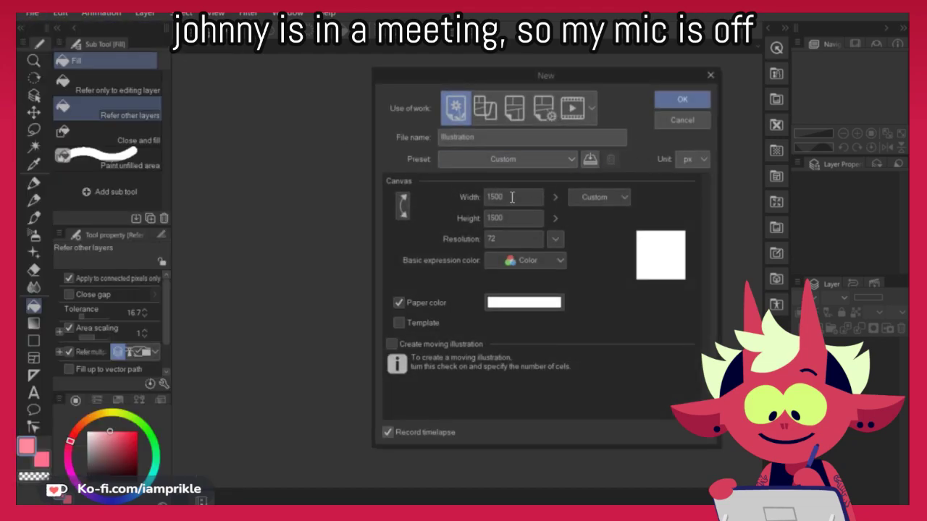
click(692, 99)
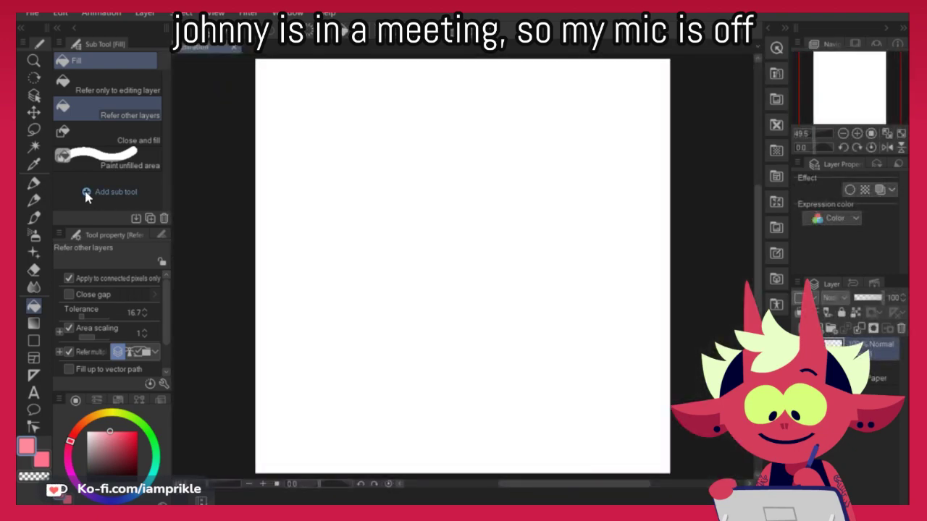
Change the Paper layer's color to light gray and make the normal drawing layer active again
click(34, 129)
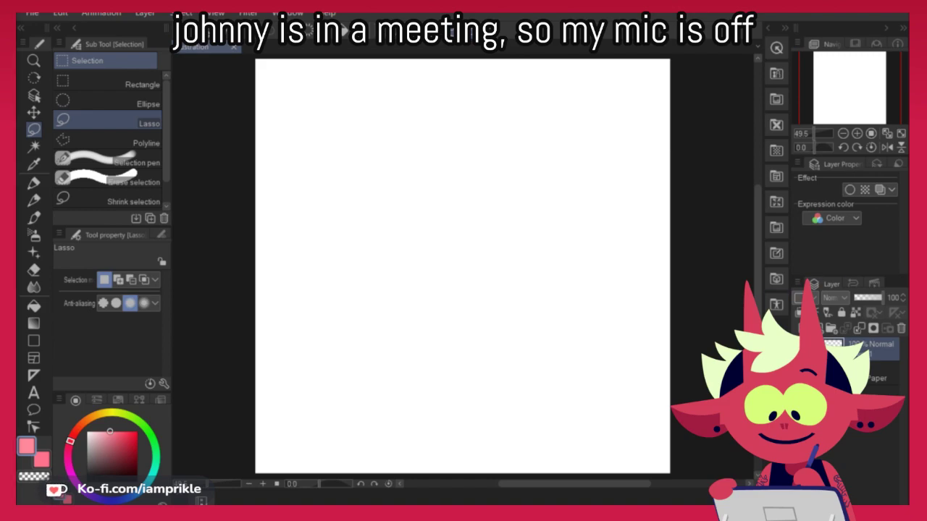
click(880, 379)
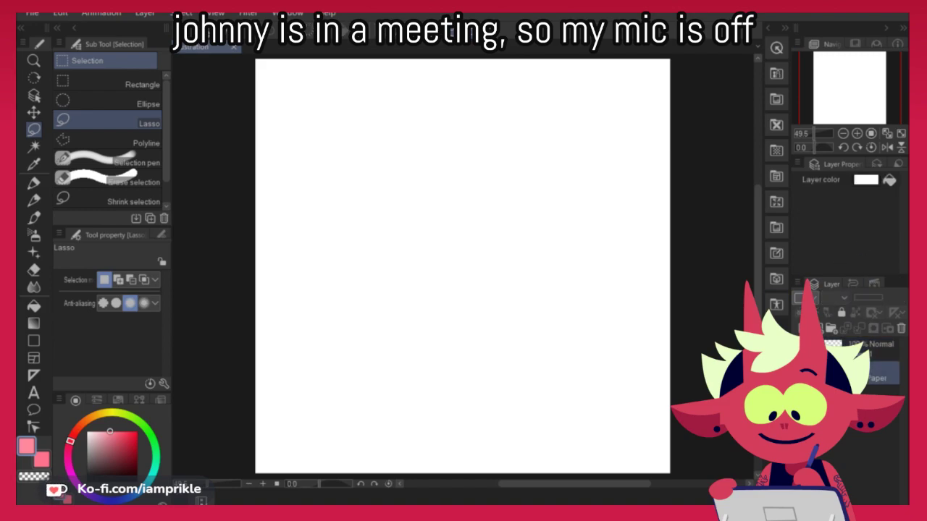
click(45, 309)
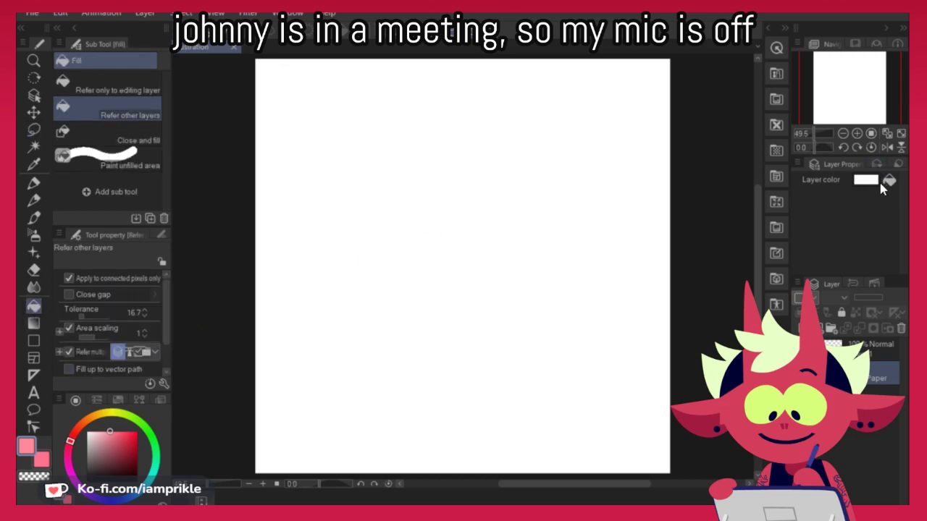
click(885, 182)
drag(99, 443, 75, 411)
click(86, 444)
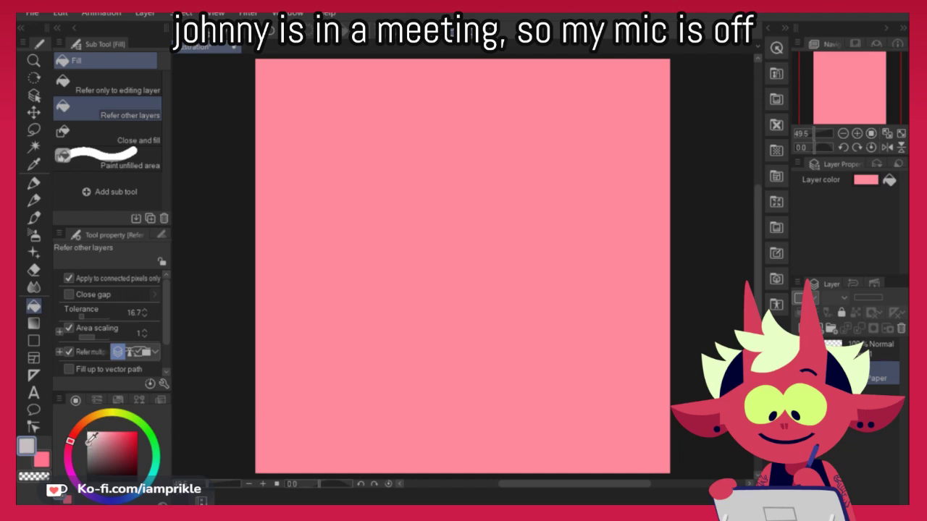
click(889, 181)
click(877, 340)
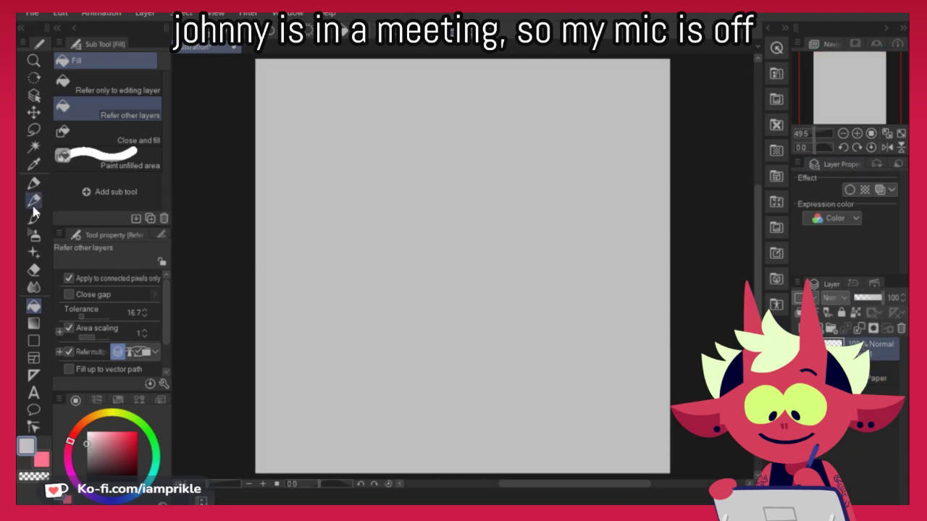
Choose the pencil tool and set the drawing color to fully saturated blue
click(33, 201)
click(136, 434)
drag(85, 483, 113, 500)
Change the canvas size to 650 px wide and 950 px high
key(ctrl+plus)
key(m)
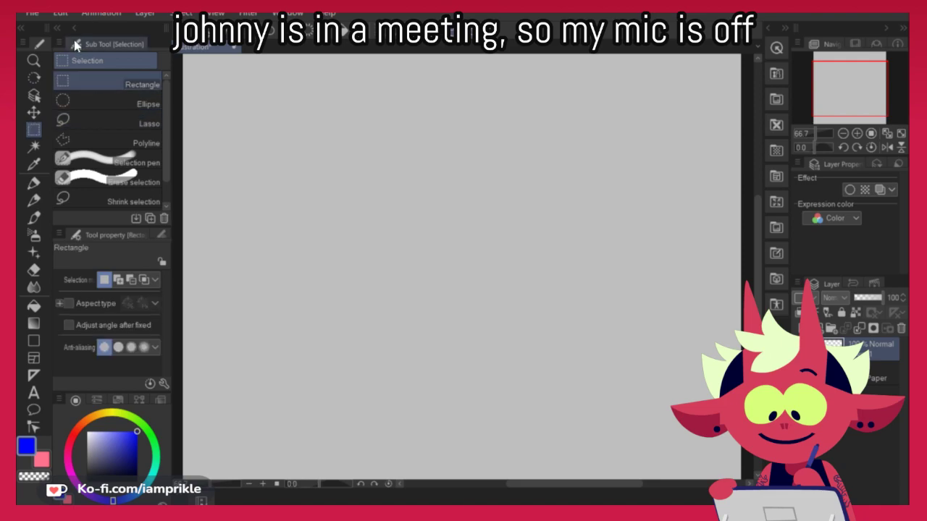
key(ctrl+minus)
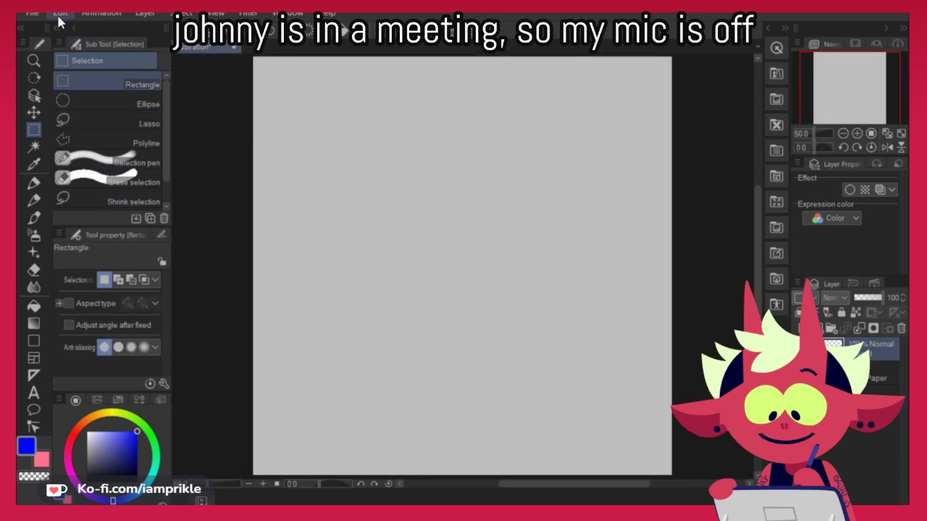
click(60, 16)
click(165, 362)
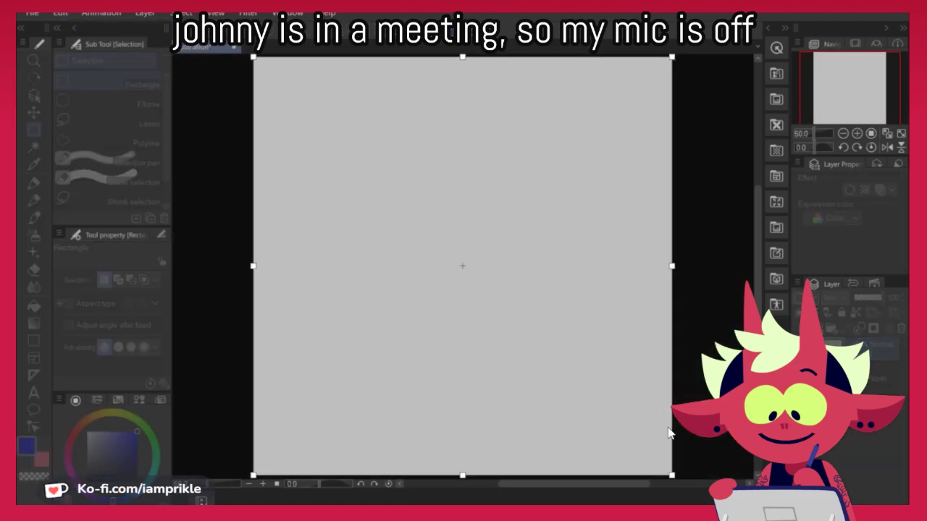
drag(672, 476, 436, 315)
double_click(121, 409)
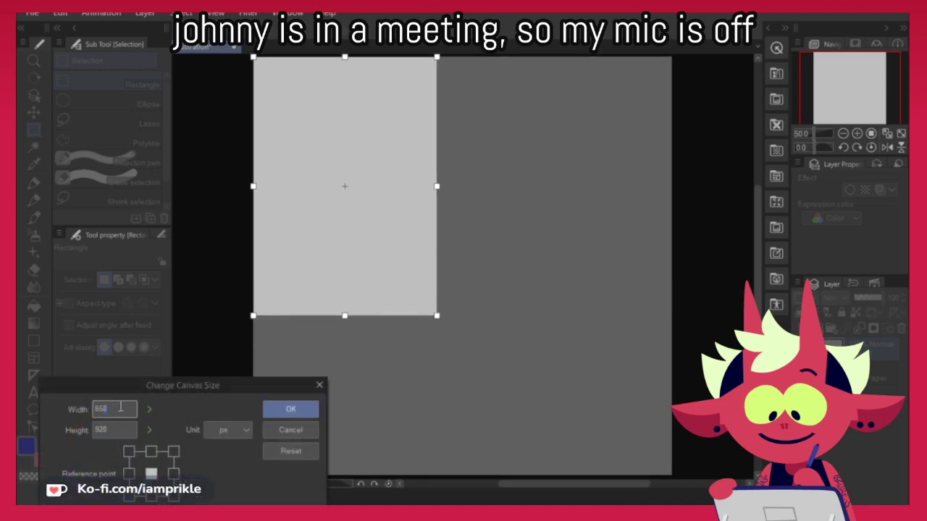
text(650)
key(Tab)
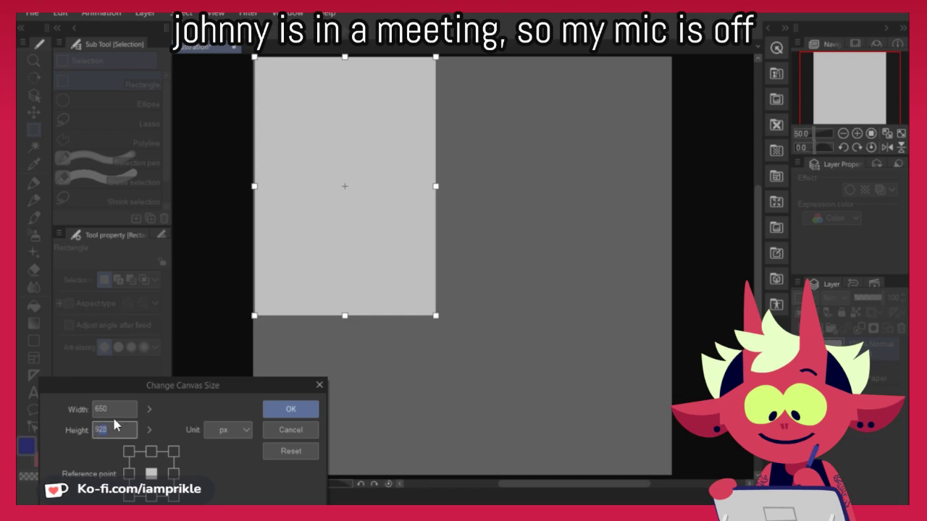
text(950)
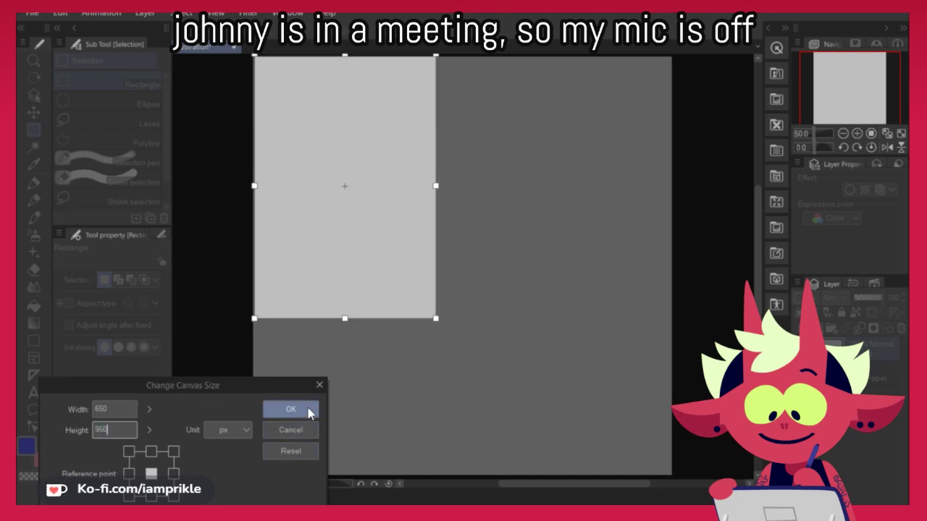
click(290, 409)
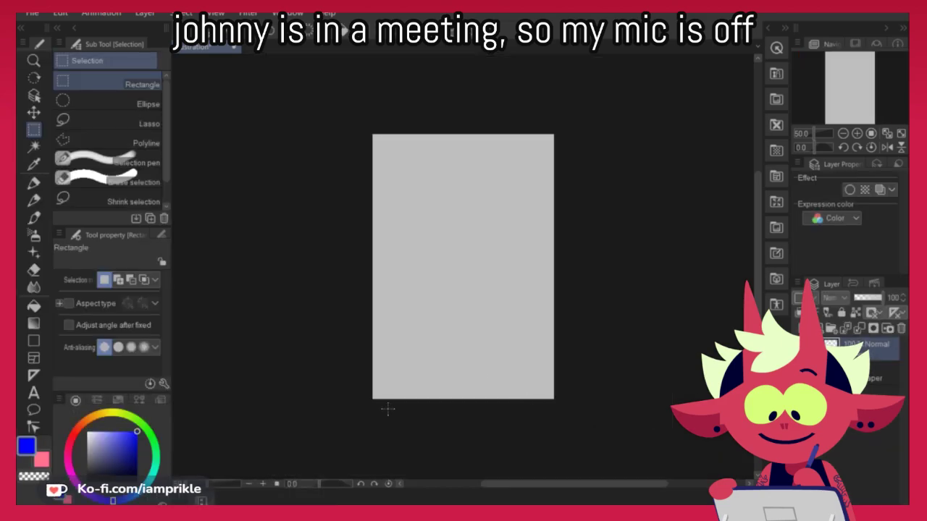
Sketch a loose circle for the head in the upper middle of the canvas with the Lighter pencil
scroll(383, 408, up, 2)
key(space)
drag(679, 312, 616, 380)
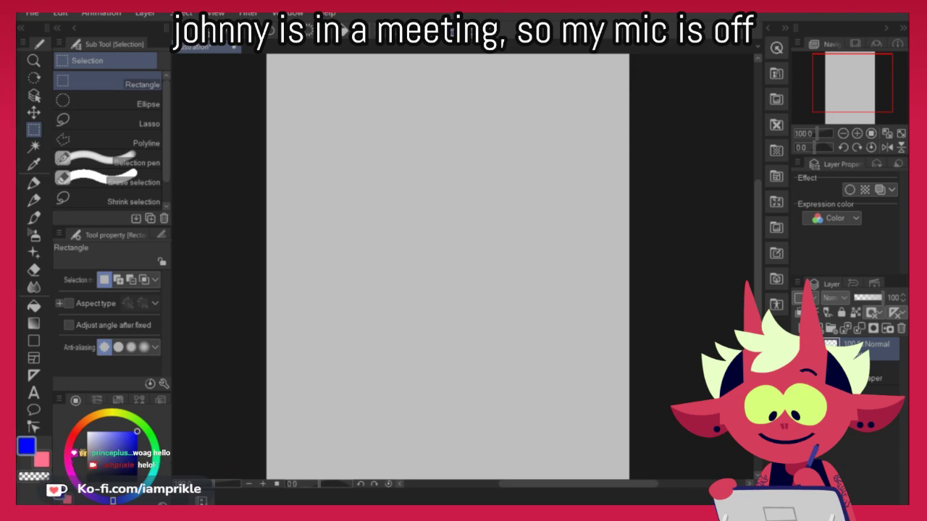
drag(396, 163, 410, 230)
click(34, 201)
key(ctrl+d)
mouse_move(407, 157)
mouse_down()
mouse_move(364, 242)
mouse_move(453, 157)
mouse_move(384, 172)
mouse_up()
drag(571, 311, 521, 311)
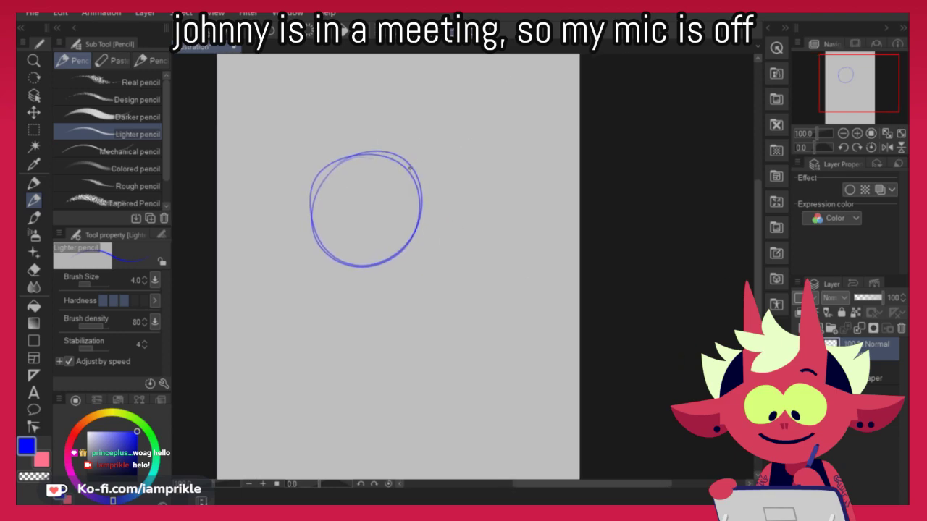
Sketch a long tapering snout from the head circle down to the left, ending in a small round nose
drag(347, 155, 316, 189)
key(ctrl+z)
mouse_move(353, 155)
mouse_down()
mouse_move(333, 166)
mouse_move(302, 250)
mouse_move(300, 283)
mouse_up()
mouse_move(302, 250)
mouse_down()
mouse_move(296, 299)
mouse_move(384, 266)
mouse_up()
mouse_move(296, 307)
mouse_down()
mouse_move(385, 270)
mouse_move(297, 298)
mouse_up()
key(ctrl+z)
key(ctrl+z)
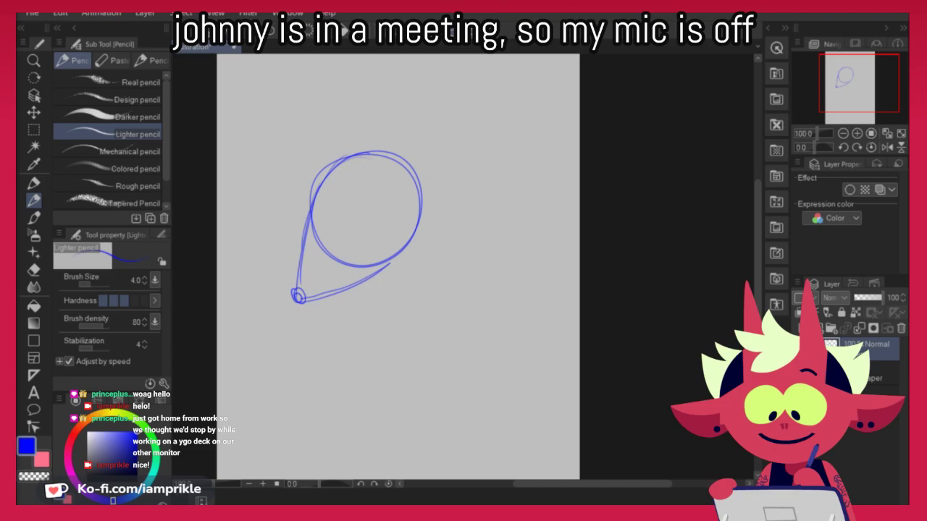
Sketch the large rounded near ear on the right of the head and hair tufts across the forehead
drag(407, 174, 466, 170)
key(ctrl+z)
mouse_move(408, 197)
mouse_down()
mouse_move(428, 248)
mouse_move(419, 241)
mouse_move(450, 174)
mouse_move(465, 192)
mouse_up()
mouse_move(369, 154)
mouse_down()
mouse_move(367, 134)
mouse_move(295, 169)
mouse_up()
key(ctrl+z)
mouse_move(405, 171)
mouse_down()
mouse_move(364, 134)
mouse_move(325, 152)
mouse_move(331, 187)
mouse_up()
Sketch the rounded far ear behind the upper left of the head and touch up the near ear's base
drag(349, 124, 294, 190)
key(ctrl+z)
drag(367, 145, 294, 156)
key(ctrl+z)
mouse_move(363, 144)
mouse_down()
mouse_move(287, 196)
mouse_move(289, 167)
mouse_up()
key(ctrl+z)
drag(303, 135, 304, 208)
key(ctrl+z)
mouse_move(303, 135)
mouse_down()
mouse_move(325, 194)
mouse_move(303, 211)
mouse_up()
drag(305, 210, 287, 201)
drag(295, 142, 288, 209)
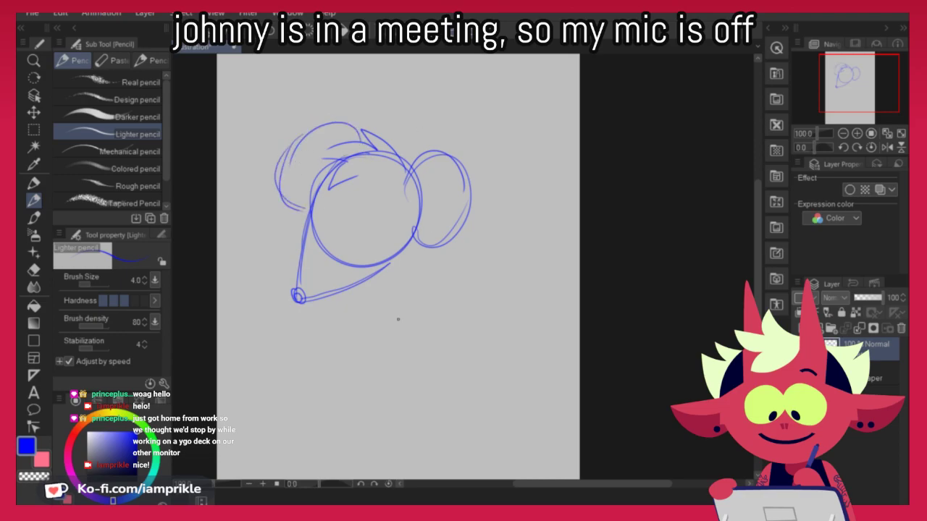
drag(411, 241, 428, 230)
Sketch two adjoining oval eyes with small pupils where the snout meets the head
mouse_move(476, 355)
mouse_down()
mouse_move(457, 301)
mouse_move(476, 308)
mouse_move(464, 307)
mouse_up()
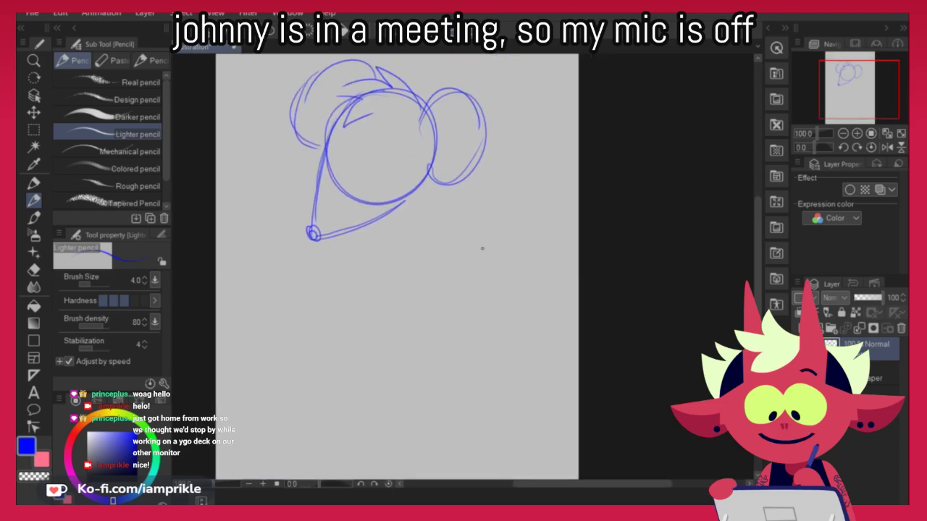
drag(425, 187, 447, 238)
key(ctrl+z)
drag(350, 142, 365, 145)
key(ctrl+z)
key(ctrl+z)
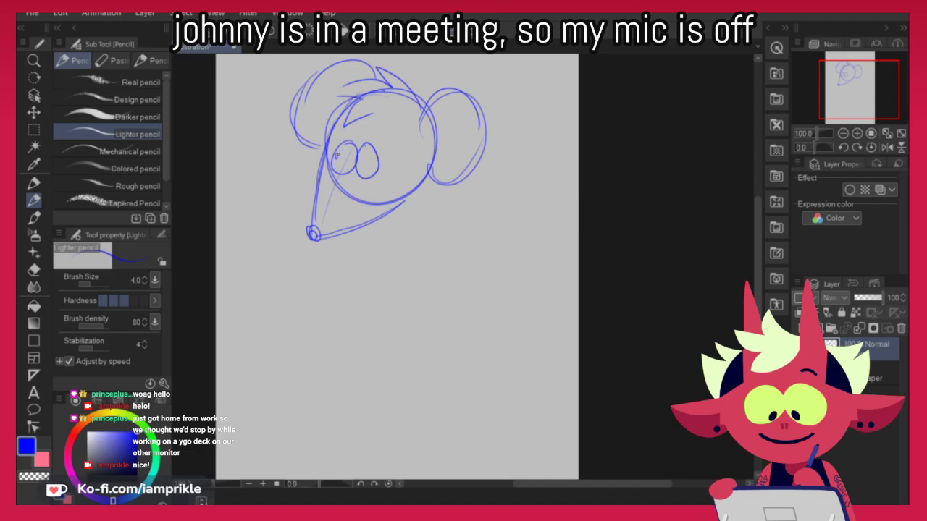
Sketch a small open mouth at the back of the snout and a curved eyebrow above the eyes
drag(355, 222, 357, 224)
key(ctrl+z)
drag(373, 190, 376, 196)
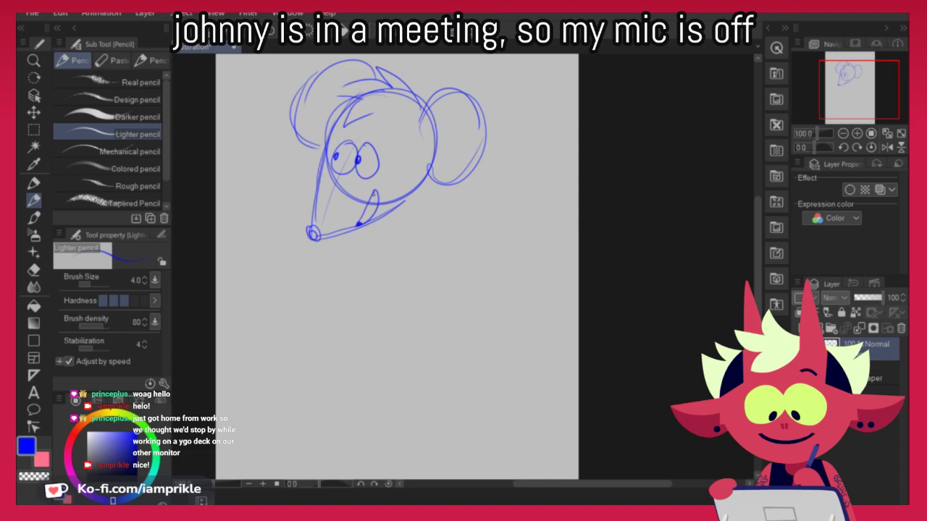
drag(372, 129, 384, 127)
drag(380, 126, 388, 140)
key(ctrl+z)
Draw a diagonal back line below the near ear and rotate the whole sketch slightly clockwise
drag(441, 179, 483, 266)
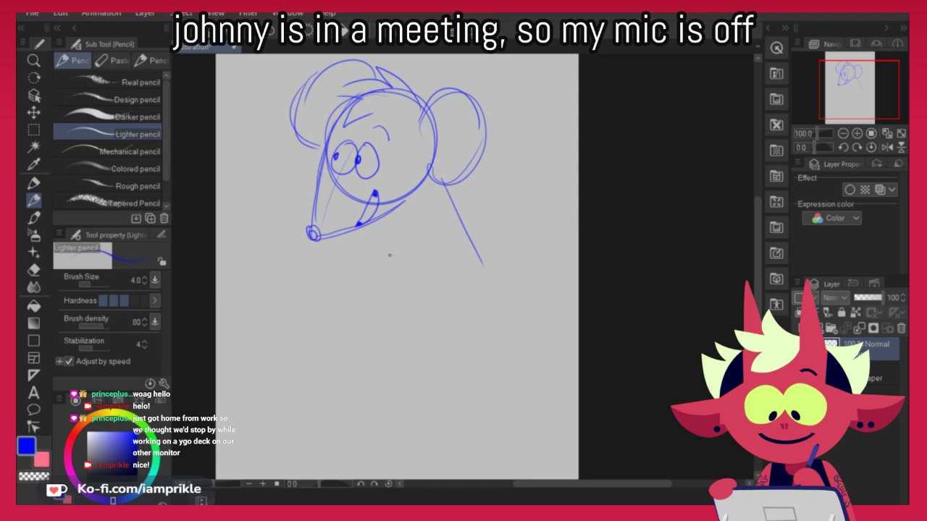
key(ctrl+t)
mouse_move(513, 257)
mouse_down()
mouse_move(488, 297)
mouse_move(413, 201)
mouse_move(427, 217)
mouse_up()
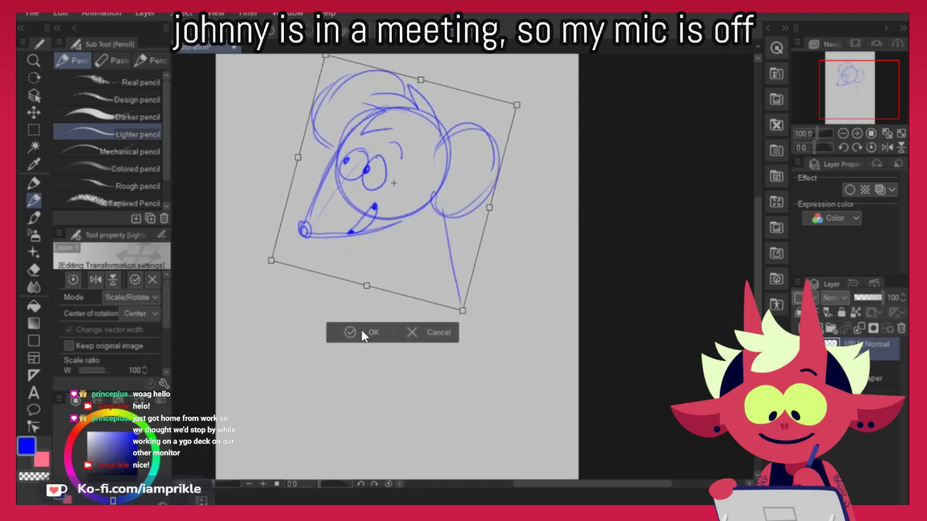
click(364, 332)
Erase the pupils and redraw them at the upper left of each eye, retouching the eye outlines
click(34, 271)
mouse_move(346, 158)
mouse_down()
mouse_move(372, 168)
mouse_move(352, 179)
mouse_move(348, 148)
mouse_up()
click(33, 200)
key(ctrl+z)
mouse_move(372, 154)
mouse_down()
mouse_move(343, 176)
mouse_move(351, 149)
mouse_move(373, 154)
mouse_move(359, 167)
mouse_up()
key(ctrl+z)
key(ctrl+z)
key(ctrl+z)
key(ctrl+z)
key(ctrl+z)
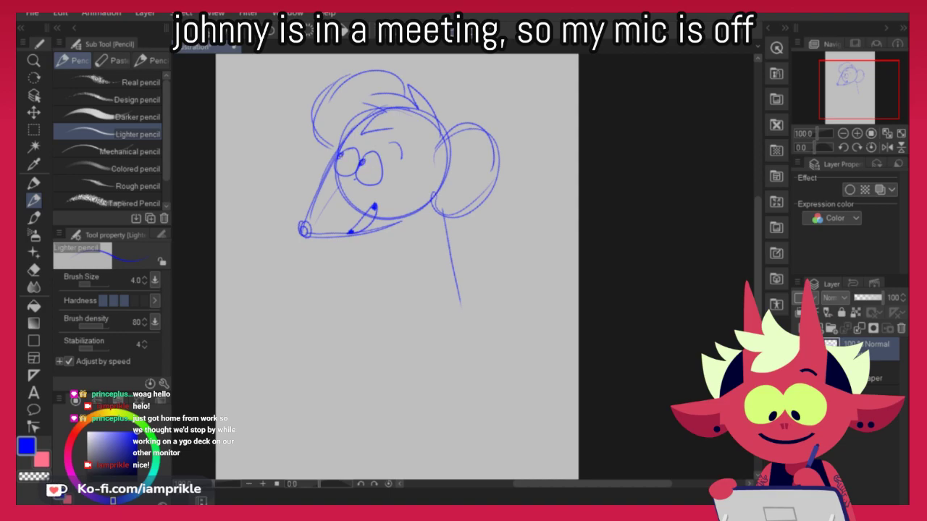
drag(362, 155, 382, 167)
key(ctrl+z)
Try another back line running from the near ear's base down to the right
drag(434, 200, 460, 300)
key(ctrl+z)
key(ctrl+z)
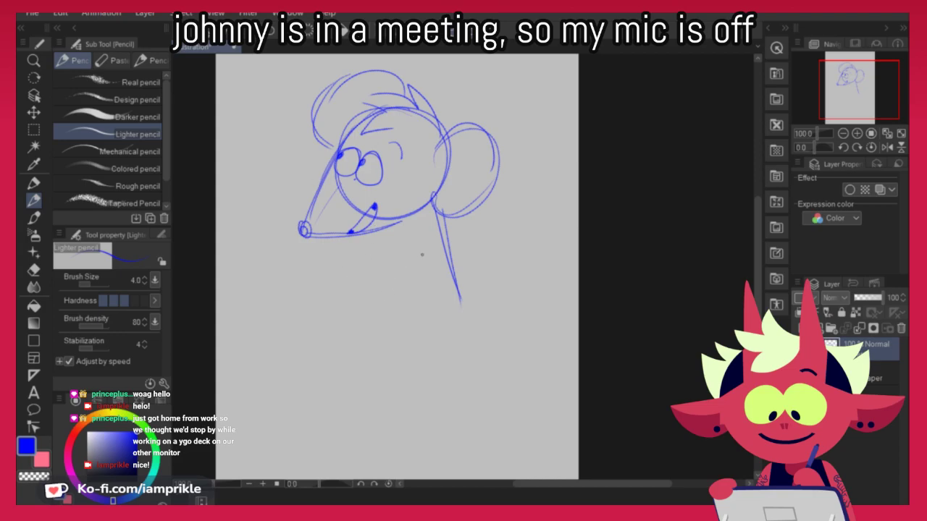
Erase the back lines, the far ear, the eyes, the eyebrow and the mouth from the sketch
key(e)
mouse_move(445, 228)
mouse_down()
mouse_move(459, 296)
mouse_move(454, 286)
mouse_up()
mouse_move(318, 118)
mouse_down()
mouse_move(350, 79)
mouse_move(372, 72)
mouse_up()
drag(331, 147, 319, 153)
drag(376, 73, 398, 82)
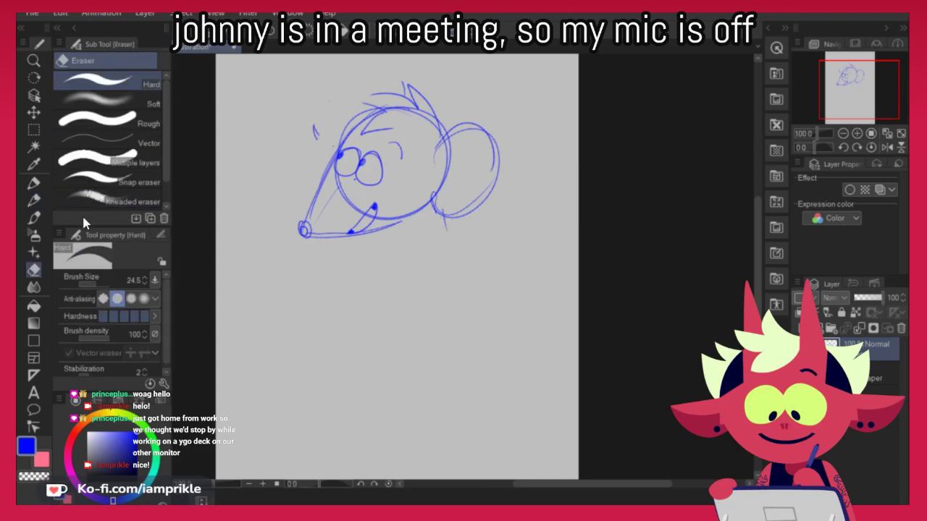
key(p)
key(e)
mouse_move(317, 146)
mouse_down()
mouse_move(352, 166)
mouse_move(356, 196)
mouse_move(373, 218)
mouse_up()
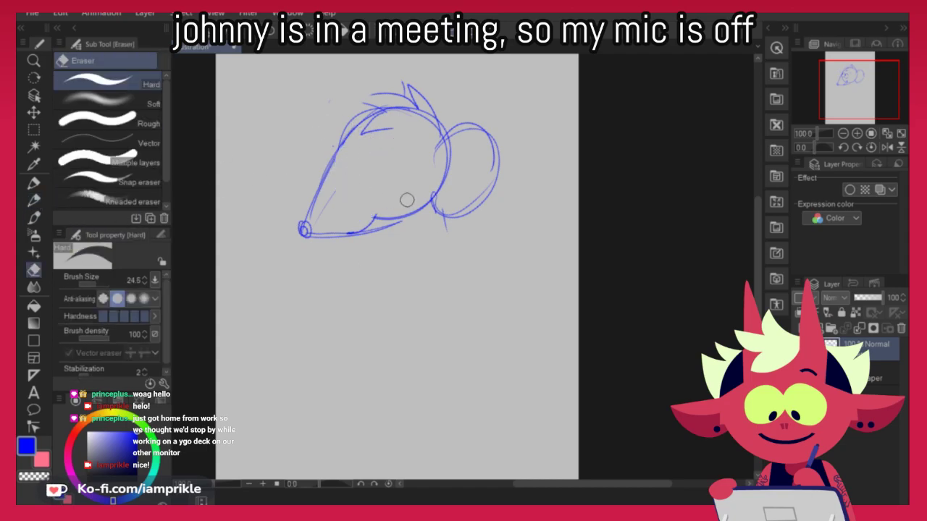
Redraw two oval eyes with pupils looking right and an open mouth at the back of the snout
click(34, 199)
drag(340, 156, 366, 148)
drag(376, 163, 380, 171)
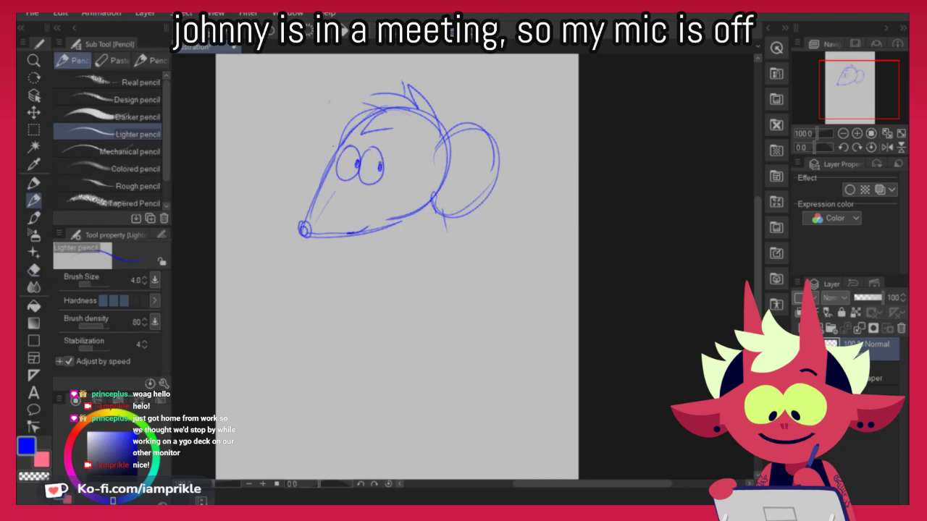
drag(351, 232, 371, 197)
mouse_move(373, 204)
mouse_down()
mouse_move(350, 234)
mouse_move(372, 195)
mouse_move(354, 233)
mouse_move(363, 227)
mouse_move(351, 233)
mouse_up()
key(ctrl+z)
key(ctrl+z)
key(ctrl+z)
Erase the near ear and redraw it as a rounder shape set higher on the head
key(e)
drag(470, 123, 454, 130)
drag(450, 198, 459, 222)
key(p)
mouse_move(439, 135)
mouse_down()
mouse_move(487, 108)
mouse_move(432, 205)
mouse_up()
key(ctrl+z)
drag(494, 160, 433, 205)
drag(494, 149, 453, 208)
Redraw the curved far ear behind the head and the eyebrow above the near eye
drag(375, 102, 315, 152)
key(ctrl+z)
drag(377, 91, 312, 148)
mouse_move(385, 136)
mouse_down()
mouse_move(399, 133)
mouse_move(397, 149)
mouse_move(395, 140)
mouse_up()
key(ctrl+z)
drag(436, 208, 475, 294)
key(ctrl+z)
drag(436, 214, 464, 297)
drag(436, 210, 464, 294)
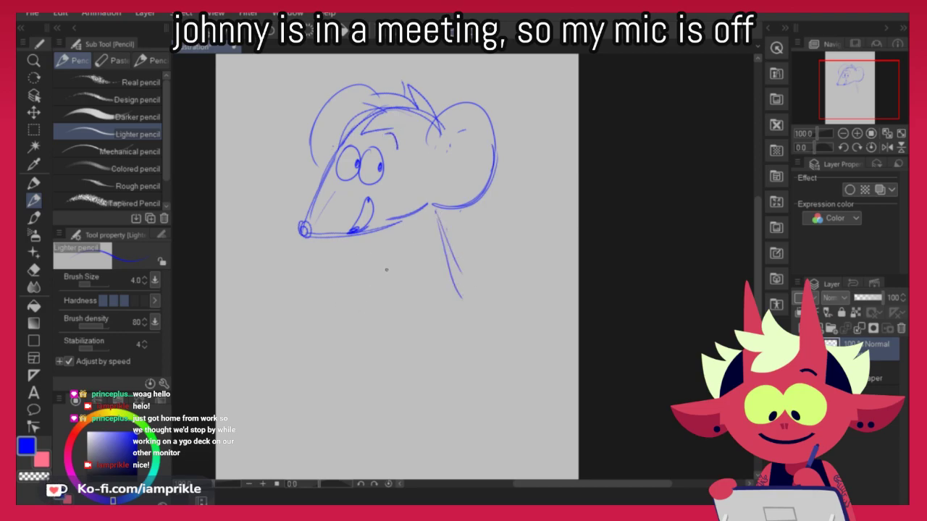
key(ctrl+z)
key(ctrl+z)
Strengthen the jaw line and rough in a pear-shaped body with chest, back, belly and underside curves
mouse_move(385, 230)
mouse_down()
mouse_move(433, 209)
mouse_move(388, 221)
mouse_up()
mouse_move(346, 245)
mouse_down()
mouse_move(314, 290)
mouse_move(310, 330)
mouse_up()
drag(440, 219, 461, 336)
key(ctrl+z)
drag(445, 213, 463, 335)
mouse_move(301, 307)
mouse_down()
mouse_move(295, 354)
mouse_move(332, 369)
mouse_up()
drag(455, 370, 411, 386)
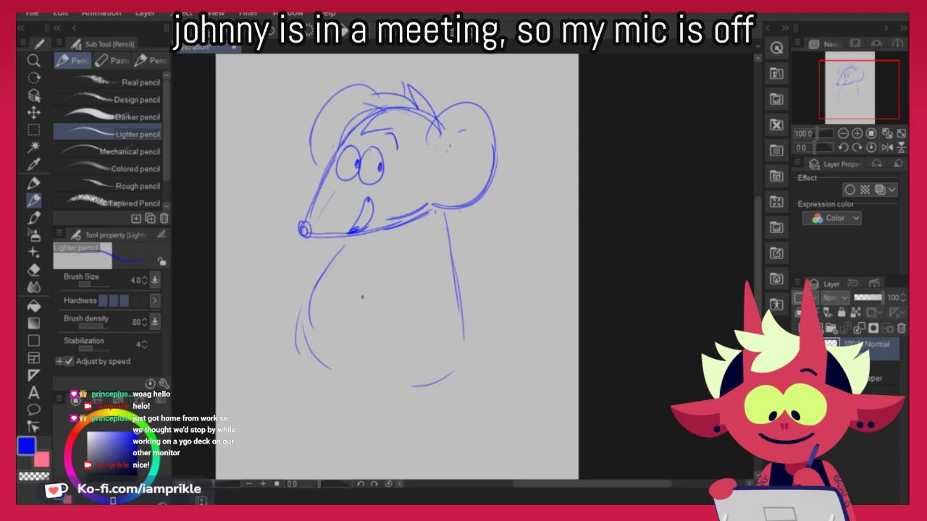
Add spiky hair tufts at the front of the head's crown and three whisker dots on the snout
drag(317, 111, 387, 94)
key(ctrl+z)
mouse_move(319, 101)
mouse_down()
mouse_move(399, 97)
mouse_move(388, 111)
mouse_up()
key(ctrl+z)
click(323, 214)
click(329, 218)
click(333, 211)
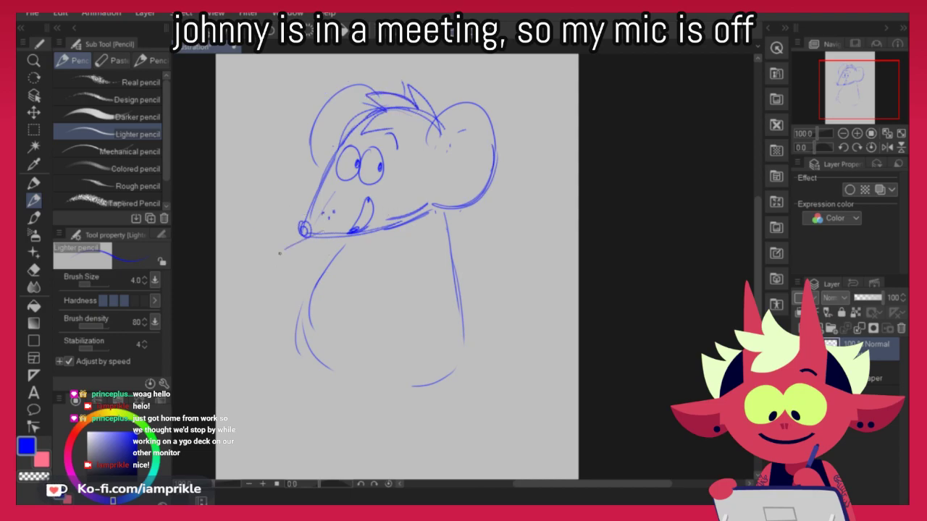
Sketch a short far-arm line below the nose and the near arm angled down behind the body, ending in a fingered hand
mouse_move(311, 240)
mouse_down()
mouse_move(280, 254)
mouse_move(291, 312)
mouse_move(285, 251)
mouse_move(282, 285)
mouse_up()
key(ctrl+z)
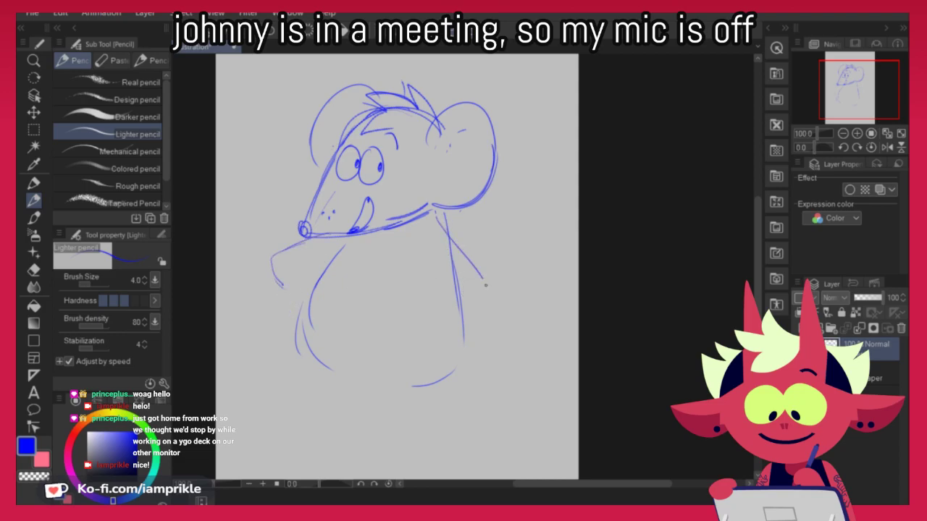
key(ctrl+z)
drag(443, 221, 494, 306)
key(ctrl+z)
key(ctrl+z)
drag(440, 214, 501, 323)
key(ctrl+z)
mouse_move(435, 284)
mouse_down()
mouse_move(473, 344)
mouse_move(488, 353)
mouse_move(509, 336)
mouse_up()
key(ctrl+z)
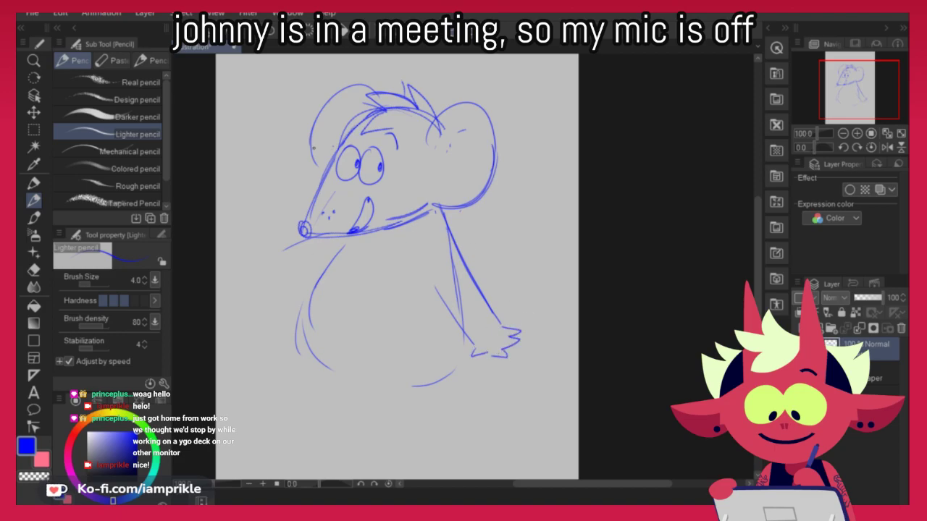
Sketch the far arm bent toward the hip, then rough in both legs with pointed feet below the belly
mouse_move(284, 248)
mouse_down()
mouse_move(273, 276)
mouse_move(302, 320)
mouse_move(312, 420)
mouse_up()
key(ctrl+z)
mouse_move(305, 335)
mouse_down()
mouse_move(321, 401)
mouse_move(301, 413)
mouse_move(315, 414)
mouse_move(323, 399)
mouse_move(299, 417)
mouse_move(349, 410)
mouse_move(355, 385)
mouse_move(426, 392)
mouse_move(436, 415)
mouse_up()
key(ctrl+z)
key(ctrl+z)
drag(463, 357, 469, 377)
drag(503, 406, 461, 423)
Lasso the whole head, rotate it so the snout tips down, reposition it over the body, and deselect
click(33, 129)
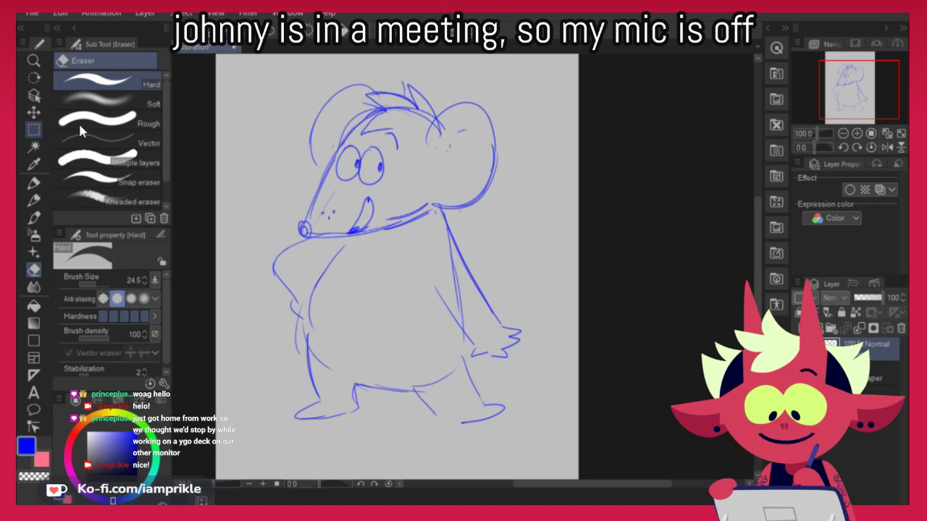
mouse_move(285, 223)
mouse_down()
mouse_move(529, 102)
mouse_move(286, 228)
mouse_up()
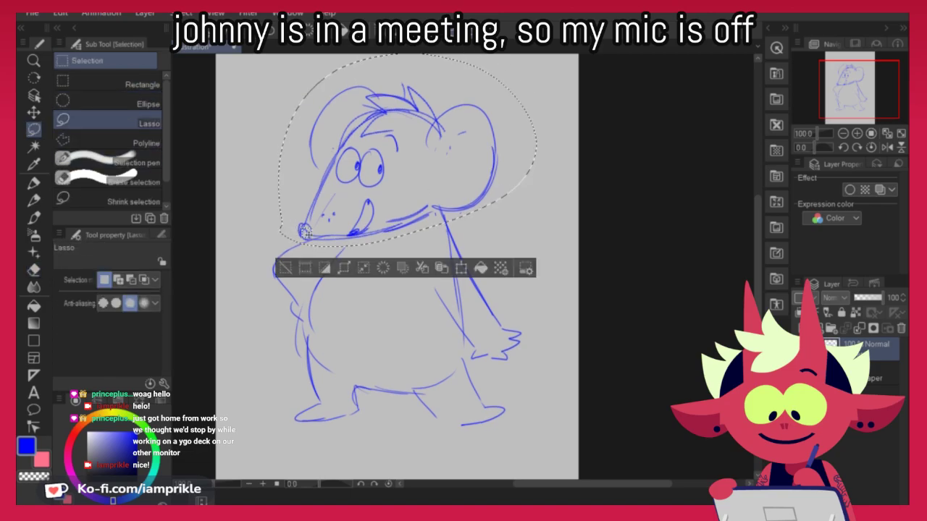
key(ctrl+t)
drag(529, 75, 510, 220)
drag(474, 186, 461, 204)
drag(565, 232, 561, 235)
mouse_move(466, 199)
mouse_down()
mouse_move(470, 192)
mouse_move(447, 215)
mouse_move(470, 269)
mouse_up()
key(Return)
key(ctrl+d)
Redraw the jaw line below the near ear and reconnect the near arm and back lines to the neck in pencil
key(e)
key(p)
key(p)
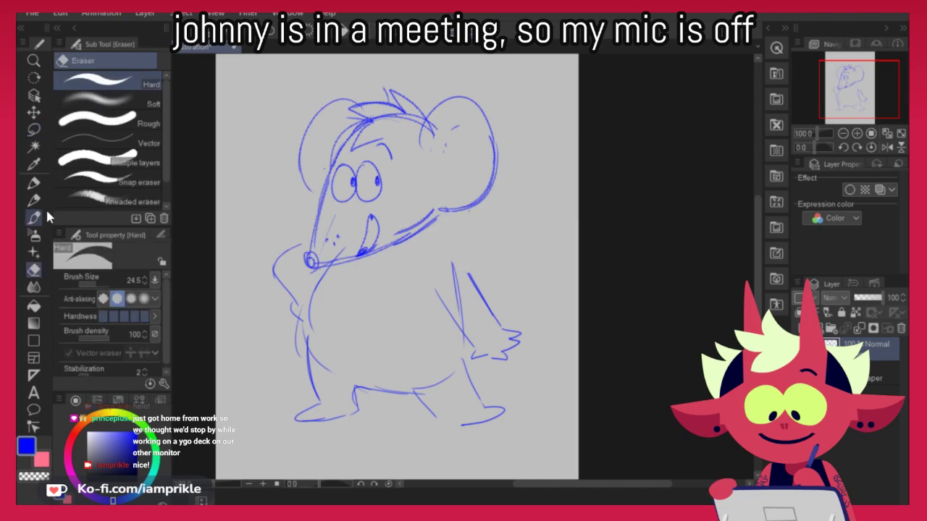
mouse_move(468, 202)
mouse_down()
mouse_move(436, 211)
mouse_move(438, 222)
mouse_up()
mouse_move(485, 190)
mouse_down()
mouse_move(433, 210)
mouse_move(404, 239)
mouse_up()
mouse_move(441, 202)
mouse_down()
mouse_move(402, 239)
mouse_move(457, 274)
mouse_up()
key(ctrl+z)
mouse_move(433, 220)
mouse_down()
mouse_move(456, 278)
mouse_move(475, 284)
mouse_up()
key(ctrl+z)
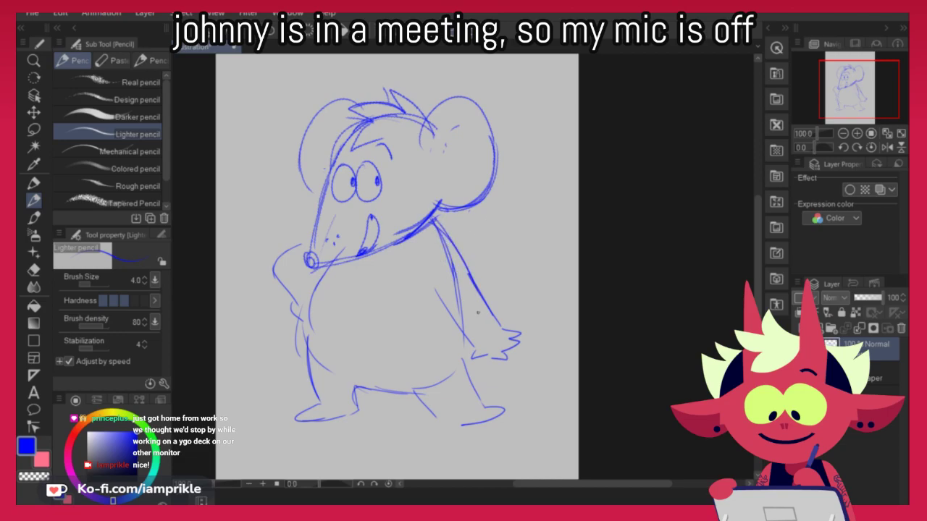
Draw half-closed eyelid lines across both eyes and a small mark at the base of the far ear
drag(331, 181, 383, 174)
key(ctrl+z)
key(ctrl+z)
drag(297, 173, 320, 193)
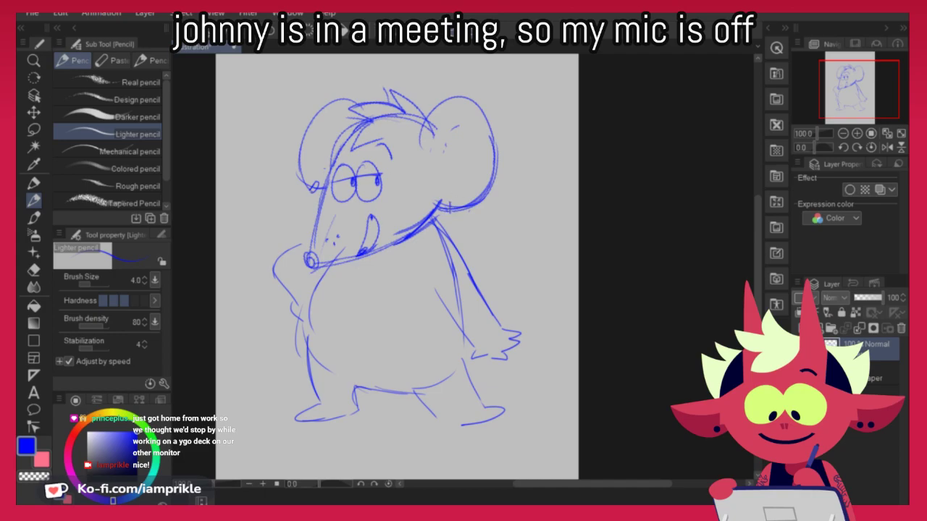
Redraw both ears with larger outer curves and add short fur ticks where they meet the head
drag(359, 99, 296, 147)
drag(296, 146, 298, 180)
key(ctrl+z)
mouse_move(354, 98)
mouse_down()
mouse_move(292, 153)
mouse_move(312, 188)
mouse_up()
key(ctrl+z)
mouse_move(435, 199)
mouse_down()
mouse_move(481, 198)
mouse_move(470, 204)
mouse_up()
drag(429, 137, 491, 112)
mouse_move(428, 132)
mouse_down()
mouse_move(432, 121)
mouse_move(459, 217)
mouse_up()
drag(315, 181, 307, 198)
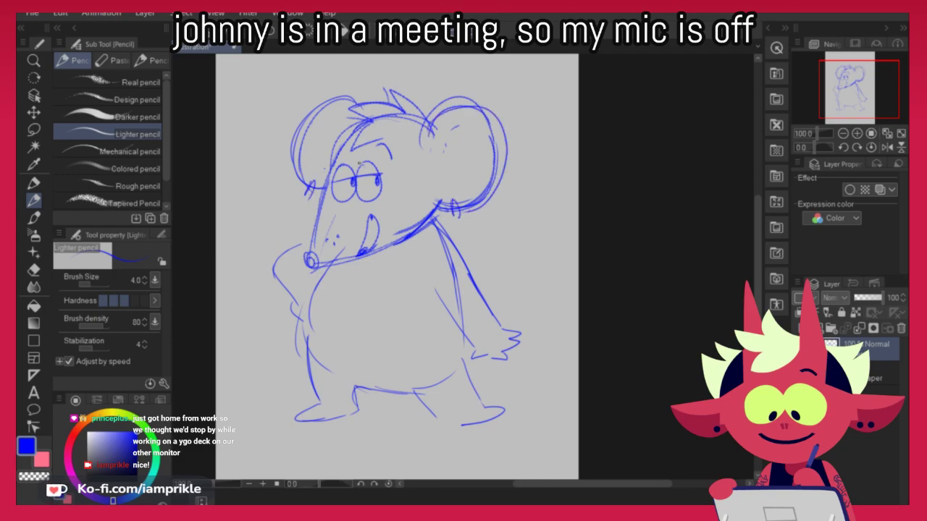
Extend the far arm's shoulder line up behind the snout and draw an S-curved tail rising beside the body
drag(320, 236, 269, 270)
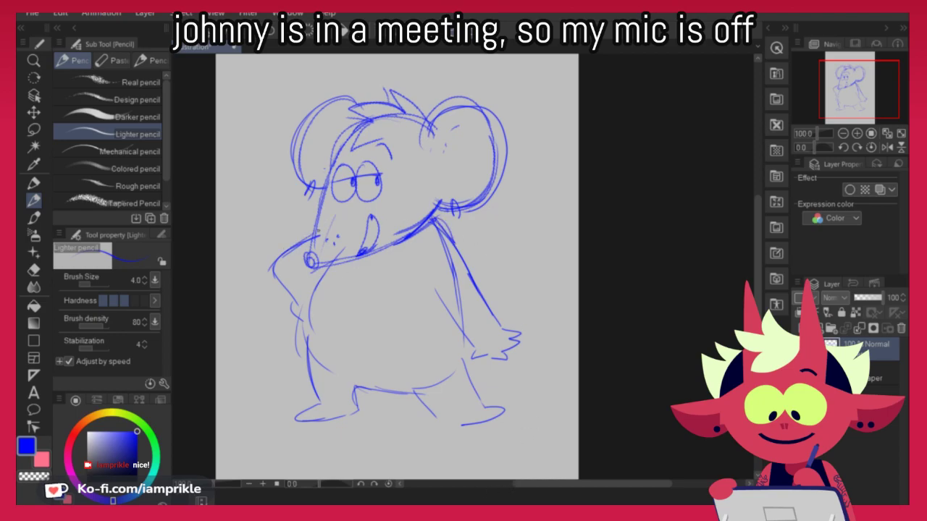
mouse_move(316, 348)
mouse_down()
mouse_move(273, 352)
mouse_move(224, 307)
mouse_move(273, 322)
mouse_move(230, 286)
mouse_move(249, 292)
mouse_move(251, 346)
mouse_up()
key(ctrl+z)
key(ctrl+z)
mouse_move(252, 313)
mouse_down()
mouse_move(278, 366)
mouse_move(313, 373)
mouse_up()
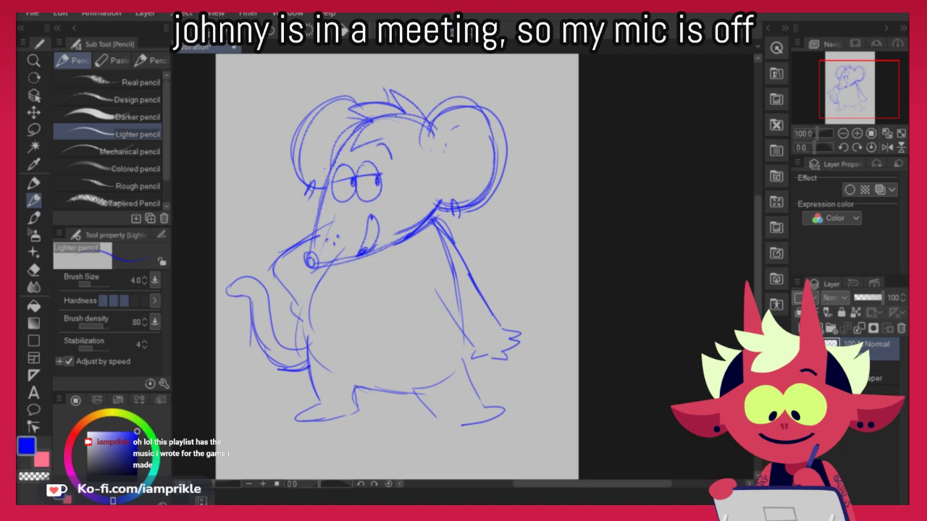
Lasso the whole head, flip it horizontally to face the opposite way, place it over the body, and deselect
key(m)
mouse_move(401, 243)
mouse_down()
mouse_move(542, 110)
mouse_move(303, 183)
mouse_up()
drag(328, 276, 329, 276)
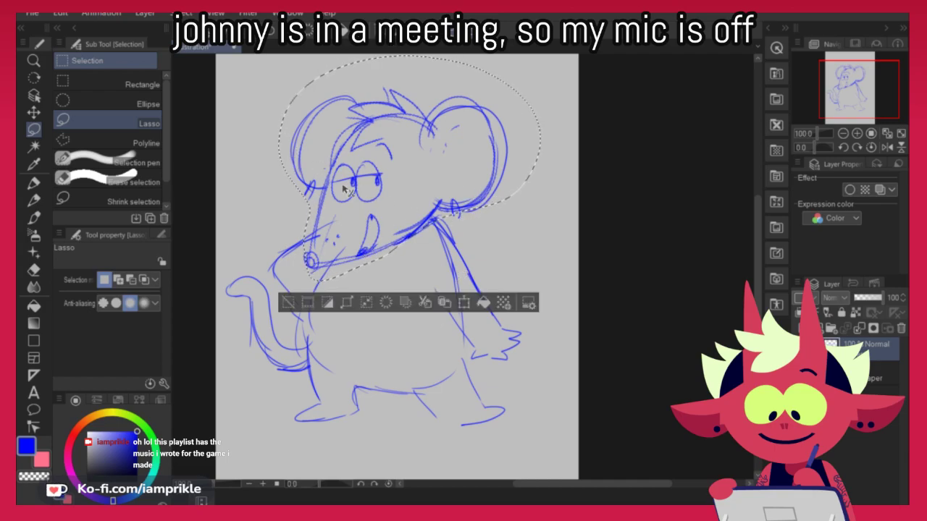
key(ctrl+t)
drag(275, 167, 774, 167)
drag(714, 191, 497, 251)
key(Return)
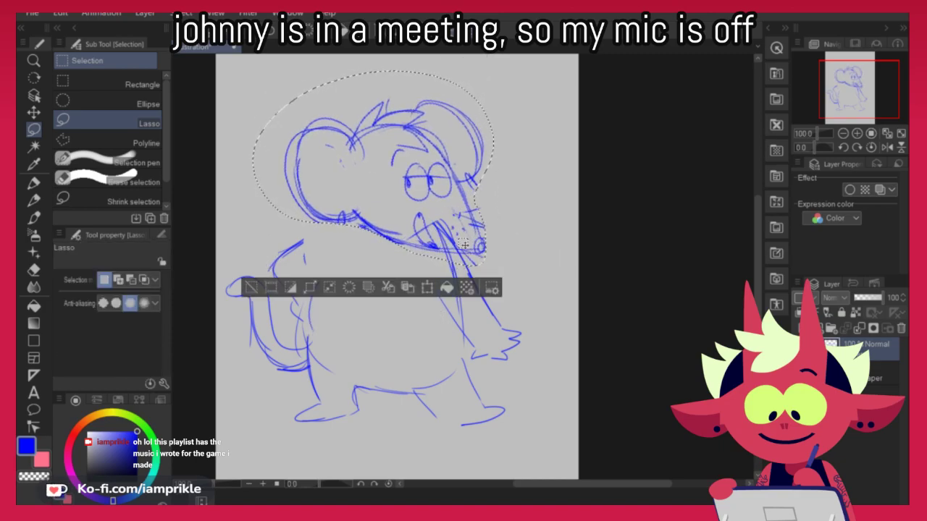
key(ctrl+d)
Erase both ears from the flipped head, keeping the hair tufts, face and jaw
key(e)
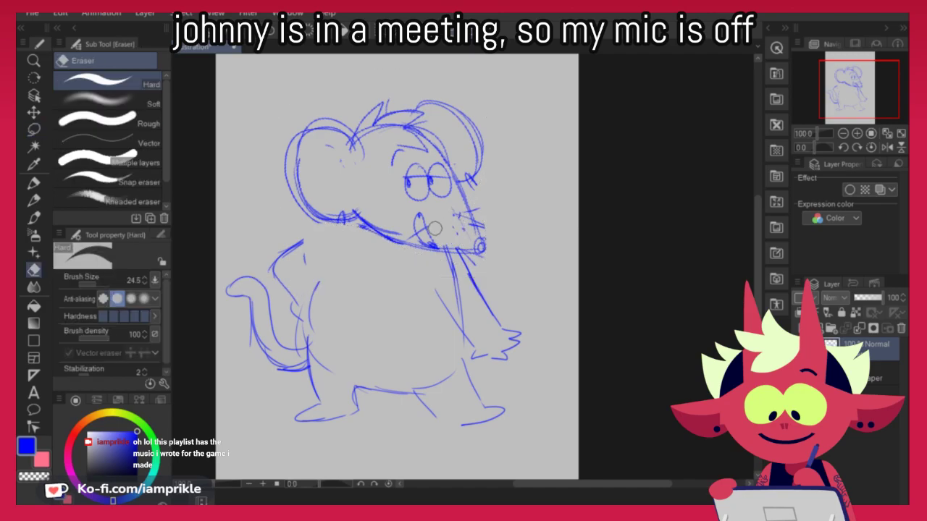
mouse_move(340, 148)
mouse_down()
mouse_move(310, 216)
mouse_move(331, 221)
mouse_move(304, 172)
mouse_up()
mouse_move(429, 97)
mouse_down()
mouse_move(481, 154)
mouse_move(472, 178)
mouse_up()
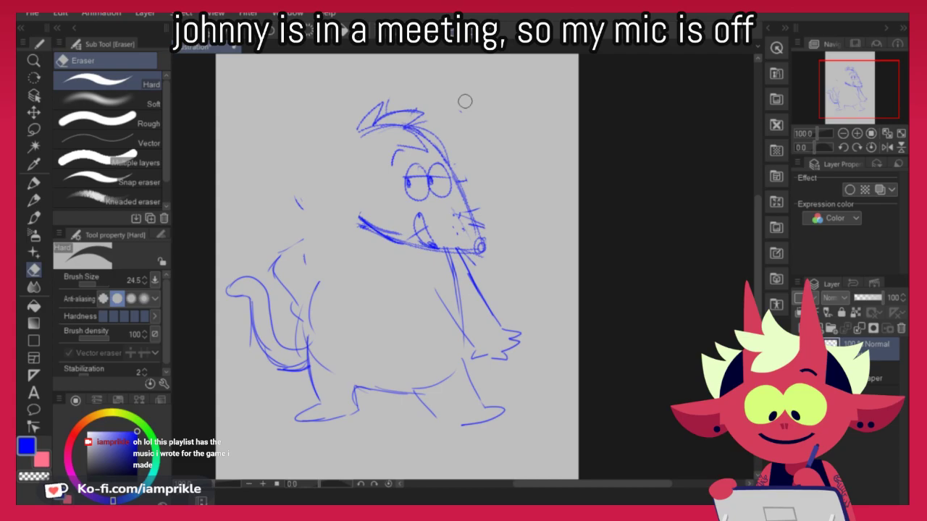
Draw a new large round near ear, a smaller far ear behind the forehead, and a shoulder line to the neck
key(p)
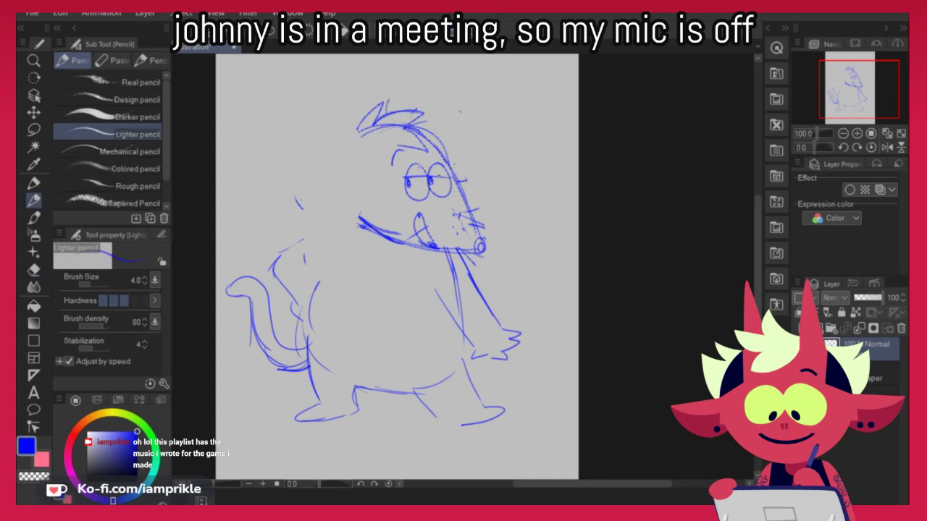
key(ctrl+z)
mouse_move(363, 137)
mouse_down()
mouse_move(305, 137)
mouse_move(299, 191)
mouse_move(291, 165)
mouse_up()
key(ctrl+z)
mouse_move(312, 120)
mouse_down()
mouse_move(292, 183)
mouse_move(353, 201)
mouse_up()
drag(293, 179, 348, 204)
mouse_move(422, 121)
mouse_down()
mouse_move(478, 130)
mouse_move(439, 115)
mouse_move(476, 177)
mouse_up()
key(ctrl+z)
drag(447, 117, 478, 160)
drag(279, 259, 349, 222)
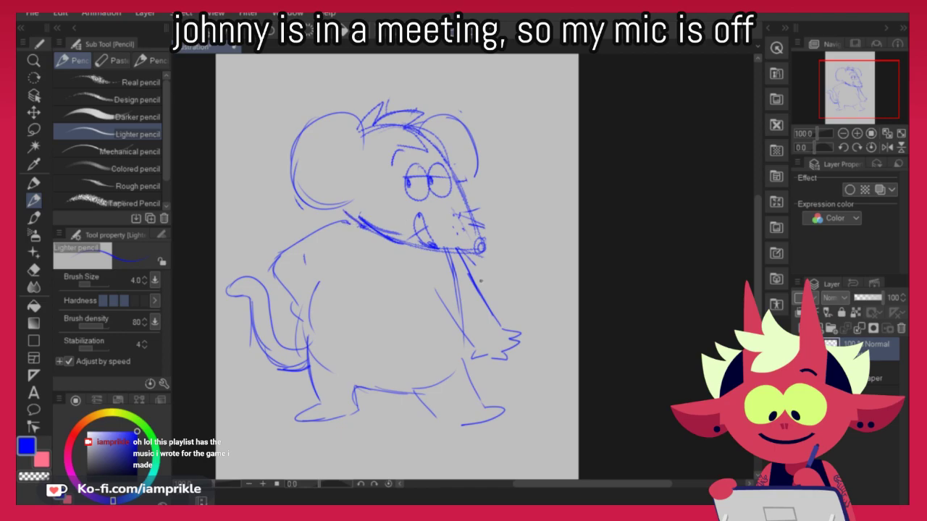
key(e)
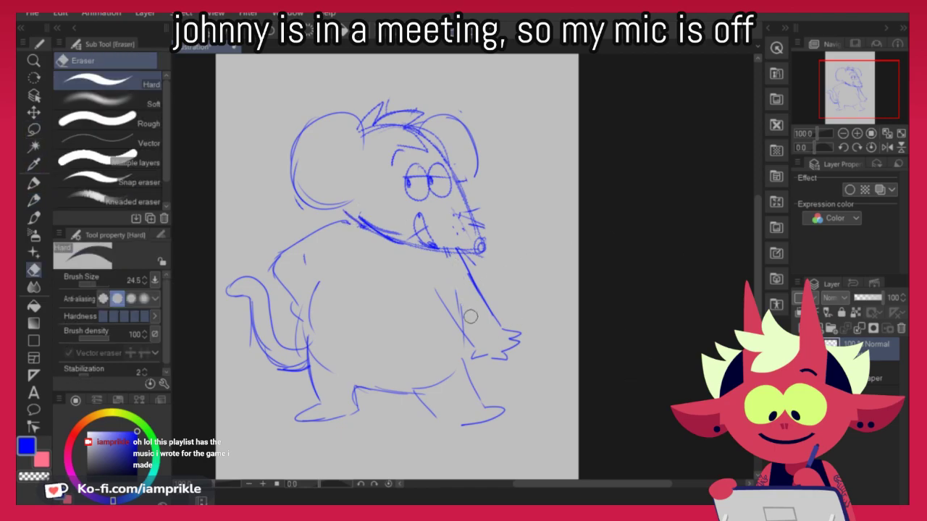
drag(475, 331, 439, 293)
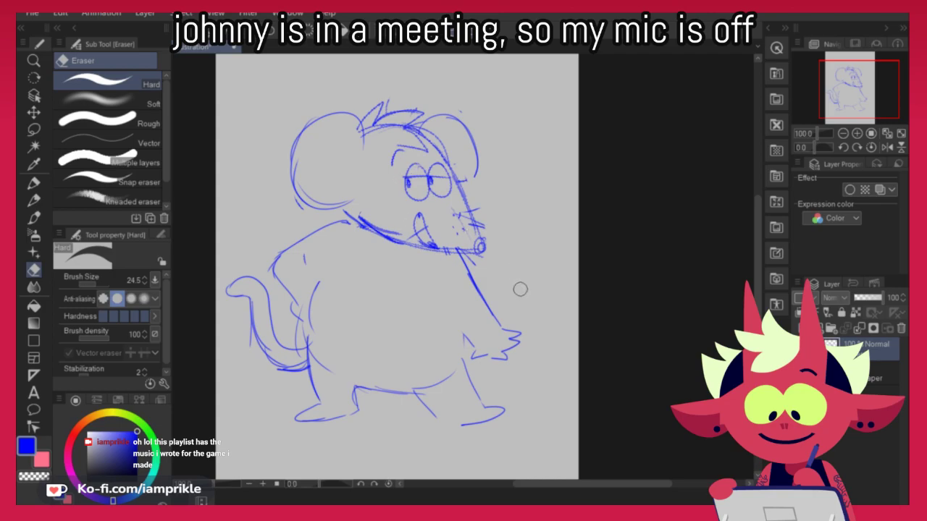
key(ctrl+z)
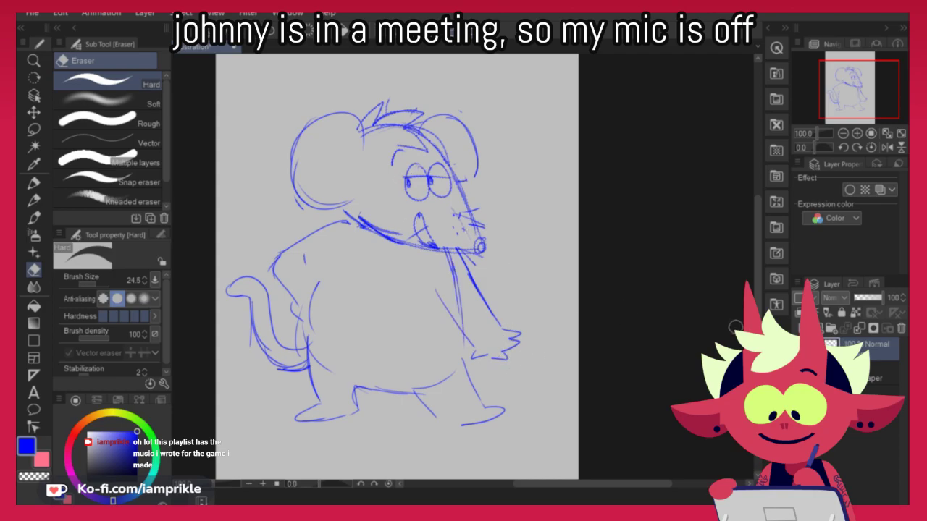
Set the sketch layer's opacity to 71%
click(861, 298)
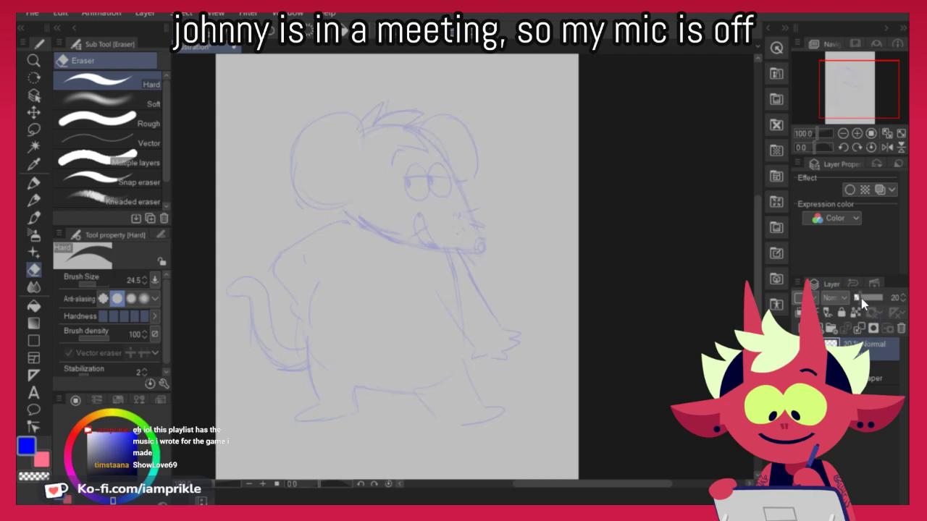
drag(862, 298, 863, 297)
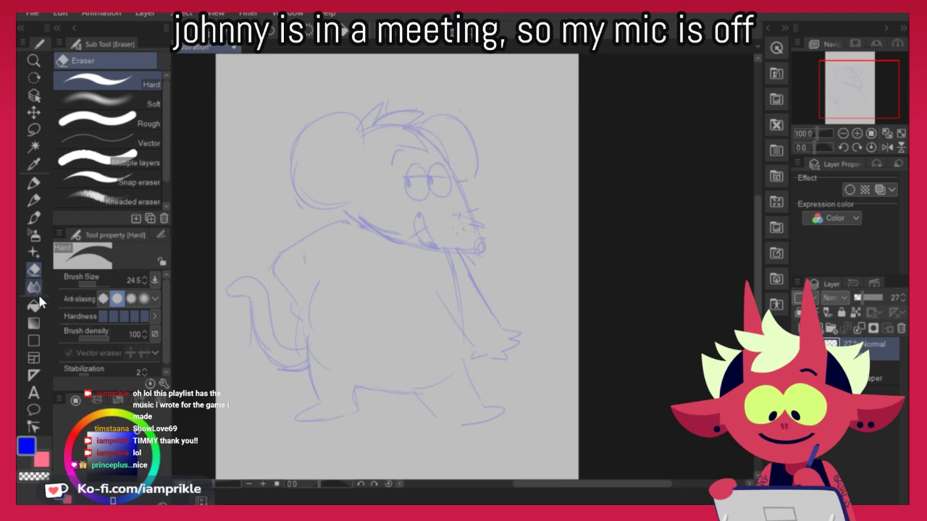
click(873, 299)
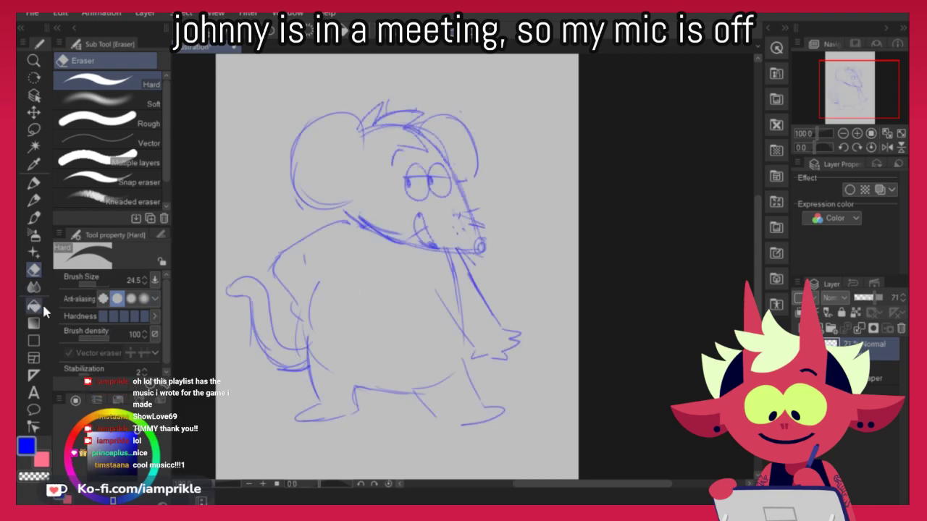
click(33, 305)
Try clearing the pose by erasing the legs, belly and front arm below the head
click(33, 270)
mouse_move(484, 400)
mouse_down()
mouse_move(476, 372)
mouse_move(444, 385)
mouse_move(483, 386)
mouse_move(444, 430)
mouse_move(489, 384)
mouse_move(389, 431)
mouse_move(325, 417)
mouse_move(348, 411)
mouse_up()
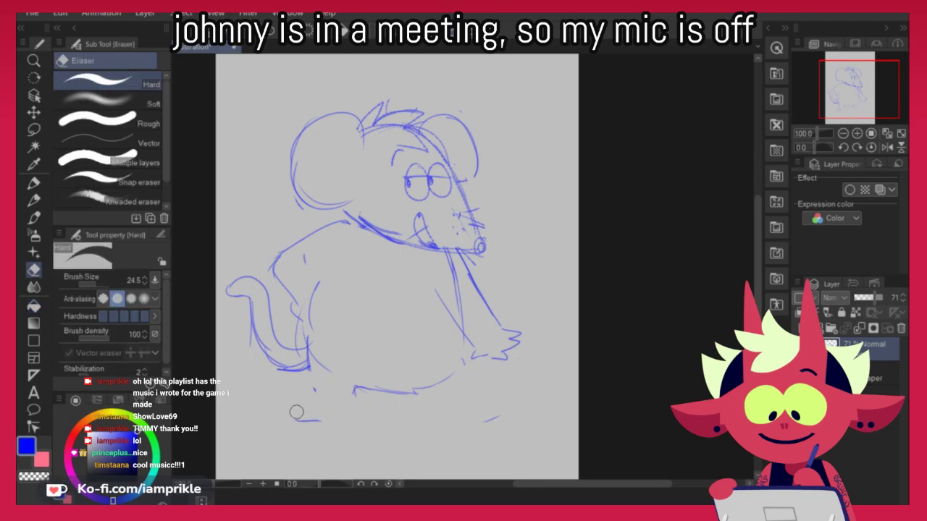
click(33, 200)
mouse_move(432, 383)
mouse_down()
mouse_move(464, 316)
mouse_move(427, 385)
mouse_up()
key(ctrl+z)
key(ctrl+z)
key(e)
mouse_move(321, 284)
mouse_down()
mouse_move(316, 367)
mouse_move(355, 392)
mouse_move(422, 387)
mouse_move(451, 271)
mouse_move(453, 286)
mouse_move(441, 276)
mouse_move(475, 281)
mouse_move(463, 336)
mouse_up()
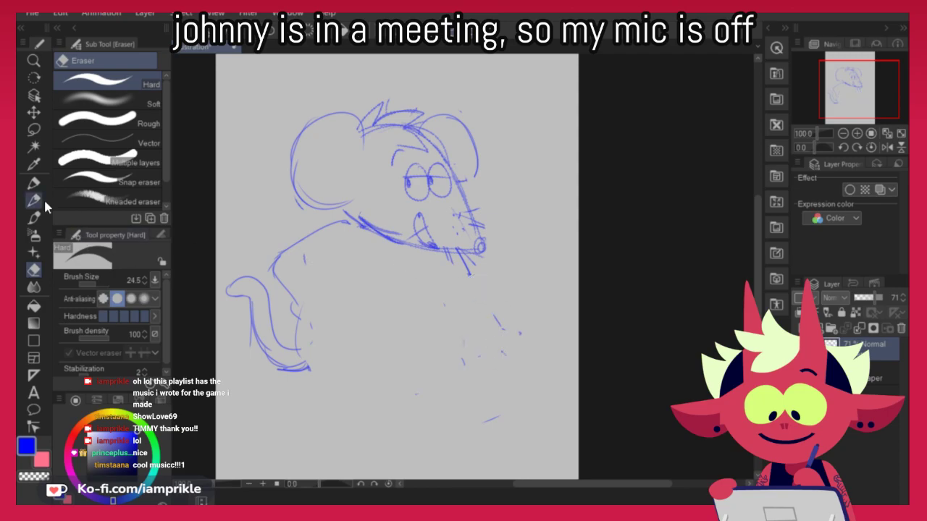
Try a rounder body with a retraced shoulder, a hand on the hip and a front arm ending in a hand
click(34, 201)
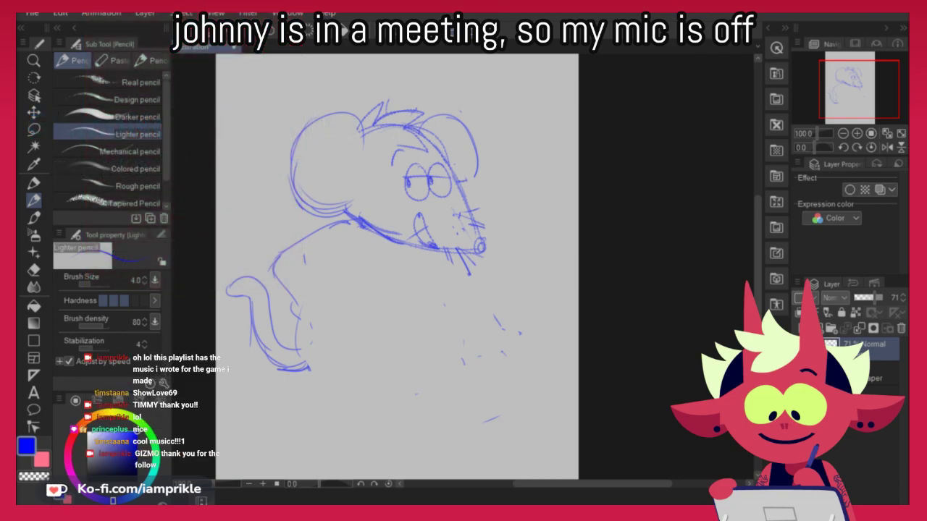
drag(299, 244, 354, 221)
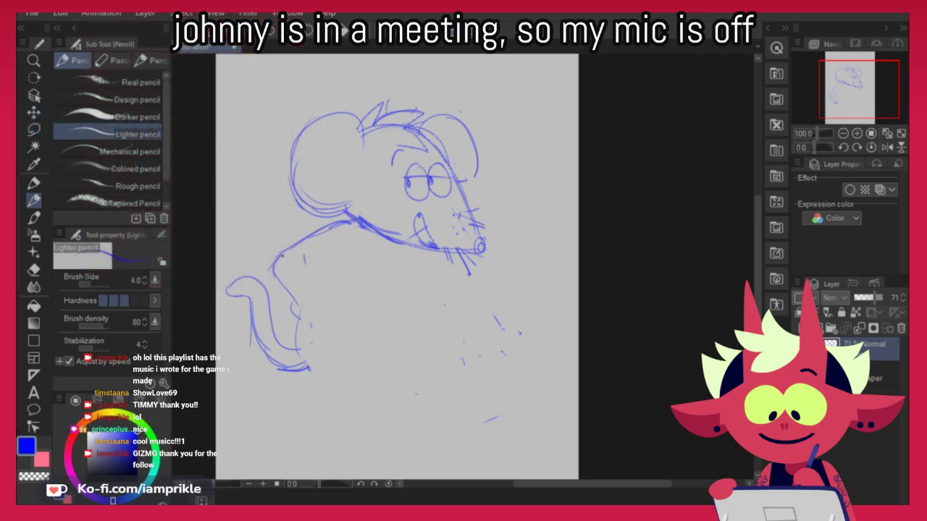
drag(290, 298, 305, 317)
drag(291, 322, 315, 333)
drag(332, 254, 337, 321)
key(ctrl+z)
drag(338, 277, 328, 357)
drag(440, 258, 463, 364)
mouse_move(311, 334)
mouse_down()
mouse_move(325, 354)
mouse_move(452, 365)
mouse_up()
mouse_move(311, 323)
mouse_down()
mouse_move(321, 373)
mouse_move(463, 286)
mouse_move(439, 391)
mouse_up()
mouse_move(439, 250)
mouse_down()
mouse_move(503, 333)
mouse_move(503, 365)
mouse_move(480, 359)
mouse_move(482, 370)
mouse_up()
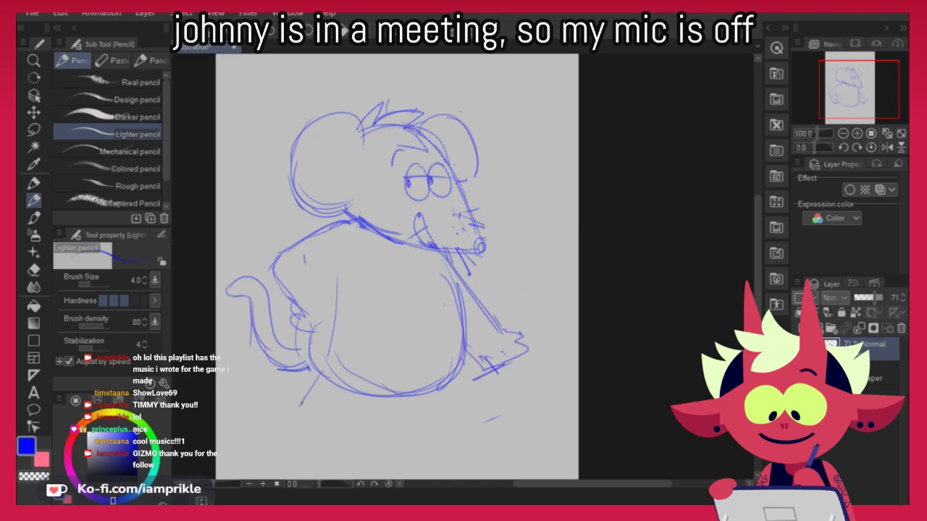
Try a pair of short striding legs beneath the round belly
key(ctrl+z)
drag(281, 412, 323, 439)
mouse_move(322, 439)
mouse_down()
mouse_move(356, 393)
mouse_move(322, 440)
mouse_up()
mouse_move(322, 440)
mouse_down()
mouse_move(365, 397)
mouse_move(418, 396)
mouse_move(442, 432)
mouse_up()
mouse_move(463, 370)
mouse_down()
mouse_move(471, 431)
mouse_move(448, 437)
mouse_up()
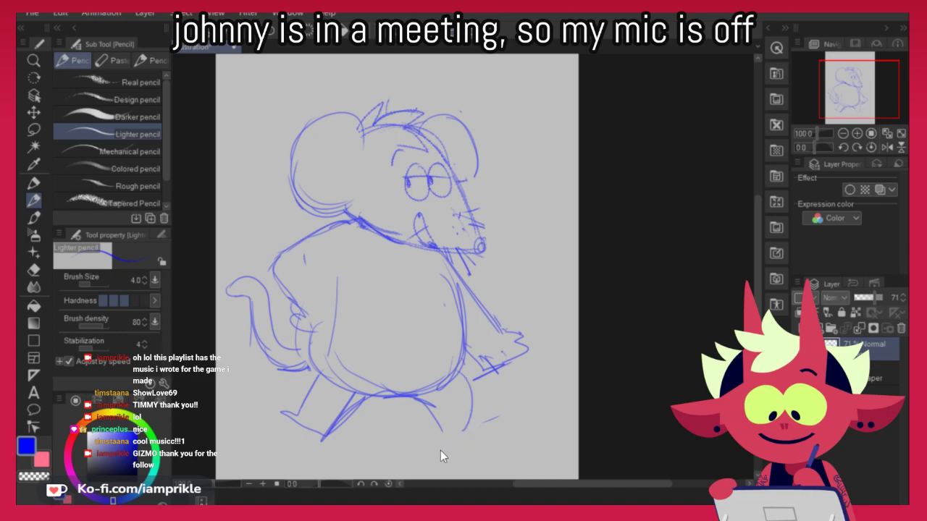
Undo the redrawn body, arms and legs back to the original standing pose
key(ctrl+z)
key(ctrl+z)
key(ctrl+z)
key(ctrl+z)
key(ctrl+z)
key(ctrl+z)
key(ctrl+z)
key(ctrl+z)
key(ctrl+y)
key(ctrl+y)
key(ctrl+y)
key(ctrl+y)
key(ctrl+y)
key(ctrl+y)
key(ctrl+y)
key(ctrl+y)
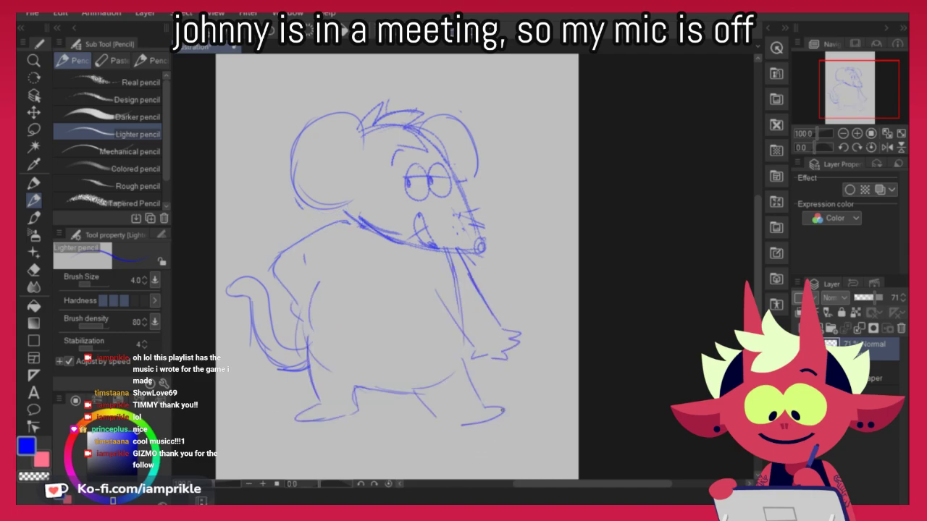
Lasso the head, rotate it so the snout tilts upward, move it slightly up over the body, and deselect
key(e)
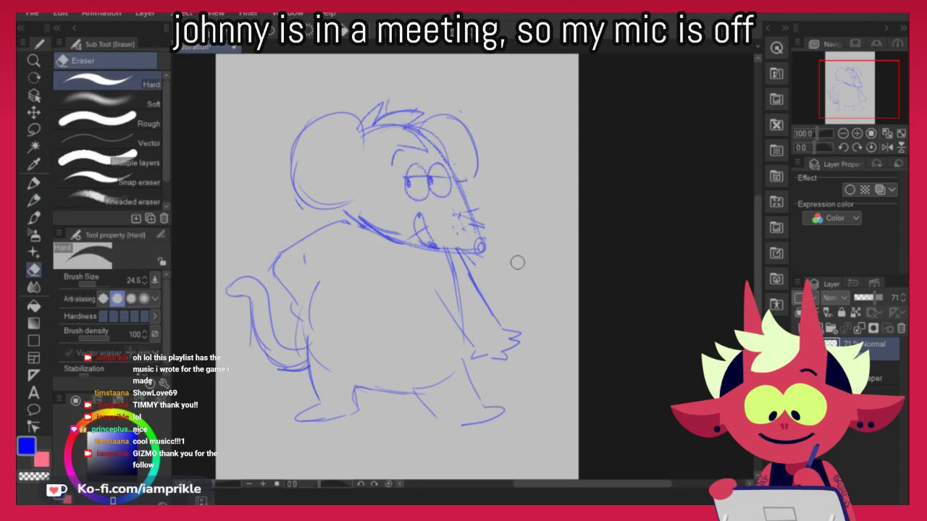
key(m)
mouse_move(451, 249)
mouse_down()
mouse_move(517, 223)
mouse_move(299, 200)
mouse_move(391, 236)
mouse_up()
key(ctrl+t)
drag(563, 256, 542, 226)
drag(473, 218, 452, 208)
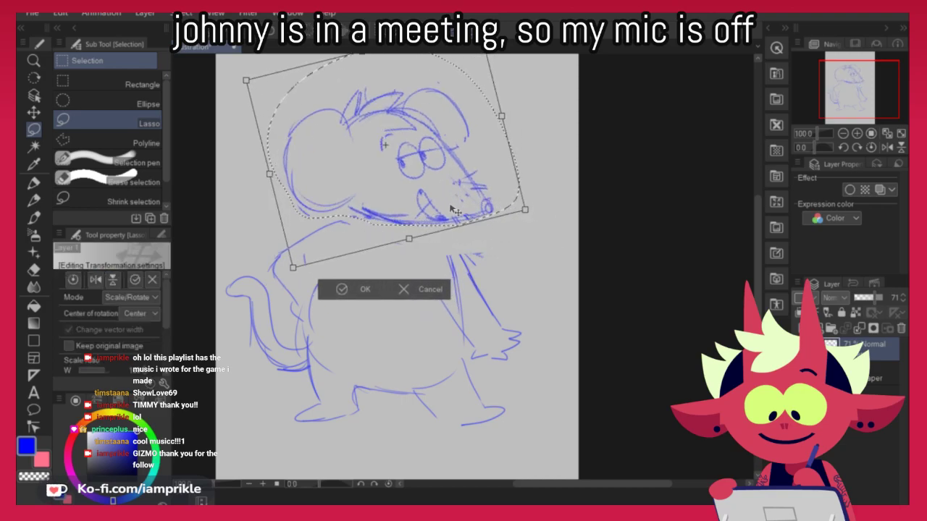
click(359, 291)
key(ctrl+d)
Erase the front arm, then redraw the chest line and an arm reaching forward and down with an open-fingered hand
key(e)
mouse_move(472, 260)
mouse_down()
mouse_move(483, 361)
mouse_move(475, 292)
mouse_up()
key(p)
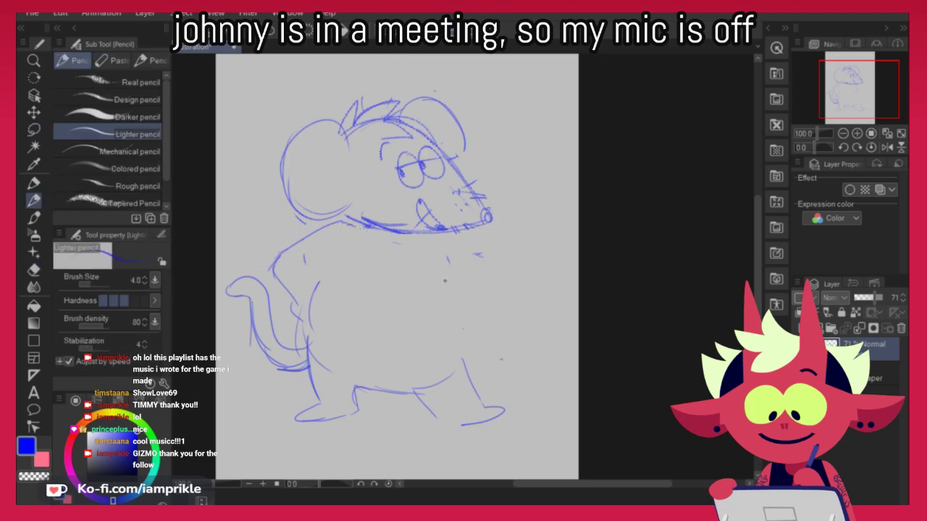
mouse_move(443, 247)
mouse_down()
mouse_move(461, 365)
mouse_move(483, 293)
mouse_move(468, 253)
mouse_move(499, 259)
mouse_up()
key(ctrl+z)
key(ctrl+z)
drag(432, 235, 518, 252)
key(ctrl+z)
drag(433, 233, 515, 308)
key(ctrl+z)
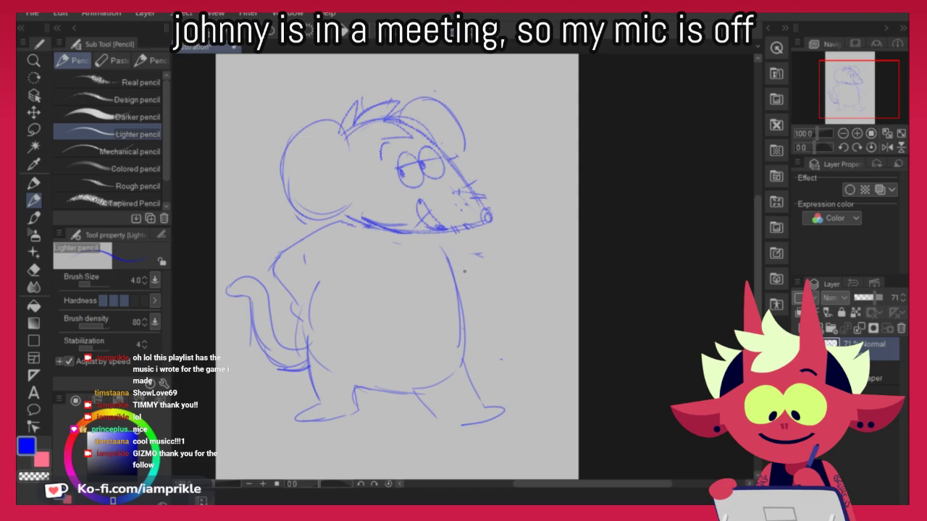
drag(434, 237, 507, 316)
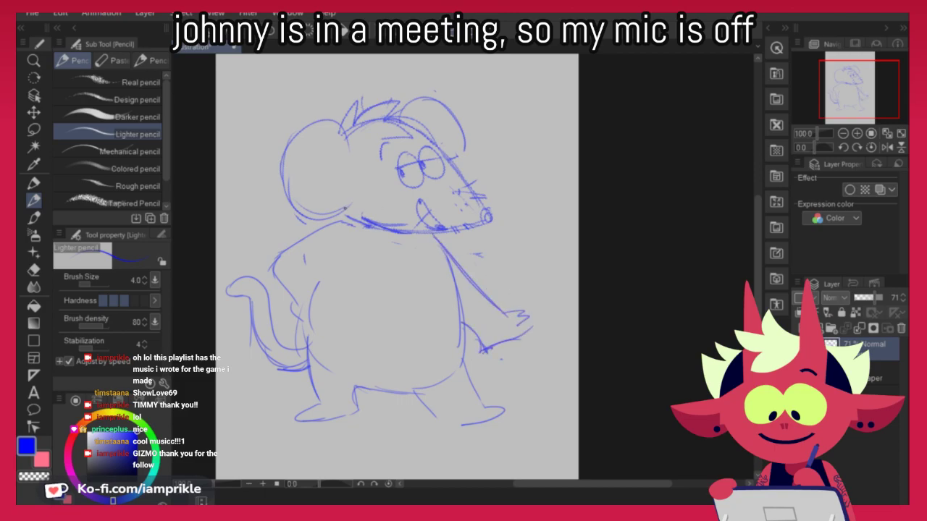
Add a small mark at the near ear's base and cut bite-shaped notches into the far ear's outer edge
drag(319, 209, 313, 220)
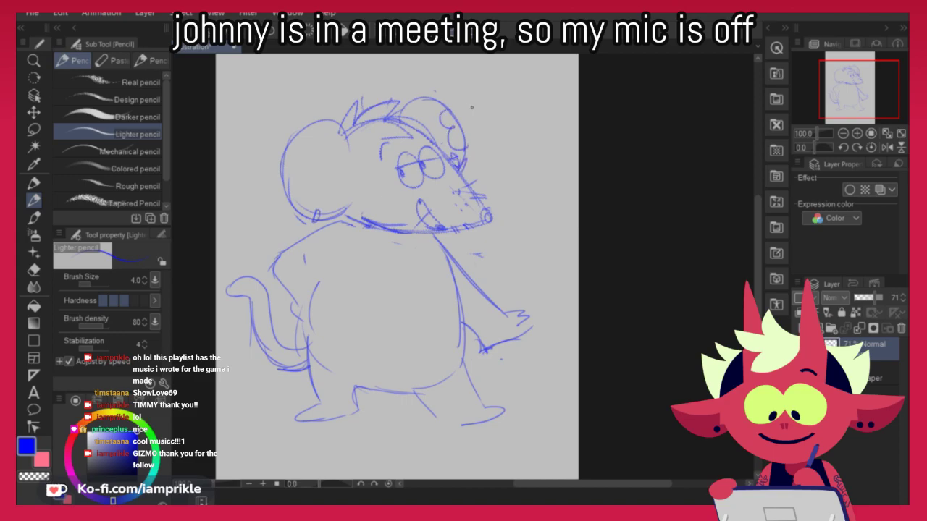
key(e)
drag(450, 113, 467, 143)
Lower the sketch layer's opacity to 39% and add a new layer above it
click(863, 298)
drag(865, 302, 868, 302)
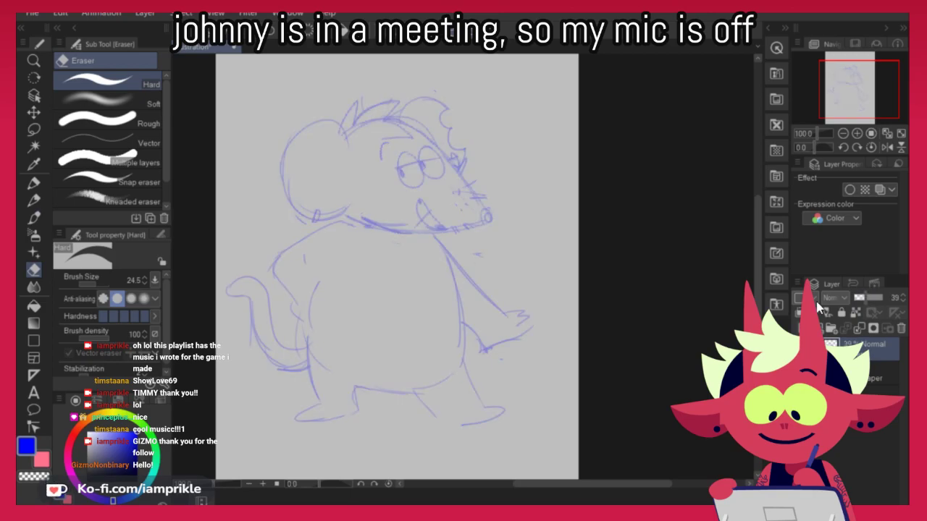
key(ctrl+shift+n)
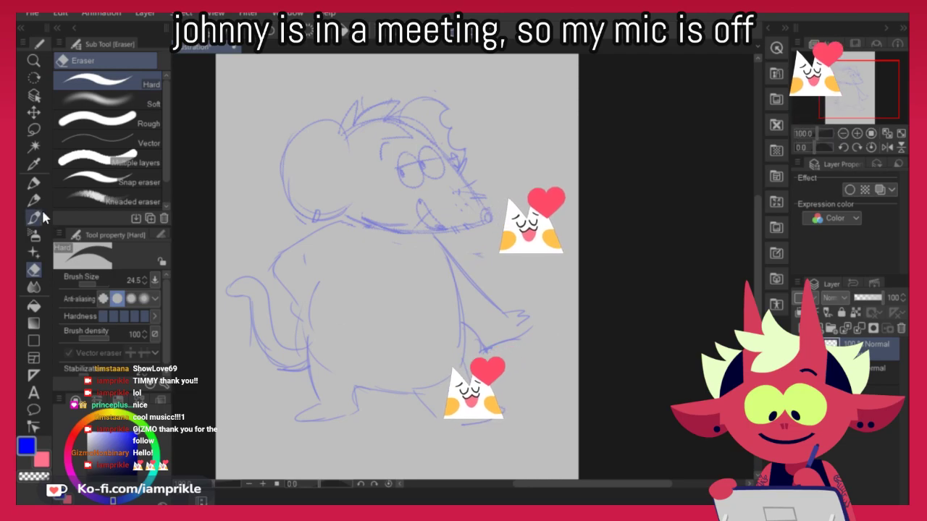
Choose the Textured pen 2 brush and a dark navy drawing color for inking
click(41, 186)
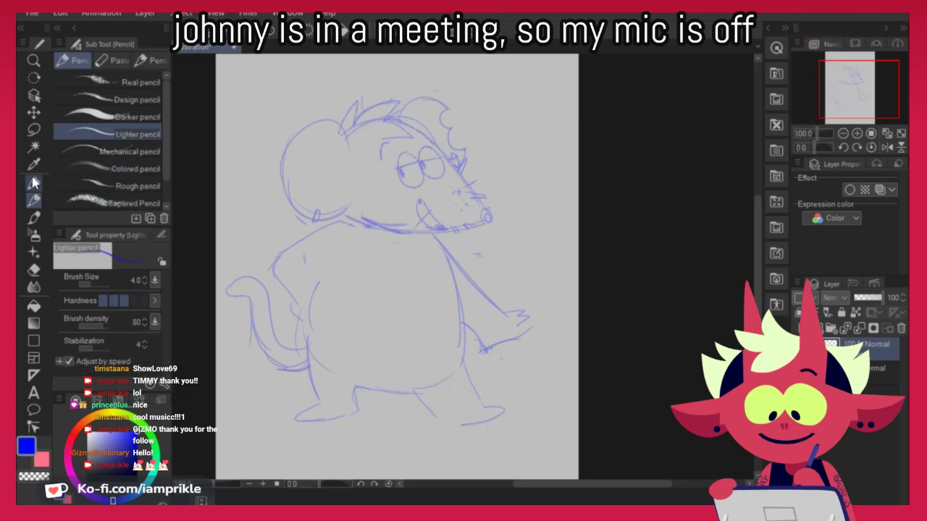
click(34, 185)
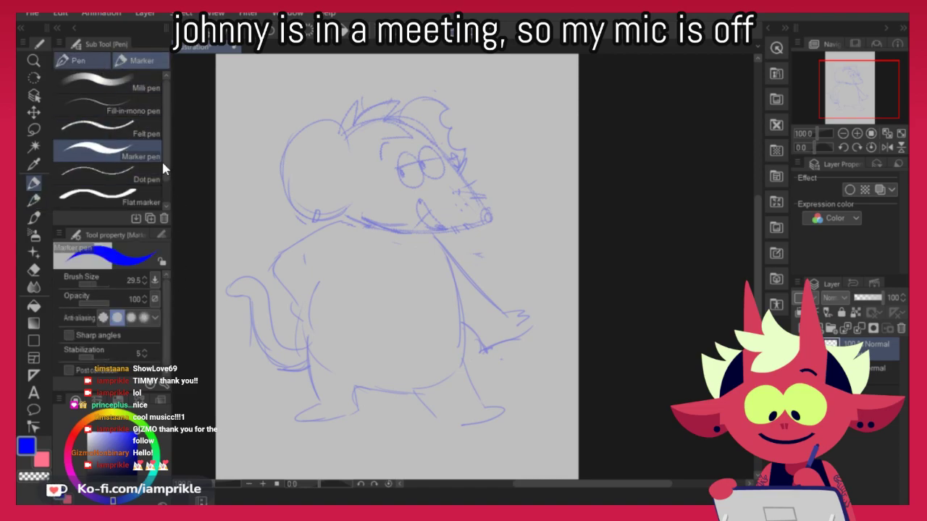
key(p)
scroll(166, 174, down, 2)
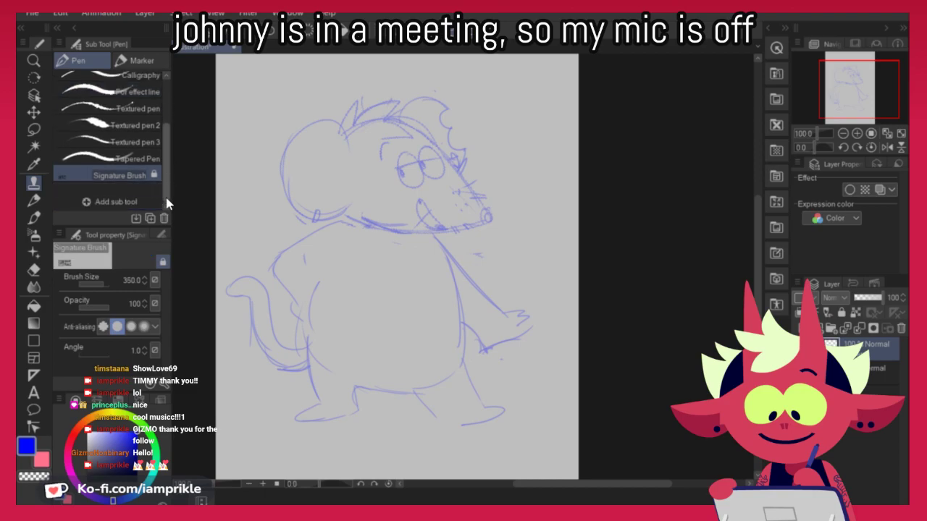
click(124, 159)
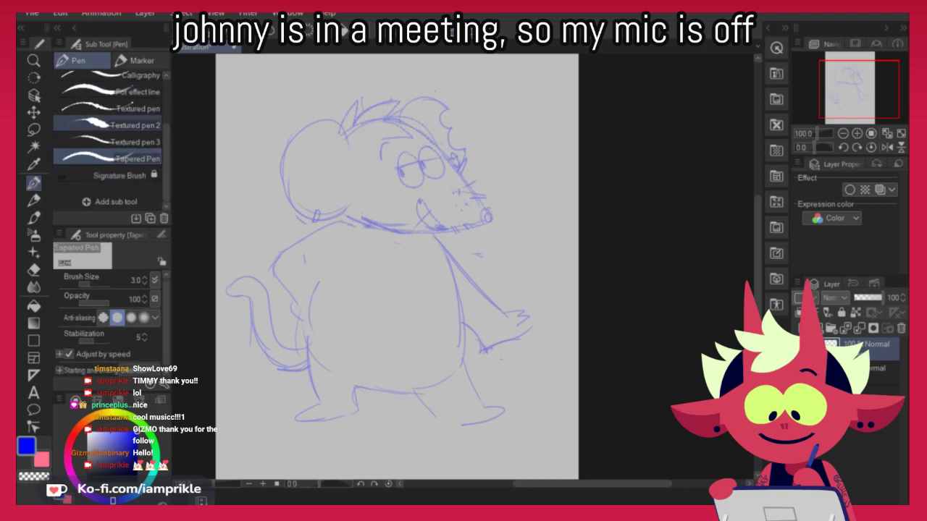
drag(257, 231, 216, 306)
click(132, 471)
click(123, 125)
mouse_move(355, 309)
mouse_down()
mouse_move(344, 353)
mouse_move(390, 375)
mouse_up()
key(ctrl+z)
key(ctrl+z)
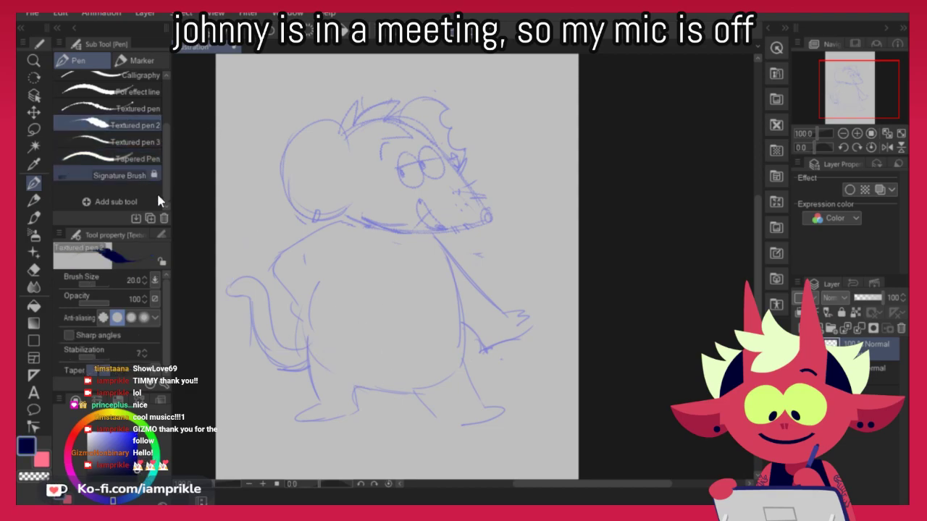
Try to ink the near ear's round outline with Textured pen 2, then undo the strokes
mouse_move(350, 148)
mouse_down()
mouse_move(291, 140)
mouse_move(285, 194)
mouse_move(277, 168)
mouse_move(314, 213)
mouse_move(302, 124)
mouse_move(321, 213)
mouse_up()
key(ctrl+z)
key(ctrl+z)
key(ctrl+z)
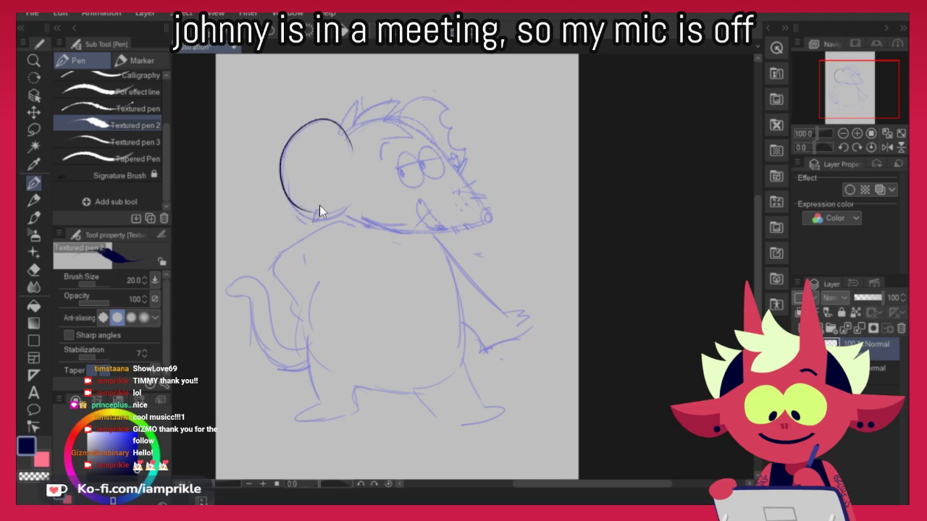
scroll(319, 205, up, 1)
key(ctrl+z)
drag(587, 320, 574, 376)
mouse_move(352, 177)
mouse_down()
mouse_move(249, 217)
mouse_move(340, 278)
mouse_move(247, 213)
mouse_move(340, 277)
mouse_up()
key(ctrl+z)
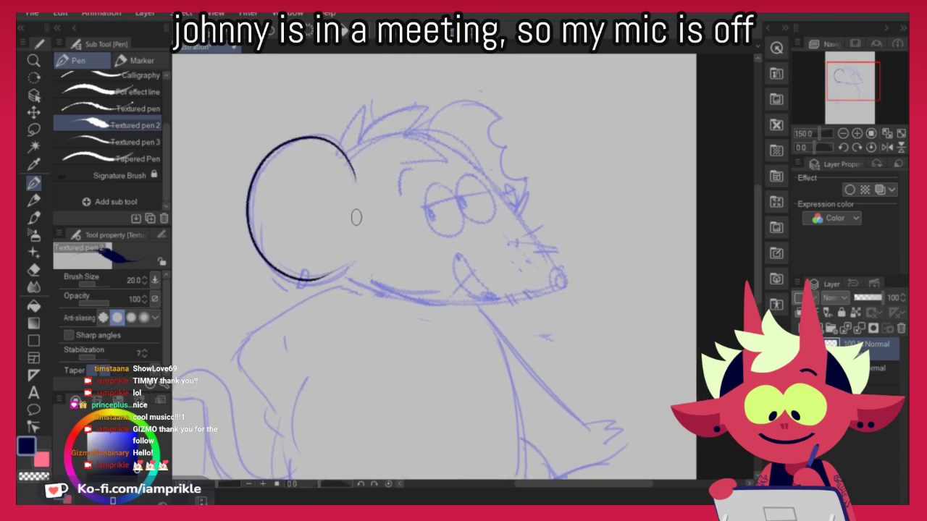
key(ctrl+z)
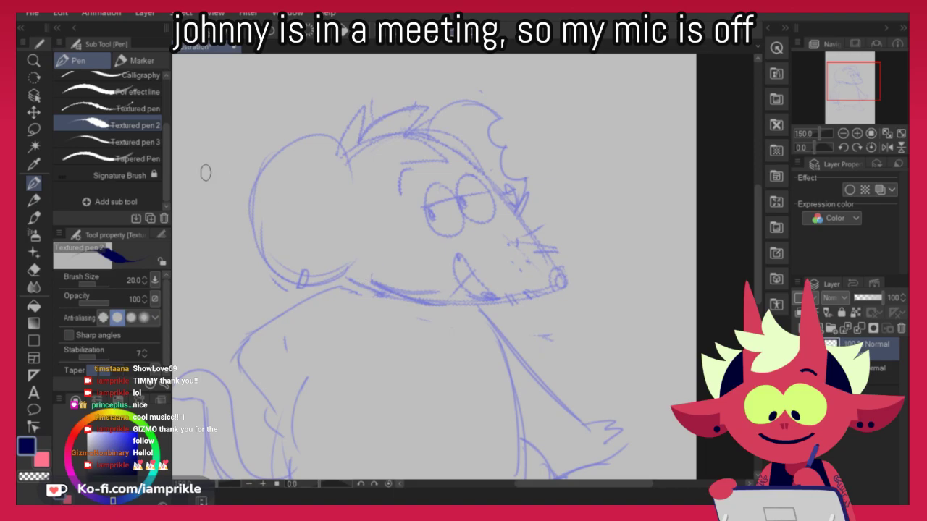
Try to outline the near ear with the Flat marker at size 13, then undo the strokes
drag(165, 153, 169, 100)
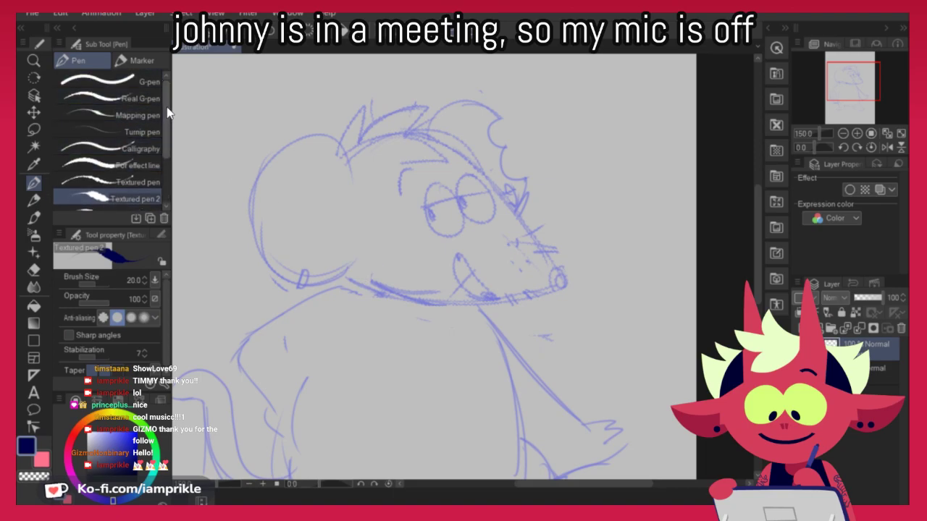
click(154, 67)
drag(167, 117, 165, 140)
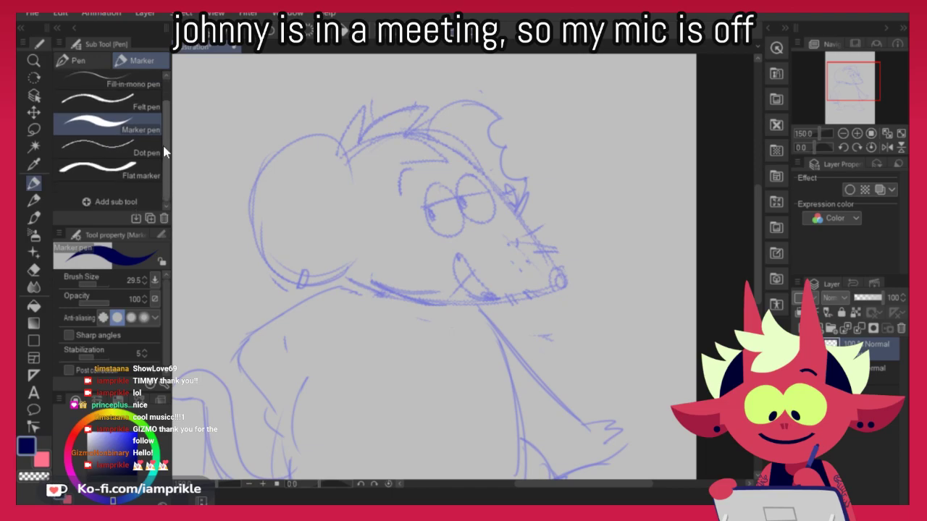
click(109, 170)
drag(355, 144, 354, 284)
key(ctrl+z)
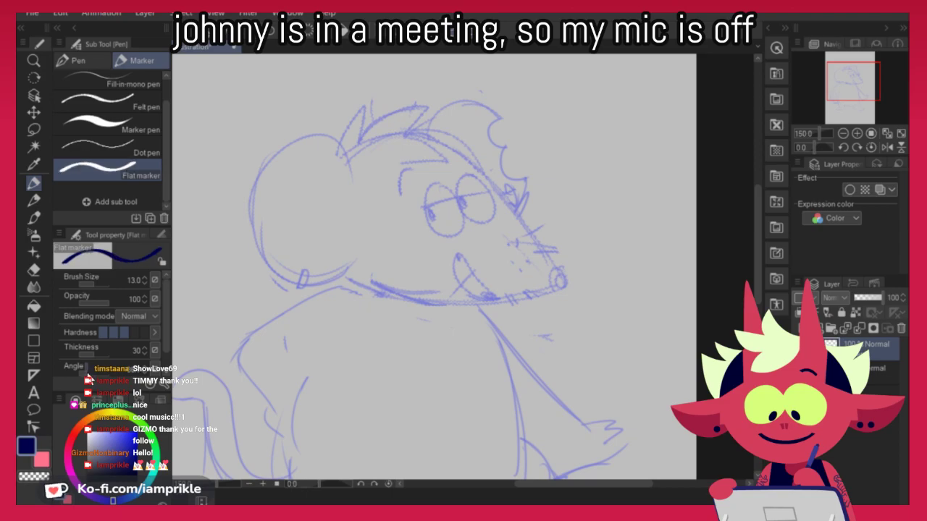
mouse_move(352, 173)
mouse_down()
mouse_move(314, 136)
mouse_move(255, 201)
mouse_move(332, 264)
mouse_move(254, 194)
mouse_move(347, 262)
mouse_up()
key(ctrl+z)
key(ctrl+z)
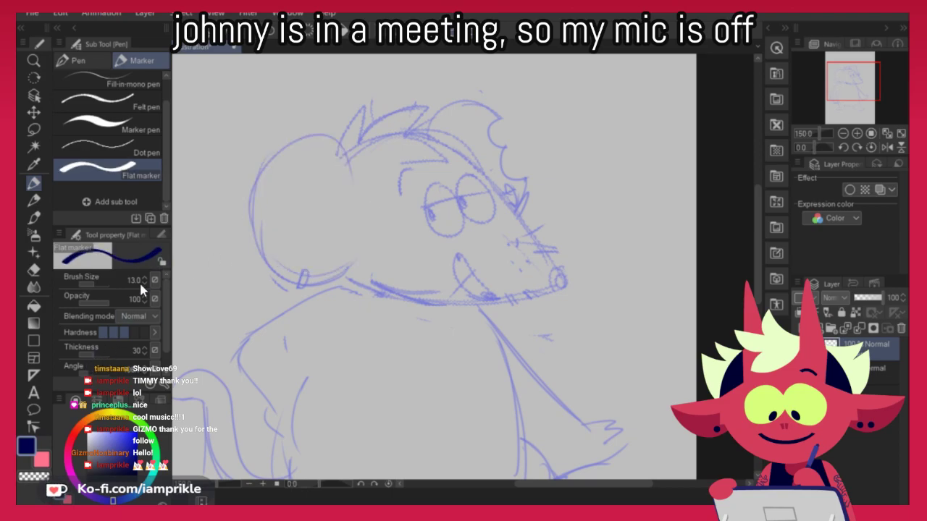
Try the near ear's outline with the Flat marker at brush sizes 11.8 and 9, then undo the strokes
click(91, 280)
mouse_move(352, 172)
mouse_down()
mouse_move(311, 138)
mouse_move(334, 273)
mouse_move(311, 137)
mouse_move(349, 280)
mouse_up()
key(ctrl+z)
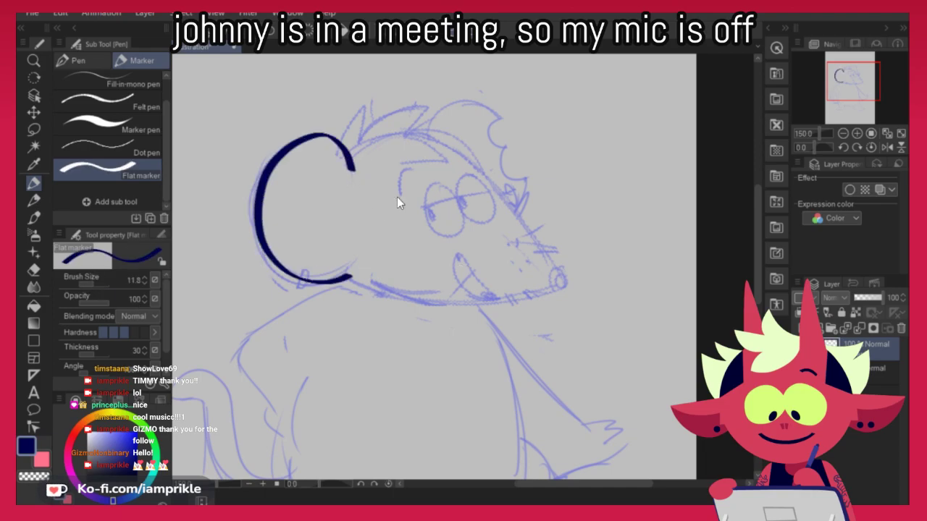
key(ctrl+z)
click(141, 281)
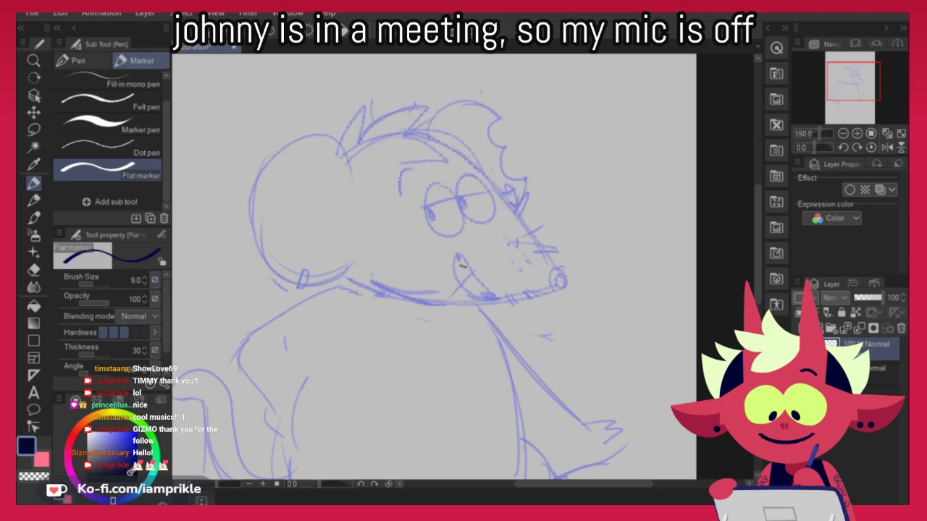
mouse_move(352, 152)
mouse_down()
mouse_move(322, 139)
mouse_move(333, 286)
mouse_move(308, 139)
mouse_move(347, 280)
mouse_up()
key(ctrl+z)
key(ctrl+z)
mouse_move(352, 150)
mouse_down()
mouse_move(360, 236)
mouse_move(394, 274)
mouse_up()
key(ctrl+z)
Test a harder Flat marker on the near ear's outline and the hairline, then undo the test strokes
click(141, 332)
mouse_move(328, 175)
mouse_down()
mouse_move(257, 253)
mouse_move(336, 269)
mouse_up()
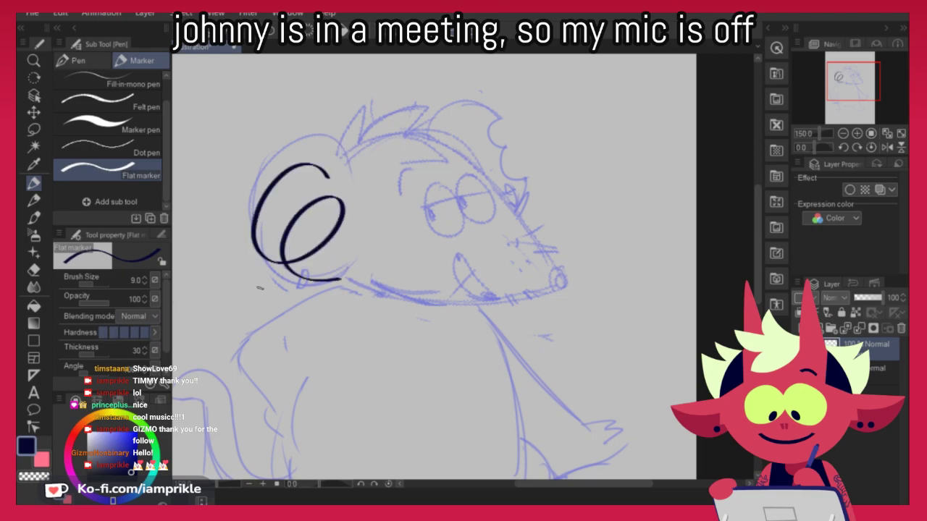
key(ctrl+z)
mouse_move(348, 168)
mouse_down()
mouse_move(311, 274)
mouse_move(339, 271)
mouse_up()
key(ctrl+z)
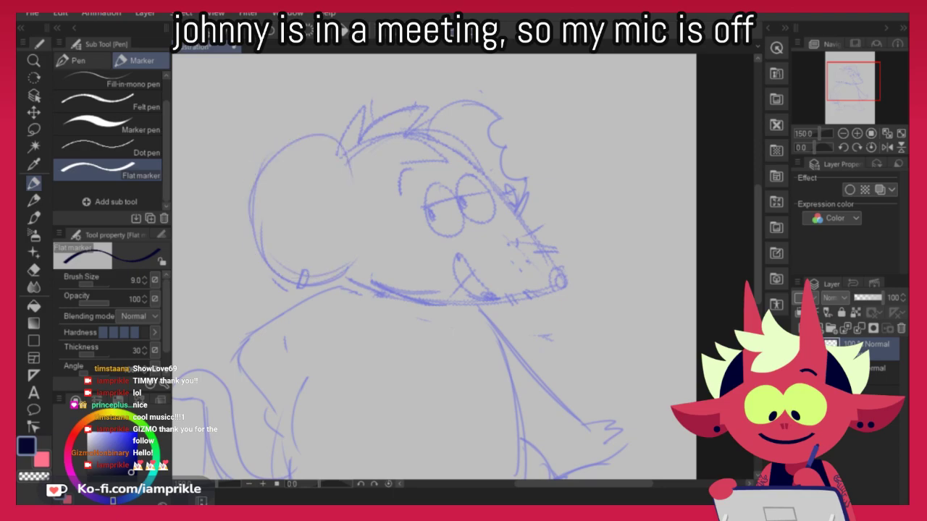
mouse_move(352, 153)
mouse_down()
mouse_move(264, 182)
mouse_move(361, 260)
mouse_up()
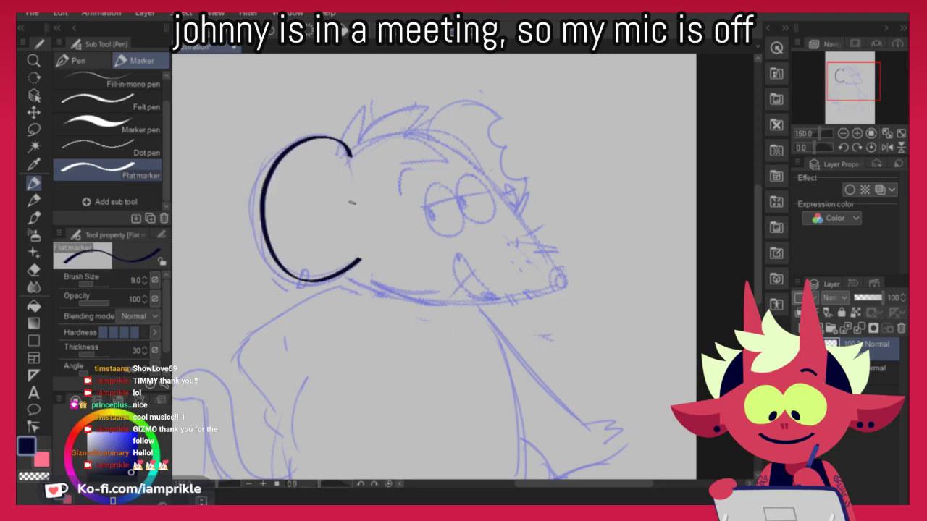
key(ctrl+z)
mouse_move(337, 149)
mouse_down()
mouse_move(249, 217)
mouse_move(347, 280)
mouse_up()
key(ctrl+z)
mouse_move(353, 168)
mouse_down()
mouse_move(263, 241)
mouse_move(348, 269)
mouse_up()
mouse_move(346, 150)
mouse_down()
mouse_move(364, 110)
mouse_move(374, 133)
mouse_move(438, 107)
mouse_move(412, 131)
mouse_move(362, 118)
mouse_move(369, 136)
mouse_move(433, 112)
mouse_move(398, 101)
mouse_move(378, 124)
mouse_move(428, 110)
mouse_move(400, 135)
mouse_up()
key(ctrl+z)
key(ctrl+z)
key(ctrl+z)
key(ctrl+z)
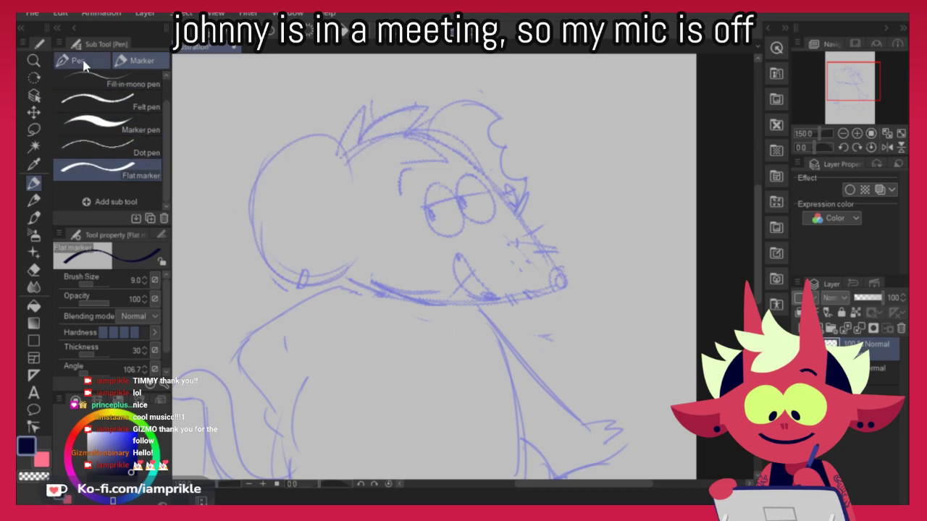
Switch back to Textured pen 2 and outline the near ear in navy on a new layer above the sketch
click(78, 61)
key(ctrl+z)
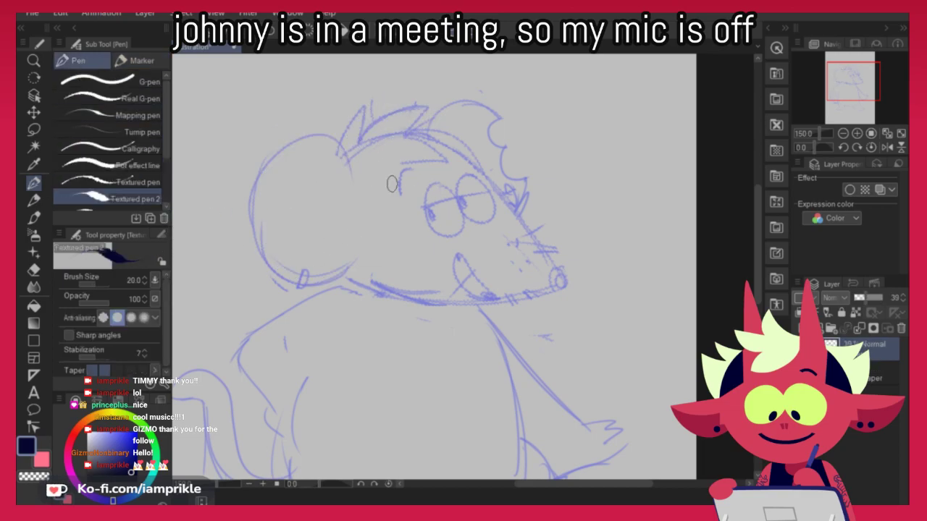
click(808, 328)
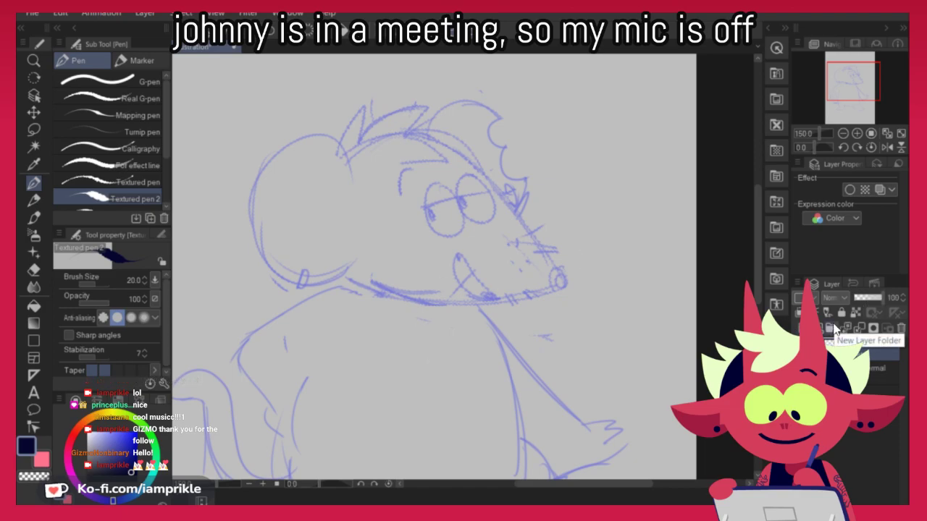
mouse_move(345, 170)
mouse_down()
mouse_move(269, 149)
mouse_move(345, 281)
mouse_up()
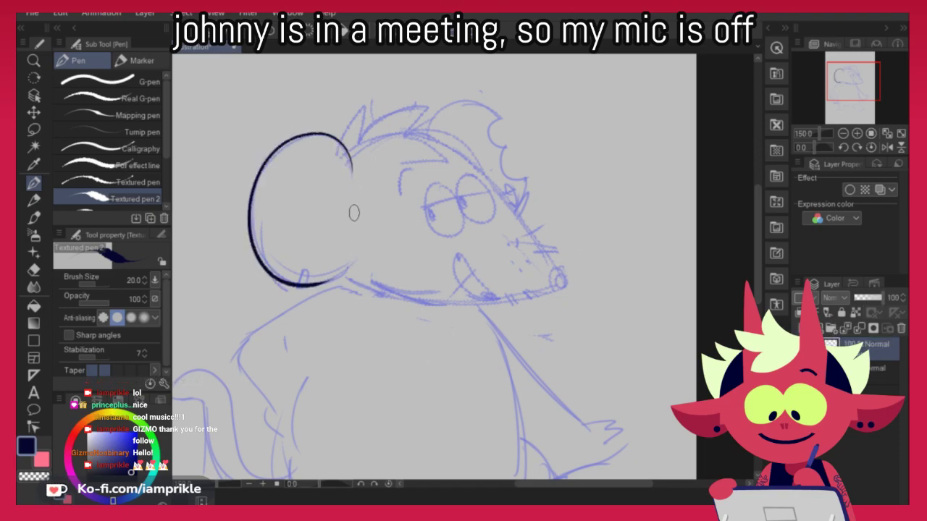
Ink the spiky hair tuft on the head and the upper snout line down to the nose
mouse_move(346, 141)
mouse_down()
mouse_move(378, 108)
mouse_move(380, 121)
mouse_move(366, 134)
mouse_move(417, 116)
mouse_move(422, 132)
mouse_move(406, 123)
mouse_move(453, 155)
mouse_move(387, 109)
mouse_move(373, 139)
mouse_move(435, 124)
mouse_move(435, 145)
mouse_move(563, 272)
mouse_up()
key(ctrl+z)
key(ctrl+z)
key(ctrl+z)
key(ctrl+z)
drag(462, 155, 564, 279)
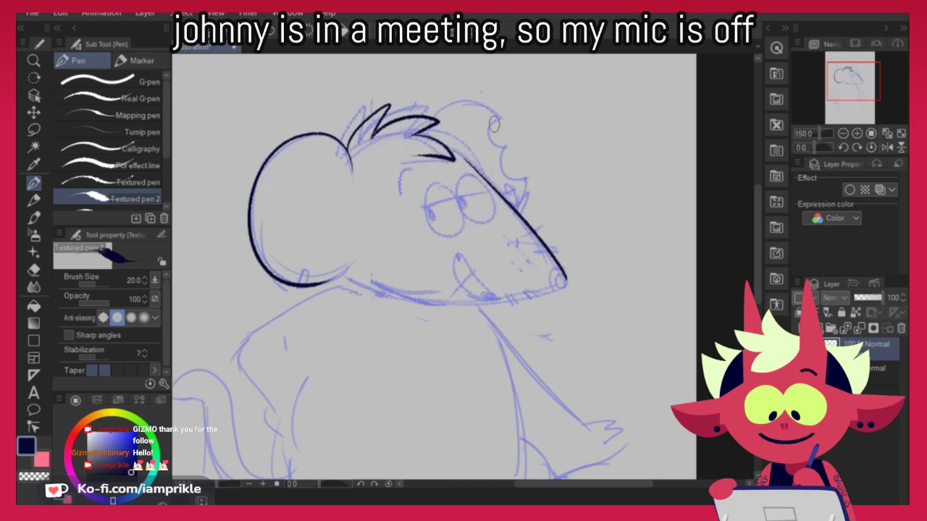
Ink the lower jaw line to the snout tip and draw a solid round nose there
mouse_move(393, 297)
mouse_down()
mouse_move(487, 303)
mouse_move(566, 280)
mouse_up()
key(ctrl+z)
mouse_move(395, 298)
mouse_down()
mouse_move(519, 303)
mouse_move(559, 285)
mouse_move(497, 304)
mouse_move(566, 278)
mouse_up()
key(ctrl+z)
key(ctrl+z)
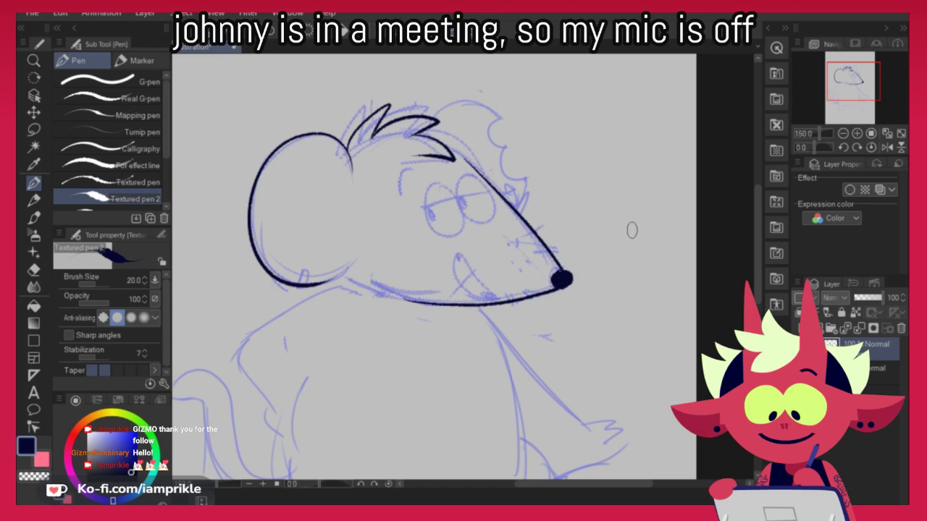
Ink the slanted grin with tooth divisions and add three whisker dots behind the nose
mouse_move(494, 298)
mouse_down()
mouse_move(464, 253)
mouse_move(490, 304)
mouse_move(465, 254)
mouse_move(478, 296)
mouse_move(496, 291)
mouse_move(458, 279)
mouse_move(490, 298)
mouse_up()
key(ctrl+z)
key(ctrl+z)
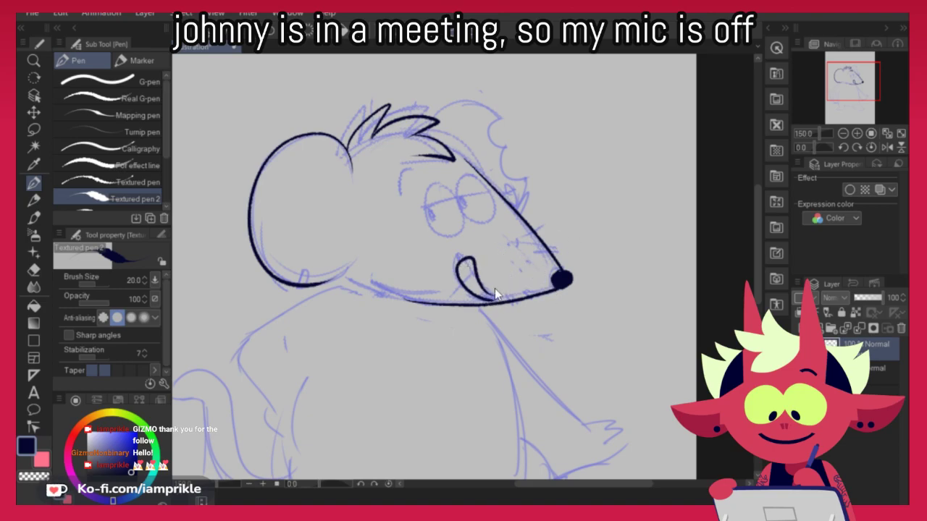
mouse_move(491, 296)
mouse_down()
mouse_move(453, 279)
mouse_move(498, 289)
mouse_move(453, 259)
mouse_move(495, 297)
mouse_up()
key(ctrl+z)
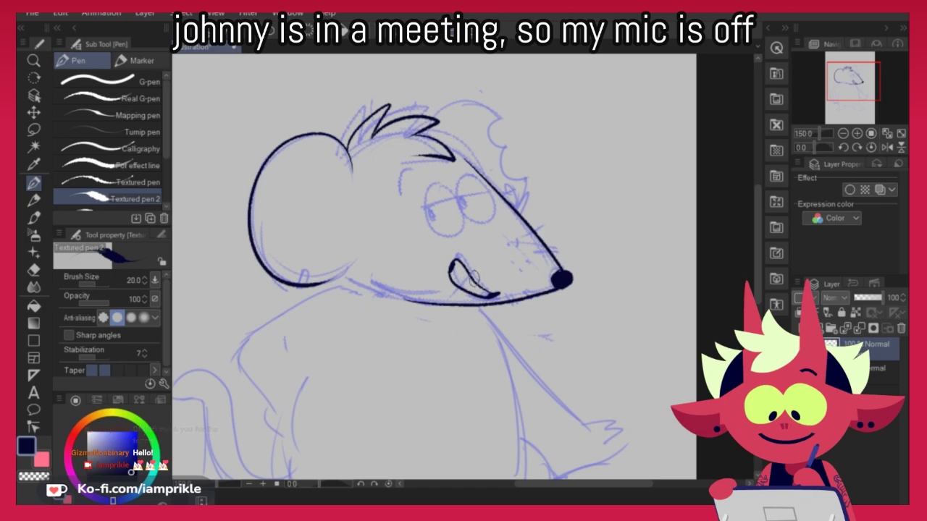
drag(455, 261, 458, 282)
mouse_move(472, 281)
mouse_down()
mouse_move(467, 292)
mouse_move(481, 297)
mouse_up()
click(518, 272)
Ink the far ear behind the hair tuft, with bite-shaped notches along its outer edge
drag(561, 254, 474, 284)
drag(348, 149, 407, 157)
key(ctrl+z)
mouse_move(346, 138)
mouse_down()
mouse_move(423, 147)
mouse_move(402, 169)
mouse_move(424, 187)
mouse_move(419, 174)
mouse_move(439, 216)
mouse_up()
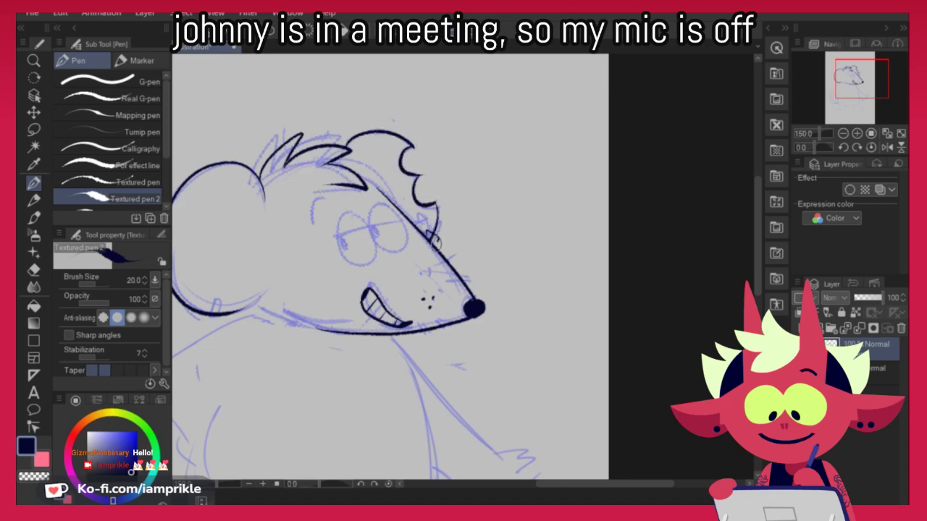
Draw a small rectangular tag on the near ear's lower edge and erase the ear outline inside it
drag(459, 241, 524, 247)
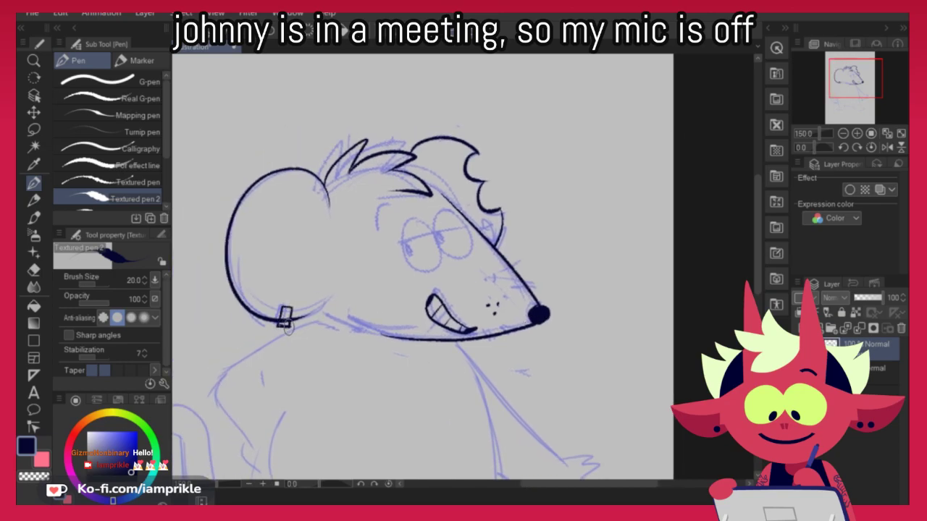
key(e)
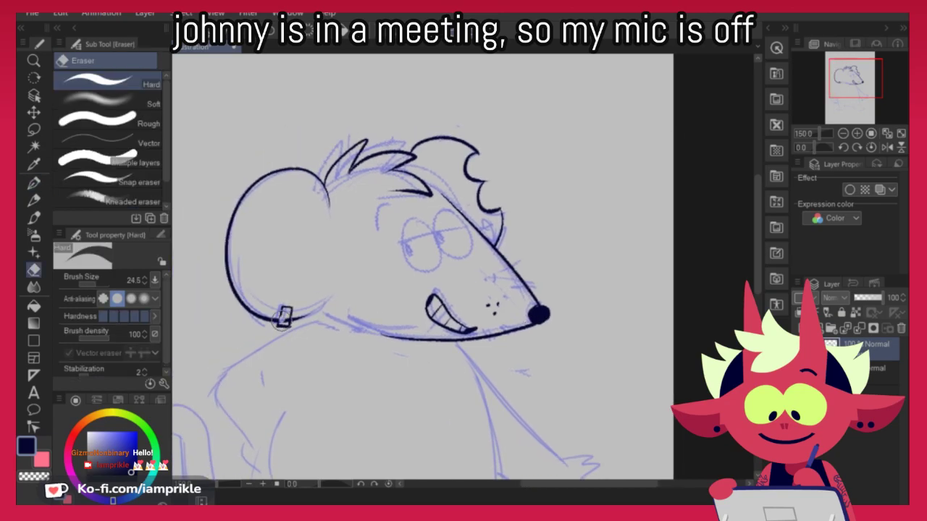
click(33, 183)
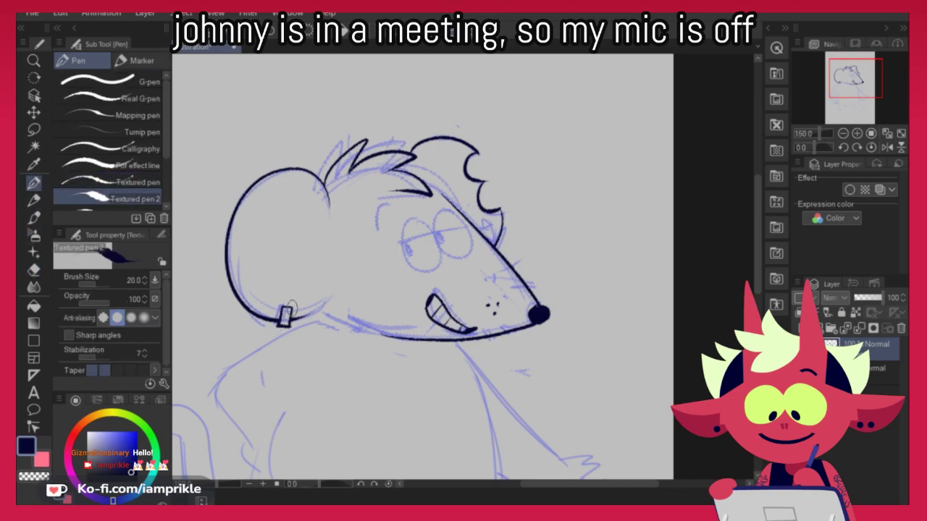
Ink the near ear's lower end with the adjoining cheek line, and outline the near eye as an upright oval
mouse_move(298, 319)
mouse_down()
mouse_move(321, 302)
mouse_move(290, 321)
mouse_move(367, 330)
mouse_move(319, 310)
mouse_move(359, 338)
mouse_move(339, 322)
mouse_up()
key(ctrl+z)
drag(397, 241, 415, 271)
key(ctrl+z)
drag(518, 276, 453, 292)
mouse_move(352, 235)
mouse_down()
mouse_move(367, 283)
mouse_move(335, 255)
mouse_up()
key(ctrl+z)
key(ctrl+z)
mouse_move(382, 228)
mouse_down()
mouse_move(343, 241)
mouse_move(331, 270)
mouse_move(367, 242)
mouse_move(341, 288)
mouse_move(377, 253)
mouse_move(357, 235)
mouse_up()
key(ctrl+z)
key(ctrl+z)
key(ctrl+z)
key(ctrl+z)
key(ctrl+z)
drag(405, 279, 390, 248)
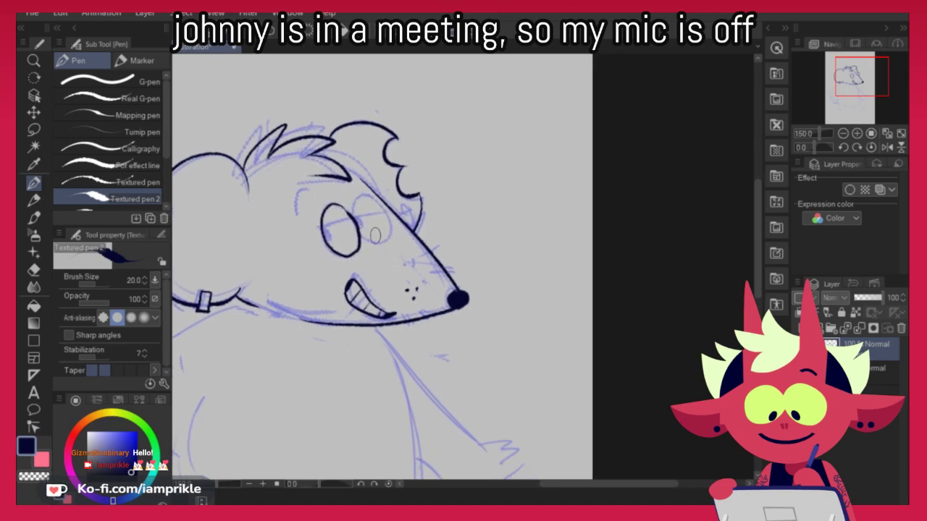
Ink the far eye as a second oval touching the near eye
scroll(375, 236, up, 1)
drag(465, 249, 462, 213)
key(ctrl+z)
mouse_move(330, 167)
mouse_down()
mouse_move(295, 207)
mouse_move(322, 156)
mouse_move(341, 195)
mouse_move(351, 152)
mouse_up()
key(ctrl+z)
mouse_move(348, 190)
mouse_down()
mouse_move(389, 195)
mouse_move(355, 174)
mouse_move(354, 205)
mouse_move(344, 151)
mouse_move(339, 156)
mouse_up()
key(ctrl+z)
key(ctrl+z)
Draw half-closed lid lines across both eyes with solid pupils beneath, and add a short curved eyebrow
drag(293, 187, 379, 170)
mouse_move(284, 192)
mouse_down()
mouse_move(380, 171)
mouse_move(300, 194)
mouse_up()
key(ctrl+z)
key(ctrl+z)
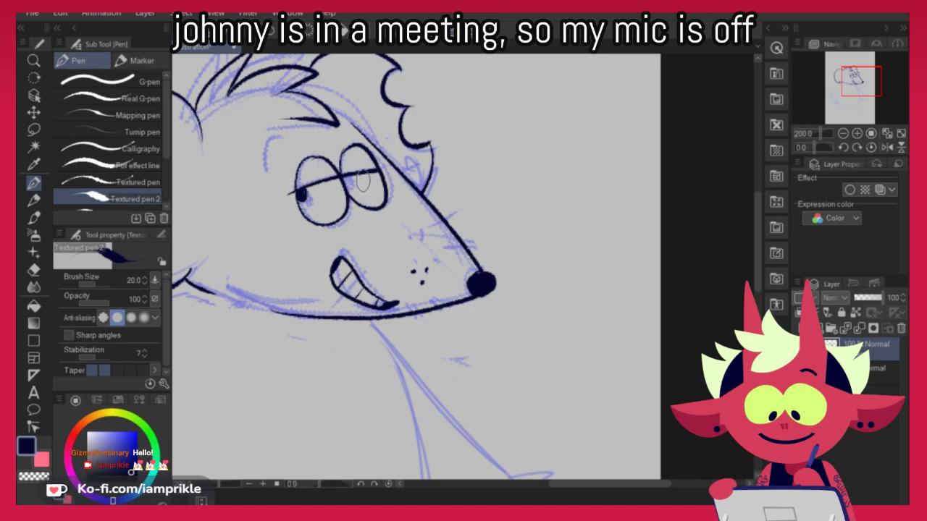
drag(265, 166, 285, 141)
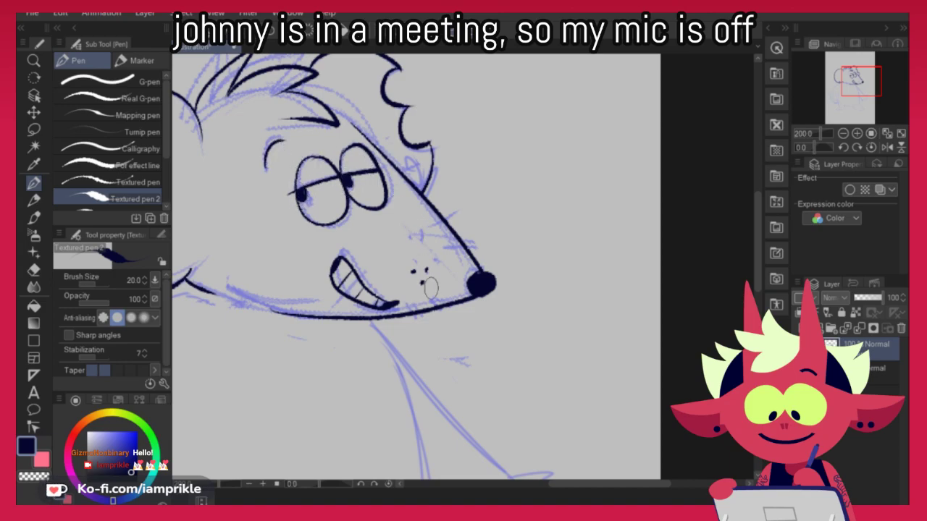
Try to ink the shoulder line running down from below the near ear, then undo the strokes
mouse_move(535, 325)
mouse_down()
mouse_move(689, 266)
mouse_move(729, 216)
mouse_up()
mouse_move(400, 185)
mouse_down()
mouse_move(305, 227)
mouse_move(352, 197)
mouse_move(241, 280)
mouse_move(331, 204)
mouse_move(268, 252)
mouse_up()
key(ctrl+z)
key(ctrl+z)
key(ctrl+z)
Erase the cheek line and the rear part of the inked jaw line
key(e)
drag(378, 180, 399, 175)
drag(460, 204, 513, 212)
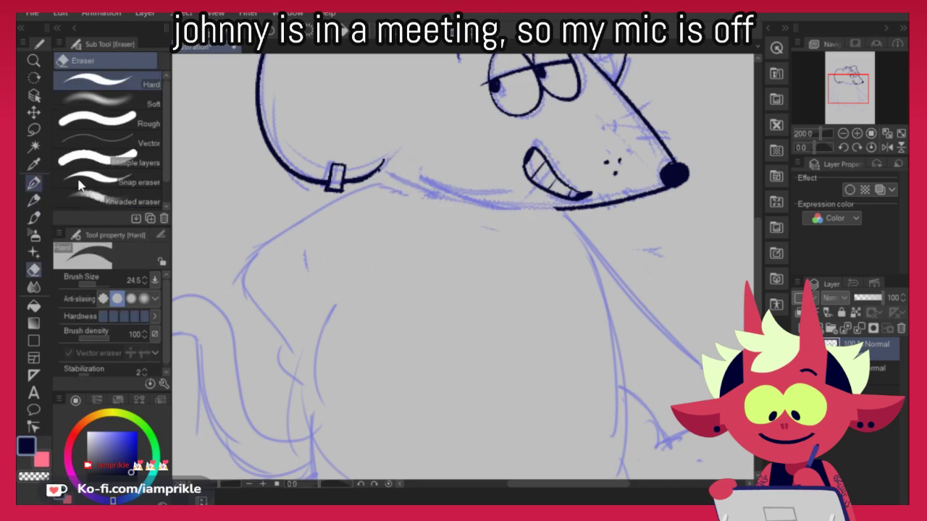
Re-ink a short pointed cheek tuft beside the near ear and the rear end of the jaw line
click(33, 182)
drag(378, 171, 423, 201)
key(ctrl+z)
drag(506, 209, 587, 207)
key(ctrl+z)
key(ctrl+z)
mouse_move(515, 212)
mouse_down()
mouse_move(583, 207)
mouse_move(503, 209)
mouse_up()
key(ctrl+z)
drag(581, 208, 497, 214)
key(ctrl+z)
Ink the back arm's outer line from the shoulder around the elbow to a small hand at the hip
drag(454, 292, 446, 270)
drag(413, 178, 284, 226)
key(ctrl+z)
mouse_move(416, 185)
mouse_down()
mouse_move(214, 274)
mouse_move(220, 285)
mouse_move(347, 176)
mouse_move(246, 283)
mouse_move(281, 322)
mouse_up()
key(ctrl+z)
key(ctrl+z)
mouse_move(415, 165)
mouse_down()
mouse_move(237, 250)
mouse_move(290, 338)
mouse_move(283, 365)
mouse_up()
key(ctrl+z)
mouse_move(284, 331)
mouse_down()
mouse_move(280, 356)
mouse_move(293, 371)
mouse_move(277, 346)
mouse_move(317, 373)
mouse_up()
key(ctrl+z)
key(ctrl+z)
Ink the back forearm's inner curve down to the hand at the hip, tidy the hand, and add the short underarm line
drag(683, 389, 650, 401)
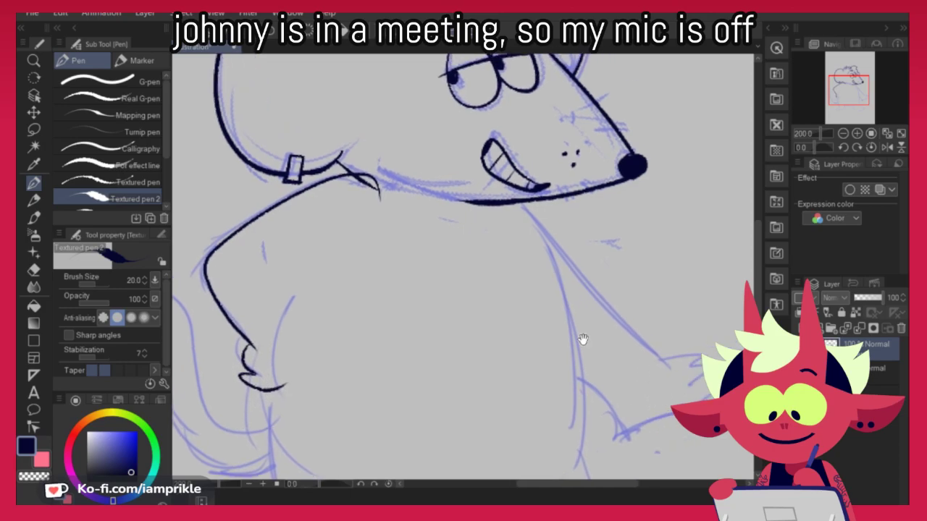
mouse_move(267, 269)
mouse_down()
mouse_move(313, 386)
mouse_move(309, 358)
mouse_move(273, 392)
mouse_up()
key(ctrl+z)
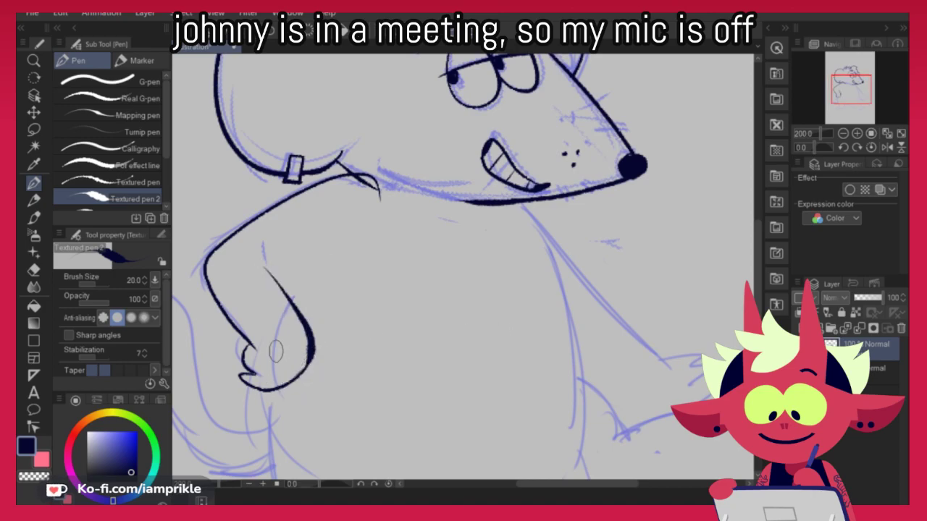
key(e)
mouse_move(262, 339)
mouse_down()
mouse_move(253, 354)
mouse_move(261, 377)
mouse_up()
key(p)
drag(283, 288, 331, 257)
key(ctrl+z)
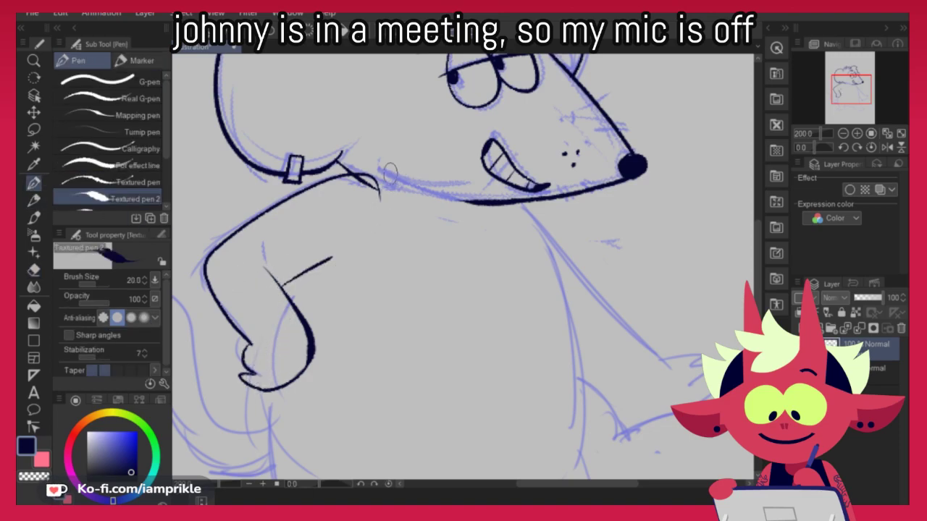
Erase the overlapping ink where the shoulder line meets the cheek tuft
key(e)
drag(372, 178, 364, 184)
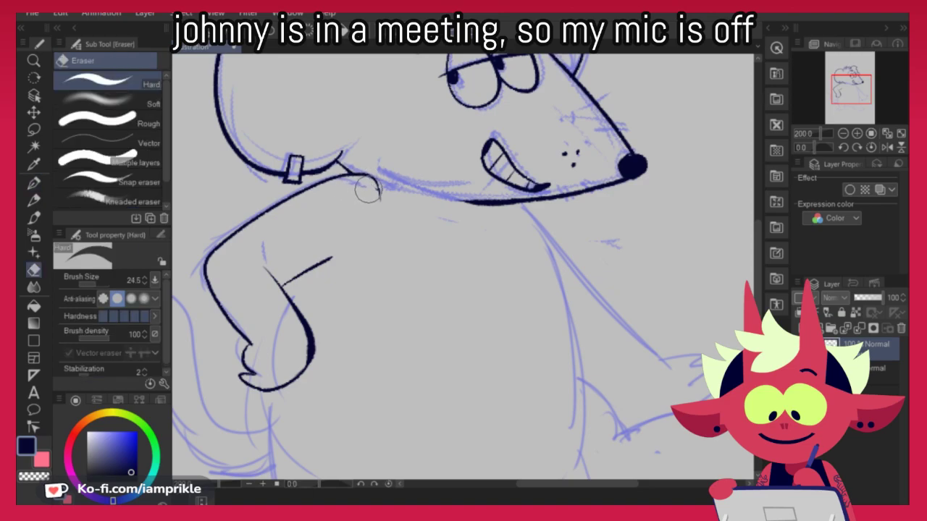
click(35, 201)
click(32, 186)
key(p)
Extend the rear end of the inked jaw line backward over the sketch
mouse_move(606, 353)
mouse_down()
mouse_move(543, 399)
mouse_move(539, 363)
mouse_up()
drag(382, 215, 456, 211)
key(ctrl+z)
drag(350, 207, 431, 213)
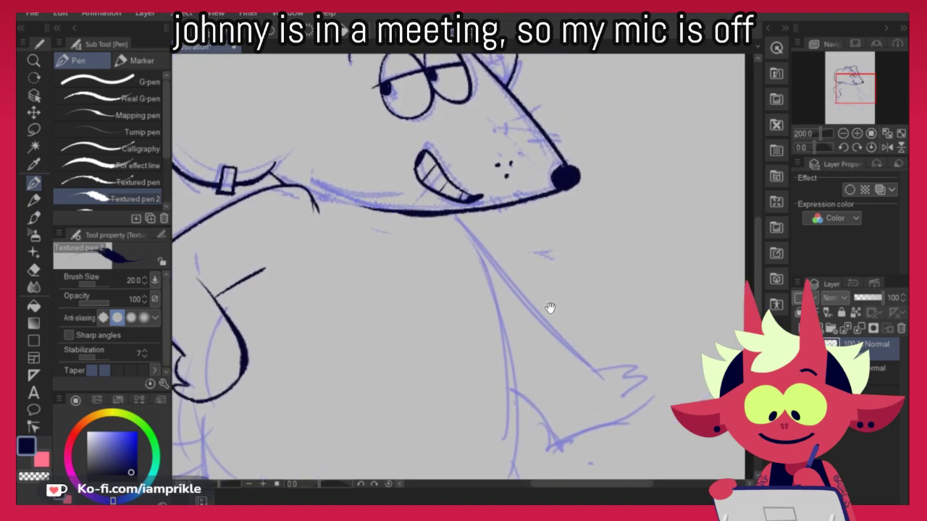
Ink the body's rear side below the back arm, the near leg and foot, and the belly's underside
drag(517, 341, 507, 238)
drag(319, 128, 311, 148)
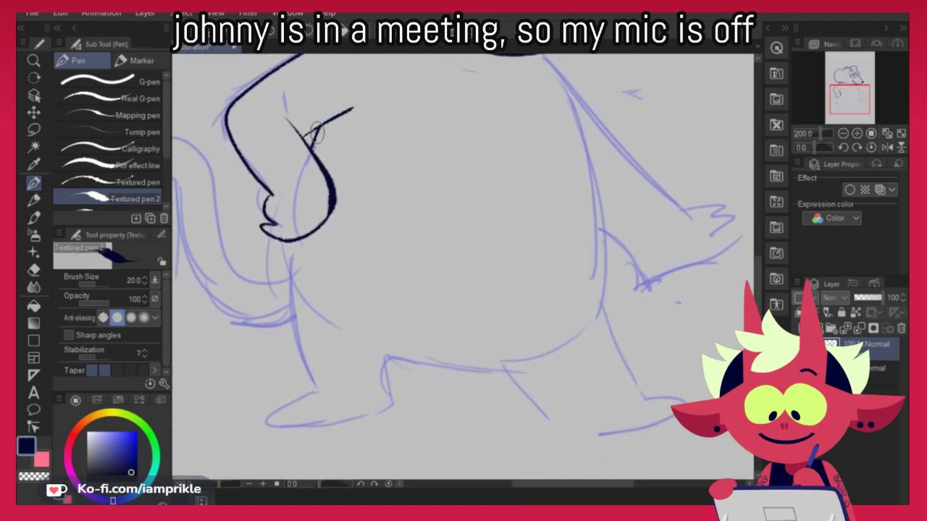
mouse_move(289, 242)
mouse_down()
mouse_move(306, 358)
mouse_move(289, 292)
mouse_move(290, 319)
mouse_move(317, 389)
mouse_move(278, 407)
mouse_move(371, 405)
mouse_move(359, 414)
mouse_move(405, 360)
mouse_move(487, 371)
mouse_up()
key(ctrl+z)
drag(375, 349, 532, 368)
key(ctrl+z)
key(ctrl+z)
mouse_move(390, 366)
mouse_down()
mouse_move(558, 369)
mouse_move(563, 431)
mouse_move(621, 401)
mouse_up()
key(ctrl+z)
Ink the far leg's rear line and the sole of the far foot
mouse_move(562, 436)
mouse_down()
mouse_move(648, 428)
mouse_move(619, 402)
mouse_up()
key(ctrl+z)
drag(563, 434, 666, 391)
key(ctrl+z)
mouse_move(562, 435)
mouse_down()
mouse_move(676, 414)
mouse_move(630, 396)
mouse_up()
Ink the torso's front line from the chest down into the far leg, and add toe lines to both feet
drag(673, 310, 601, 312)
mouse_move(483, 78)
mouse_down()
mouse_move(528, 290)
mouse_move(520, 184)
mouse_move(534, 304)
mouse_up()
key(ctrl+z)
key(ctrl+z)
drag(493, 101, 532, 291)
key(ctrl+z)
mouse_move(503, 150)
mouse_down()
mouse_move(529, 222)
mouse_move(530, 312)
mouse_move(561, 384)
mouse_up()
mouse_move(543, 334)
mouse_down()
mouse_move(575, 406)
mouse_move(589, 400)
mouse_move(612, 410)
mouse_up()
mouse_move(210, 427)
mouse_down()
mouse_move(235, 428)
mouse_move(252, 411)
mouse_up()
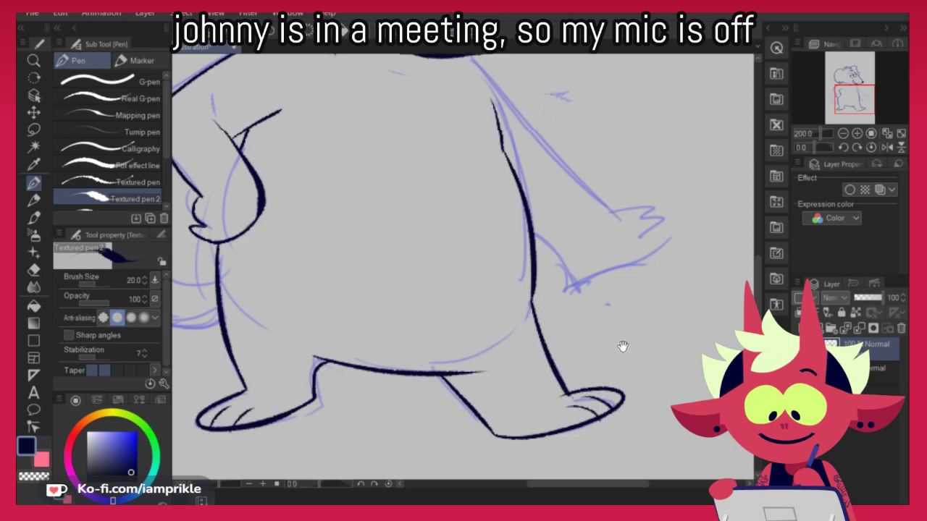
Ink the front arm's upper line from the jaw to the wrist and a short diagonal crease on the torso
drag(628, 342, 490, 465)
drag(340, 177, 465, 324)
key(ctrl+z)
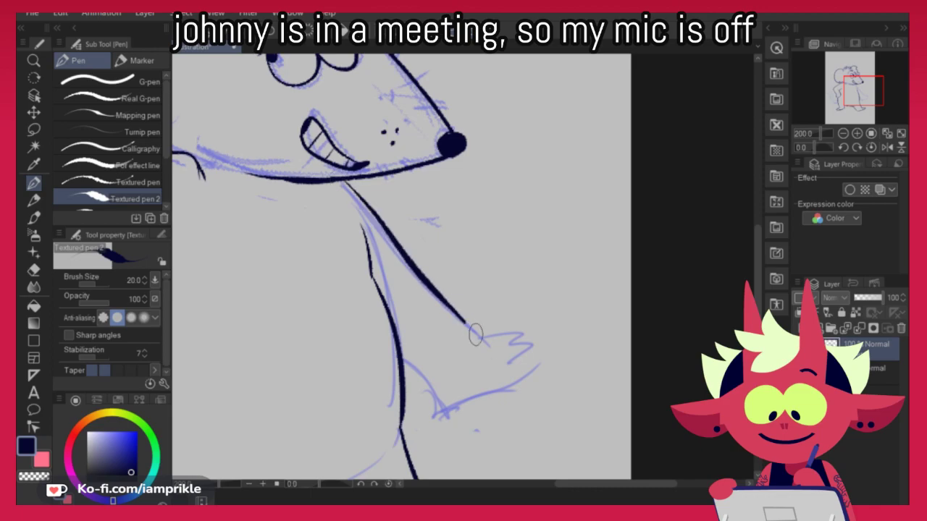
mouse_move(485, 391)
mouse_down()
mouse_move(612, 362)
mouse_move(636, 383)
mouse_move(642, 314)
mouse_up()
mouse_move(635, 141)
mouse_down()
mouse_move(615, 181)
mouse_move(586, 192)
mouse_up()
key(ctrl+z)
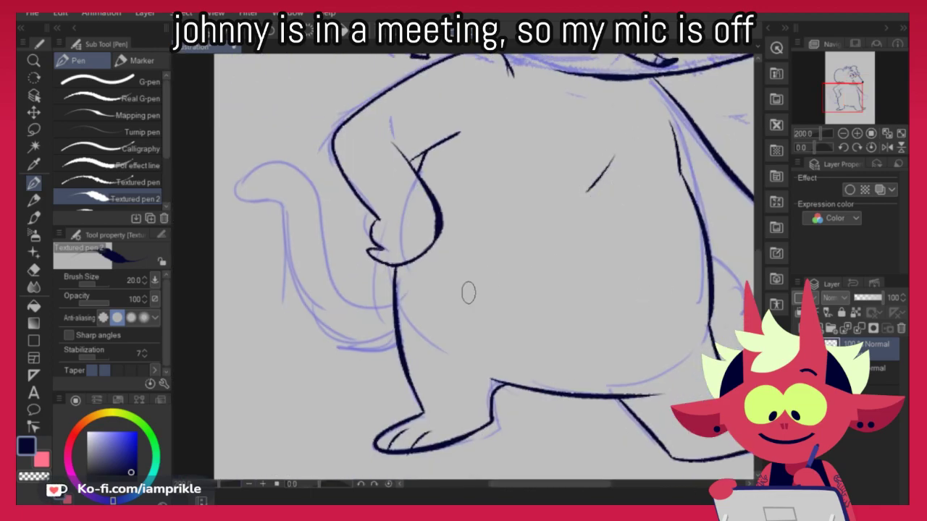
Ink the curved tail behind the body and add curved ring lines across it
mouse_move(394, 312)
mouse_down()
mouse_move(326, 242)
mouse_move(291, 154)
mouse_move(239, 189)
mouse_move(278, 187)
mouse_move(296, 231)
mouse_move(303, 316)
mouse_move(397, 347)
mouse_up()
drag(370, 314, 360, 353)
drag(342, 297, 319, 335)
key(ctrl+z)
drag(329, 283, 300, 316)
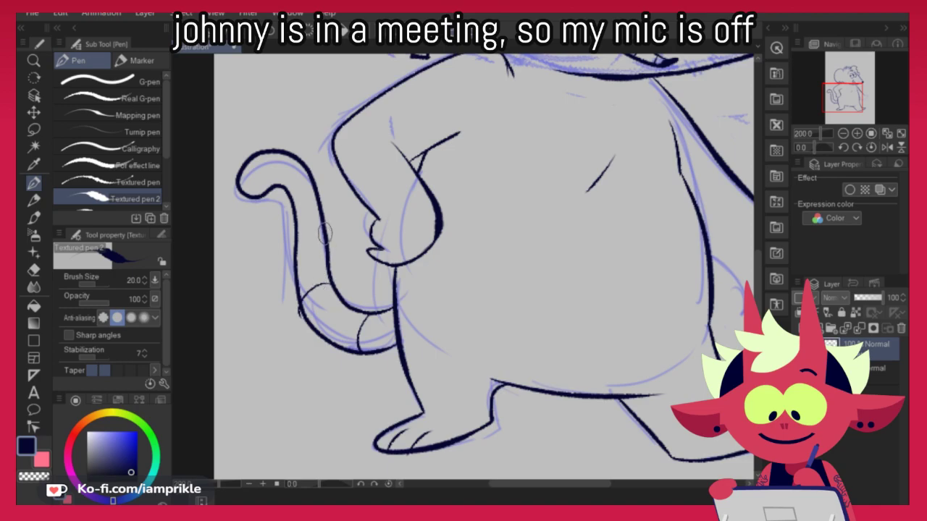
drag(321, 223, 297, 234)
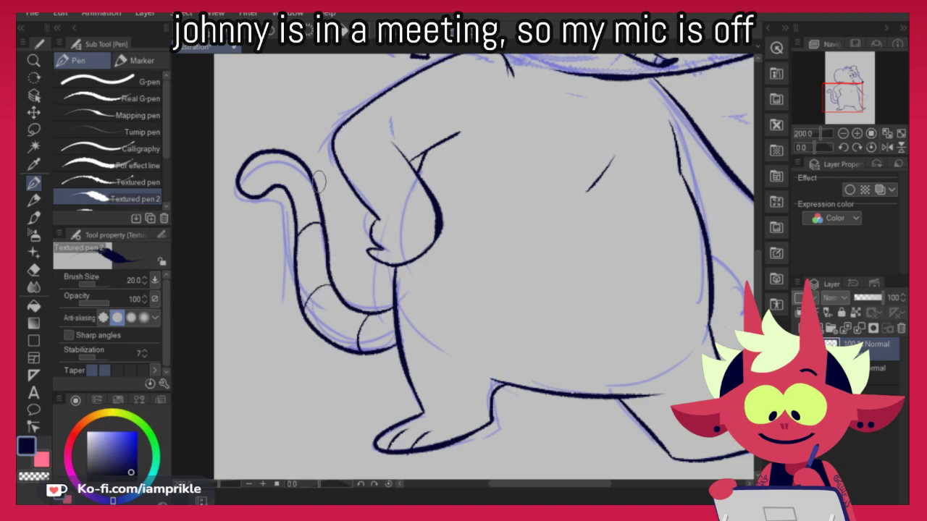
drag(546, 338, 523, 367)
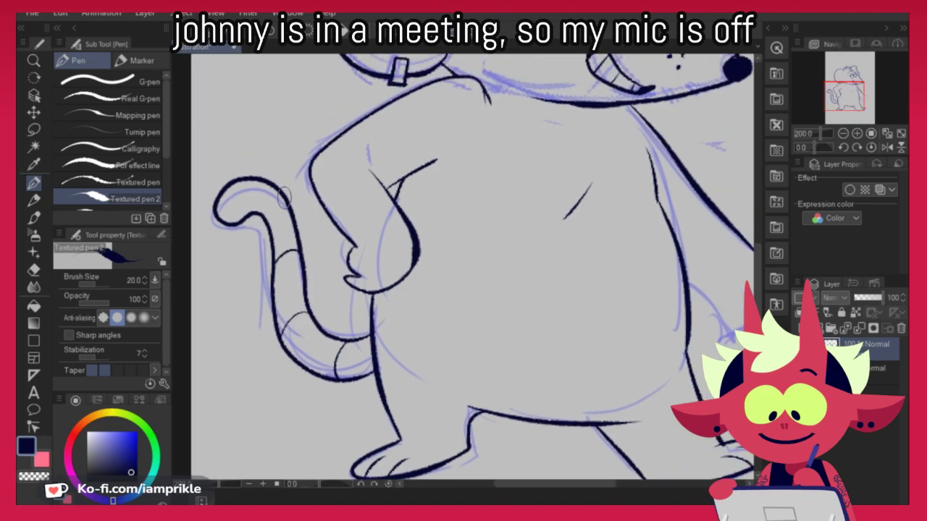
drag(632, 352, 542, 399)
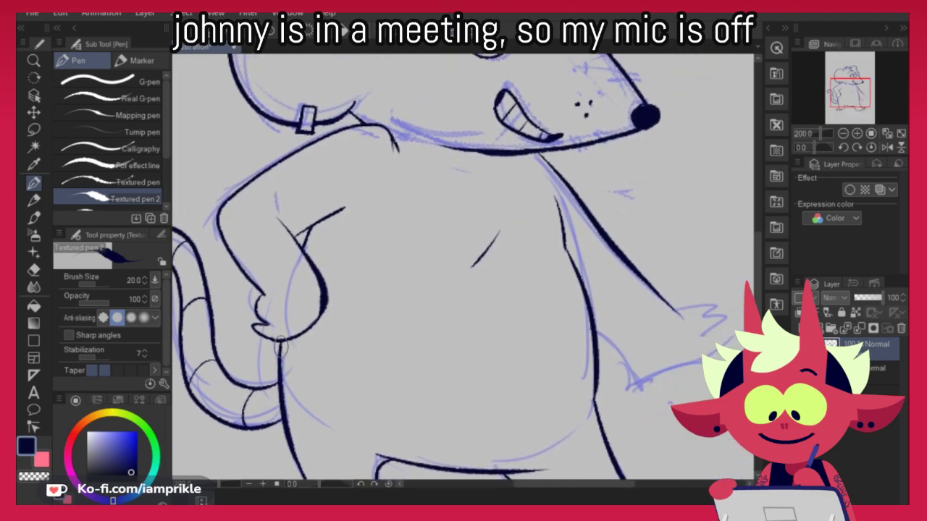
Thicken the line under the hand at the hip, and try a heavier stroke along the jaw beneath the mouth
drag(281, 347, 318, 320)
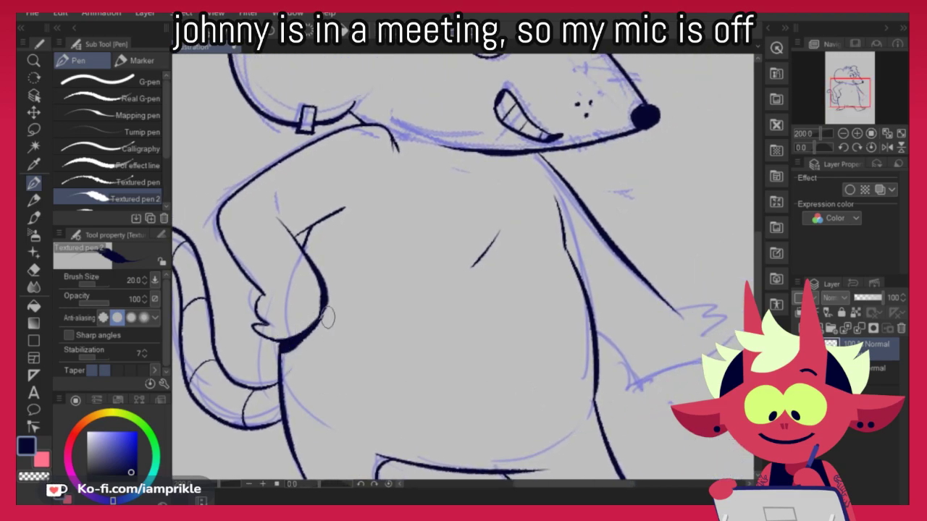
drag(624, 244, 579, 310)
drag(436, 221, 494, 225)
mouse_move(637, 281)
mouse_down()
mouse_move(621, 331)
mouse_move(622, 289)
mouse_up()
key(ctrl+z)
key(ctrl+z)
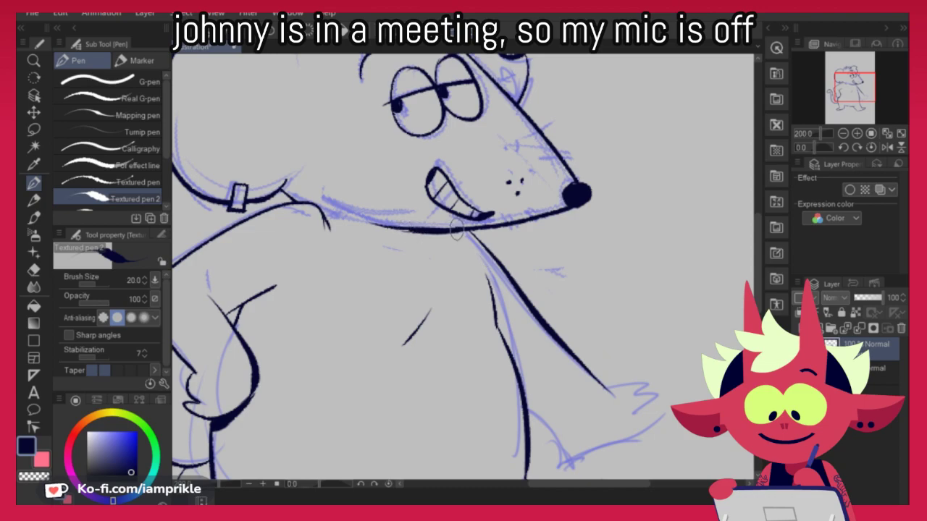
Thicken the upper end of the torso's front line beside the front arm
drag(591, 357, 544, 311)
mouse_move(447, 251)
mouse_down()
mouse_move(459, 296)
mouse_move(455, 278)
mouse_up()
drag(447, 244, 457, 284)
Ink the front arm's lower line and its open hand with pointed fingers
drag(599, 398, 547, 297)
mouse_move(426, 251)
mouse_down()
mouse_move(459, 287)
mouse_move(485, 293)
mouse_up()
mouse_move(510, 239)
mouse_down()
mouse_move(539, 255)
mouse_move(538, 288)
mouse_move(530, 283)
mouse_move(527, 299)
mouse_move(478, 293)
mouse_up()
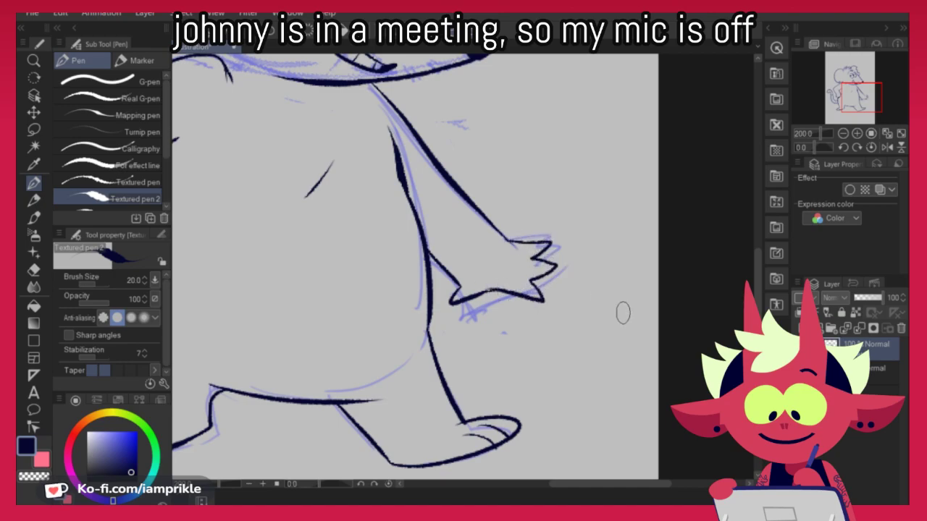
Hide the blue pencil sketch layer to leave only the line art with the whole figure in view
scroll(622, 312, down, 2)
drag(623, 313, 590, 334)
click(799, 368)
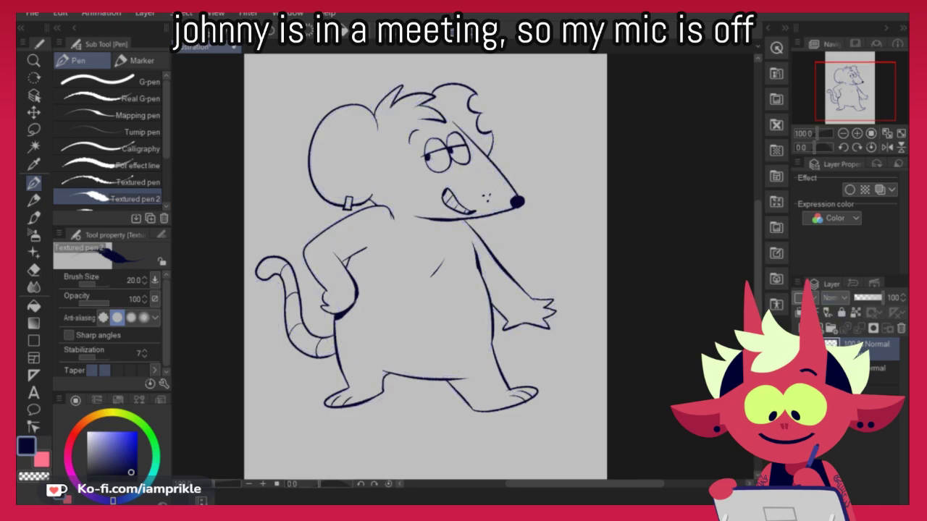
Touch up the snout's upper line beside the far ear with the eraser and the pen
drag(478, 124, 367, 163)
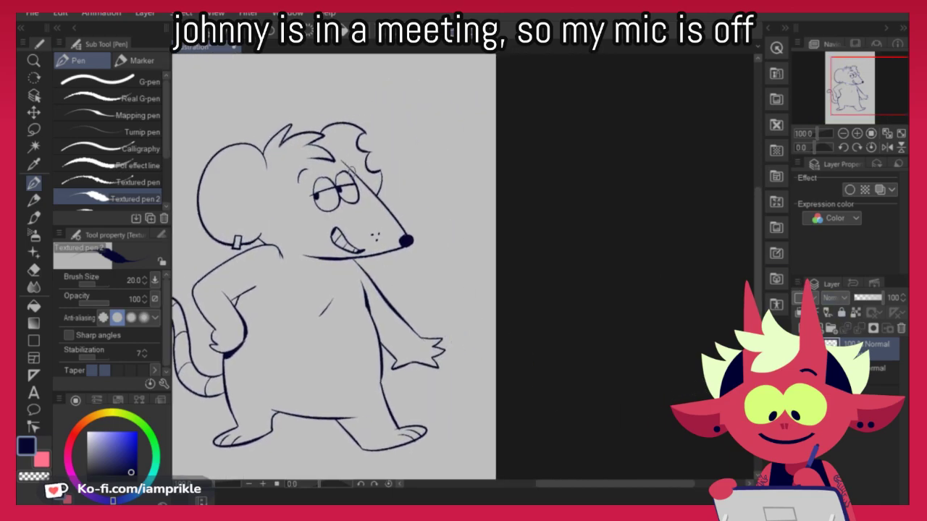
key(e)
key(p)
mouse_move(550, 334)
mouse_down()
mouse_move(589, 314)
mouse_move(534, 328)
mouse_up()
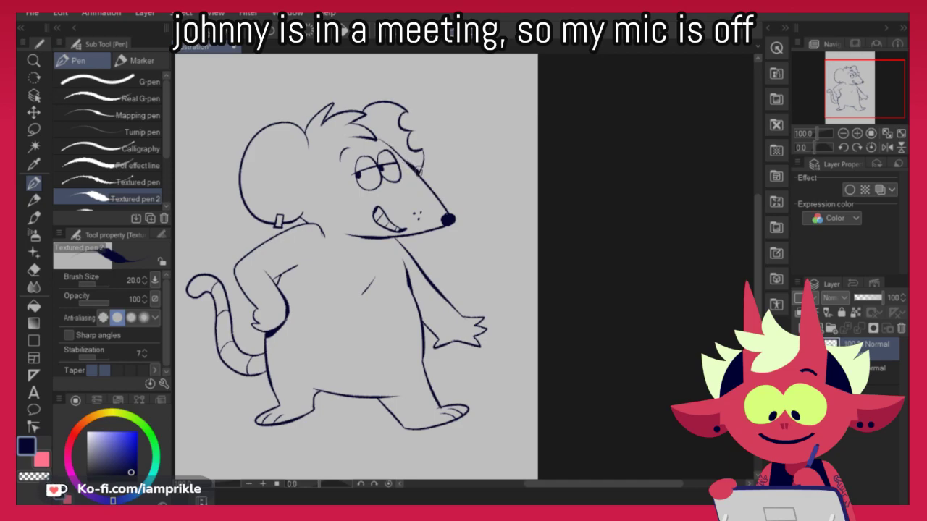
Add short diagonal hatch marks to the cheek and thicken the line where the far leg meets the belly
drag(566, 292, 584, 310)
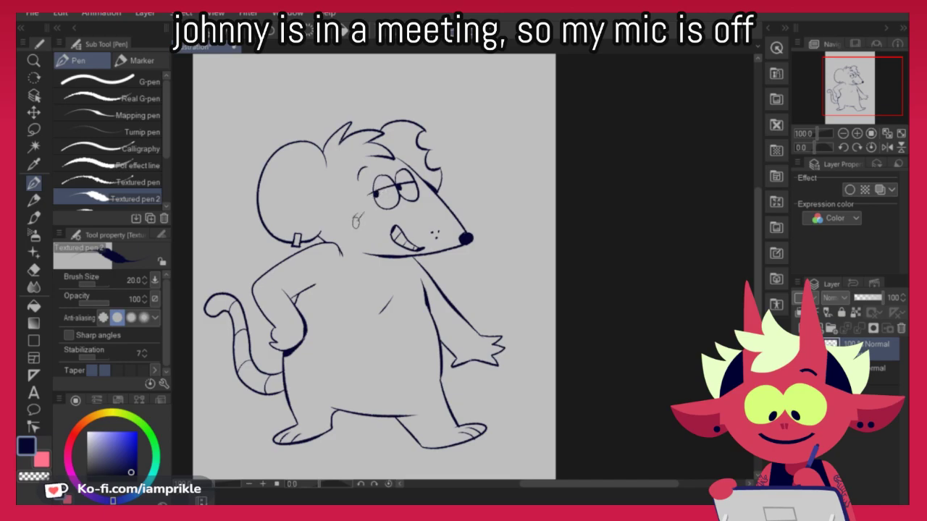
drag(608, 325, 618, 315)
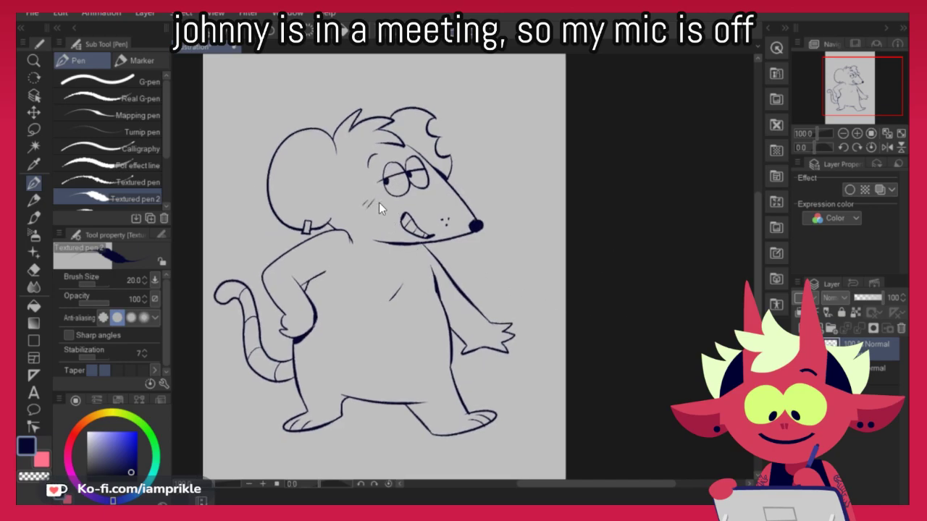
mouse_move(620, 387)
mouse_down()
mouse_move(604, 391)
mouse_move(595, 365)
mouse_up()
mouse_move(447, 391)
mouse_down()
mouse_move(459, 406)
mouse_move(457, 397)
mouse_up()
drag(545, 346, 553, 348)
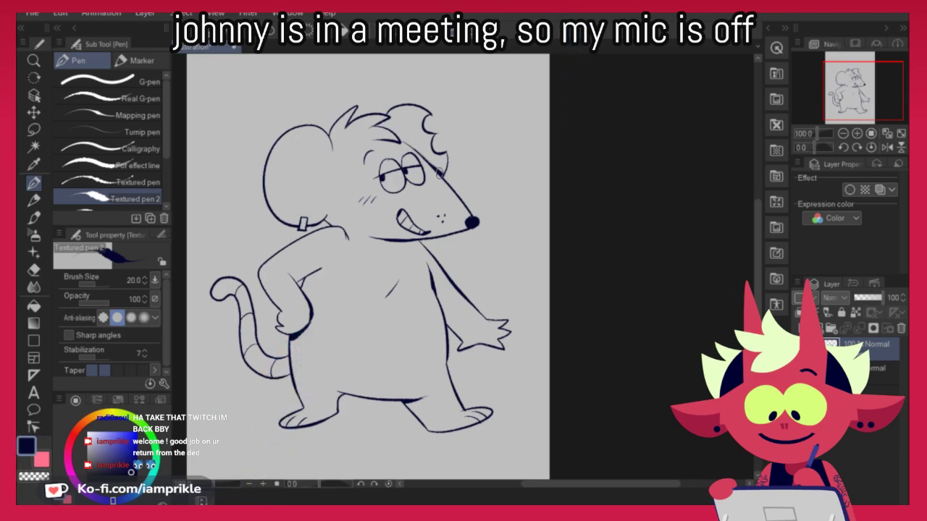
Undo the stroke at the far ear's base and rework the forehead line between the hair and that ear
drag(446, 174, 439, 166)
key(ctrl+z)
key(e)
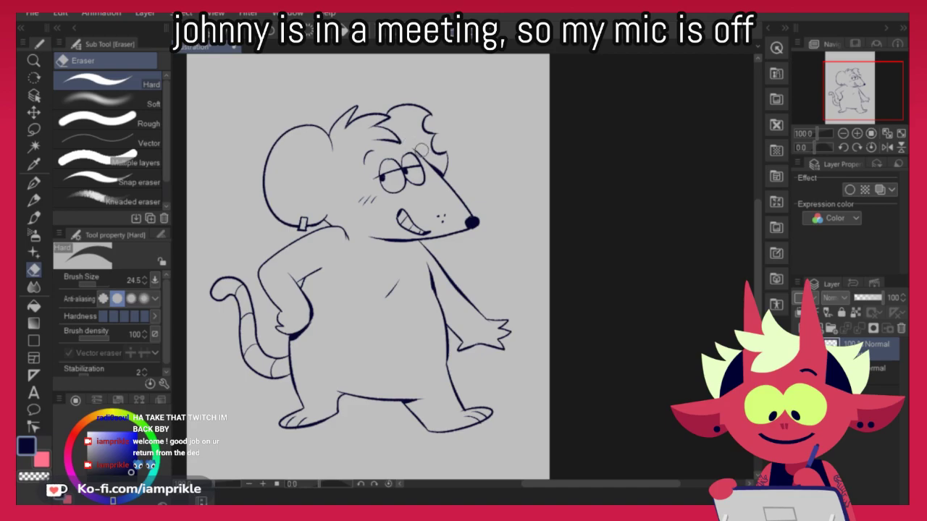
key(p)
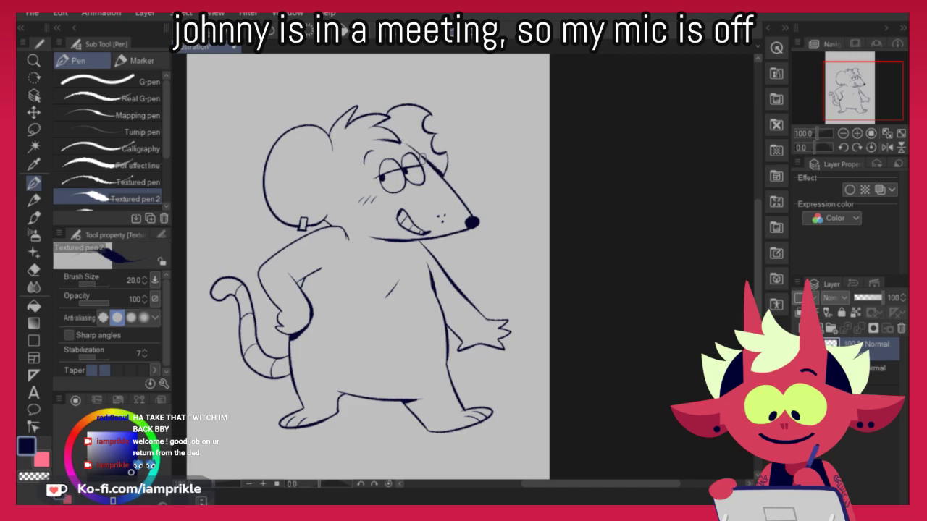
Add a layer below the line art and fill the whole mouse with bright blue using Close and fill
drag(594, 361, 642, 318)
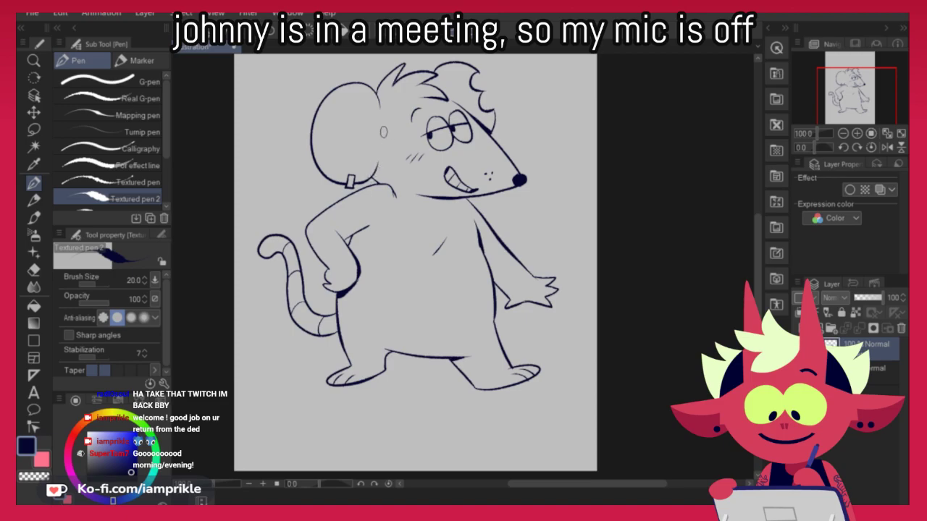
drag(671, 365, 616, 410)
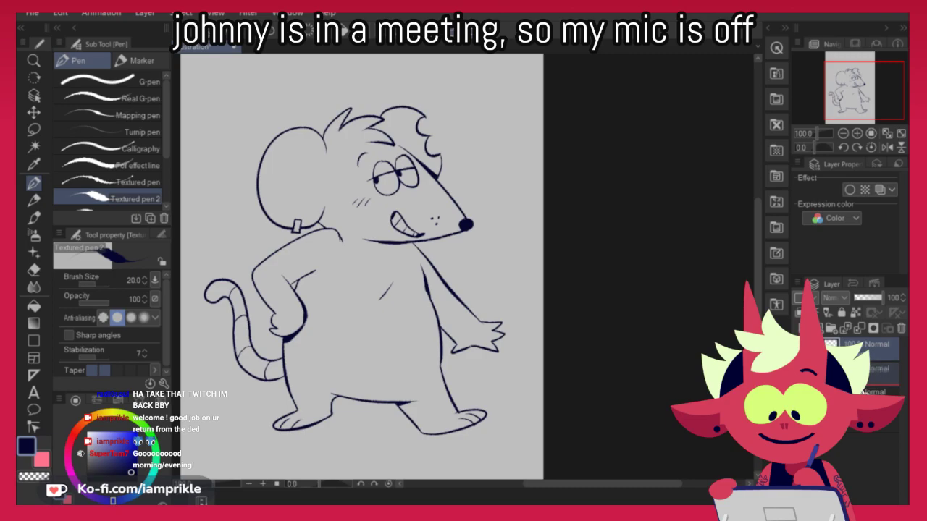
click(865, 368)
key(g)
click(130, 433)
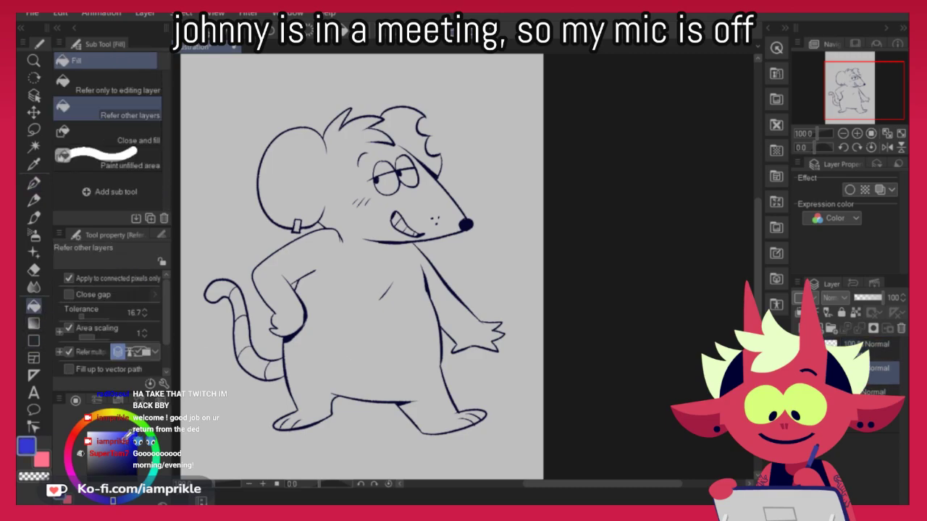
click(66, 132)
mouse_move(295, 90)
mouse_down()
mouse_move(345, 493)
mouse_move(304, 79)
mouse_move(296, 89)
mouse_up()
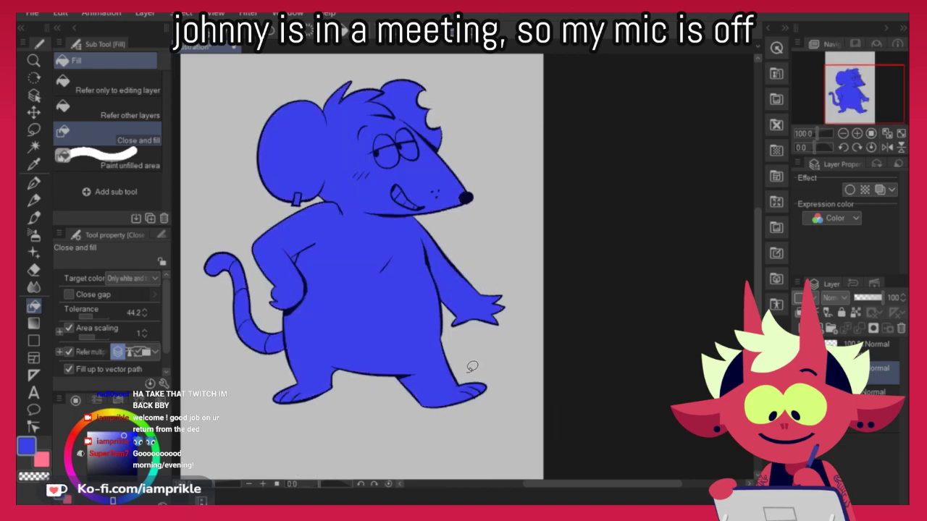
Slightly lower the blue fill's saturation and raise its luminosity with the Hue/Saturation/Luminosity adjustment
key(ctrl+u)
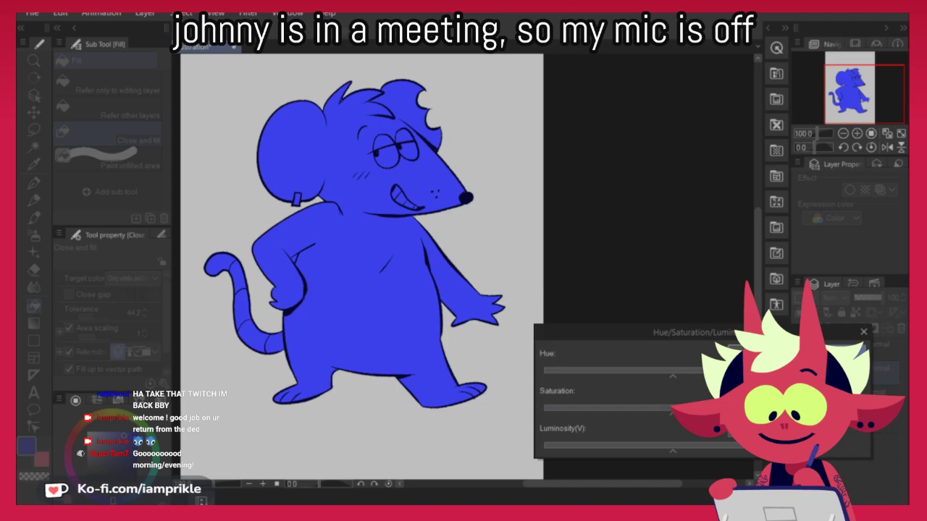
drag(661, 411, 663, 411)
drag(706, 454, 687, 453)
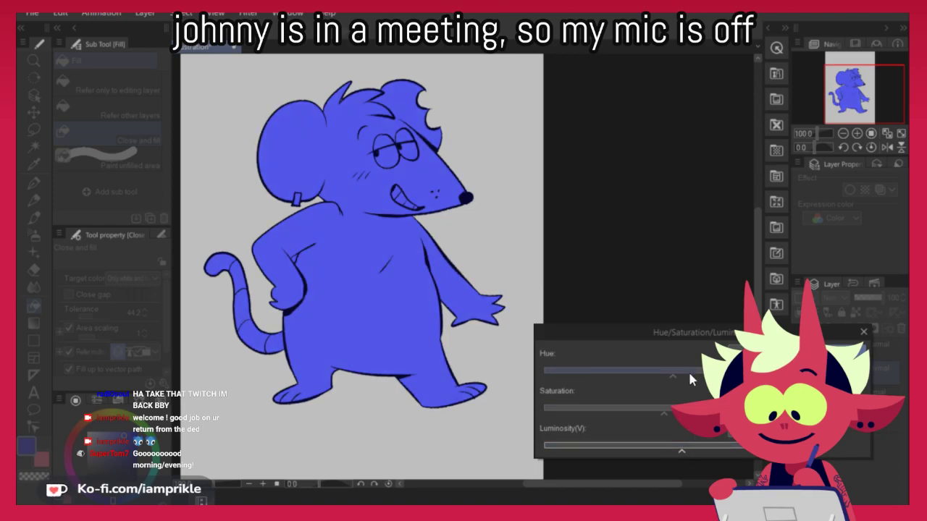
drag(670, 373, 677, 373)
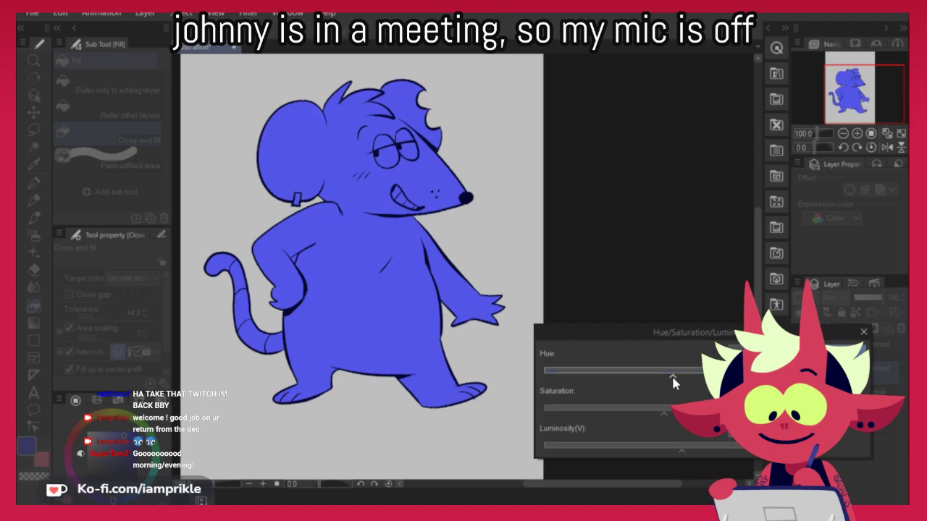
click(796, 352)
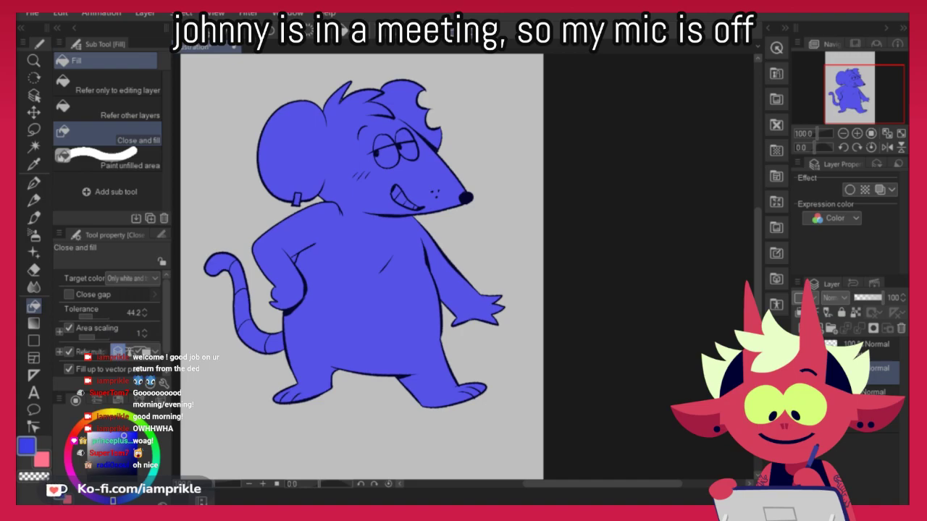
Clear the blue from the gap between the back arm and the body using transparent colour with Refer other layers
drag(649, 393, 663, 421)
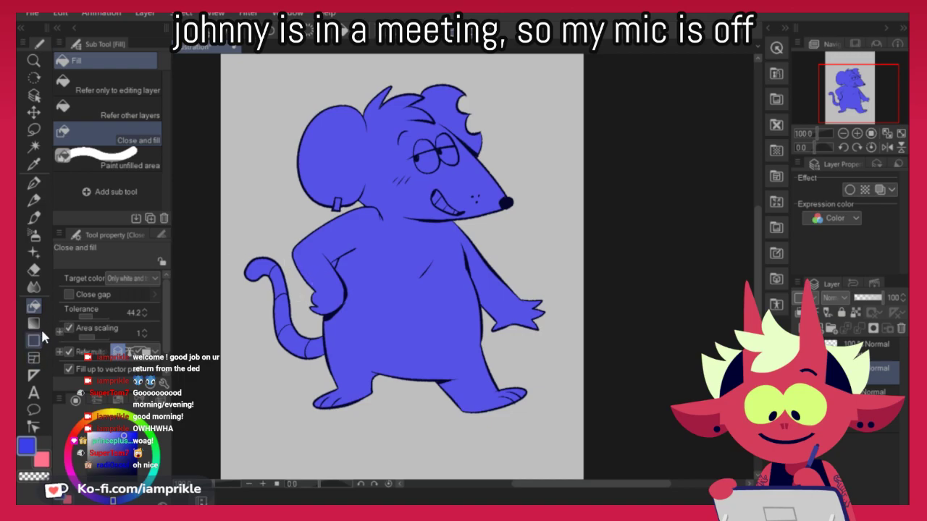
click(121, 114)
click(44, 474)
click(336, 261)
Fill all segments of the tail with light pink
click(25, 452)
click(66, 459)
click(108, 431)
mouse_move(321, 333)
mouse_down()
mouse_move(279, 274)
mouse_move(262, 259)
mouse_up()
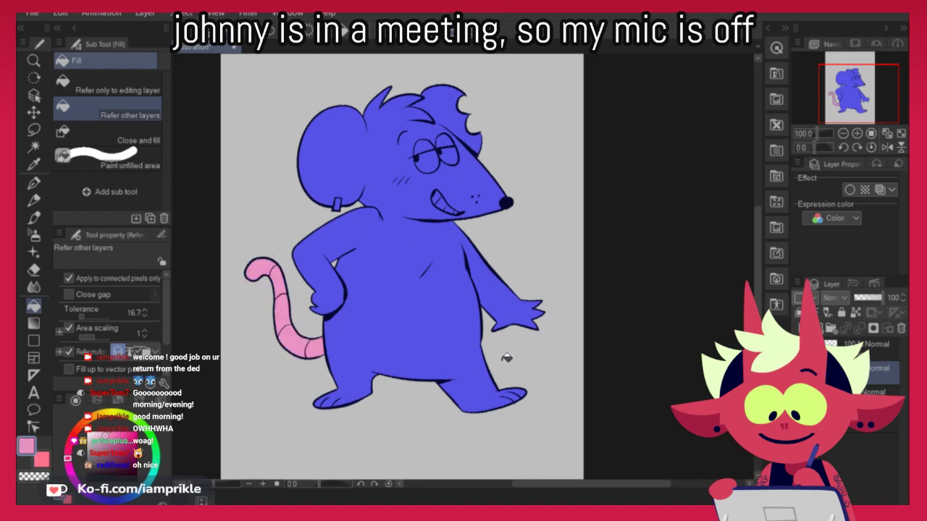
Fill both eyes and the teeth with white using Refer other layers
drag(94, 437, 76, 407)
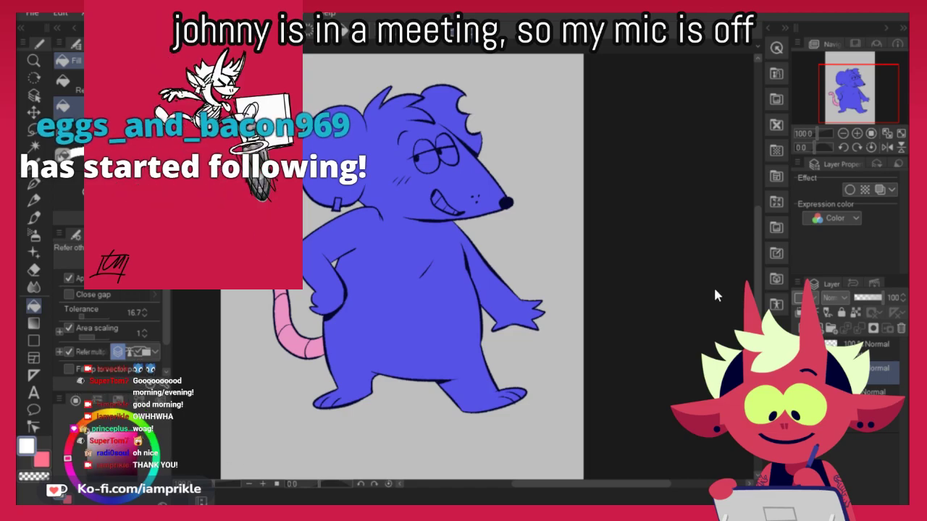
click(450, 157)
click(427, 164)
drag(436, 197, 448, 206)
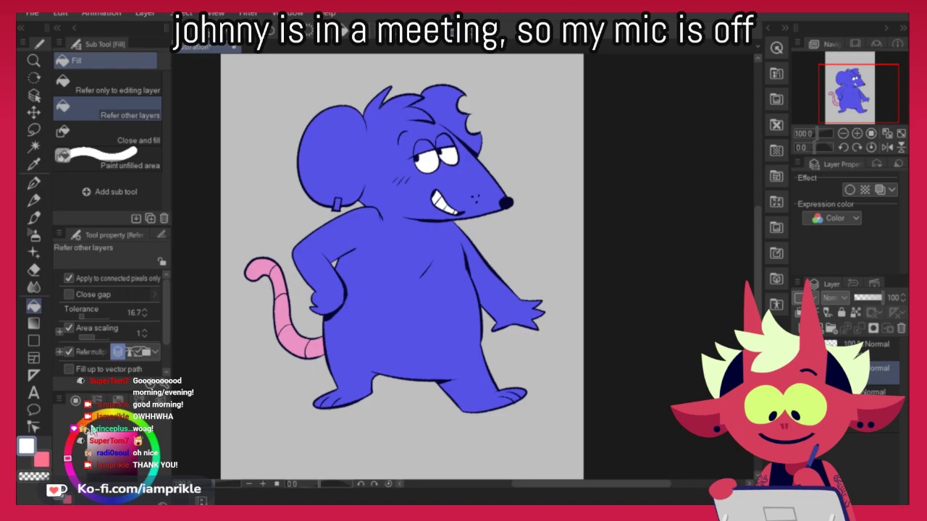
Fill the earring and recolour all tail segments with golden yellow
click(96, 417)
drag(123, 443, 117, 435)
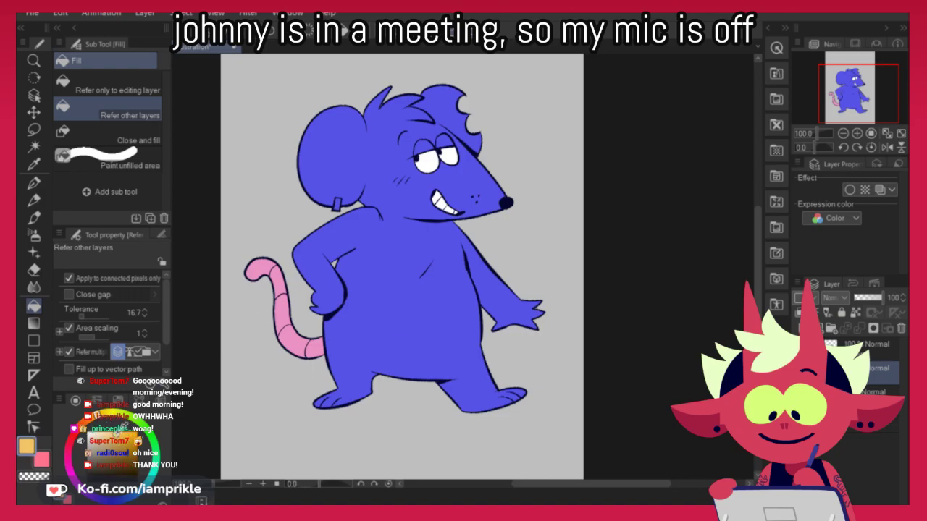
click(335, 203)
drag(277, 274, 311, 347)
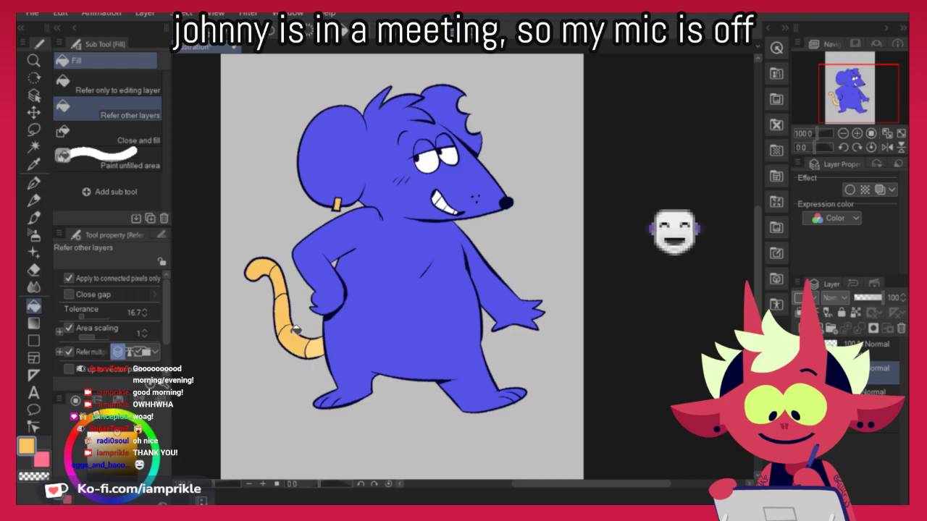
drag(656, 345, 630, 360)
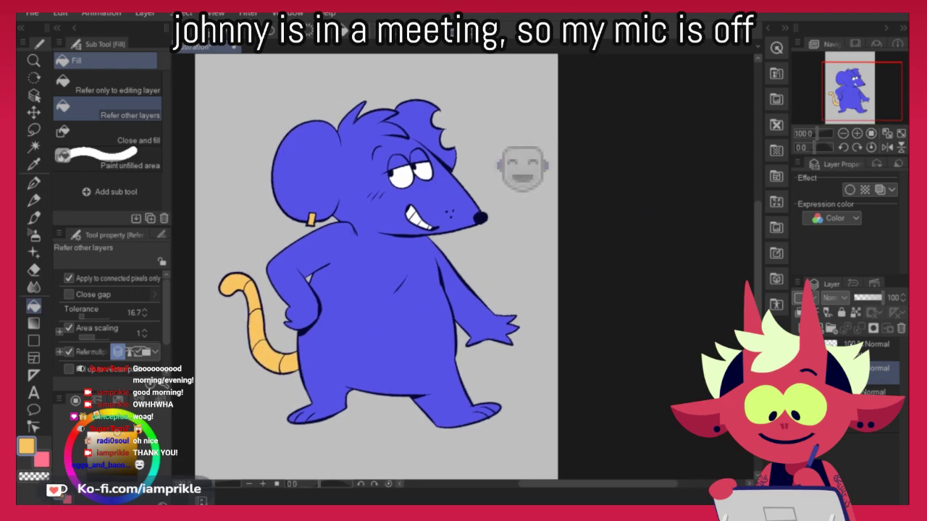
Add a layer clipped to the flat colours and set up the Marker pen with a darker purple-blue based on the body colour
click(805, 329)
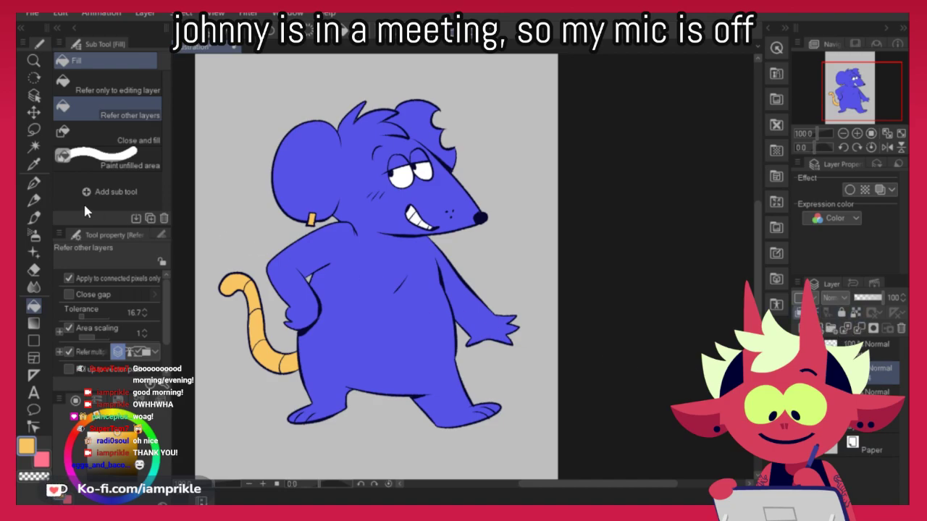
click(34, 183)
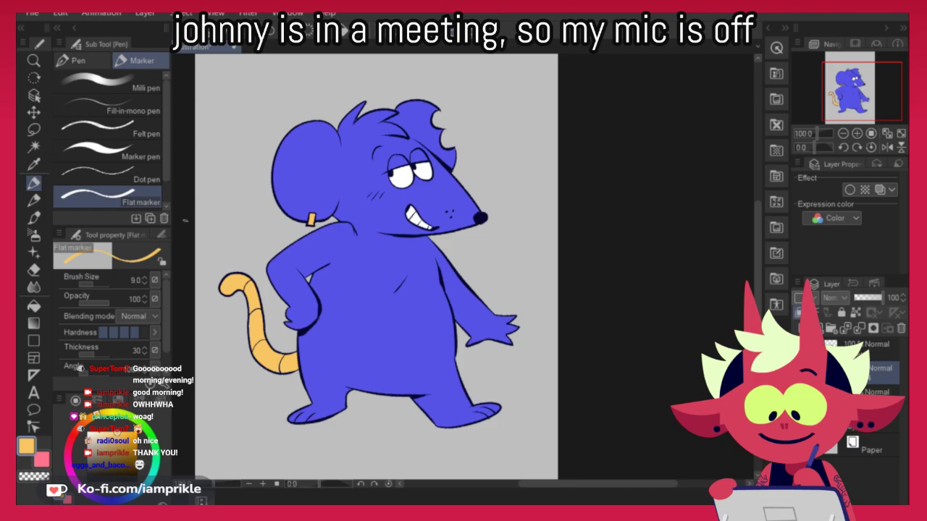
click(109, 83)
click(109, 149)
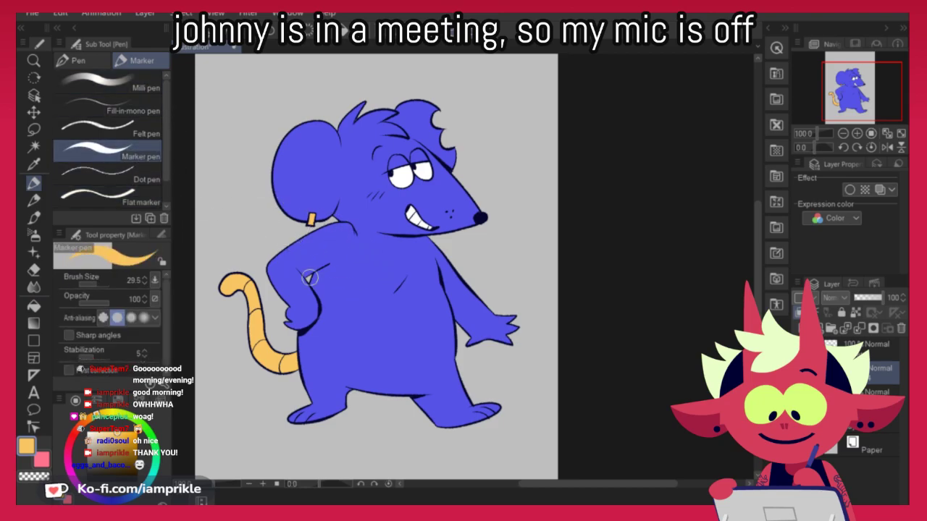
alt+click(368, 265)
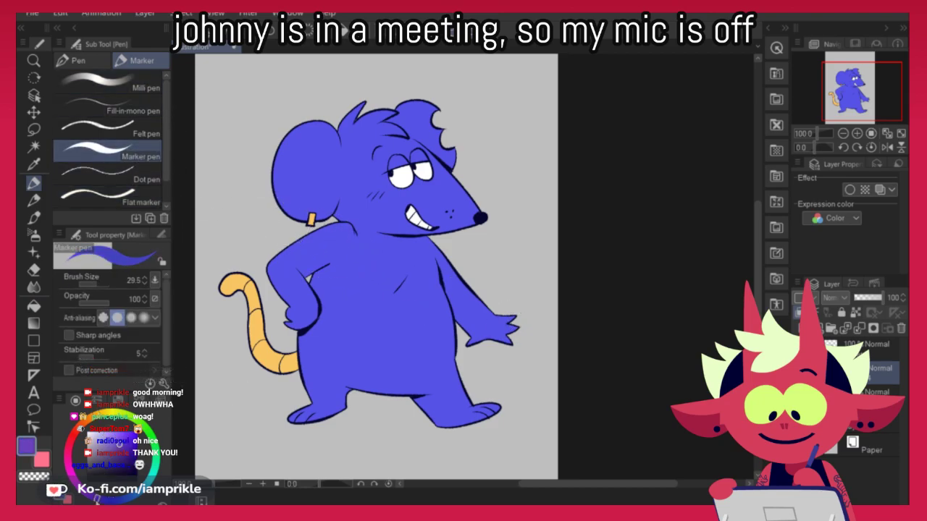
Paint a purple-blue shadow on the neck and the underside of the snout, undoing the trial shadow on the near ear
drag(354, 230, 431, 242)
key(ctrl+z)
mouse_move(354, 226)
mouse_down()
mouse_move(426, 238)
mouse_move(432, 249)
mouse_up()
drag(345, 218, 370, 223)
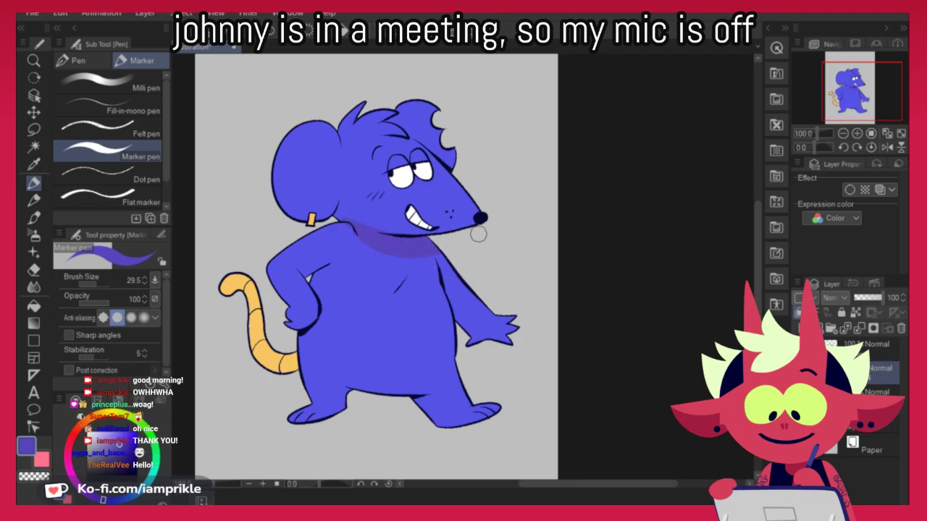
drag(427, 230, 347, 209)
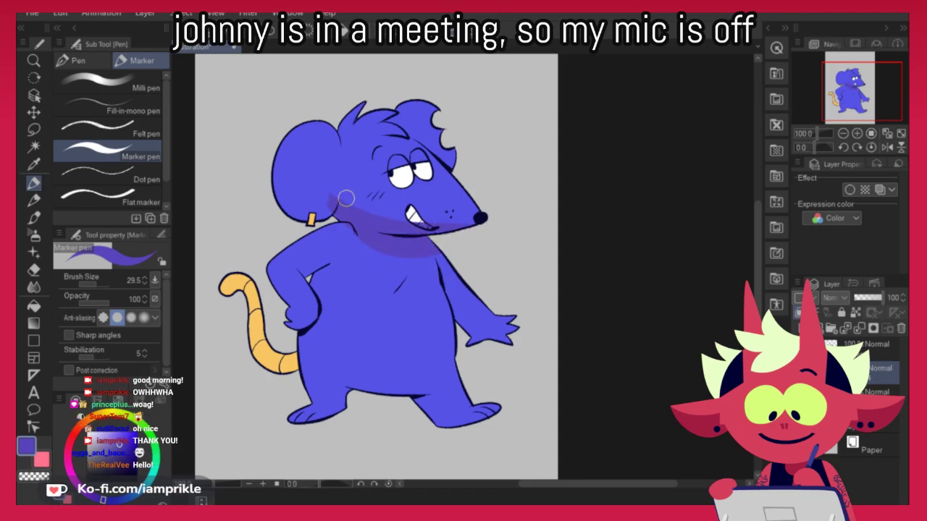
drag(290, 134, 336, 212)
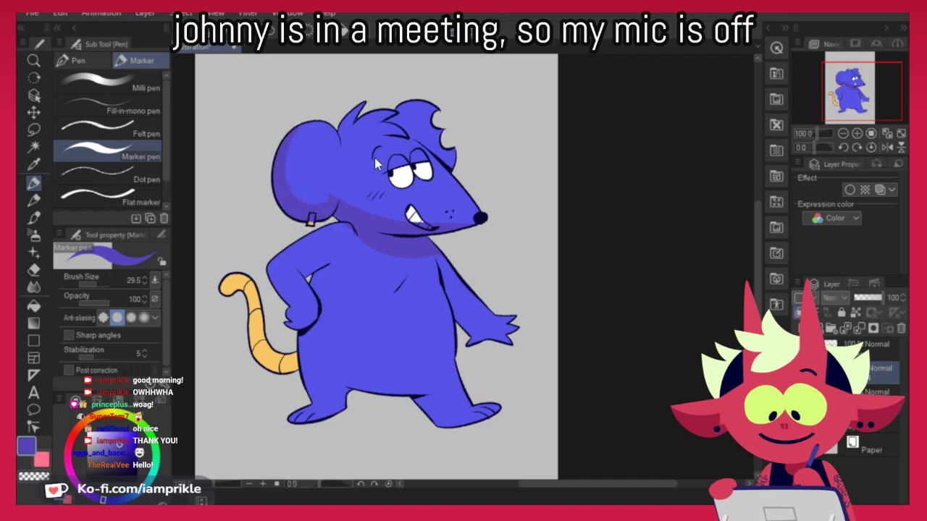
key(ctrl+z)
Shade the side of the head beside the near ear, the cheek and the far ear
mouse_move(339, 145)
mouse_down()
mouse_move(348, 201)
mouse_move(363, 215)
mouse_up()
drag(339, 175, 360, 238)
mouse_move(347, 171)
mouse_down()
mouse_move(465, 235)
mouse_move(415, 234)
mouse_up()
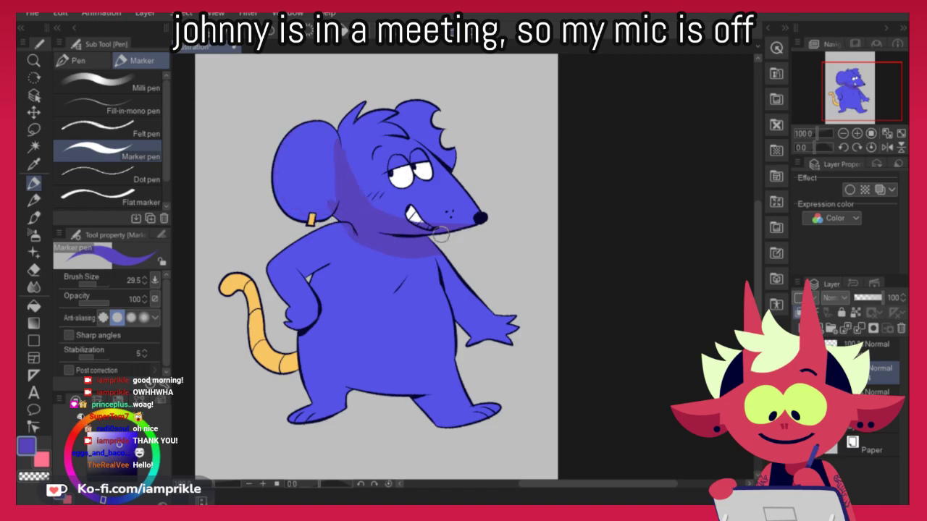
drag(341, 146, 409, 214)
mouse_move(404, 125)
mouse_down()
mouse_move(423, 142)
mouse_move(388, 121)
mouse_move(457, 172)
mouse_move(398, 116)
mouse_move(460, 181)
mouse_move(410, 118)
mouse_up()
key(ctrl+z)
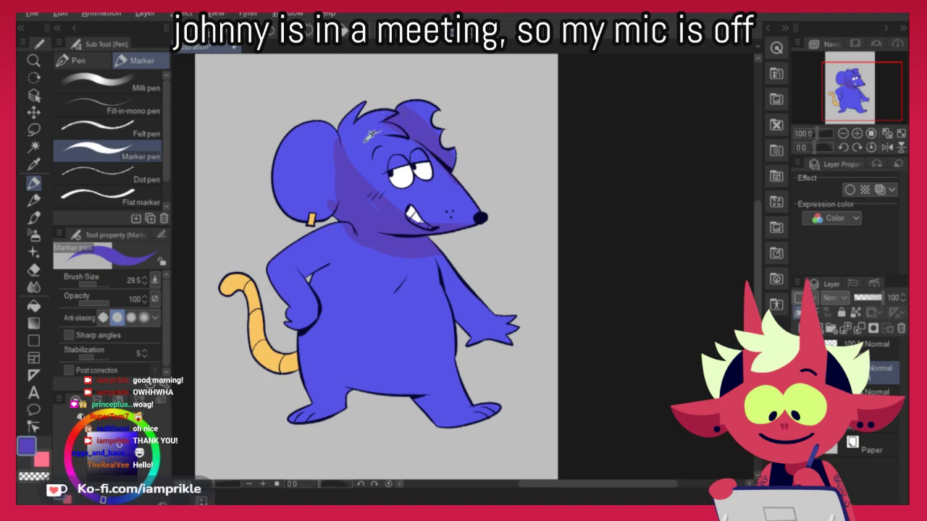
Erase the shadow from the far ear and trim it along the face with the Marker pen in transparent colour
key(c)
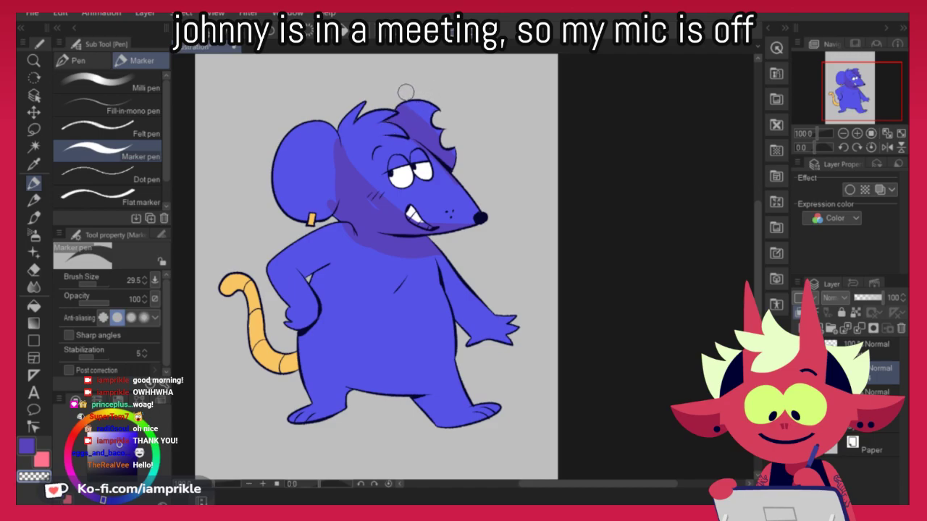
drag(441, 128, 390, 104)
drag(389, 104, 457, 182)
drag(421, 135, 394, 105)
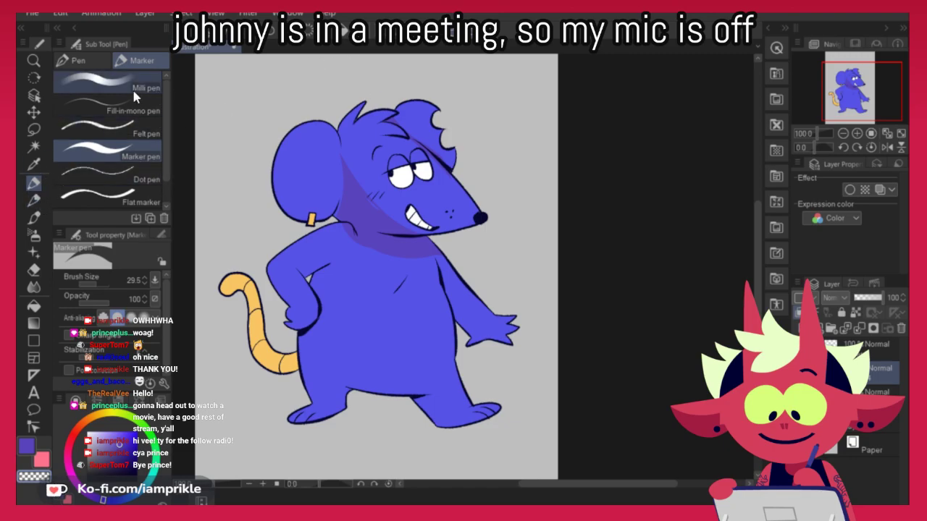
click(107, 63)
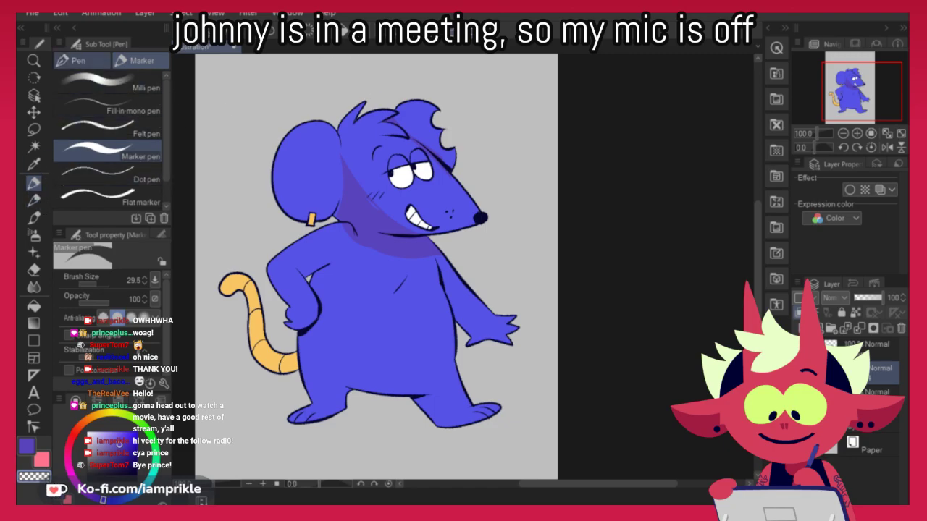
click(139, 60)
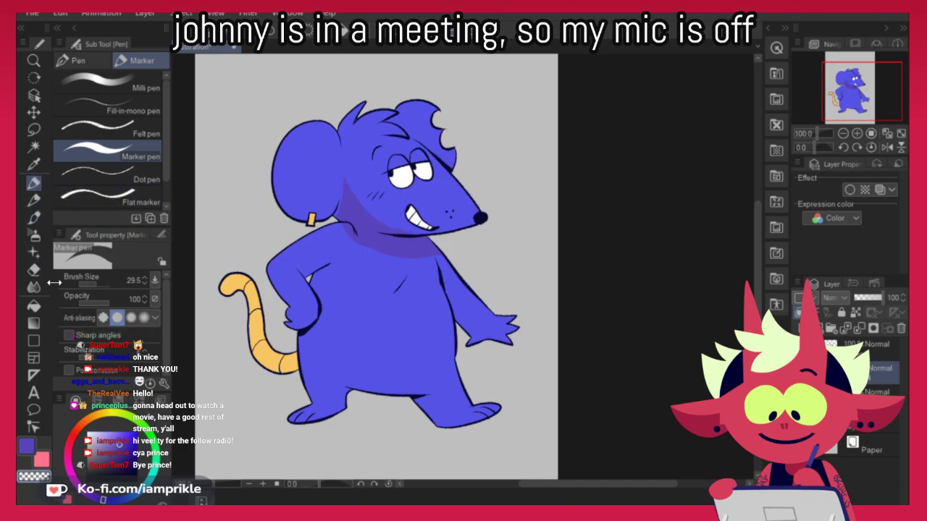
Shade the neck and shoulder, the hand on the hip, the lower belly and the legs in purple-blue
drag(332, 216, 390, 250)
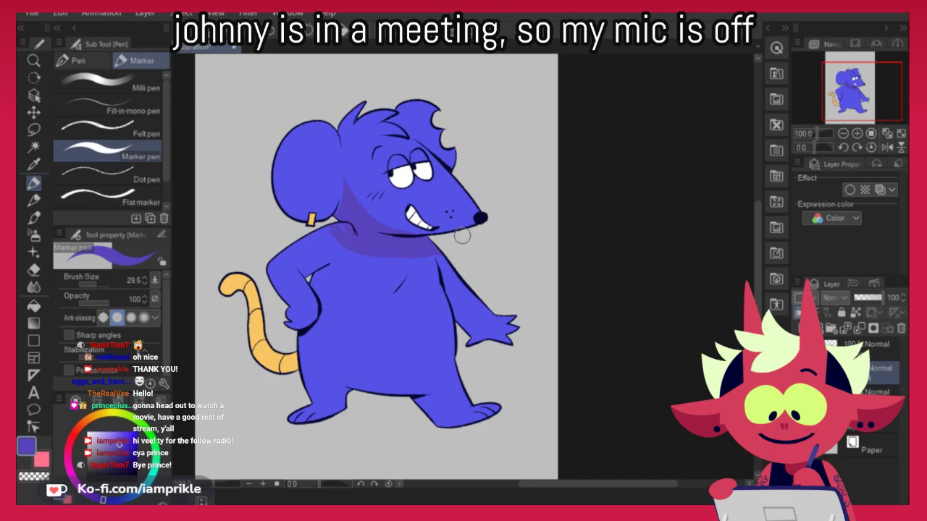
mouse_move(310, 269)
mouse_down()
mouse_move(321, 303)
mouse_move(294, 341)
mouse_move(322, 285)
mouse_move(340, 407)
mouse_move(309, 381)
mouse_move(325, 397)
mouse_move(294, 409)
mouse_up()
mouse_move(382, 393)
mouse_down()
mouse_move(470, 379)
mouse_move(429, 399)
mouse_move(316, 360)
mouse_move(418, 387)
mouse_move(326, 346)
mouse_move(433, 353)
mouse_up()
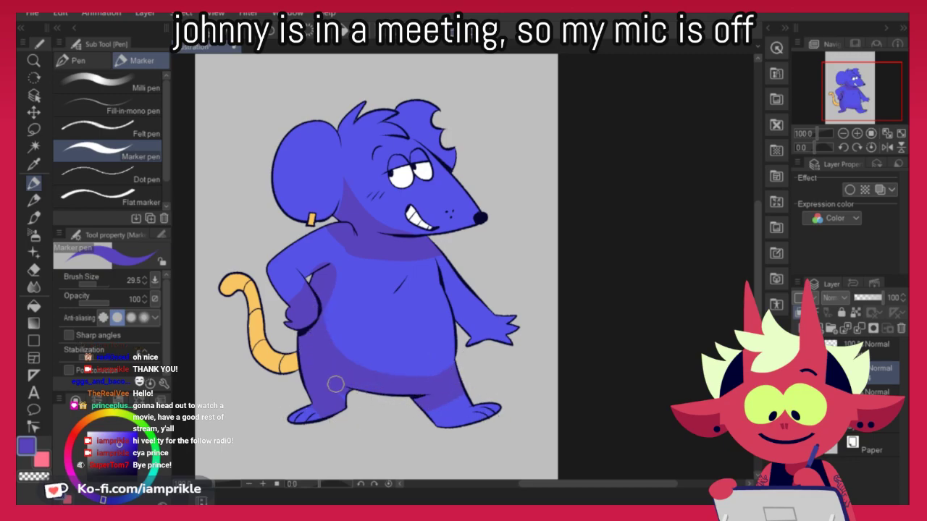
mouse_move(429, 438)
mouse_down()
mouse_move(460, 411)
mouse_move(495, 405)
mouse_up()
Shade the outstretched arm, the sides of the torso and the near shoulder in purple-blue
mouse_move(432, 251)
mouse_down()
mouse_move(481, 339)
mouse_move(466, 305)
mouse_up()
drag(426, 261, 435, 280)
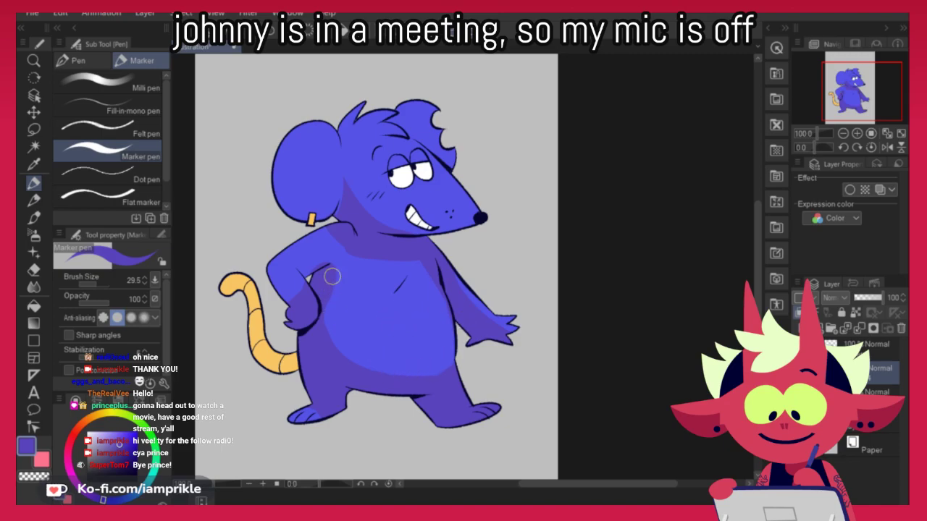
drag(327, 322, 449, 344)
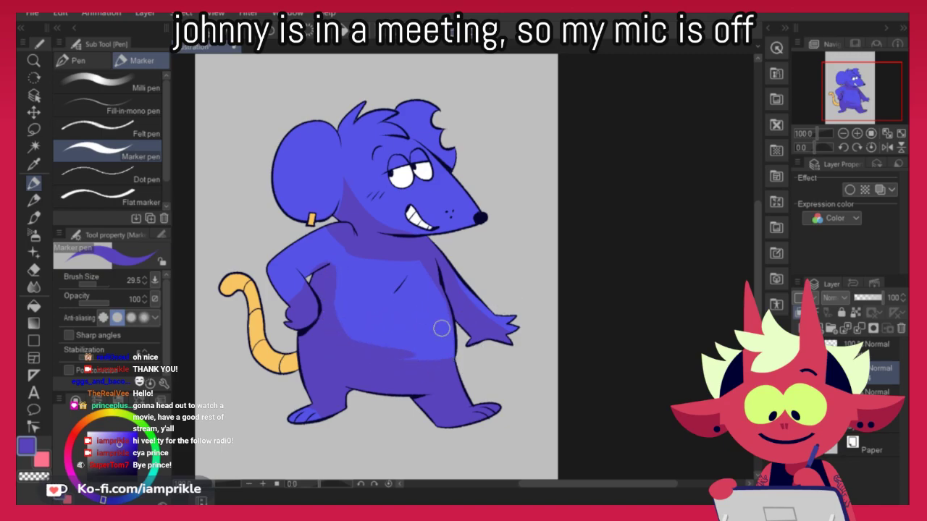
drag(343, 235, 328, 264)
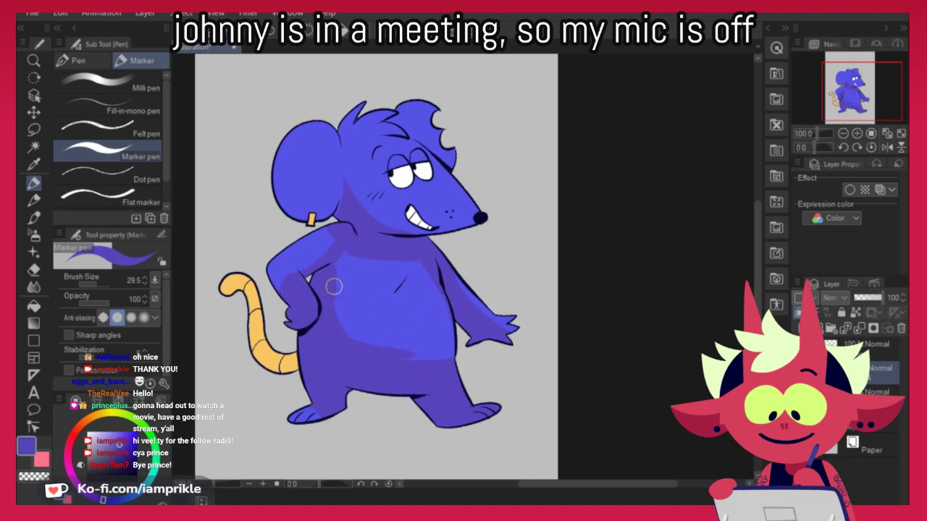
Shade the far ear and the near ear's lower edge, trimming the shadow beside the hair with transparent colour
drag(402, 128, 427, 142)
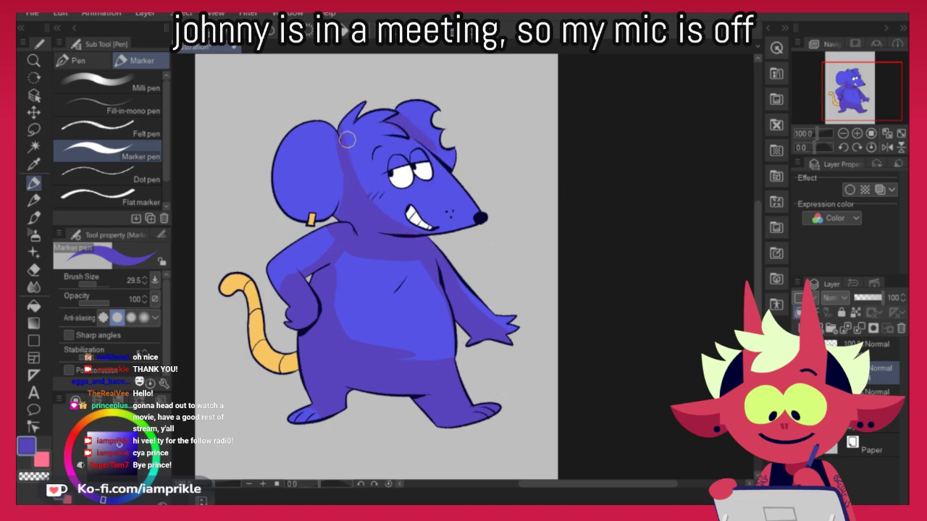
click(34, 476)
drag(342, 122, 349, 169)
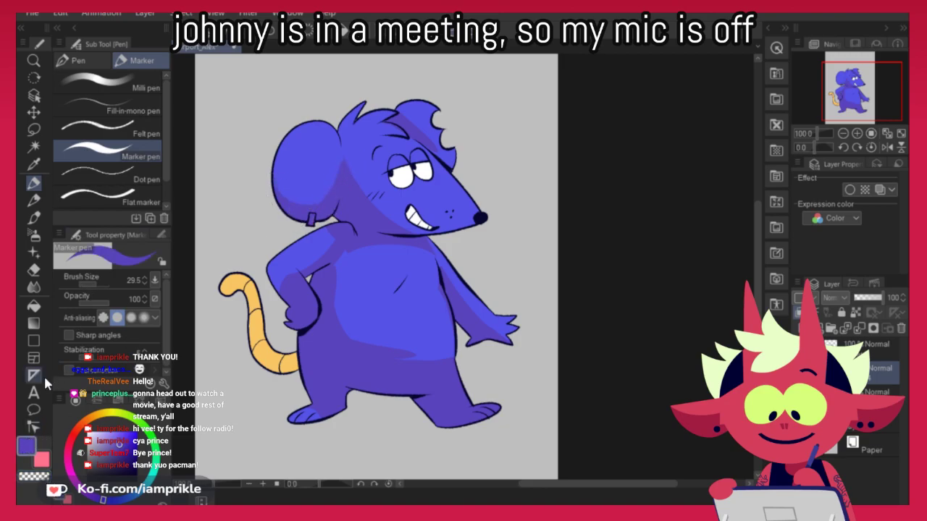
Clear the shadow from the near shoulder with transparent colour and paint a cast shadow across the upper chest and jaw
click(34, 476)
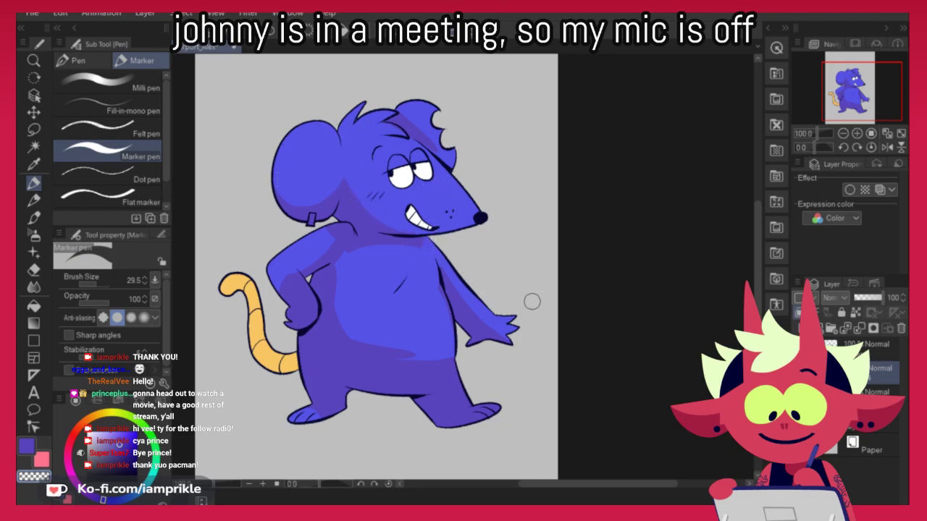
key(c)
drag(413, 246, 294, 253)
key(c)
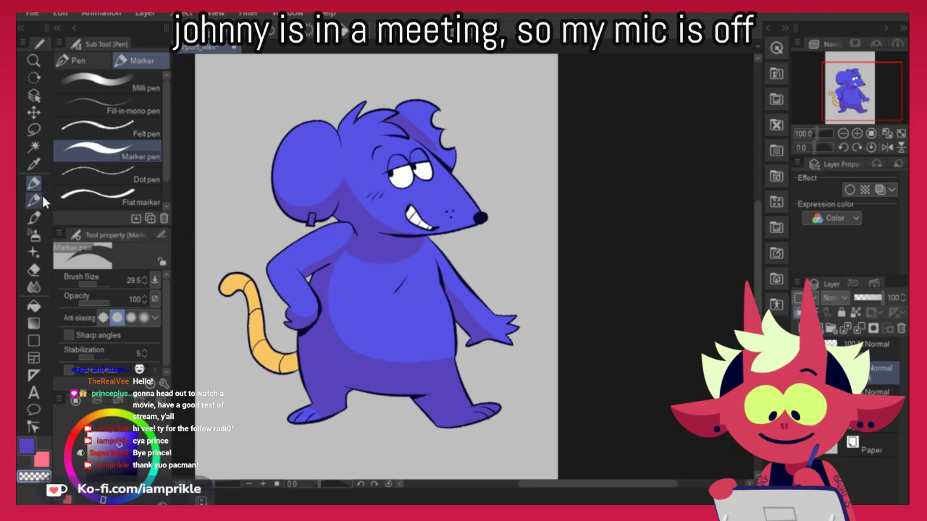
mouse_move(349, 262)
mouse_down()
mouse_move(330, 282)
mouse_move(412, 246)
mouse_move(402, 260)
mouse_move(322, 293)
mouse_up()
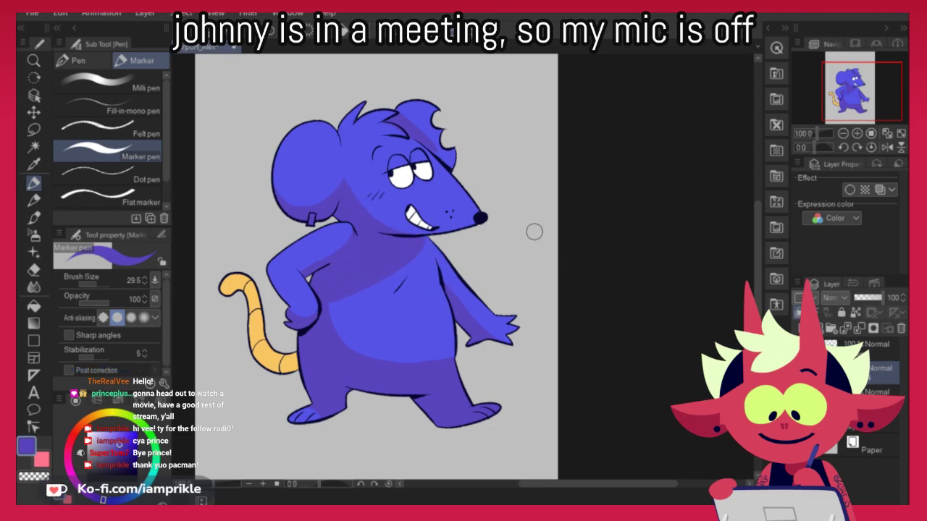
drag(361, 203, 438, 234)
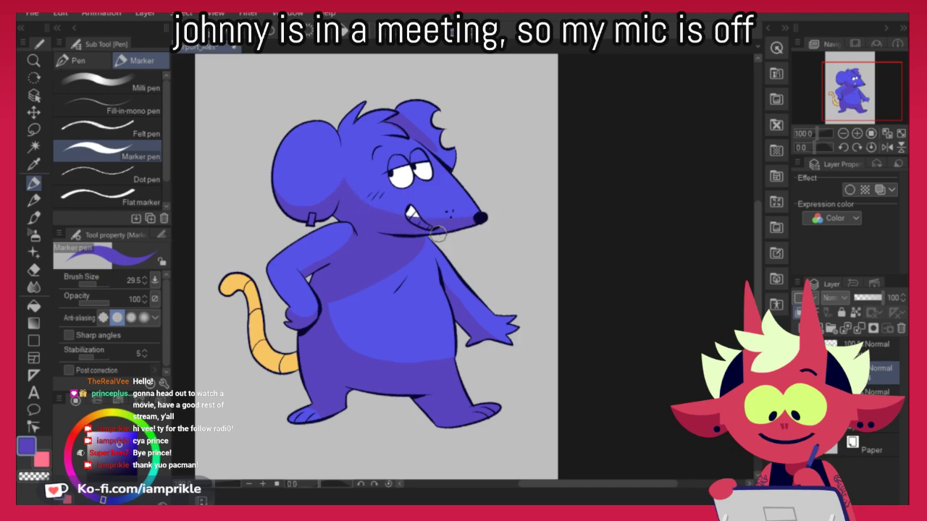
Clear excess shadow from the snout, lower belly, front leg and earring using transparent colour
click(33, 476)
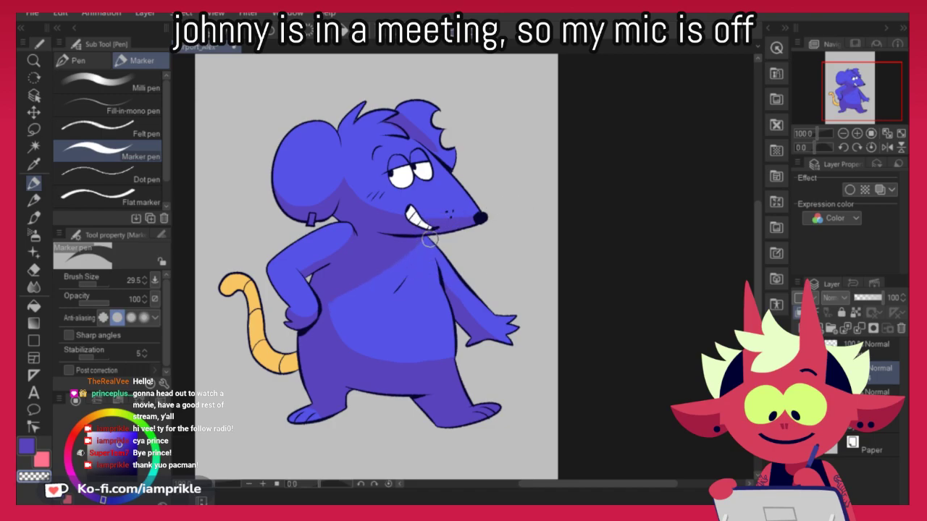
mouse_move(380, 360)
mouse_down()
mouse_move(441, 366)
mouse_move(476, 333)
mouse_up()
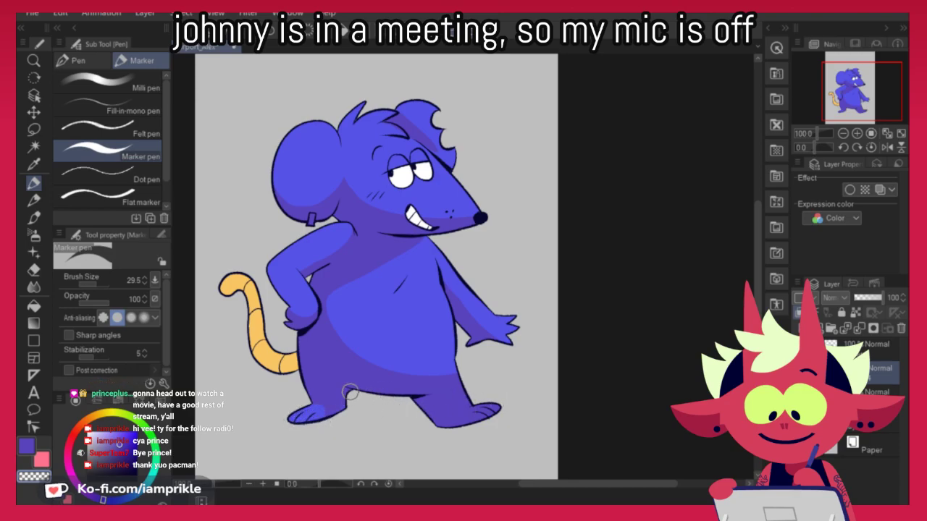
drag(481, 406, 461, 417)
mouse_move(452, 373)
mouse_down()
mouse_move(463, 409)
mouse_move(459, 393)
mouse_move(469, 390)
mouse_move(441, 374)
mouse_move(442, 360)
mouse_move(455, 413)
mouse_up()
drag(443, 380, 454, 420)
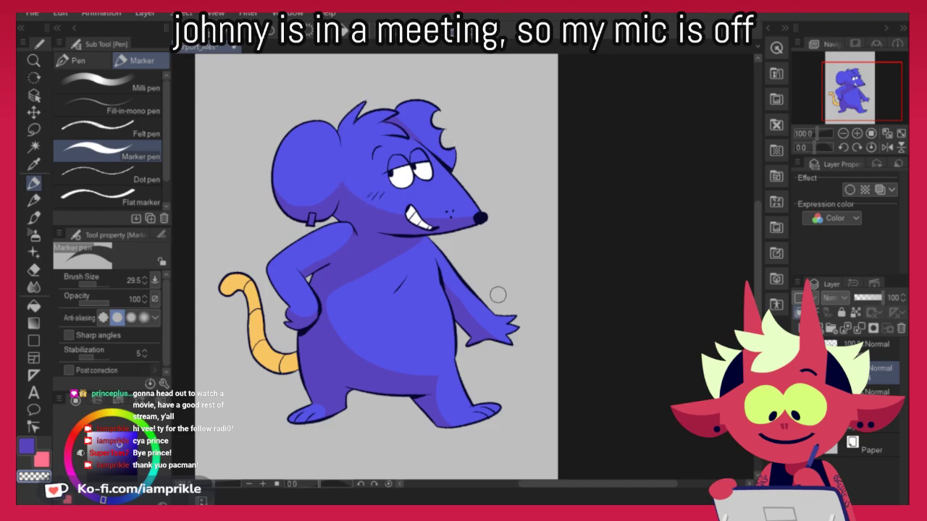
drag(316, 216, 312, 218)
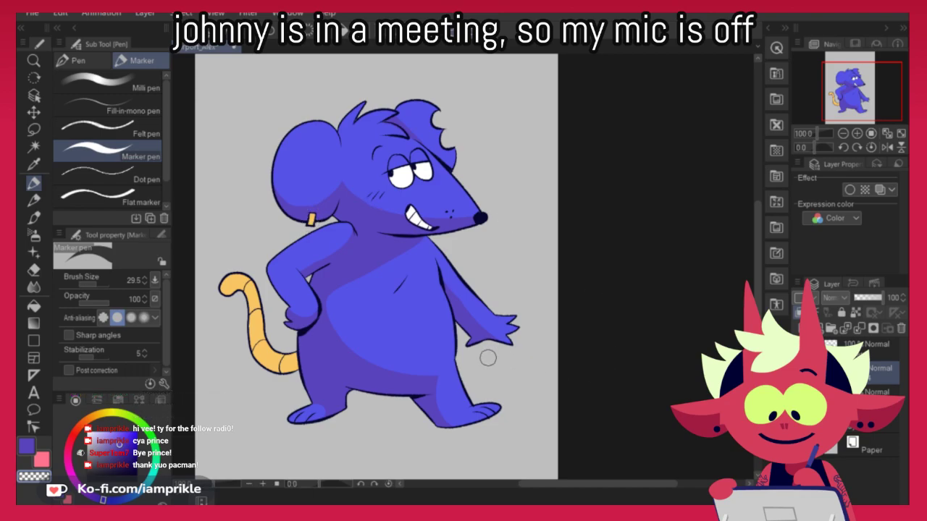
Try a light purple highlight along the near ear's upper edge and undo it
click(27, 446)
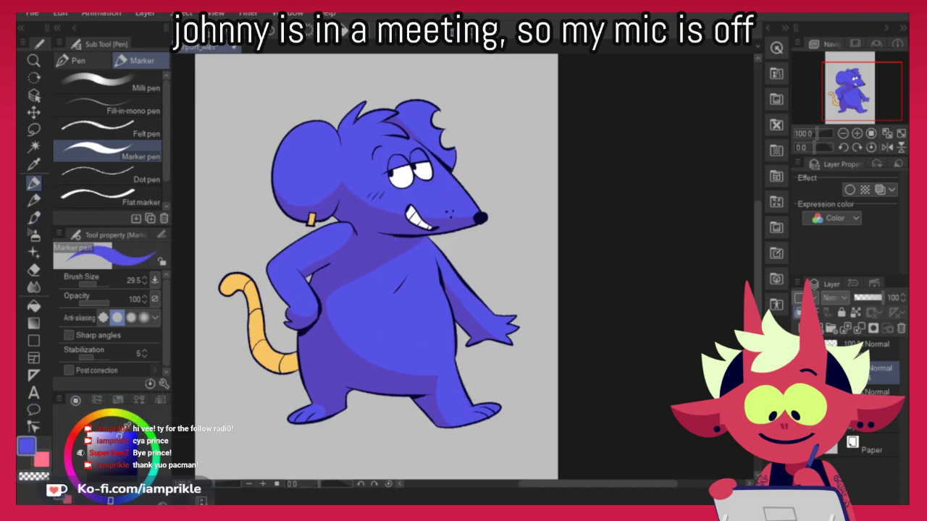
click(124, 423)
drag(119, 429, 115, 431)
click(93, 498)
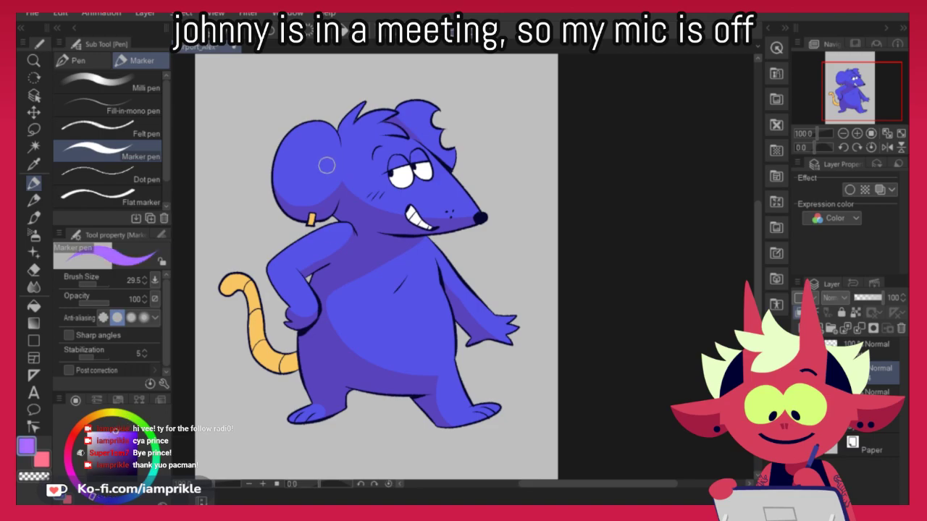
drag(304, 142, 278, 173)
key(ctrl+z)
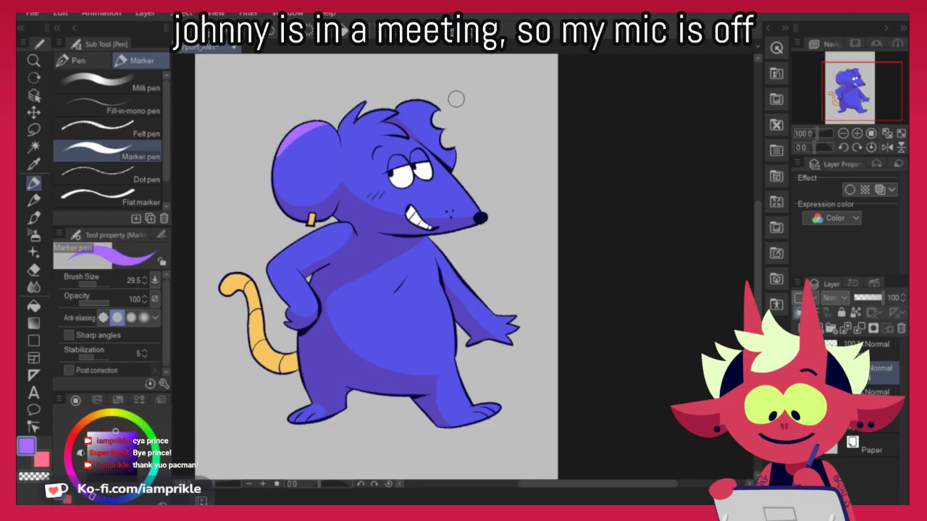
alt+click(412, 106)
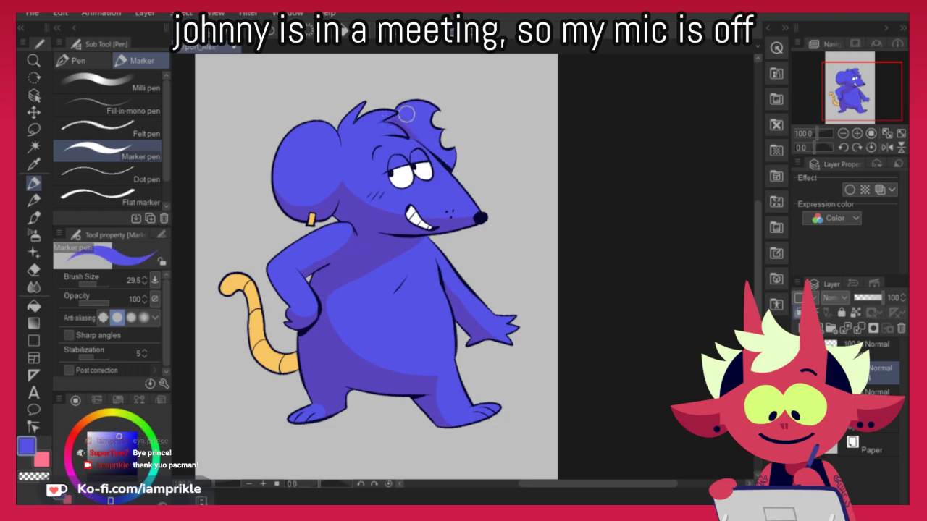
Shade the tail and the earring in orange-brown with the Marker pen
alt+click(263, 352)
click(117, 439)
drag(94, 418, 90, 418)
click(90, 419)
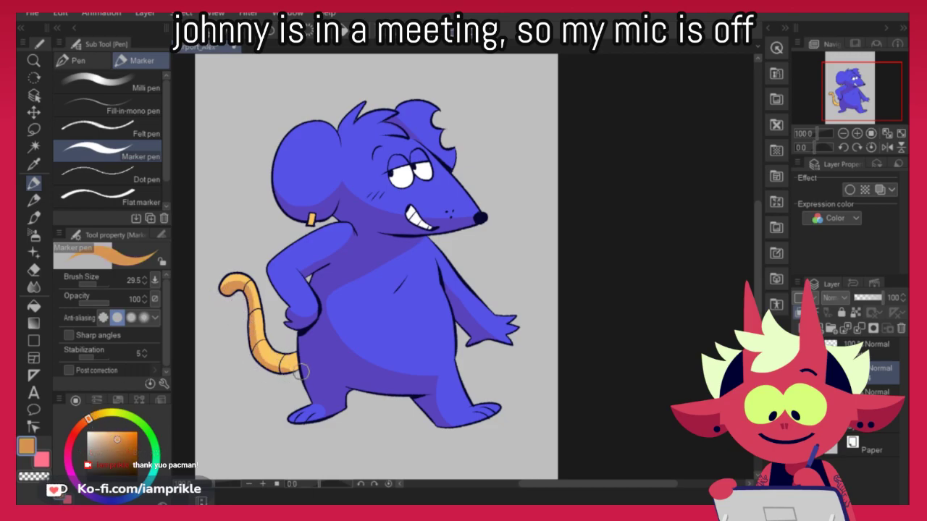
mouse_move(287, 349)
mouse_down()
mouse_move(288, 366)
mouse_move(272, 359)
mouse_move(269, 337)
mouse_move(242, 310)
mouse_move(270, 369)
mouse_up()
drag(228, 290, 235, 299)
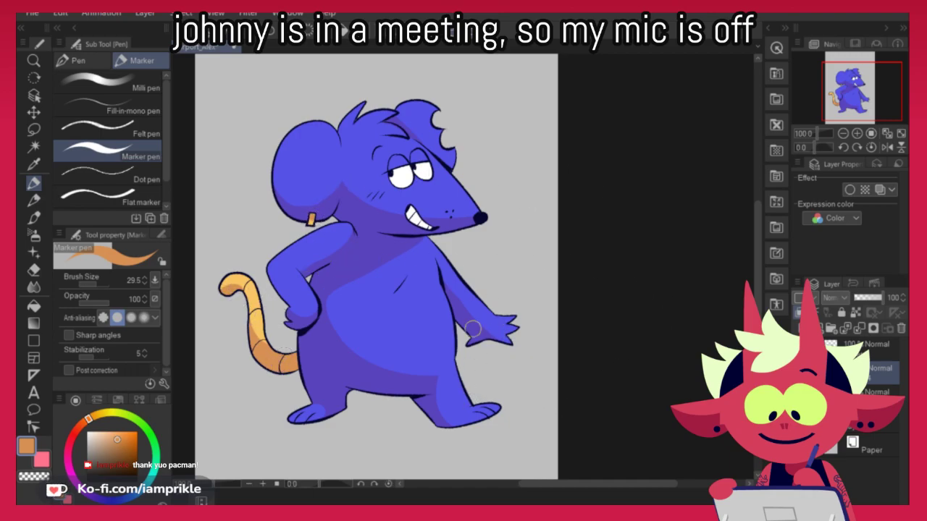
Shade the teeth and the upper part of both eyes in pale lilac, cleaning up the eye shading with white
click(92, 439)
click(83, 486)
drag(419, 230, 418, 222)
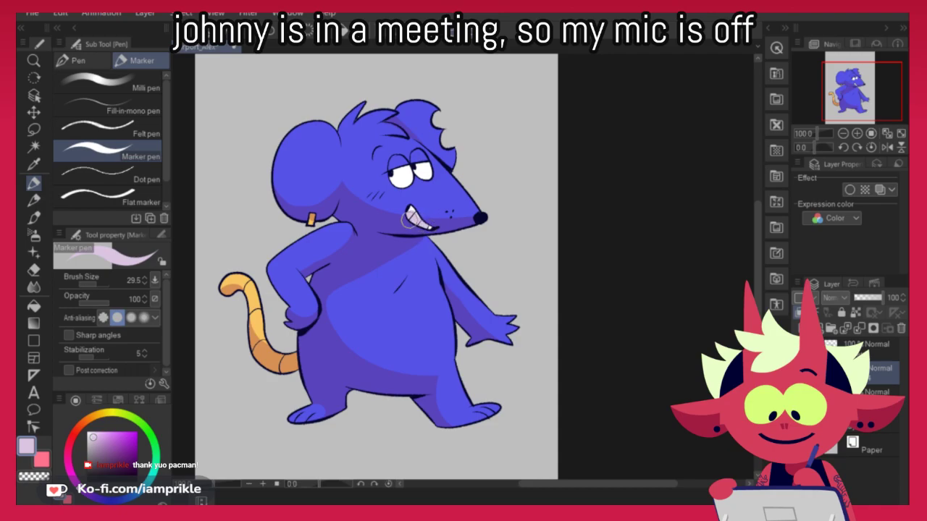
alt+click(433, 225)
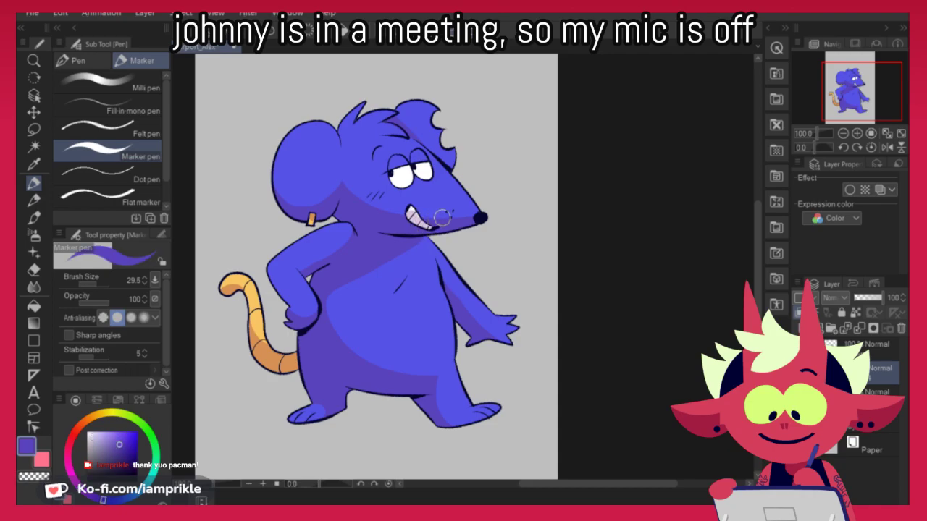
alt+click(422, 211)
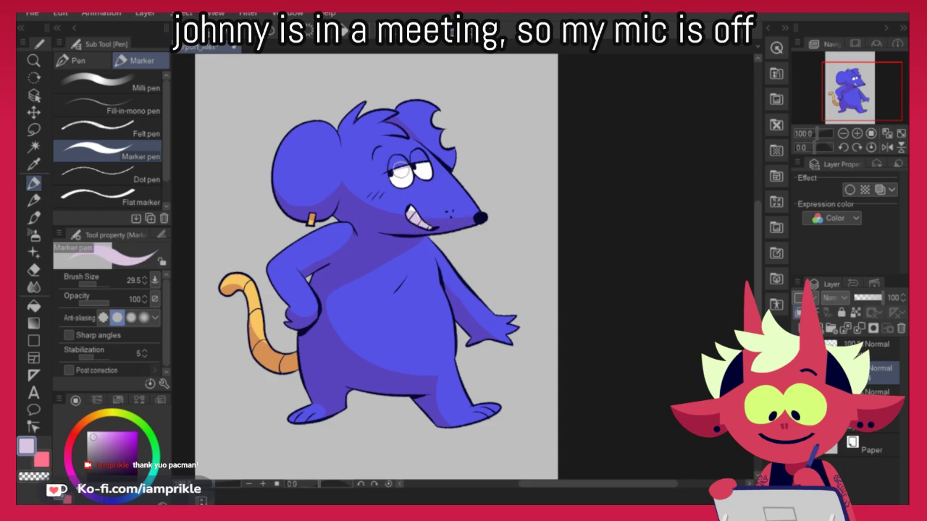
alt+click(426, 168)
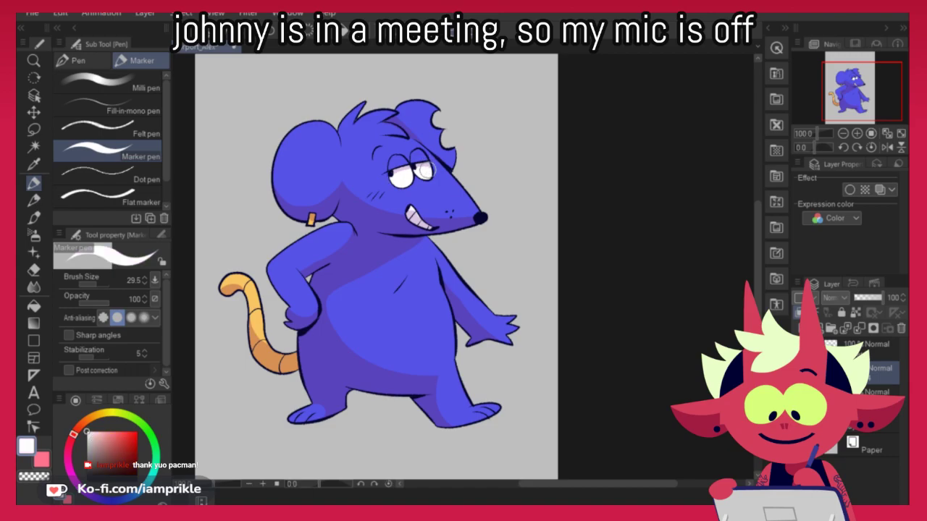
alt+click(439, 156)
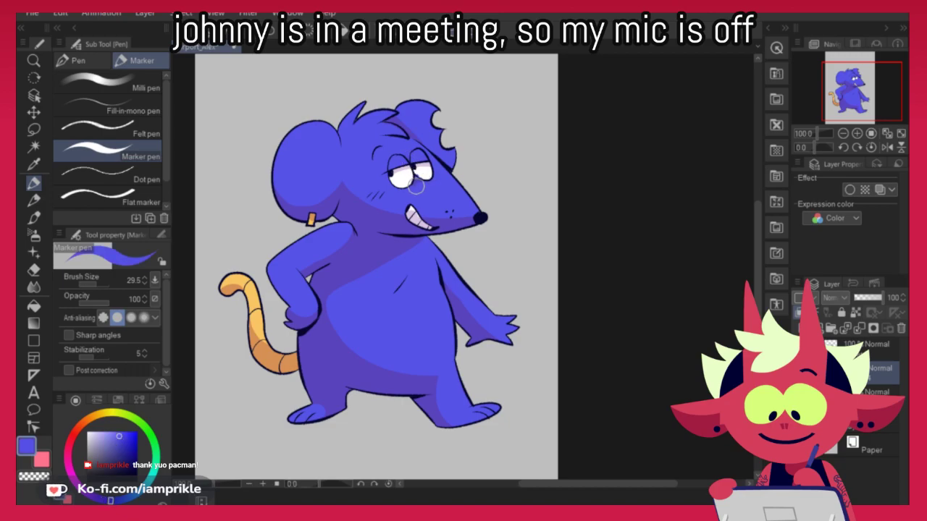
alt+click(422, 176)
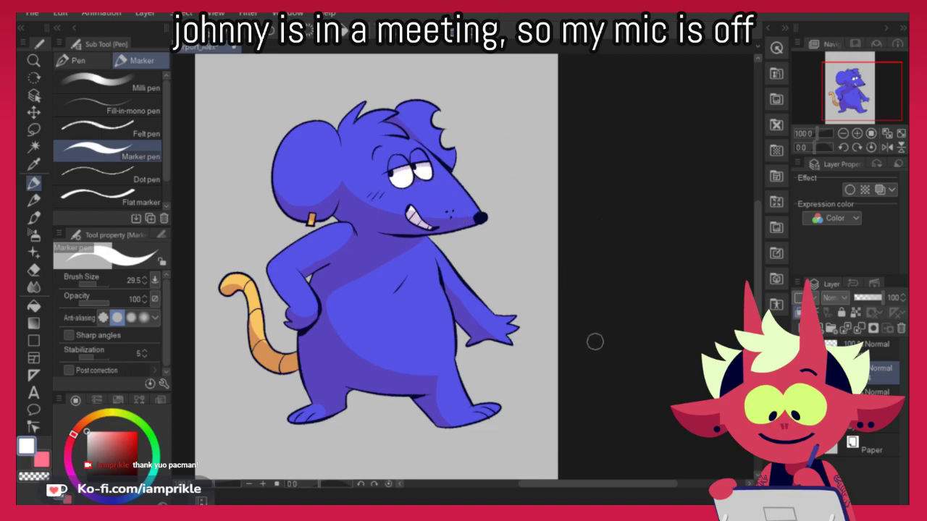
Paint a greyish-lilac ground shadow under the mouse's feet on a layer beneath the character and fill its interior
click(92, 439)
click(92, 497)
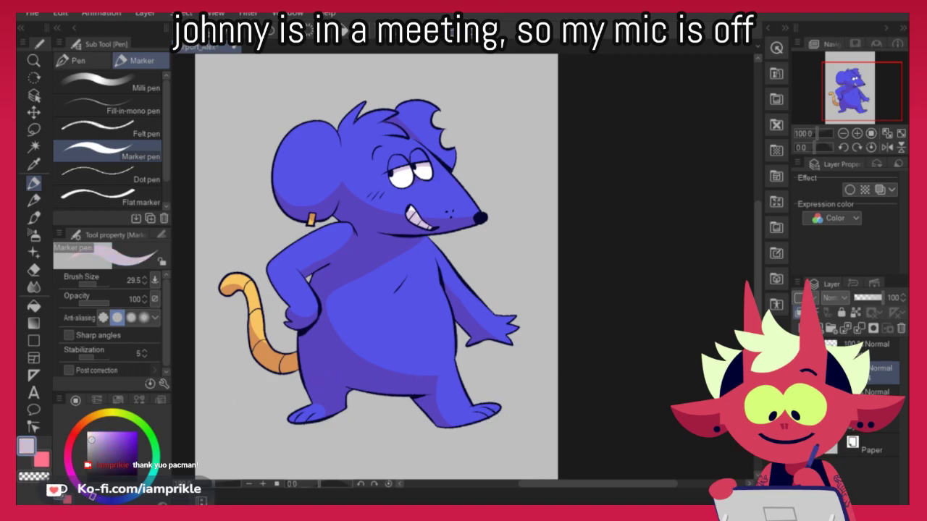
click(878, 392)
click(878, 420)
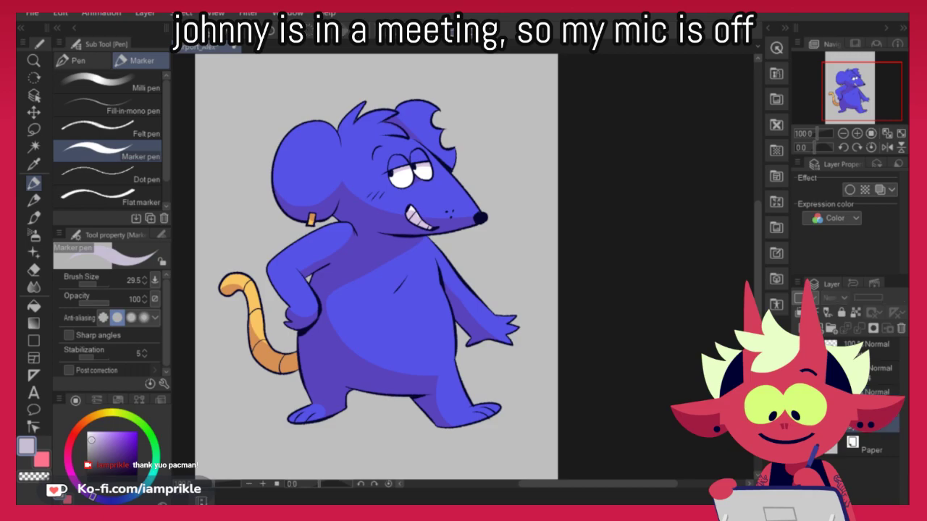
mouse_move(466, 326)
mouse_down()
mouse_move(299, 337)
mouse_move(548, 366)
mouse_move(503, 317)
mouse_up()
click(33, 306)
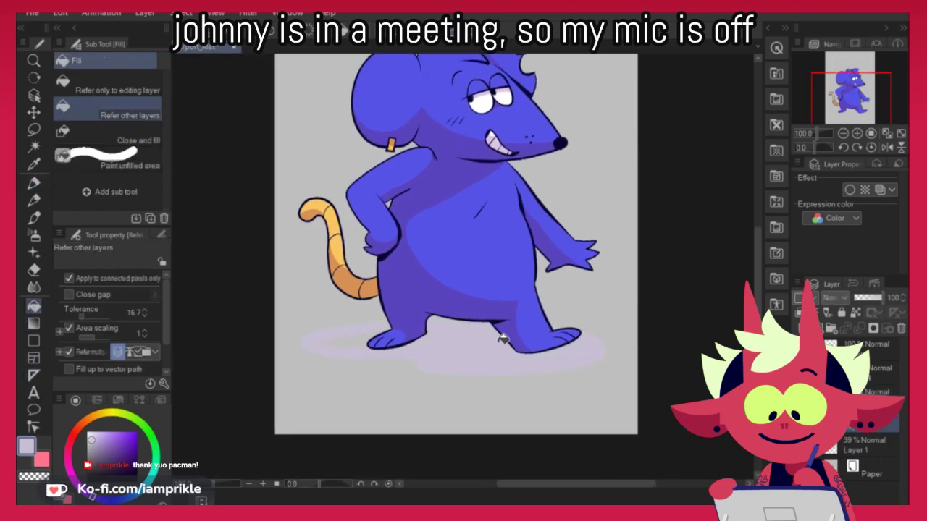
click(521, 362)
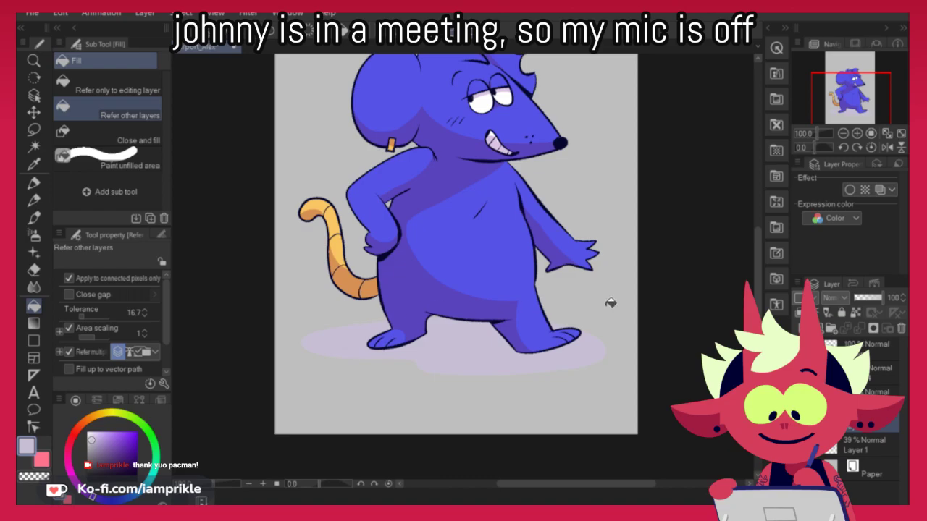
Change the paper colour from grey to white
click(130, 85)
click(872, 472)
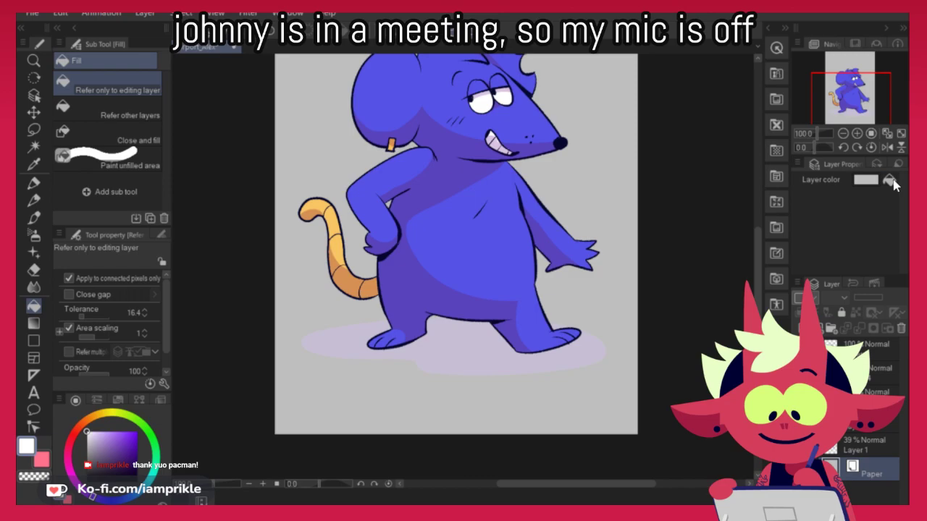
click(889, 180)
drag(677, 319, 611, 412)
Select the uppermost line art layer and lock its transparent pixels
click(879, 393)
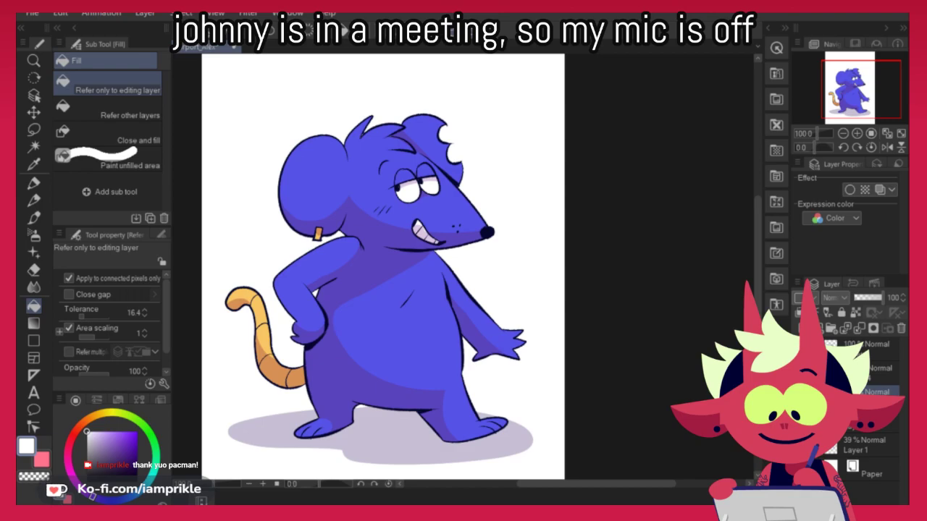
click(879, 372)
click(863, 349)
click(856, 313)
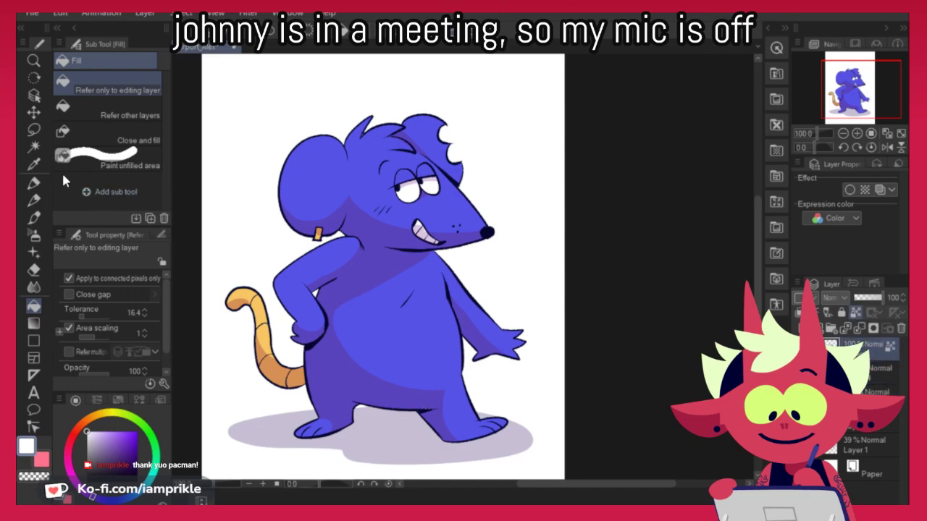
Recolour the blush lines on the cheek in dark purple with the Marker pen
click(34, 183)
click(133, 445)
drag(77, 471, 88, 495)
drag(395, 204, 393, 215)
key(ctrl+z)
drag(132, 443, 132, 439)
click(134, 442)
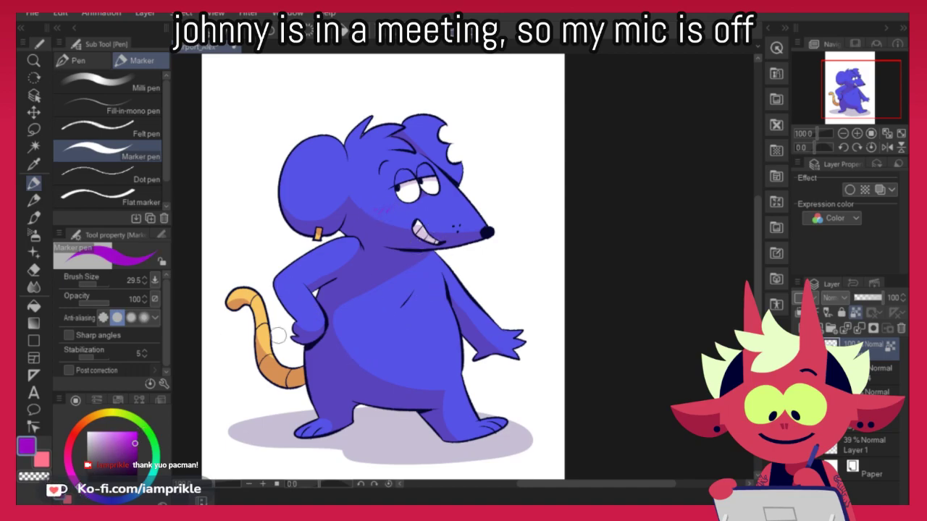
click(137, 452)
click(80, 489)
drag(390, 213, 396, 210)
Recolour the crease line on the chest and the segment lines of the tail in dark purple
drag(357, 155, 341, 160)
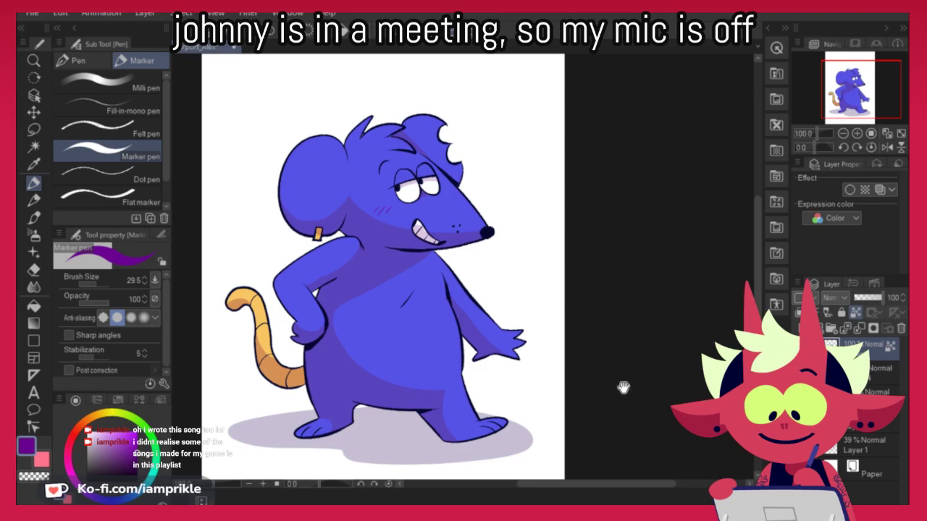
drag(620, 385, 638, 373)
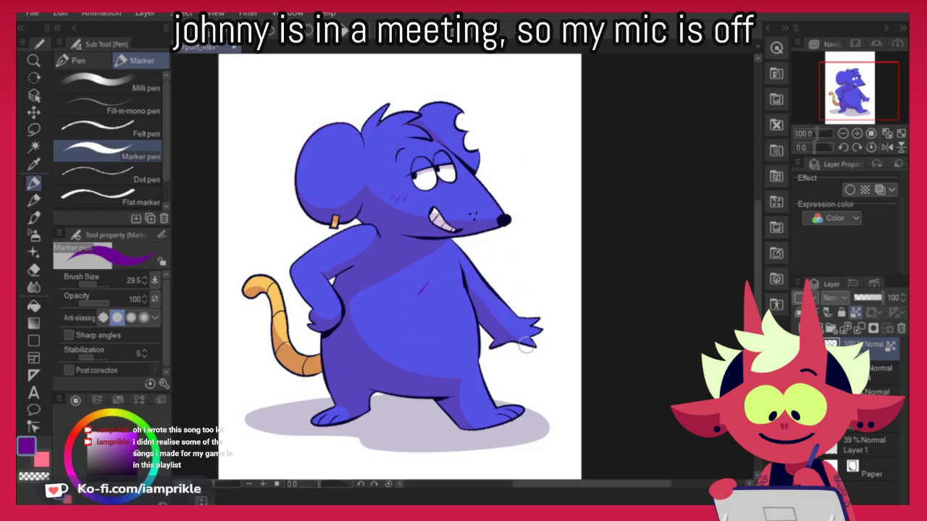
drag(580, 397, 578, 389)
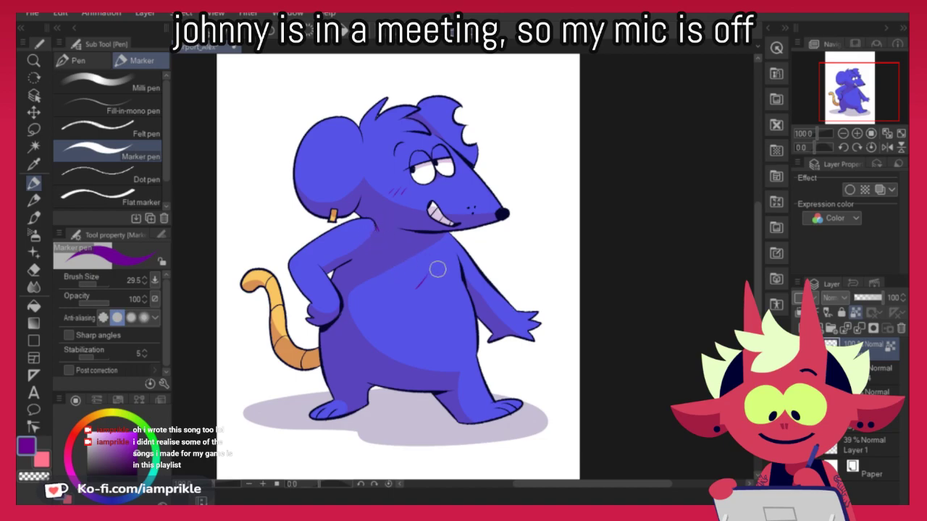
mouse_move(643, 354)
mouse_down()
mouse_move(654, 331)
mouse_move(635, 346)
mouse_up()
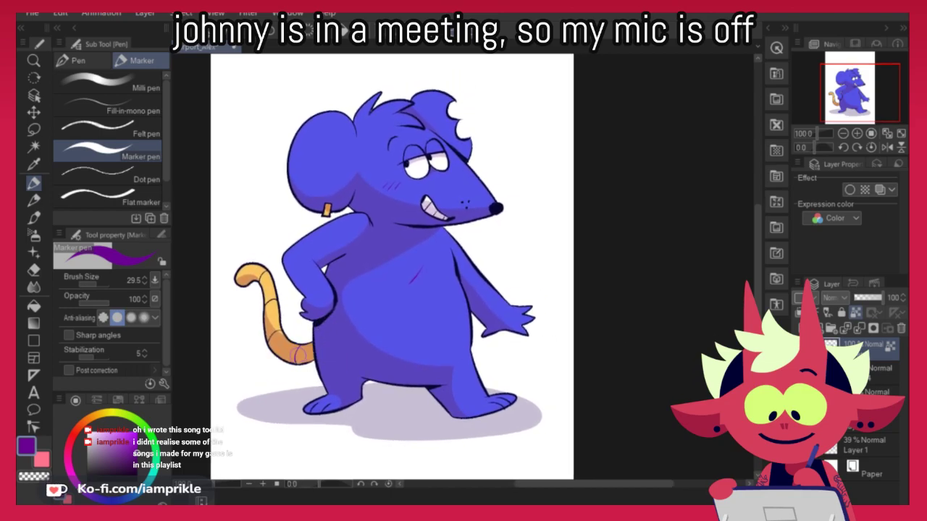
drag(269, 349, 282, 335)
drag(272, 302, 277, 303)
drag(622, 263, 613, 259)
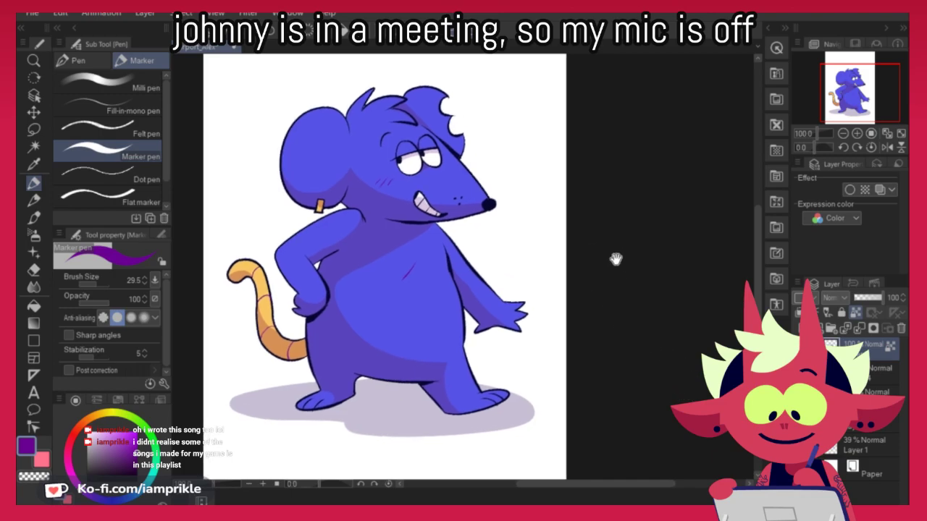
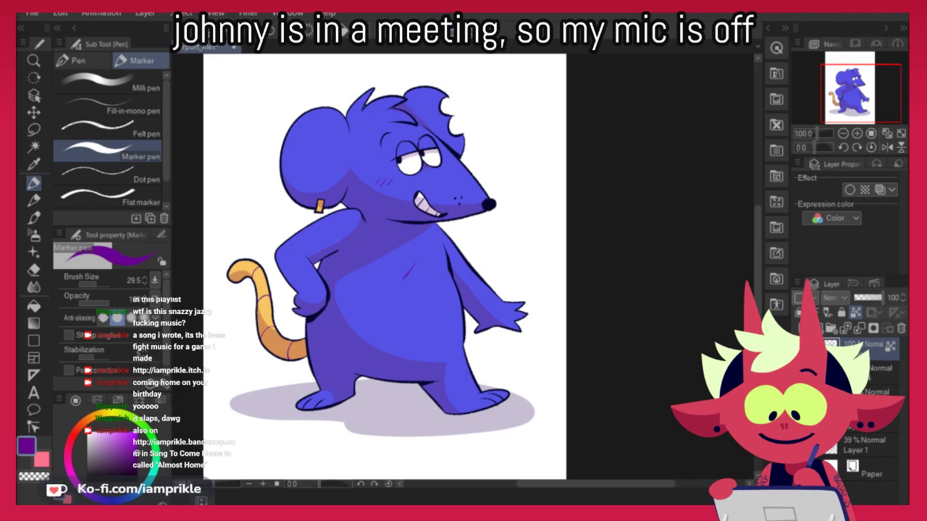
drag(653, 352, 668, 361)
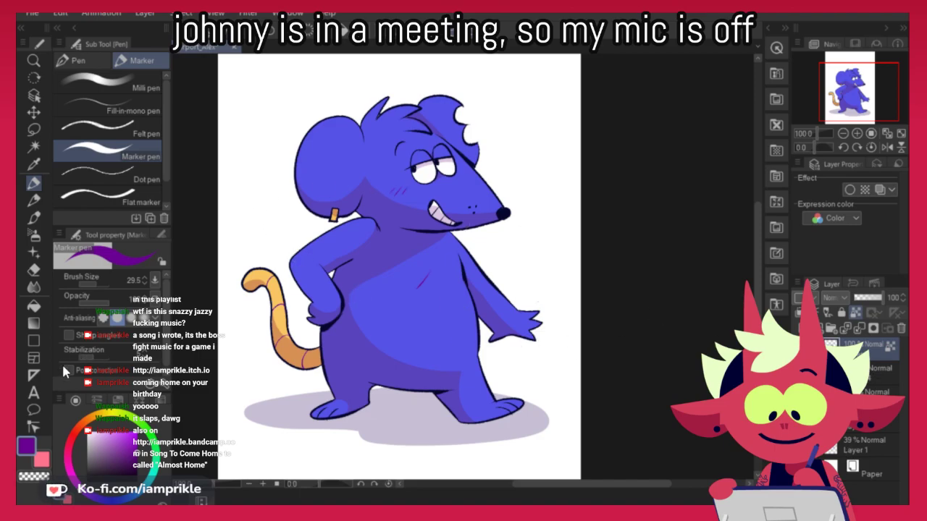
Stamp the artist's signature onto a new layer above the line art with the Signature Brush
click(34, 392)
click(34, 182)
click(93, 63)
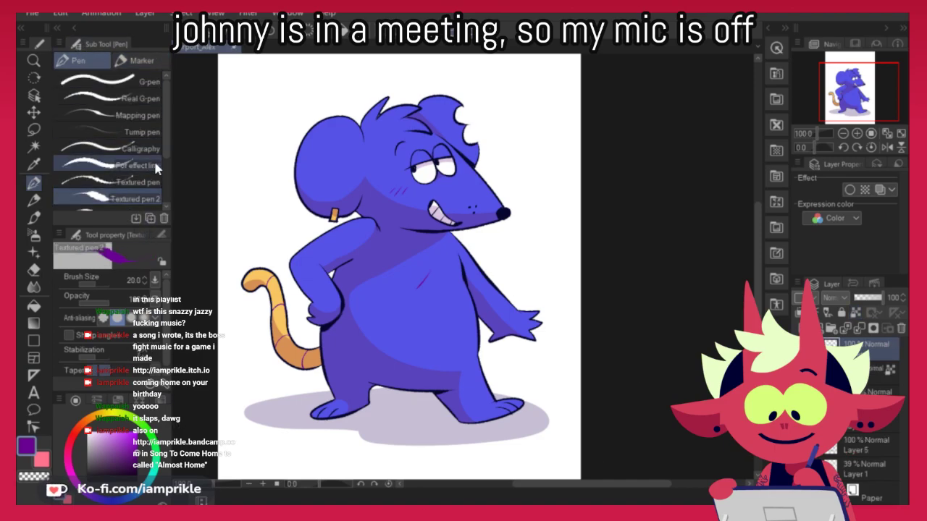
scroll(161, 190, down, 1)
drag(163, 191, 164, 206)
click(120, 171)
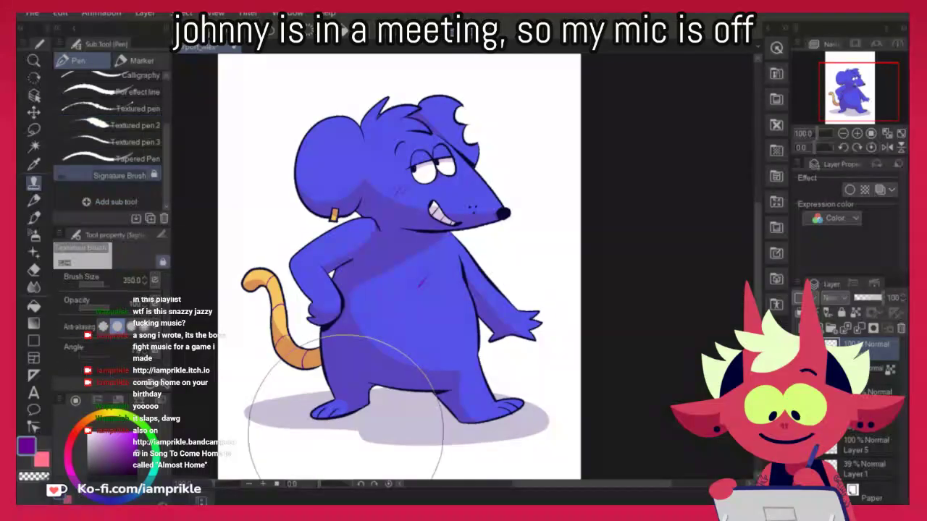
click(449, 423)
Scale the signature down and place it beneath the outstretched hand, just above the front foot
mouse_move(617, 352)
mouse_down()
mouse_move(614, 304)
mouse_move(610, 311)
mouse_up()
key(ctrl+t)
mouse_move(478, 359)
mouse_down()
mouse_move(322, 432)
mouse_move(293, 345)
mouse_up()
key(Return)
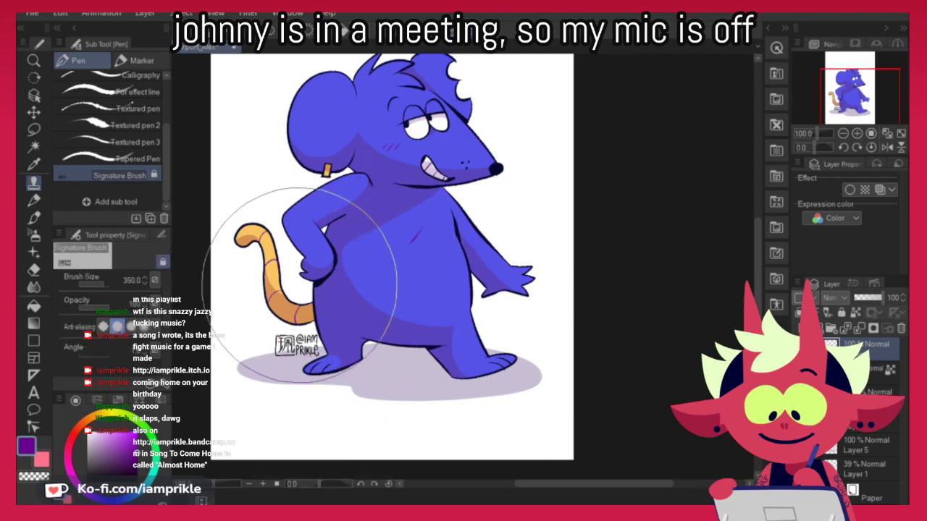
click(34, 112)
drag(320, 360, 533, 351)
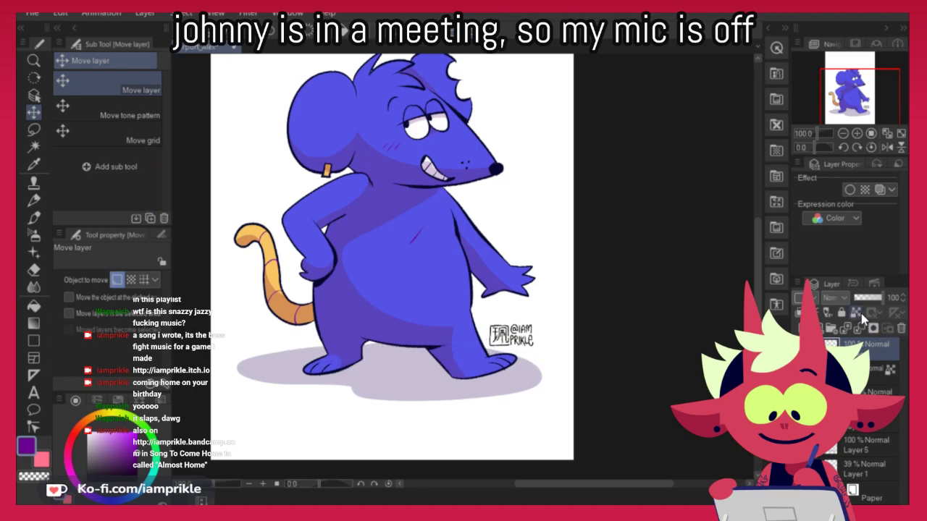
Lock the signature layer's transparent pixels, recolour the signature in the ground shadow's lilac and shift it slightly towards the leg
click(34, 307)
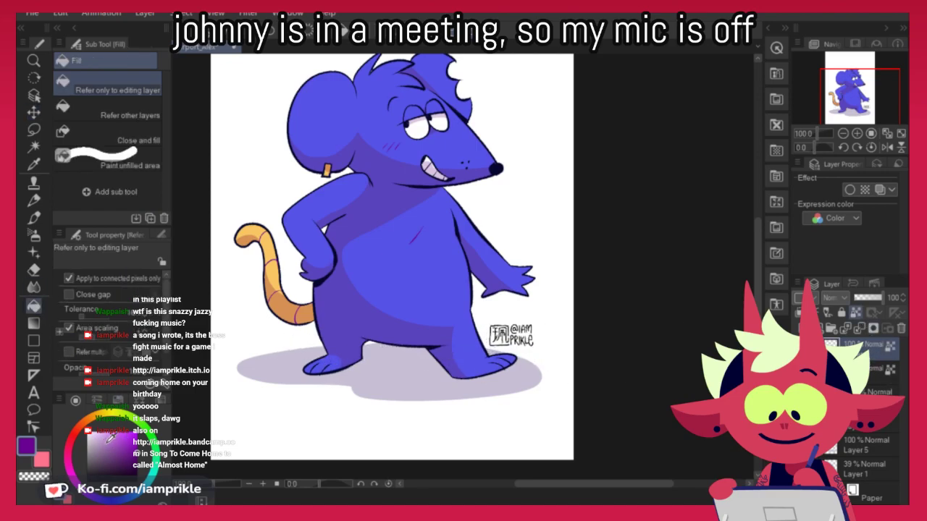
alt+click(413, 391)
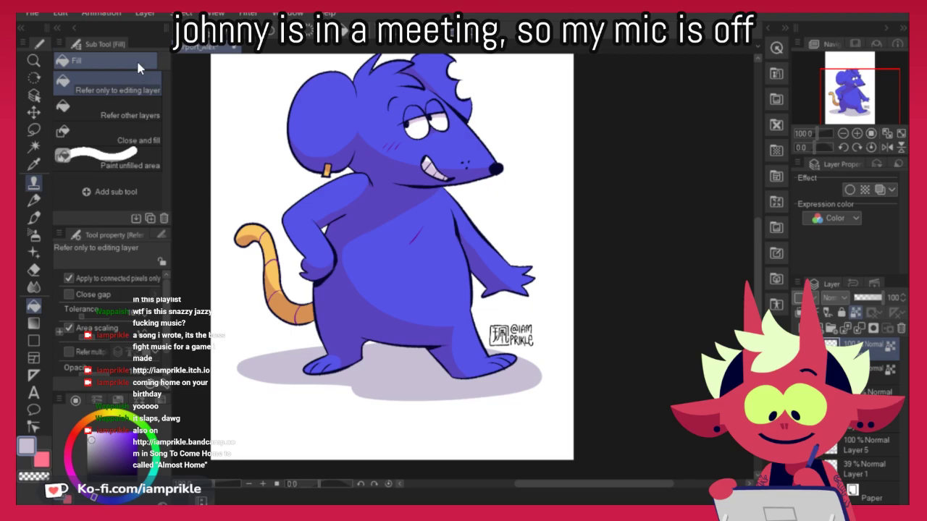
click(34, 182)
click(143, 61)
drag(516, 325, 508, 339)
key(k)
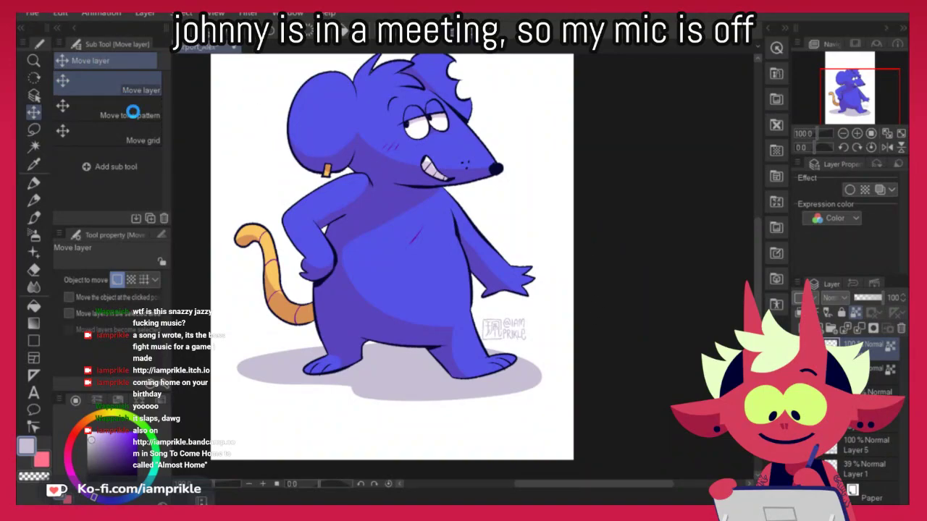
Check the canvas size of the finished mouse drawing without changing it
click(33, 15)
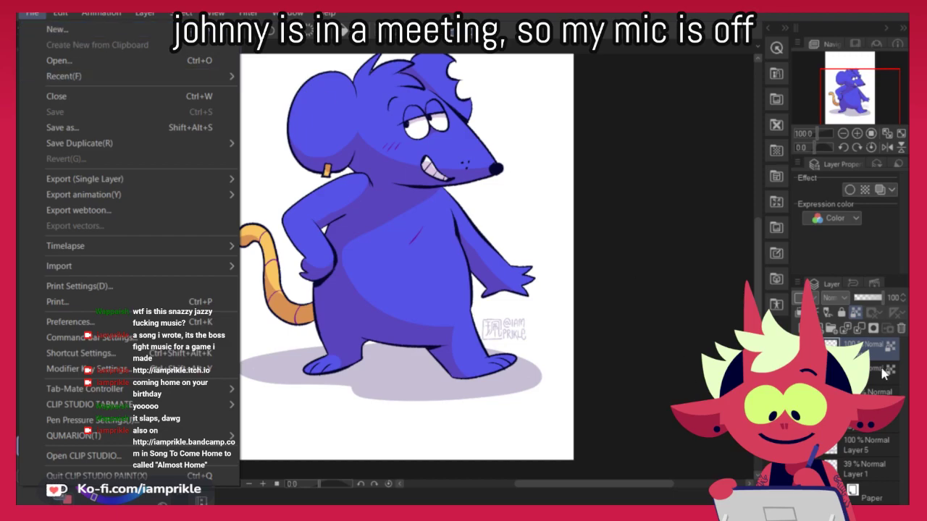
click(858, 353)
click(33, 16)
click(717, 232)
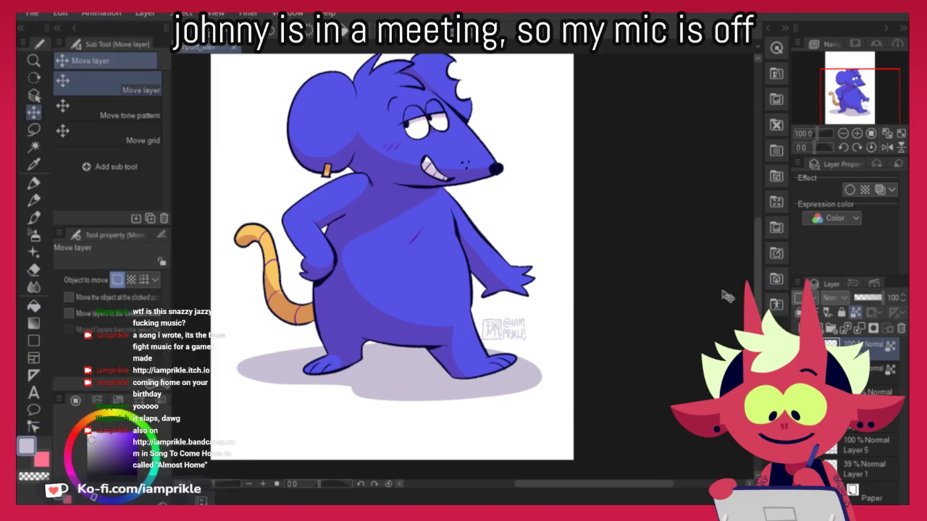
click(90, 16)
mouse_move(61, 15)
click(123, 361)
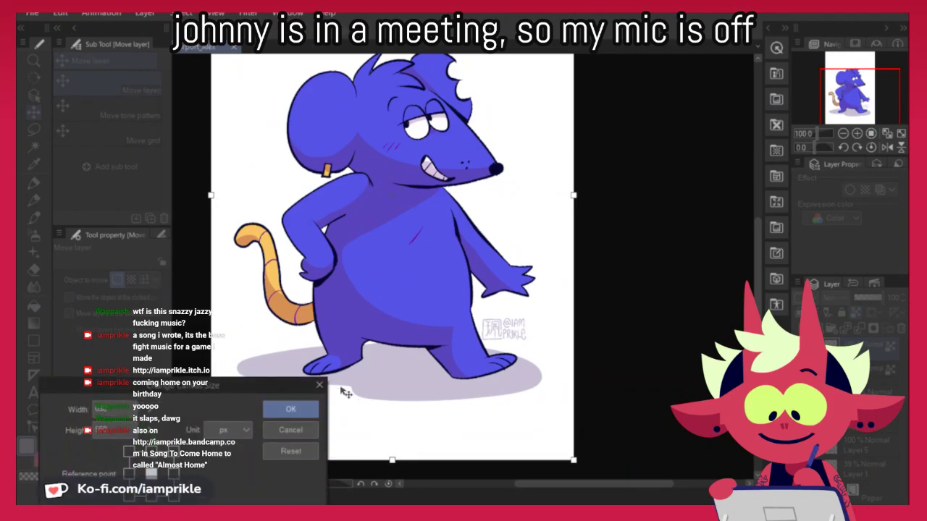
click(320, 388)
Create a new blank illustration 650 px wide and 950 px high
click(32, 13)
click(389, 273)
double_click(511, 196)
text(650)
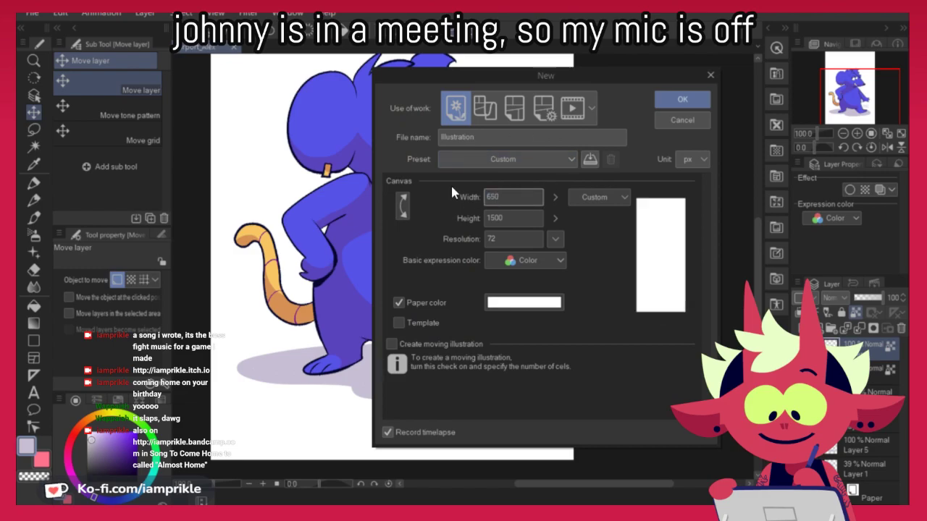
key(Tab)
text(950)
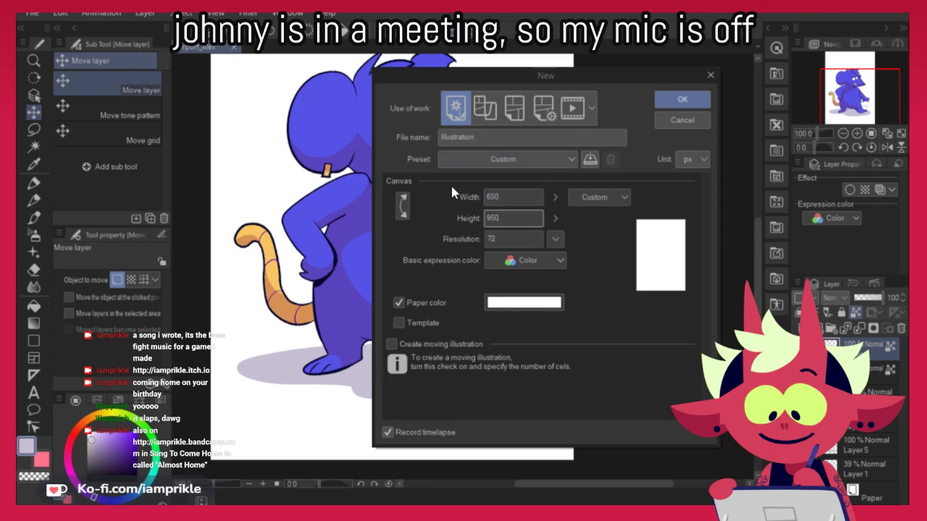
click(682, 100)
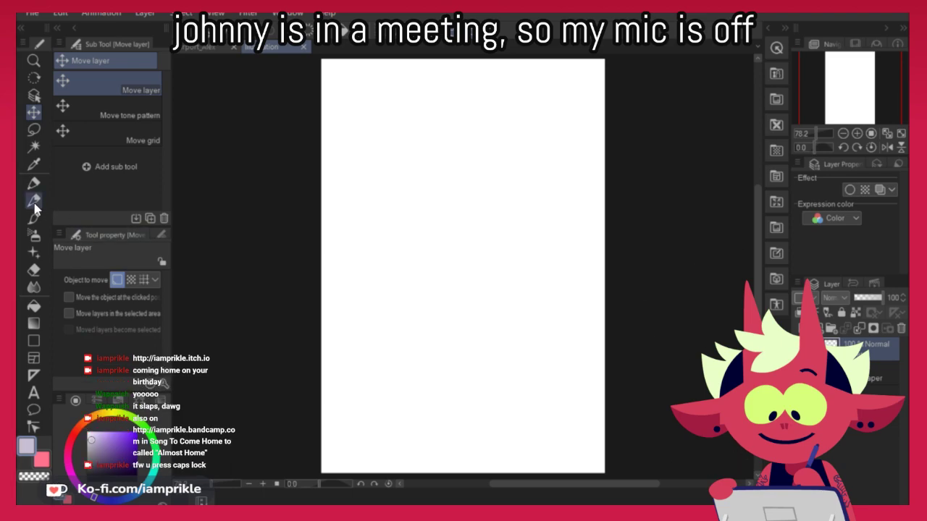
Sketch a spiky star-shaped body with two pointed ears in black with the Lighter pencil
click(33, 200)
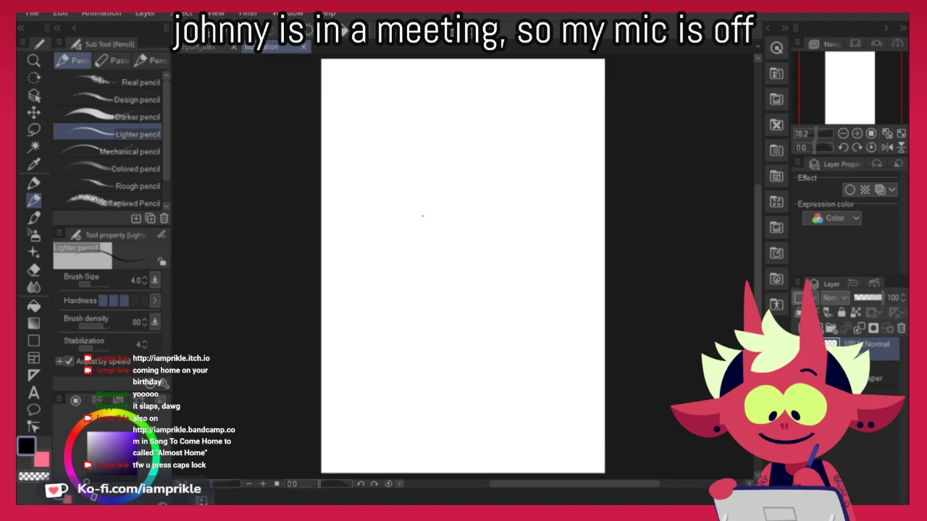
drag(405, 265, 409, 189)
drag(405, 263, 411, 170)
key(ctrl+z)
key(ctrl+z)
drag(403, 266, 414, 180)
mouse_move(402, 268)
mouse_down()
mouse_move(416, 166)
mouse_move(441, 207)
mouse_move(464, 166)
mouse_move(497, 260)
mouse_up()
drag(464, 166, 503, 266)
mouse_move(401, 266)
mouse_down()
mouse_move(369, 288)
mouse_move(440, 316)
mouse_move(537, 302)
mouse_up()
drag(503, 263, 550, 293)
Sketch two thin raised arms with round hands, one on each side of the body
mouse_move(501, 181)
mouse_down()
mouse_move(484, 228)
mouse_move(505, 172)
mouse_up()
mouse_move(486, 232)
mouse_down()
mouse_move(519, 162)
mouse_move(507, 171)
mouse_up()
drag(368, 205, 410, 242)
mouse_move(360, 210)
mouse_down()
mouse_move(407, 247)
mouse_move(355, 212)
mouse_move(363, 205)
mouse_up()
key(ctrl+z)
key(ctrl+z)
drag(413, 249, 358, 197)
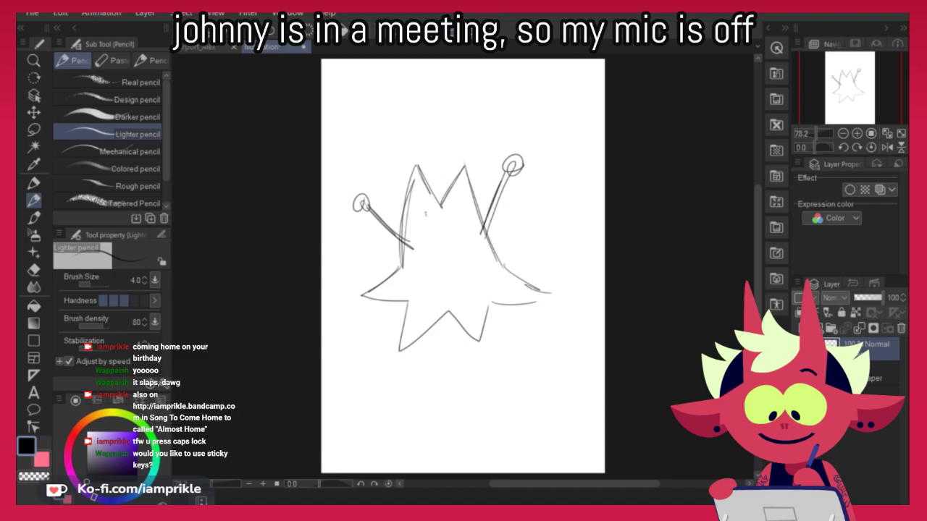
Sketch the face between the ears with small eyes, slanted eyebrows, an open smiling mouth and round cheeks
key(ctrl+z)
key(ctrl+z)
mouse_move(435, 219)
mouse_down()
mouse_move(446, 217)
mouse_move(446, 191)
mouse_move(460, 174)
mouse_up()
key(e)
key(p)
drag(440, 199, 465, 167)
mouse_move(428, 223)
mouse_down()
mouse_move(454, 220)
mouse_move(449, 232)
mouse_move(463, 195)
mouse_move(474, 230)
mouse_up()
key(ctrl+z)
key(ctrl+z)
mouse_move(407, 210)
mouse_down()
mouse_move(409, 237)
mouse_move(407, 213)
mouse_up()
key(ctrl+z)
mouse_move(406, 210)
mouse_down()
mouse_move(418, 218)
mouse_move(412, 237)
mouse_up()
drag(438, 323, 452, 362)
key(ctrl+z)
key(ctrl+z)
key(ctrl+z)
mouse_move(436, 323)
mouse_down()
mouse_move(456, 354)
mouse_move(450, 379)
mouse_up()
key(ctrl+z)
key(ctrl+z)
key(ctrl+z)
key(ctrl+z)
key(ctrl+z)
Sketch two short legs with feet, spreading outward from beneath the body's side points
drag(402, 312, 370, 336)
mouse_move(490, 302)
mouse_down()
mouse_move(529, 349)
mouse_move(537, 340)
mouse_up()
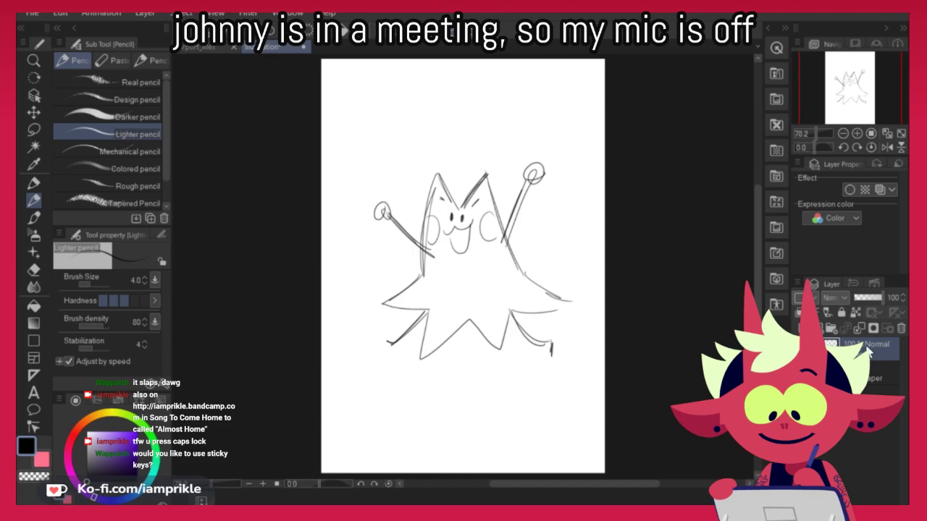
Add a new layer above the sketch and fade the sketch layer to a very low opacity
click(799, 325)
click(849, 371)
click(865, 300)
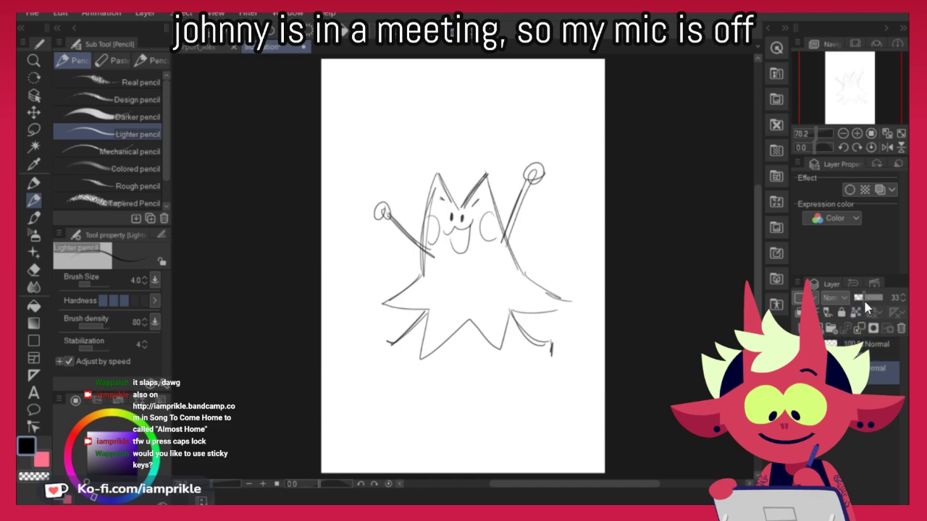
click(865, 298)
click(859, 298)
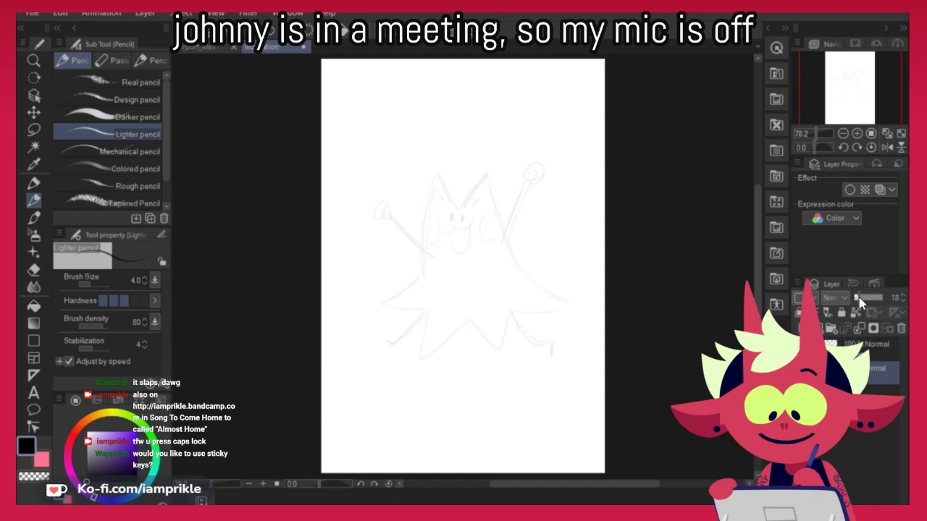
click(869, 346)
Choose Textured pen 2 and sample the dark navy line colour from the mouse drawing
click(33, 183)
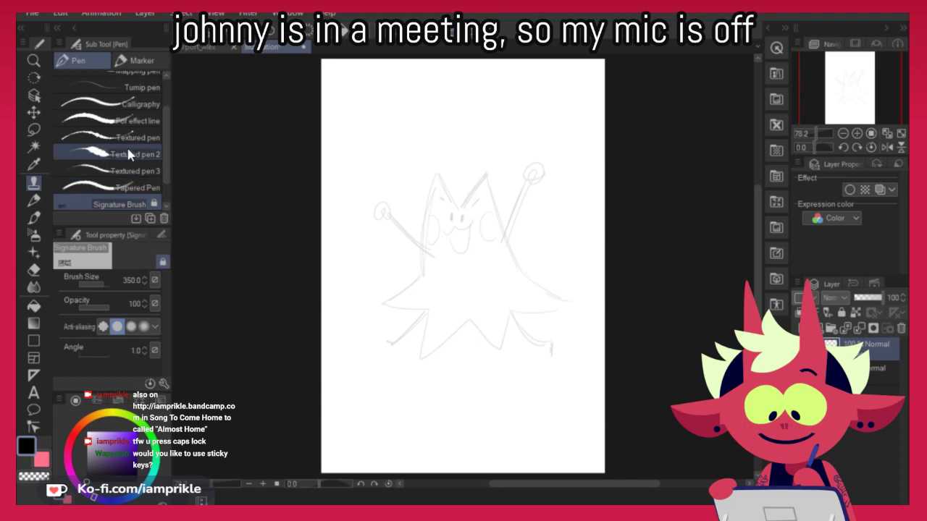
click(128, 153)
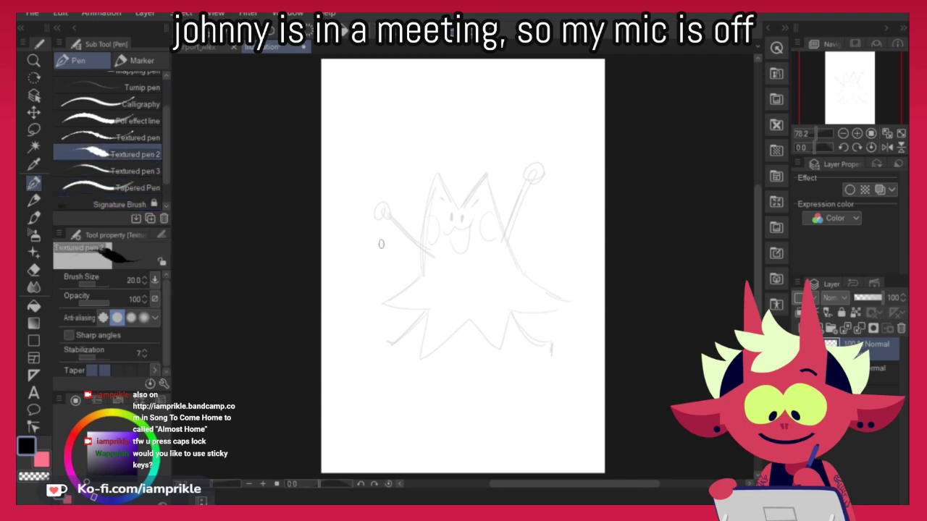
key(ctrl+Tab)
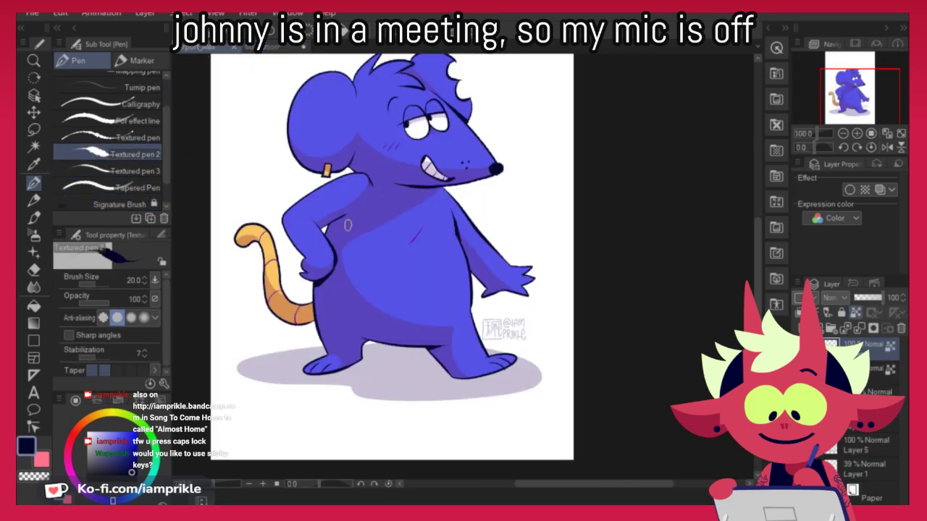
click(281, 48)
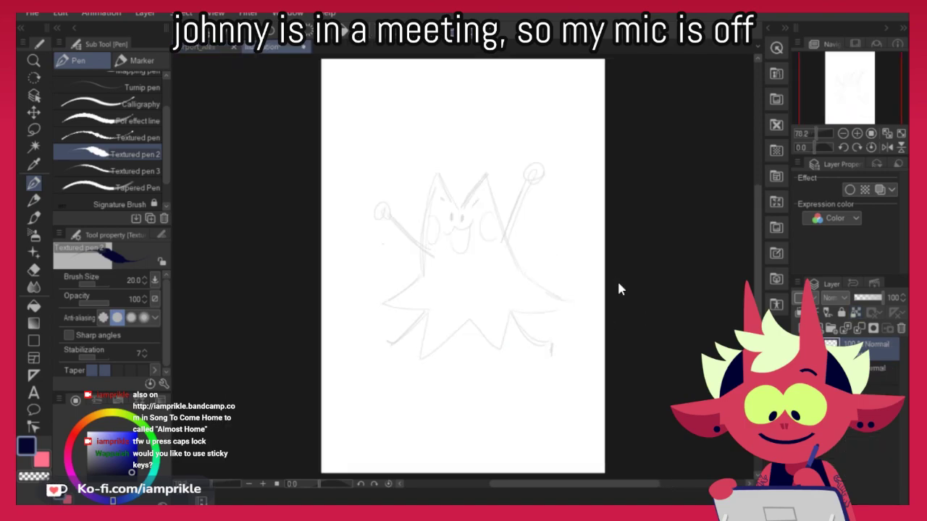
Ink the two pointed ears, the upper body sides and the higher raised arm with its round hand
scroll(617, 281, up, 1)
drag(532, 288, 502, 284)
drag(345, 258, 361, 152)
key(ctrl+z)
mouse_move(339, 266)
mouse_down()
mouse_move(350, 182)
mouse_move(385, 180)
mouse_move(425, 140)
mouse_move(450, 230)
mouse_move(476, 150)
mouse_up()
key(ctrl+z)
mouse_move(440, 230)
mouse_down()
mouse_move(478, 145)
mouse_move(481, 155)
mouse_up()
key(ctrl+z)
mouse_move(447, 240)
mouse_down()
mouse_move(492, 127)
mouse_move(488, 153)
mouse_up()
key(ctrl+z)
key(ctrl+y)
key(ctrl+z)
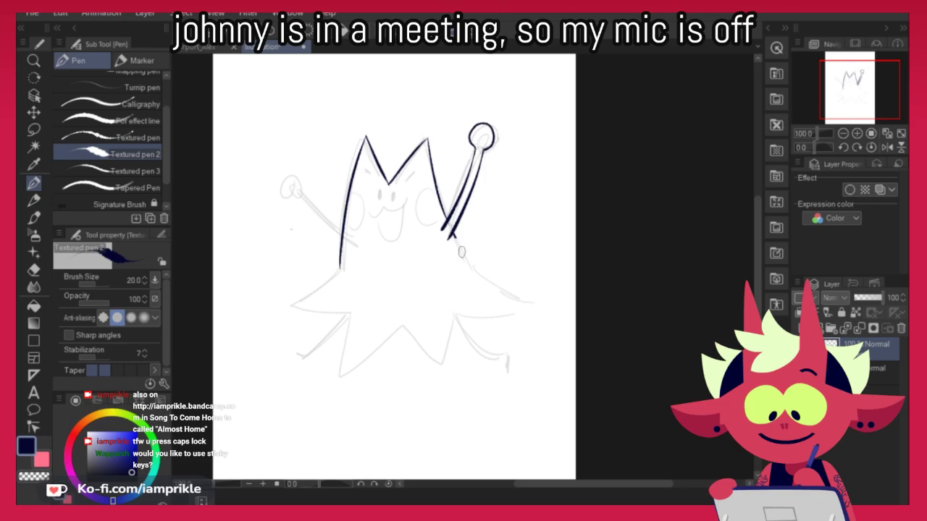
Ink the lower star outline, with its two side points and two bottom points
mouse_move(452, 236)
mouse_down()
mouse_move(529, 301)
mouse_move(456, 315)
mouse_move(444, 368)
mouse_up()
mouse_move(404, 324)
mouse_down()
mouse_move(445, 371)
mouse_move(340, 373)
mouse_move(349, 310)
mouse_up()
mouse_move(340, 271)
mouse_down()
mouse_move(274, 307)
mouse_move(349, 313)
mouse_up()
key(ctrl+z)
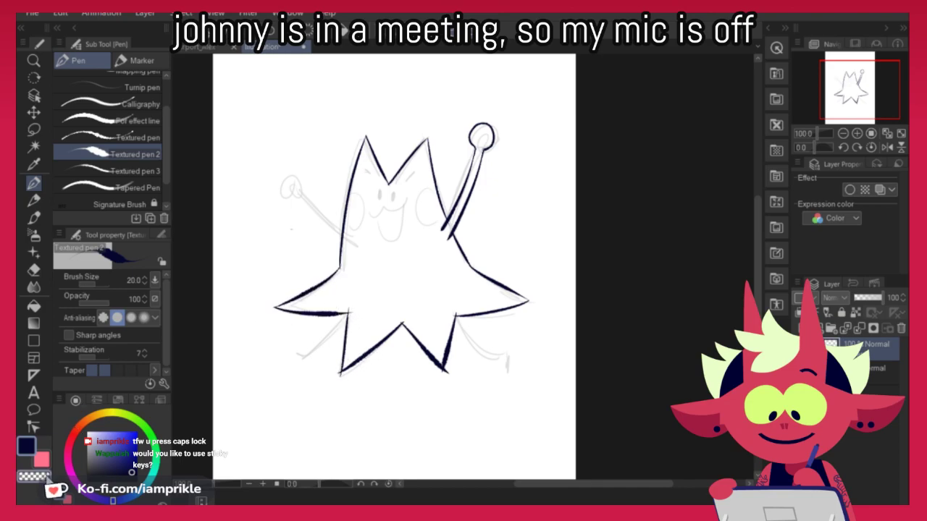
Erase the overshooting line ends at the lower outline's corners with the Hard eraser
click(33, 270)
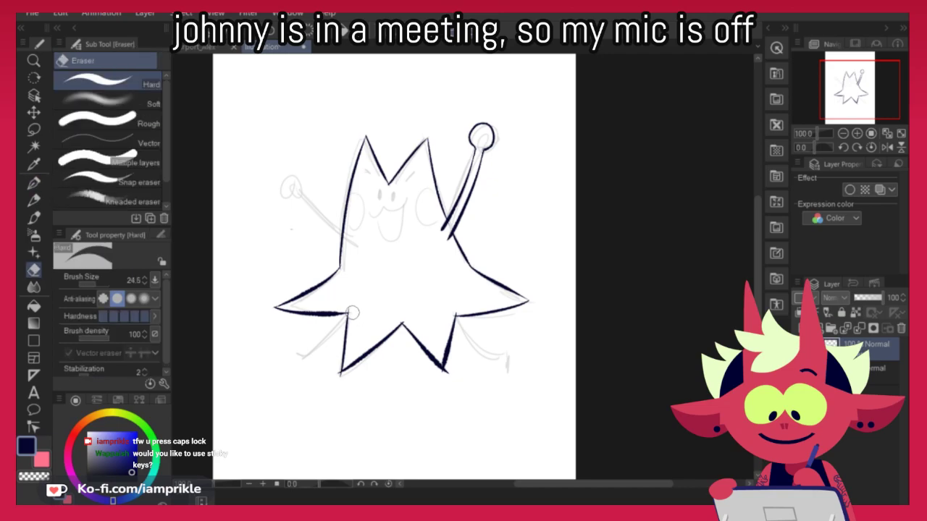
drag(353, 309, 350, 309)
drag(347, 381, 335, 374)
drag(457, 378, 452, 369)
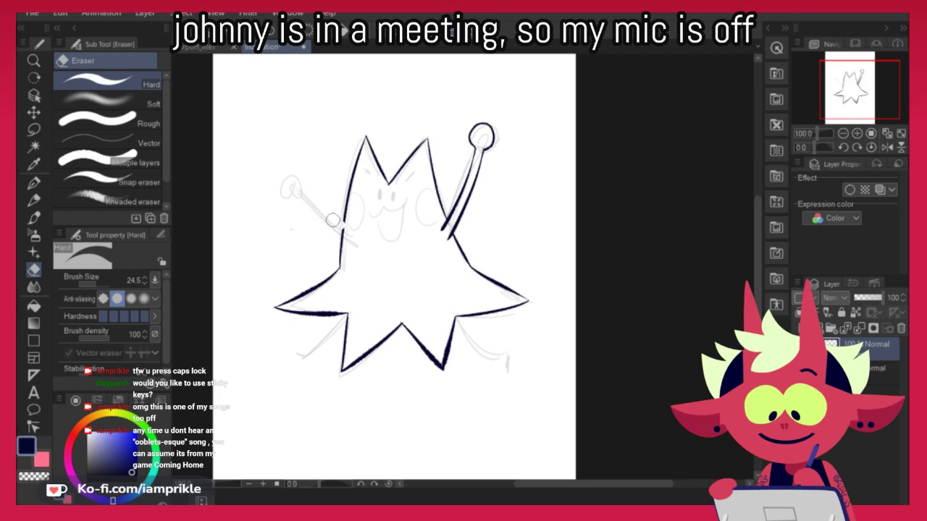
Ink the lower raised arm and its round hand with Textured pen 2
click(33, 182)
drag(300, 192, 345, 229)
key(ctrl+z)
drag(302, 192, 344, 230)
key(ctrl+z)
drag(303, 205, 340, 239)
key(ctrl+z)
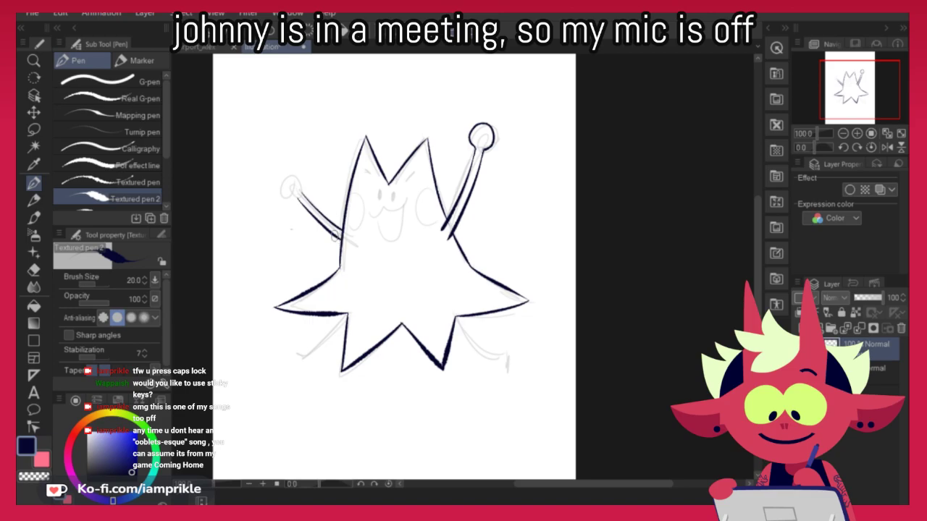
drag(300, 187, 298, 199)
key(ctrl+z)
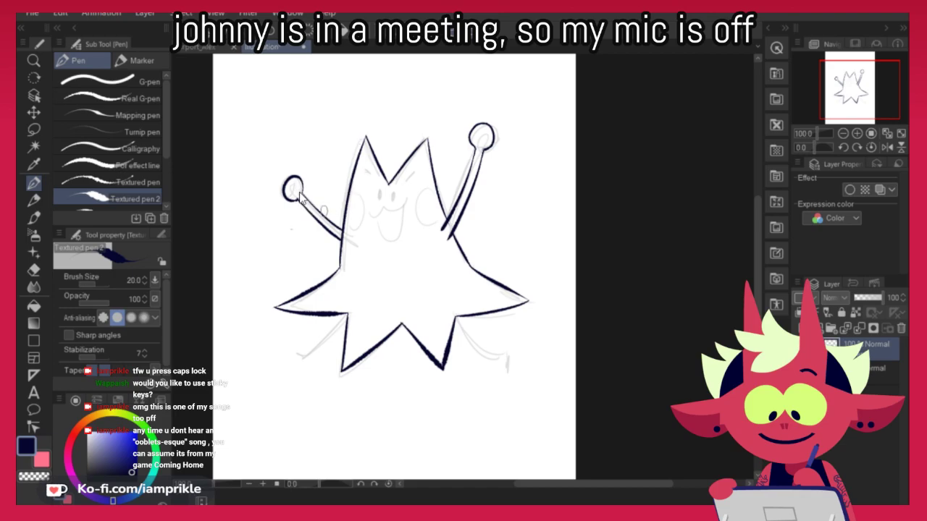
Ink the creature's eyes, slanted eyebrows and open smiling mouth
mouse_move(377, 189)
mouse_down()
mouse_move(378, 199)
mouse_move(409, 196)
mouse_move(379, 216)
mouse_move(411, 193)
mouse_move(381, 209)
mouse_move(407, 200)
mouse_move(403, 206)
mouse_up()
key(ctrl+z)
key(ctrl+z)
key(ctrl+z)
key(ctrl+z)
key(ctrl+z)
key(ctrl+z)
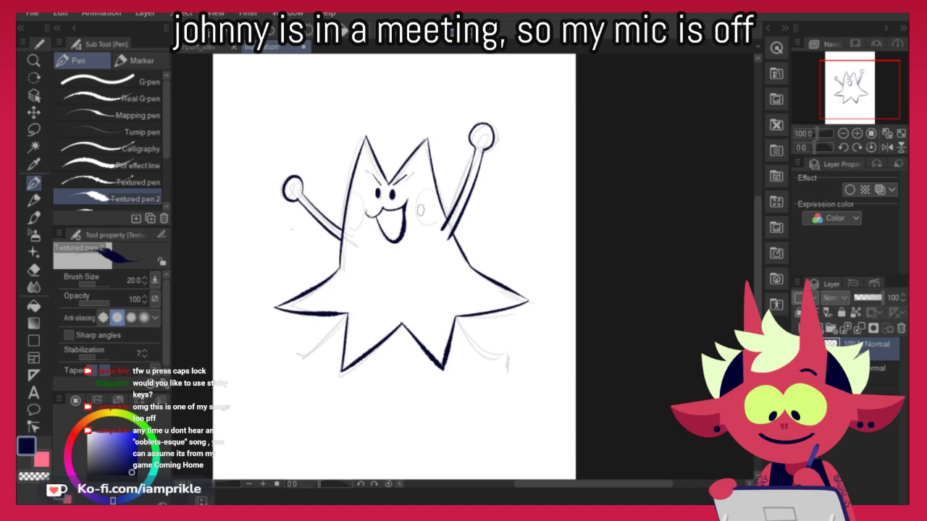
Ink the round cheeks on both sides of the face
mouse_move(436, 188)
mouse_down()
mouse_move(439, 228)
mouse_move(417, 225)
mouse_move(444, 214)
mouse_up()
key(ctrl+z)
key(ctrl+z)
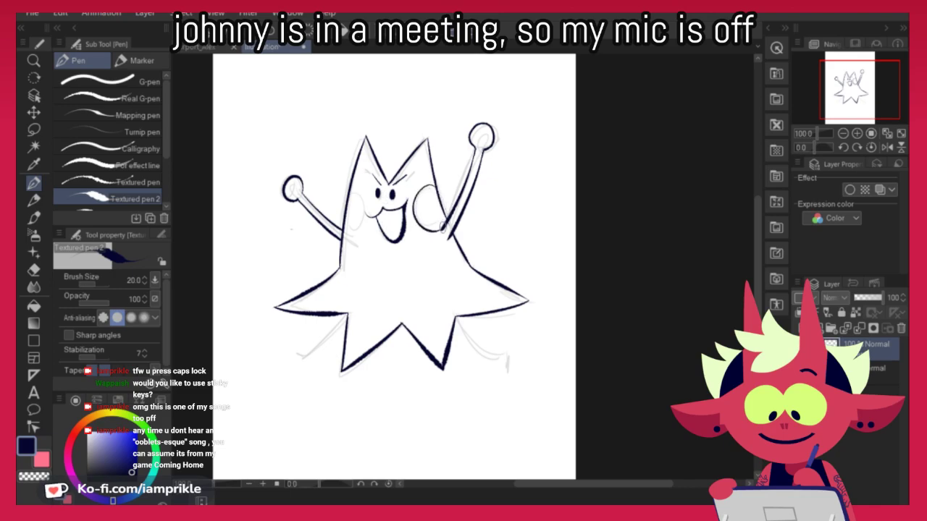
drag(348, 197, 368, 216)
Ink both legs and feet as solid dark shapes and hide the sketch layer
drag(538, 367, 523, 340)
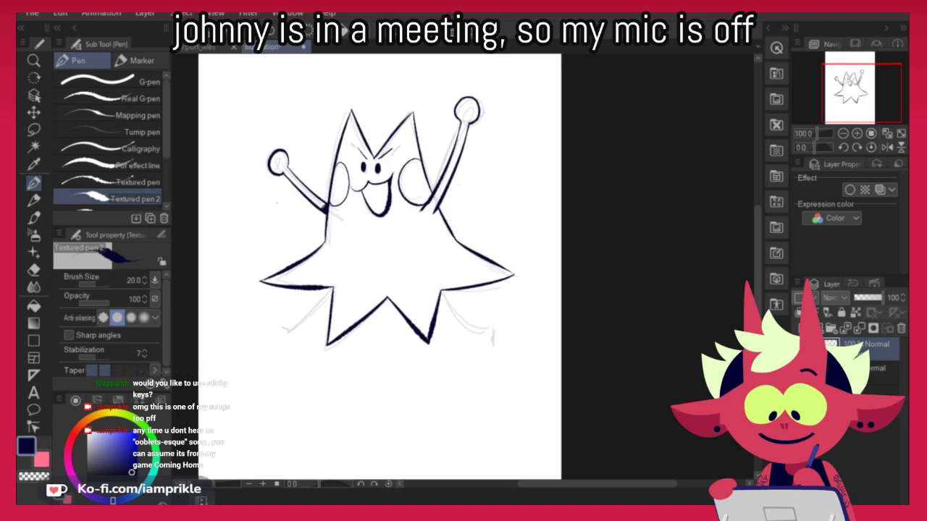
mouse_move(332, 285)
mouse_down()
mouse_move(276, 338)
mouse_move(304, 322)
mouse_move(272, 325)
mouse_move(280, 335)
mouse_up()
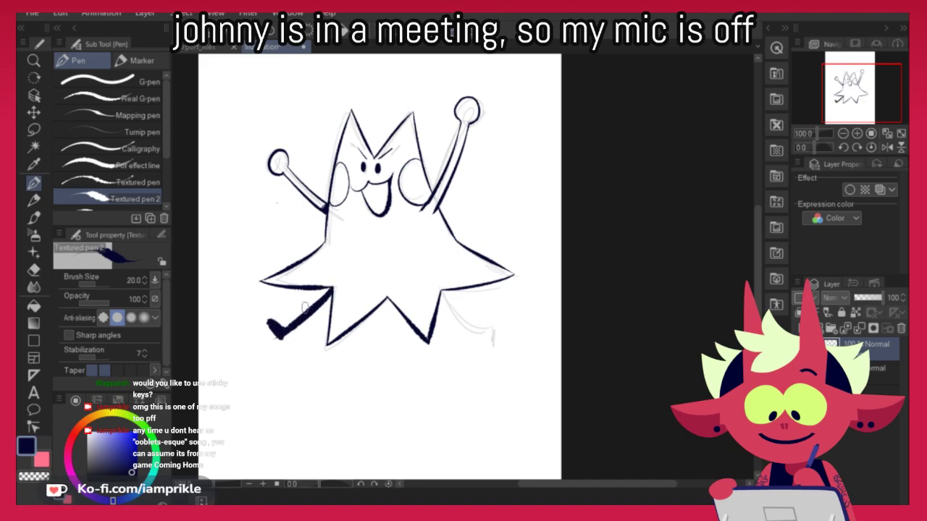
drag(443, 293, 490, 335)
mouse_move(443, 292)
mouse_down()
mouse_move(453, 315)
mouse_move(445, 305)
mouse_up()
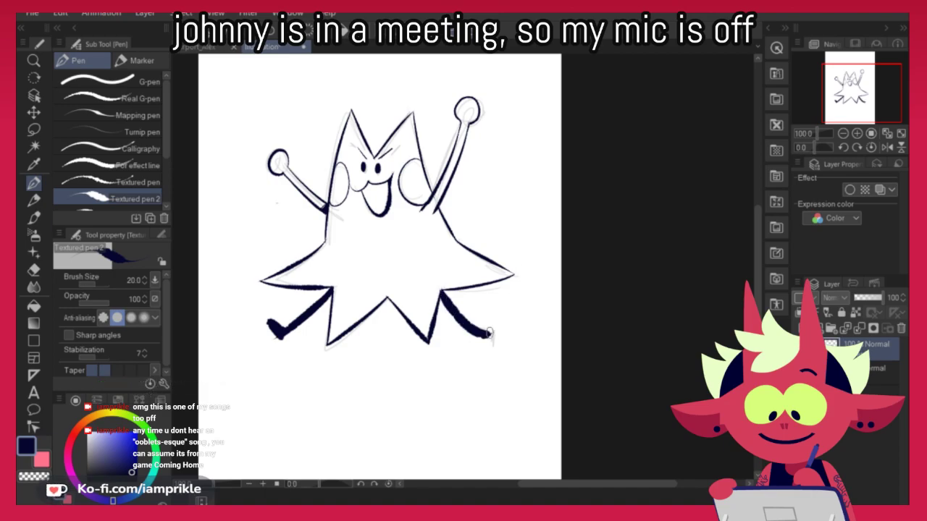
mouse_move(491, 326)
mouse_down()
mouse_move(496, 348)
mouse_move(493, 339)
mouse_up()
click(800, 368)
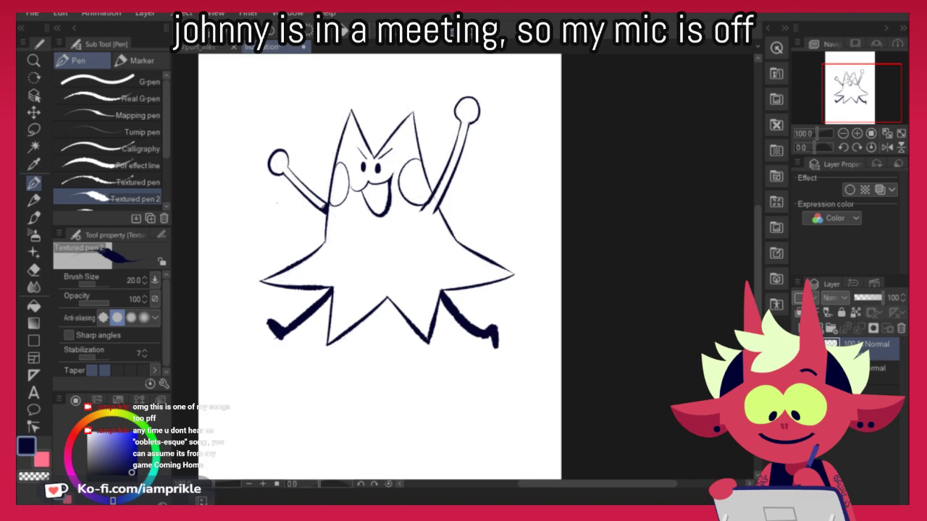
Trim the edges of both feet by painting with the transparent colour, and restore the navy drawing colour
click(33, 476)
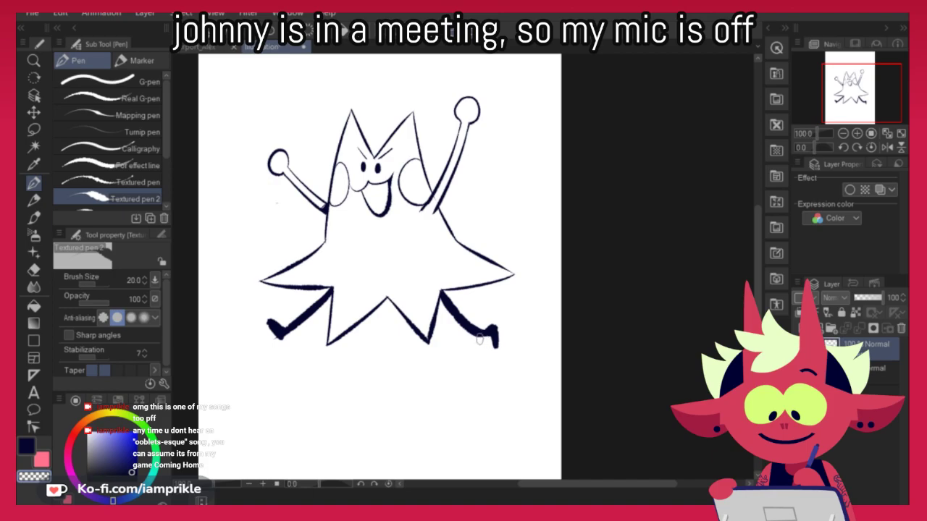
mouse_move(482, 340)
mouse_down()
mouse_move(496, 323)
mouse_move(488, 327)
mouse_up()
click(30, 449)
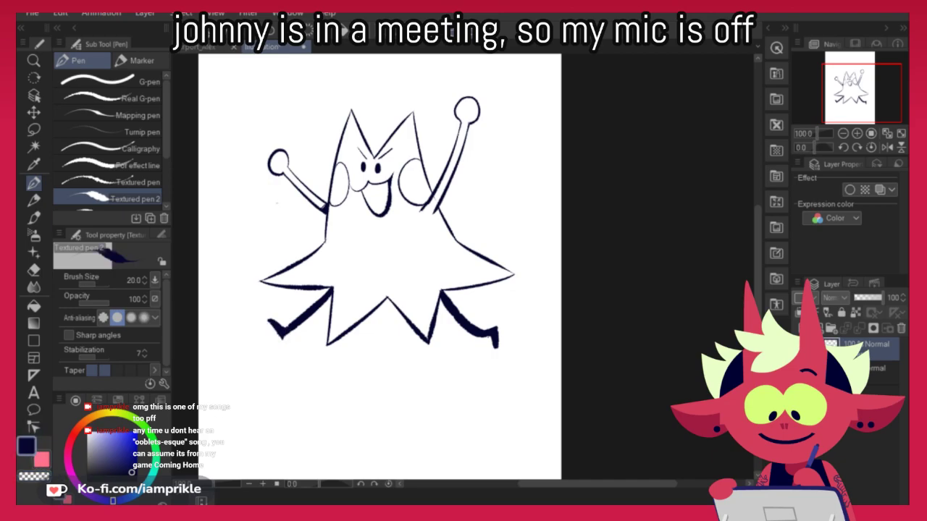
Shift the line art lower on the canvas and touch up the line where the higher arm meets the body
scroll(445, 334, up, 1)
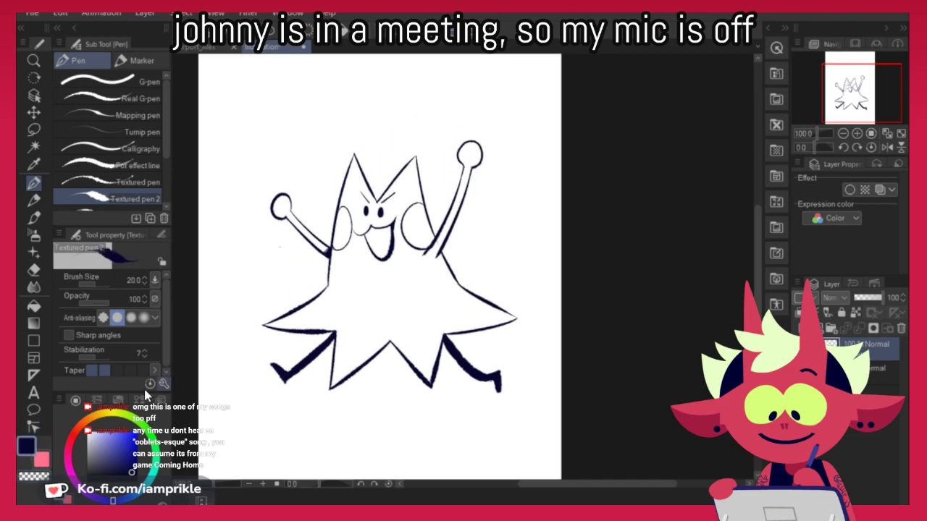
key(e)
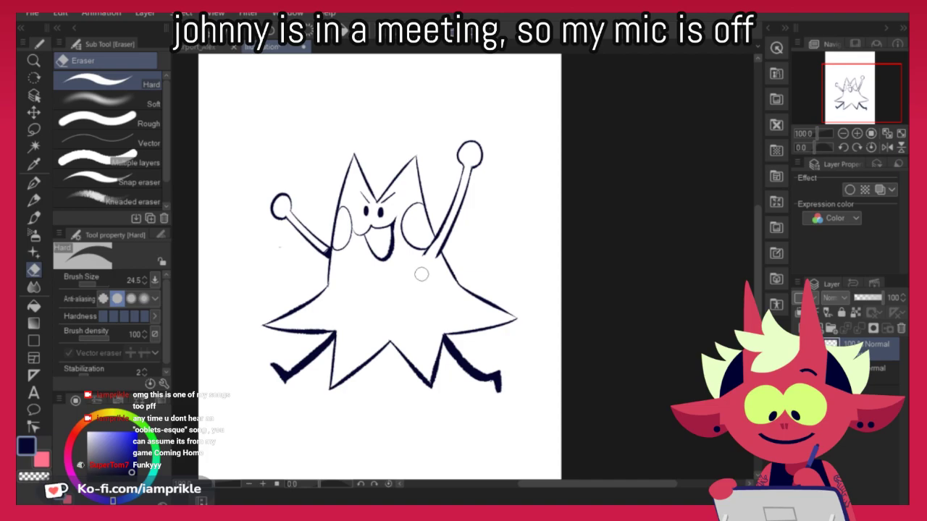
key(p)
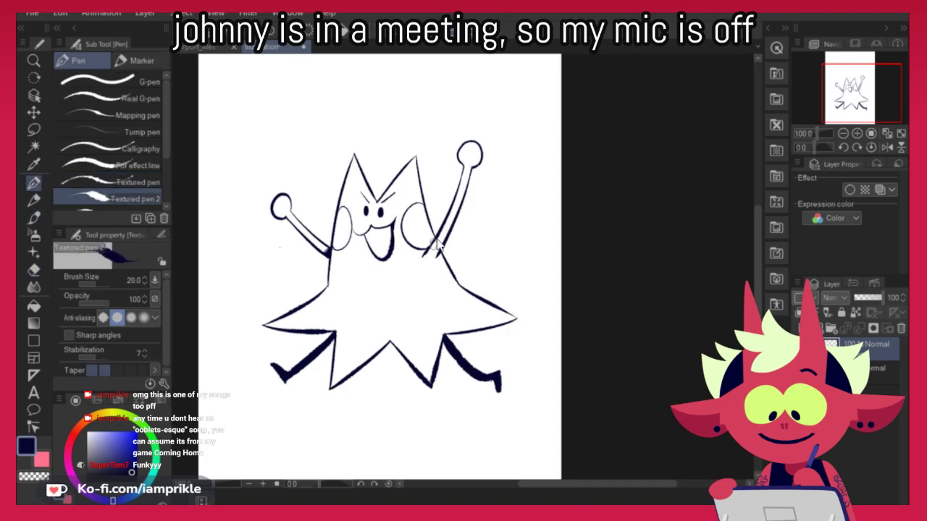
drag(438, 244, 425, 255)
Add a layer beneath the line art and fill the creature's body, arms, hands, cheeks and mouth with pale lavender
click(833, 369)
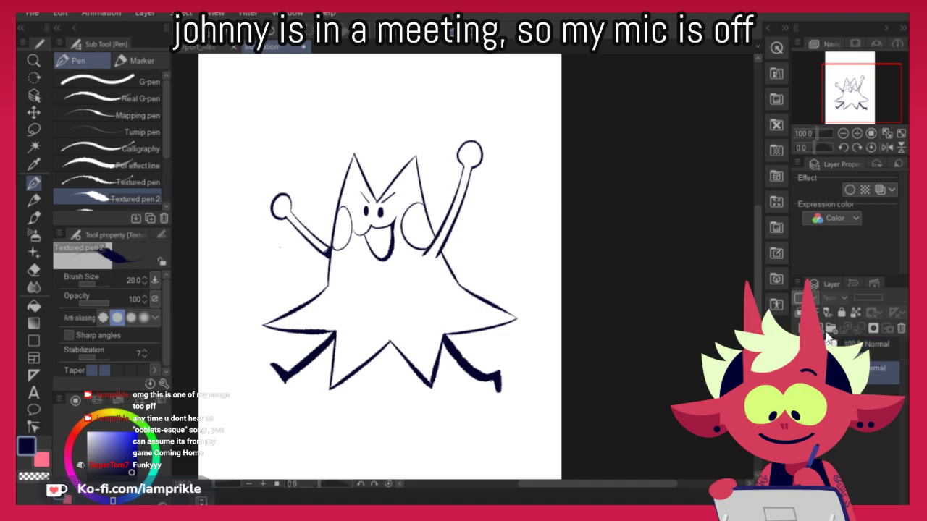
click(33, 306)
click(92, 435)
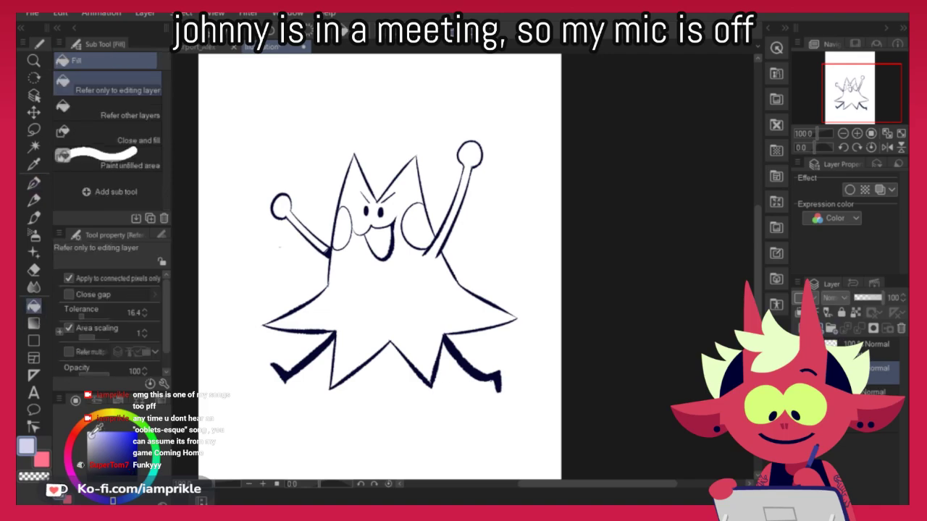
click(109, 134)
drag(244, 197, 287, 178)
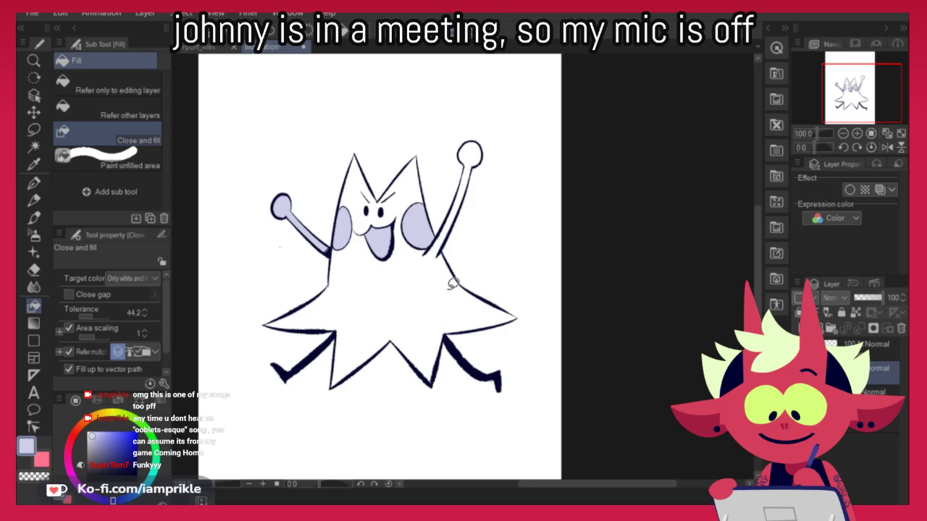
click(144, 116)
click(405, 289)
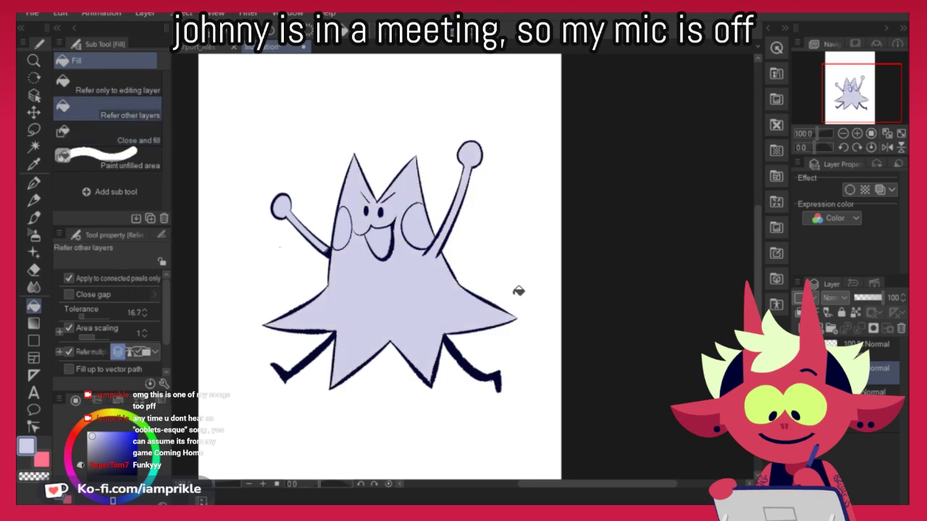
Lighten the lavender fill by raising its luminosity with the Hue/Saturation/Luminosity correction
key(ctrl+u)
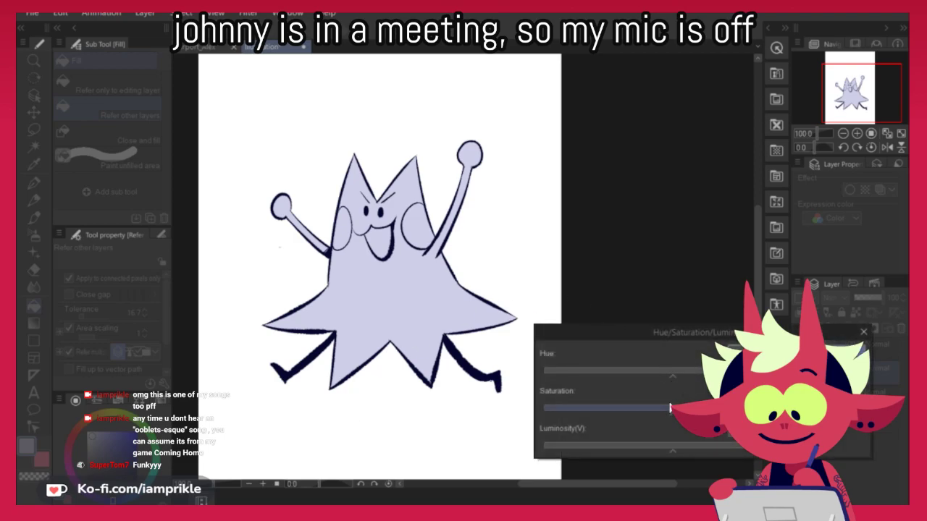
drag(695, 447, 727, 447)
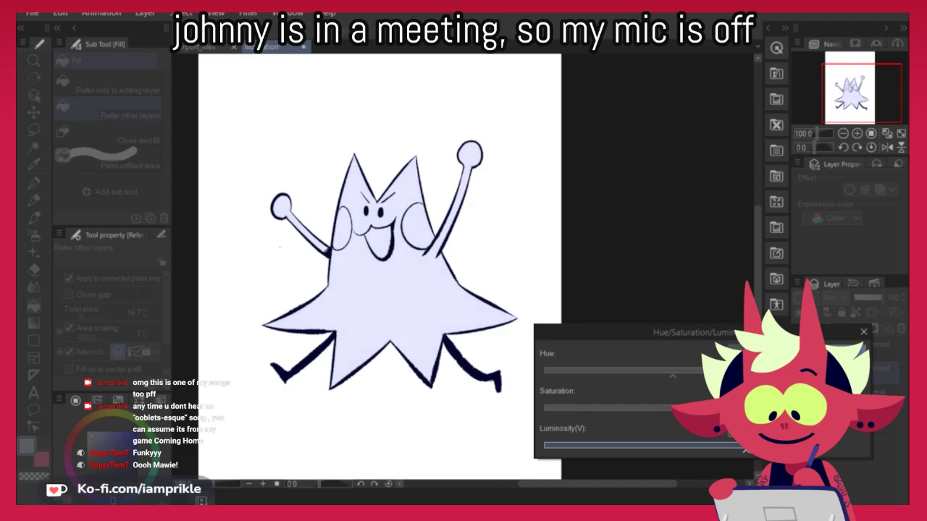
click(834, 350)
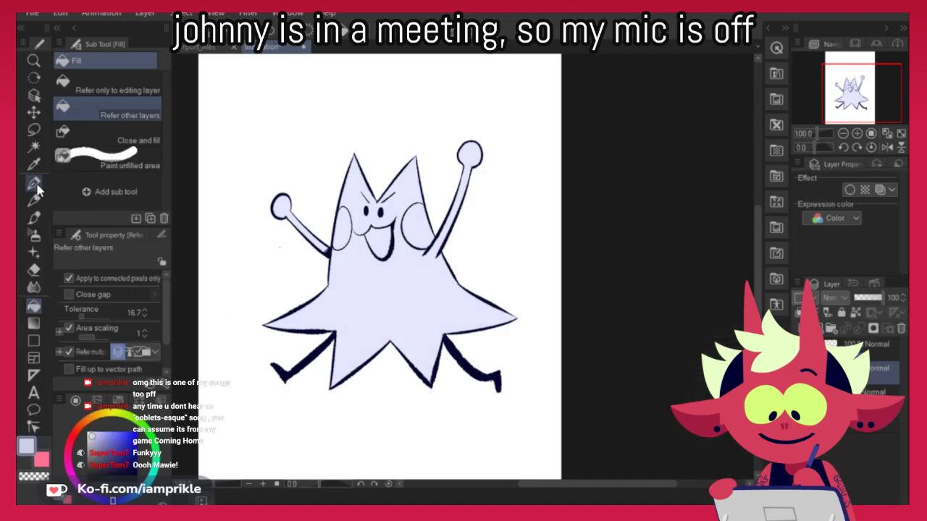
click(36, 187)
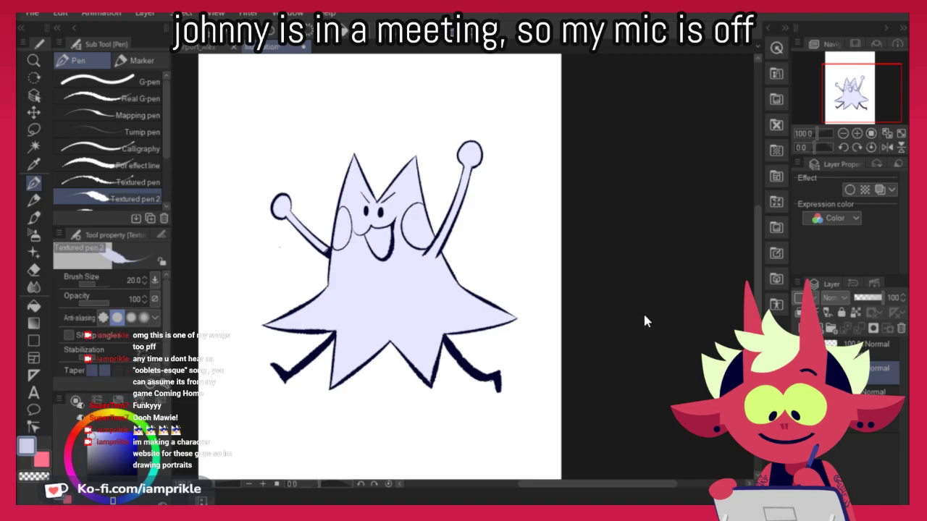
drag(630, 300, 642, 292)
key(k)
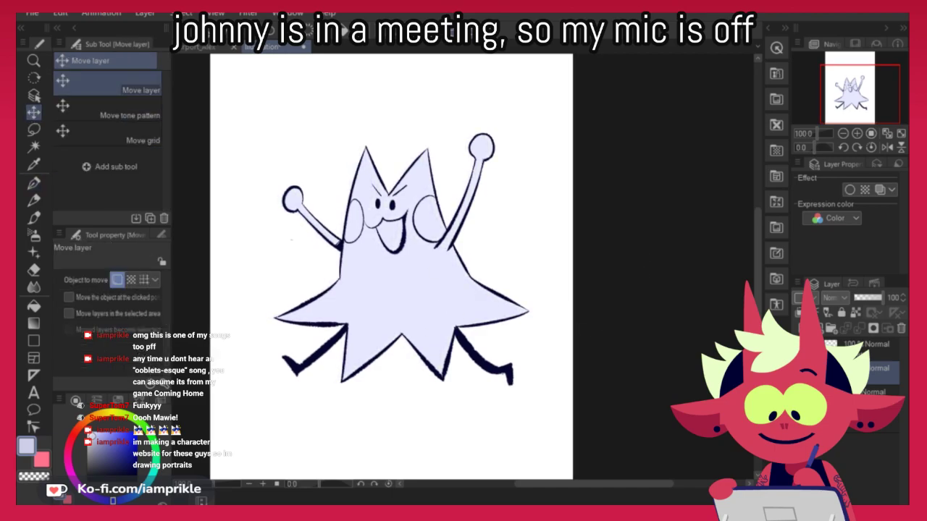
click(869, 354)
click(869, 373)
Switch to the cartoon mouse drawing and paint white Marker pen rim highlights along the ears and hair
click(198, 49)
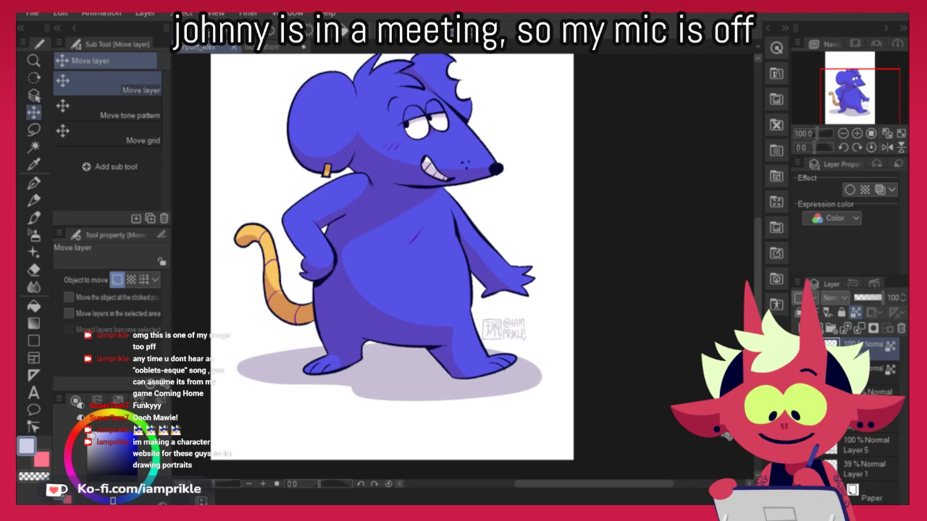
click(863, 433)
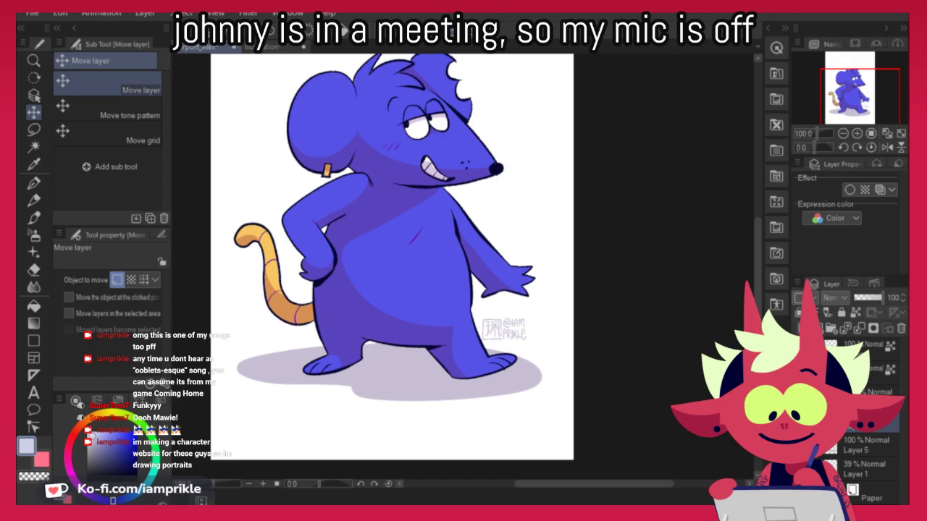
key(p)
drag(109, 433, 86, 430)
mouse_move(304, 137)
mouse_down()
mouse_move(284, 181)
mouse_move(331, 116)
mouse_up()
key(ctrl+z)
drag(263, 174, 317, 113)
key(ctrl+z)
mouse_move(269, 156)
mouse_down()
mouse_move(275, 141)
mouse_move(361, 97)
mouse_move(428, 97)
mouse_up()
key(ctrl+z)
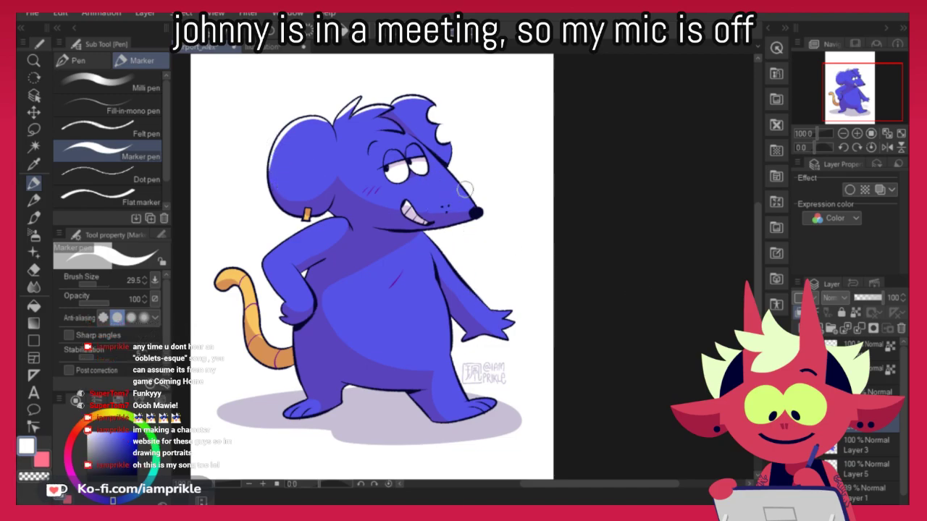
Paint white rim highlights along the mouse's snout and the upper edge of its outstretched arm
drag(431, 152, 470, 203)
key(ctrl+z)
drag(433, 156, 469, 201)
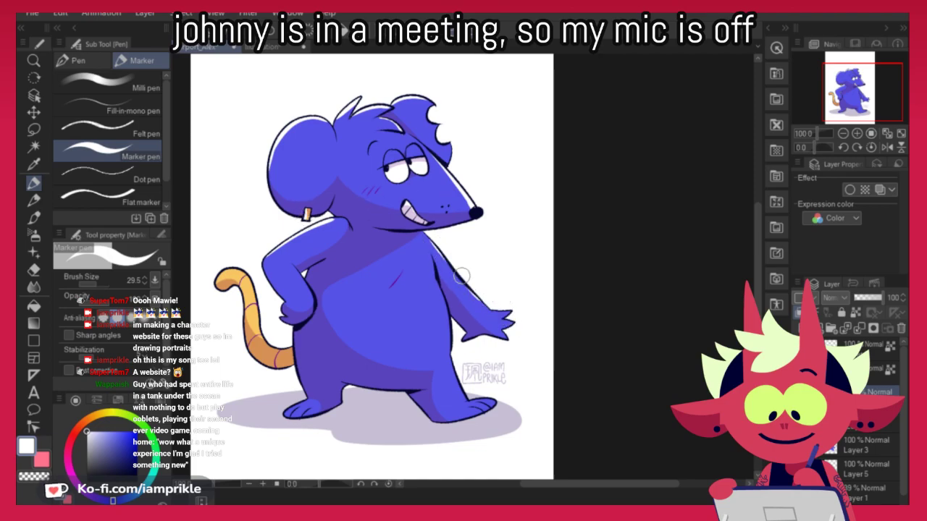
drag(438, 252, 498, 313)
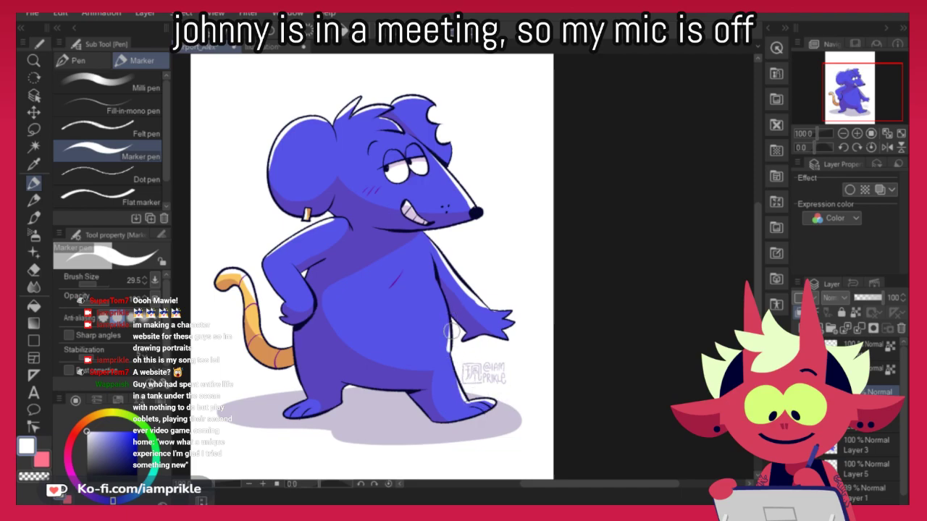
Refine the white highlight down the side of the mouse's body and add one beside the chest mark
drag(450, 343, 462, 379)
key(ctrl+z)
key(ctrl+z)
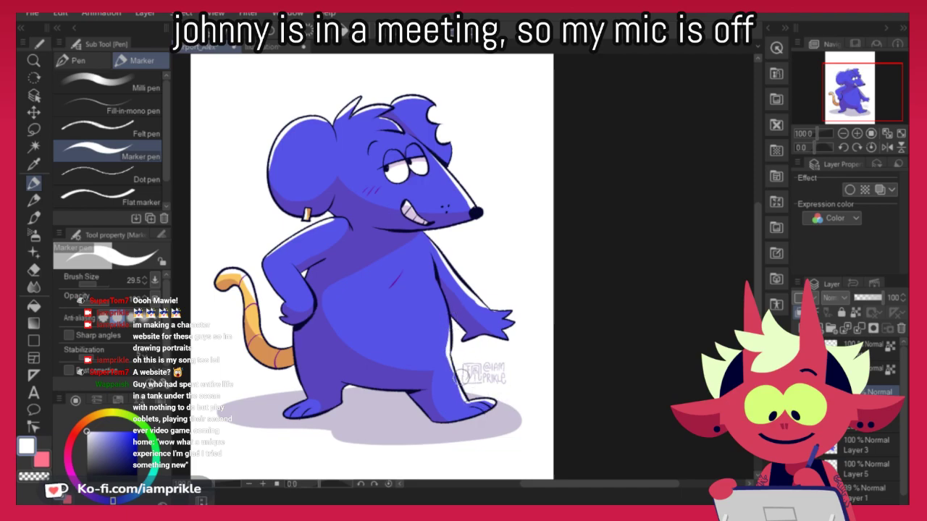
drag(666, 369, 650, 404)
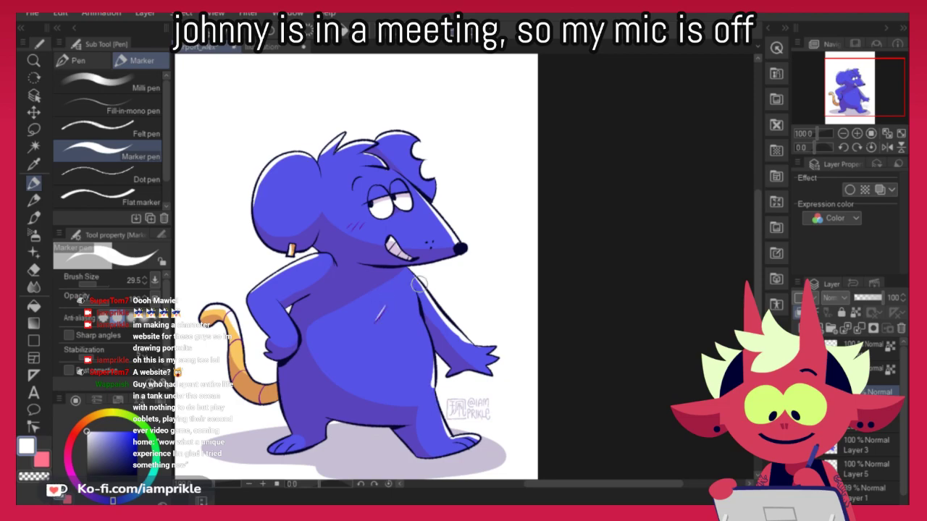
drag(386, 305, 375, 321)
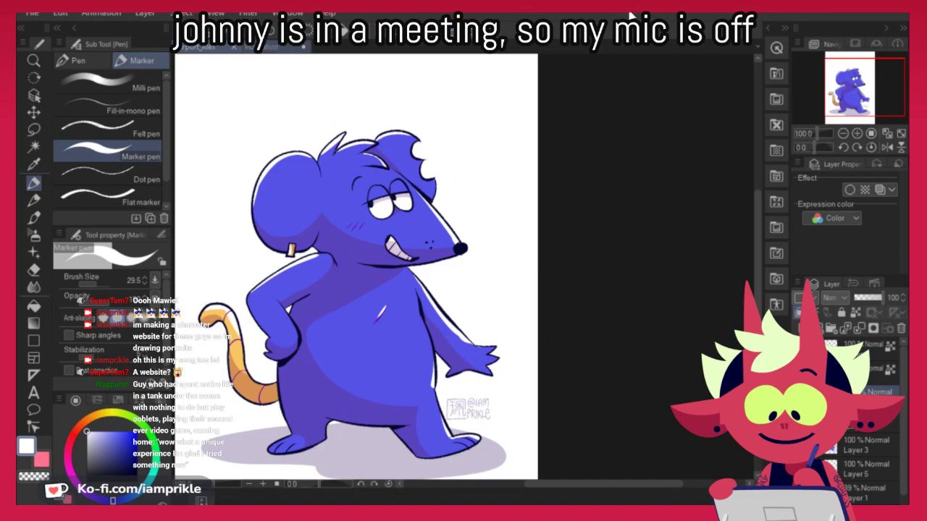
Return to the star creature drawing and paint white highlights along one edge of both head points
click(271, 48)
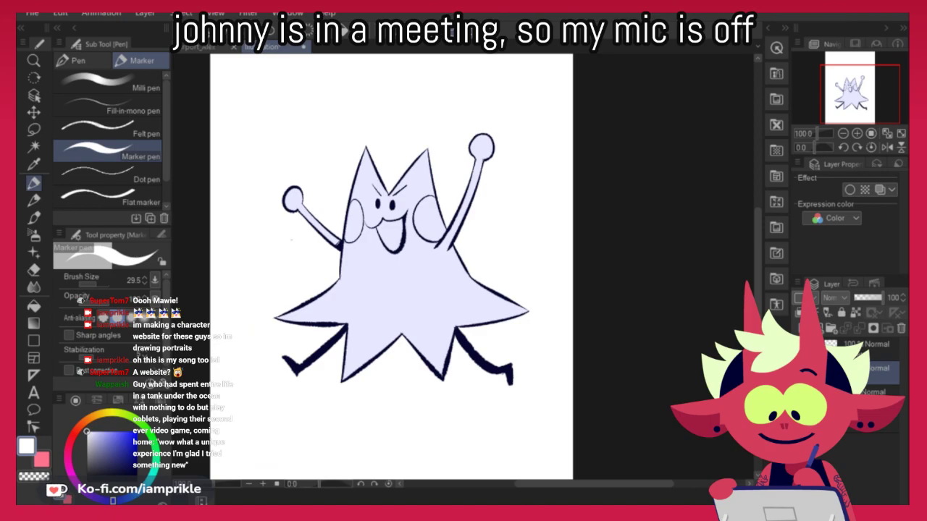
drag(371, 149, 342, 279)
key(ctrl+z)
key(ctrl+z)
drag(372, 149, 345, 271)
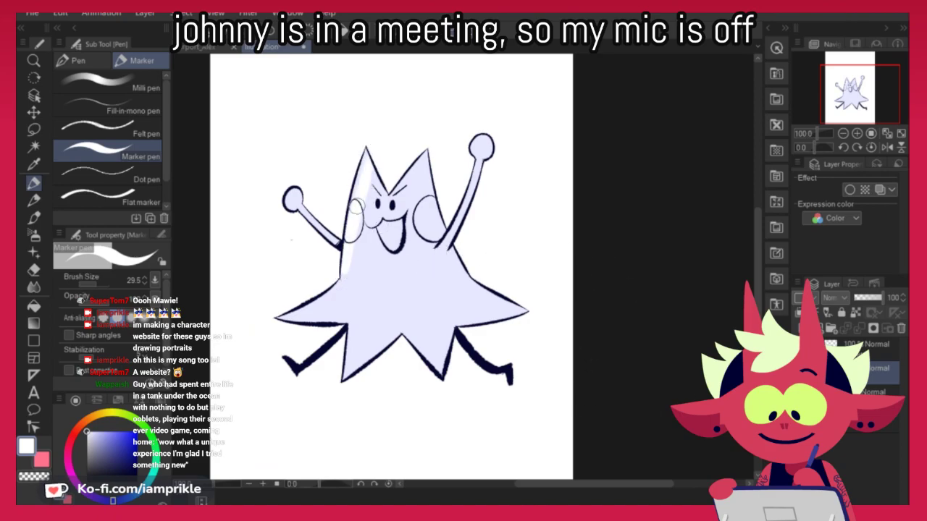
drag(352, 190, 366, 152)
mouse_move(394, 191)
mouse_down()
mouse_move(430, 152)
mouse_move(429, 164)
mouse_up()
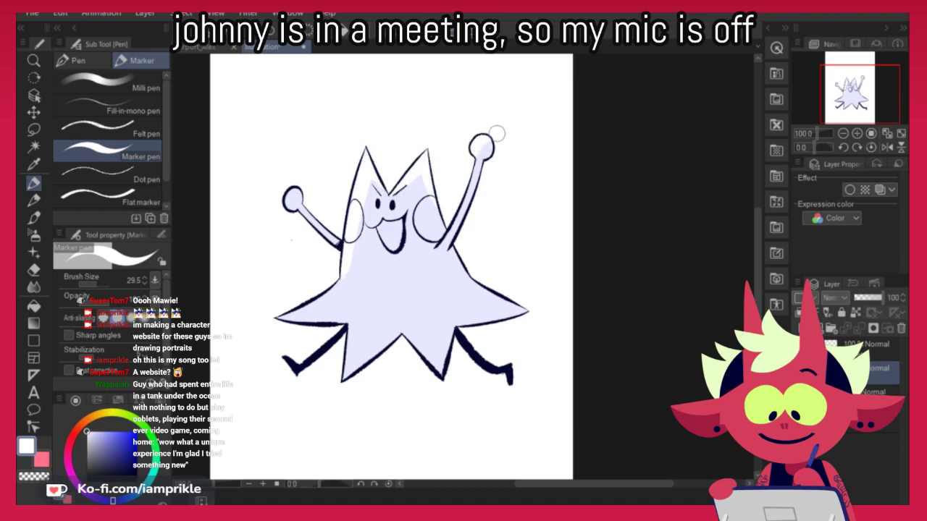
Paint white highlights on the creature's raised hands, the side point beneath the lower arm and the adjoining body edge
drag(300, 187, 291, 204)
drag(338, 282, 278, 319)
drag(324, 300, 307, 314)
mouse_move(345, 275)
mouse_down()
mouse_move(365, 306)
mouse_move(349, 384)
mouse_up()
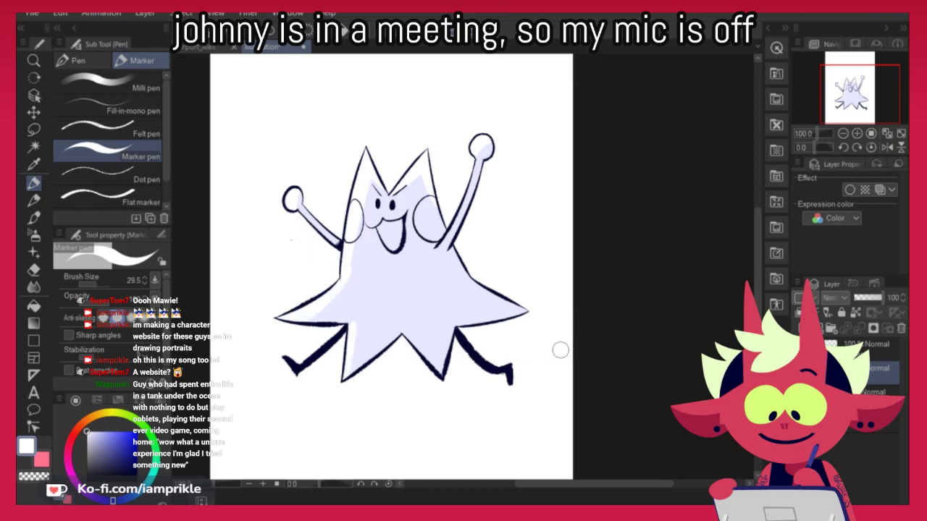
Widen the white highlight from the smaller cheek down the body to the side point, using white and the body lavender
drag(357, 218, 342, 289)
key(ctrl+z)
drag(357, 212, 310, 308)
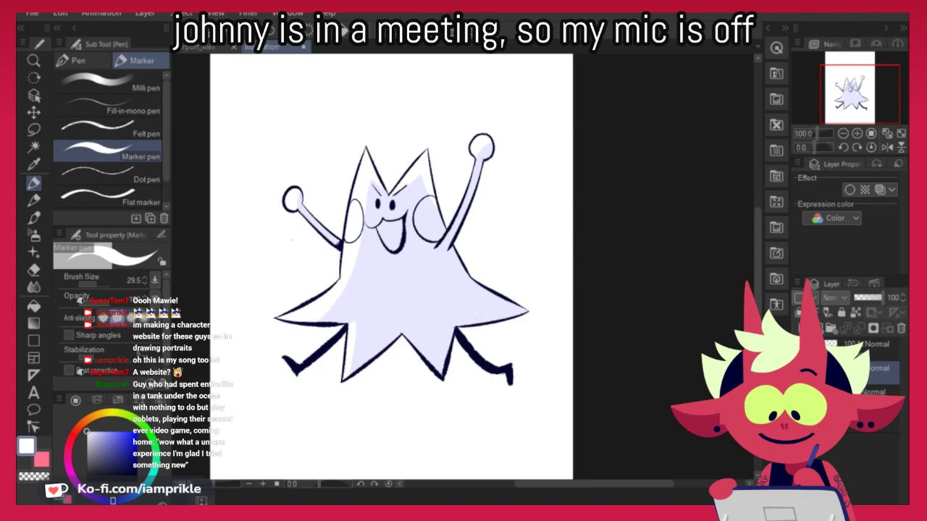
drag(359, 242, 345, 283)
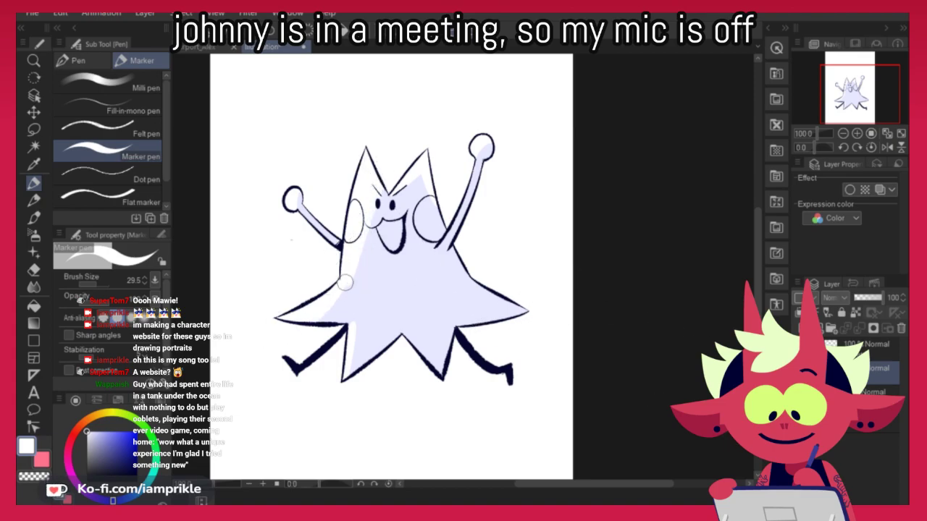
key(ctrl+z)
mouse_move(371, 217)
mouse_down()
mouse_move(376, 182)
mouse_move(320, 310)
mouse_up()
alt+click(371, 260)
key(ctrl+z)
drag(378, 182, 297, 323)
key(ctrl+z)
Lock the colour layer's transparent pixels and fill the creature's larger cheek with light orange
click(855, 313)
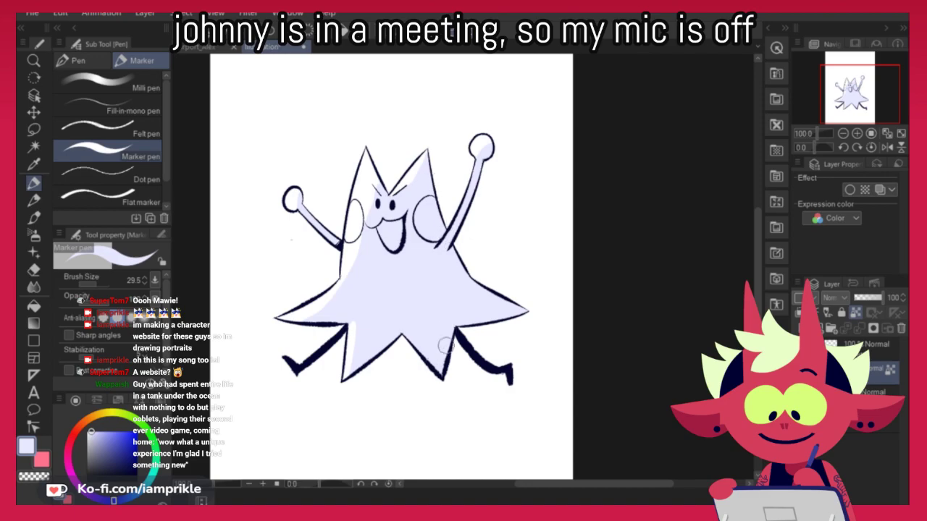
click(97, 415)
drag(130, 439, 124, 434)
drag(431, 204, 427, 212)
key(ctrl+z)
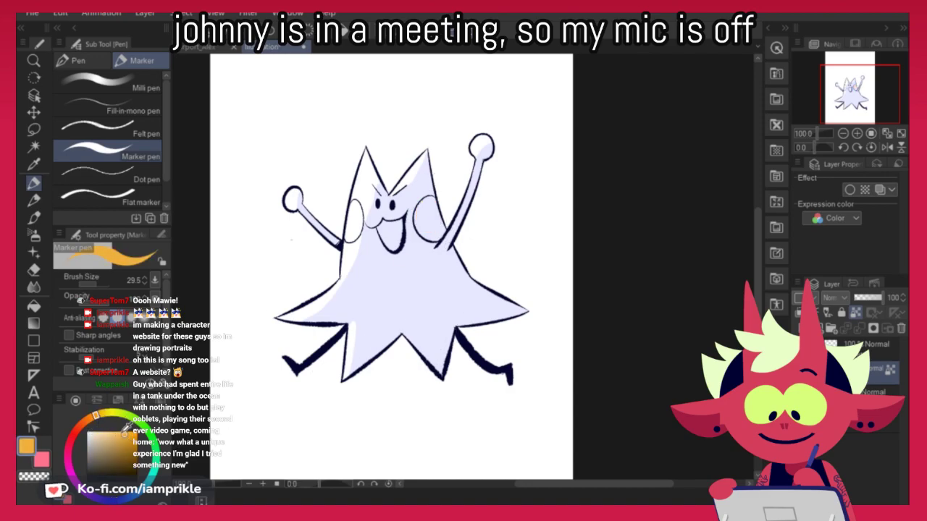
click(122, 431)
key(g)
click(429, 219)
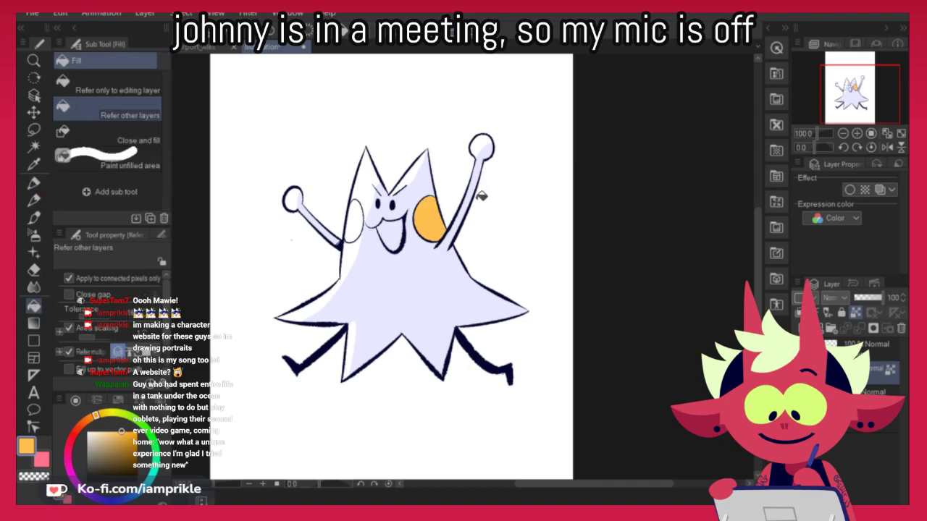
Fill the creature's smaller cheek with a lighter yellow
click(114, 432)
click(103, 412)
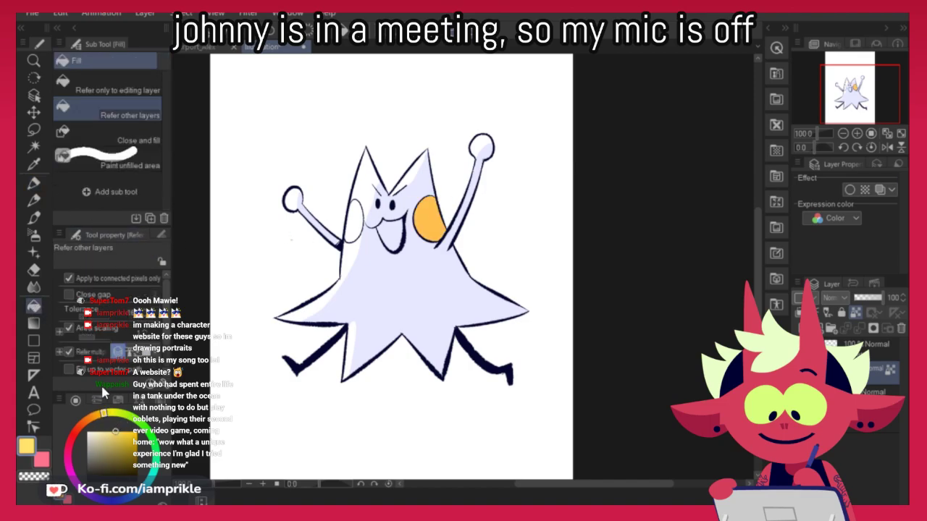
click(354, 217)
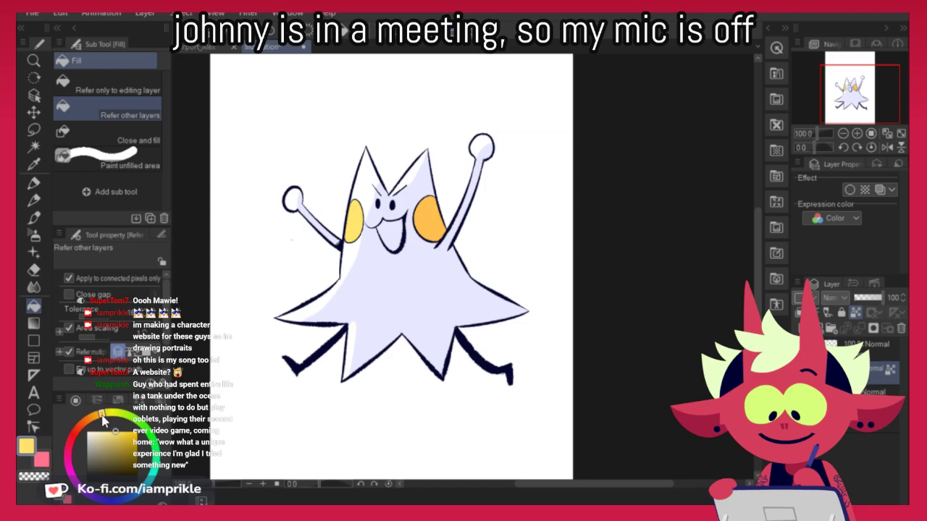
Fill the creature's open mouth with coral red
click(33, 184)
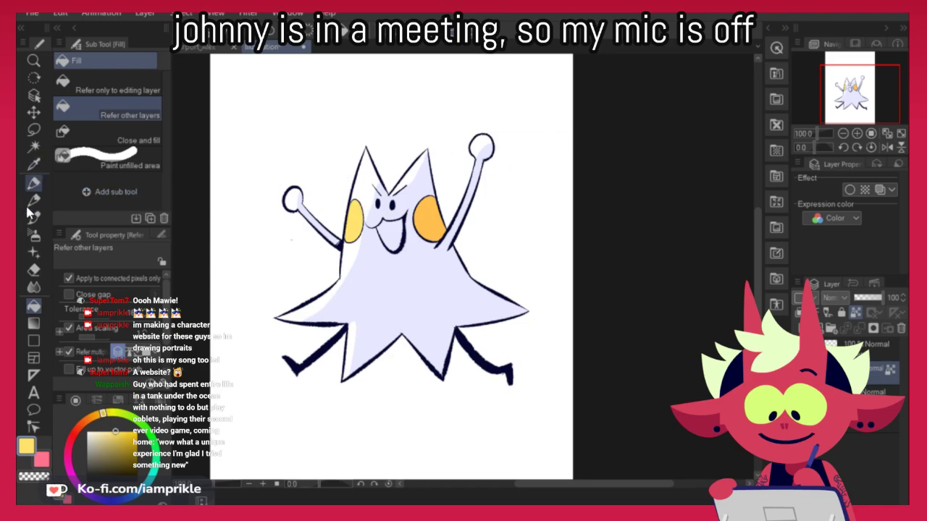
click(75, 432)
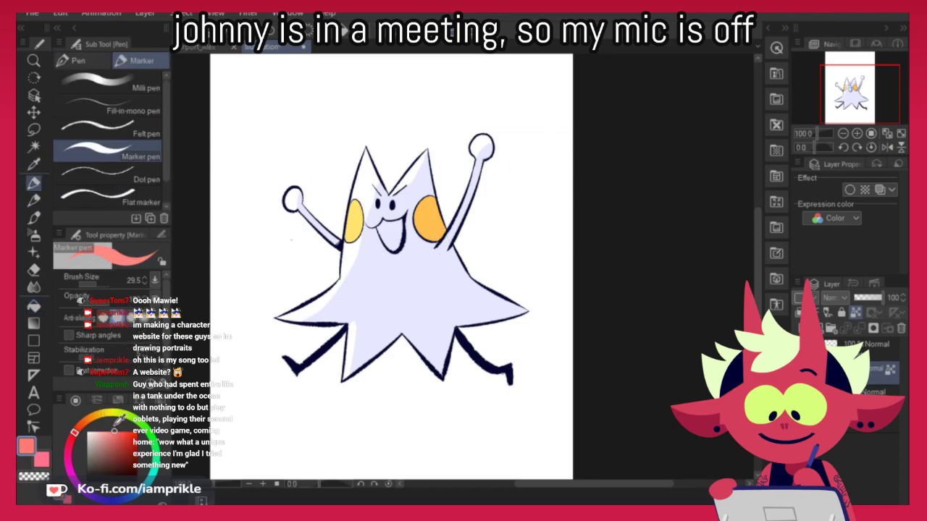
key(g)
click(396, 223)
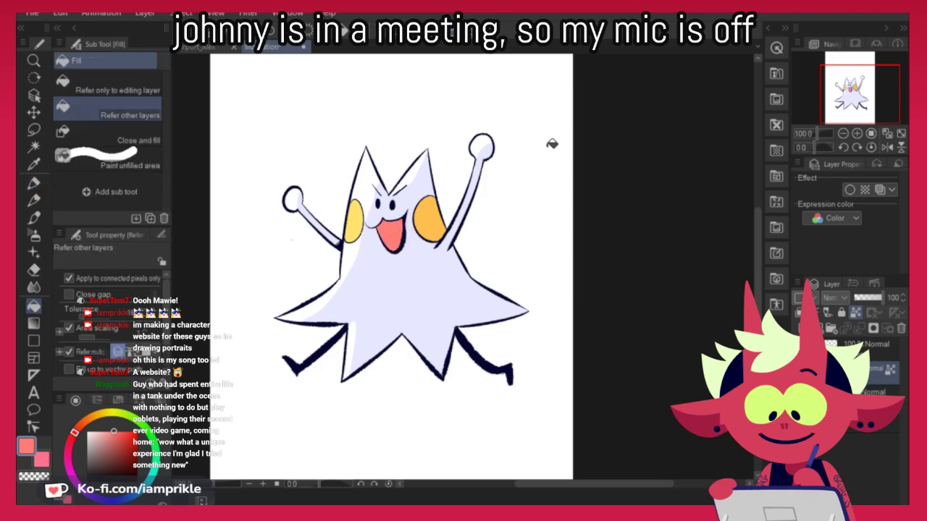
Refine the highlights on the higher raised hand and the lower body points, using white and the body lavender
click(33, 183)
alt+click(417, 272)
drag(488, 145, 481, 148)
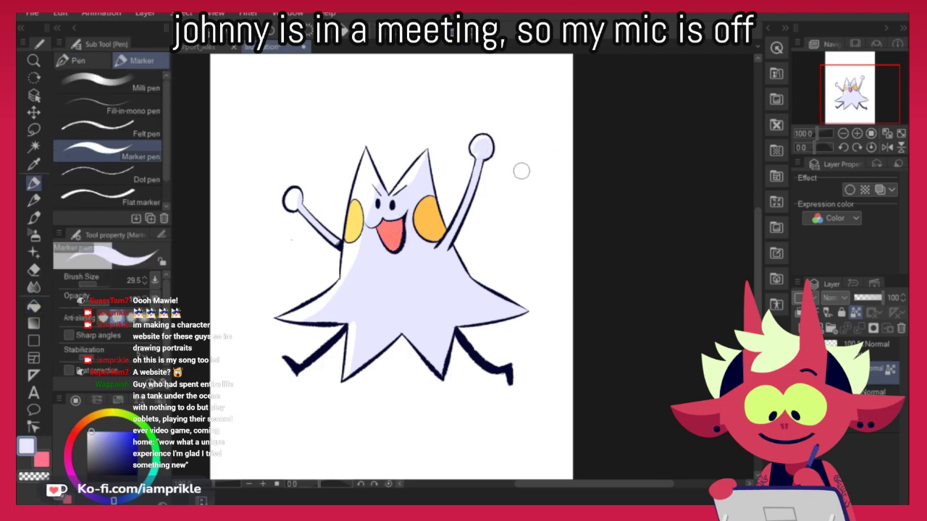
alt+click(480, 146)
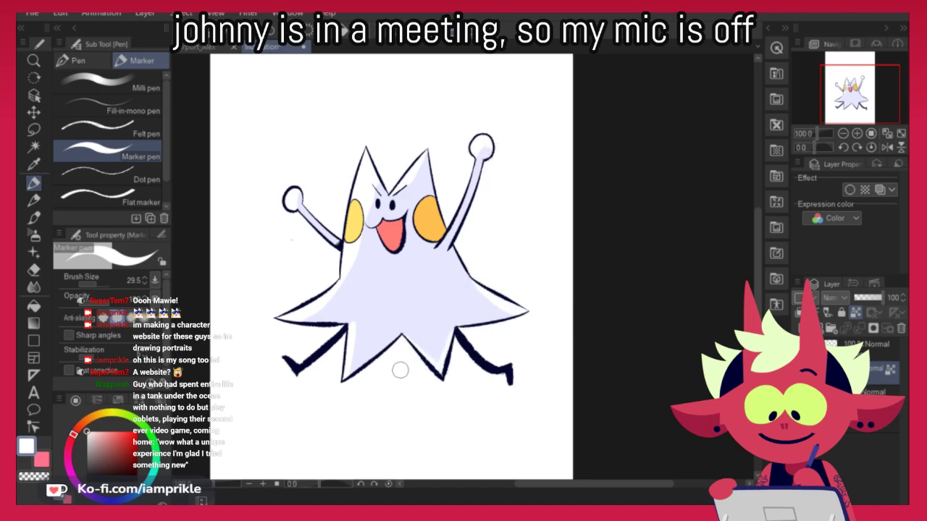
alt+click(374, 317)
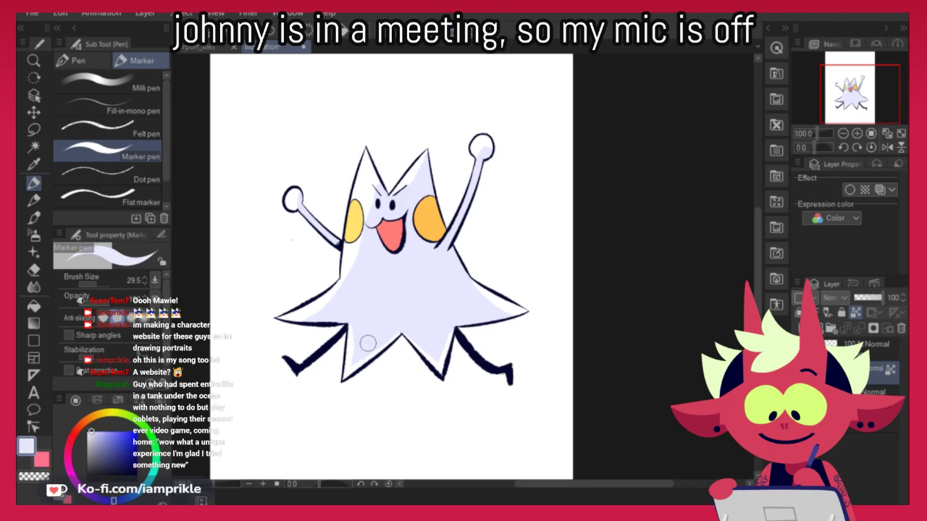
drag(577, 393, 564, 412)
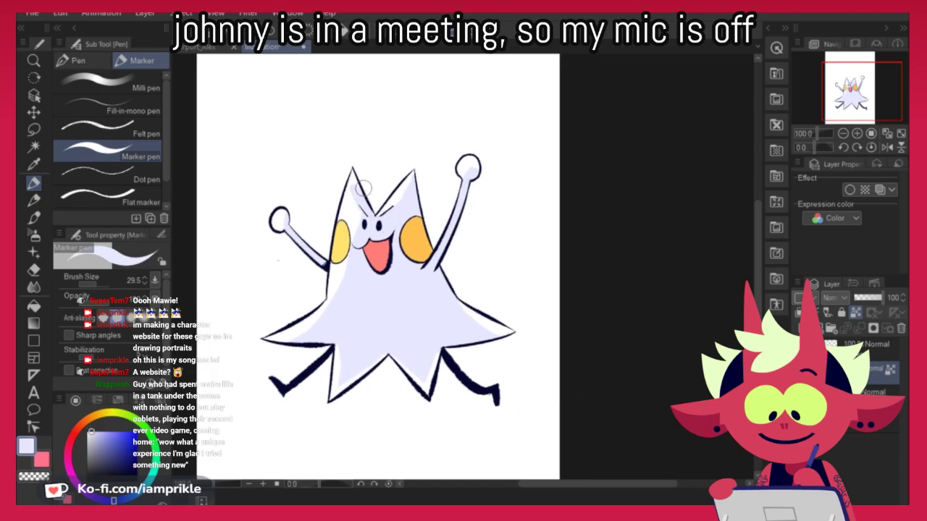
Try white highlights on the creature's face, snout and pointed ears, cleaning up their edges with the body lavender
alt+click(358, 205)
drag(362, 211, 364, 231)
drag(406, 188, 410, 185)
drag(378, 232, 380, 226)
drag(415, 184, 401, 204)
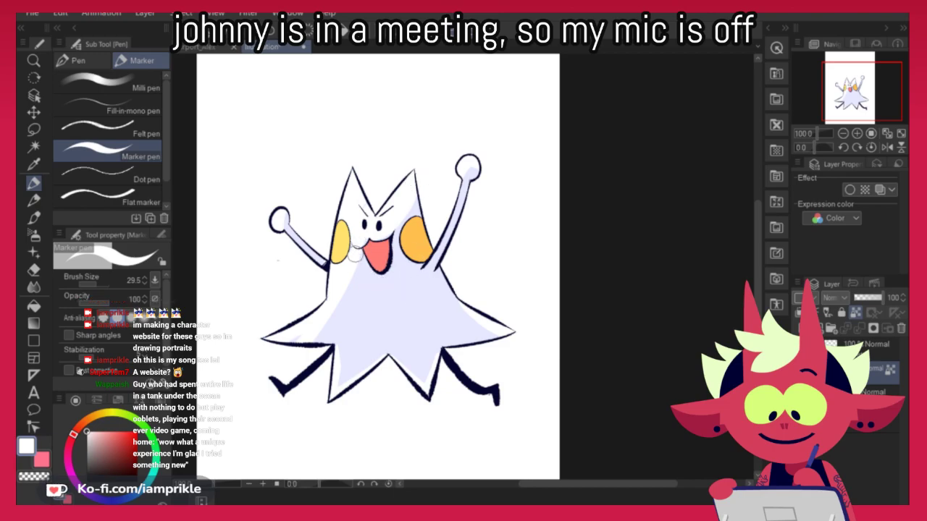
alt+click(361, 285)
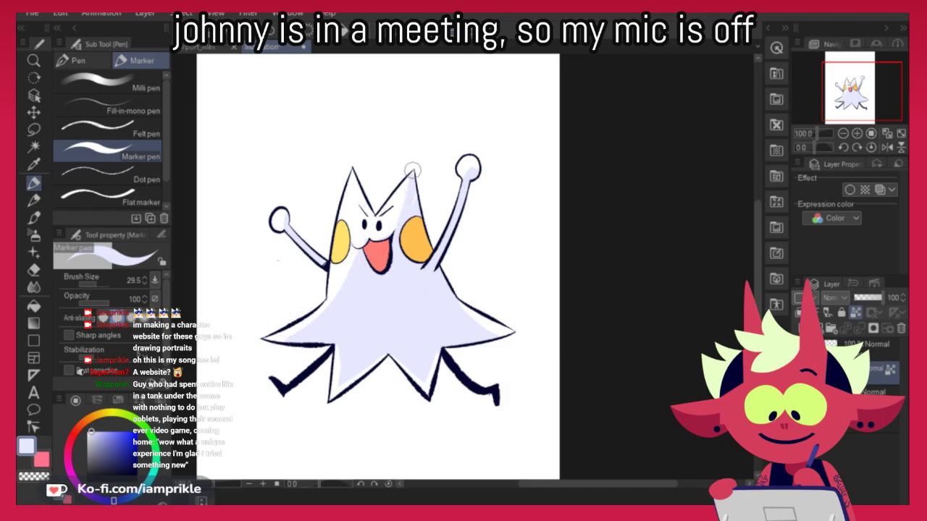
alt+click(364, 239)
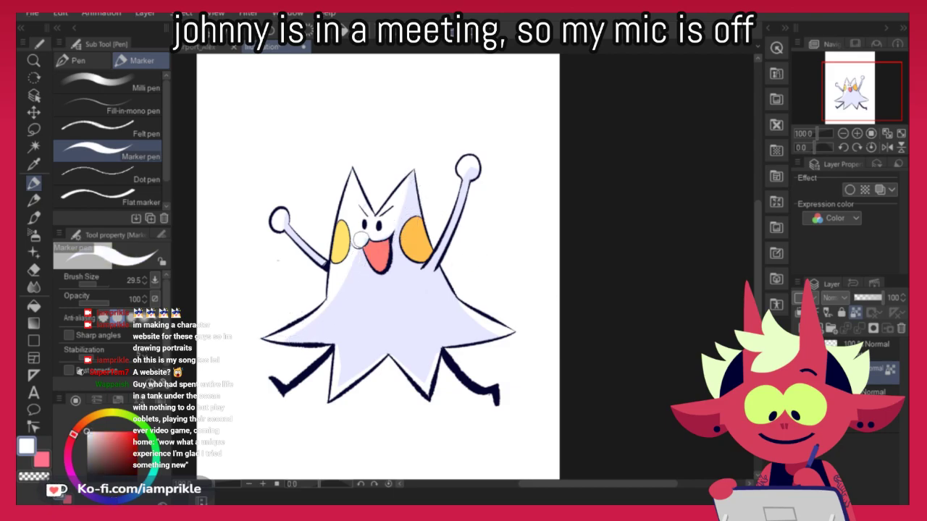
alt+click(381, 283)
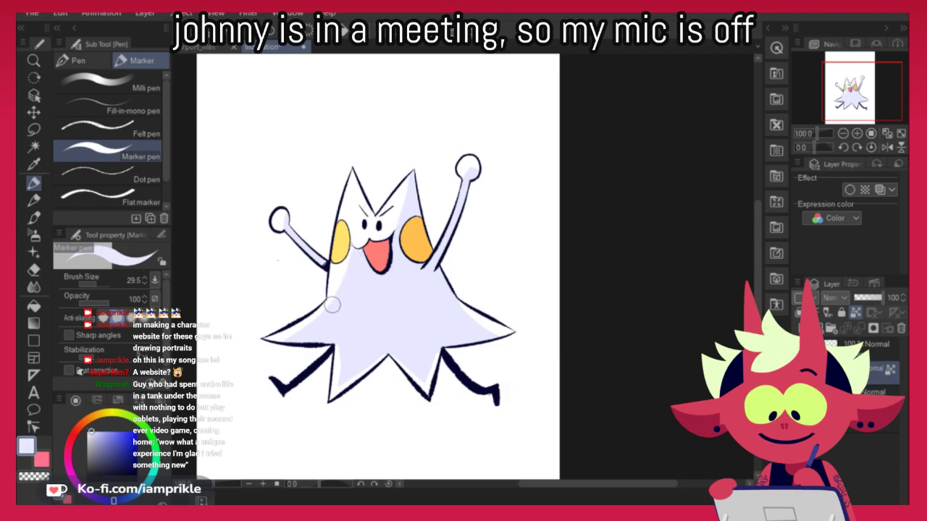
Try yellow highlights along the edges of both of the creature's cheeks, with white and lavender touch-ups around them
alt+click(349, 236)
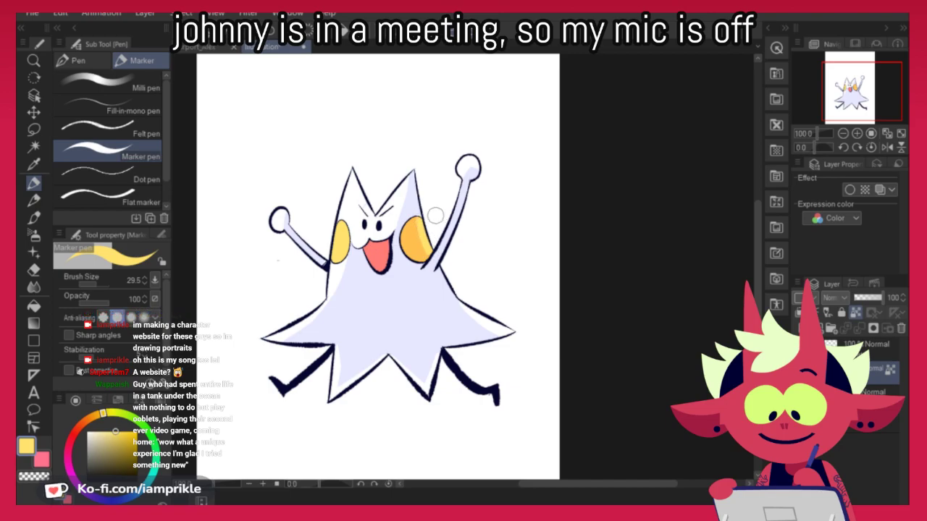
alt+click(434, 219)
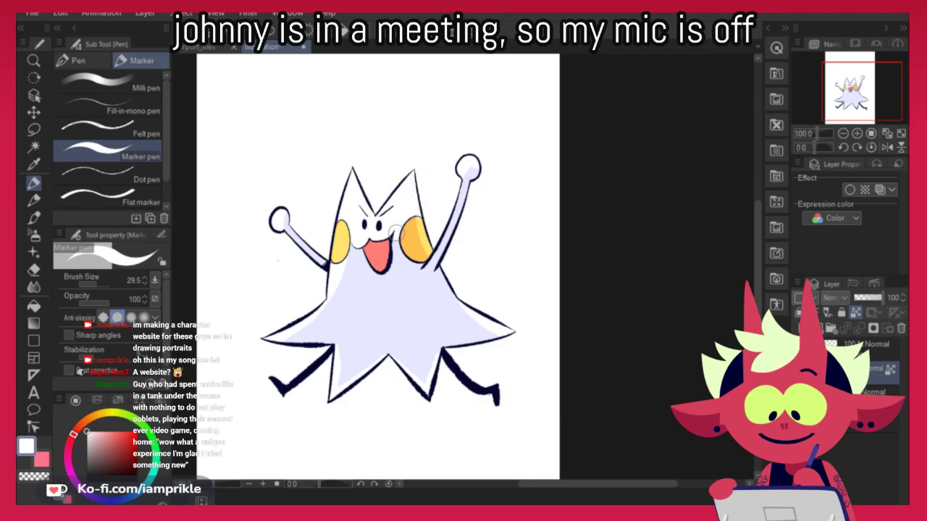
alt+click(425, 231)
drag(419, 221, 428, 245)
alt+click(426, 252)
drag(349, 248, 334, 260)
alt+click(352, 247)
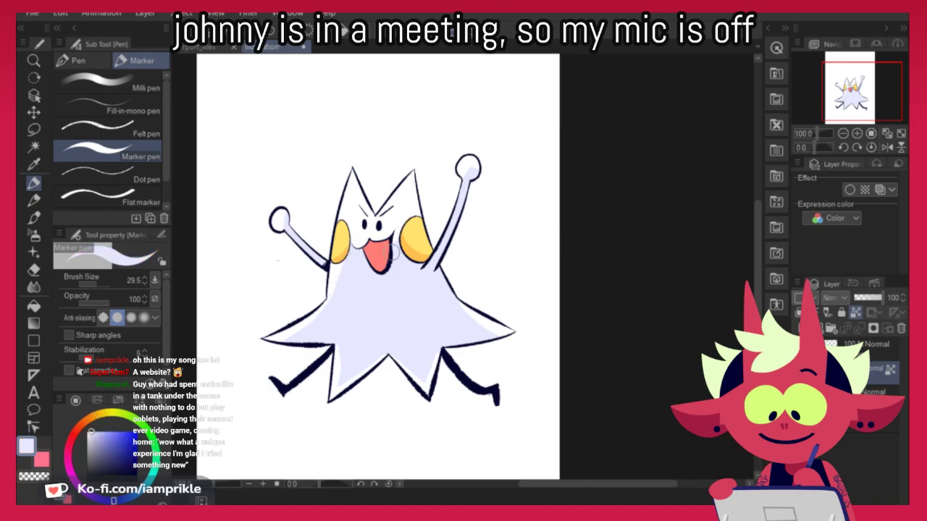
Undo the recent highlight strokes on the creature's face, ears and cheeks
alt+click(358, 239)
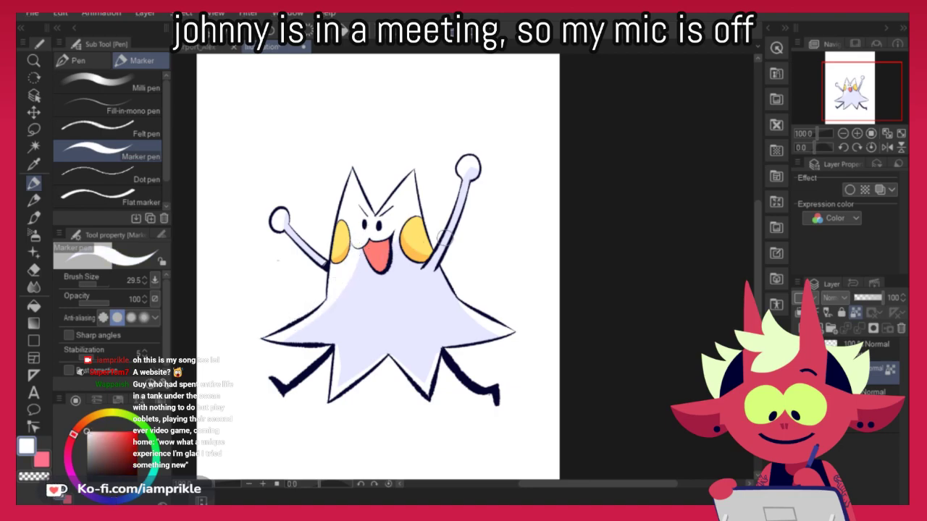
key(ctrl+z)
key(ctrl+z)
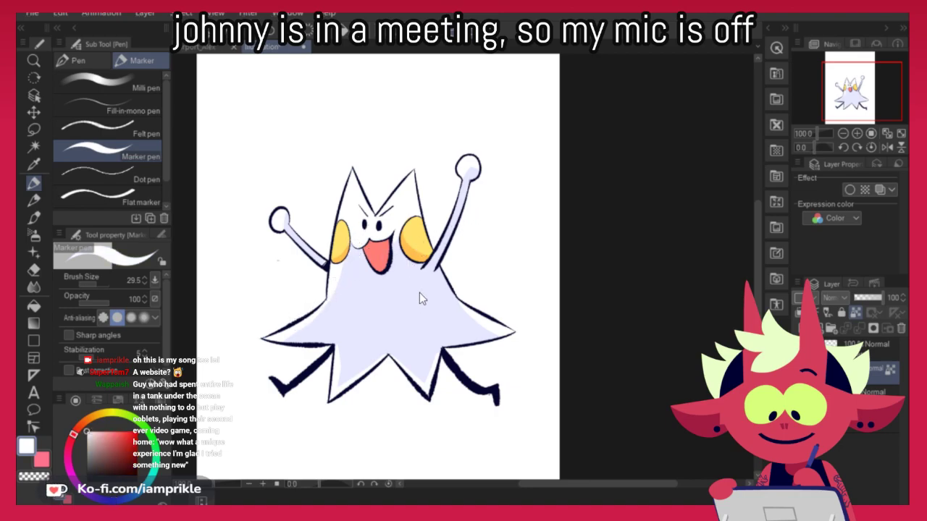
key(ctrl+z)
key(ctrl+z)
key(ctrl+z)
key(ctrl+z)
key(ctrl+z)
key(ctrl+z)
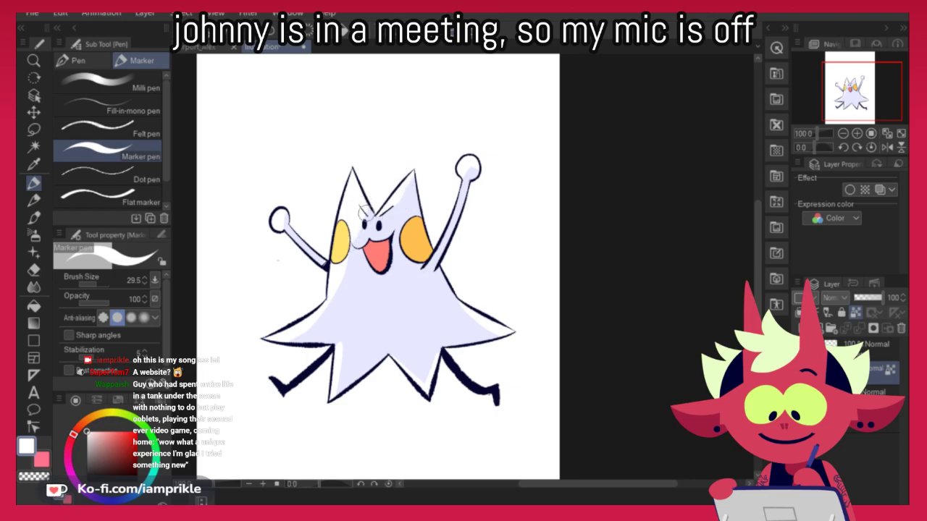
Pick up the mouse drawing's ground-shadow colour and paint a filled shadow in it beneath the creature, on the layer below its colours
drag(578, 438, 583, 414)
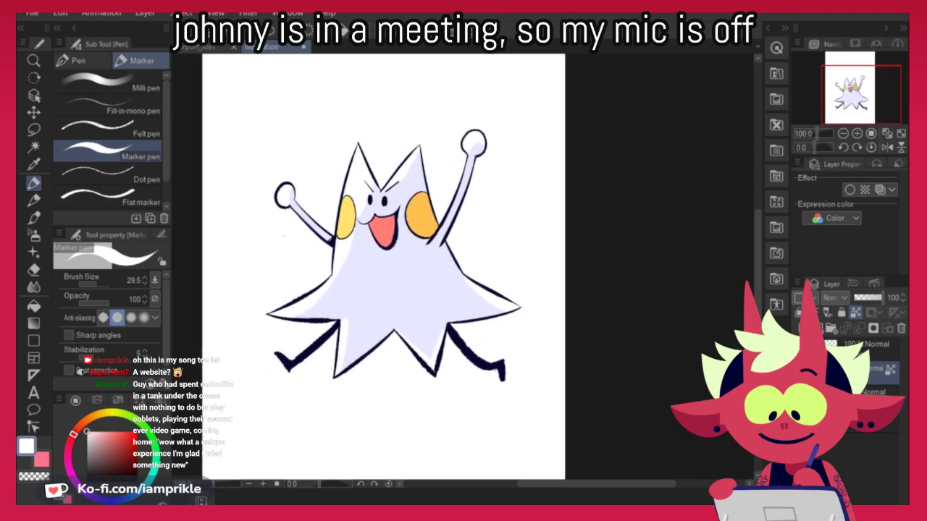
click(210, 48)
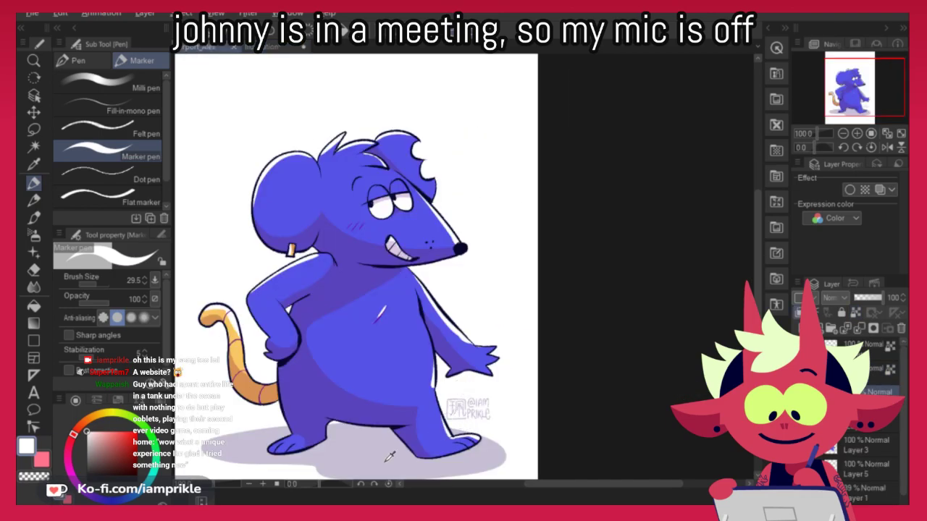
click(265, 50)
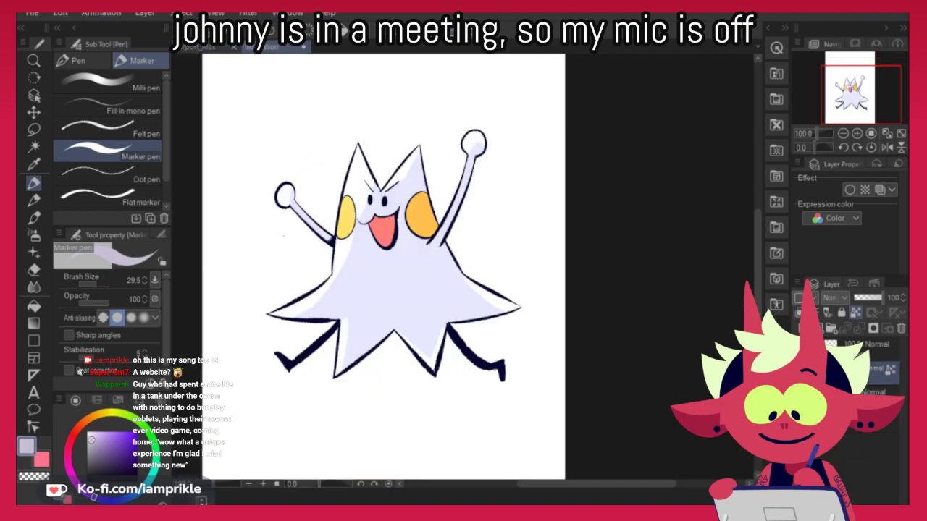
click(875, 392)
mouse_move(362, 393)
mouse_down()
mouse_move(509, 408)
mouse_move(369, 384)
mouse_move(338, 399)
mouse_up()
click(34, 309)
click(420, 409)
click(308, 407)
click(35, 184)
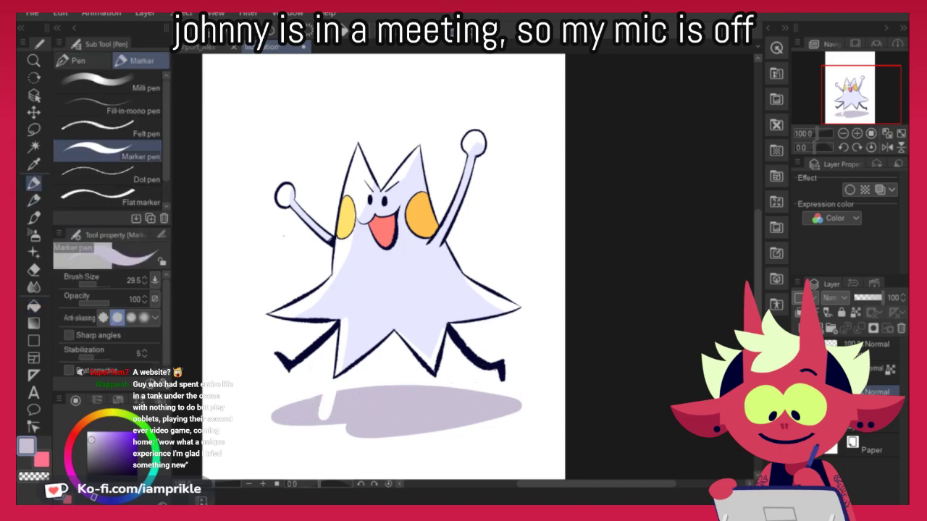
Erase the stray white stroke overlapping the ground shadow and move the shadow slightly closer to the creature's feet
key(e)
drag(314, 389, 338, 401)
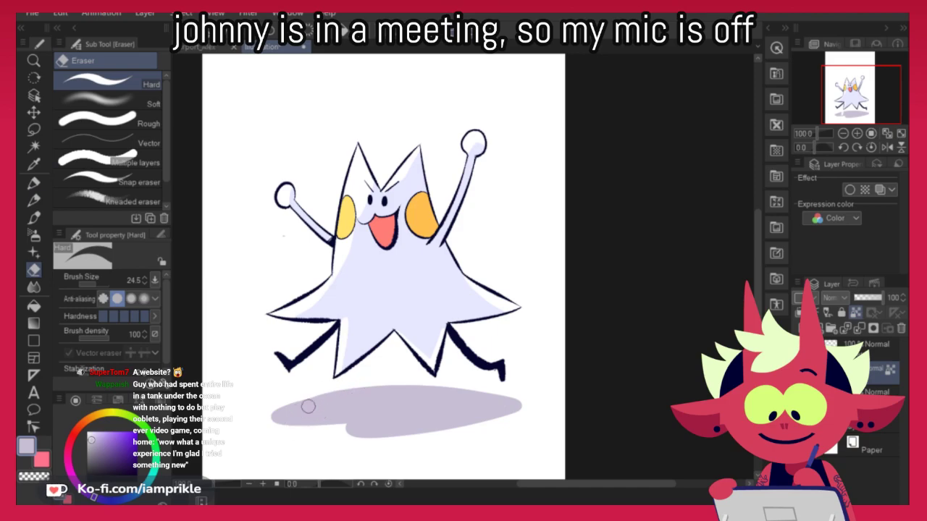
click(857, 431)
drag(868, 392, 844, 436)
click(801, 397)
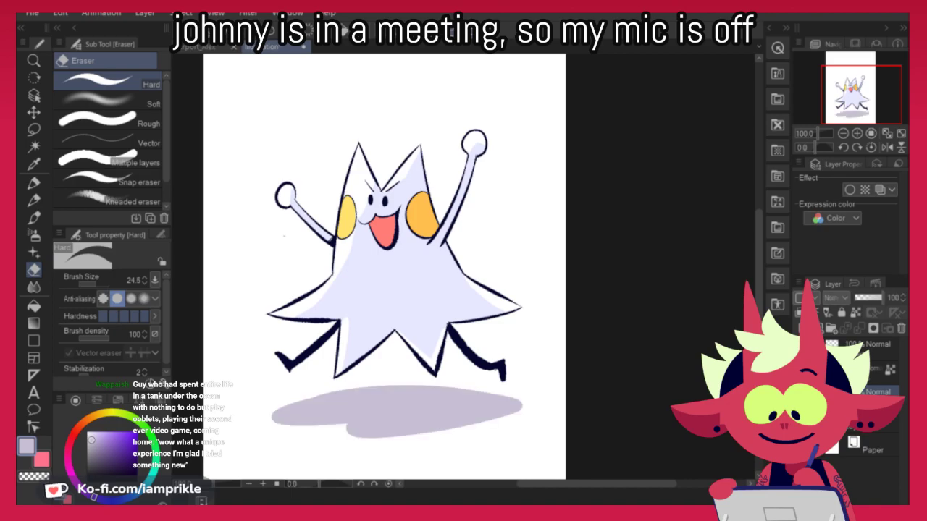
click(34, 116)
drag(441, 428, 448, 404)
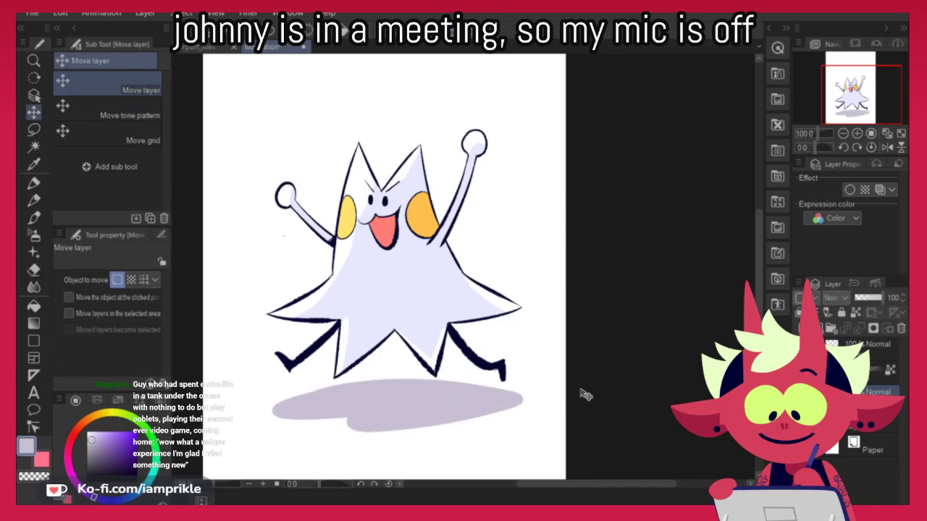
Copy the signature from the mouse drawing into the creature's drawing and place it beside the foot under its larger cheek
click(198, 48)
click(868, 352)
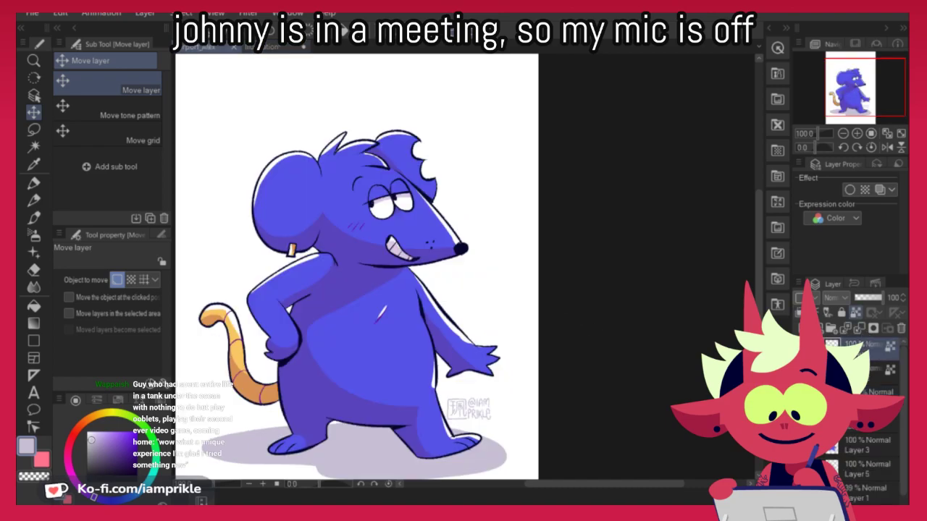
click(273, 46)
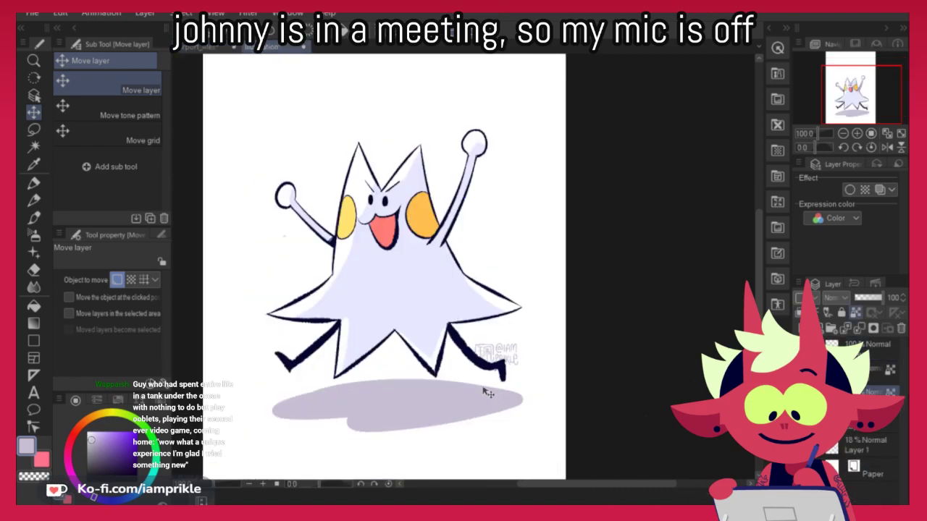
mouse_move(507, 352)
mouse_down()
mouse_move(486, 368)
mouse_move(283, 391)
mouse_move(526, 383)
mouse_move(541, 369)
mouse_up()
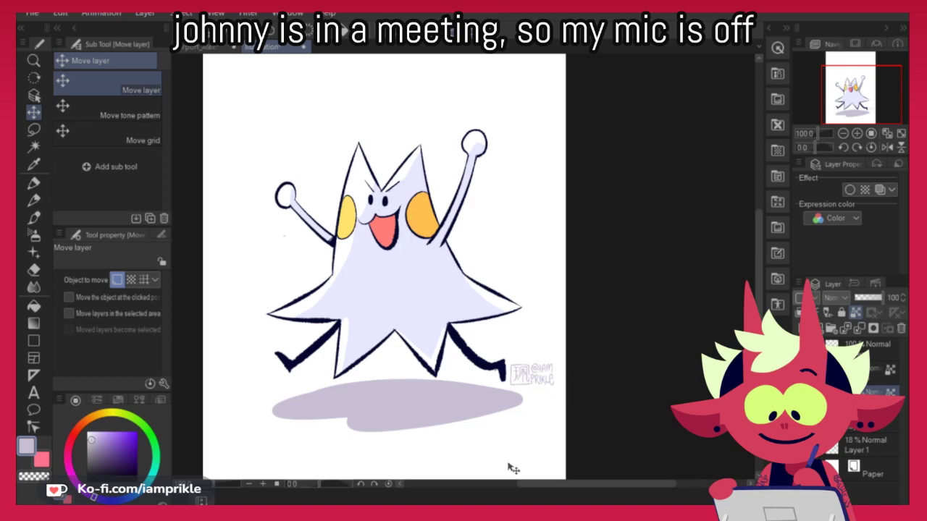
Select all the artwork layers together and shift the whole drawing slightly left and down on the canvas
click(872, 349)
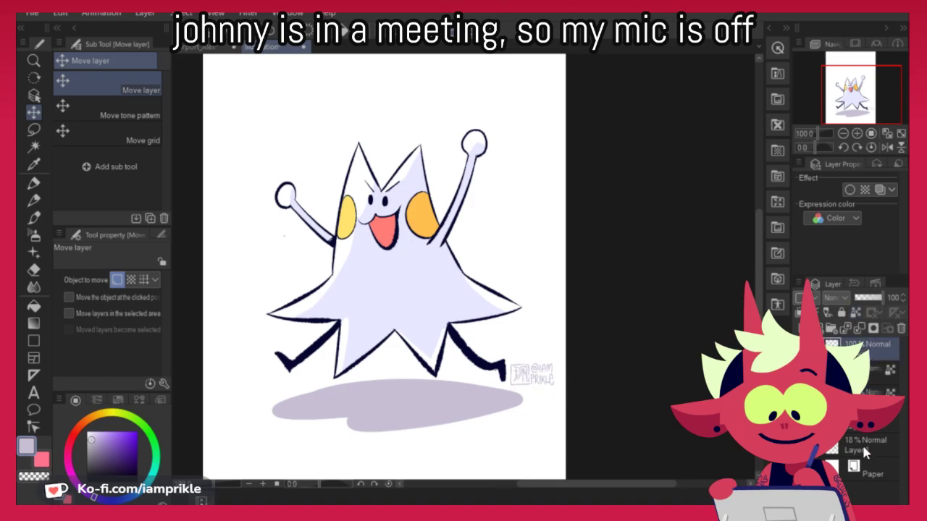
shift+click(884, 421)
mouse_move(474, 413)
mouse_down()
mouse_move(454, 417)
mouse_move(463, 417)
mouse_up()
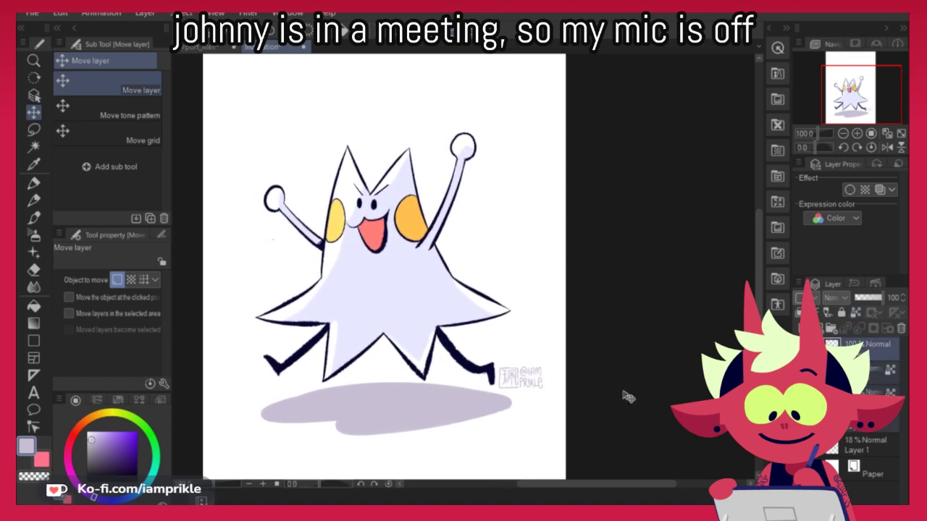
Move only the signature up so it sits just above the creature's outstretched leg
click(872, 349)
drag(528, 391, 495, 381)
key(ctrl+z)
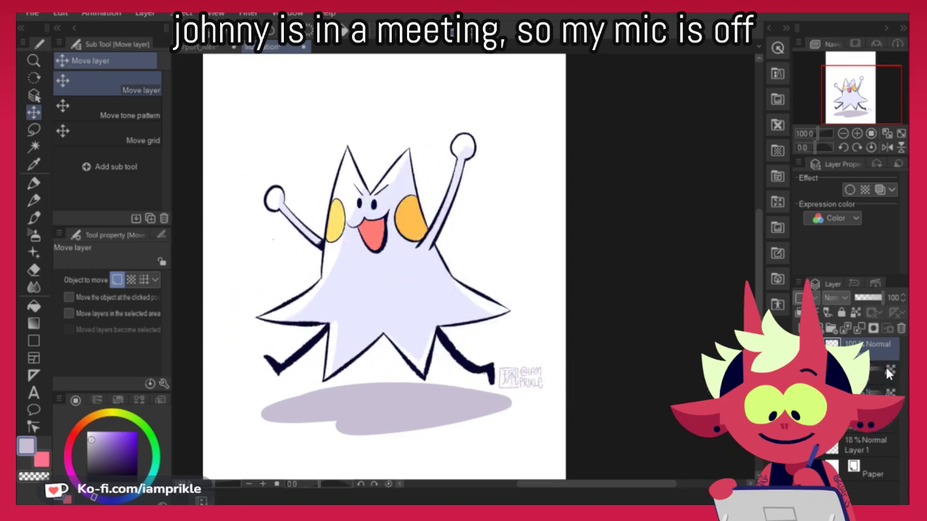
click(876, 391)
mouse_move(520, 379)
mouse_down()
mouse_move(264, 388)
mouse_move(283, 390)
mouse_move(310, 438)
mouse_move(491, 282)
mouse_move(498, 348)
mouse_move(484, 338)
mouse_up()
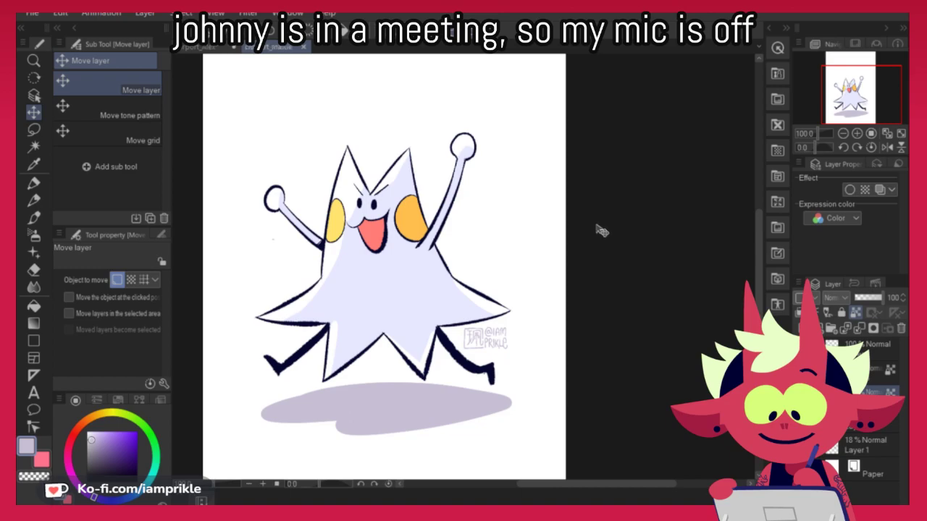
Create a new 650 × 950 px illustration canvas at resolution 72 with white paper
click(32, 13)
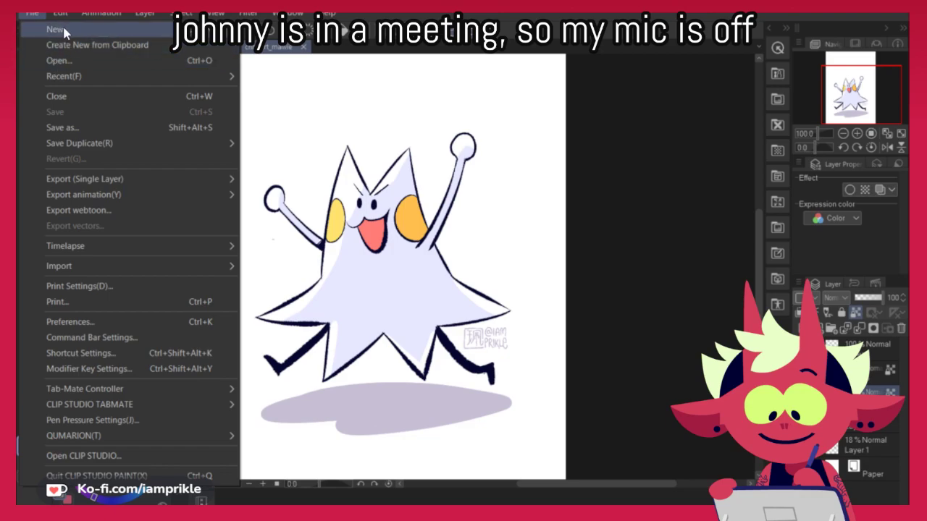
click(63, 29)
key(ctrl+n)
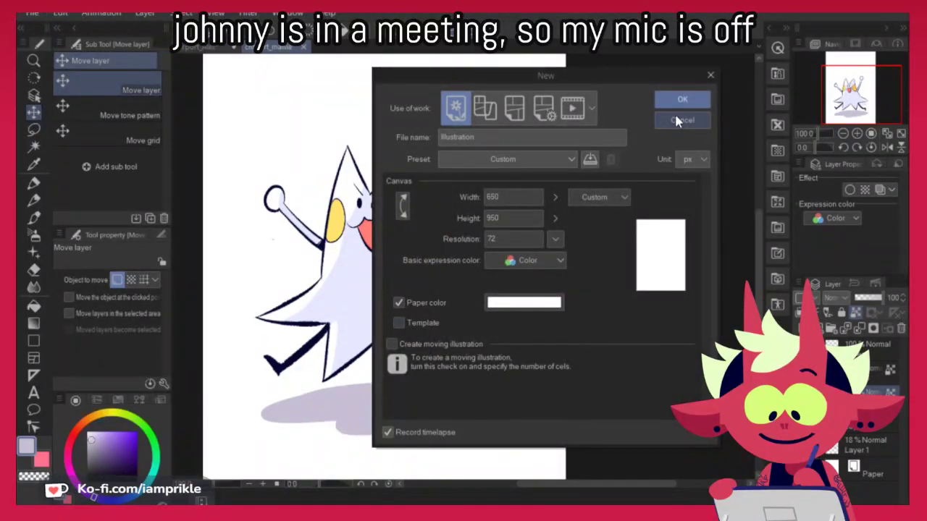
click(675, 100)
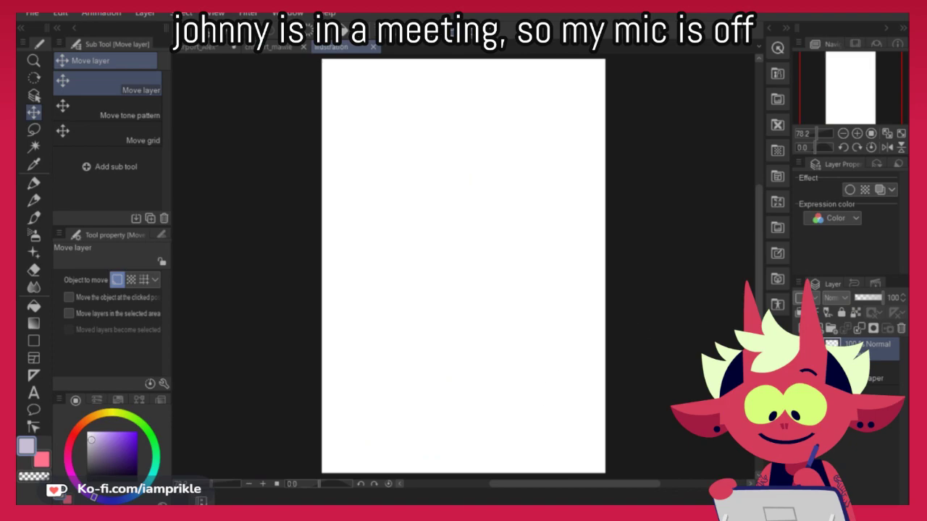
Sketch a round head guide in the upper part of the new canvas with a purple Lighter pencil at size 4.0
click(35, 201)
mouse_move(102, 453)
mouse_down()
mouse_move(117, 465)
mouse_move(115, 450)
mouse_up()
mouse_move(446, 169)
mouse_down()
mouse_move(412, 190)
mouse_move(479, 252)
mouse_move(482, 242)
mouse_move(390, 205)
mouse_up()
key(ctrl+z)
key(ctrl+z)
mouse_move(454, 158)
mouse_down()
mouse_move(445, 259)
mouse_move(478, 256)
mouse_up()
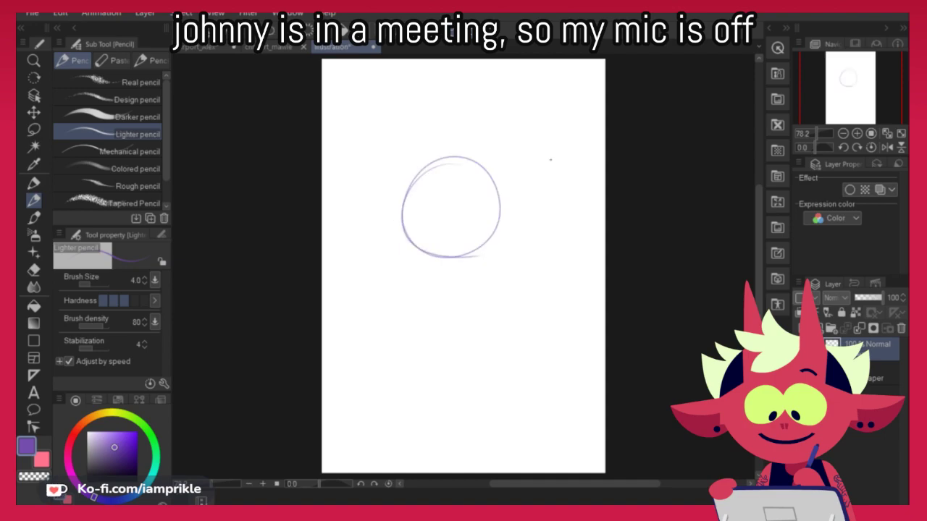
Sketch two tall pointed horns on top of the round head, redrawing them until their shape fits
scroll(519, 156, up, 1)
mouse_move(393, 199)
mouse_down()
mouse_move(422, 196)
mouse_move(395, 104)
mouse_move(392, 123)
mouse_up()
key(ctrl+z)
drag(457, 164, 447, 102)
key(ctrl+z)
key(ctrl+z)
mouse_move(396, 196)
mouse_down()
mouse_move(385, 129)
mouse_move(394, 172)
mouse_up()
drag(457, 176, 453, 140)
drag(451, 104, 486, 190)
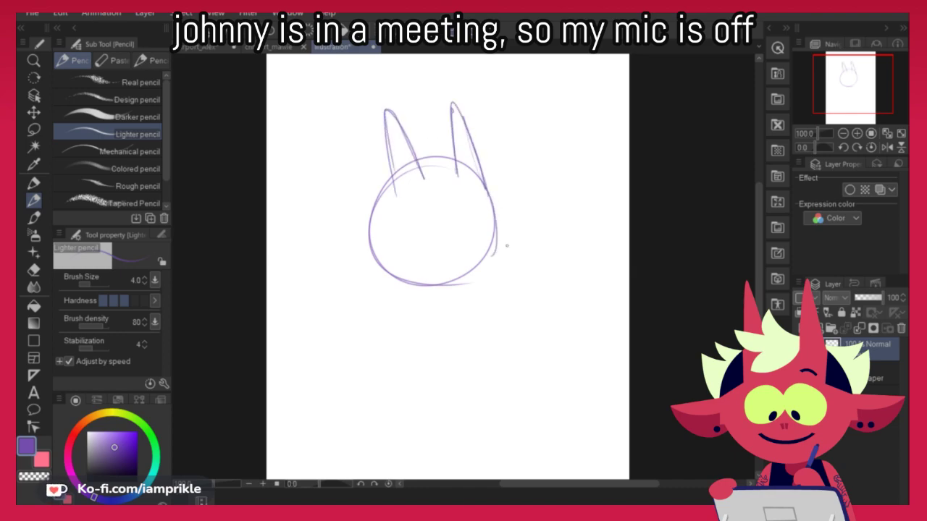
Rework the head's contour below the right horn and sketch a long pointed ear on the opposite side
key(ctrl+z)
mouse_move(496, 253)
mouse_down()
mouse_move(497, 271)
mouse_move(437, 265)
mouse_move(468, 276)
mouse_up()
key(ctrl+z)
drag(487, 192, 494, 257)
key(ctrl+z)
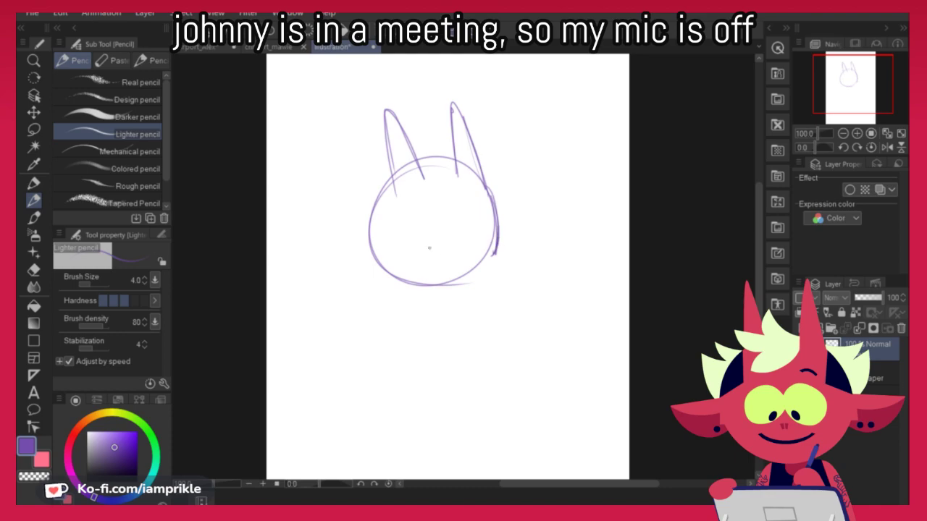
drag(391, 237, 394, 256)
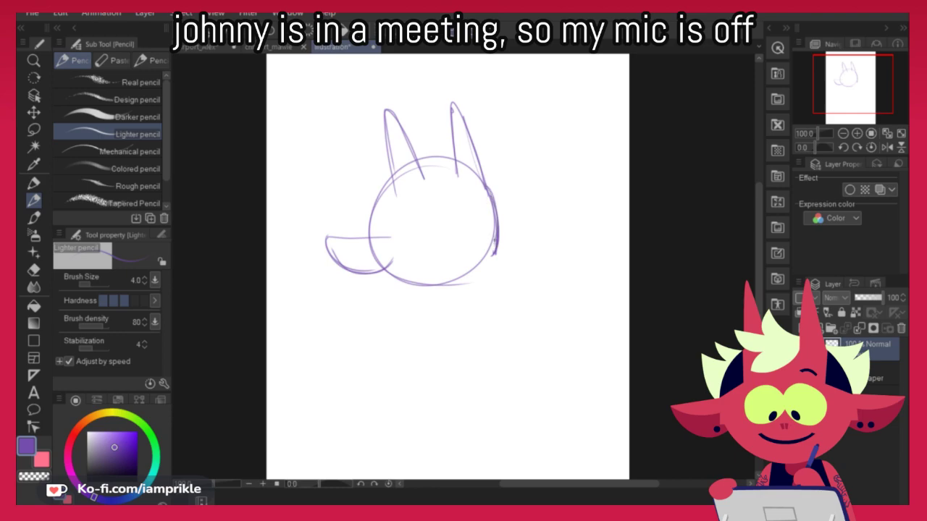
Sketch the open mouth with jagged teeth and two large round eyes with small pupils and nostril marks
mouse_move(514, 257)
mouse_down()
mouse_move(442, 264)
mouse_move(486, 275)
mouse_move(452, 283)
mouse_up()
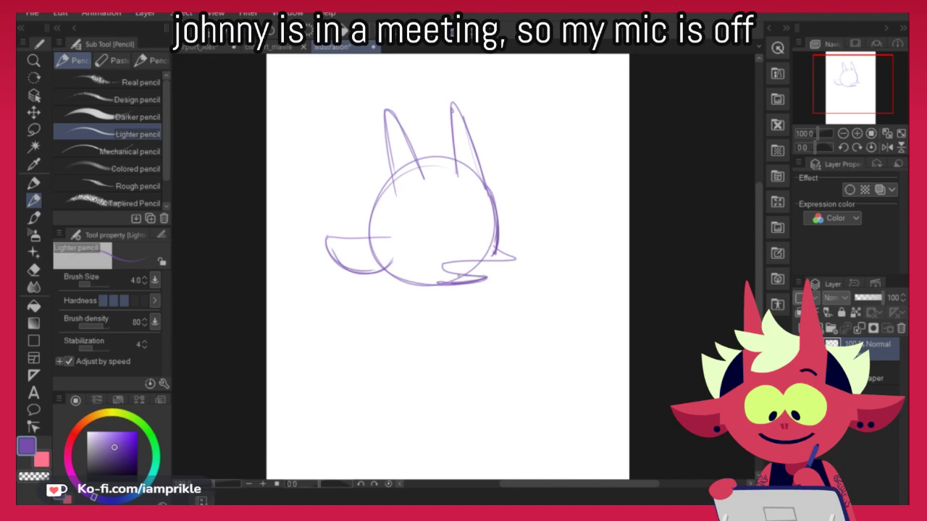
drag(440, 196, 446, 198)
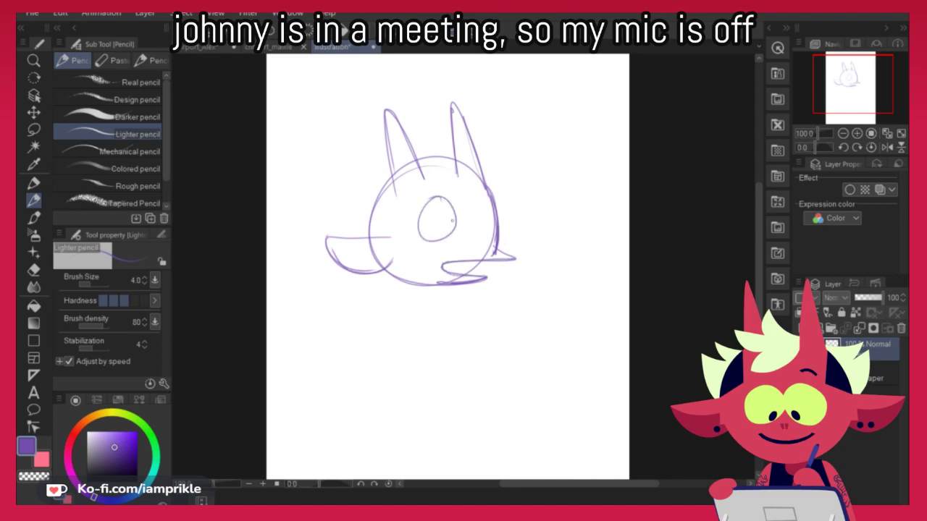
key(ctrl+z)
mouse_move(459, 232)
mouse_down()
mouse_move(474, 194)
mouse_move(452, 217)
mouse_move(464, 192)
mouse_up()
key(ctrl+z)
click(420, 219)
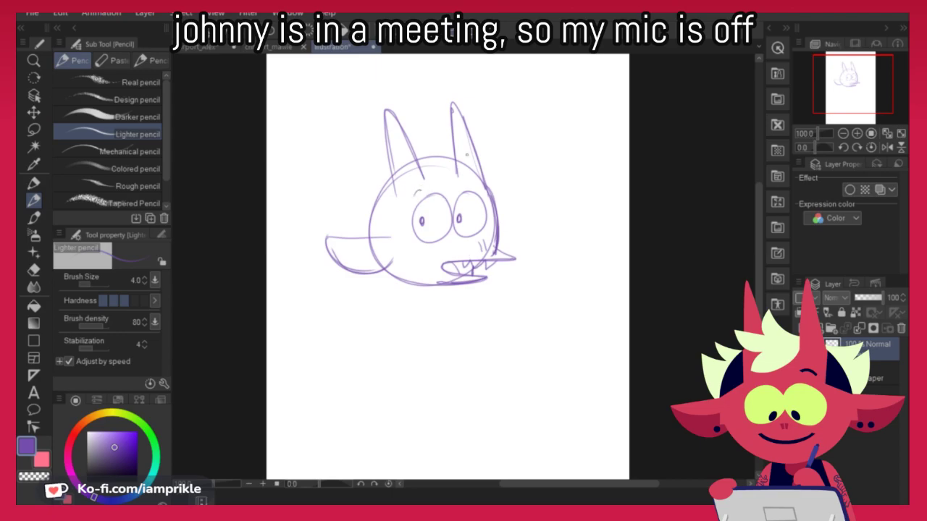
Sketch a spiky tuft of hair between and behind the horns, with a curved hairline across the forehead
mouse_move(415, 157)
mouse_down()
mouse_move(452, 132)
mouse_move(443, 144)
mouse_up()
key(ctrl+z)
key(ctrl+z)
key(ctrl+z)
drag(479, 137, 490, 151)
key(ctrl+z)
mouse_move(415, 153)
mouse_down()
mouse_move(451, 128)
mouse_move(472, 135)
mouse_move(425, 147)
mouse_move(447, 129)
mouse_move(490, 133)
mouse_move(497, 152)
mouse_up()
key(ctrl+z)
drag(422, 180, 495, 154)
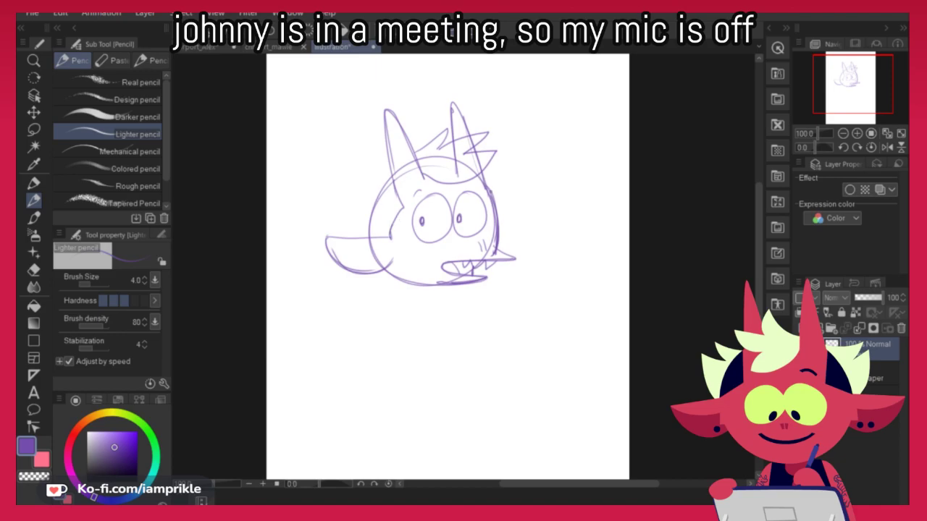
Sketch spiky hair tufts on both sides of the head, redrawing the one above the ear until its shape fits
drag(483, 175, 496, 226)
mouse_move(482, 169)
mouse_down()
mouse_move(514, 182)
mouse_move(495, 210)
mouse_up()
drag(351, 193, 324, 199)
drag(325, 200, 353, 226)
key(ctrl+z)
mouse_move(359, 192)
mouse_down()
mouse_move(319, 209)
mouse_move(356, 222)
mouse_up()
key(ctrl+z)
key(ctrl+z)
mouse_move(391, 167)
mouse_down()
mouse_move(338, 172)
mouse_move(367, 187)
mouse_move(328, 211)
mouse_up()
drag(328, 212, 357, 220)
key(ctrl+z)
key(ctrl+z)
key(ctrl+z)
drag(391, 165, 333, 197)
mouse_move(334, 199)
mouse_down()
mouse_move(358, 220)
mouse_move(325, 235)
mouse_up()
key(ctrl+z)
Reinforce the ear's upper edge and the jaw line, and add a small round earring on the earlobe
drag(393, 237, 327, 236)
mouse_move(328, 236)
mouse_down()
mouse_move(388, 236)
mouse_move(327, 236)
mouse_up()
key(ctrl+z)
key(ctrl+z)
mouse_move(391, 237)
mouse_down()
mouse_move(325, 236)
mouse_move(349, 271)
mouse_move(396, 256)
mouse_up()
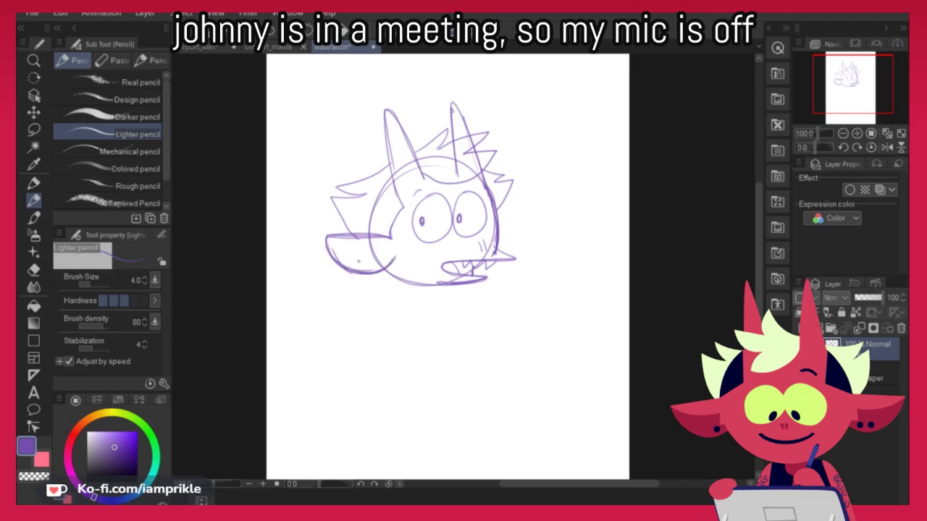
key(ctrl+z)
mouse_move(378, 258)
mouse_down()
mouse_move(371, 265)
mouse_move(442, 280)
mouse_up()
key(ctrl+z)
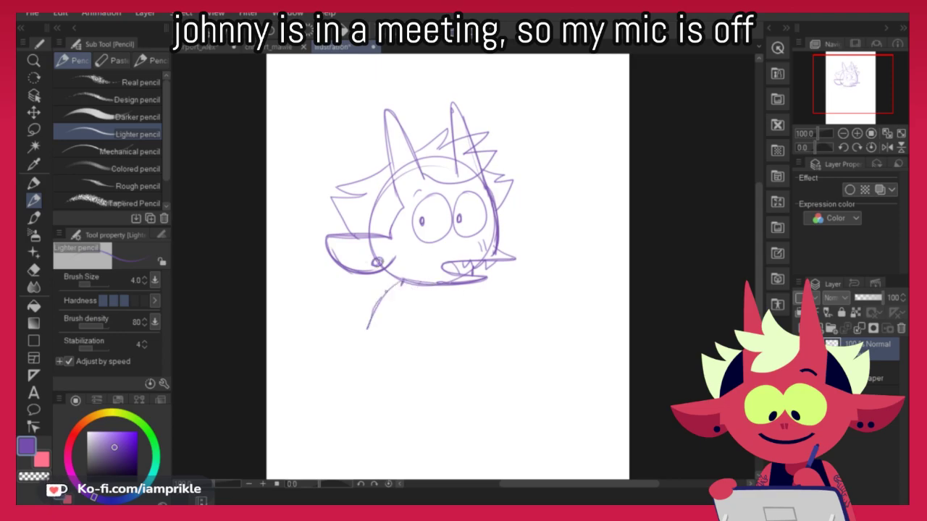
Sketch the torso below the head with a curved back line and a straighter chest line
drag(432, 292, 423, 355)
drag(387, 288, 356, 355)
drag(433, 304, 430, 361)
mouse_move(351, 365)
mouse_down()
mouse_move(378, 381)
mouse_move(373, 428)
mouse_up()
key(ctrl+z)
key(ctrl+z)
mouse_move(386, 381)
mouse_down()
mouse_move(363, 433)
mouse_move(369, 415)
mouse_move(341, 435)
mouse_up()
drag(437, 430, 435, 401)
mouse_move(370, 383)
mouse_down()
mouse_move(340, 405)
mouse_move(350, 440)
mouse_up()
mouse_move(366, 407)
mouse_down()
mouse_move(350, 443)
mouse_move(383, 439)
mouse_up()
mouse_move(420, 353)
mouse_down()
mouse_move(424, 407)
mouse_move(432, 393)
mouse_up()
key(ctrl+z)
key(ctrl+z)
key(ctrl+z)
key(ctrl+z)
key(ctrl+z)
key(ctrl+z)
Sketch a hem across the waist, a bent back leg with its foot, and the lines of the front leg
drag(363, 332, 369, 375)
mouse_move(377, 338)
mouse_down()
mouse_move(379, 392)
mouse_move(360, 412)
mouse_up()
mouse_move(346, 412)
mouse_down()
mouse_move(381, 435)
mouse_move(356, 448)
mouse_up()
drag(378, 411, 383, 445)
mouse_move(414, 348)
mouse_down()
mouse_move(418, 398)
mouse_move(425, 396)
mouse_move(408, 385)
mouse_up()
key(ctrl+z)
key(ctrl+z)
key(ctrl+z)
drag(424, 343, 415, 398)
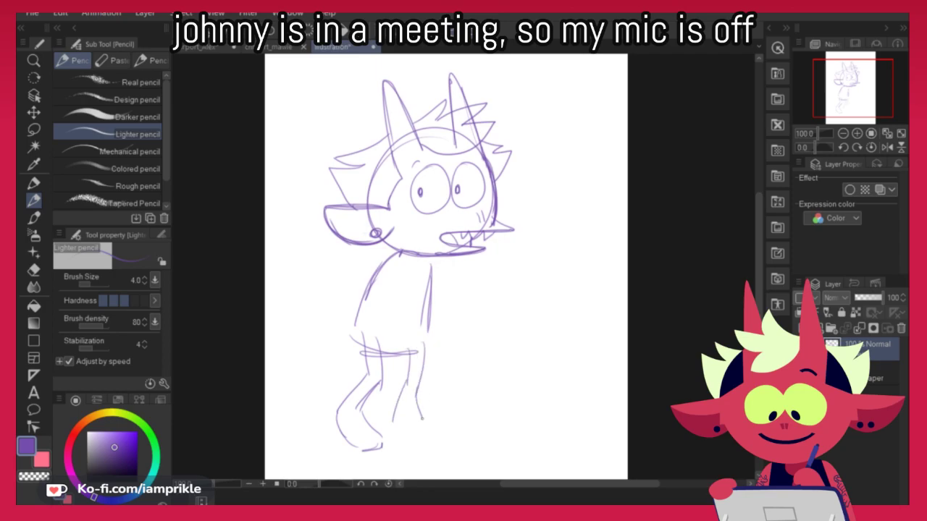
Rework the front leg and give it a rounded foot pointing in the facing direction
mouse_move(391, 436)
mouse_down()
mouse_move(425, 415)
mouse_move(396, 406)
mouse_up()
key(ctrl+z)
key(ctrl+z)
key(ctrl+z)
mouse_move(417, 390)
mouse_down()
mouse_move(395, 407)
mouse_move(417, 385)
mouse_move(415, 423)
mouse_move(387, 423)
mouse_move(420, 434)
mouse_move(409, 438)
mouse_move(438, 445)
mouse_up()
key(ctrl+z)
key(ctrl+z)
key(ctrl+z)
Sketch the near arm bent at the elbow across the torso, ending in a small hand with rounded fingers
mouse_move(385, 259)
mouse_down()
mouse_move(410, 279)
mouse_move(406, 307)
mouse_up()
key(ctrl+z)
key(ctrl+z)
drag(384, 261, 406, 287)
key(ctrl+z)
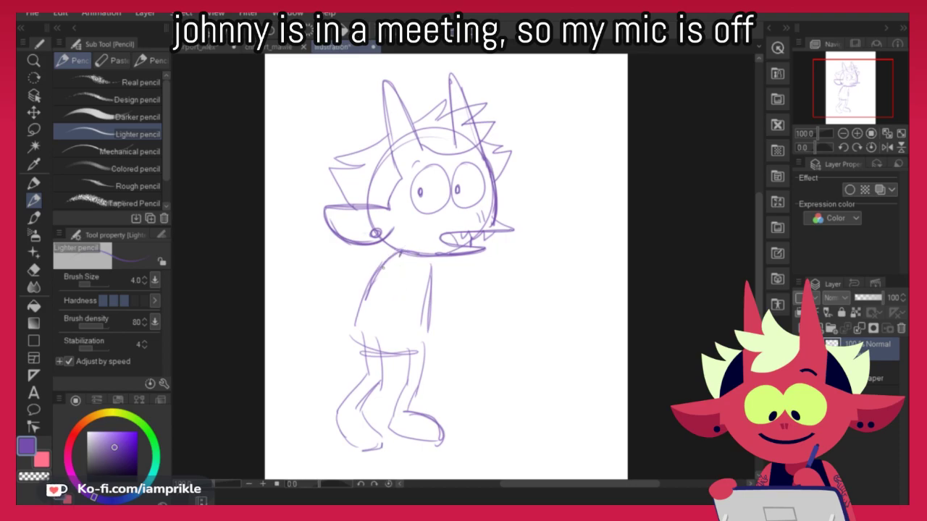
key(ctrl+z)
mouse_move(406, 268)
mouse_down()
mouse_move(399, 300)
mouse_move(406, 255)
mouse_move(394, 310)
mouse_up()
key(ctrl+z)
key(ctrl+z)
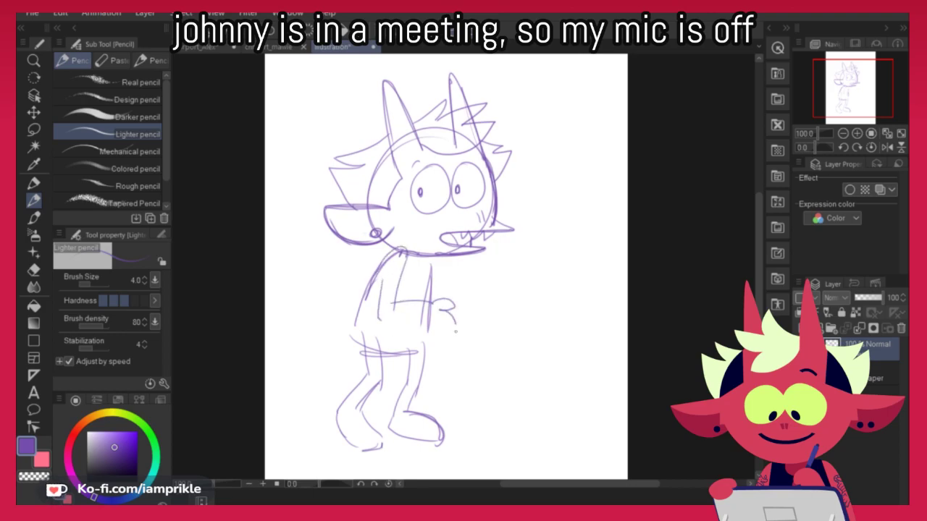
mouse_move(433, 327)
mouse_down()
mouse_move(380, 318)
mouse_move(428, 316)
mouse_up()
Sketch the far arm hanging down in front of the torso with an open, splayed hand
drag(439, 263, 458, 304)
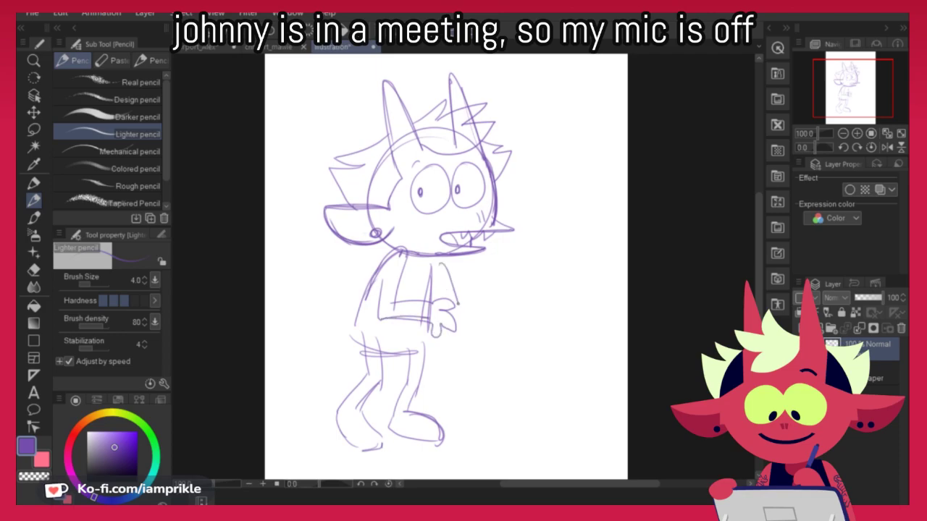
drag(437, 265, 446, 297)
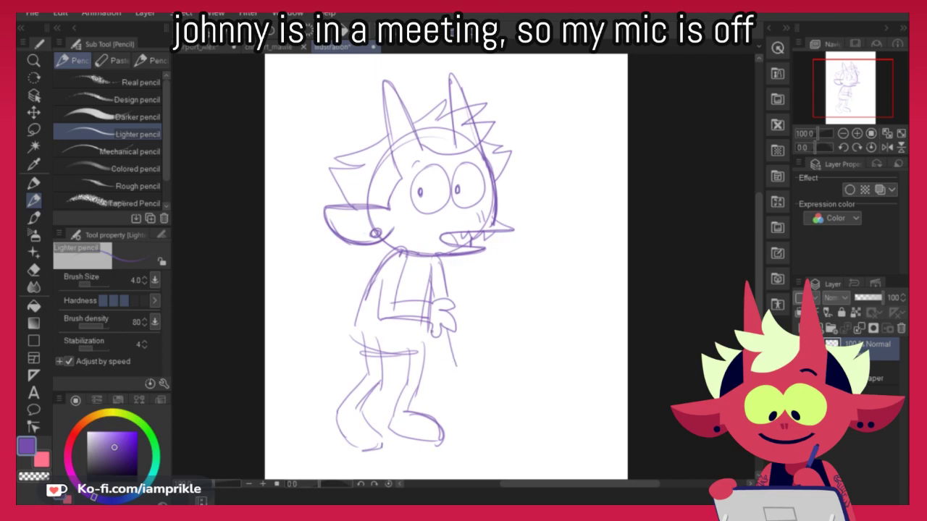
mouse_move(434, 341)
mouse_down()
mouse_move(460, 388)
mouse_move(472, 362)
mouse_move(455, 346)
mouse_move(415, 355)
mouse_move(338, 412)
mouse_move(348, 442)
mouse_move(388, 421)
mouse_move(410, 392)
mouse_up()
Erase both legs and the hem, then lasso the torso and arms and shift them slightly upward
click(34, 270)
click(33, 201)
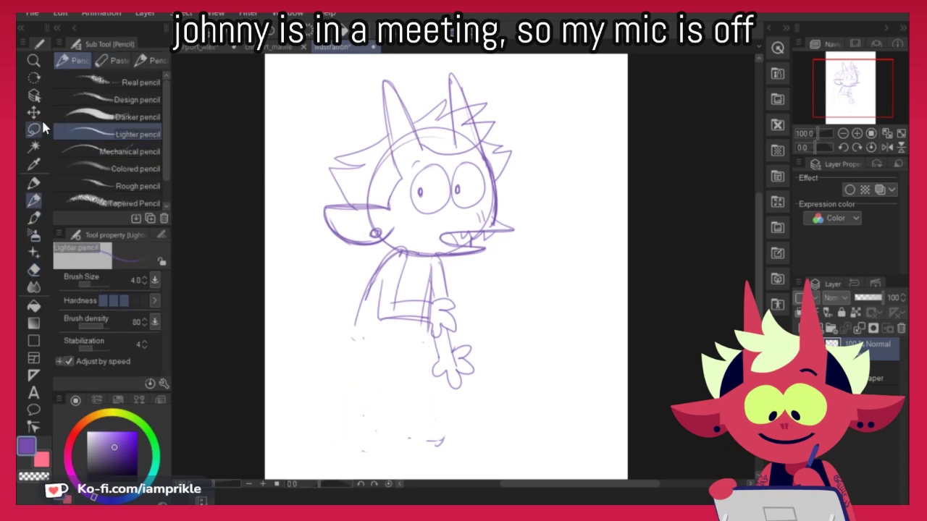
click(33, 128)
mouse_move(431, 250)
mouse_down()
mouse_move(331, 321)
mouse_move(471, 416)
mouse_move(464, 275)
mouse_move(438, 254)
mouse_up()
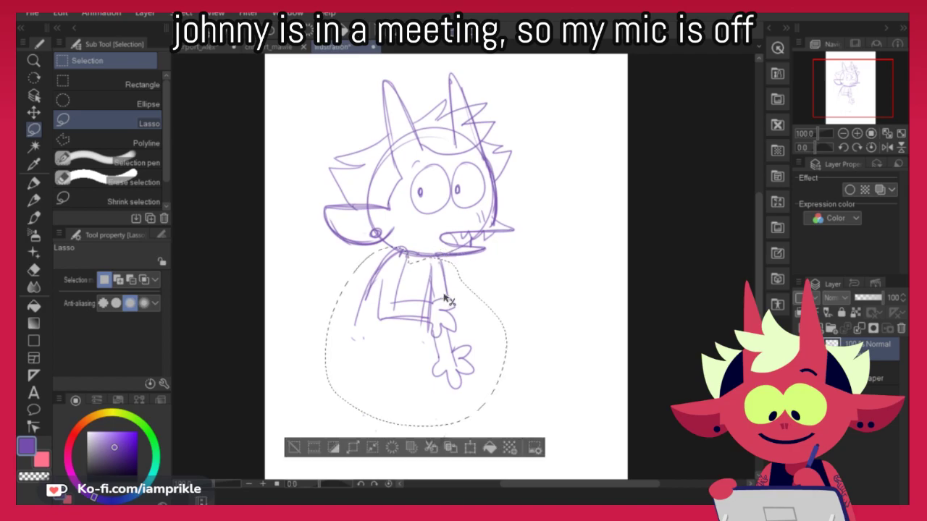
drag(443, 293, 446, 307)
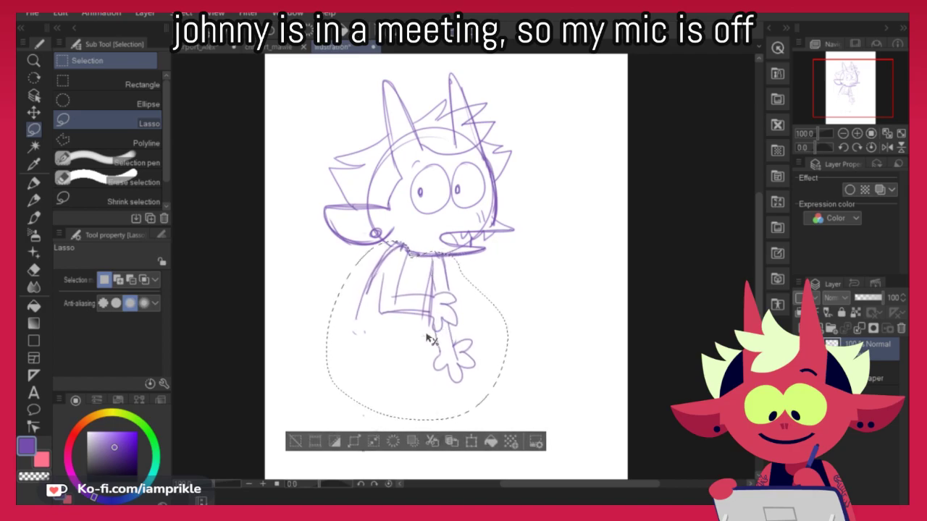
key(ctrl+d)
Redraw the torso with a back line flaring outward and a wide curved shirt hem below the arms
click(33, 201)
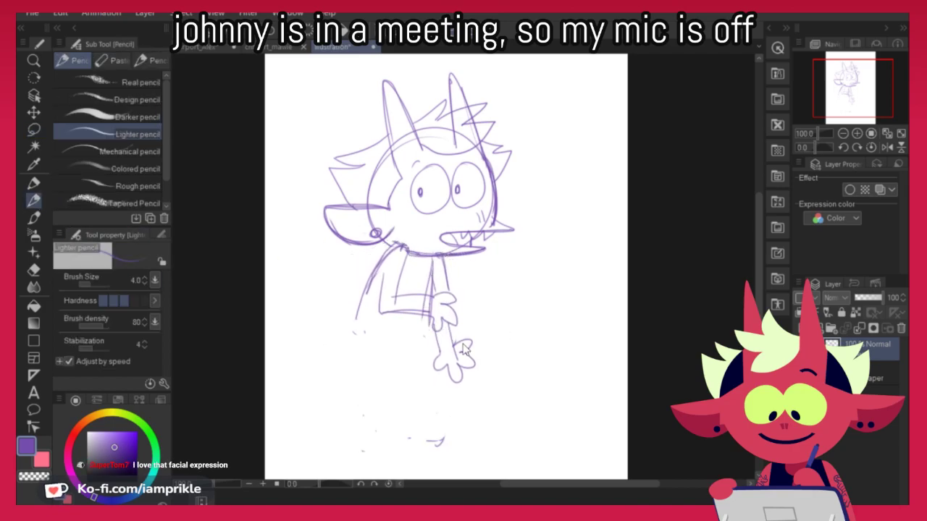
drag(392, 248, 351, 335)
key(ctrl+z)
mouse_move(385, 258)
mouse_down()
mouse_move(402, 352)
mouse_move(343, 435)
mouse_move(395, 436)
mouse_up()
key(ctrl+z)
key(ctrl+z)
key(ctrl+z)
key(ctrl+z)
key(ctrl+z)
mouse_move(387, 253)
mouse_down()
mouse_move(345, 305)
mouse_move(425, 336)
mouse_up()
drag(345, 309, 434, 330)
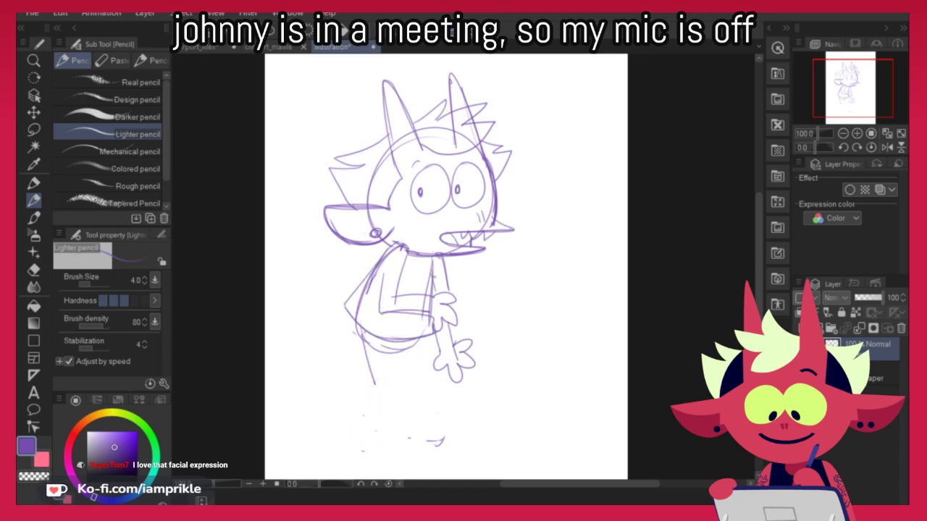
Sketch two bent legs in a sneaking pose below the shirt hem, each ending in a rounded foot
drag(353, 316, 378, 398)
mouse_move(373, 375)
mouse_down()
mouse_move(356, 401)
mouse_move(373, 432)
mouse_up()
drag(383, 396, 374, 406)
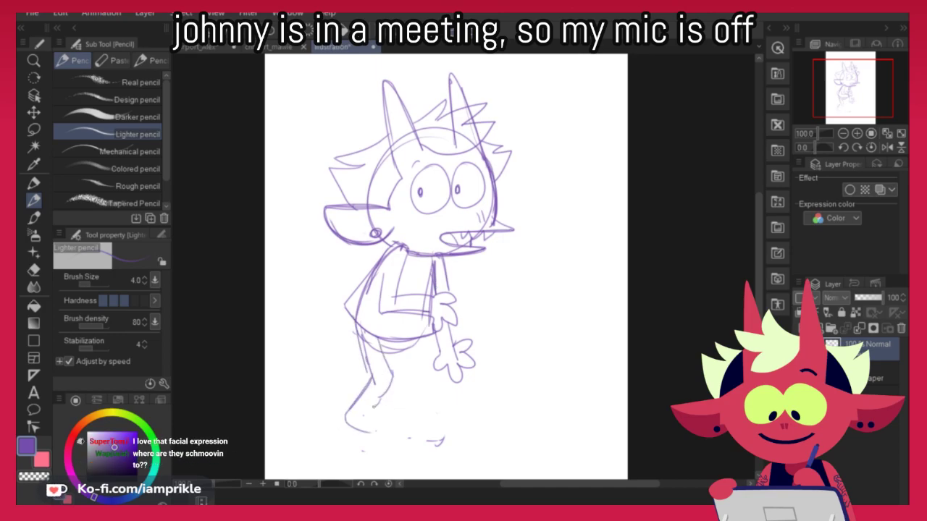
drag(411, 338, 430, 403)
key(ctrl+z)
mouse_move(419, 338)
mouse_down()
mouse_move(418, 366)
mouse_move(435, 388)
mouse_up()
mouse_move(404, 346)
mouse_down()
mouse_move(404, 380)
mouse_move(457, 433)
mouse_up()
drag(430, 404, 455, 434)
drag(437, 389, 440, 435)
Sketch a thin curved tail rising behind the body and ending in a spiky star-shaped tuft
mouse_move(361, 330)
mouse_down()
mouse_move(323, 371)
mouse_move(314, 269)
mouse_up()
key(ctrl+z)
key(ctrl+z)
drag(361, 341, 326, 280)
mouse_move(327, 280)
mouse_down()
mouse_move(312, 272)
mouse_move(312, 250)
mouse_up()
mouse_move(314, 274)
mouse_down()
mouse_move(339, 266)
mouse_move(279, 282)
mouse_move(303, 303)
mouse_up()
Sketch a pointed ear on the far side of the face, and erase the near ear with its earring
drag(535, 367, 496, 368)
drag(404, 319, 433, 326)
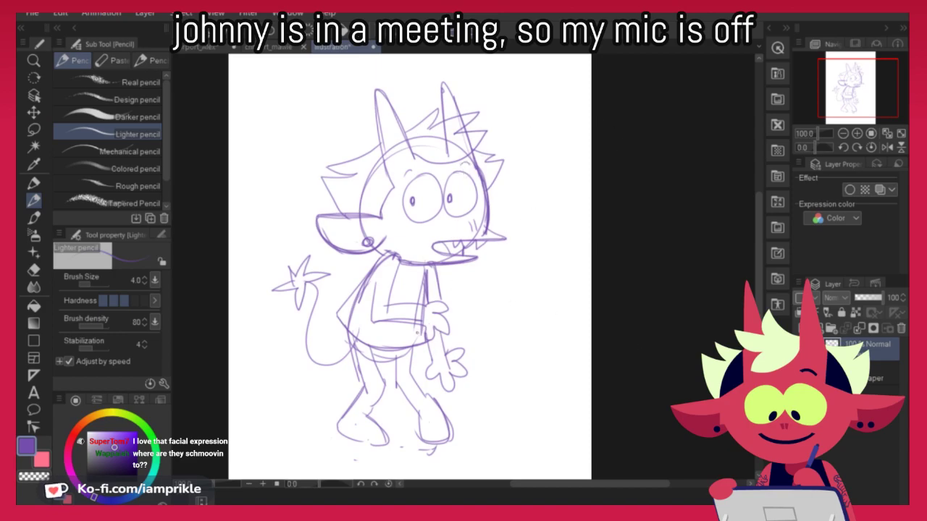
drag(425, 315, 421, 313)
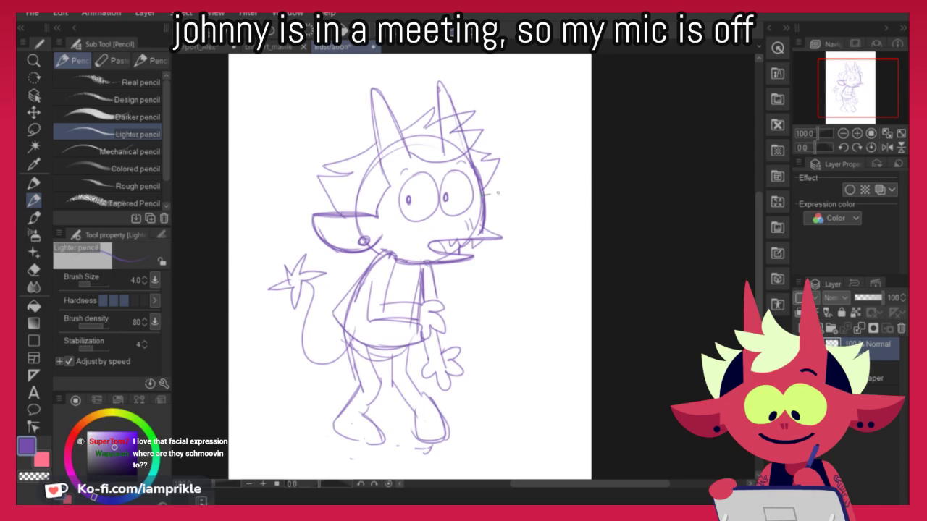
mouse_move(481, 193)
mouse_down()
mouse_move(508, 187)
mouse_move(505, 217)
mouse_up()
click(33, 269)
mouse_move(362, 215)
mouse_down()
mouse_move(380, 219)
mouse_move(341, 237)
mouse_move(319, 230)
mouse_up()
click(33, 200)
mouse_move(382, 209)
mouse_down()
mouse_move(315, 205)
mouse_move(370, 250)
mouse_up()
key(ctrl+z)
key(ctrl+z)
key(ctrl+z)
key(ctrl+z)
drag(321, 206, 370, 247)
key(ctrl+z)
drag(320, 205, 368, 251)
key(ctrl+z)
key(ctrl+z)
key(ctrl+z)
key(ctrl+z)
key(ctrl+z)
key(ctrl+z)
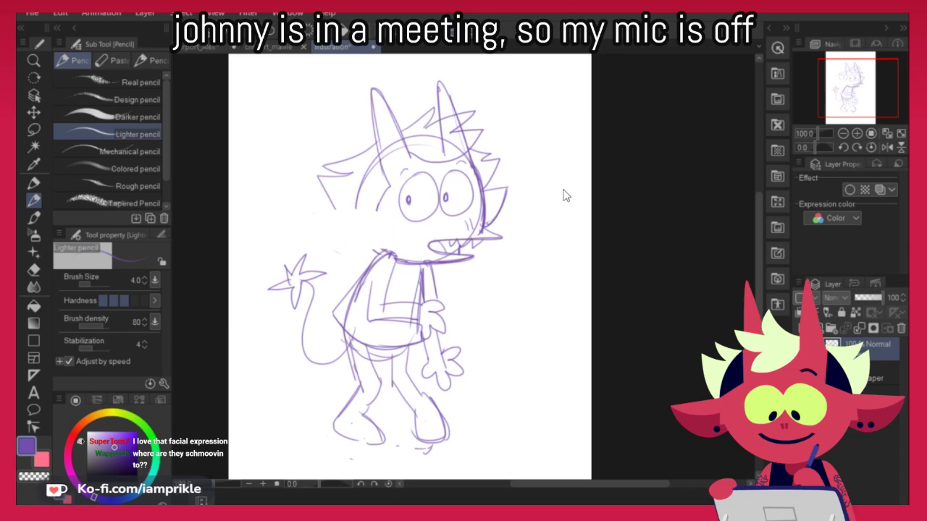
Redraw the near ear as a long pointed shape and reinforce the hair spikes just above it
mouse_move(316, 215)
mouse_down()
mouse_move(384, 221)
mouse_move(321, 215)
mouse_move(385, 229)
mouse_move(311, 226)
mouse_up()
click(34, 201)
key(ctrl+z)
mouse_move(378, 207)
mouse_down()
mouse_move(315, 219)
mouse_move(381, 245)
mouse_move(384, 223)
mouse_up()
key(ctrl+z)
key(ctrl+z)
key(ctrl+z)
mouse_move(316, 220)
mouse_down()
mouse_move(355, 259)
mouse_move(374, 242)
mouse_move(350, 256)
mouse_up()
key(ctrl+z)
drag(379, 207, 306, 218)
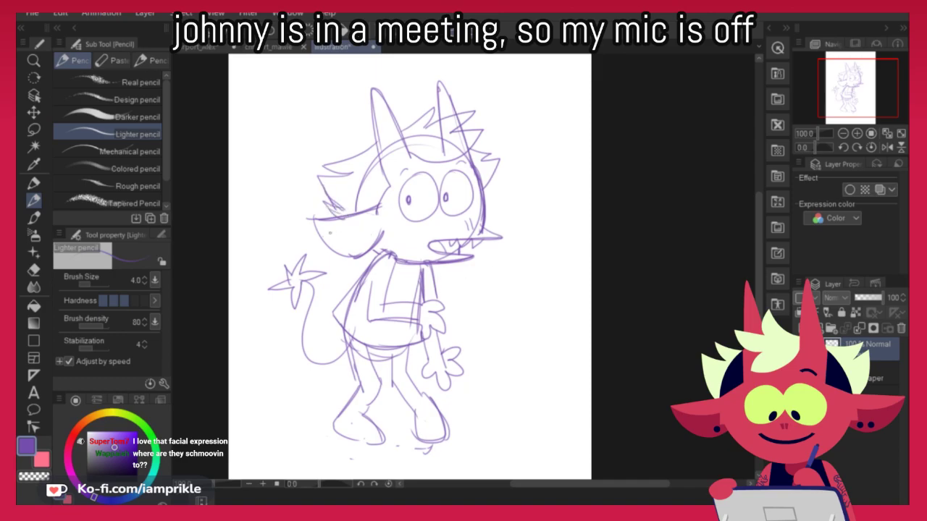
Add a round earring to the near ear and sketch a pointed far ear behind the face
mouse_move(358, 240)
mouse_down()
mouse_move(363, 251)
mouse_move(364, 239)
mouse_up()
key(ctrl+z)
mouse_move(484, 193)
mouse_down()
mouse_move(519, 208)
mouse_move(495, 229)
mouse_up()
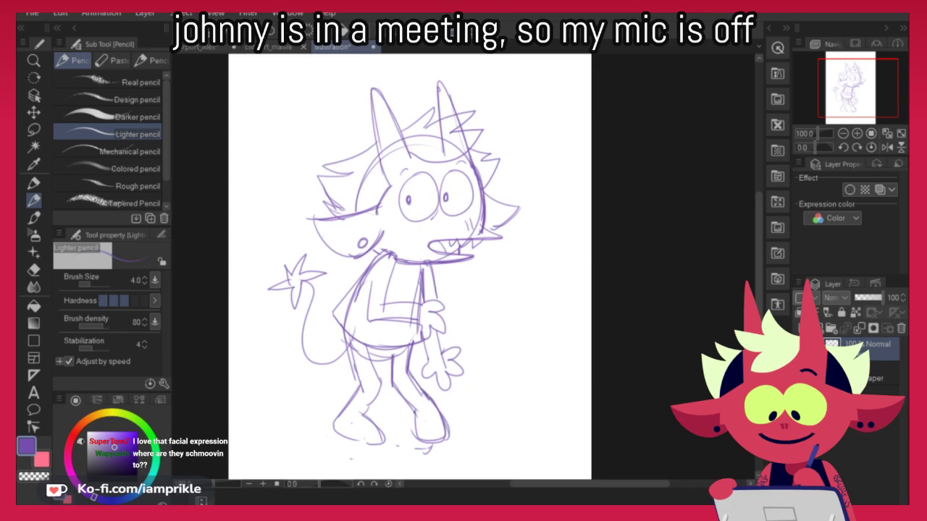
Refine the outlines of both legs and define the rounded shoes with flat soles
mouse_move(413, 421)
mouse_down()
mouse_move(414, 439)
mouse_move(446, 440)
mouse_up()
drag(381, 383, 364, 415)
mouse_move(362, 382)
mouse_down()
mouse_move(330, 434)
mouse_move(382, 444)
mouse_up()
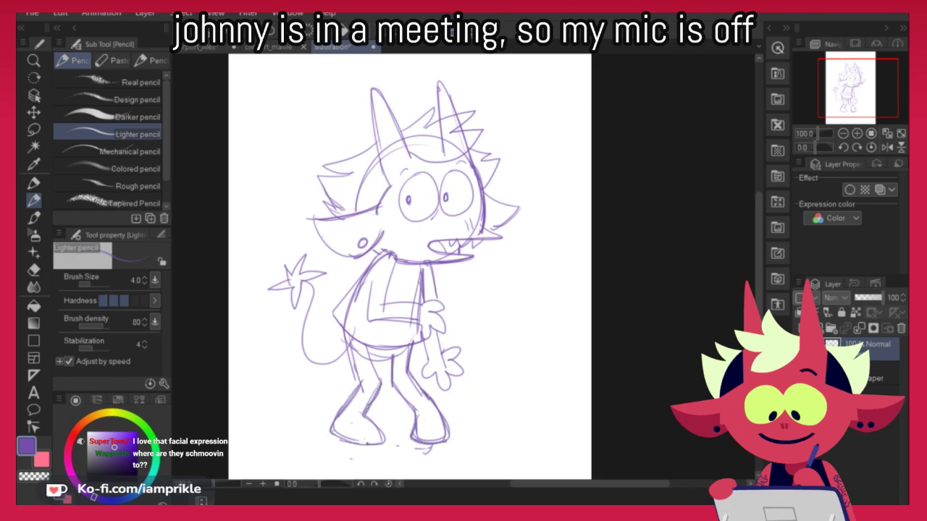
drag(362, 414, 386, 442)
drag(454, 437, 414, 440)
Erase both arms and hands together with the front line of the torso, using the hard eraser
key(space)
mouse_move(498, 406)
mouse_down()
mouse_move(490, 412)
mouse_move(498, 379)
mouse_move(456, 380)
mouse_up()
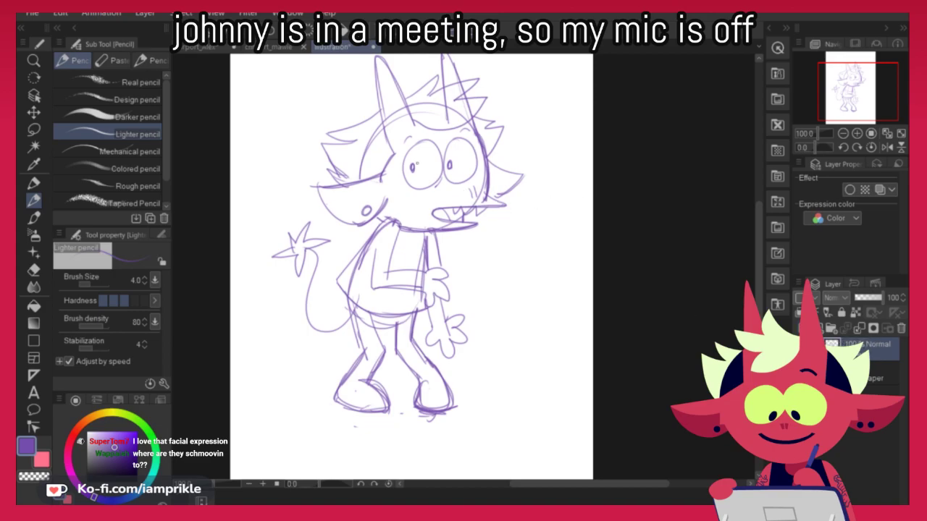
key(e)
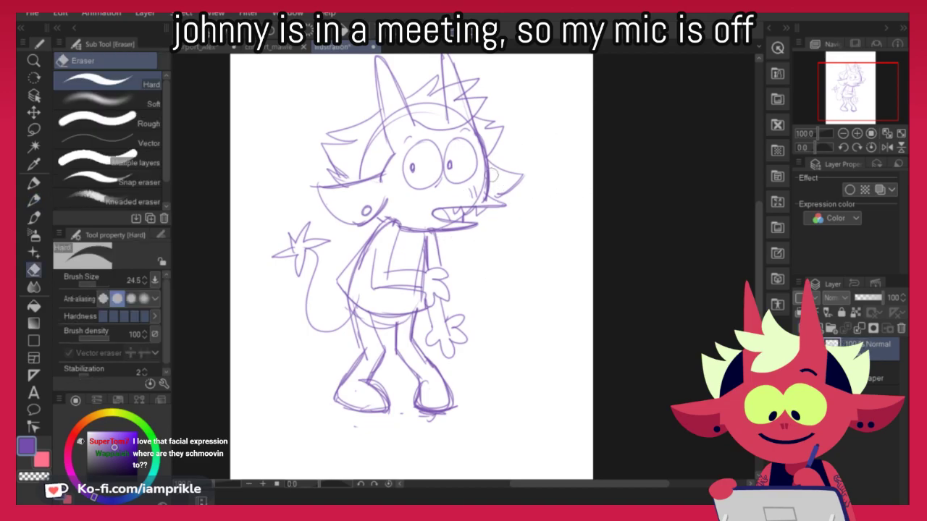
mouse_move(438, 282)
mouse_down()
mouse_move(431, 274)
mouse_move(444, 337)
mouse_move(445, 303)
mouse_move(452, 323)
mouse_up()
mouse_move(380, 242)
mouse_down()
mouse_move(388, 279)
mouse_move(434, 275)
mouse_move(465, 337)
mouse_up()
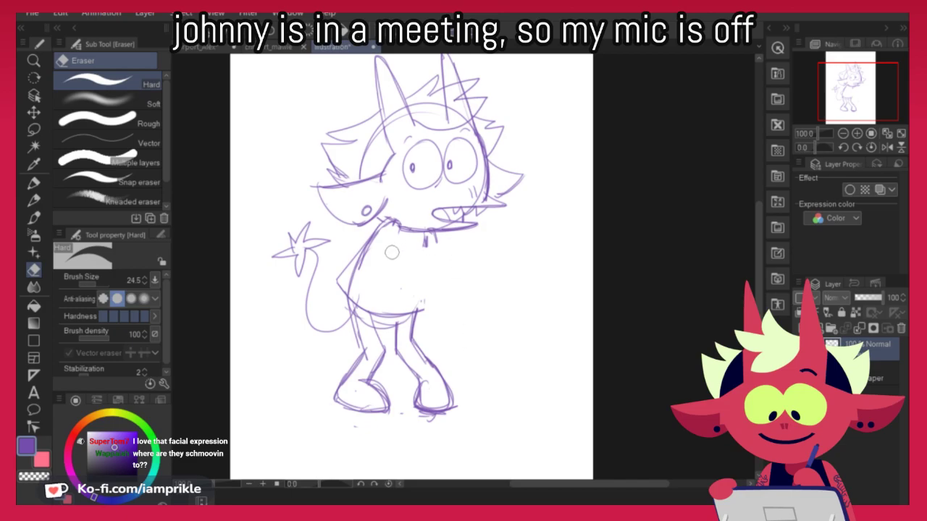
Erase the character's old torso and legs, and sketch a rounder torso beneath the head with the Lighter pencil
mouse_move(405, 241)
mouse_down()
mouse_move(390, 275)
mouse_move(347, 277)
mouse_move(427, 303)
mouse_move(358, 377)
mouse_move(376, 405)
mouse_move(441, 373)
mouse_move(321, 407)
mouse_move(378, 282)
mouse_up()
drag(440, 422, 452, 409)
key(p)
drag(366, 239, 345, 296)
drag(429, 283, 394, 316)
drag(377, 318, 423, 316)
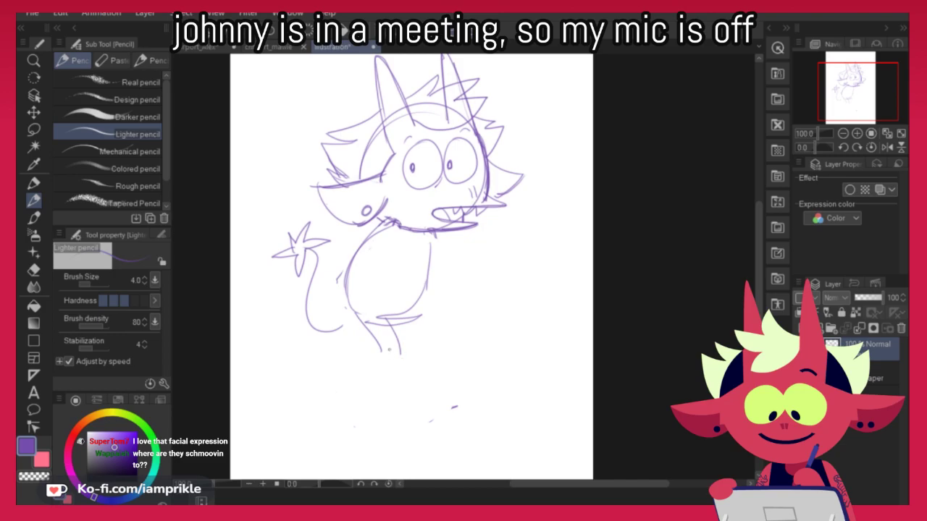
Try sketching a single bent leg with its lower part angled backward below the torso
drag(400, 354, 363, 392)
mouse_move(380, 349)
mouse_down()
mouse_move(342, 391)
mouse_move(401, 411)
mouse_up()
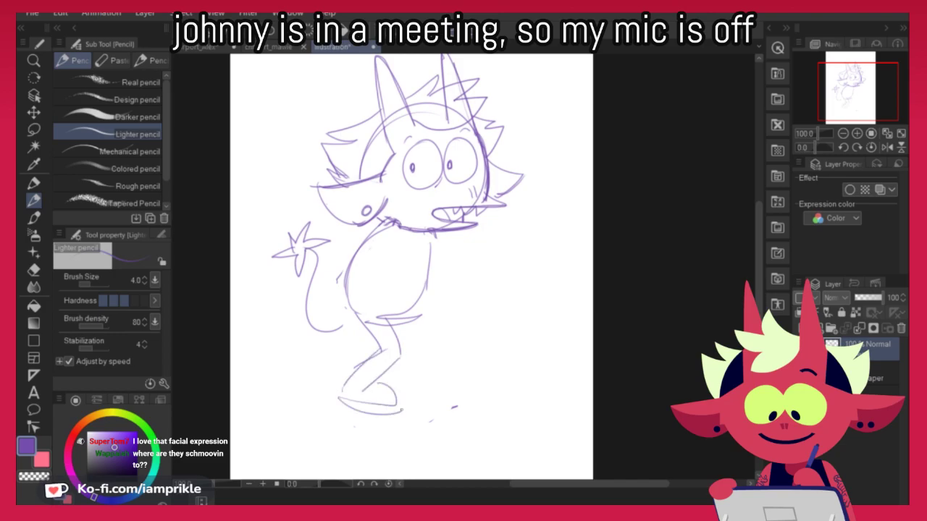
key(ctrl+z)
key(ctrl+z)
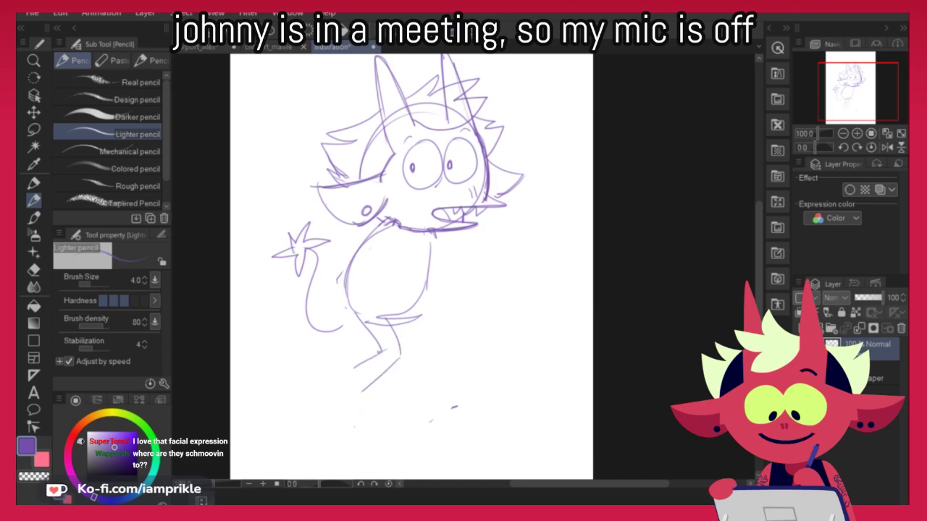
drag(337, 387, 382, 350)
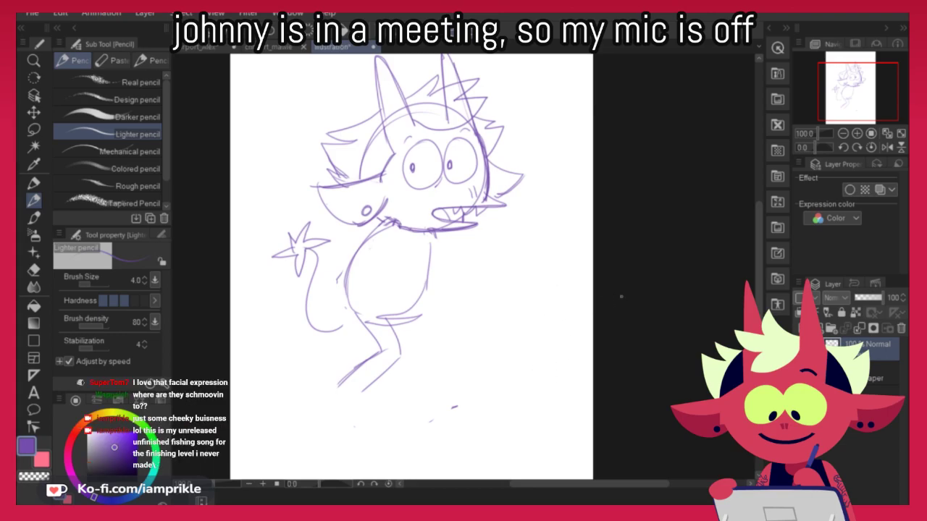
Reinforce the torso's lower edge and sketch a bent arm reaching forward across the chest
drag(399, 320, 420, 310)
drag(399, 223, 417, 257)
key(ctrl+z)
mouse_move(398, 226)
mouse_down()
mouse_move(418, 280)
mouse_move(458, 272)
mouse_up()
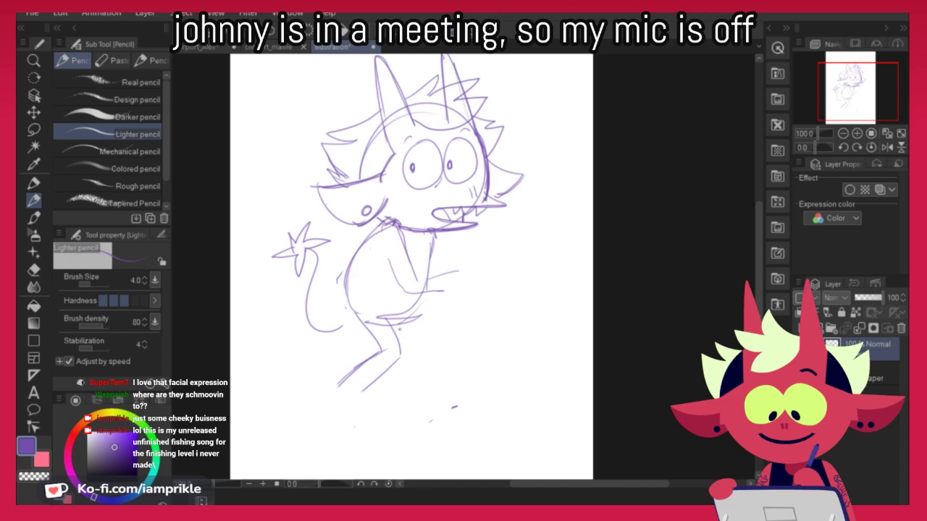
Erase the bent leg and sketch two striding legs with feet, one stepping back and one forward
key(e)
mouse_move(391, 324)
mouse_down()
mouse_move(346, 385)
mouse_move(411, 359)
mouse_move(324, 362)
mouse_up()
click(32, 202)
drag(351, 336, 301, 370)
mouse_move(351, 337)
mouse_down()
mouse_move(299, 384)
mouse_move(304, 409)
mouse_move(332, 401)
mouse_up()
mouse_move(406, 322)
mouse_down()
mouse_move(428, 349)
mouse_move(427, 370)
mouse_move(448, 385)
mouse_move(447, 398)
mouse_move(421, 395)
mouse_move(467, 402)
mouse_up()
drag(450, 382, 449, 404)
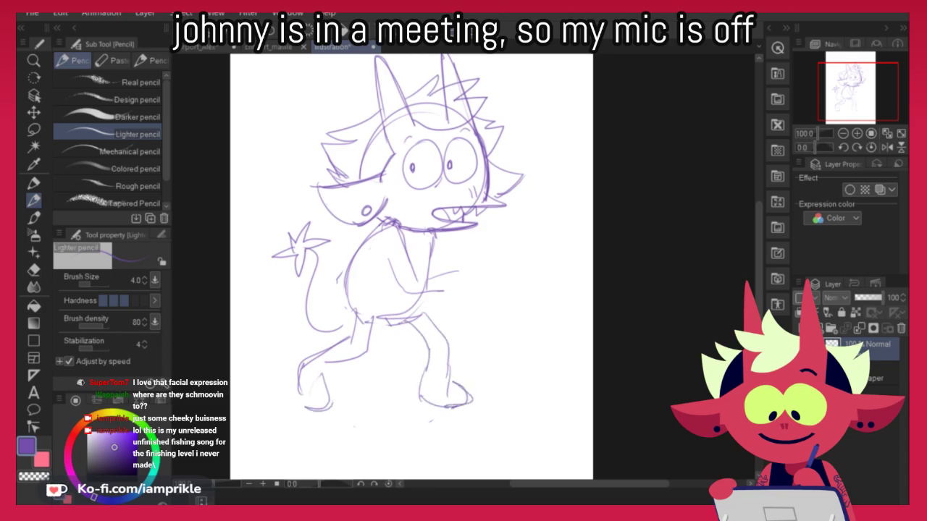
key(ctrl+z)
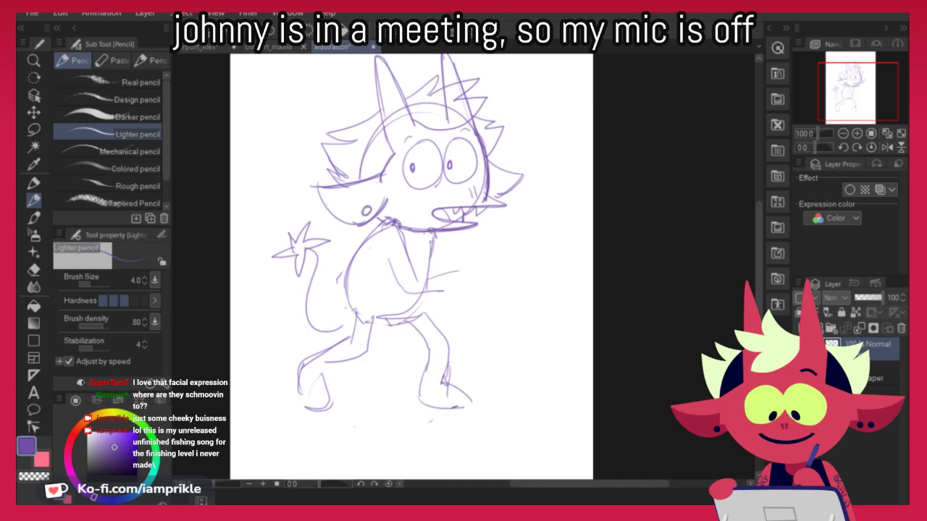
Erase the arm and sketch two forward-reaching arms with hands, along with the torso's front and back contours
key(e)
drag(403, 268, 446, 273)
click(37, 200)
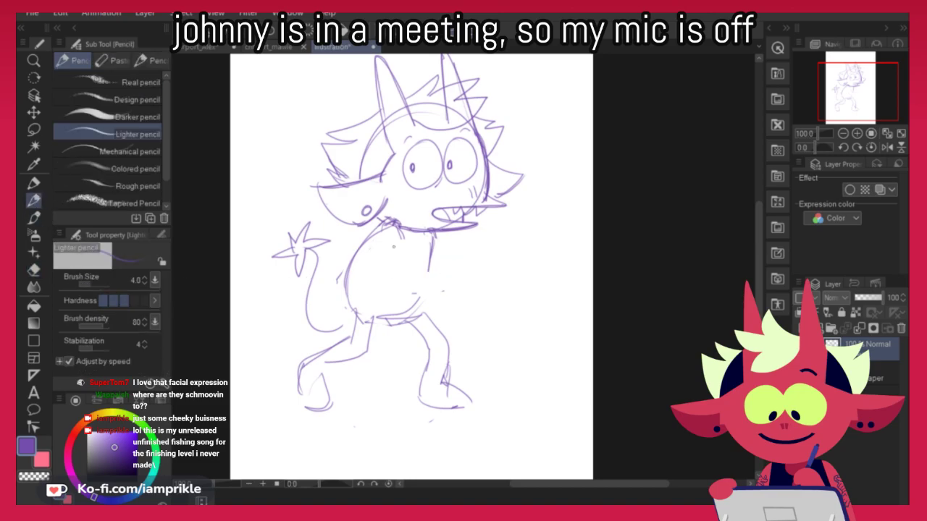
key(ctrl+z)
mouse_move(398, 222)
mouse_down()
mouse_move(386, 281)
mouse_move(417, 267)
mouse_move(434, 296)
mouse_move(381, 290)
mouse_up()
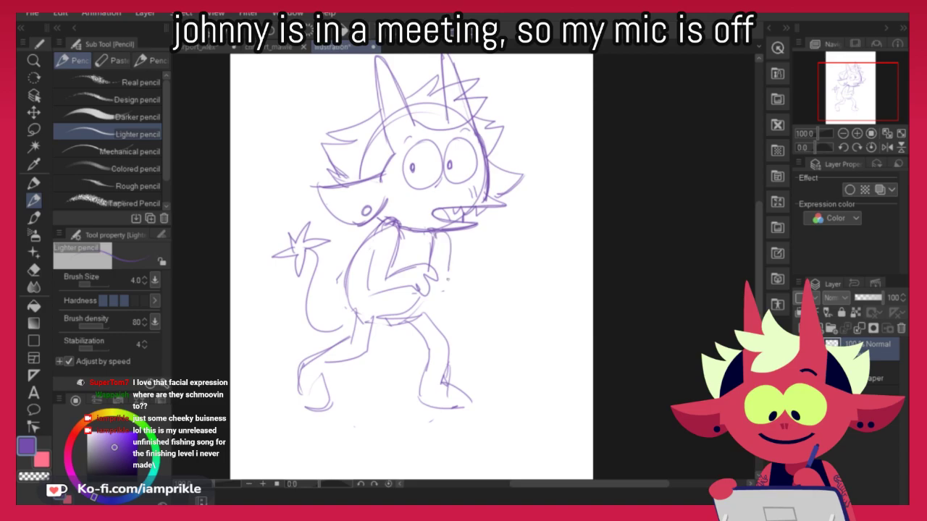
key(ctrl+z)
mouse_move(436, 232)
mouse_down()
mouse_move(444, 266)
mouse_move(428, 301)
mouse_up()
mouse_move(376, 228)
mouse_down()
mouse_move(338, 273)
mouse_move(427, 314)
mouse_up()
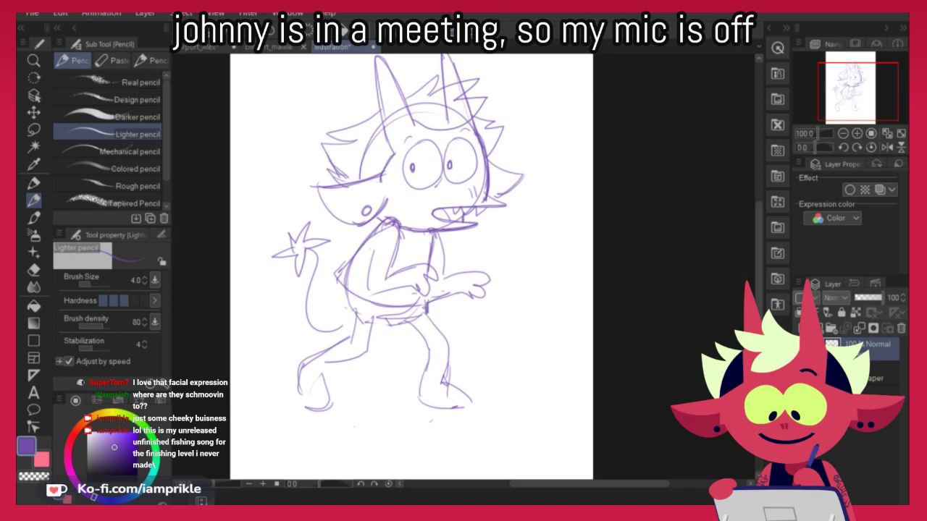
Sketch the curved shirt hem across the waist and refine the outlines of both striding legs
drag(350, 300, 427, 309)
mouse_move(354, 295)
mouse_down()
mouse_move(351, 337)
mouse_move(363, 345)
mouse_move(321, 368)
mouse_move(298, 396)
mouse_up()
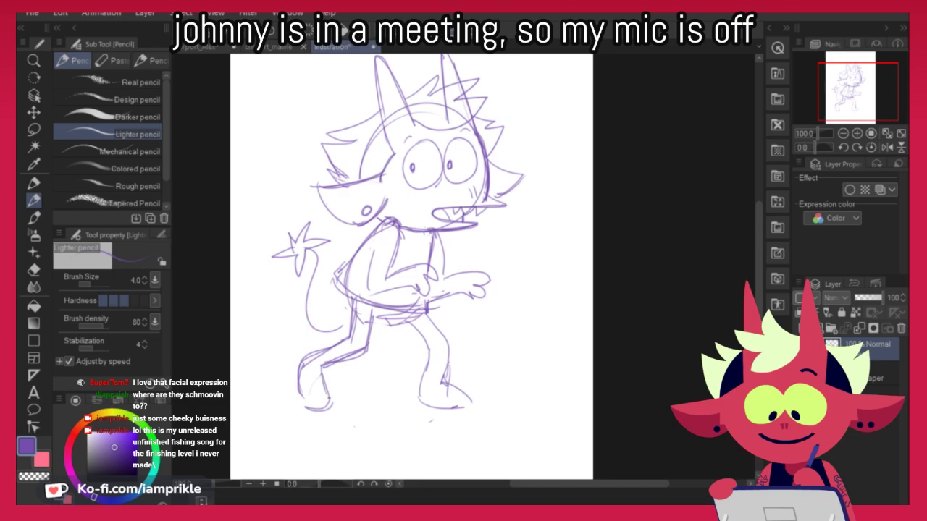
mouse_move(363, 322)
mouse_down()
mouse_move(430, 321)
mouse_move(447, 378)
mouse_up()
mouse_move(420, 330)
mouse_down()
mouse_move(430, 345)
mouse_move(421, 395)
mouse_move(438, 409)
mouse_up()
drag(444, 381, 474, 412)
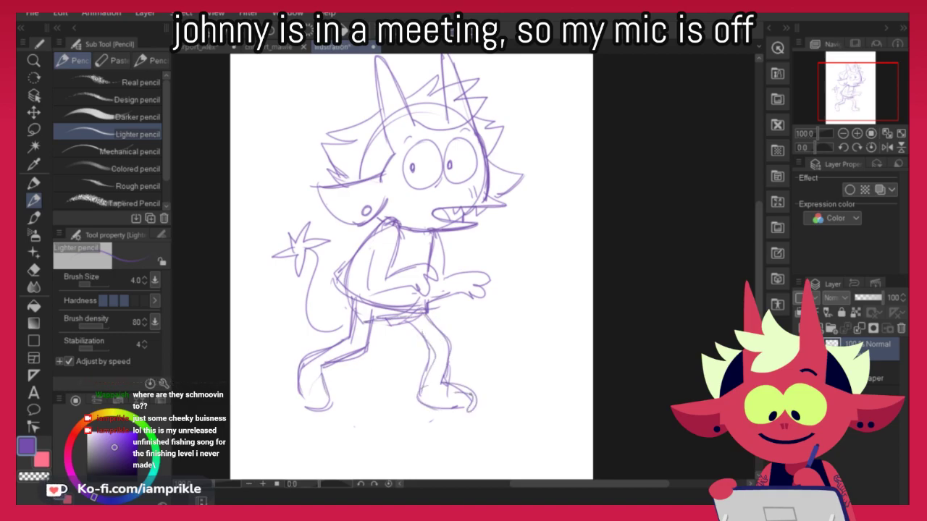
Add a scooped shirt neckline, reinforce the arm lines across the chest, and round out the front foot
drag(498, 299, 481, 329)
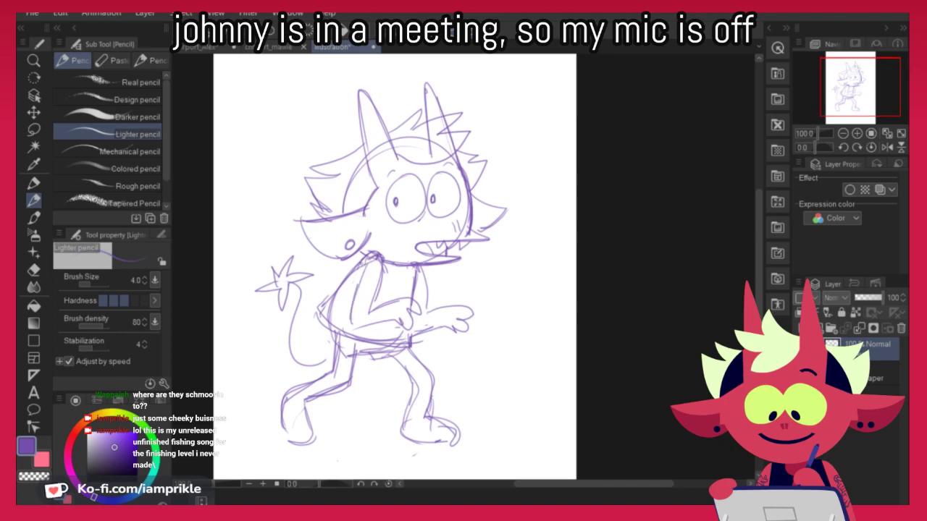
drag(416, 267, 410, 297)
mouse_move(386, 266)
mouse_down()
mouse_move(405, 283)
mouse_move(415, 277)
mouse_move(426, 312)
mouse_move(457, 302)
mouse_up()
key(ctrl+z)
mouse_move(364, 307)
mouse_down()
mouse_move(418, 292)
mouse_move(408, 297)
mouse_up()
mouse_move(354, 323)
mouse_down()
mouse_move(350, 304)
mouse_move(364, 327)
mouse_up()
key(ctrl+z)
drag(355, 296, 369, 327)
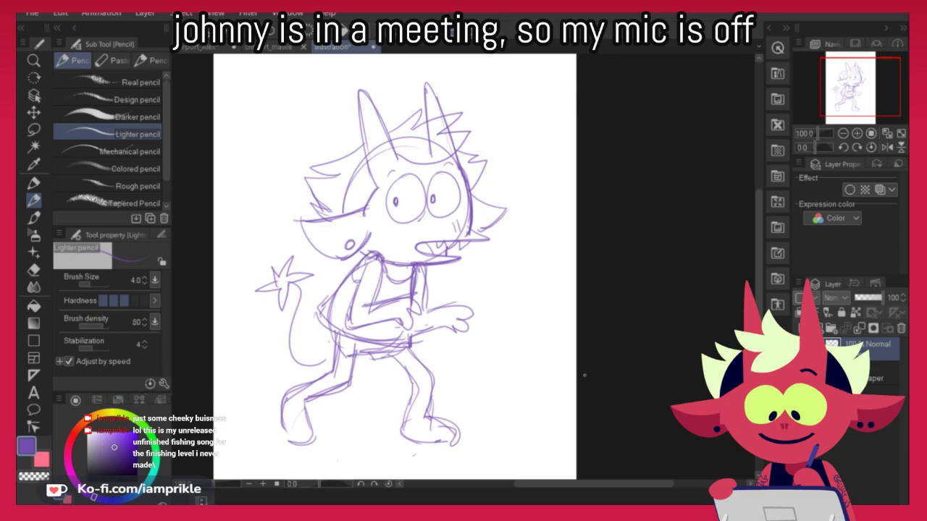
mouse_move(403, 418)
mouse_down()
mouse_move(425, 445)
mouse_move(451, 441)
mouse_up()
mouse_move(420, 418)
mouse_down()
mouse_move(459, 437)
mouse_move(446, 446)
mouse_move(460, 431)
mouse_up()
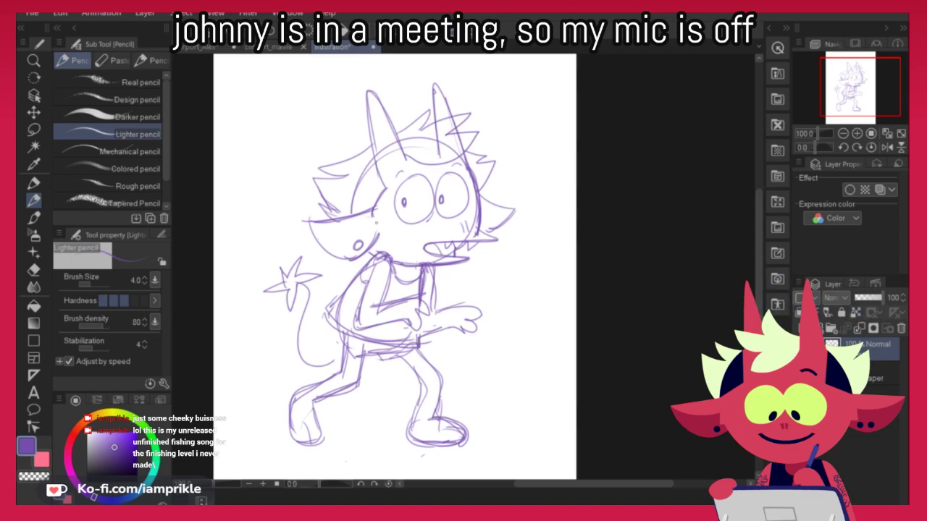
Add a new layer above the sketch, lower the sketch layer's opacity to 26, and make the new layer active
click(802, 328)
drag(880, 297, 864, 299)
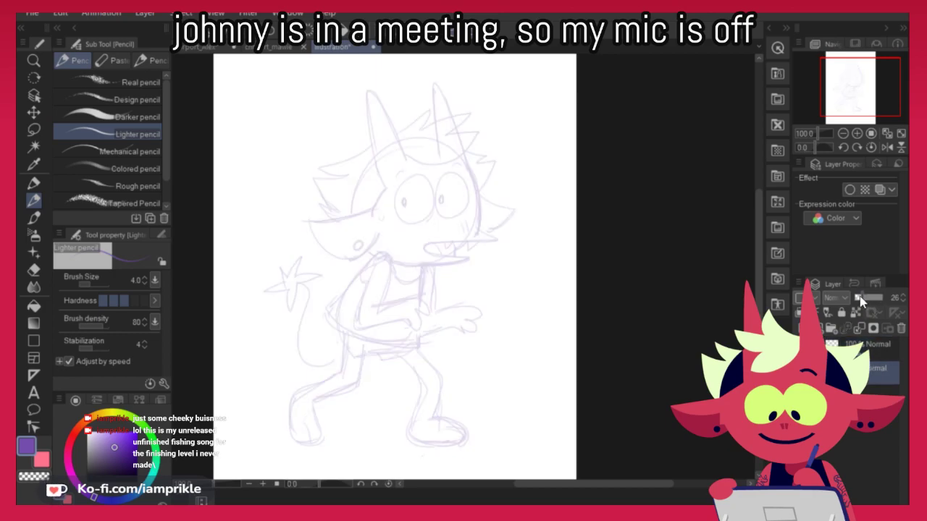
click(861, 345)
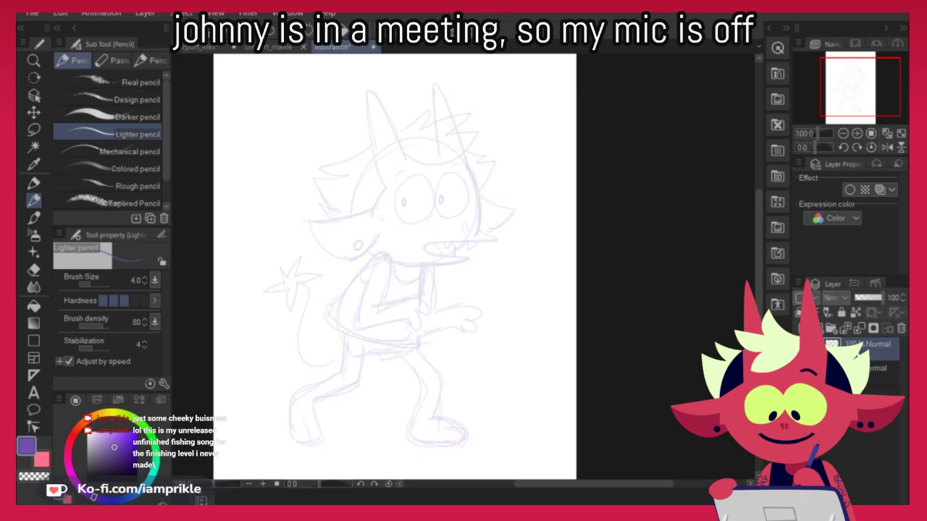
Choose the Textured pen 2 and sample the dark navy outline colour from the open mawile drawing for inking
click(37, 186)
click(81, 63)
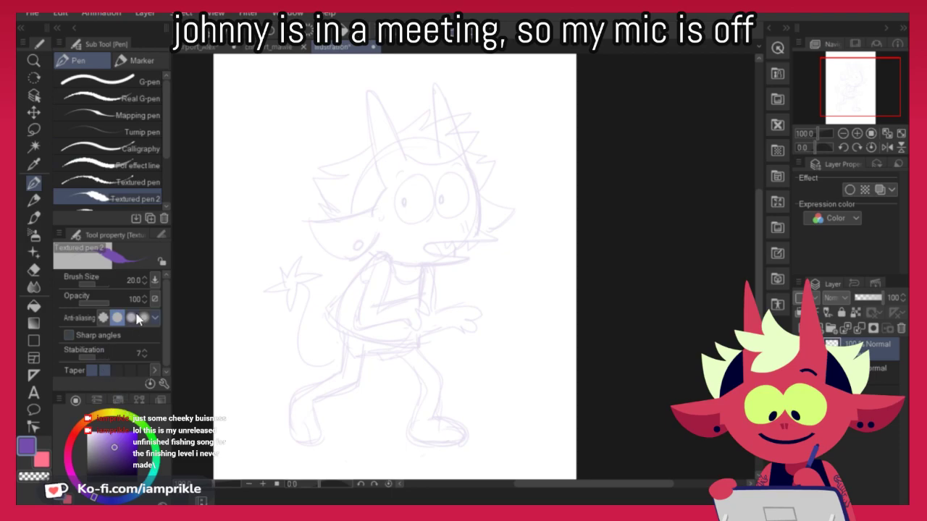
click(268, 47)
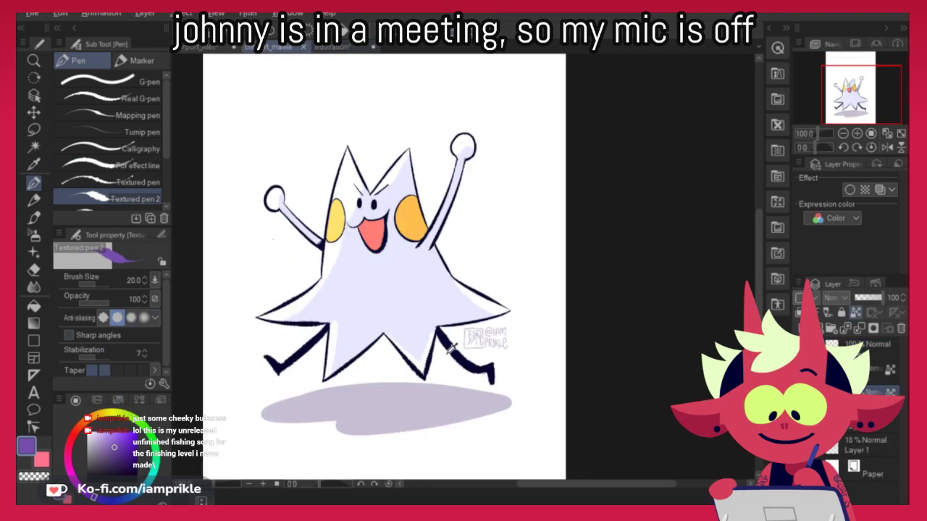
click(340, 47)
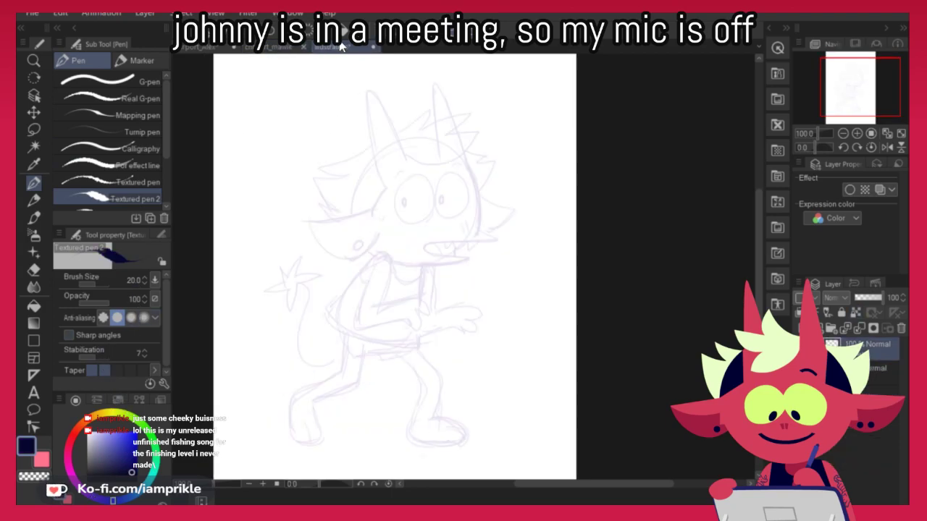
Ink the near horn, the spiky hair tuft on the forehead and the far horn over the faded sketch
mouse_move(427, 276)
mouse_down()
mouse_move(432, 316)
mouse_move(447, 331)
mouse_up()
key(ctrl+z)
scroll(480, 281, up, 2)
mouse_move(353, 223)
mouse_down()
mouse_move(379, 214)
mouse_move(356, 158)
mouse_move(381, 210)
mouse_up()
key(ctrl+z)
key(ctrl+z)
key(ctrl+z)
mouse_move(337, 132)
mouse_down()
mouse_move(381, 210)
mouse_move(401, 163)
mouse_move(385, 180)
mouse_move(434, 171)
mouse_move(444, 181)
mouse_move(383, 208)
mouse_up()
key(ctrl+z)
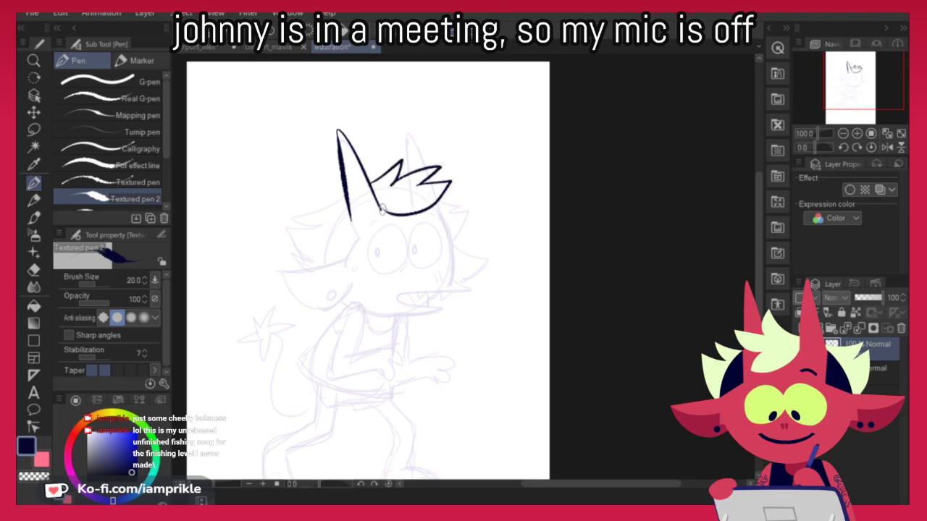
mouse_move(406, 178)
mouse_down()
mouse_move(405, 139)
mouse_move(421, 169)
mouse_move(405, 126)
mouse_move(422, 169)
mouse_up()
key(ctrl+z)
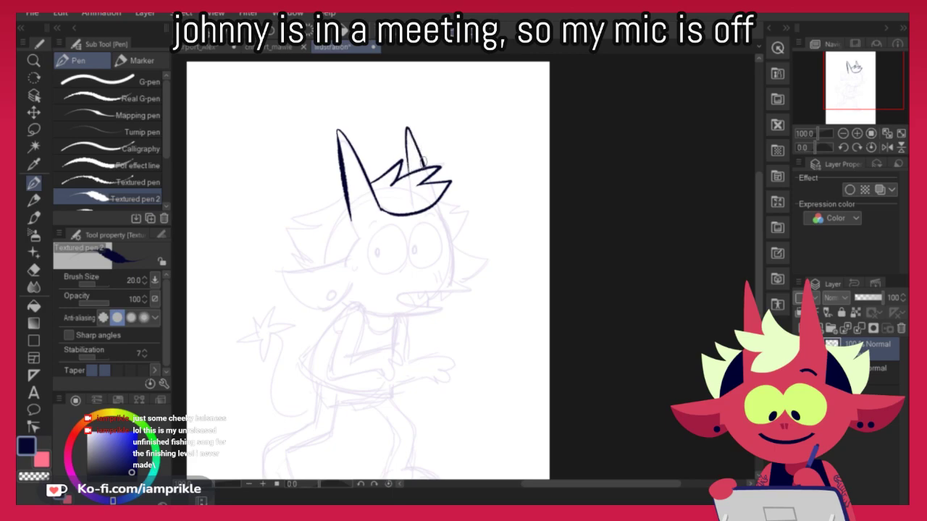
Ink the curved front of the face from the hair tuft down to the snout in one clean stroke
drag(436, 203, 455, 278)
key(ctrl+z)
key(ctrl+z)
key(ctrl+z)
drag(438, 212, 454, 278)
key(ctrl+z)
drag(436, 209, 452, 276)
scroll(460, 236, up, 1)
drag(513, 281, 463, 281)
drag(377, 200, 398, 308)
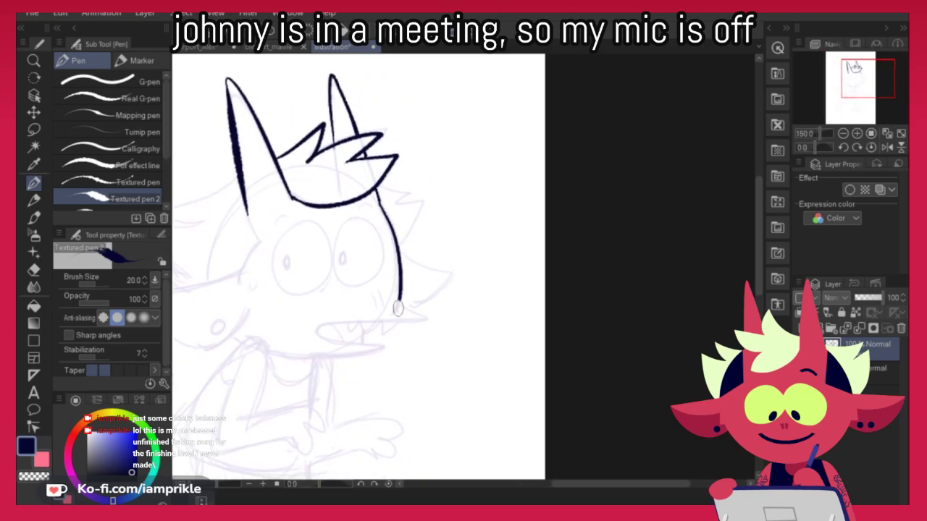
key(ctrl+z)
drag(378, 203, 399, 309)
key(ctrl+z)
drag(376, 198, 400, 305)
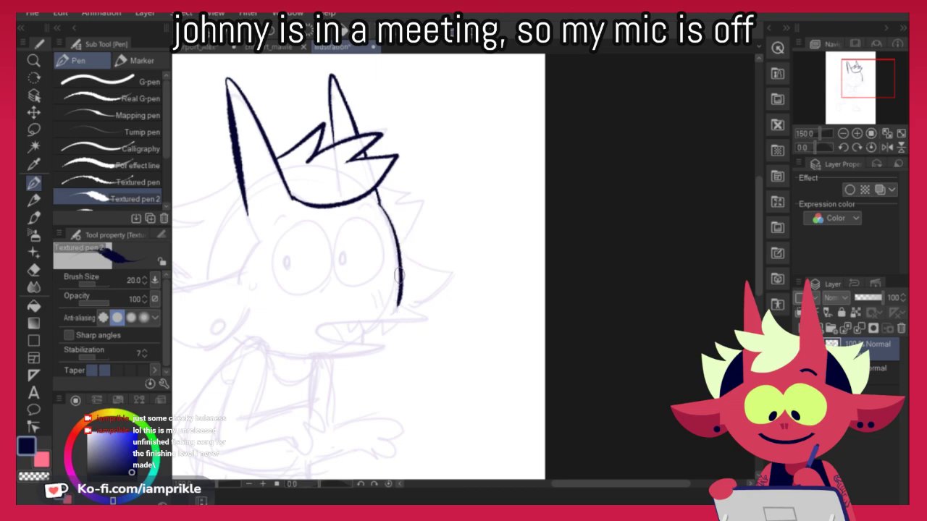
Ink the pointed snout, the open mouth and the jaw line running back toward the neck
drag(498, 326, 573, 314)
mouse_move(474, 288)
mouse_down()
mouse_move(441, 308)
mouse_move(455, 334)
mouse_up()
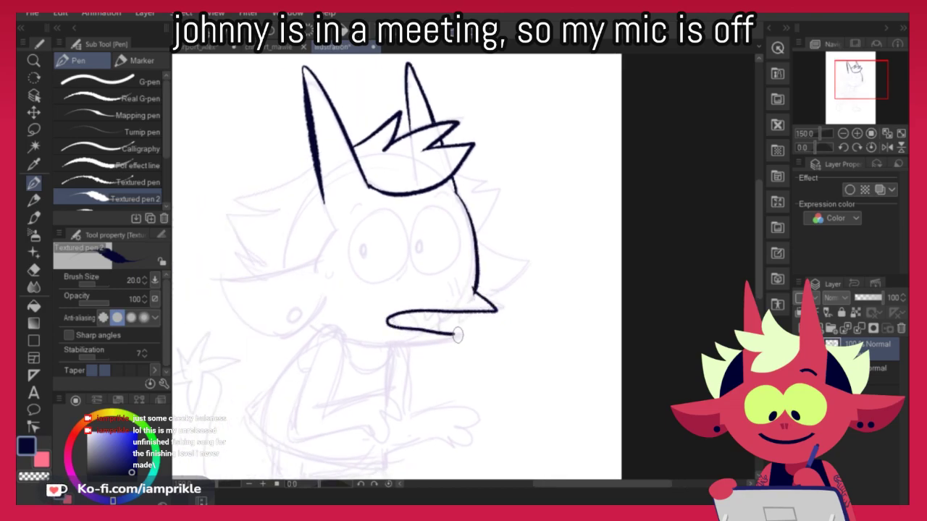
key(ctrl+z)
mouse_move(474, 288)
mouse_down()
mouse_move(475, 300)
mouse_move(425, 307)
mouse_move(444, 328)
mouse_up()
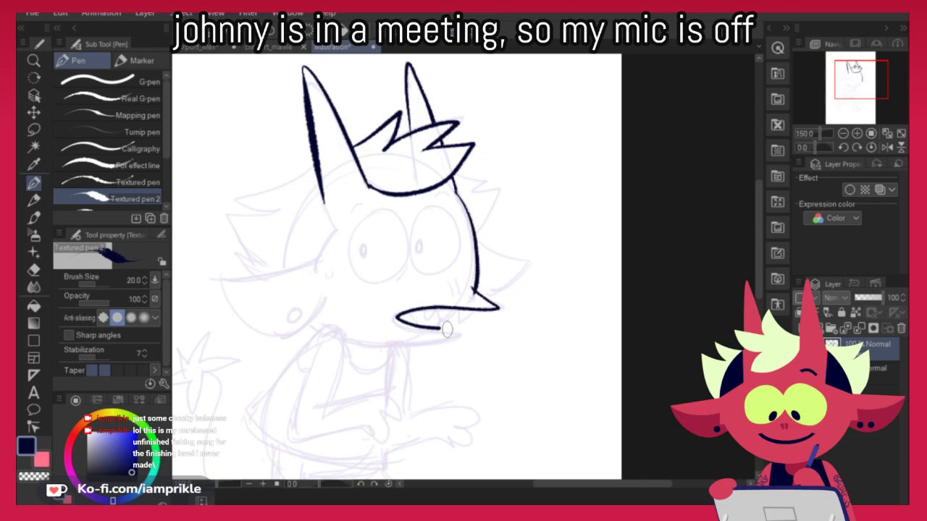
key(ctrl+z)
mouse_move(475, 288)
mouse_down()
mouse_move(493, 307)
mouse_move(418, 329)
mouse_move(459, 331)
mouse_up()
key(ctrl+z)
mouse_move(474, 289)
mouse_down()
mouse_move(409, 310)
mouse_move(434, 335)
mouse_move(455, 336)
mouse_move(351, 340)
mouse_up()
Ink a row of pointed teeth under the upper lip and two short nostril lines on the snout
drag(432, 306, 460, 322)
key(ctrl+z)
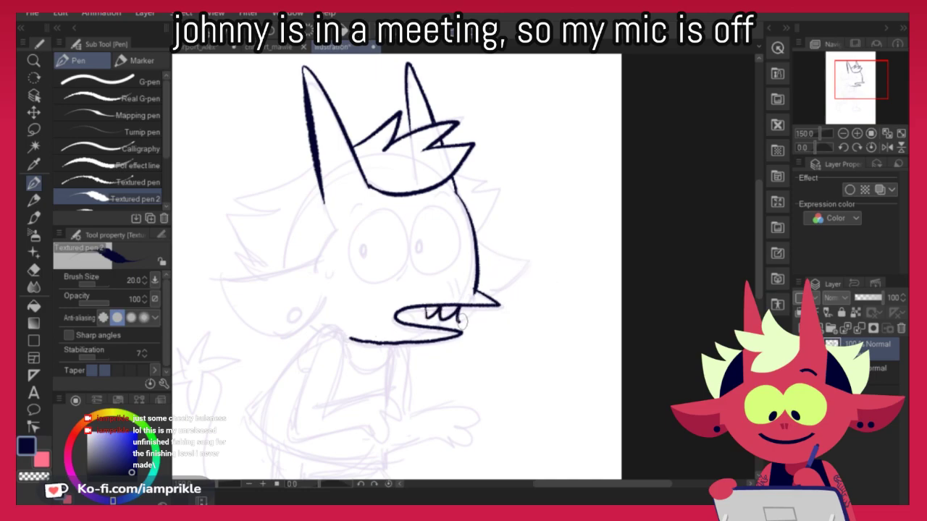
key(e)
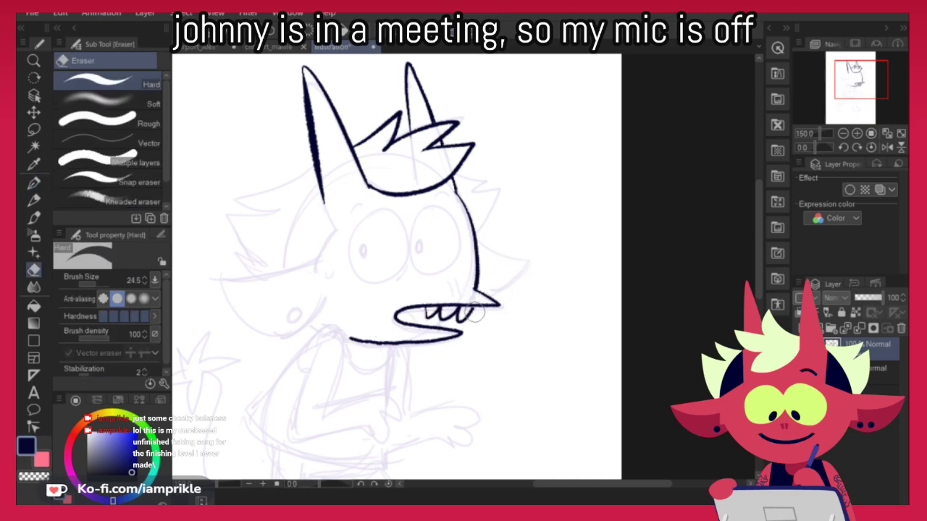
key(p)
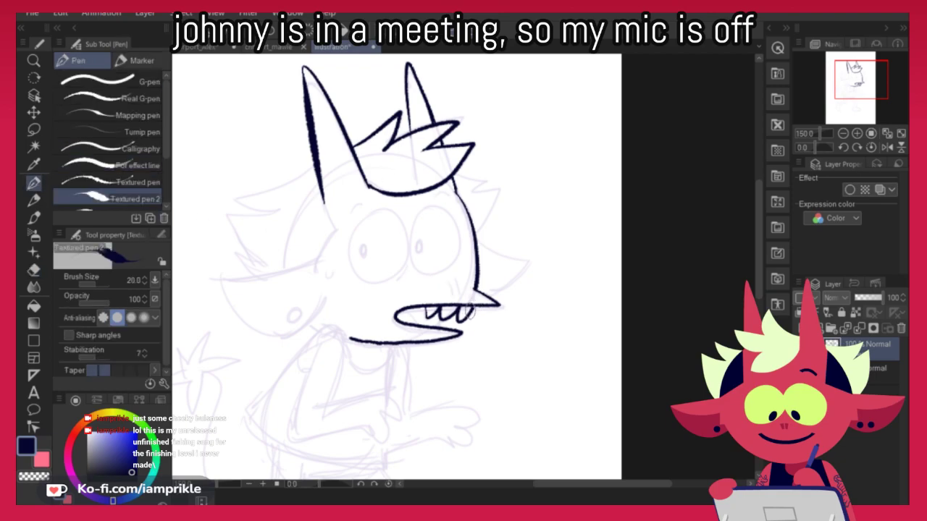
drag(457, 281, 465, 293)
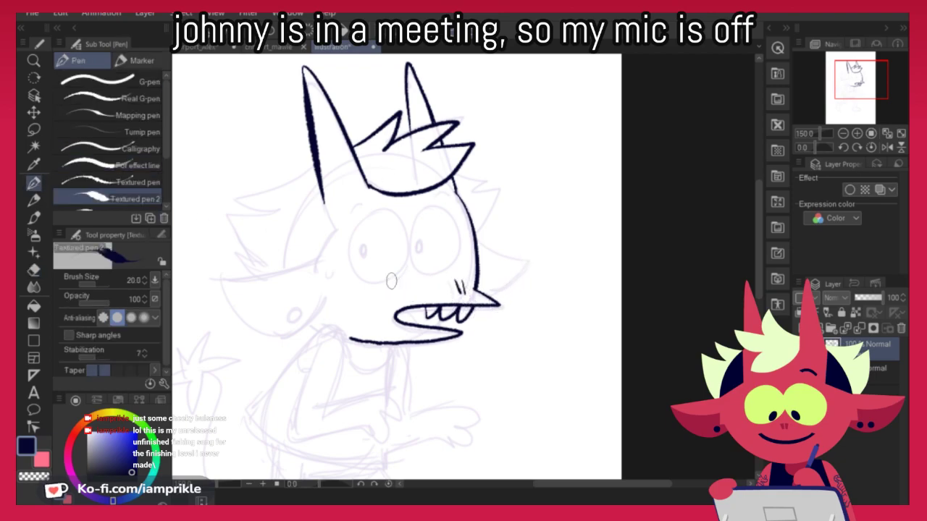
Ink the large pointed ear at the back of the head, with a straight upper edge and curved lower edge
mouse_move(321, 265)
mouse_down()
mouse_move(217, 277)
mouse_move(311, 307)
mouse_up()
key(ctrl+z)
key(ctrl+z)
mouse_move(321, 264)
mouse_down()
mouse_move(224, 281)
mouse_move(324, 292)
mouse_up()
key(ctrl+z)
mouse_move(224, 283)
mouse_down()
mouse_move(319, 307)
mouse_move(296, 331)
mouse_up()
drag(504, 344, 544, 325)
key(ctrl+z)
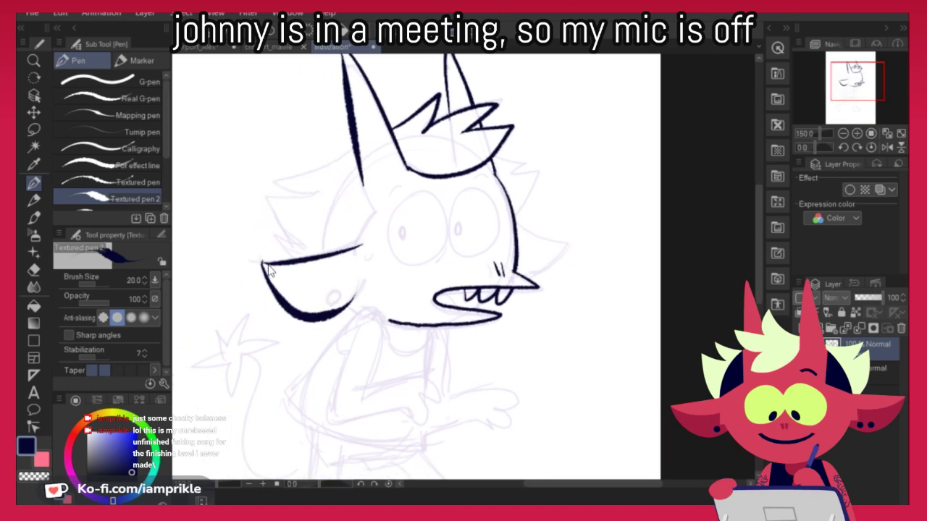
key(ctrl+z)
mouse_move(262, 265)
mouse_down()
mouse_move(273, 288)
mouse_move(368, 283)
mouse_up()
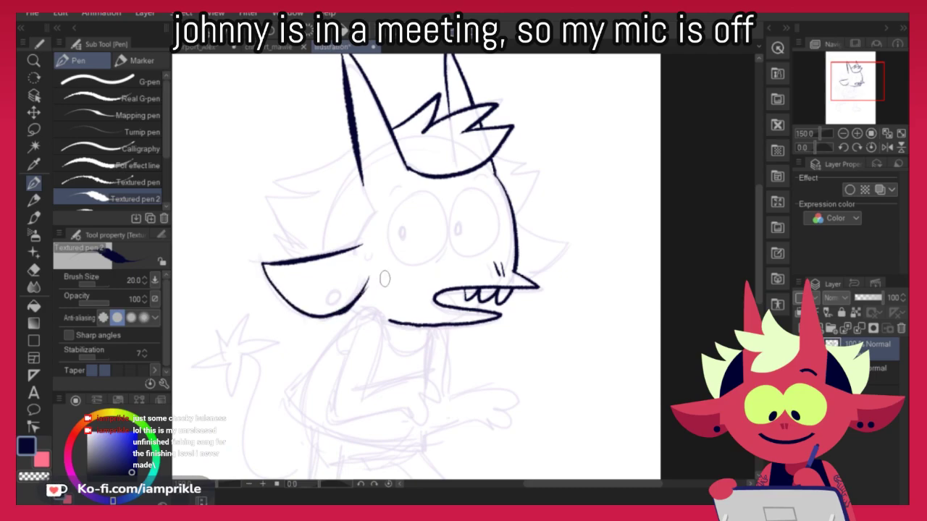
Touch up the ear's inner line, and ink a filled dot on the earlobe and a small curved mark beside the ear
key(c)
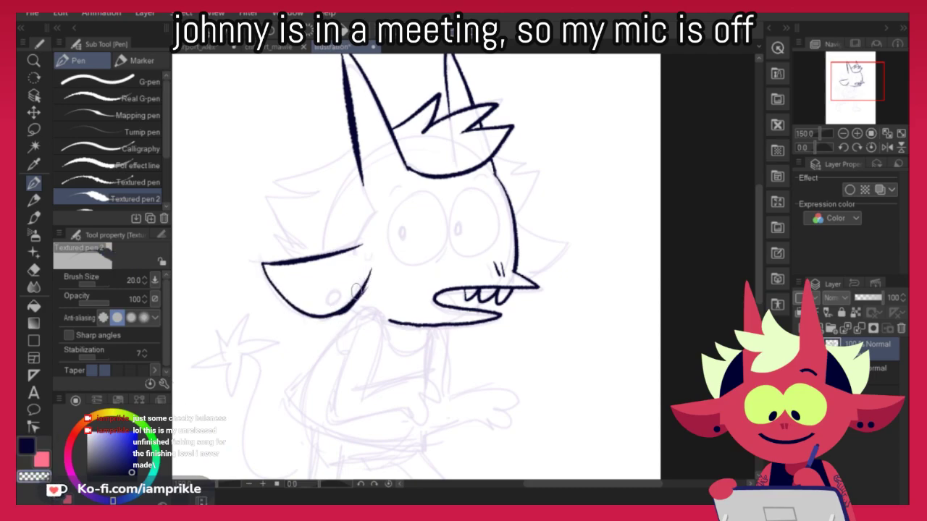
mouse_move(371, 280)
mouse_down()
mouse_move(333, 319)
mouse_move(345, 284)
mouse_move(343, 293)
mouse_up()
key(c)
drag(372, 248, 377, 248)
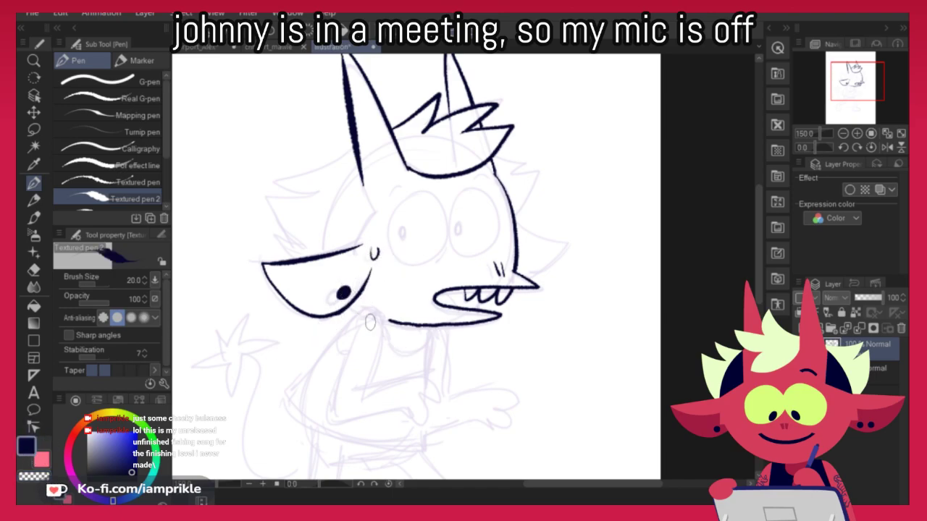
Ink the near shoulder as a rounded curve with the two edges of the upper arm running down from it
drag(352, 307, 369, 373)
key(ctrl+z)
drag(337, 338, 379, 308)
key(ctrl+z)
mouse_move(334, 339)
mouse_down()
mouse_move(383, 318)
mouse_move(365, 404)
mouse_up()
drag(356, 328, 333, 407)
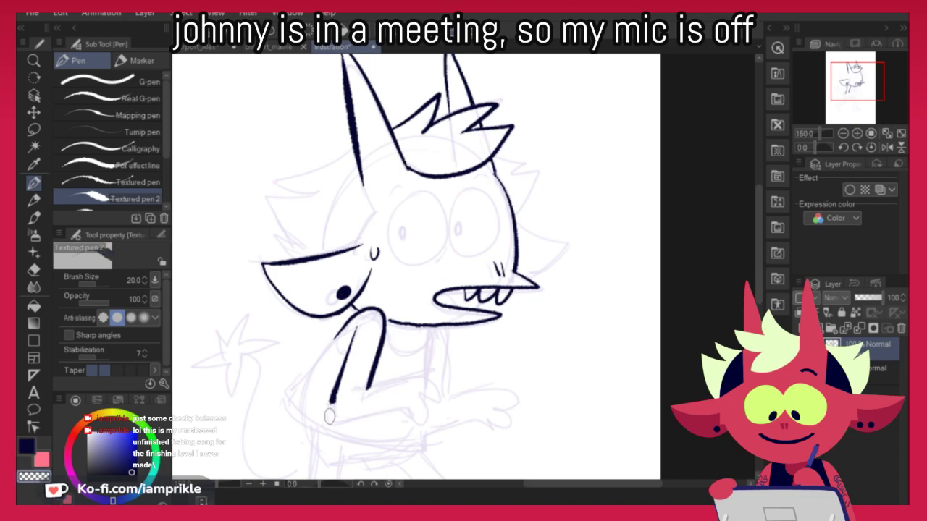
Ink two large round eyes side by side on the face in navy
click(28, 448)
drag(462, 354, 460, 427)
mouse_move(438, 274)
mouse_down()
mouse_move(408, 268)
mouse_move(387, 325)
mouse_move(435, 317)
mouse_move(431, 266)
mouse_up()
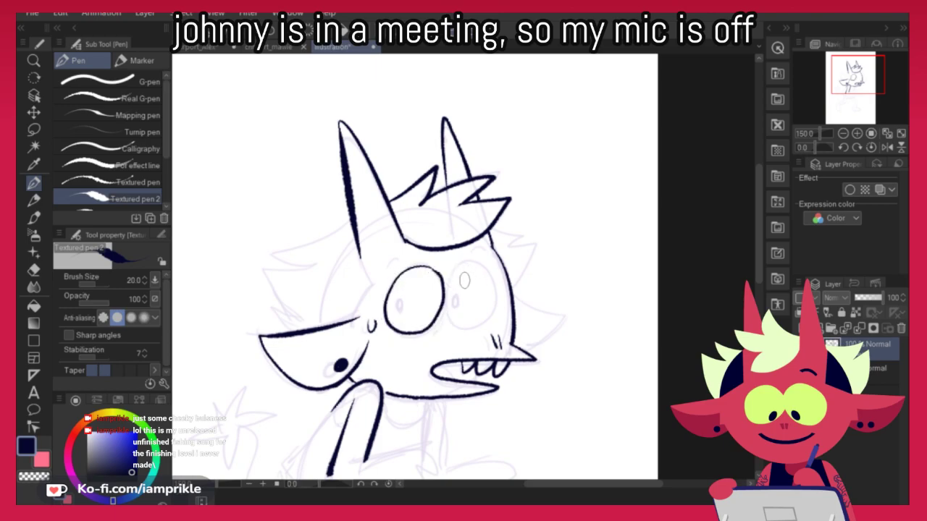
mouse_move(443, 306)
mouse_down()
mouse_move(463, 261)
mouse_move(408, 334)
mouse_move(415, 271)
mouse_move(388, 310)
mouse_move(409, 271)
mouse_move(396, 332)
mouse_move(436, 283)
mouse_move(411, 332)
mouse_move(418, 272)
mouse_move(494, 284)
mouse_move(455, 274)
mouse_up()
key(ctrl+z)
key(ctrl+z)
key(ctrl+z)
key(ctrl+z)
key(ctrl+z)
key(ctrl+z)
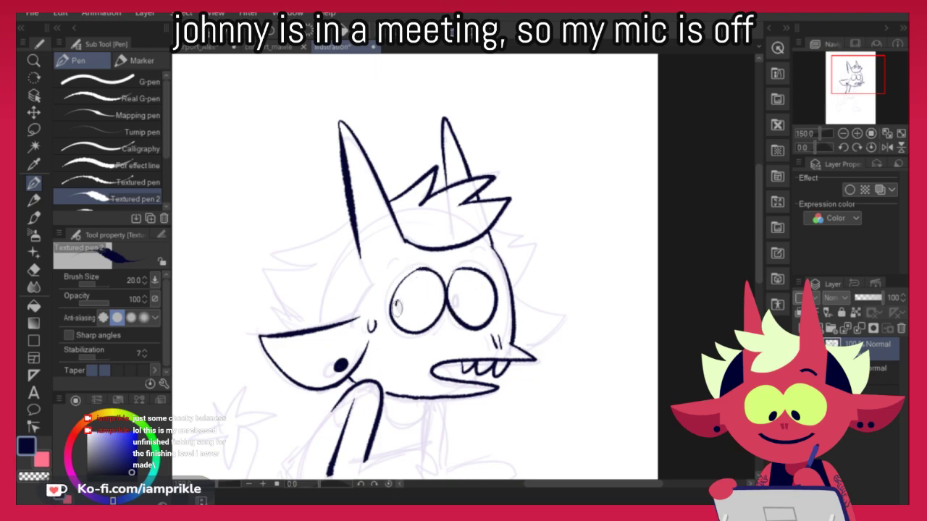
Ink a small filled pupil in each eye, looking backward, and touch up the far eye's outline
key(ctrl+z)
key(ctrl+z)
drag(403, 299, 403, 307)
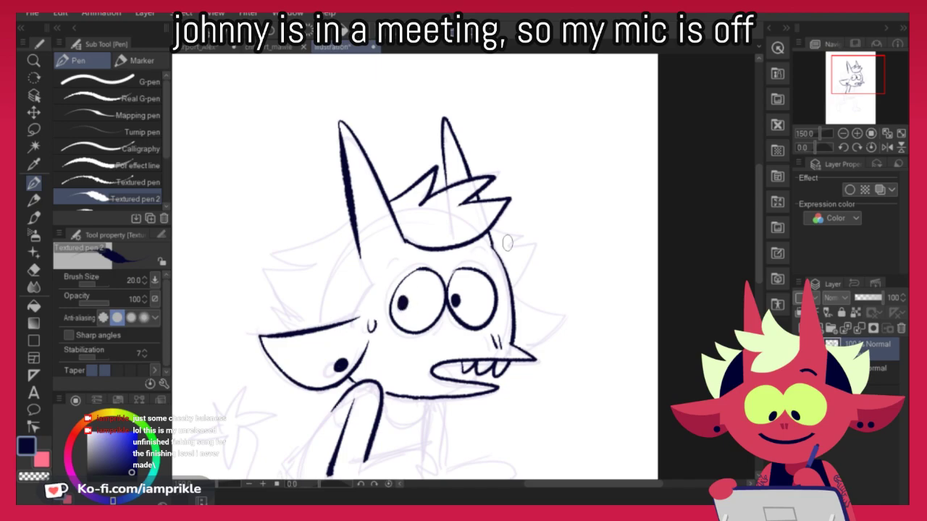
click(32, 476)
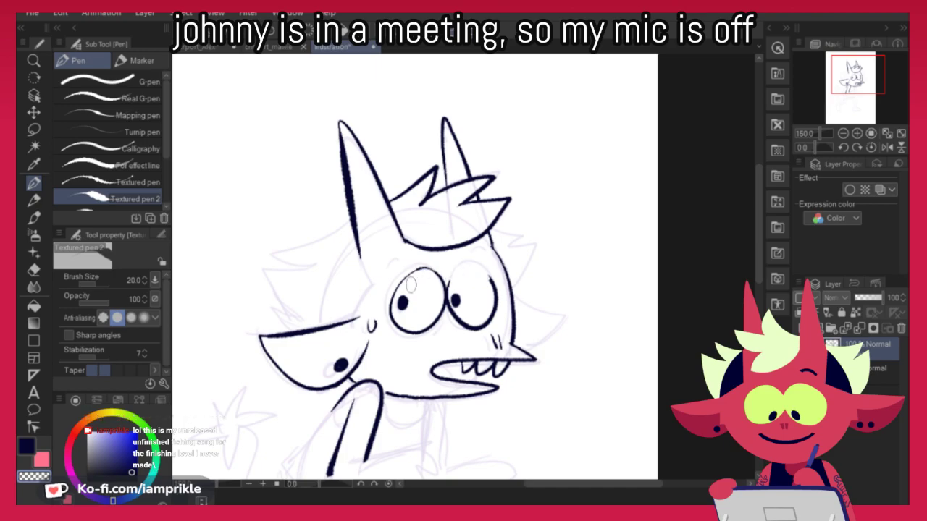
key(c)
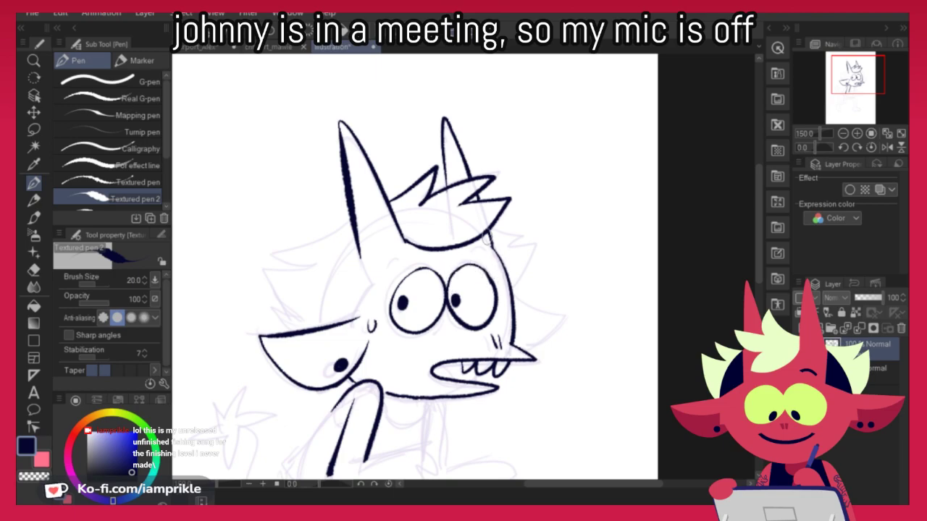
key(c)
drag(455, 296, 456, 305)
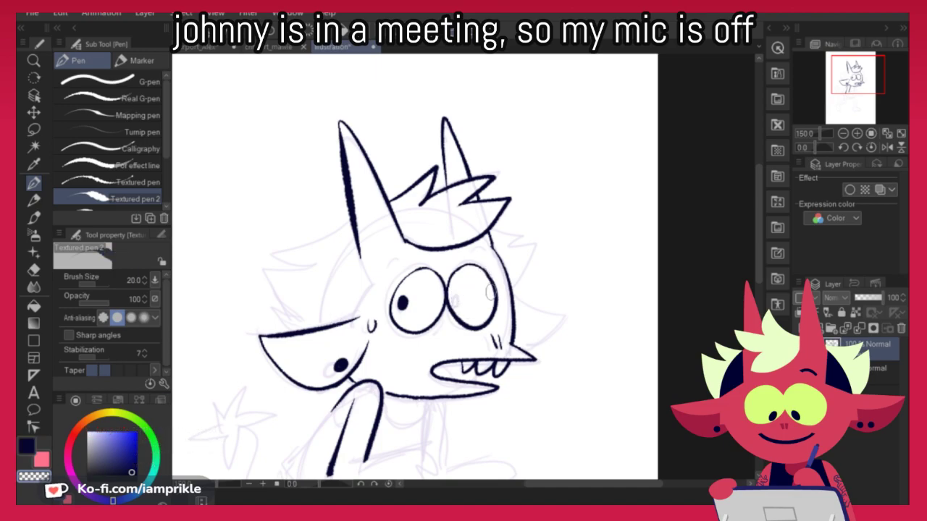
key(c)
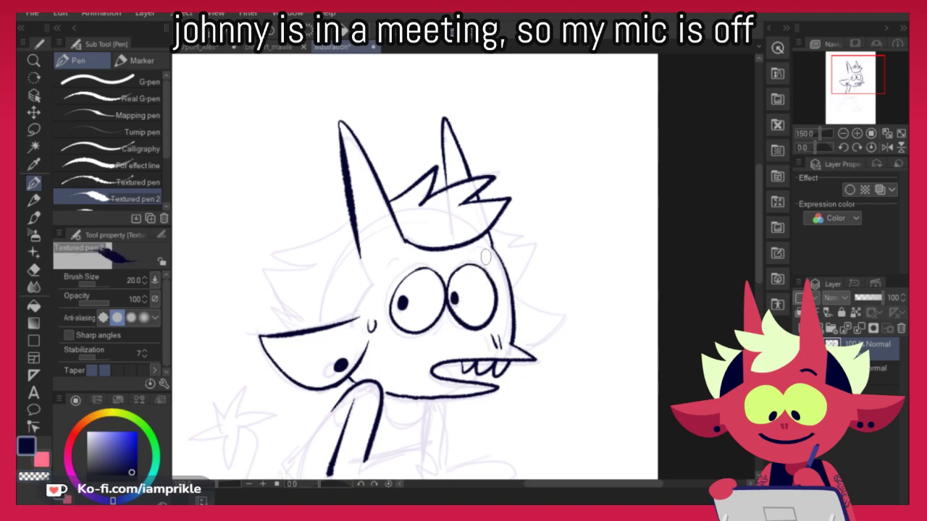
Ink short brow arcs over both eyes, plus the angular sideburn edge and curved back of the head behind the near horn
drag(474, 258, 486, 252)
mouse_move(385, 269)
mouse_down()
mouse_move(399, 258)
mouse_move(373, 282)
mouse_up()
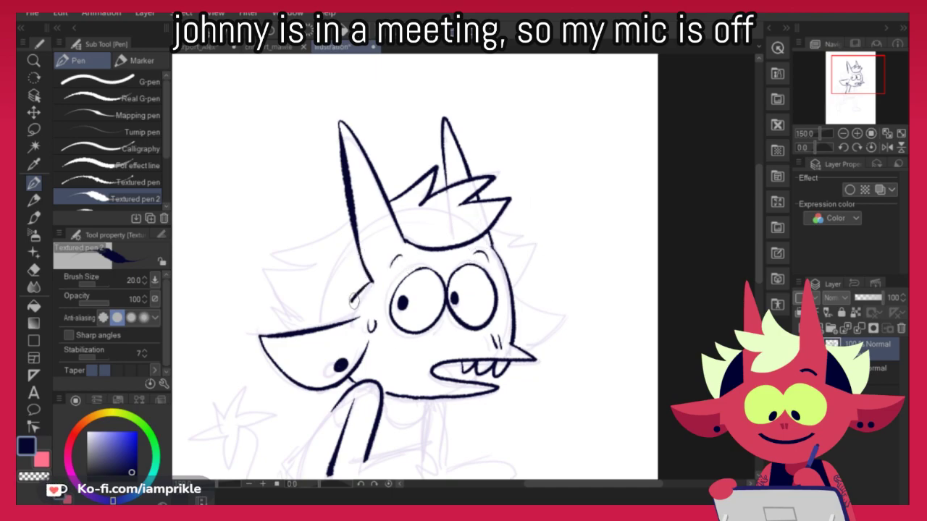
drag(354, 240, 323, 309)
key(ctrl+z)
drag(357, 239, 320, 321)
Ink the spiky hair tufts on both sides of the head and the far pointed ear
drag(352, 229, 265, 243)
mouse_move(265, 243)
mouse_down()
mouse_move(307, 260)
mouse_move(258, 257)
mouse_up()
mouse_move(258, 257)
mouse_down()
mouse_move(329, 316)
mouse_move(291, 325)
mouse_up()
mouse_move(492, 230)
mouse_down()
mouse_move(531, 247)
mouse_move(507, 276)
mouse_move(557, 313)
mouse_move(536, 351)
mouse_up()
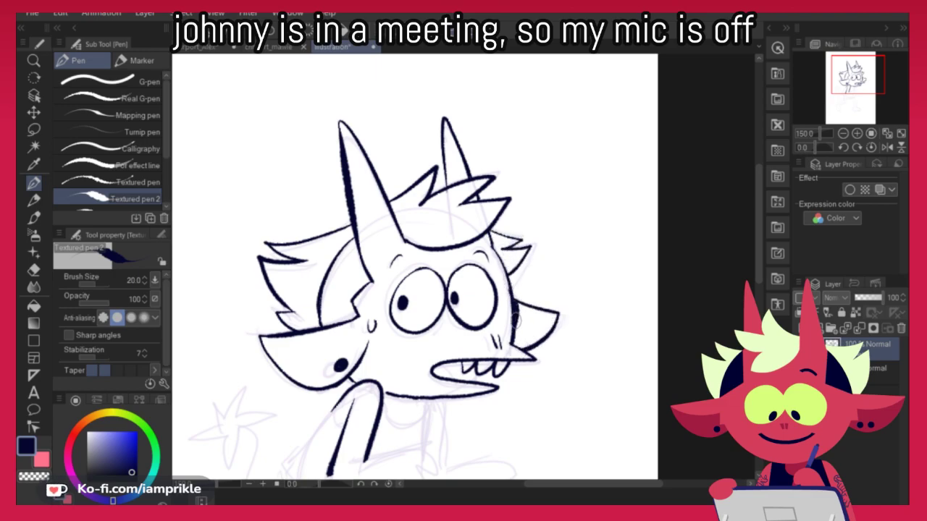
Fill the patch between the near horn and ear with navy, and thicken the dark sliver beside the far ear
drag(602, 424, 594, 425)
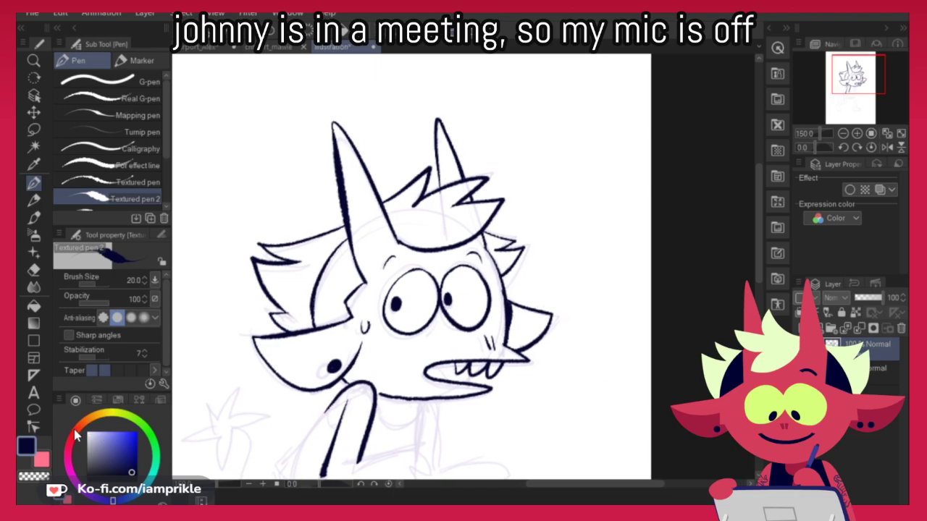
click(33, 309)
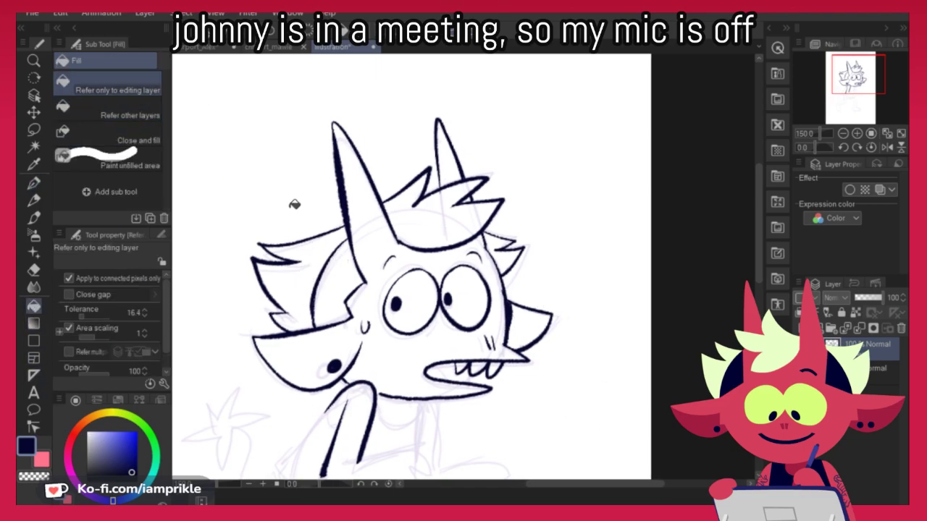
click(333, 289)
click(33, 182)
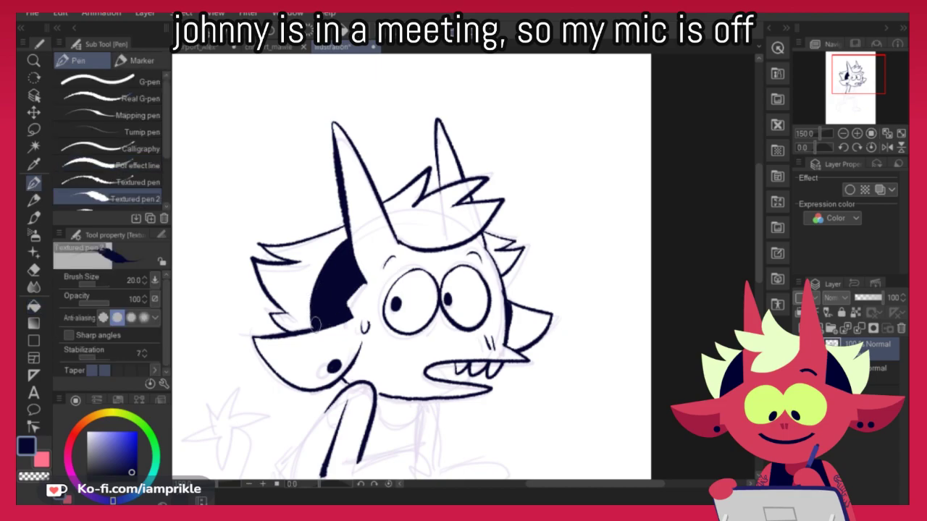
drag(594, 405, 616, 330)
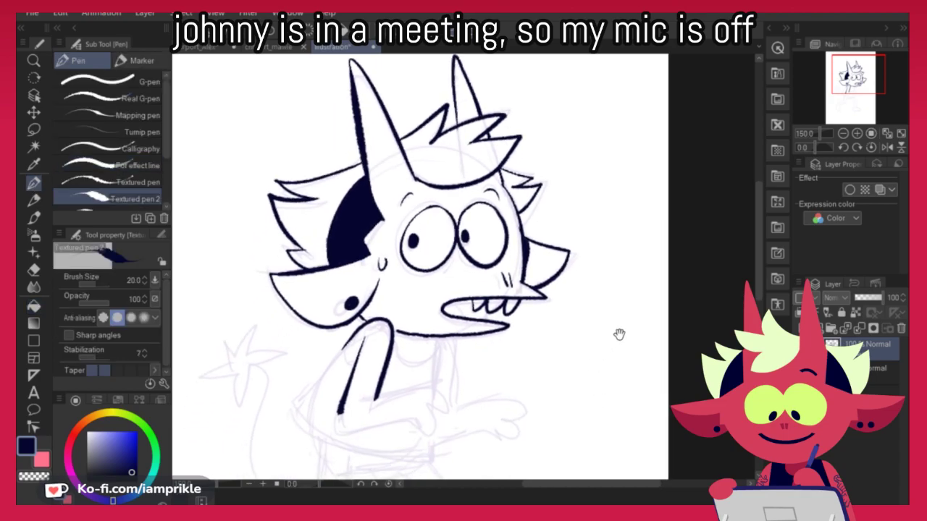
drag(530, 243, 526, 268)
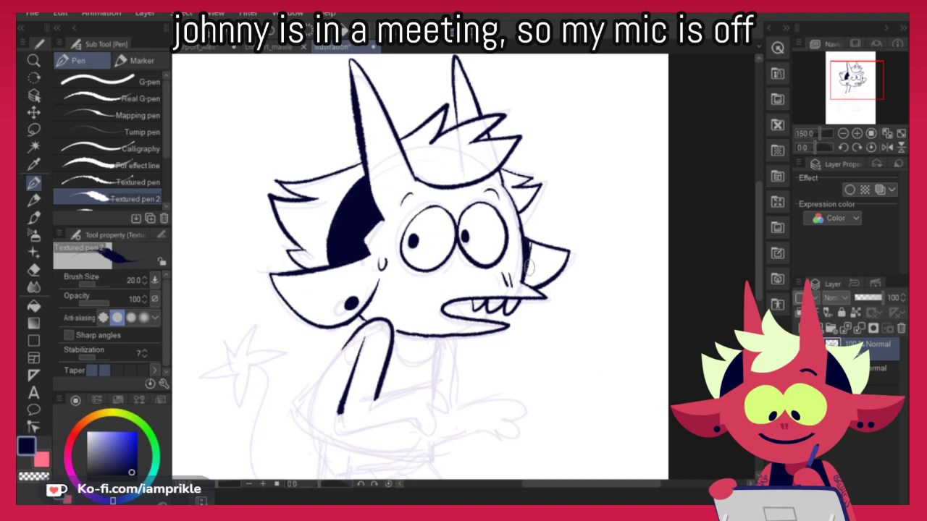
Fill the inside of the open mouth behind the teeth with navy
drag(589, 405, 590, 346)
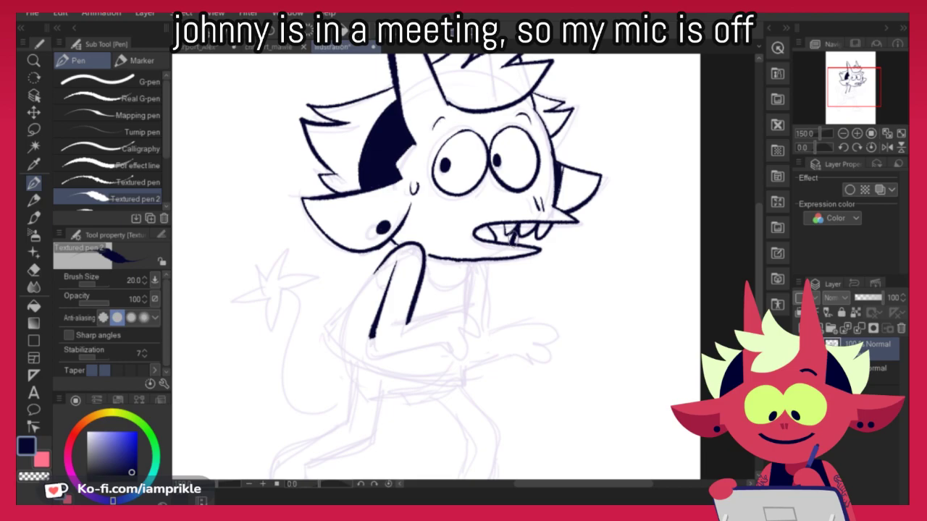
click(33, 306)
click(500, 231)
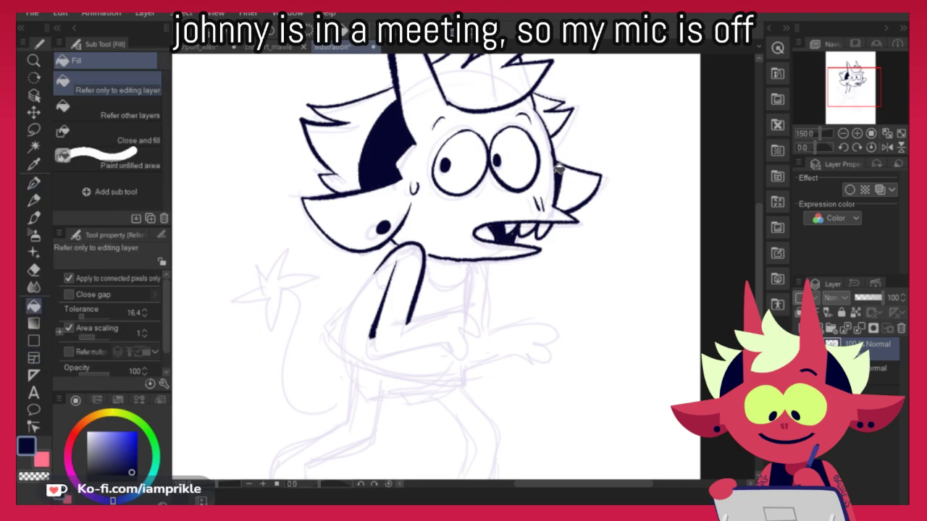
click(34, 182)
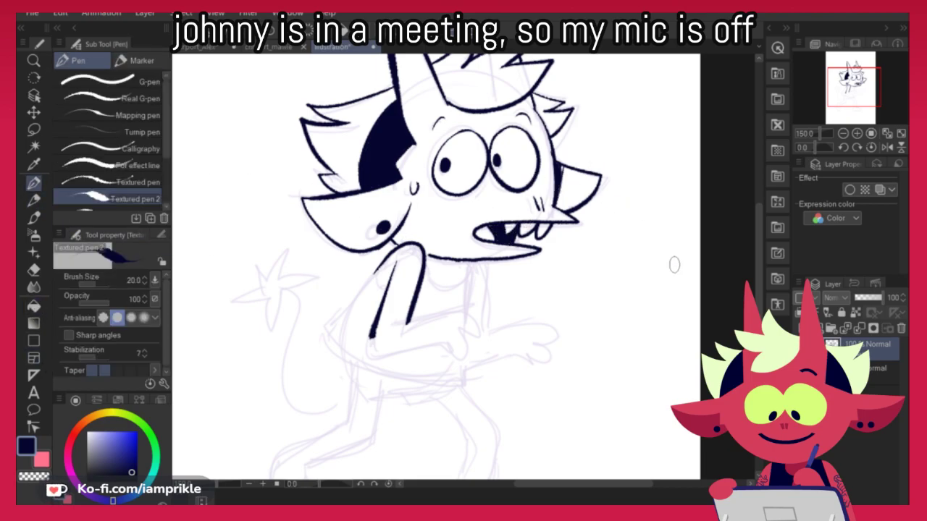
drag(530, 260, 526, 302)
key(ctrl+z)
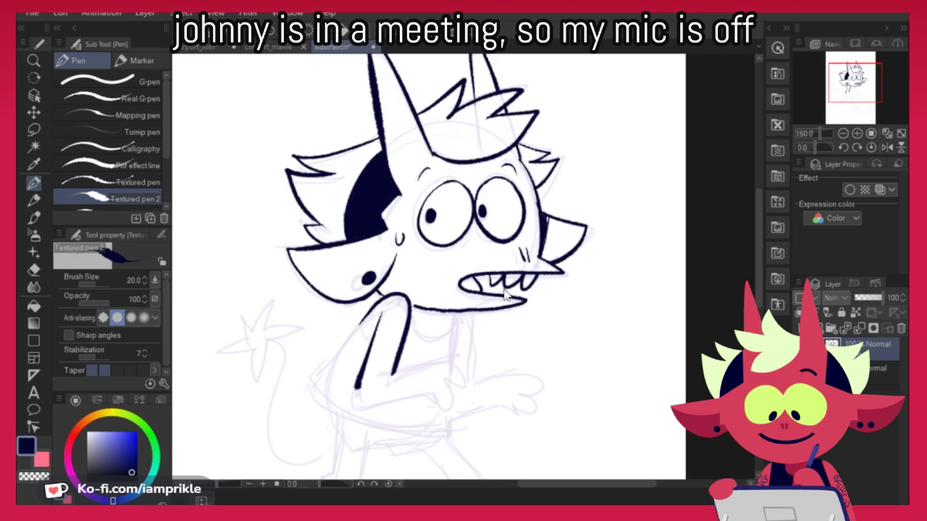
click(34, 308)
click(33, 182)
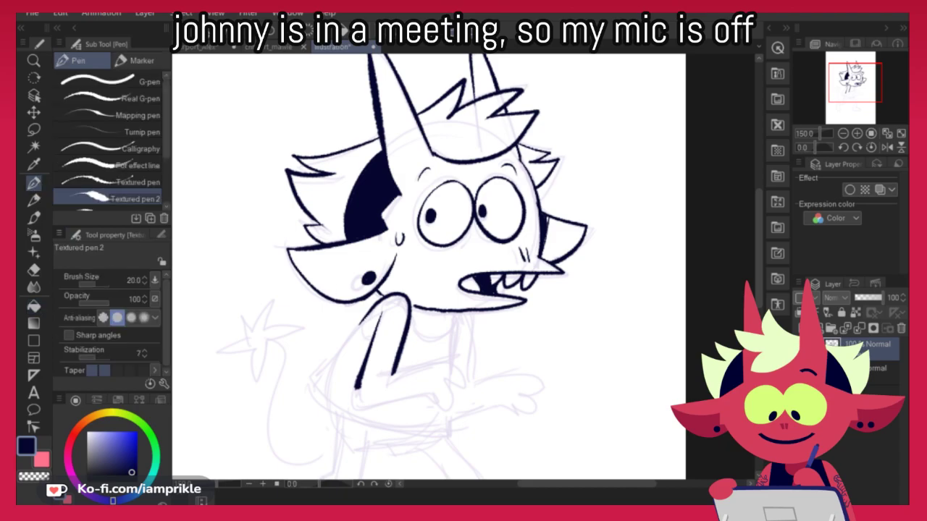
Ink the curved shirt neckline under the jaw and the short front edge of the chest
drag(506, 358, 519, 310)
mouse_move(424, 265)
mouse_down()
mouse_move(465, 272)
mouse_move(458, 281)
mouse_move(467, 267)
mouse_move(464, 305)
mouse_up()
key(ctrl+z)
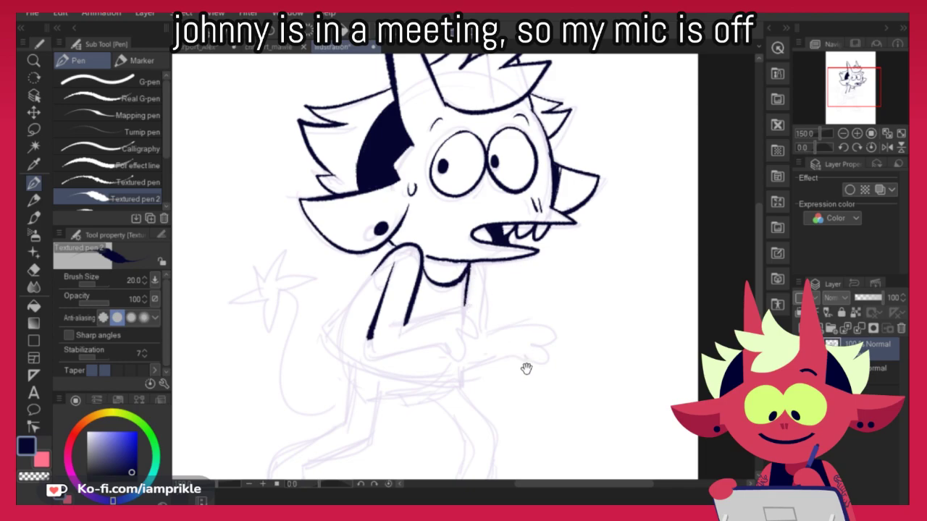
Ink the near forearm reaching forward from a bent elbow with a drooping-fingered hand, and refine the elbow's outline
drag(526, 367, 531, 352)
mouse_move(404, 312)
mouse_down()
mouse_move(462, 296)
mouse_move(474, 304)
mouse_move(475, 330)
mouse_up()
key(ctrl+z)
key(ctrl+z)
mouse_move(469, 293)
mouse_down()
mouse_move(480, 322)
mouse_move(453, 327)
mouse_up()
key(ctrl+z)
key(ctrl+z)
key(ctrl+z)
mouse_move(468, 294)
mouse_down()
mouse_move(478, 333)
mouse_move(465, 324)
mouse_up()
drag(464, 323, 382, 338)
key(ctrl+z)
mouse_move(438, 330)
mouse_down()
mouse_move(377, 333)
mouse_move(390, 337)
mouse_move(381, 313)
mouse_move(388, 339)
mouse_move(375, 330)
mouse_up()
key(ctrl+z)
key(ctrl+z)
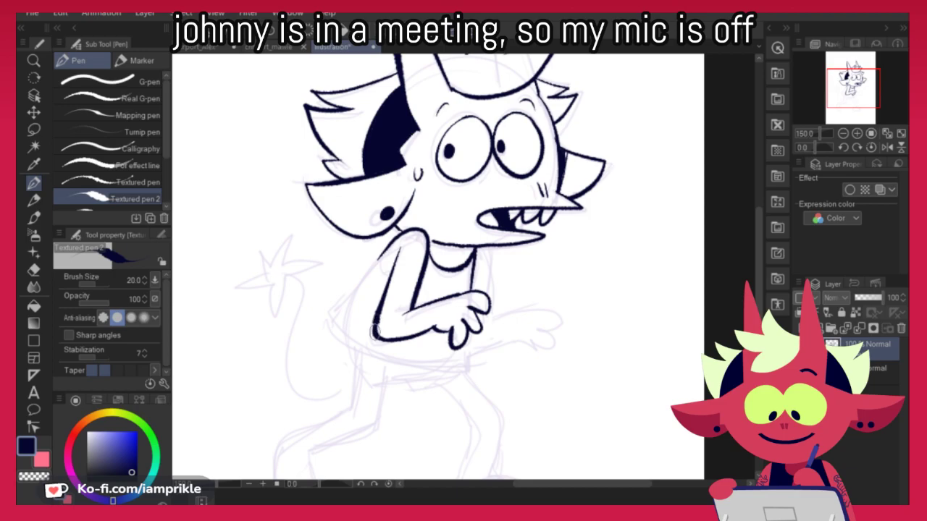
click(33, 476)
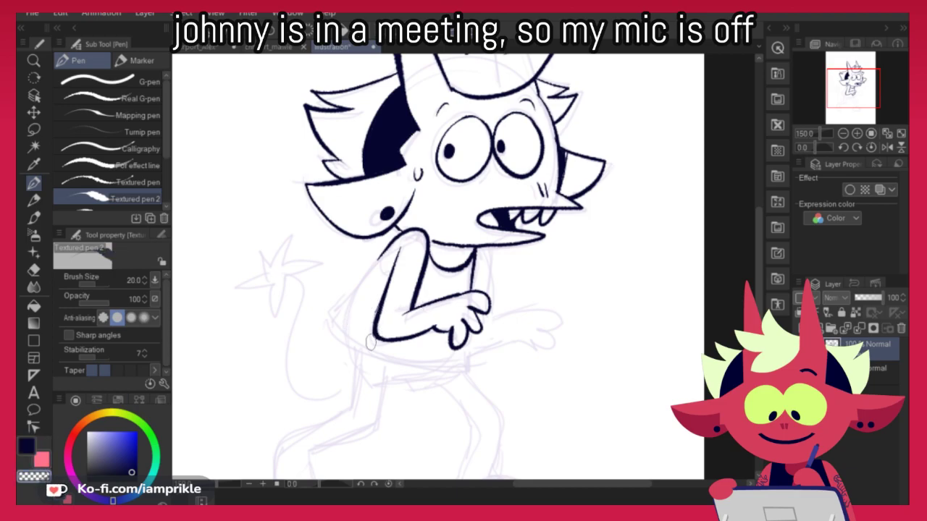
click(35, 444)
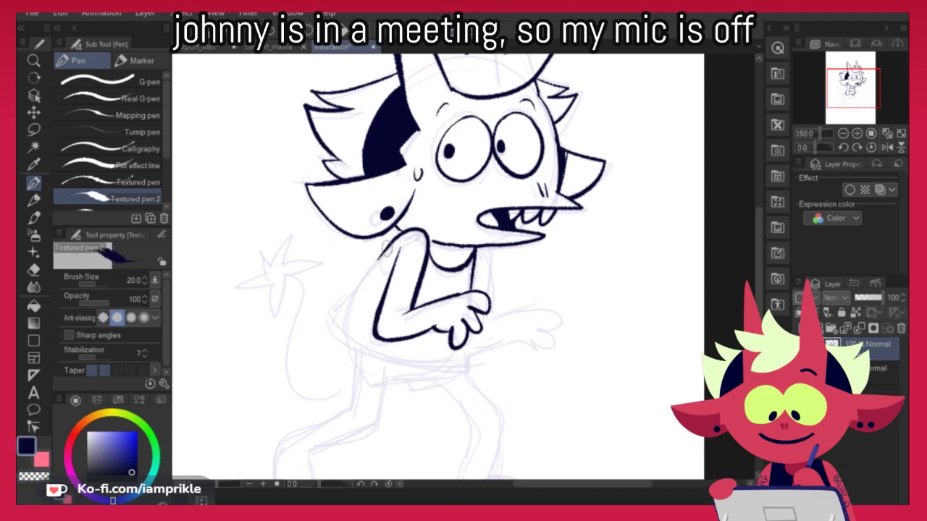
Ink the shirt's slanted back edge from the shoulder and its curved hem sweeping forward under the near arm
drag(388, 240, 336, 302)
key(ctrl+z)
mouse_move(388, 240)
mouse_down()
mouse_move(322, 312)
mouse_move(463, 355)
mouse_up()
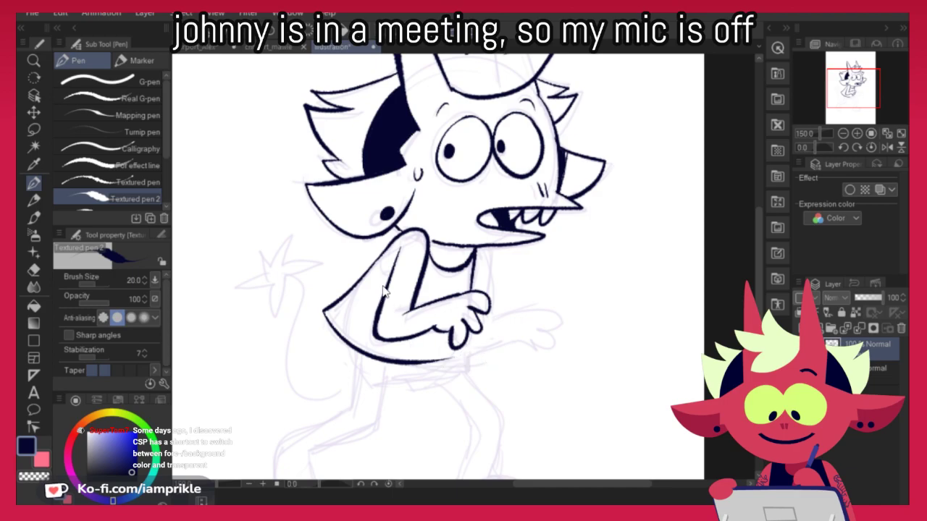
key(ctrl+z)
drag(324, 312, 481, 356)
key(ctrl+z)
drag(324, 312, 456, 360)
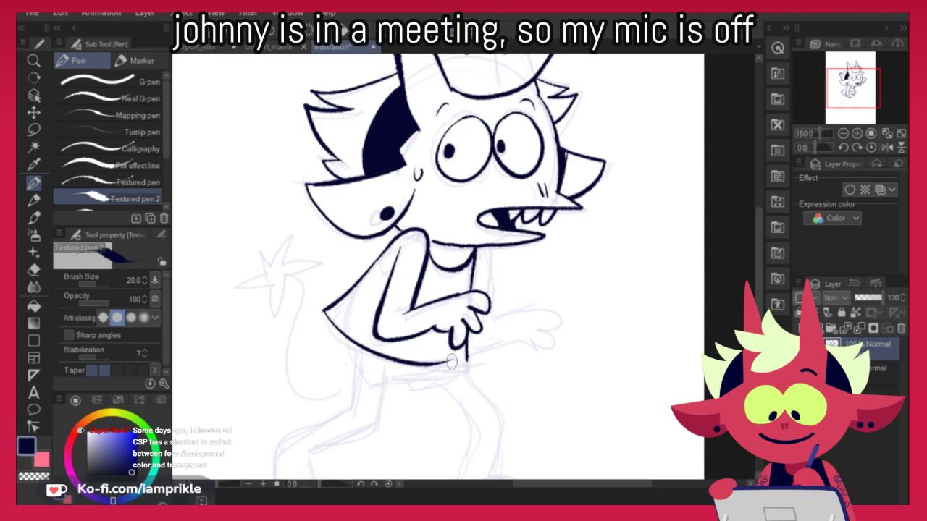
Trim the stray line ends around the shirt hem and where the jaw line meets the shoulder
click(34, 477)
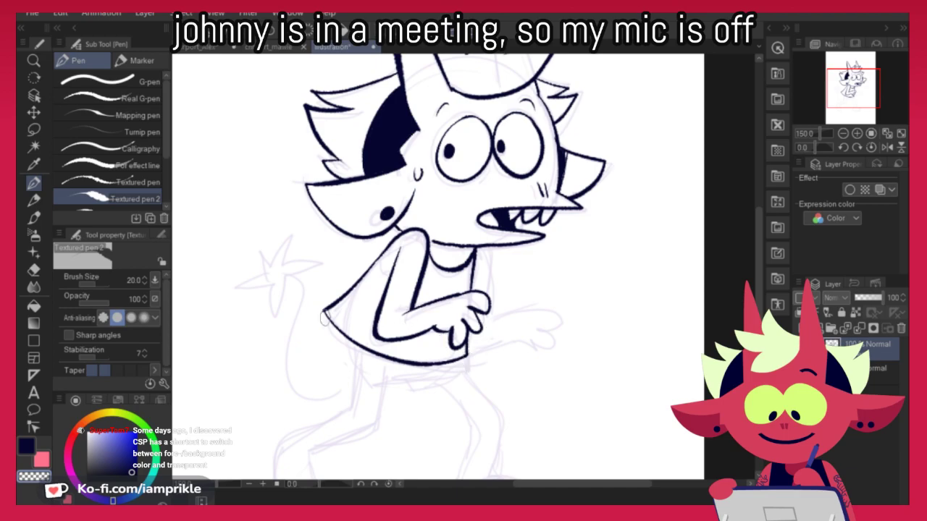
key(c)
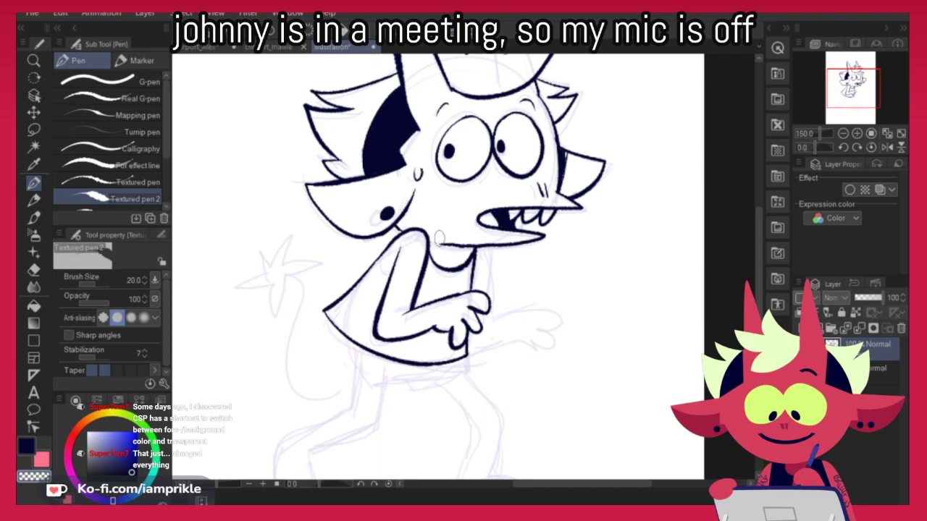
click(29, 445)
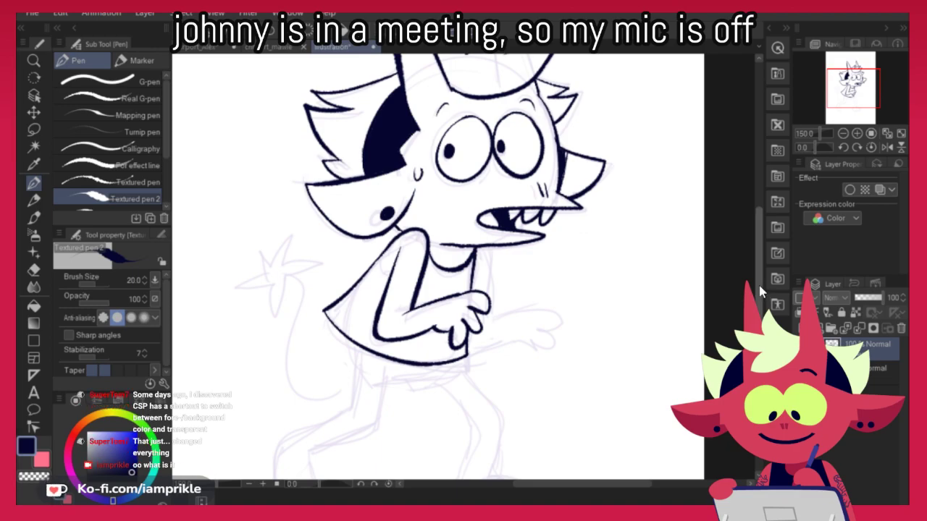
Ink the far arm extending forward from behind the chest, ending in a hand with spread fingers
drag(759, 231, 758, 231)
key(ctrl+z)
mouse_move(478, 251)
mouse_down()
mouse_move(487, 295)
mouse_move(520, 317)
mouse_move(519, 329)
mouse_move(563, 311)
mouse_move(541, 318)
mouse_up()
key(ctrl+z)
mouse_move(550, 320)
mouse_down()
mouse_move(545, 352)
mouse_move(472, 352)
mouse_move(505, 342)
mouse_move(468, 354)
mouse_up()
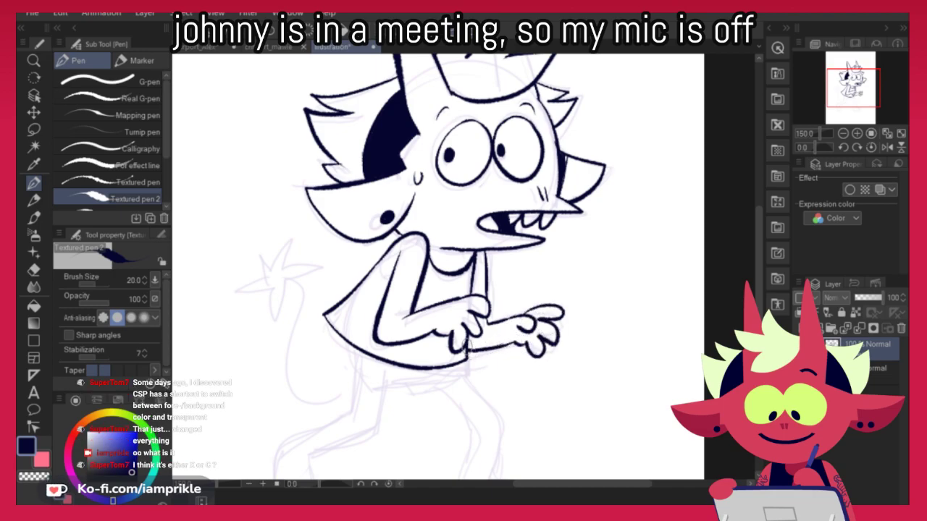
drag(632, 368, 624, 385)
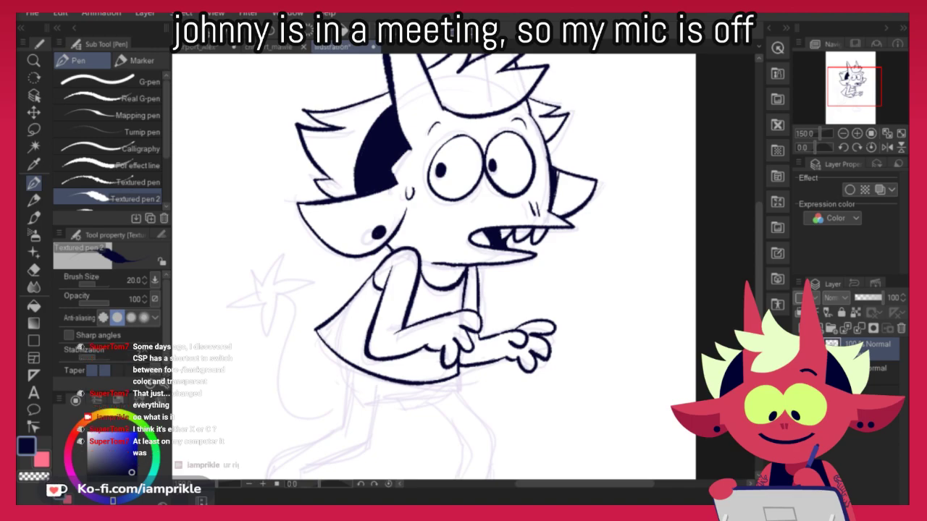
alt+click(540, 383)
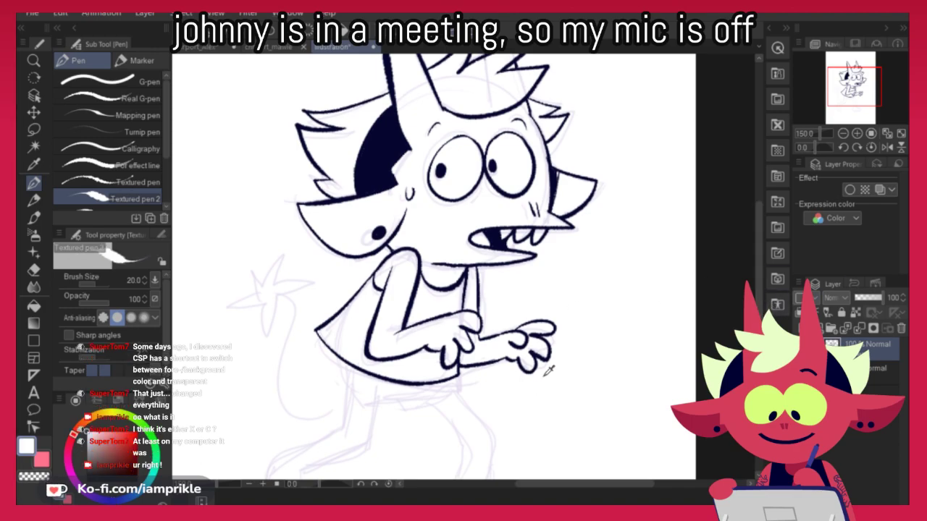
alt+click(539, 346)
Ink the back edge of the rear leg from under the shirt hem over the hip and down the thigh
drag(542, 414, 589, 311)
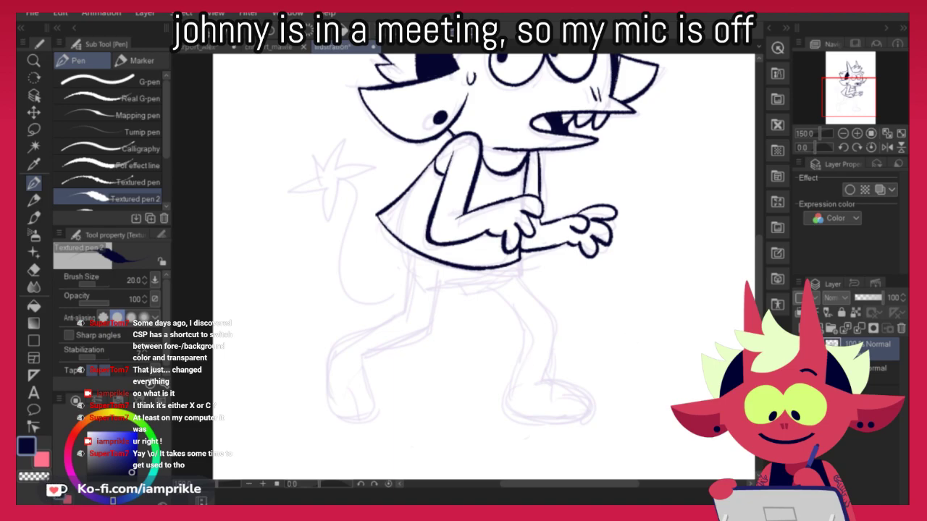
scroll(483, 267, up, 1)
alt+click(623, 352)
alt+click(520, 263)
alt+click(511, 258)
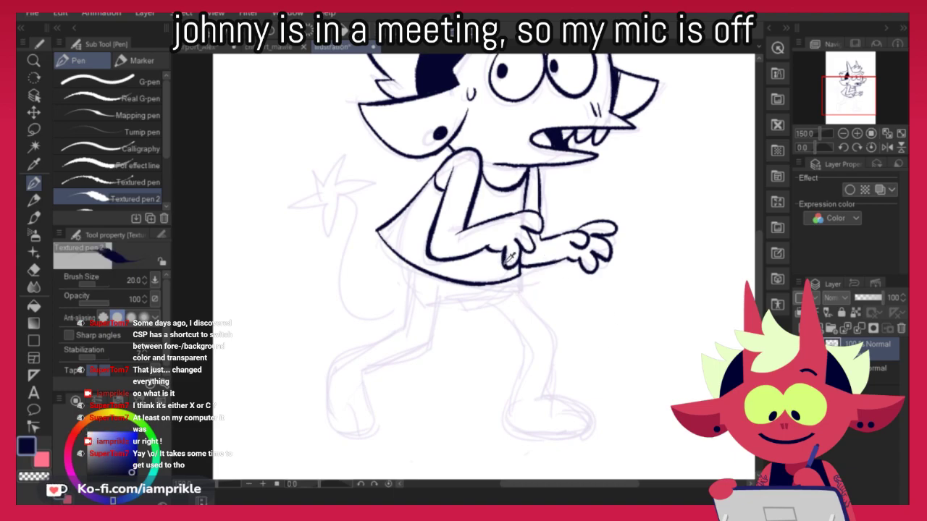
drag(538, 324, 490, 340)
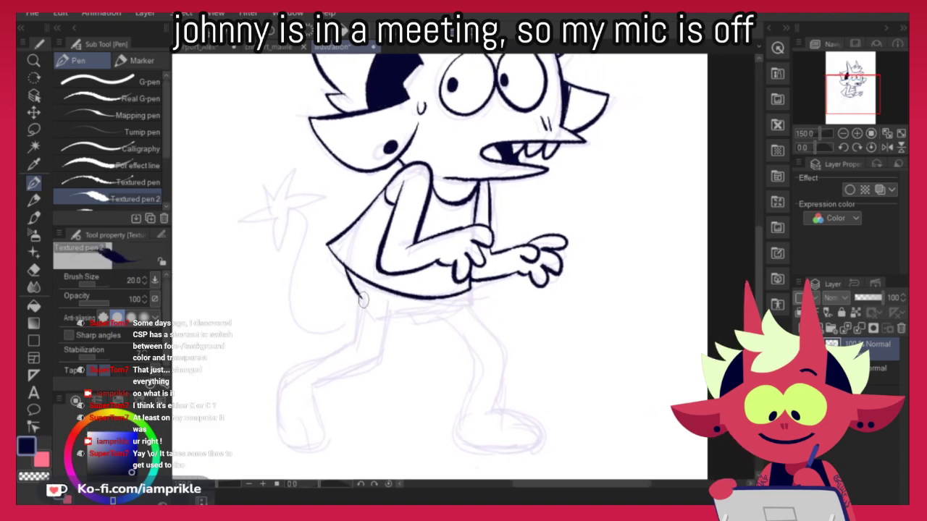
drag(355, 293, 356, 337)
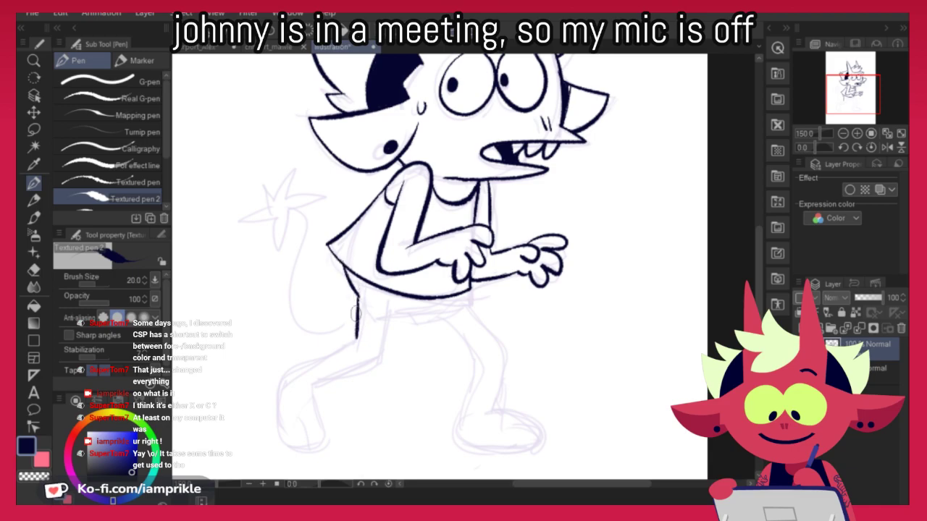
Ink the rest of the rear leg with its inner edge, bent knee, backward-slanting shin and rounded foot
mouse_move(389, 303)
mouse_down()
mouse_move(376, 363)
mouse_move(318, 386)
mouse_up()
key(ctrl+z)
mouse_move(378, 362)
mouse_down()
mouse_move(319, 385)
mouse_move(337, 377)
mouse_move(314, 392)
mouse_move(327, 428)
mouse_up()
mouse_move(355, 333)
mouse_down()
mouse_move(287, 392)
mouse_move(286, 443)
mouse_move(319, 433)
mouse_move(319, 443)
mouse_move(321, 428)
mouse_move(314, 445)
mouse_move(317, 424)
mouse_move(321, 431)
mouse_move(315, 443)
mouse_move(282, 433)
mouse_move(308, 446)
mouse_up()
key(ctrl+z)
key(ctrl+z)
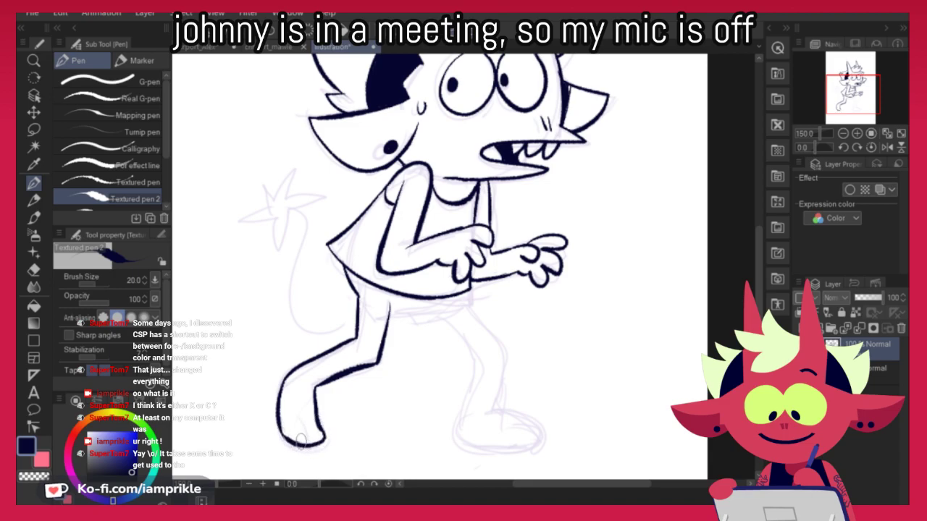
mouse_move(537, 405)
mouse_down()
mouse_move(506, 416)
mouse_move(505, 397)
mouse_up()
drag(287, 419, 290, 435)
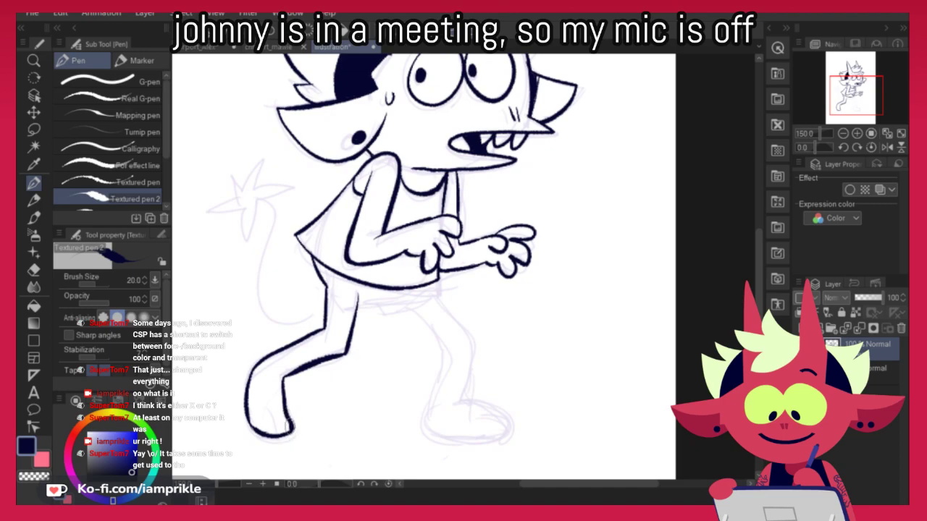
Redraw the front edge of the rear leg with a softer knee bend and trim the excess line thickness there
click(42, 477)
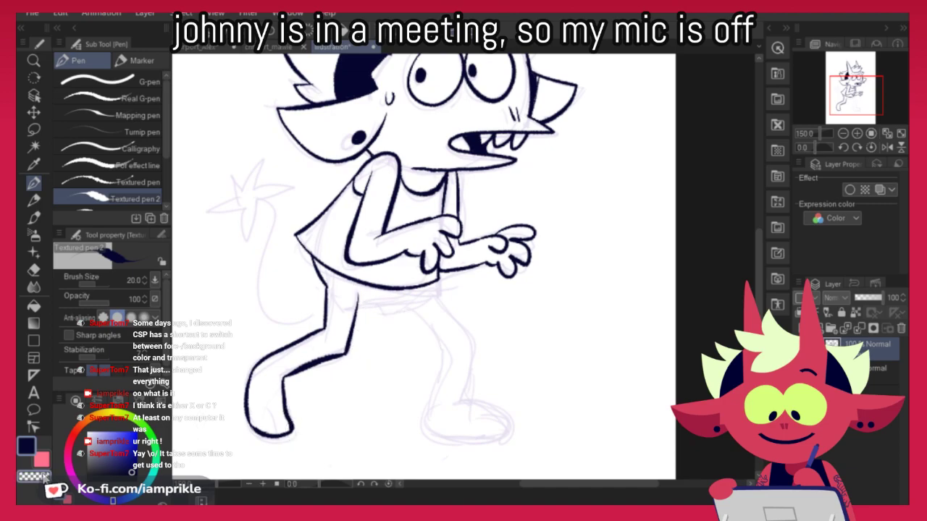
mouse_move(353, 297)
mouse_down()
mouse_move(344, 367)
mouse_move(362, 329)
mouse_move(321, 344)
mouse_move(328, 359)
mouse_move(348, 348)
mouse_move(333, 357)
mouse_move(356, 299)
mouse_move(343, 352)
mouse_up()
key(c)
key(ctrl+z)
key(ctrl+z)
drag(356, 302, 329, 357)
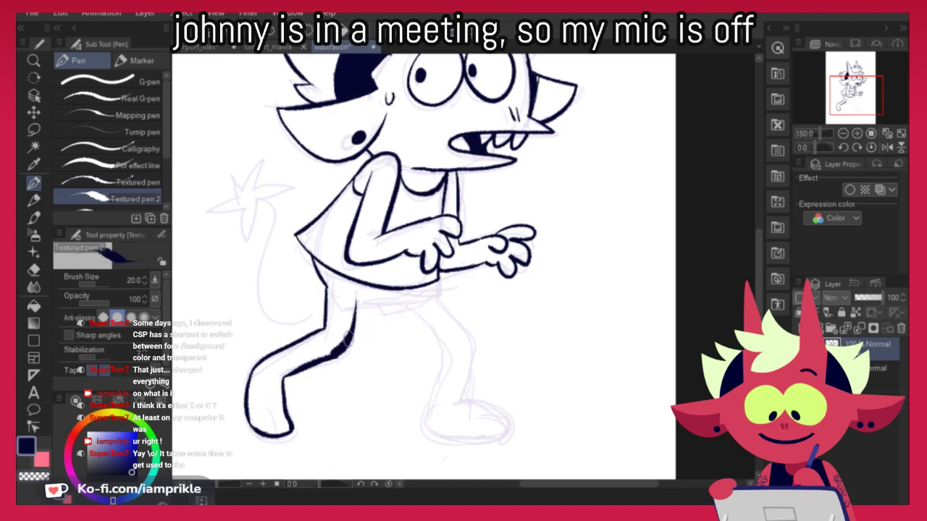
key(ctrl+z)
drag(355, 294, 336, 355)
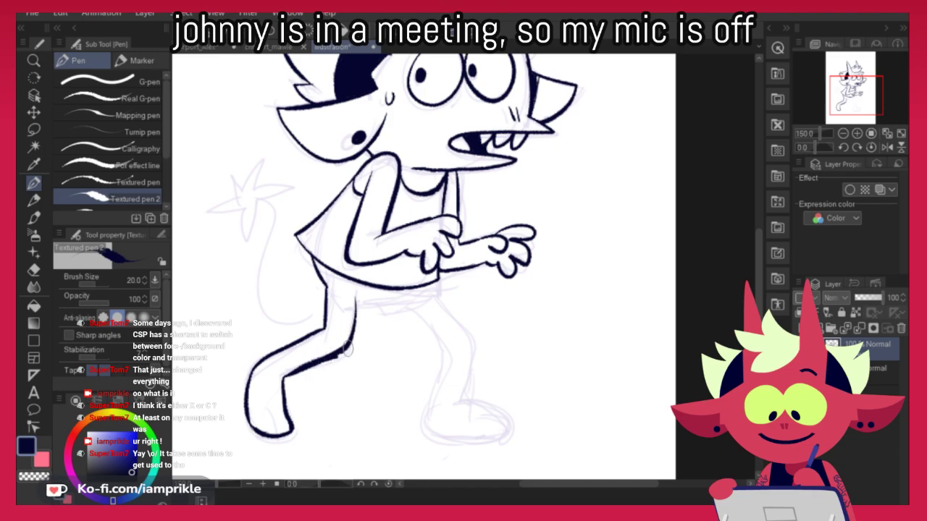
key(alt)
key(alt)
key(c)
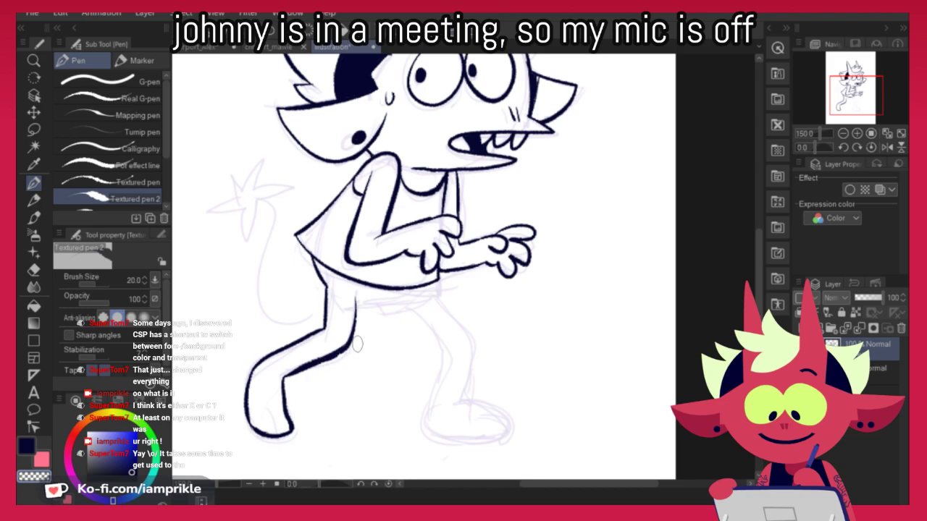
key(c)
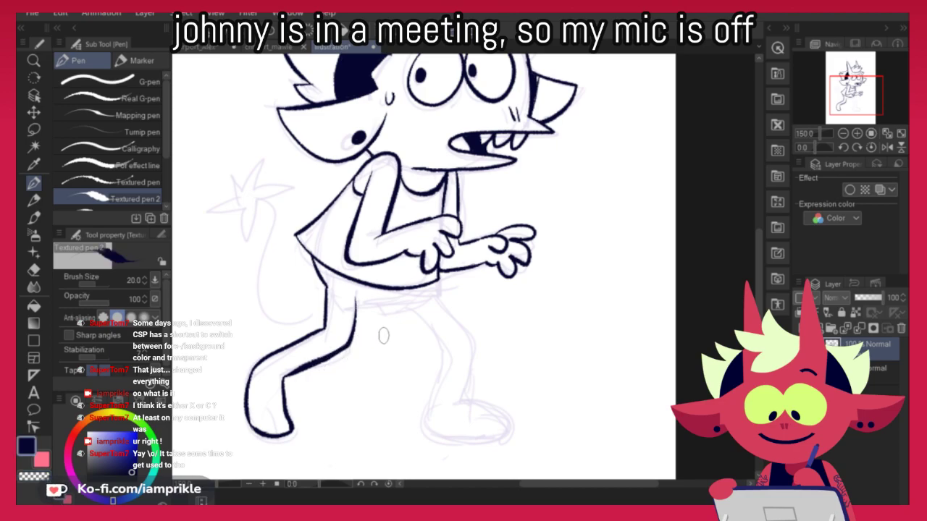
Ink the curved underside of the hips below the shirt hem, joining the rear leg to the front leg
key(ctrl+z)
mouse_move(354, 298)
mouse_down()
mouse_move(416, 306)
mouse_move(387, 304)
mouse_move(426, 304)
mouse_up()
key(ctrl+z)
key(ctrl+z)
key(ctrl+z)
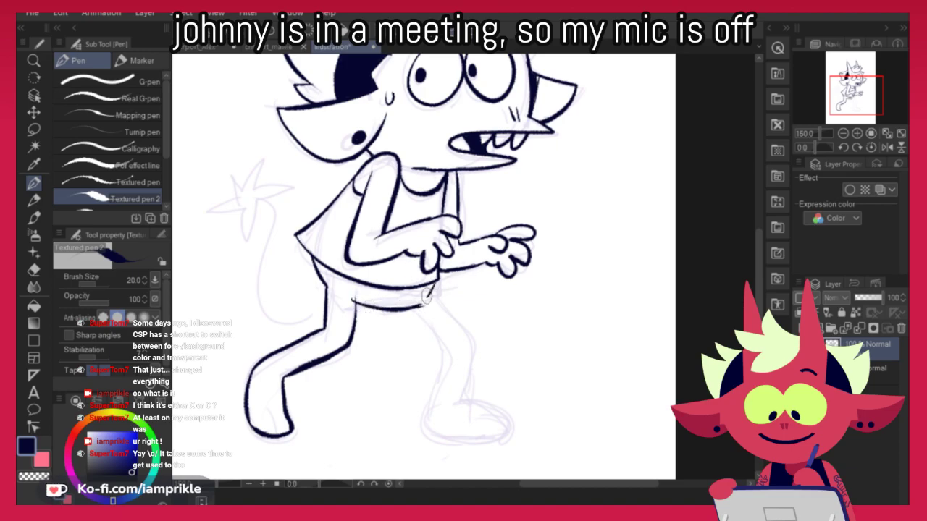
Ink both edges of the front leg from the hips through the bent knee down to the heel
mouse_move(404, 309)
mouse_down()
mouse_move(471, 345)
mouse_move(406, 307)
mouse_move(435, 337)
mouse_move(450, 291)
mouse_move(446, 354)
mouse_move(419, 414)
mouse_up()
key(ctrl+z)
drag(448, 351, 410, 417)
drag(465, 335, 447, 396)
key(ctrl+z)
mouse_move(464, 335)
mouse_down()
mouse_move(448, 401)
mouse_move(417, 402)
mouse_move(411, 425)
mouse_move(479, 430)
mouse_up()
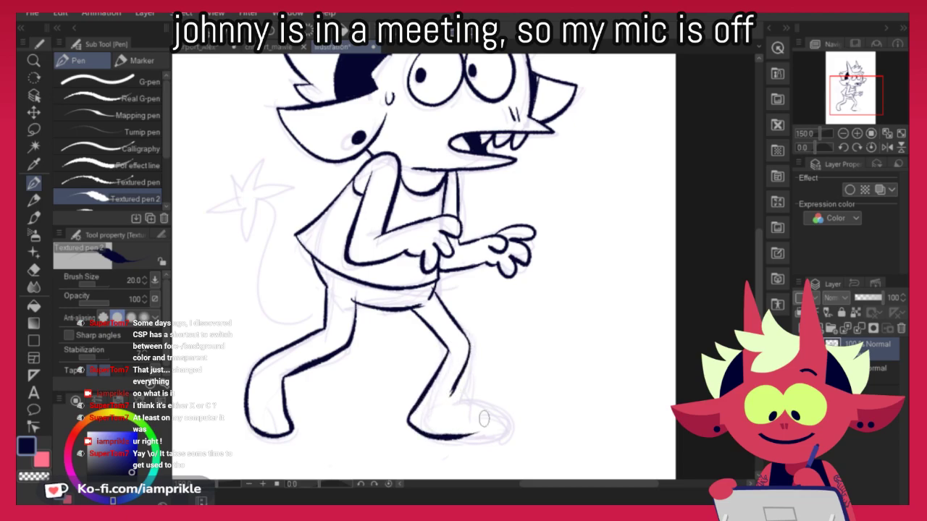
Ink the flat, rounded front foot pointing forward, close its sole line and clean up the leg joins
drag(451, 397, 476, 435)
key(ctrl+z)
mouse_move(456, 384)
mouse_down()
mouse_move(450, 396)
mouse_move(496, 428)
mouse_move(443, 437)
mouse_up()
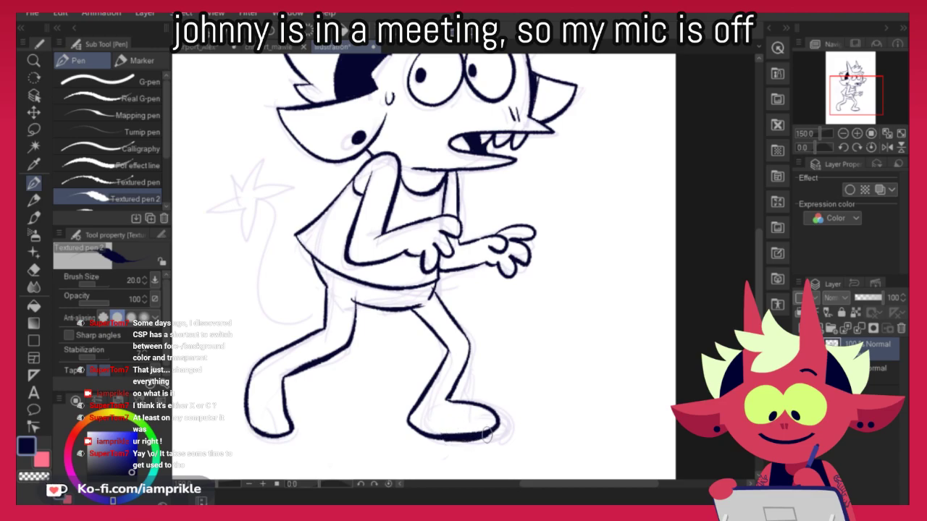
drag(442, 436, 490, 432)
key(c)
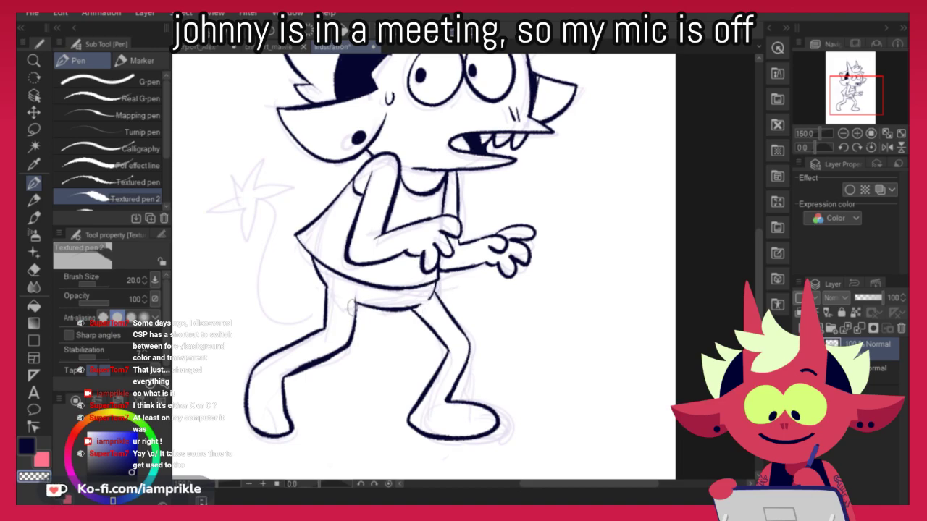
key(c)
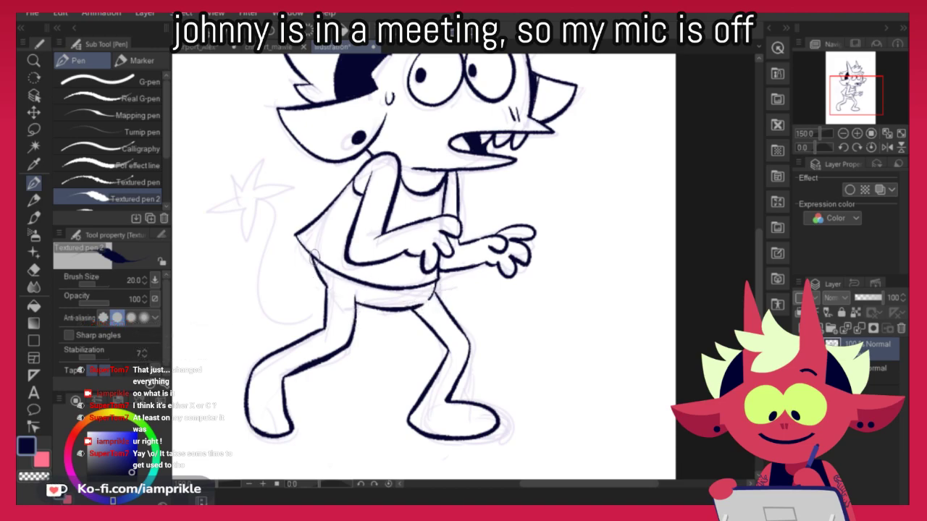
Ink the thin S-curved tail sweeping out behind the hips and up toward the sketched star
mouse_move(322, 284)
mouse_down()
mouse_move(274, 238)
mouse_move(281, 224)
mouse_move(261, 202)
mouse_move(271, 210)
mouse_move(274, 242)
mouse_move(259, 289)
mouse_move(291, 321)
mouse_up()
key(ctrl+z)
key(ctrl+z)
key(ctrl+z)
mouse_move(259, 294)
mouse_down()
mouse_move(293, 325)
mouse_move(293, 316)
mouse_move(299, 322)
mouse_move(326, 292)
mouse_move(308, 317)
mouse_move(325, 288)
mouse_up()
key(ctrl+z)
key(ctrl+z)
key(ctrl+z)
key(ctrl+z)
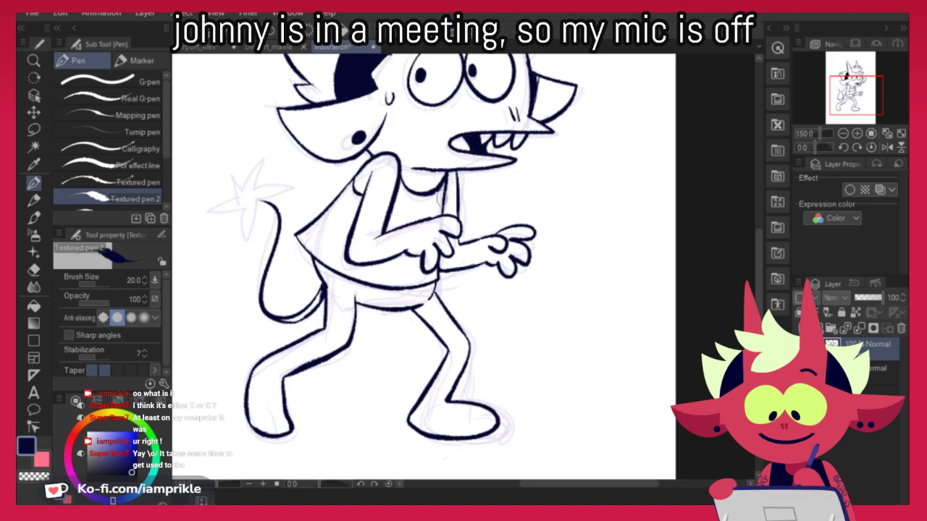
Ink the pointed star shape at the tip of the tail
mouse_move(239, 196)
mouse_down()
mouse_move(230, 180)
mouse_move(245, 187)
mouse_up()
mouse_move(245, 187)
mouse_down()
mouse_move(271, 190)
mouse_move(235, 201)
mouse_move(248, 210)
mouse_move(240, 196)
mouse_move(224, 210)
mouse_move(246, 209)
mouse_up()
key(ctrl+z)
mouse_move(247, 209)
mouse_down()
mouse_move(250, 235)
mouse_move(262, 201)
mouse_move(254, 232)
mouse_up()
key(ctrl+z)
drag(254, 232, 260, 200)
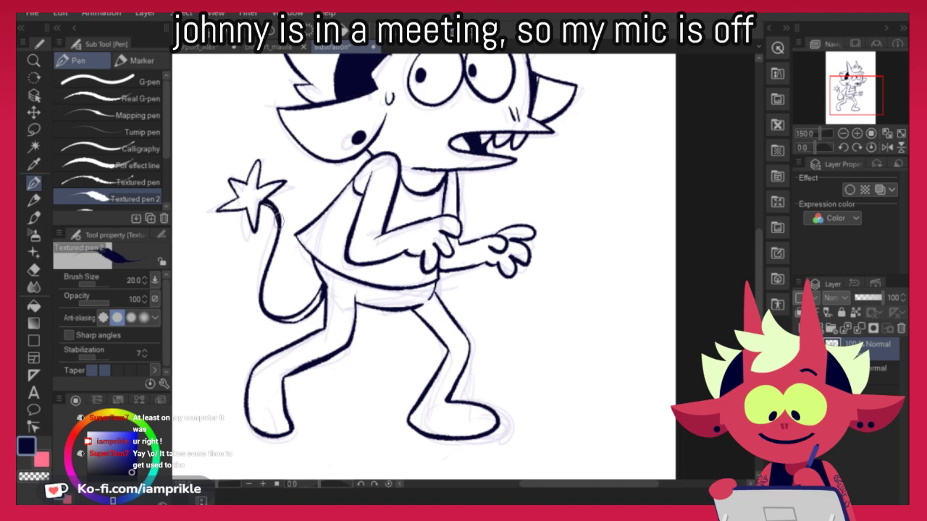
Hide the rough pose sketch layer so only the line art shows, with the whole figure in view
mouse_move(626, 316)
mouse_down()
mouse_move(587, 396)
mouse_move(587, 451)
mouse_move(627, 437)
mouse_move(635, 304)
mouse_move(590, 441)
mouse_move(613, 338)
mouse_move(610, 348)
mouse_up()
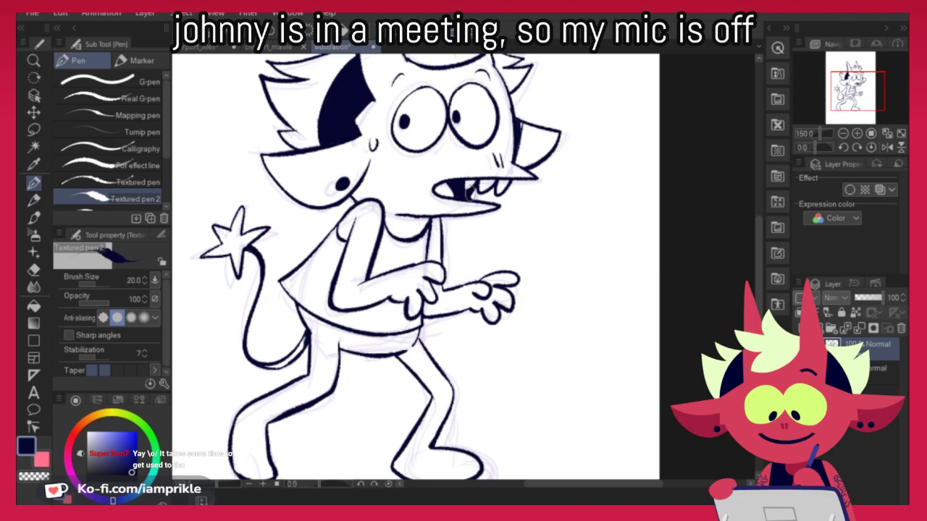
click(800, 369)
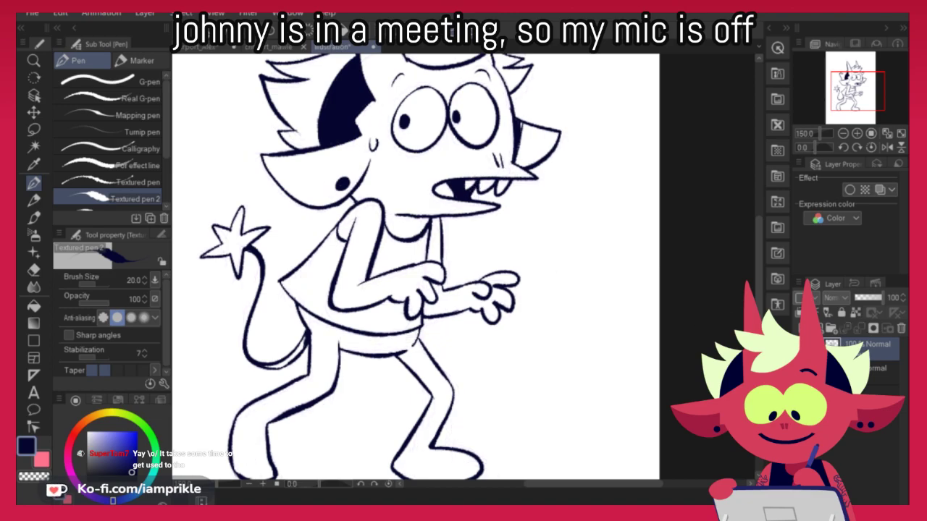
key(ctrl+minus)
drag(661, 355, 656, 382)
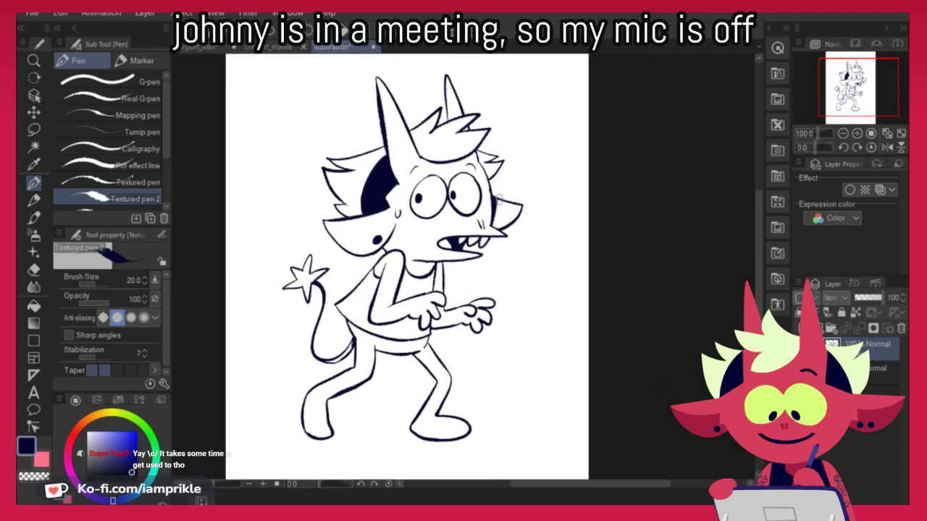
Thin the heavy face outline beside the far ear and touch up the dark hair patch behind the near horn
key(c)
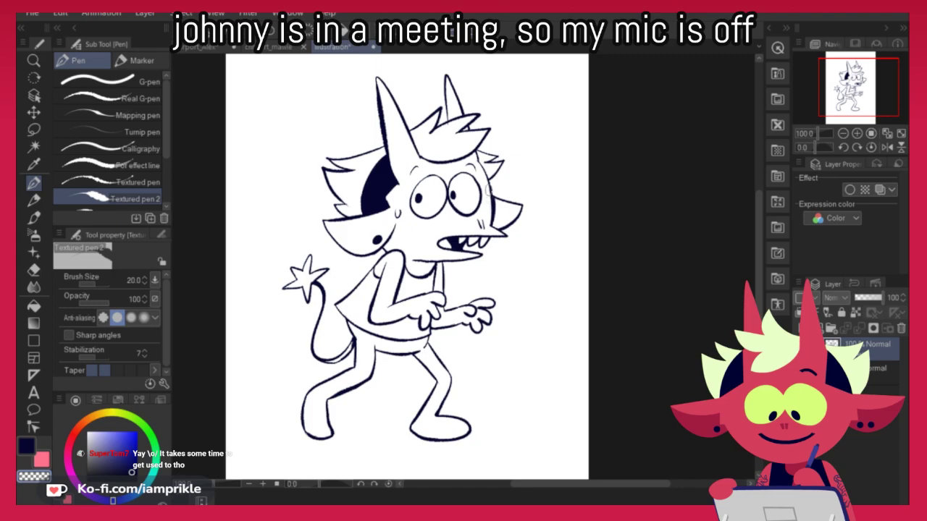
key(c)
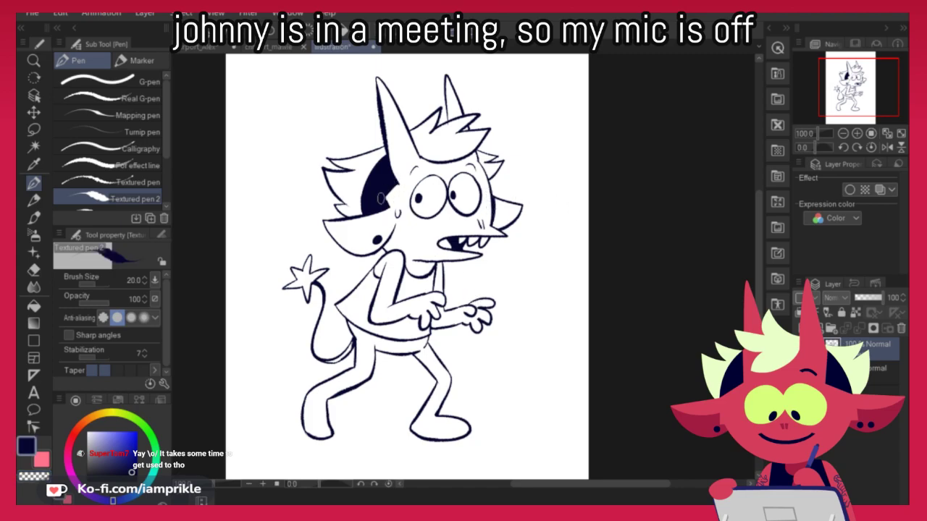
drag(396, 184, 385, 199)
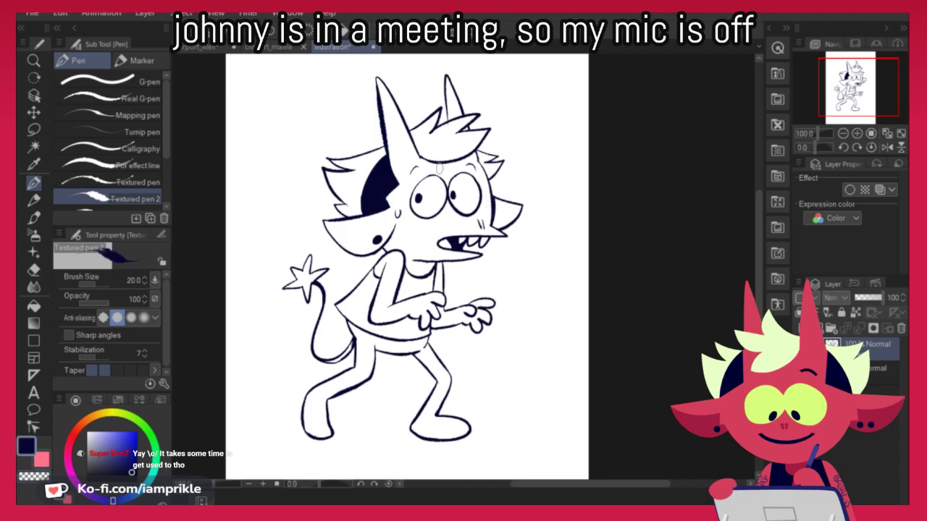
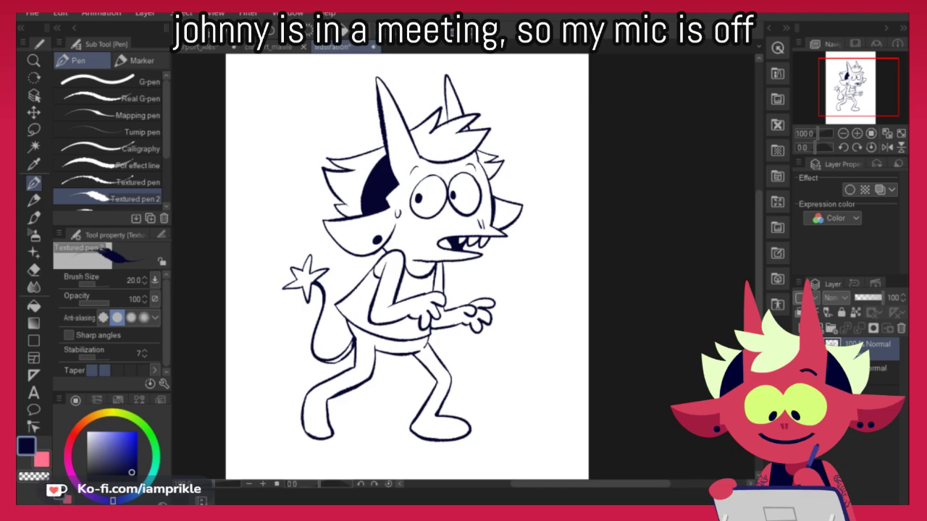
Fill the whole figure with crimson on a layer beneath the line art, using the Close and fill tool
drag(759, 315, 760, 310)
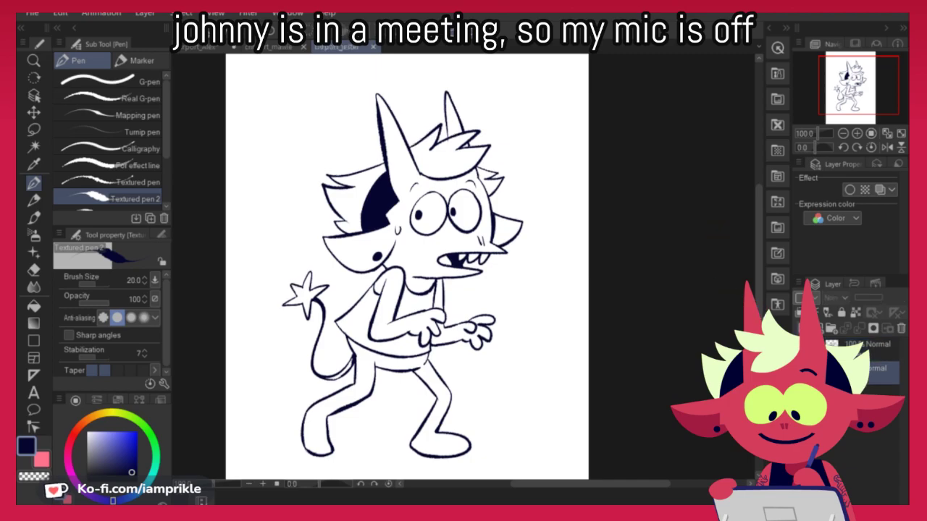
click(33, 306)
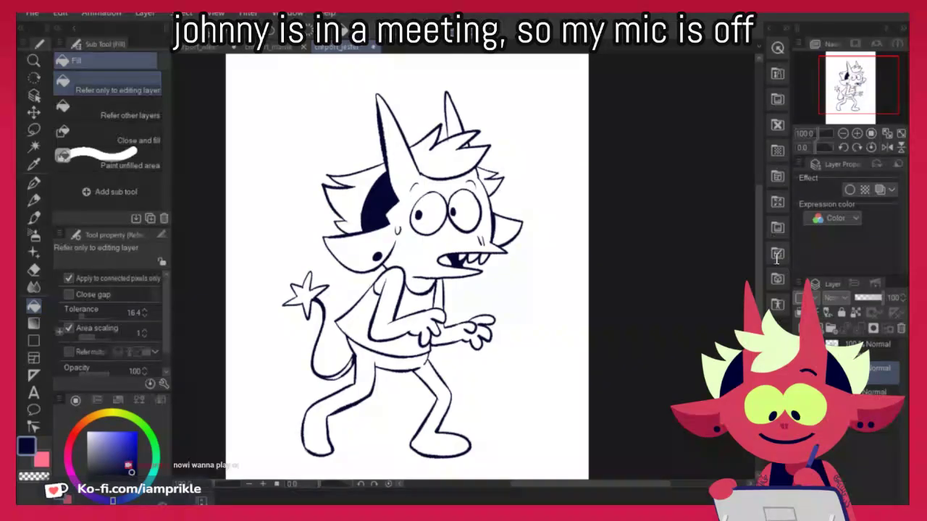
drag(759, 298, 760, 296)
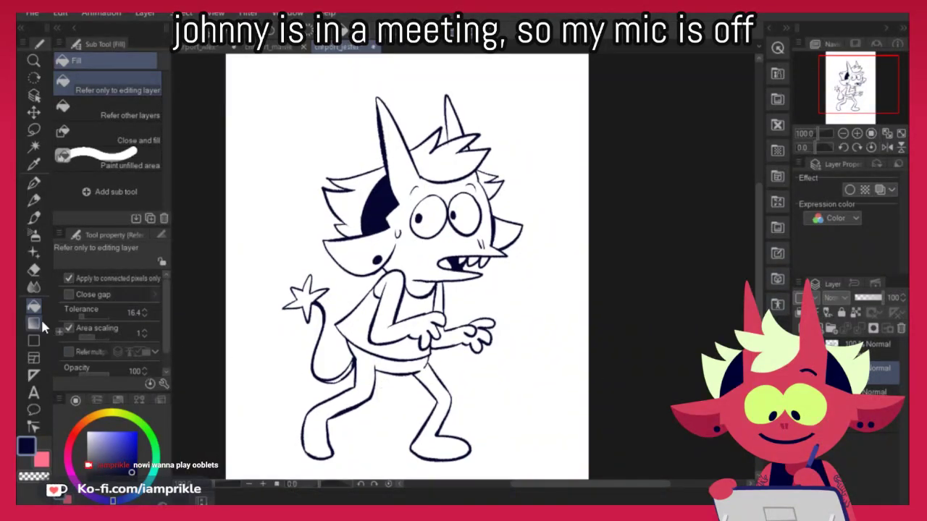
click(71, 452)
click(127, 441)
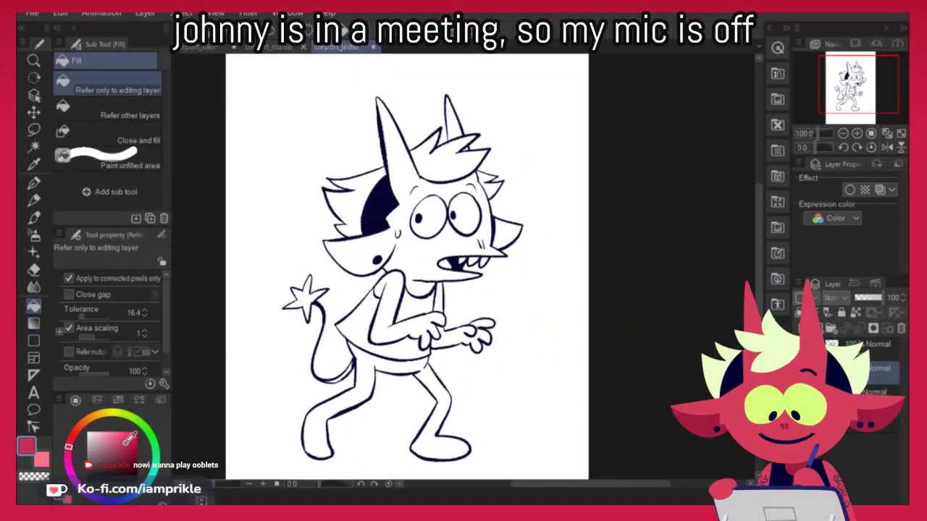
click(152, 114)
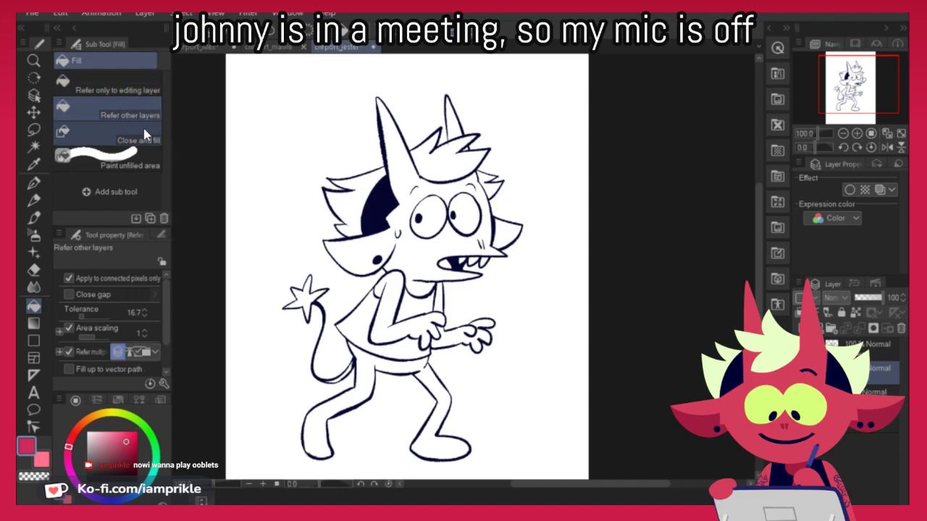
click(147, 136)
mouse_move(290, 82)
mouse_down()
mouse_move(527, 82)
mouse_move(579, 368)
mouse_move(595, 373)
mouse_up()
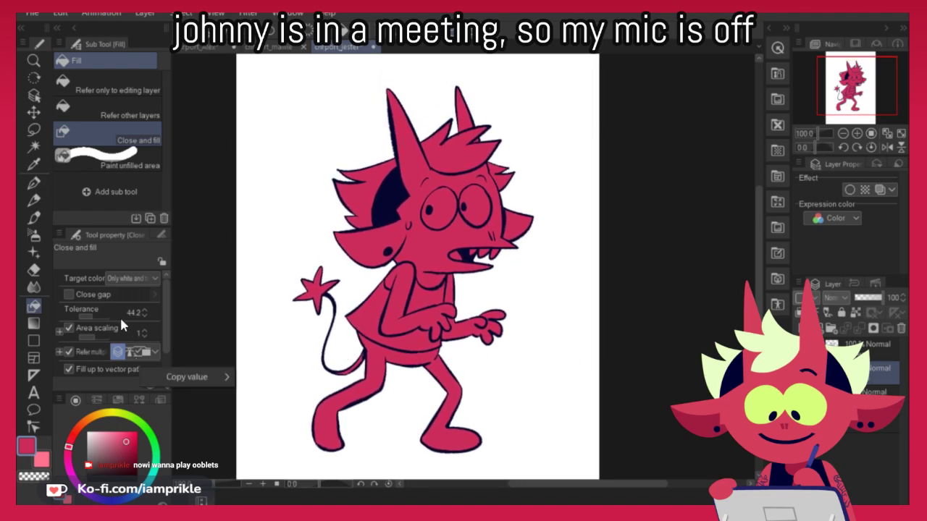
Fill the shirt with dark purple using the Refer other layers fill, and switch to the pen for touch-ups
click(116, 112)
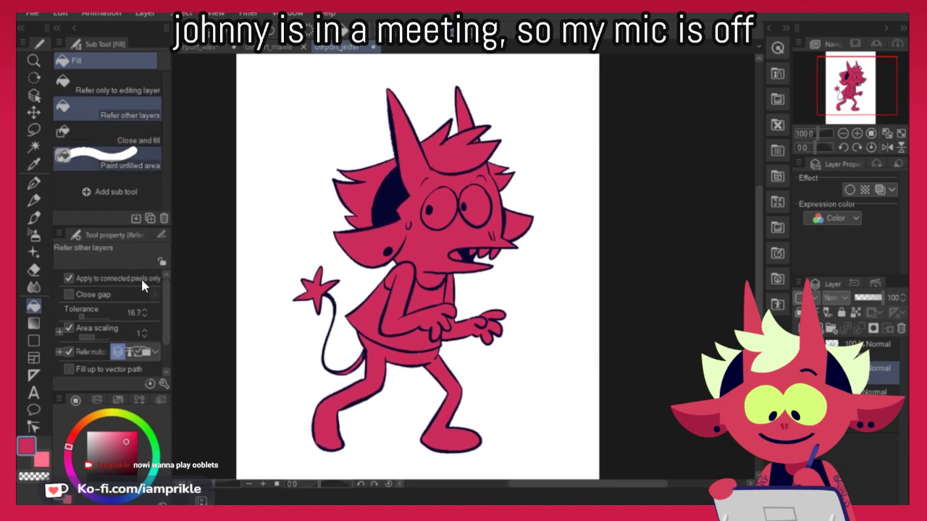
click(97, 467)
click(90, 497)
drag(96, 467, 116, 464)
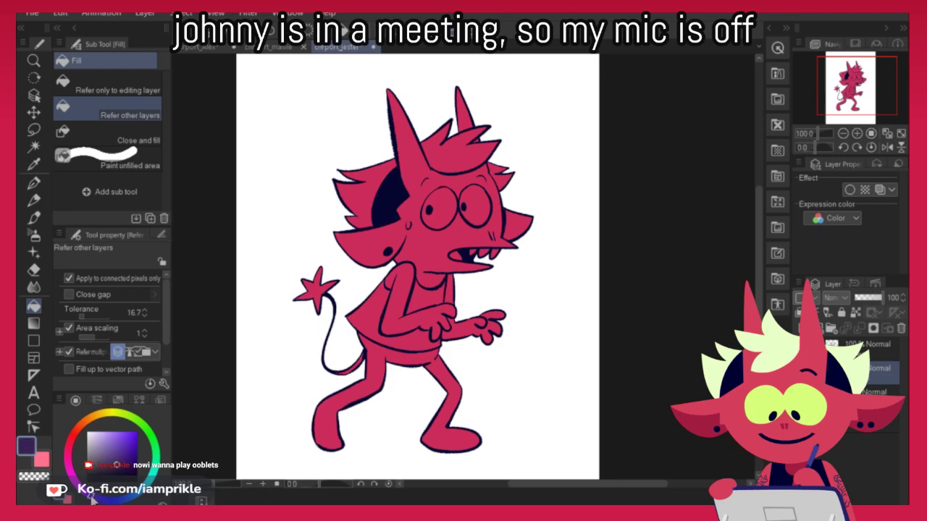
click(428, 294)
key(p)
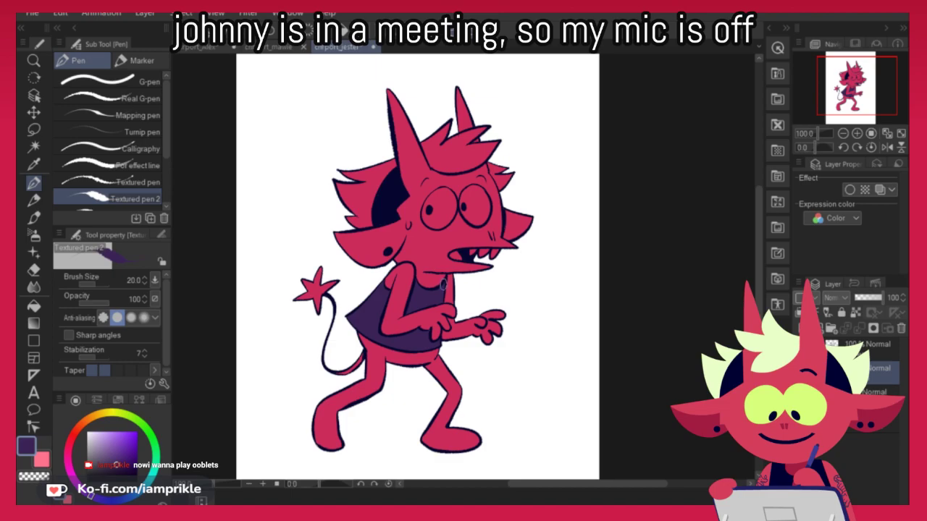
Fill both eyes and the teeth with pale yellow using the Refer other layers fill
key(g)
drag(653, 332, 646, 352)
click(98, 415)
click(109, 432)
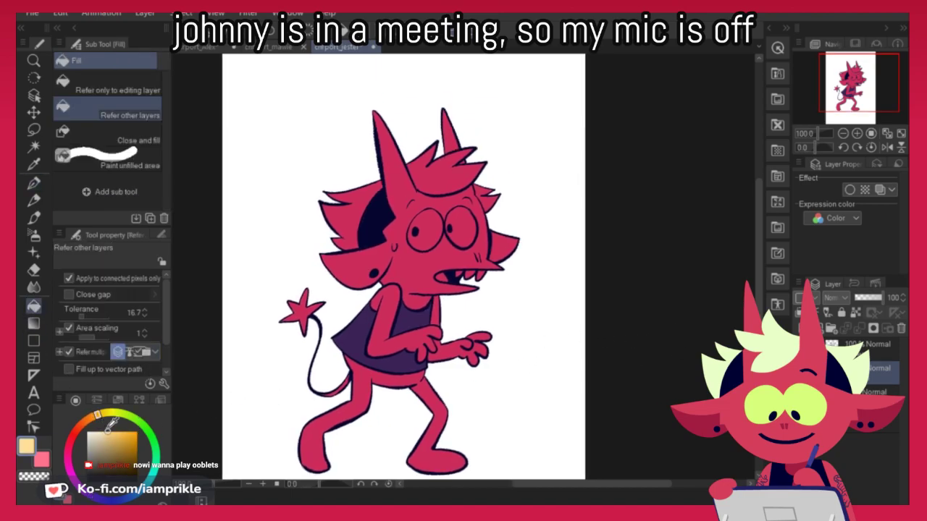
click(430, 231)
key(ctrl+z)
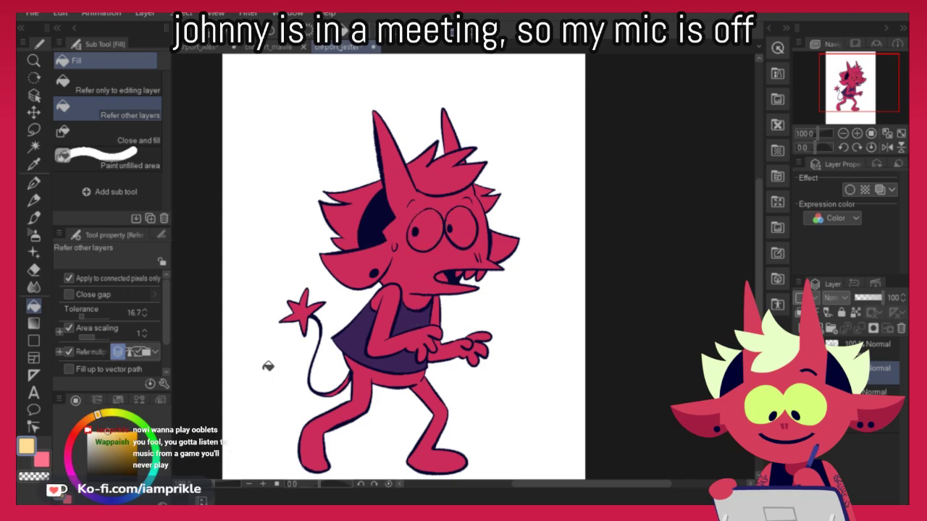
drag(107, 416, 106, 412)
click(426, 231)
click(460, 230)
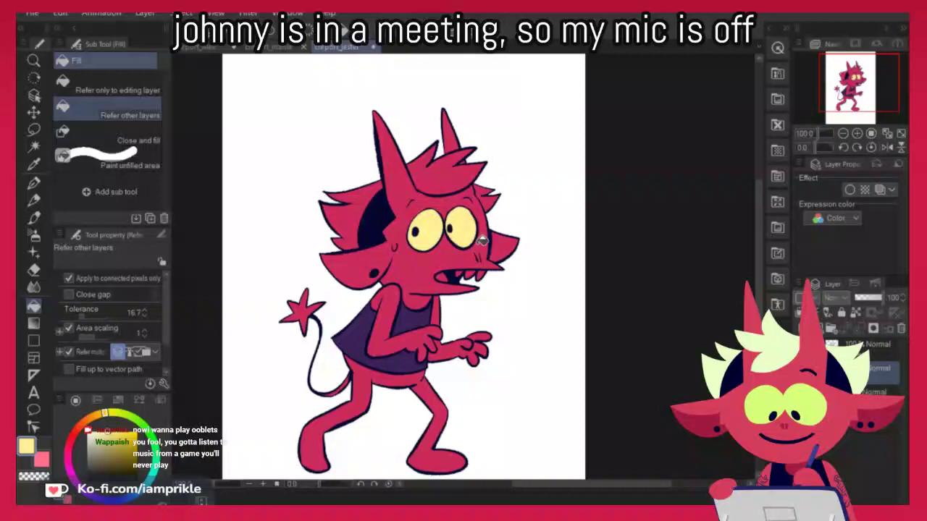
click(480, 272)
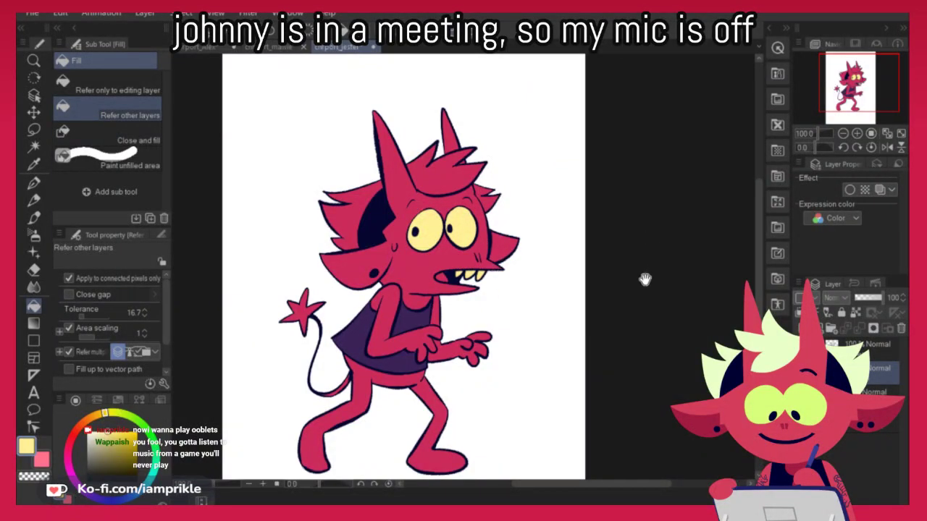
Try filling the hair sections with a pale peach white
drag(645, 279, 640, 283)
drag(106, 414, 85, 421)
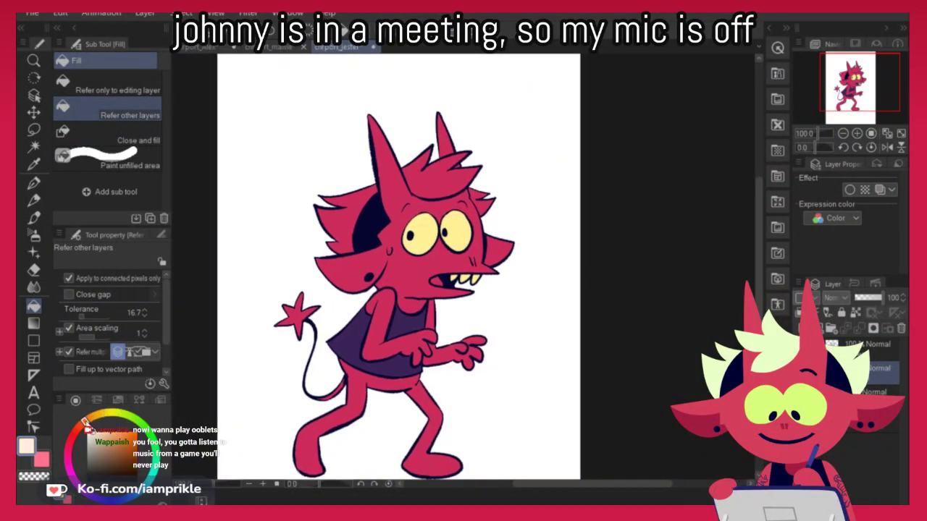
click(366, 197)
click(452, 166)
click(479, 192)
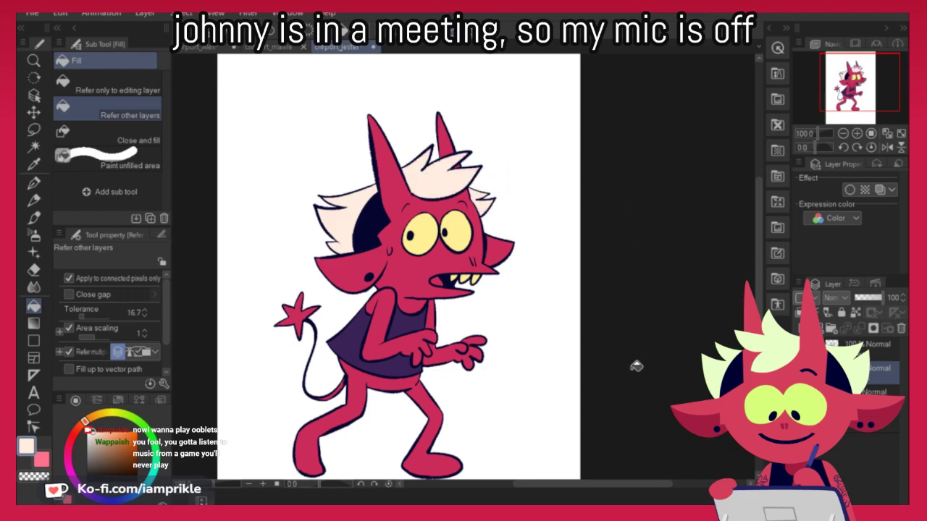
key(ctrl+z)
key(ctrl+z)
Fill the front tuft, the back hair and the far-side hair with a pale yellowish cream
drag(108, 415, 101, 414)
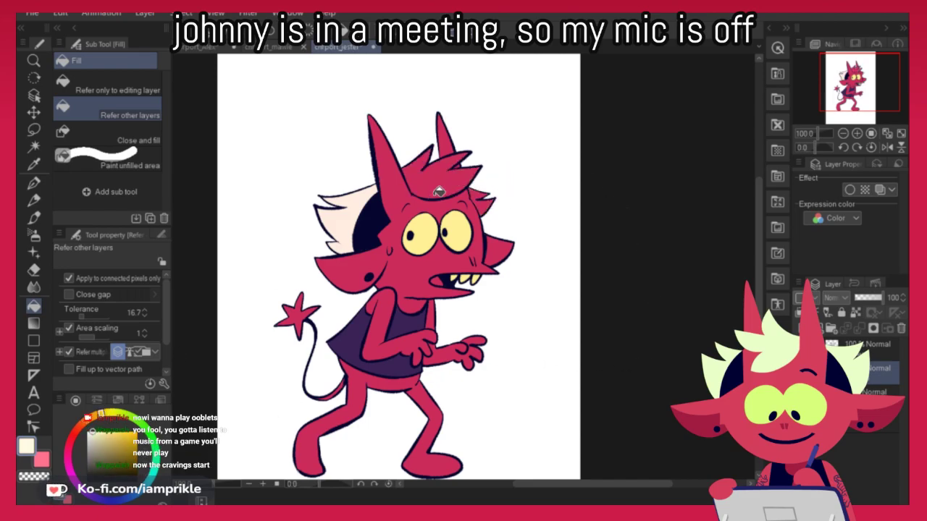
click(432, 177)
click(363, 202)
click(481, 194)
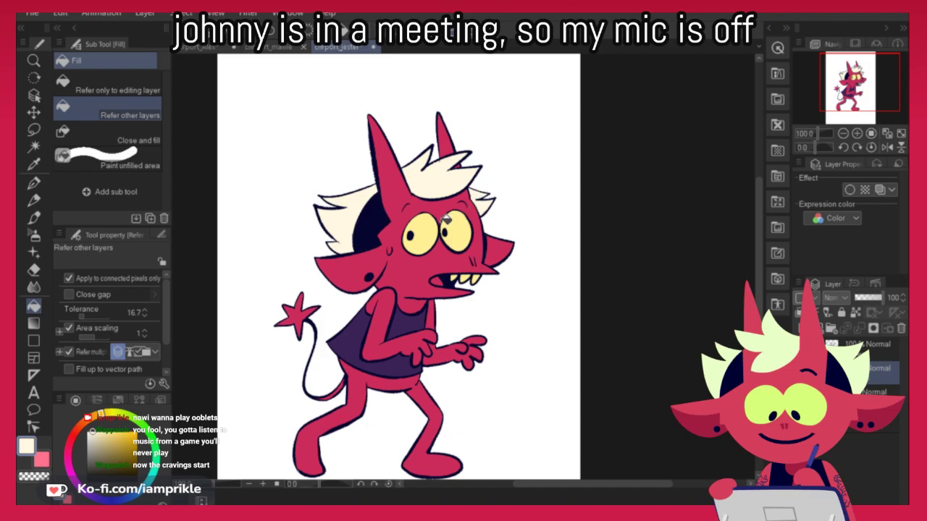
Refill the eyes and teeth with a brighter yellow, and the hair with a slightly greener cream
alt+click(432, 238)
drag(105, 415, 108, 414)
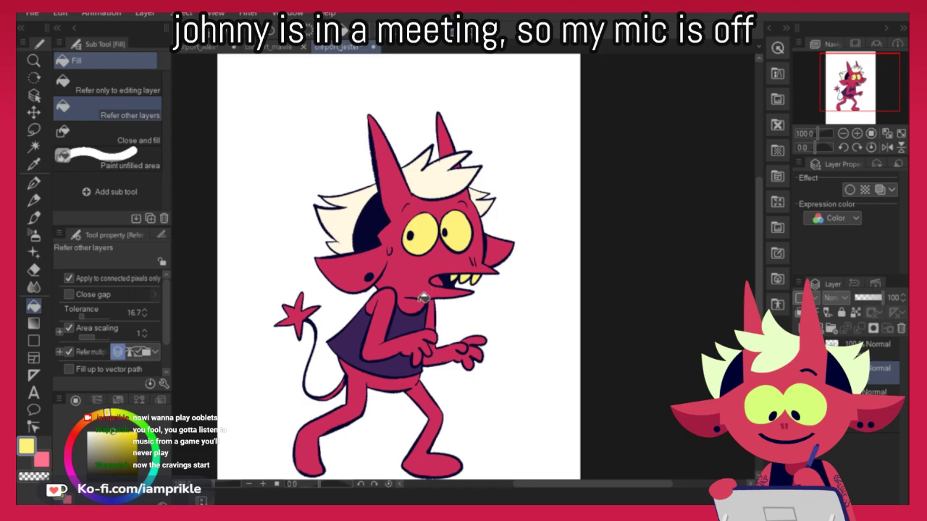
alt+click(480, 209)
drag(105, 415, 112, 417)
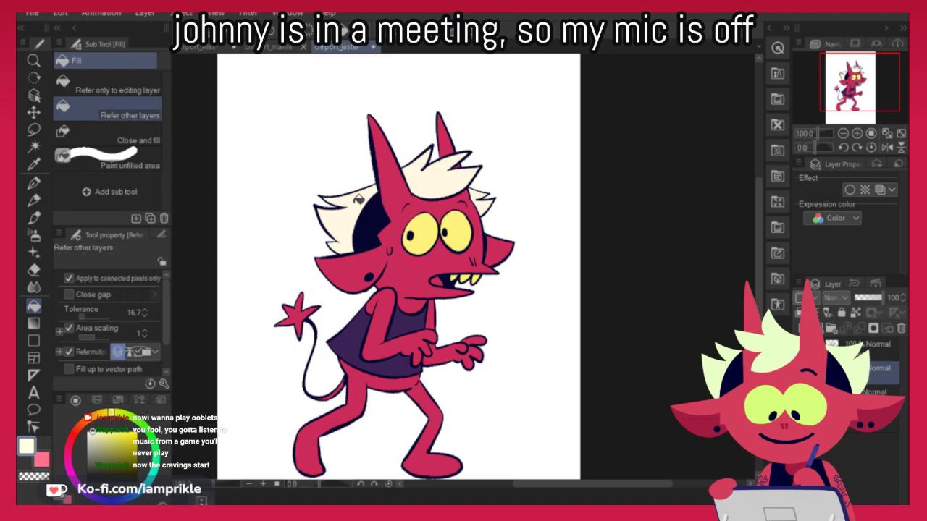
drag(555, 368, 532, 366)
Fill the tongue inside the open mouth with a darker, muted crimson based on the skin colour
alt+click(414, 277)
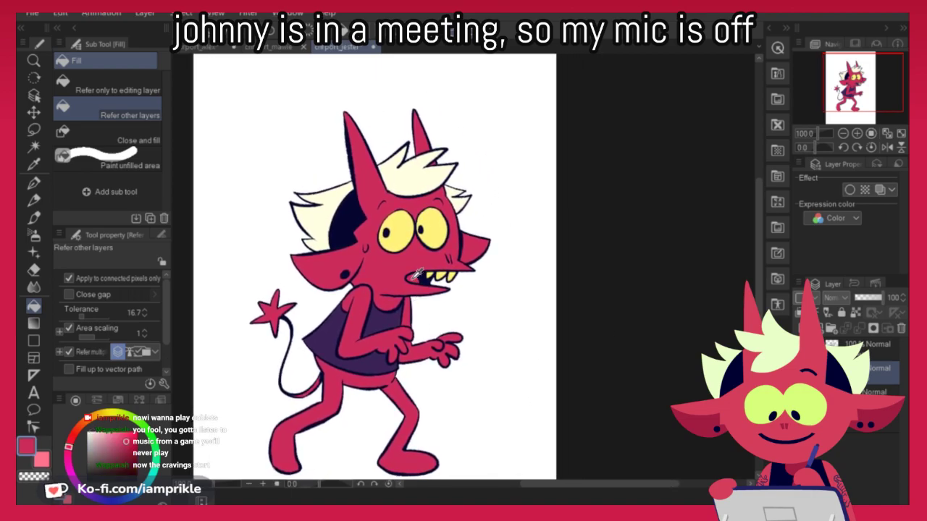
click(113, 437)
drag(68, 446, 73, 437)
drag(119, 437, 118, 452)
click(69, 444)
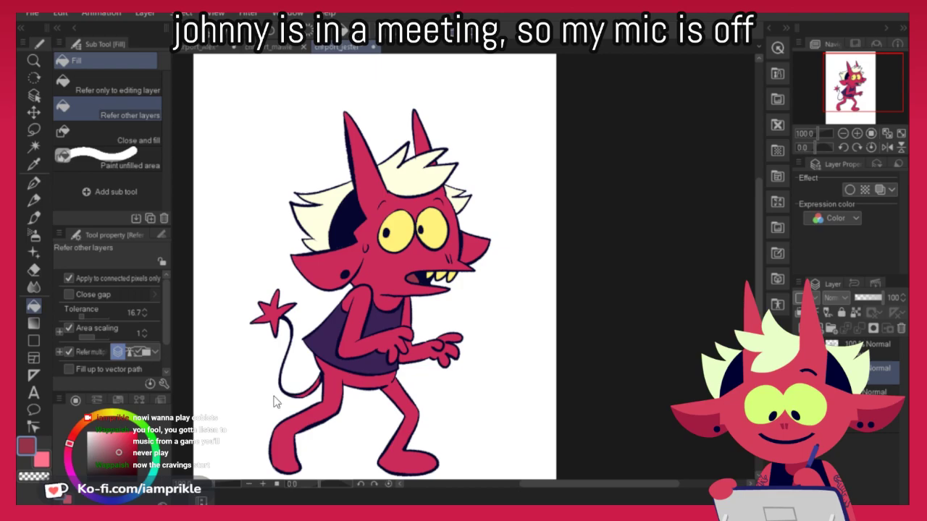
Shade the near horn, the ears and the neck under the jaw with muted magenta using the Marker pen
click(68, 450)
click(122, 453)
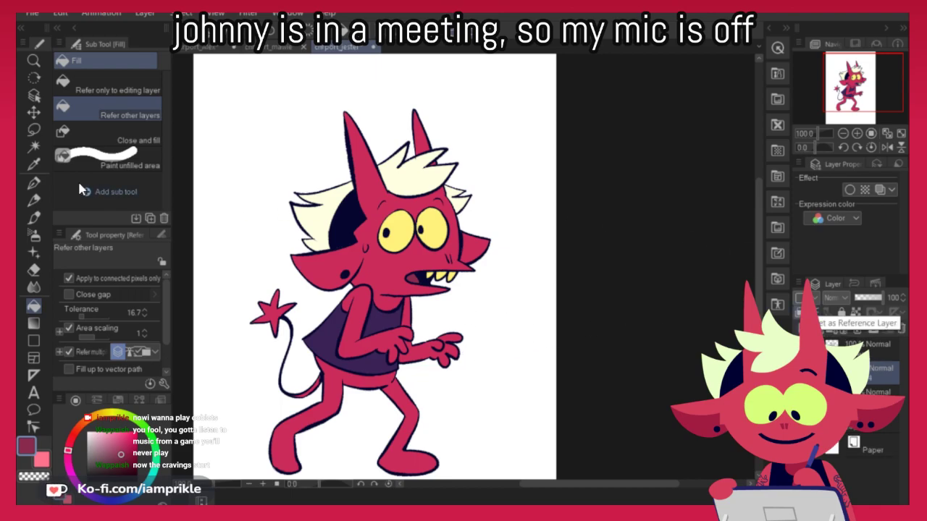
key(p)
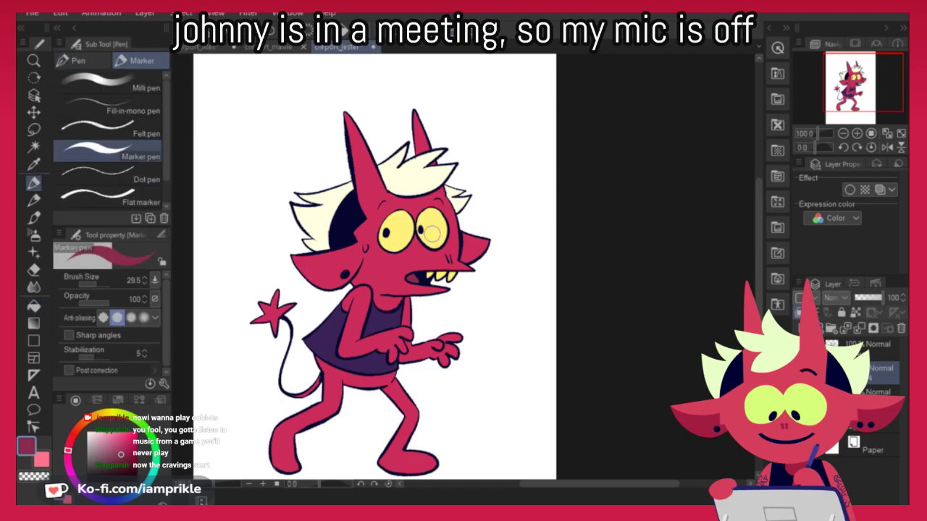
click(120, 447)
click(68, 454)
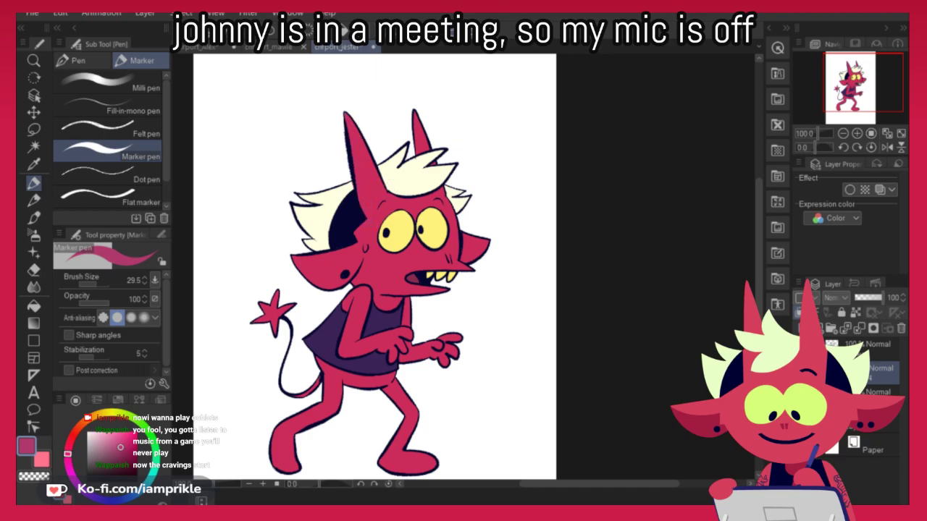
mouse_move(297, 268)
mouse_down()
mouse_move(358, 263)
mouse_move(430, 298)
mouse_up()
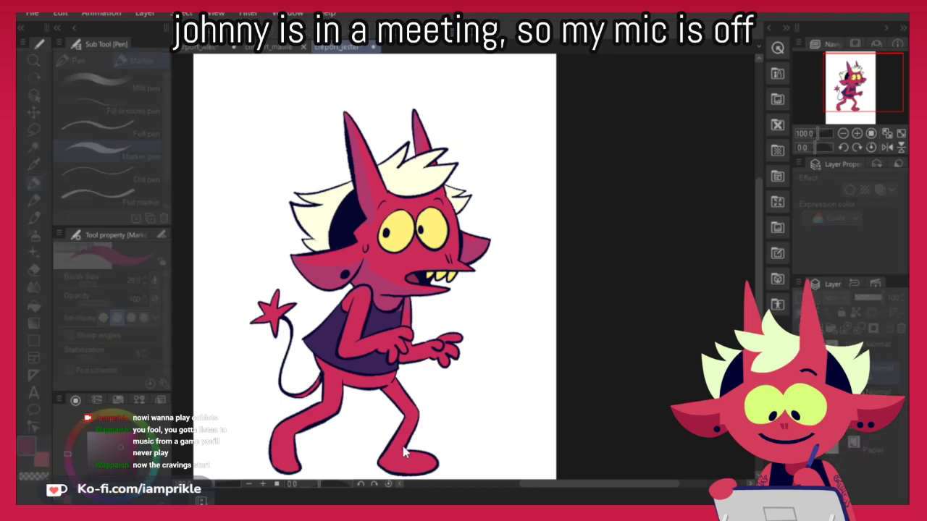
key(ctrl+u)
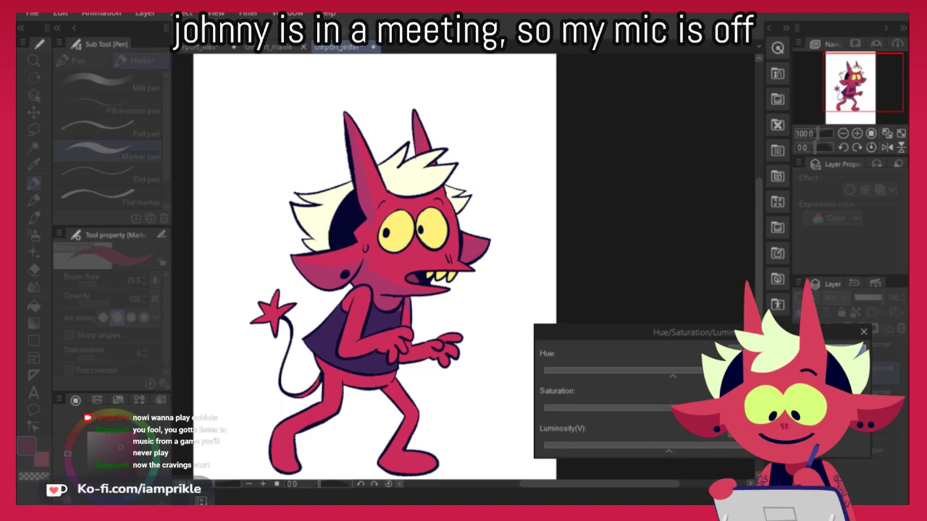
click(847, 352)
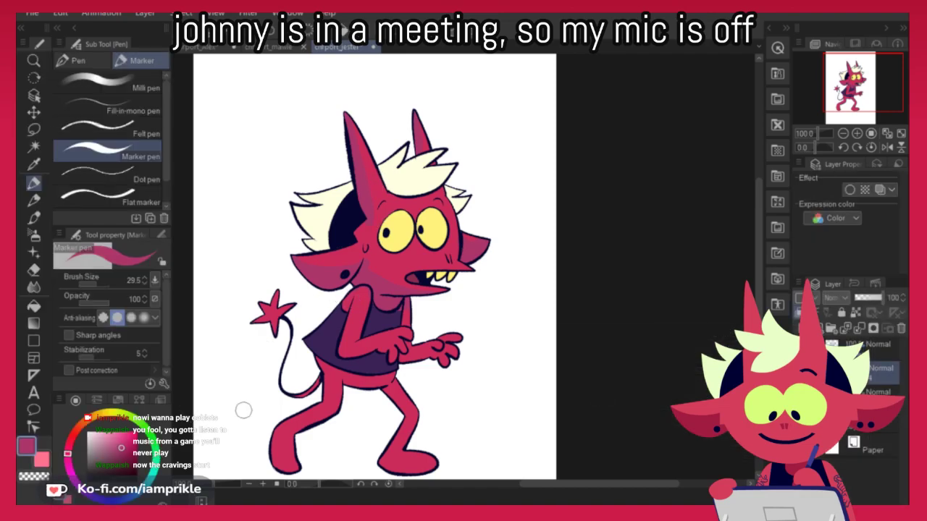
Shade the arms, belly and legs with the same magenta, trimming the shadow shapes with transparent colour
key(c)
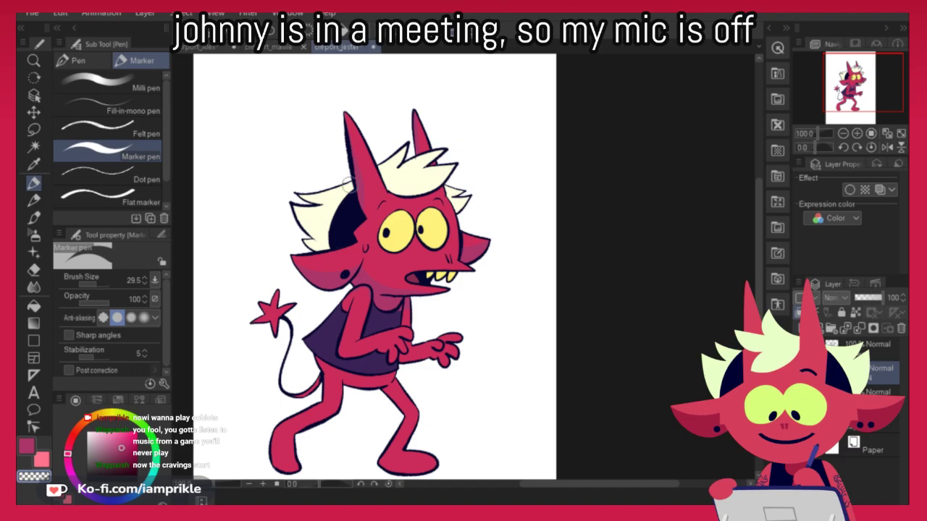
click(29, 450)
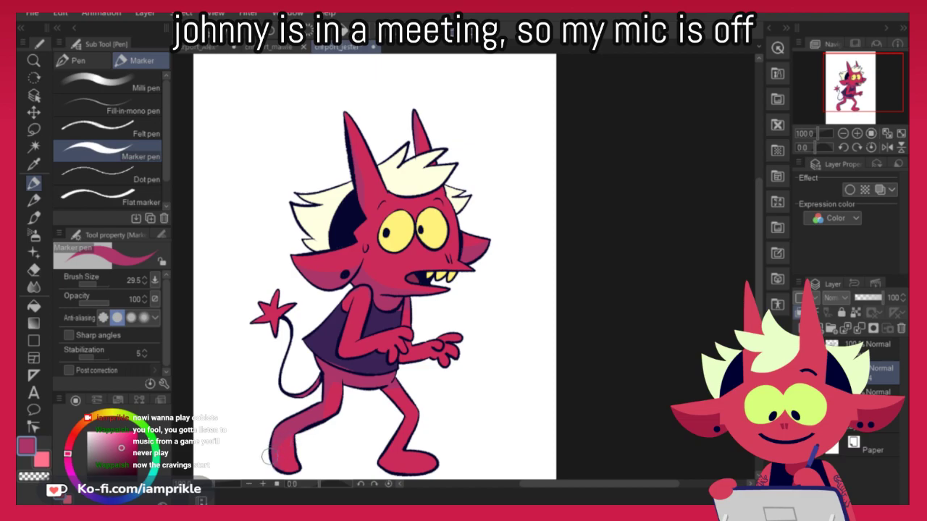
drag(480, 456, 479, 420)
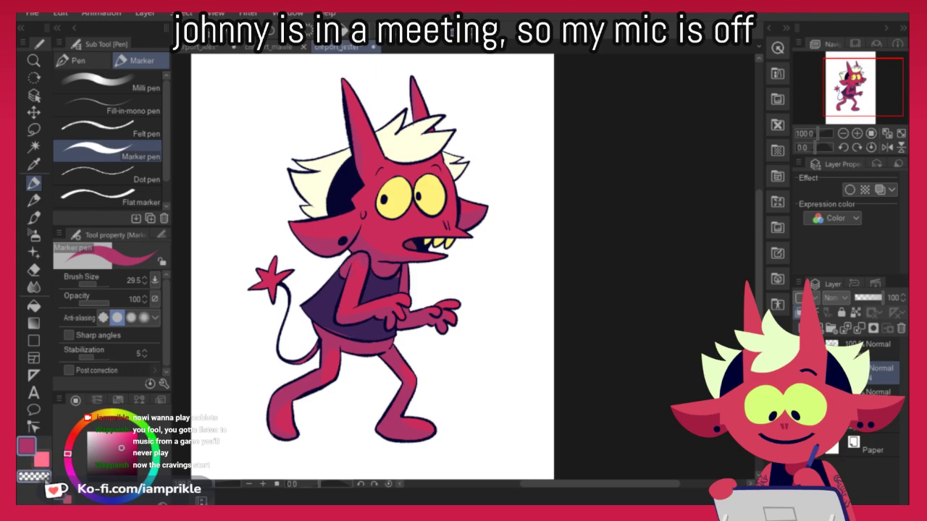
key(c)
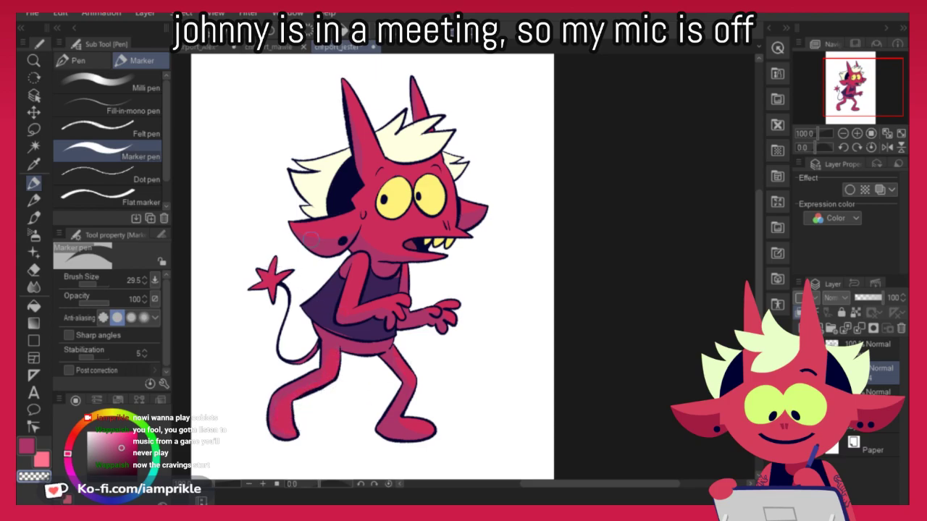
key(c)
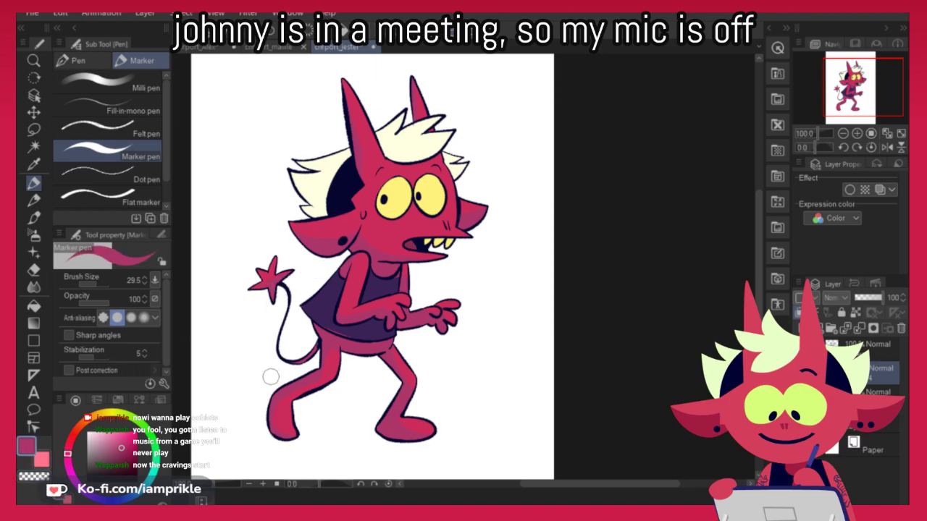
click(34, 477)
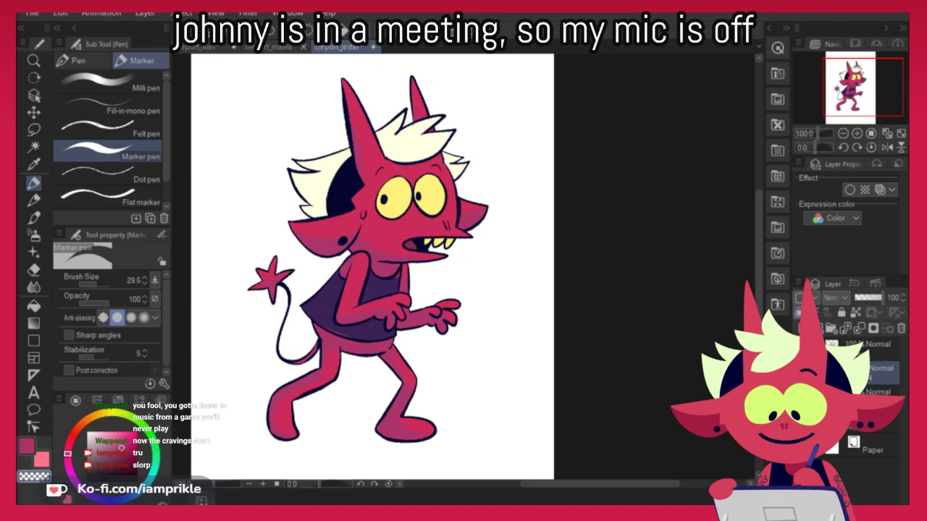
Paint pale yellow highlights on both eyes with the Marker pen, using lighter tints of the eye colour
drag(759, 288, 758, 292)
drag(629, 323, 645, 354)
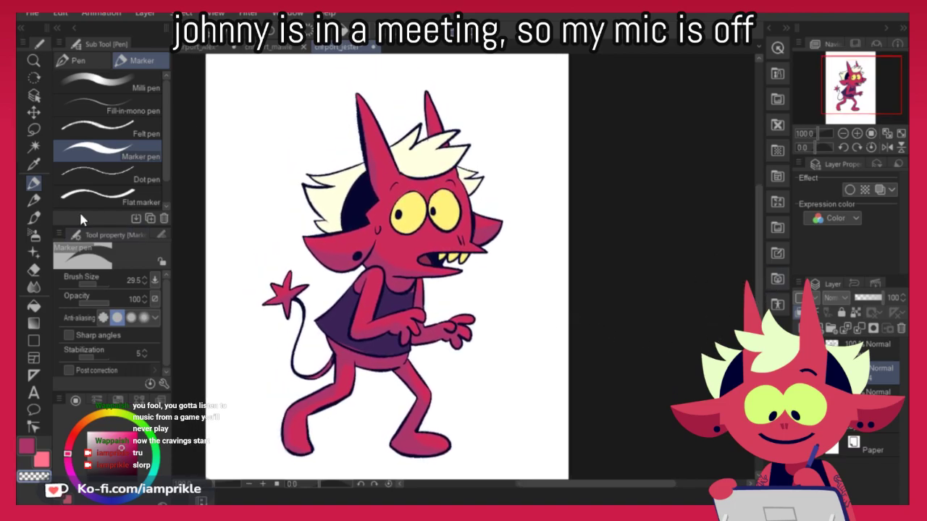
alt+click(408, 215)
drag(115, 435, 95, 432)
click(113, 414)
drag(406, 208, 414, 198)
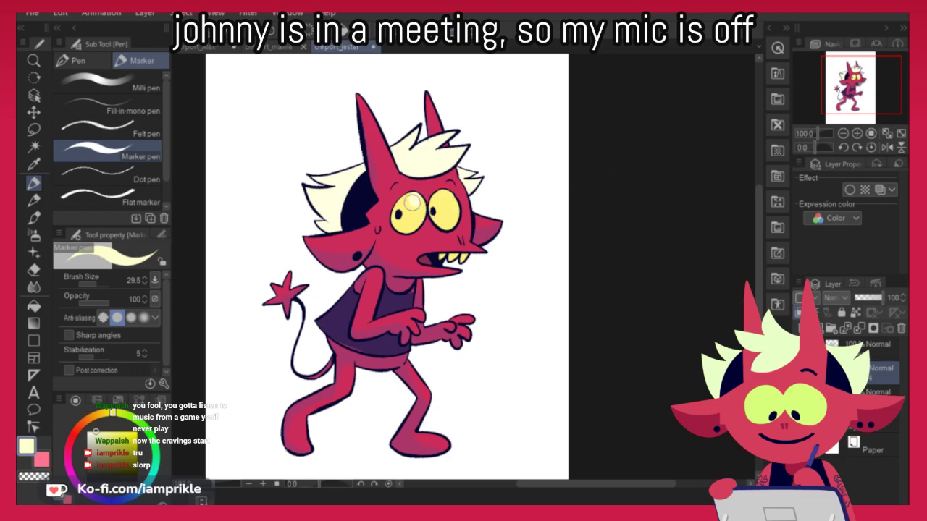
click(102, 432)
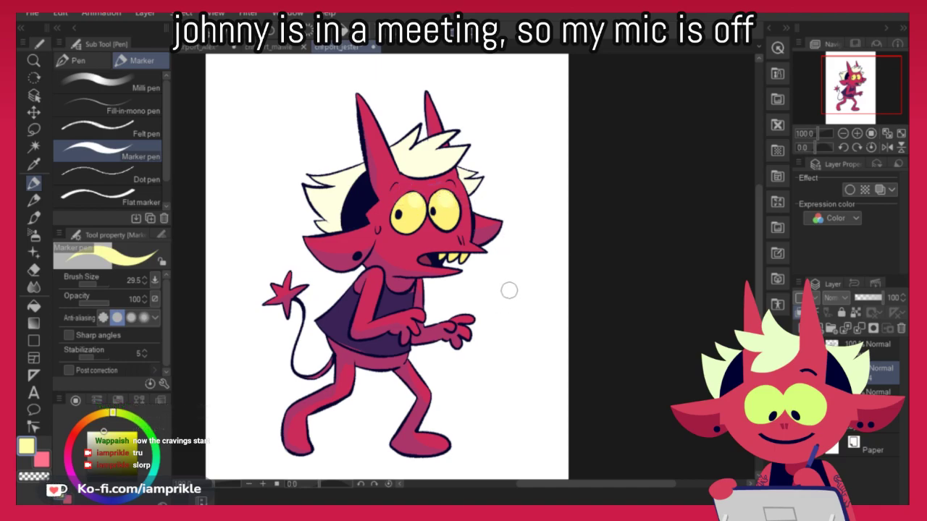
Shade the lower parts of the back hair and front tuft with greyish green, trimming with transparent colour
alt+click(341, 202)
click(101, 433)
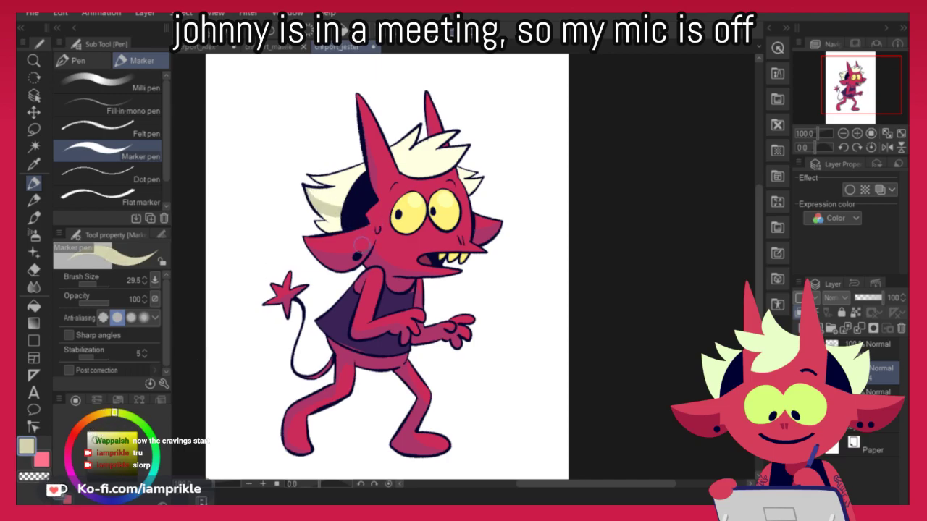
alt+click(325, 202)
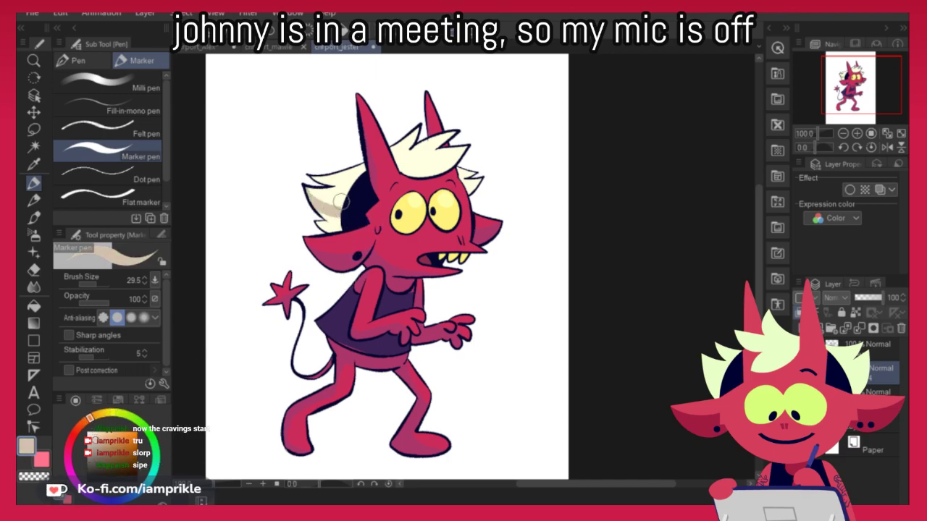
click(120, 413)
drag(119, 415, 123, 415)
mouse_move(307, 187)
mouse_down()
mouse_move(347, 211)
mouse_move(331, 223)
mouse_up()
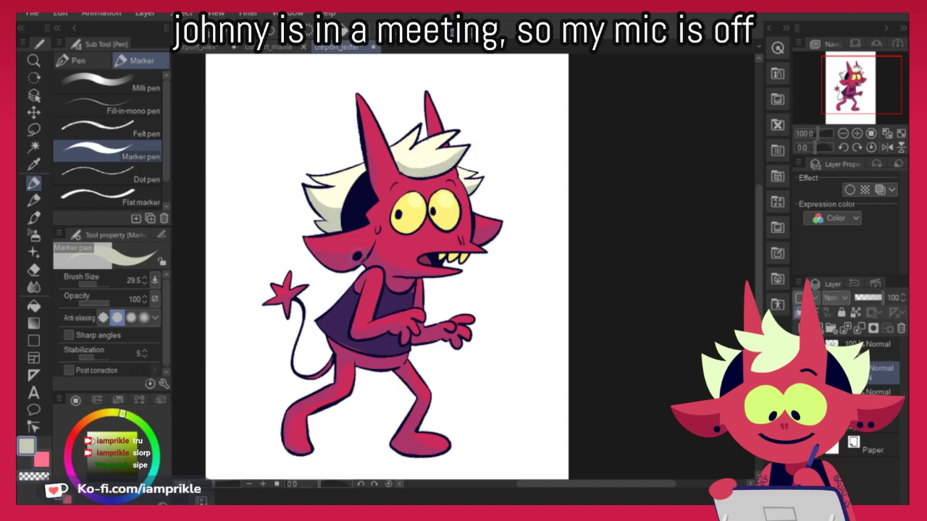
click(40, 476)
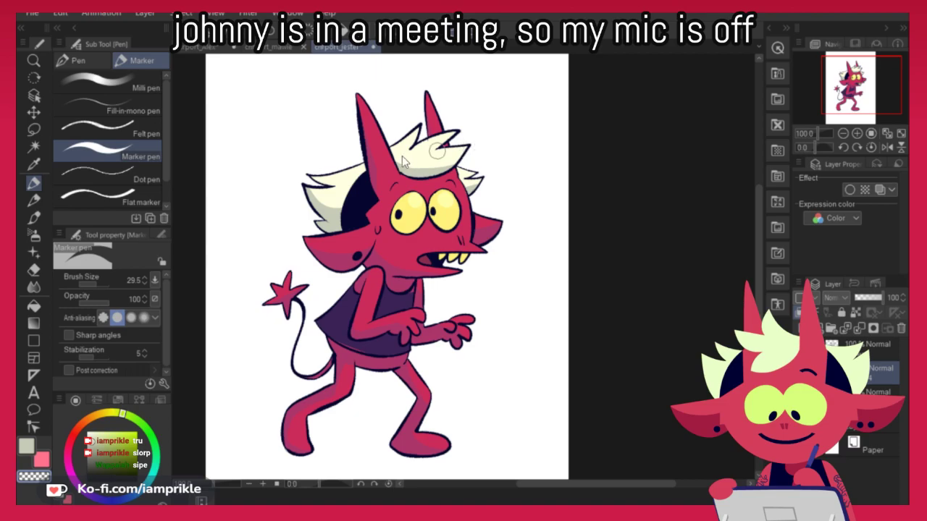
click(27, 450)
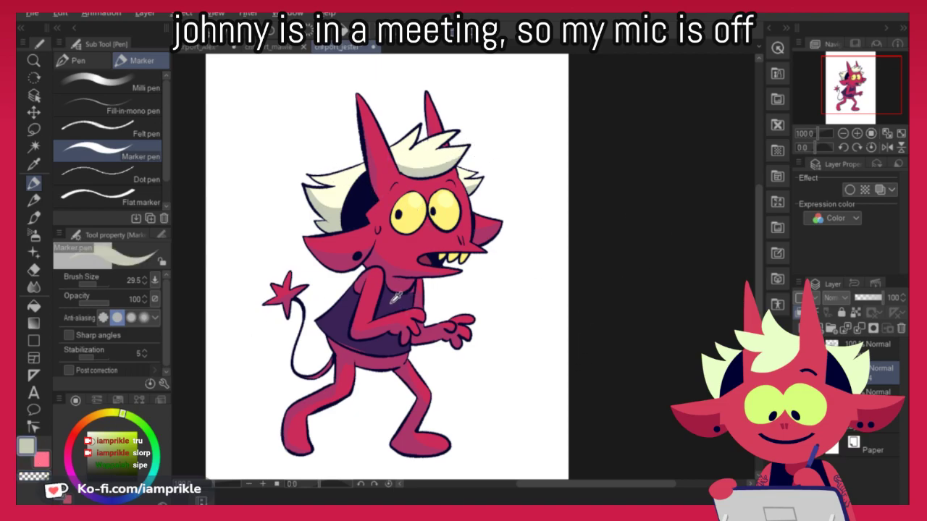
Shade the shirt with a brighter purple sampled from its base colour, and select the line art layer
alt+click(397, 301)
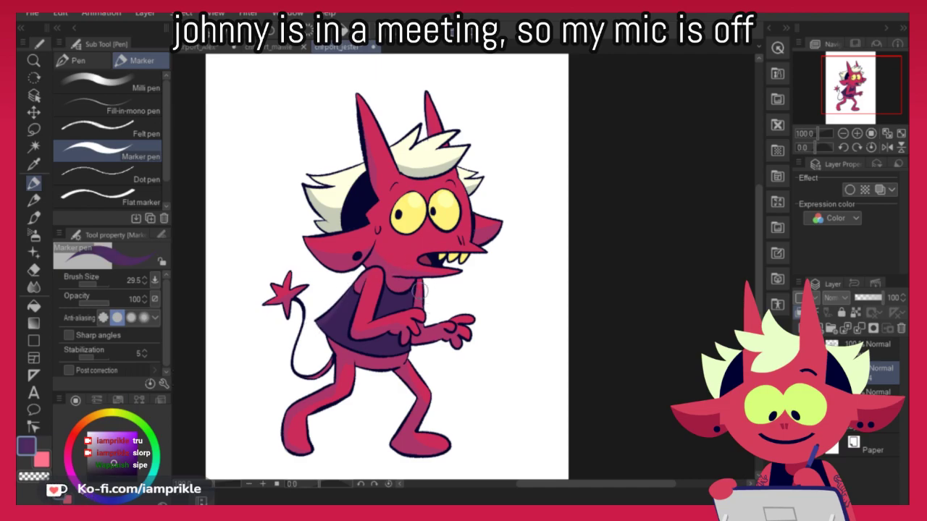
mouse_move(666, 368)
mouse_down()
mouse_move(666, 379)
mouse_move(677, 323)
mouse_up()
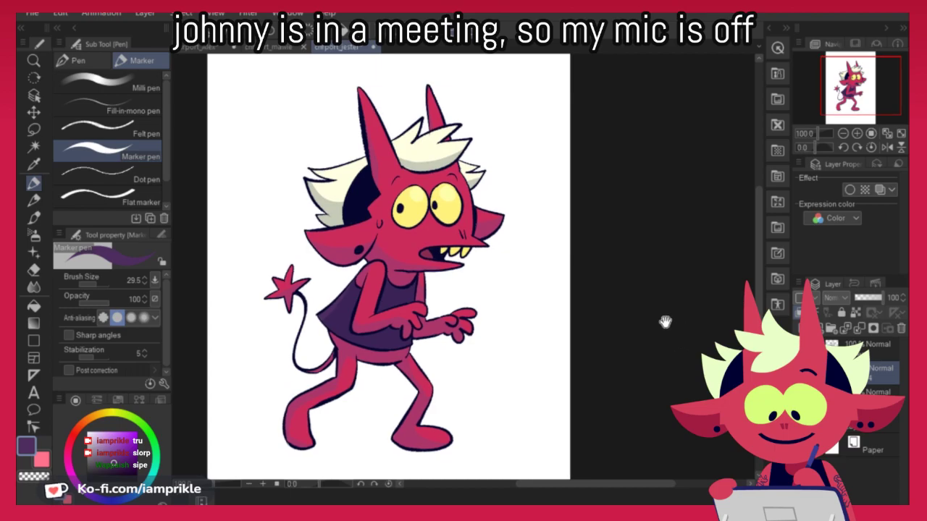
click(869, 346)
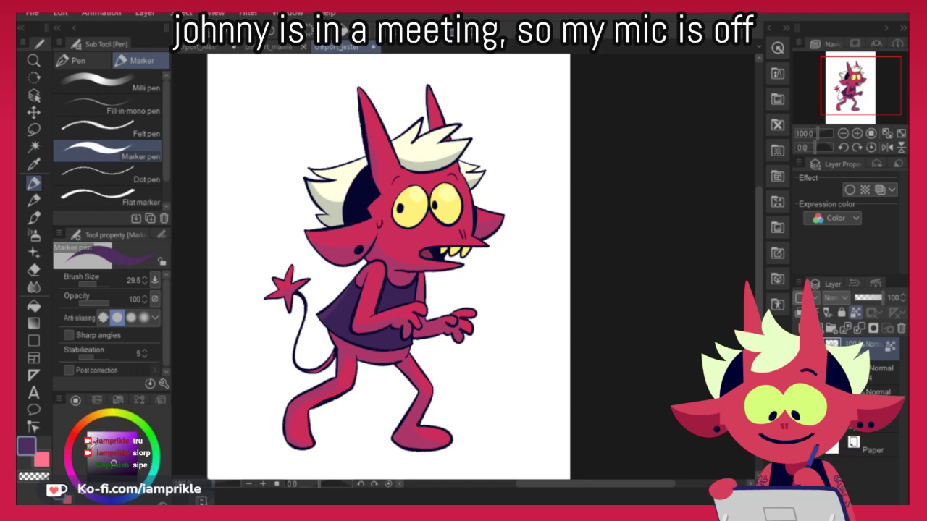
Recolour the sweat-drop line on the imp's cheek pale pink, and mix a dark crimson drawing colour
click(71, 438)
click(125, 454)
drag(125, 458, 105, 439)
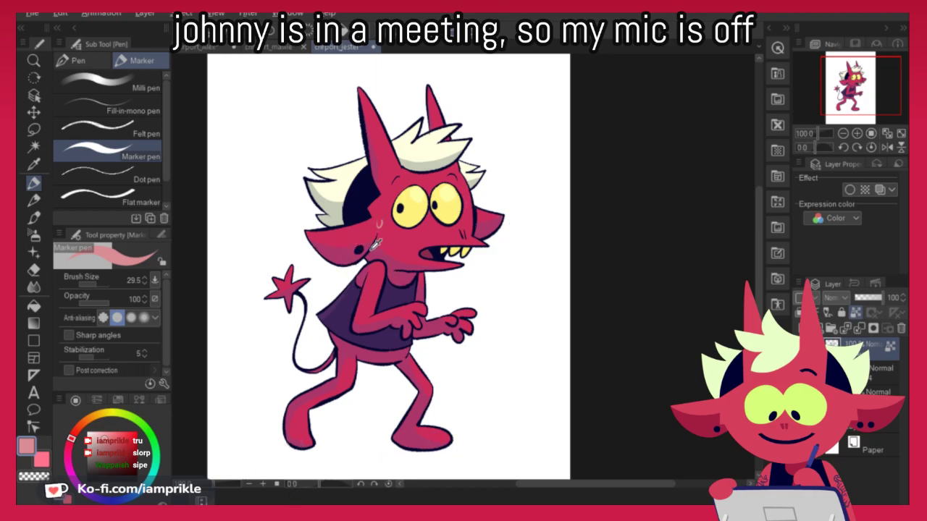
alt+click(372, 248)
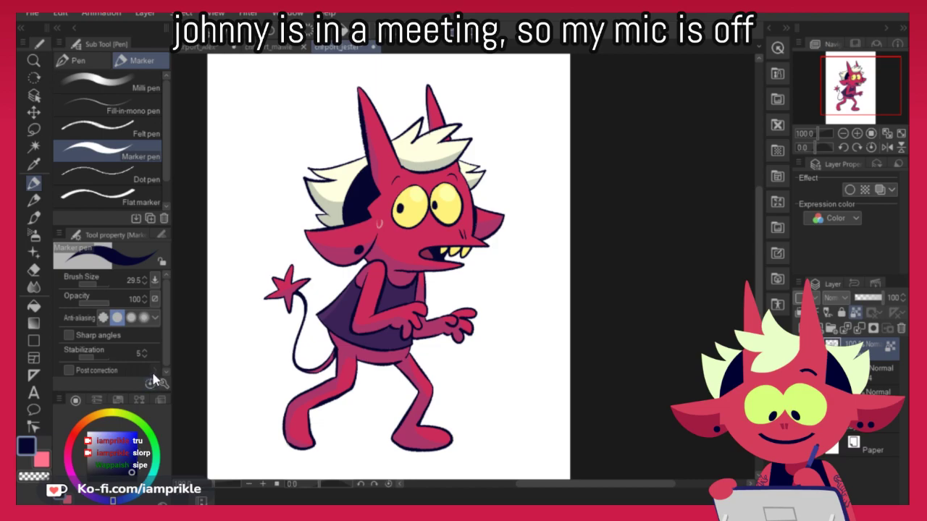
click(75, 448)
click(137, 452)
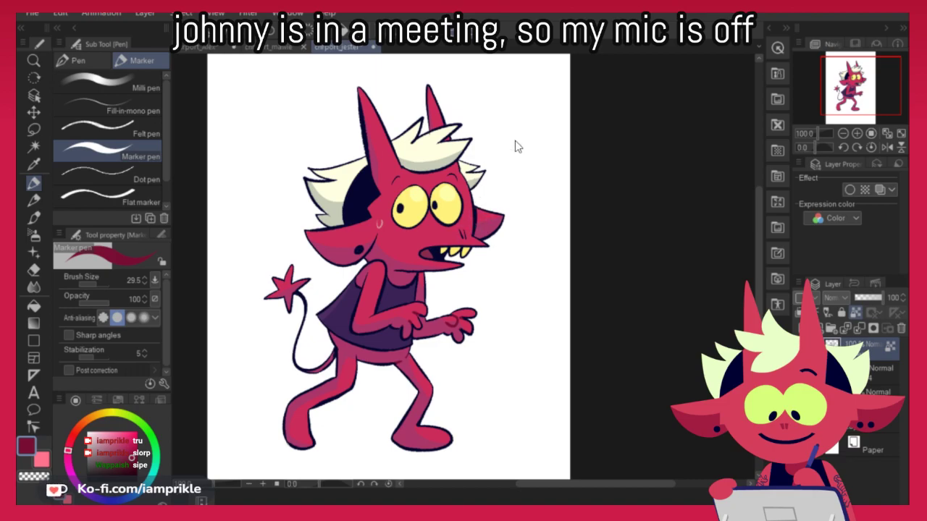
Sample the grey-lilac ground shadow colour from chrport_mawie and create a new layer beneath the colours in chrport_jester
click(281, 48)
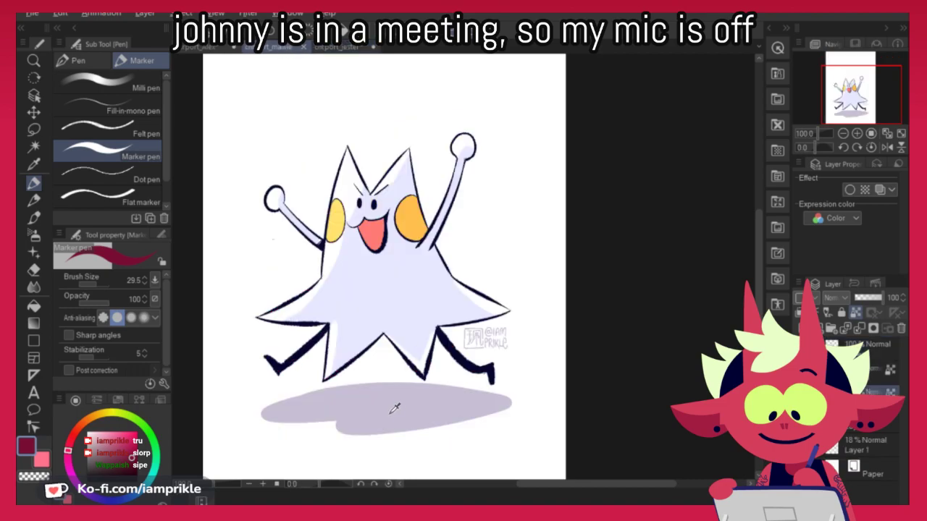
alt+click(395, 409)
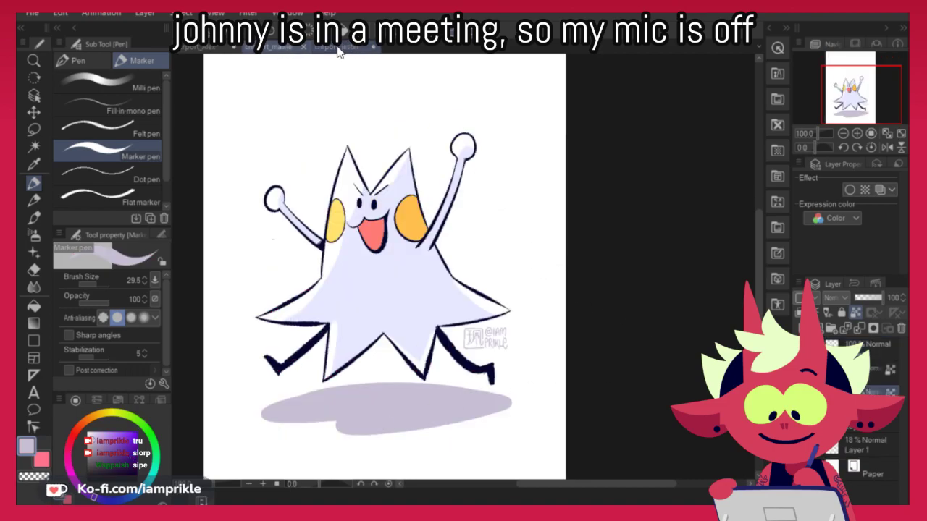
click(338, 48)
click(875, 428)
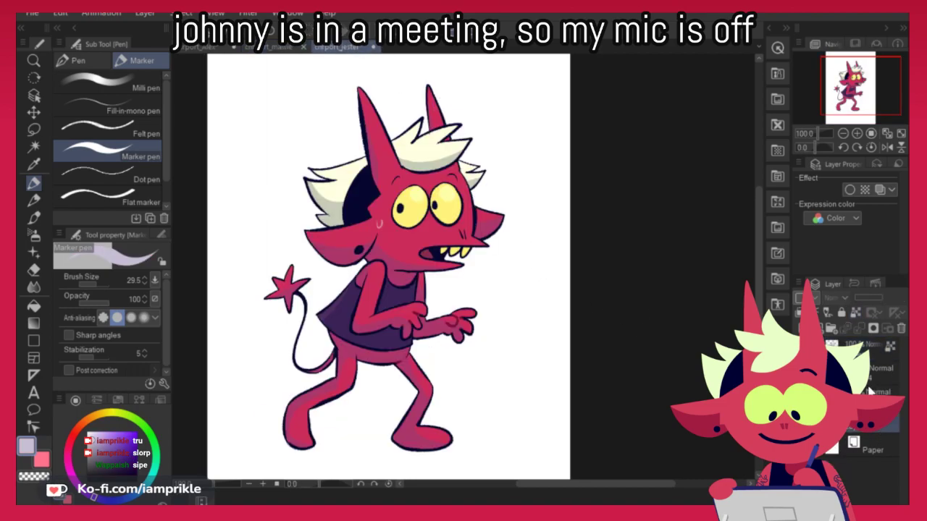
key(ctrl+shift+n)
Outline a flat, irregular oval ground shadow around the imp's feet with the Marker pen, redrawing the first attempt
drag(536, 399, 557, 344)
mouse_move(374, 370)
mouse_down()
mouse_move(436, 416)
mouse_move(464, 381)
mouse_up()
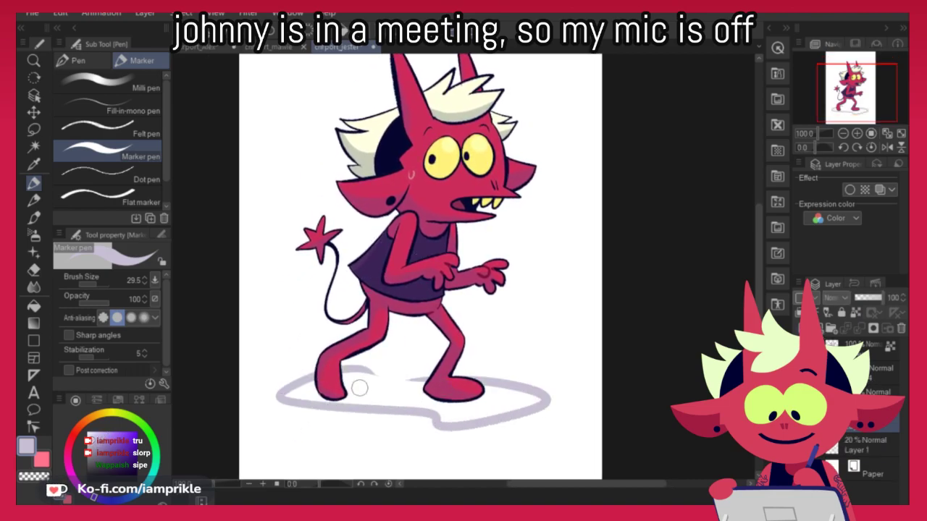
key(ctrl+z)
mouse_move(389, 380)
mouse_down()
mouse_move(295, 403)
mouse_move(429, 419)
mouse_move(467, 385)
mouse_move(373, 379)
mouse_up()
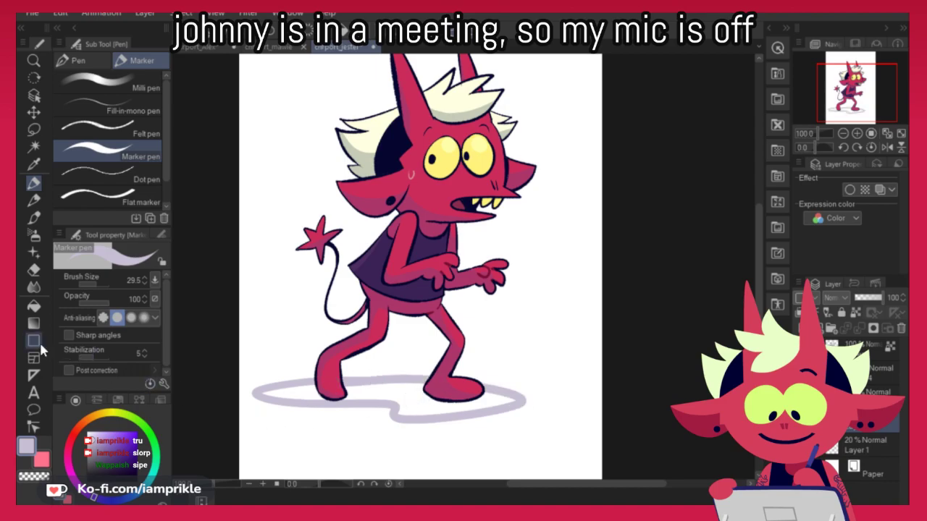
Fill the ground shadow outline with the same grey-lilac, with the fill referring only to the editing layer
click(35, 307)
click(435, 381)
key(ctrl+z)
click(110, 88)
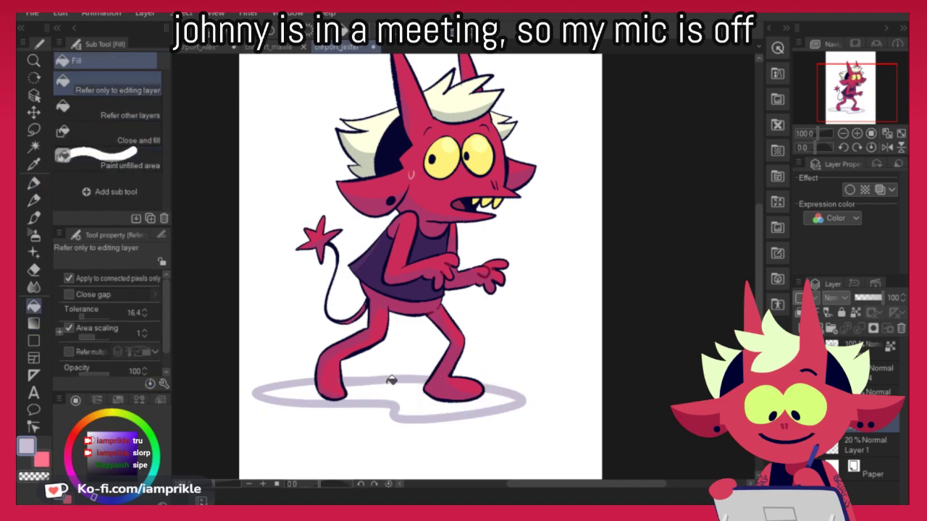
click(397, 378)
drag(500, 395, 509, 393)
drag(630, 392, 566, 439)
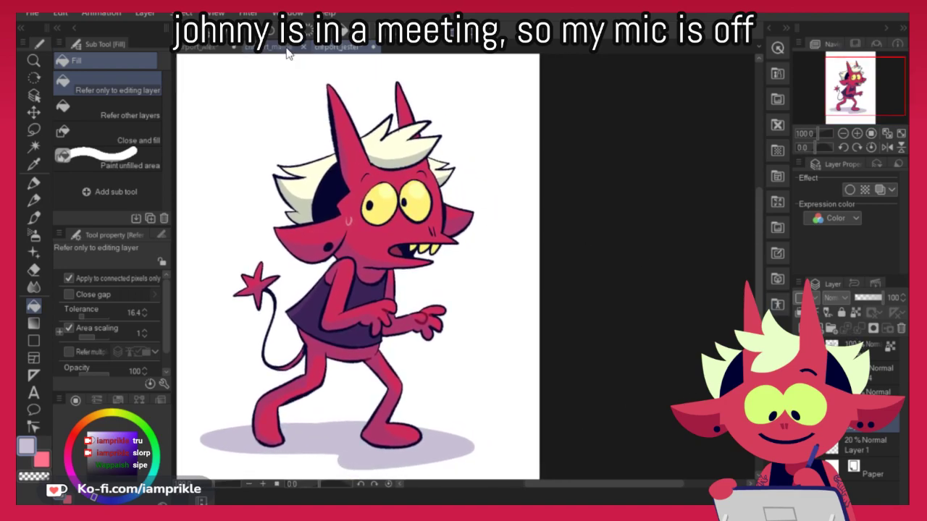
click(288, 48)
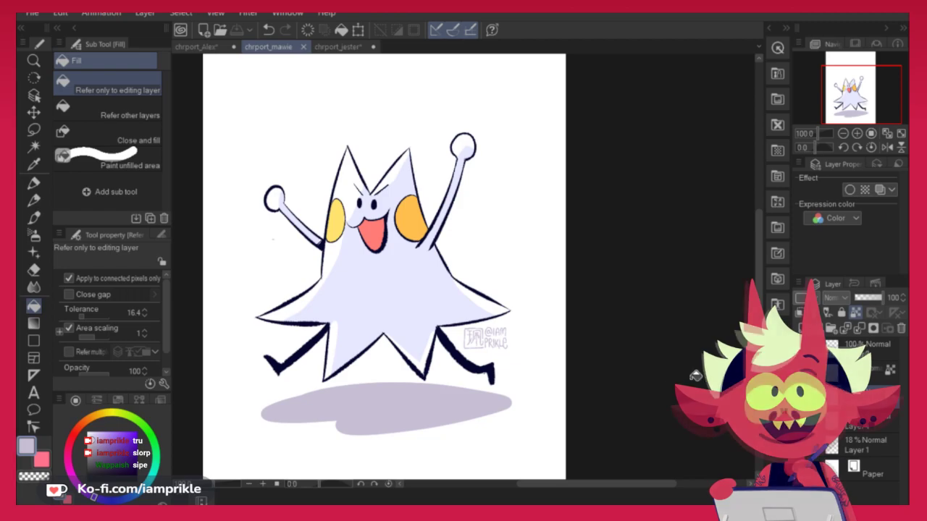
click(337, 47)
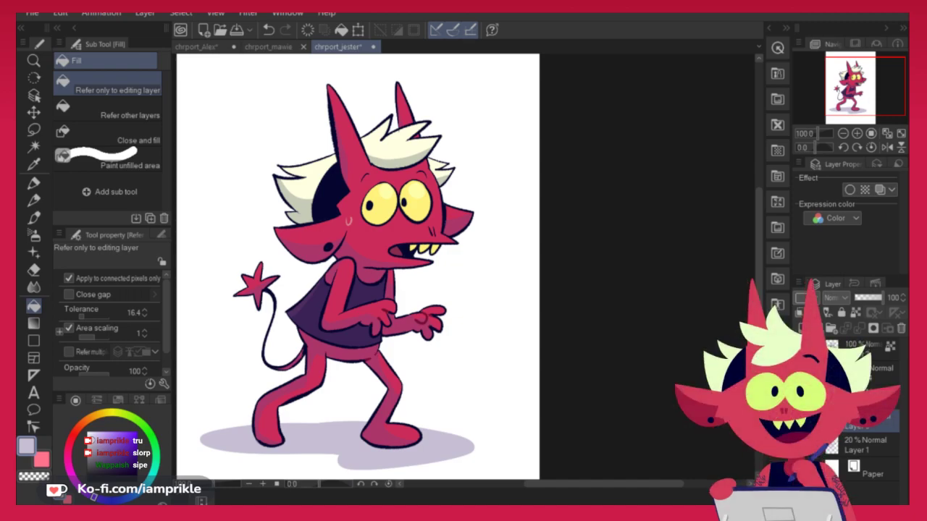
drag(659, 392, 693, 386)
drag(623, 402, 629, 392)
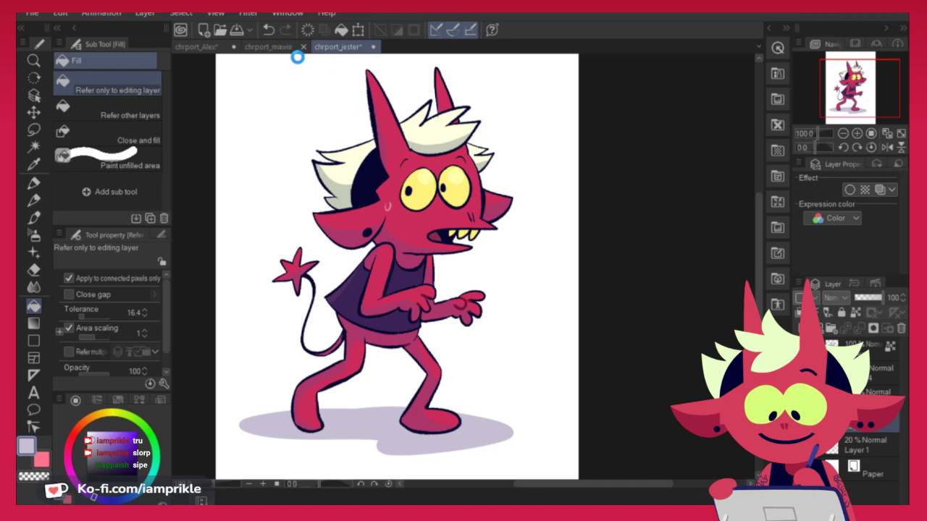
Copy the signature from chrport_mawie into chrport_jester and place it just above the imp's front foot
click(272, 50)
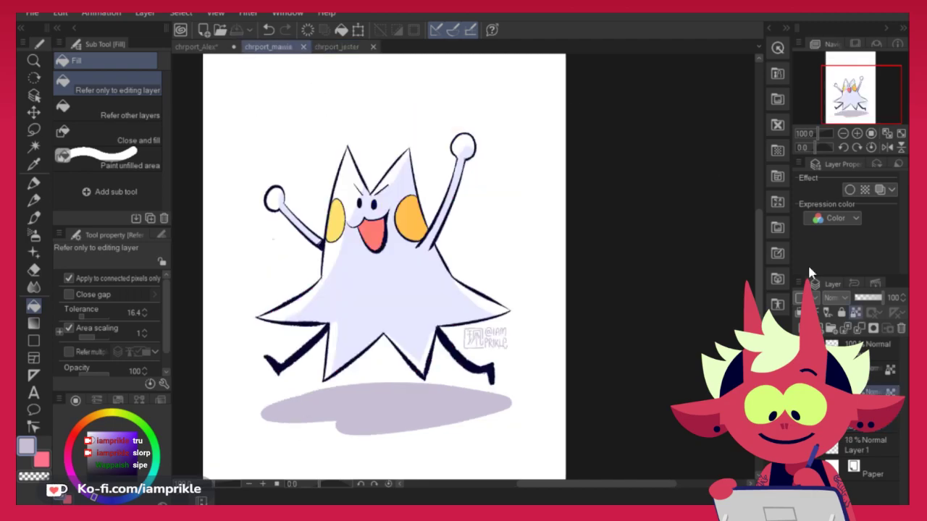
click(877, 345)
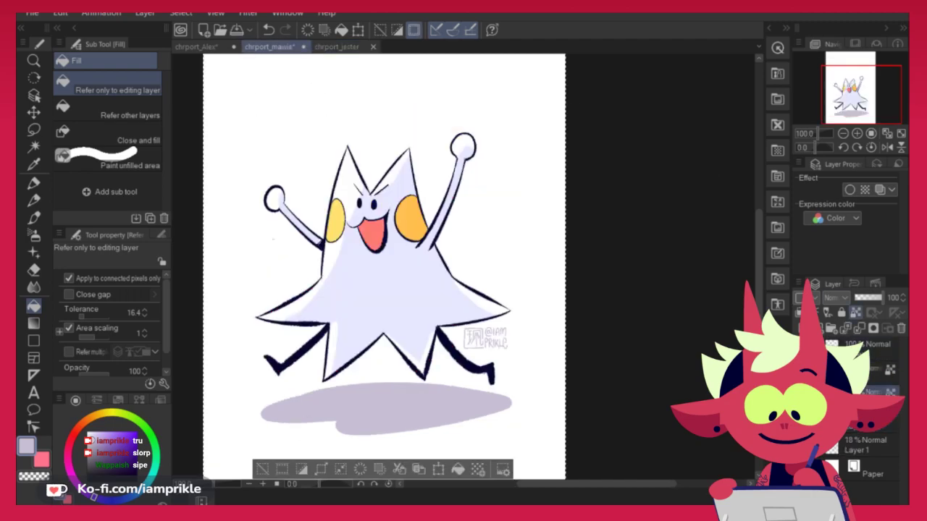
click(341, 47)
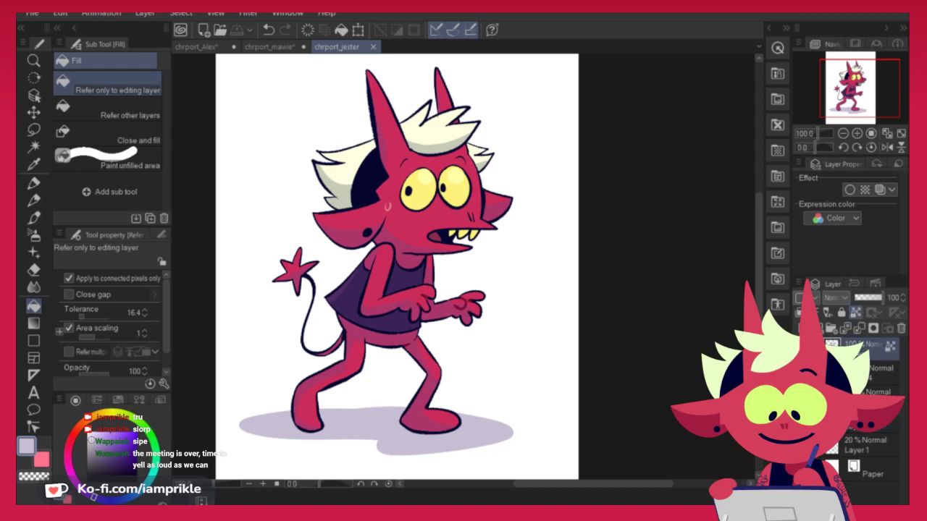
key(ctrl+v)
click(34, 112)
drag(461, 330, 482, 401)
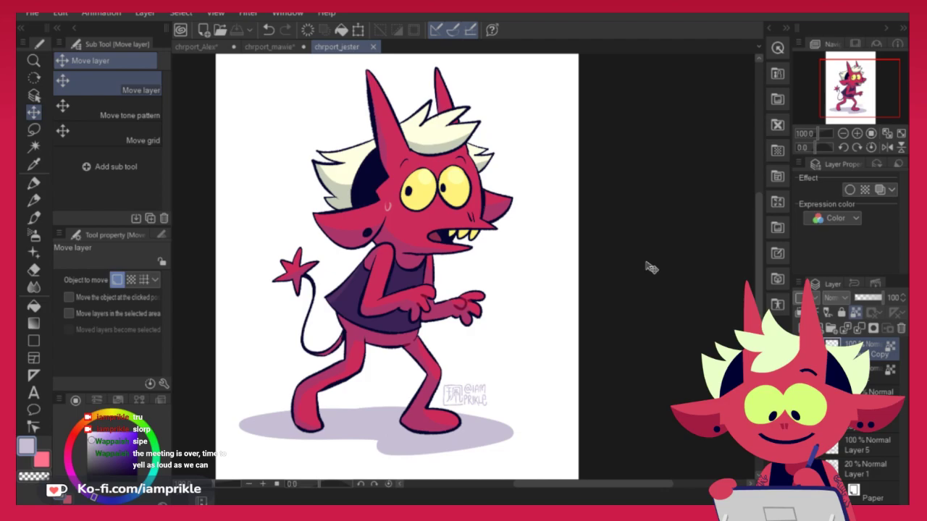
Create a new 650 × 950 px canvas at 72 dpi, and set up the Lighter pencil with a medium purple
click(32, 12)
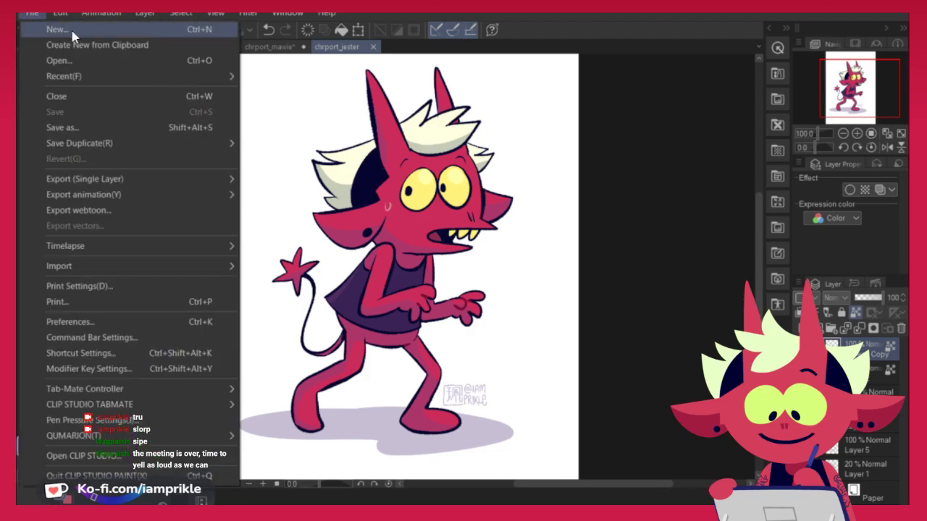
click(57, 30)
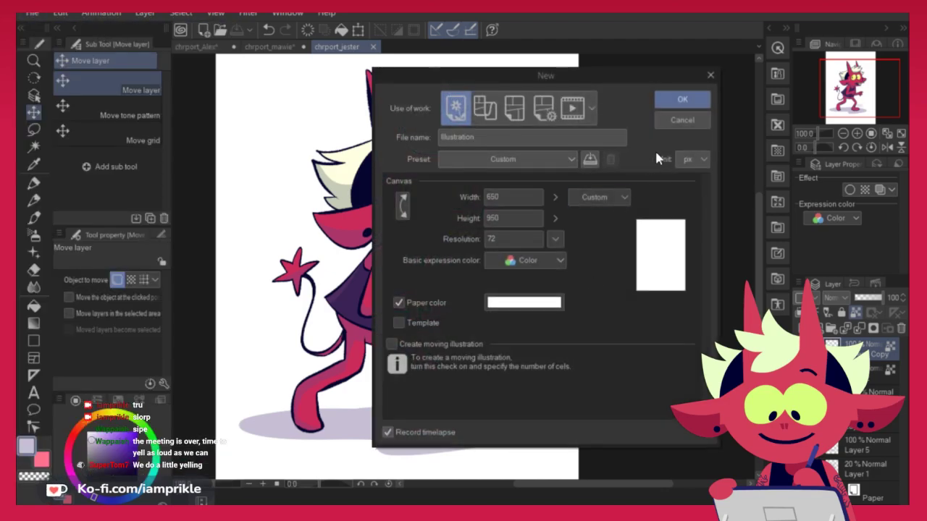
click(680, 100)
click(33, 200)
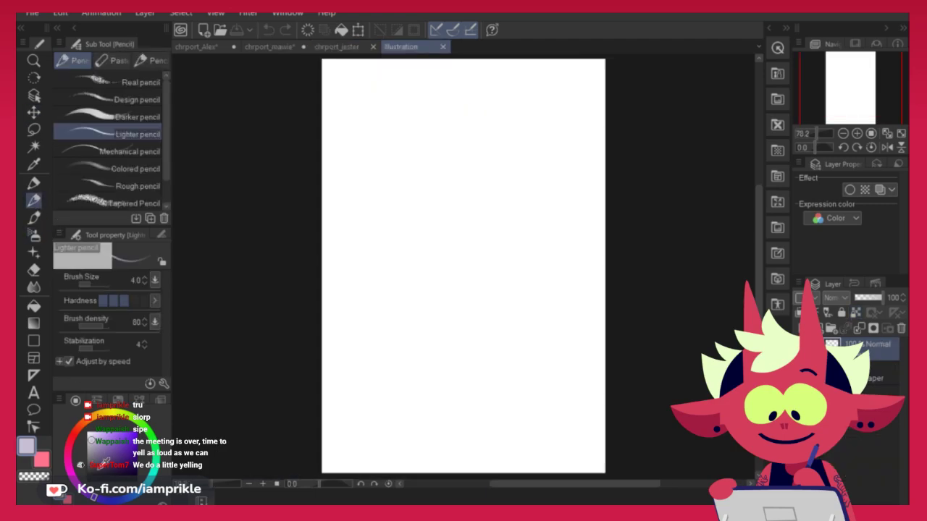
click(109, 444)
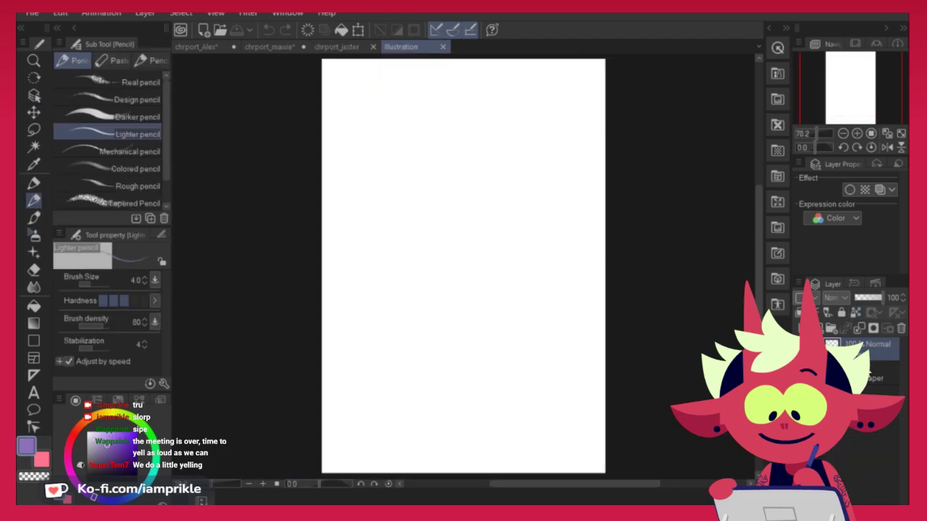
Sketch the top and upper sides of a rounded-square head in the upper half of the canvas
mouse_move(449, 159)
mouse_down()
mouse_move(416, 215)
mouse_move(438, 156)
mouse_move(430, 158)
mouse_move(404, 242)
mouse_up()
key(ctrl+z)
drag(399, 187, 484, 160)
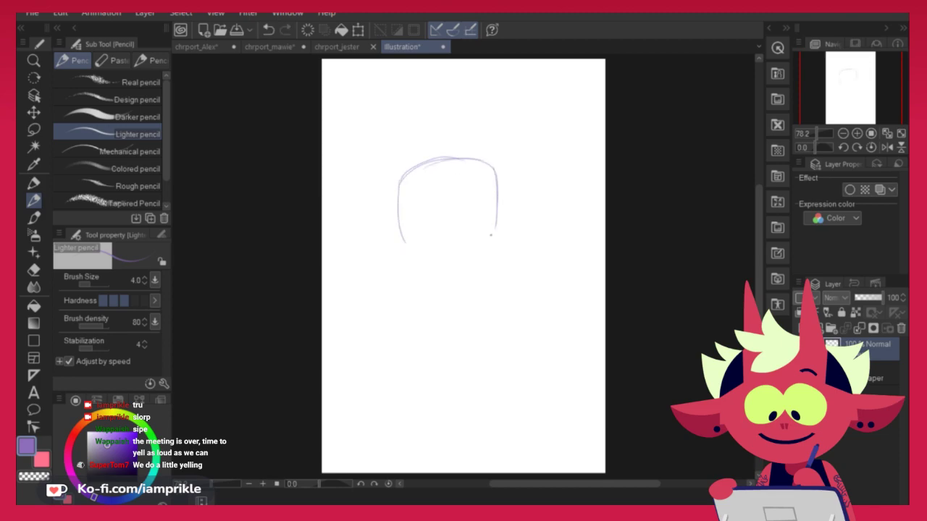
scroll(493, 190, up, 1)
drag(375, 178, 421, 152)
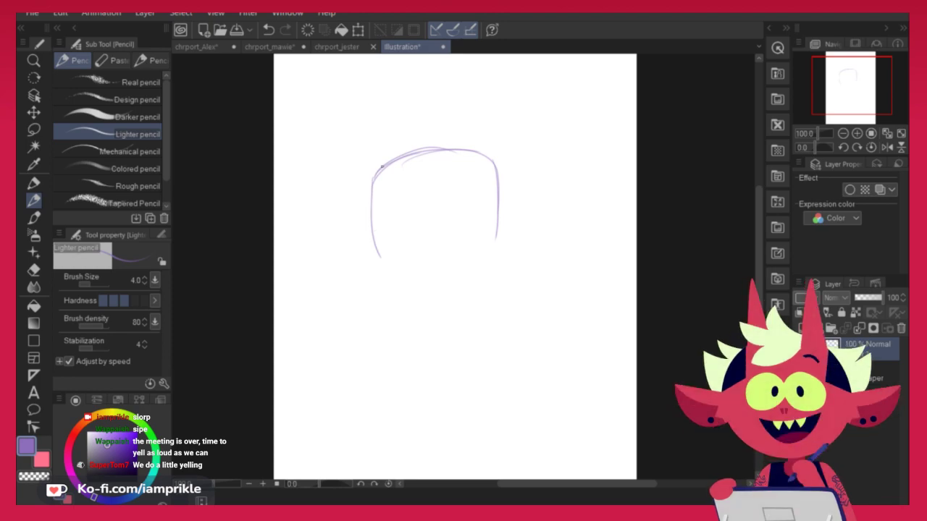
Close the rounded-square head outline with rough strokes, and add a forked tuft and a small curved horn on top
drag(374, 194, 384, 275)
mouse_move(467, 275)
mouse_down()
mouse_move(383, 281)
mouse_move(487, 272)
mouse_up()
mouse_move(497, 174)
mouse_down()
mouse_move(503, 251)
mouse_move(482, 273)
mouse_up()
drag(381, 258, 397, 280)
mouse_move(376, 189)
mouse_down()
mouse_move(416, 155)
mouse_move(486, 153)
mouse_up()
drag(397, 165, 457, 151)
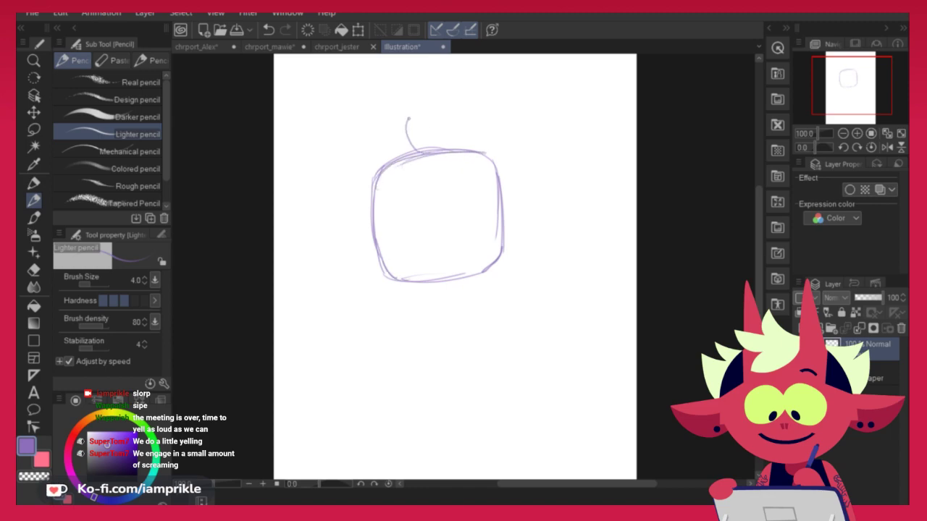
drag(396, 110, 398, 171)
drag(481, 158, 507, 136)
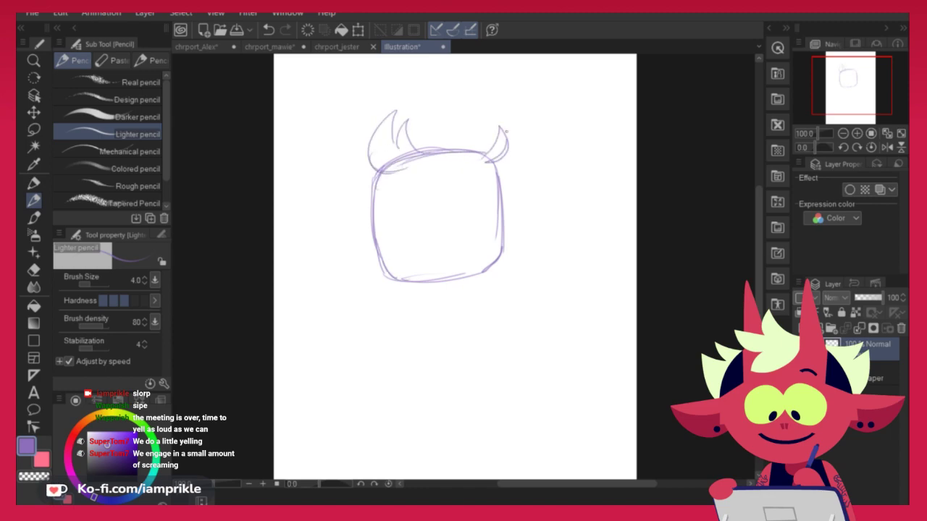
mouse_move(426, 167)
mouse_down()
mouse_move(435, 265)
mouse_move(428, 249)
mouse_up()
drag(412, 211, 474, 201)
key(ctrl+z)
key(ctrl+z)
key(ctrl+z)
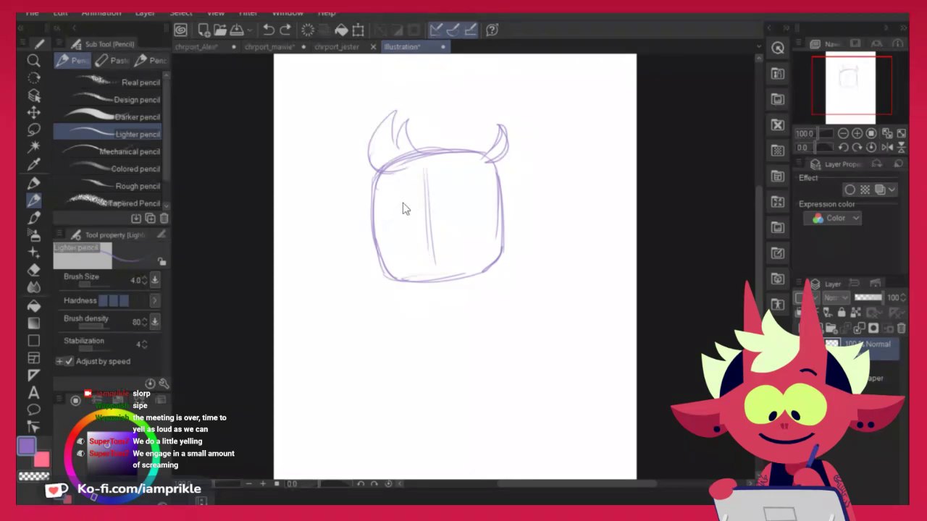
Sketch two large square eyes side by side in the middle of the head
mouse_move(417, 187)
mouse_down()
mouse_move(385, 198)
mouse_move(386, 230)
mouse_move(420, 233)
mouse_up()
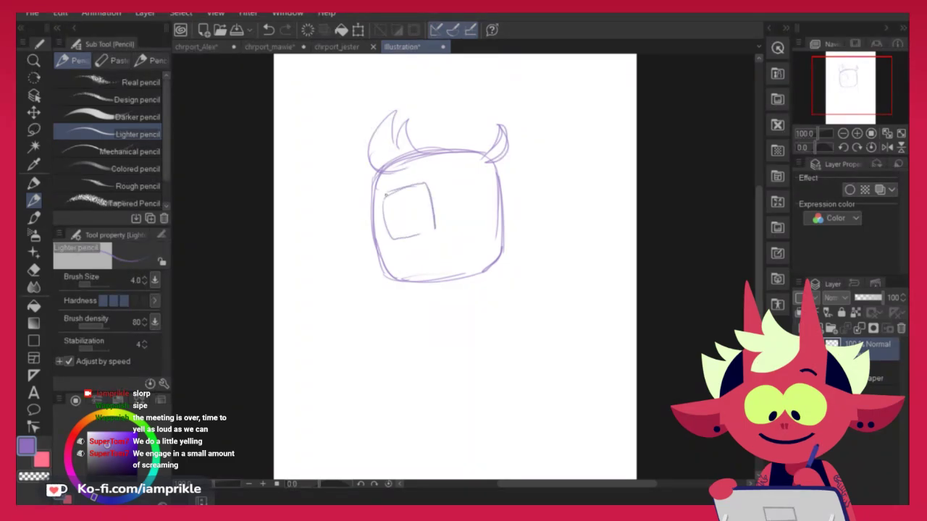
key(ctrl+z)
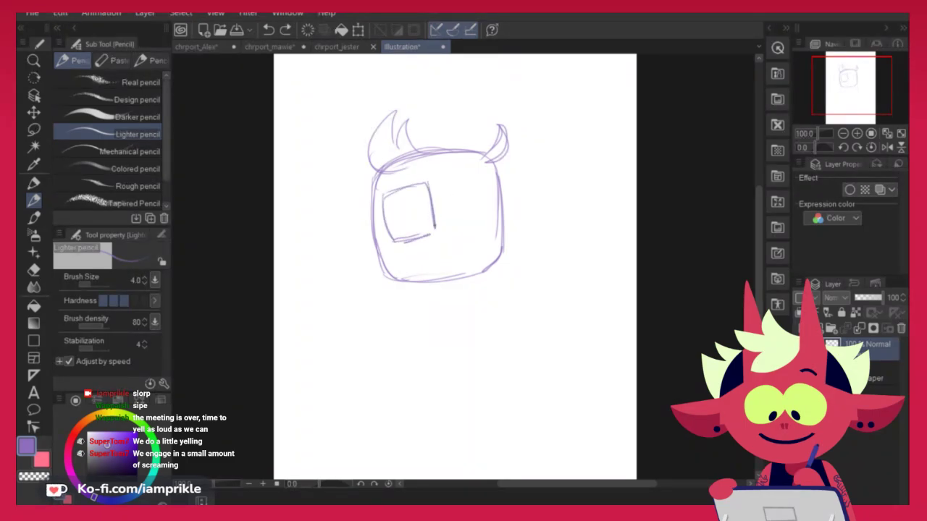
mouse_move(427, 184)
mouse_down()
mouse_move(473, 180)
mouse_move(478, 207)
mouse_up()
drag(438, 234, 479, 191)
mouse_move(412, 241)
mouse_down()
mouse_move(436, 235)
mouse_move(440, 250)
mouse_move(427, 252)
mouse_move(455, 233)
mouse_move(439, 253)
mouse_move(448, 242)
mouse_move(447, 266)
mouse_up()
key(ctrl+z)
key(ctrl+z)
key(ctrl+z)
key(ctrl+z)
key(ctrl+z)
key(ctrl+z)
drag(444, 233, 447, 266)
key(ctrl+z)
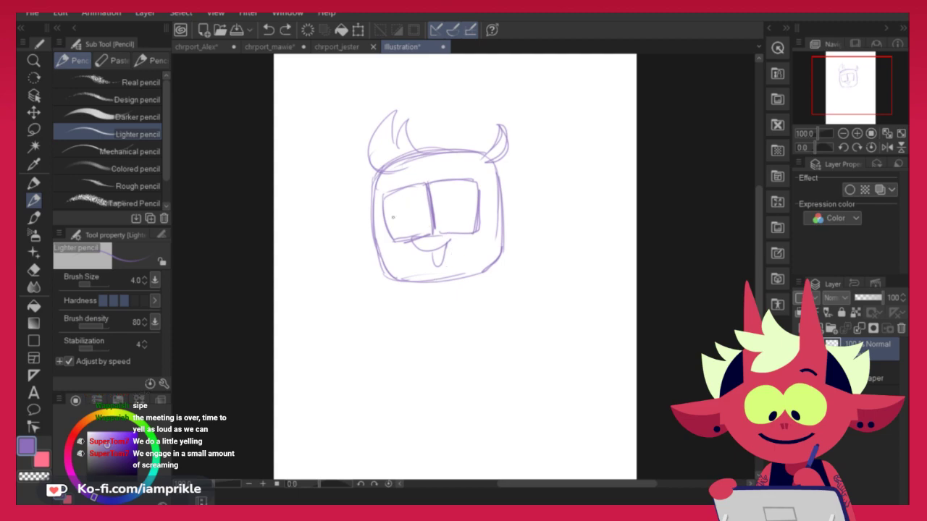
key(ctrl+z)
key(ctrl+z)
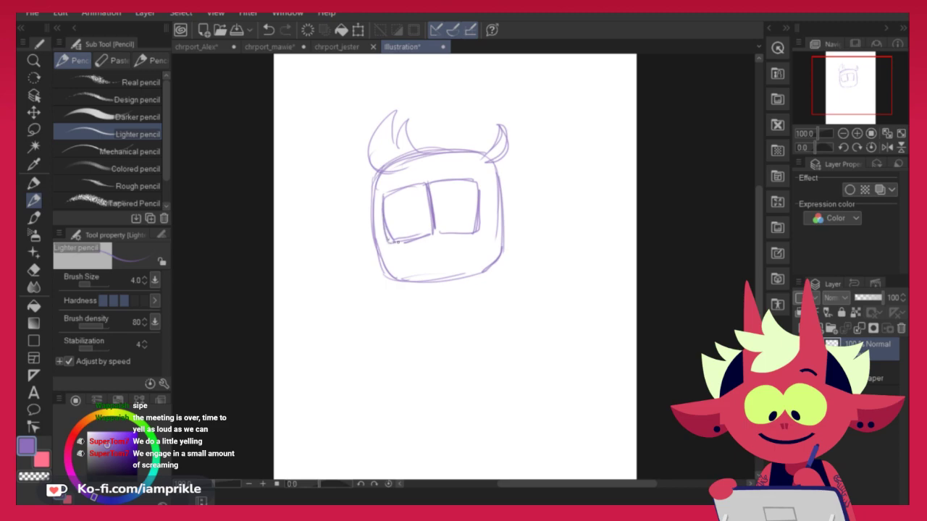
Add short tuft marks at the head's lower corners, and draw half-closed eyelids with small pupils in both eyes
mouse_move(379, 180)
mouse_down()
mouse_move(380, 235)
mouse_move(398, 281)
mouse_up()
drag(497, 244, 503, 259)
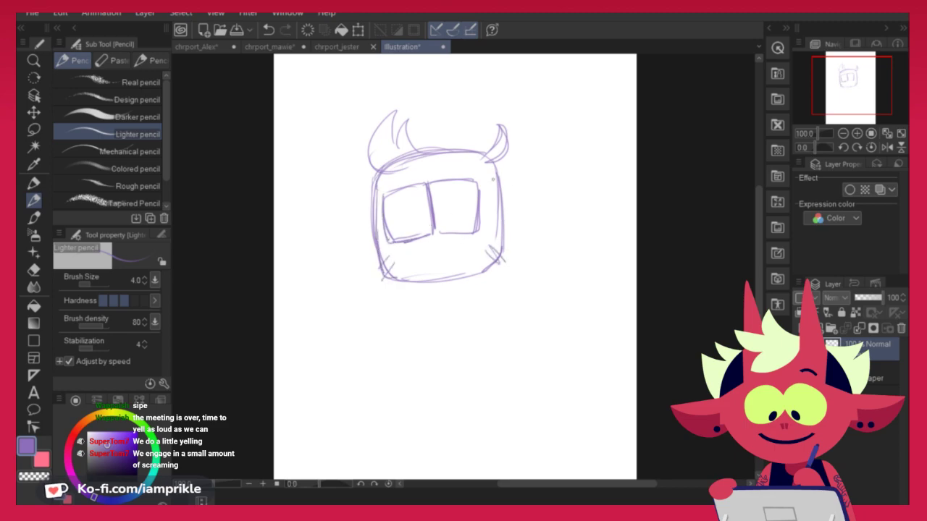
key(ctrl+z)
drag(381, 218, 478, 203)
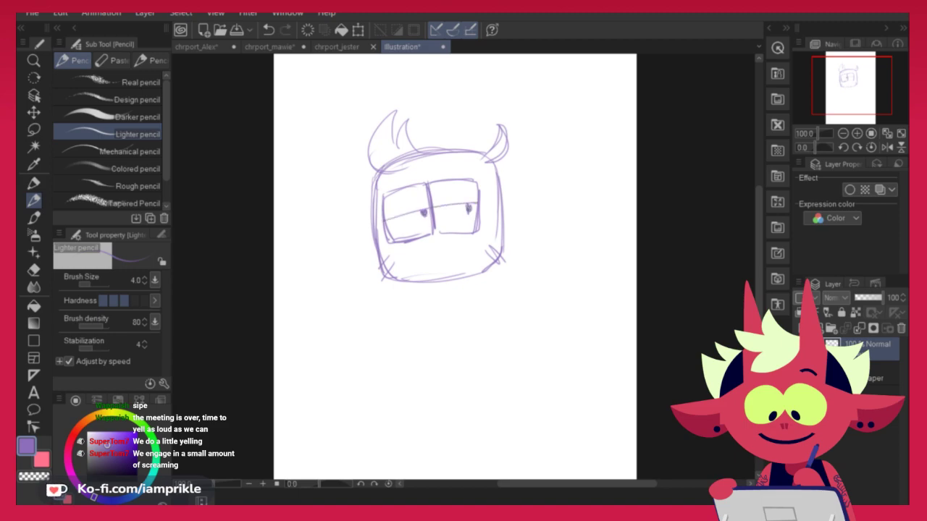
Sketch a wavy open mouth under the eyes, add a small raised eyebrow, and reinforce the tuft and head outline
mouse_move(406, 242)
mouse_down()
mouse_move(415, 252)
mouse_move(444, 244)
mouse_move(448, 258)
mouse_move(418, 248)
mouse_move(440, 246)
mouse_up()
key(ctrl+z)
key(ctrl+z)
key(ctrl+z)
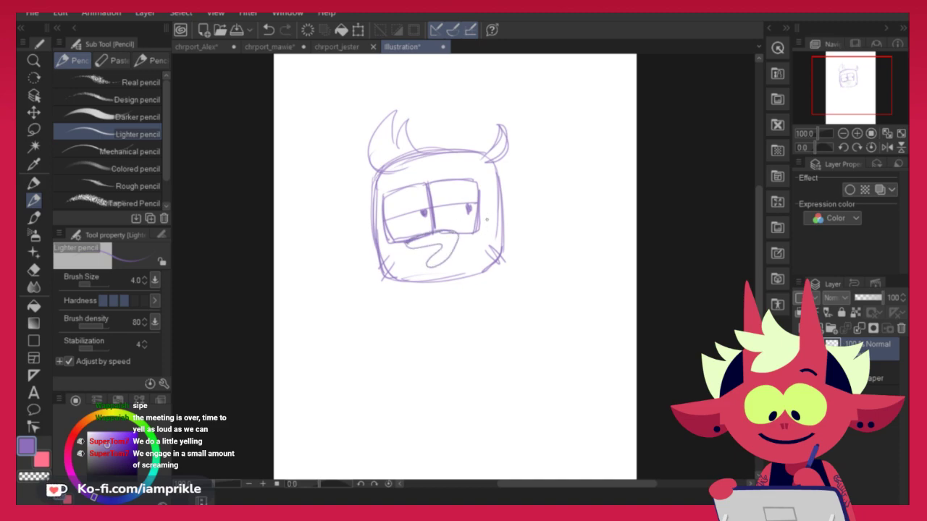
drag(447, 169, 463, 172)
drag(378, 172, 372, 240)
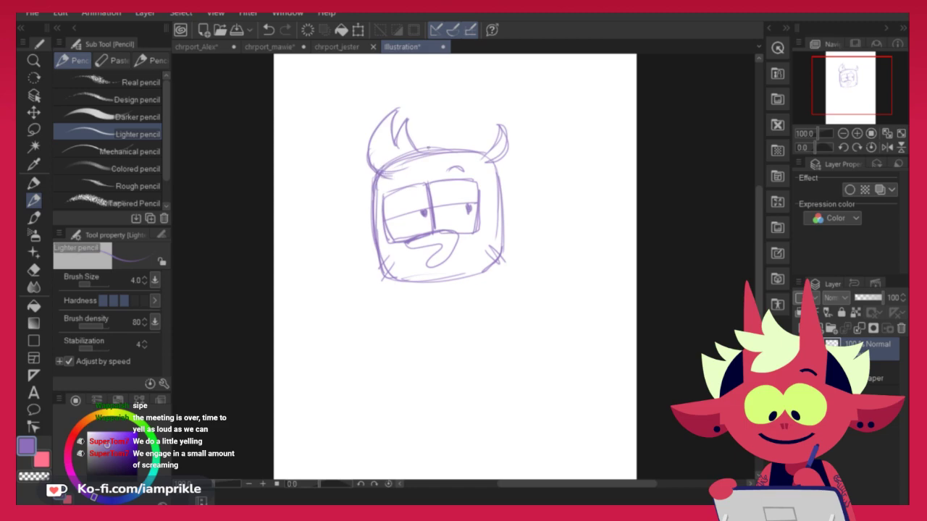
Lasso the forked tuft on top of the head and transform it, shifting it slightly outward on the head
click(34, 129)
drag(380, 173, 437, 153)
key(ctrl+t)
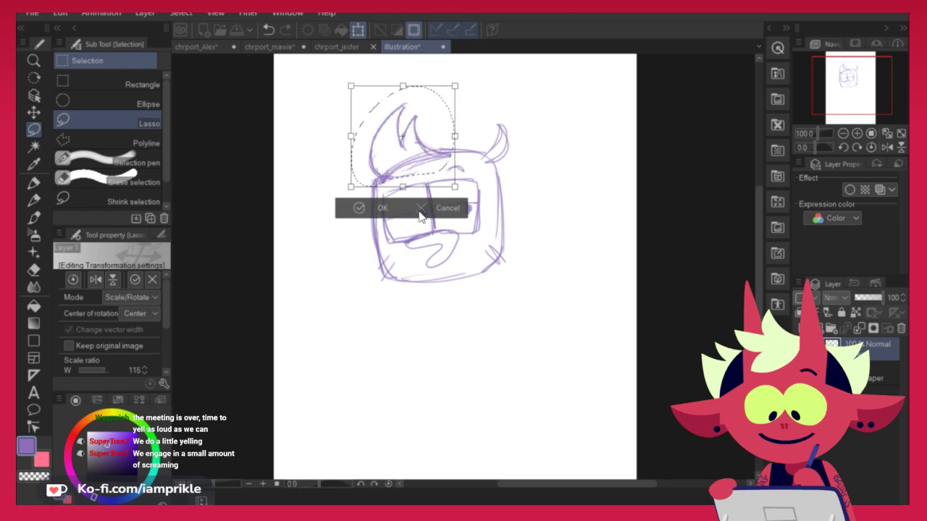
key(Return)
key(ctrl+t)
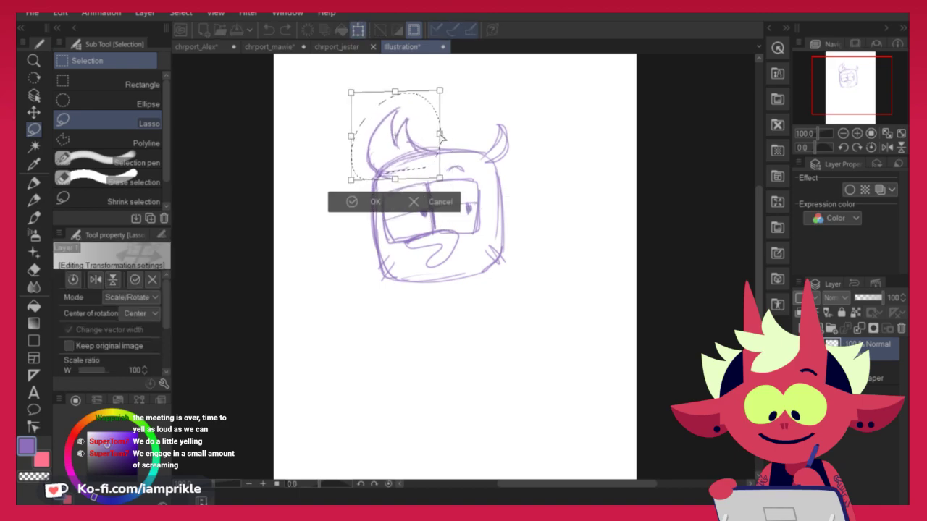
drag(454, 137, 428, 149)
click(353, 201)
click(382, 204)
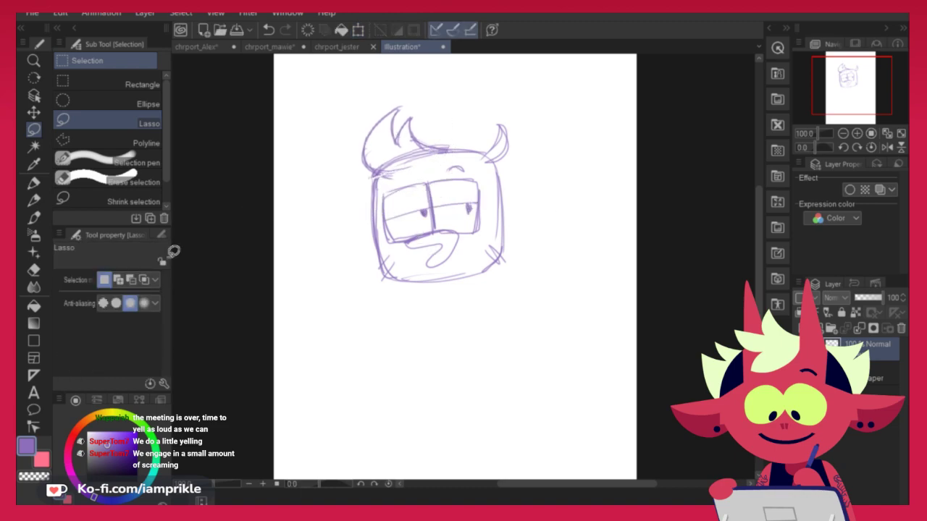
Sketch a short neck below the head and a rounded torso outline with the Lighter pencil
click(33, 202)
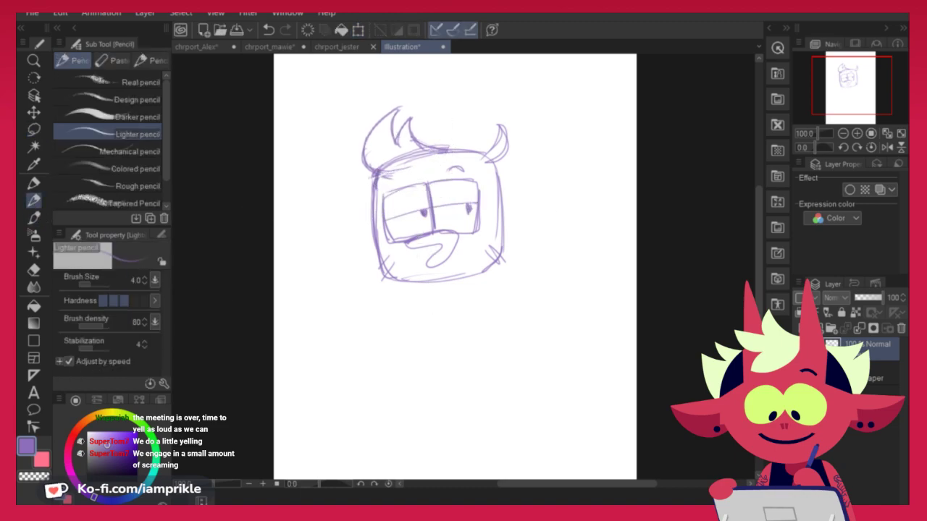
key(e)
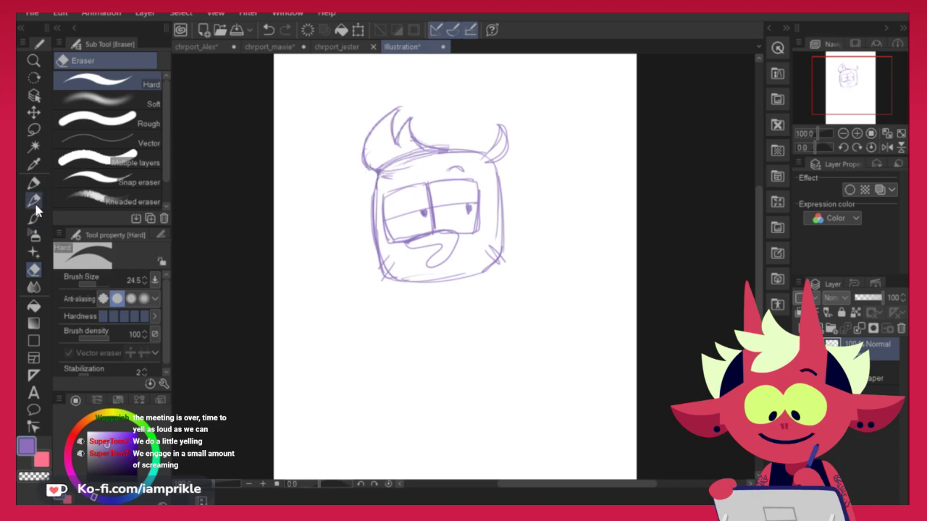
click(34, 202)
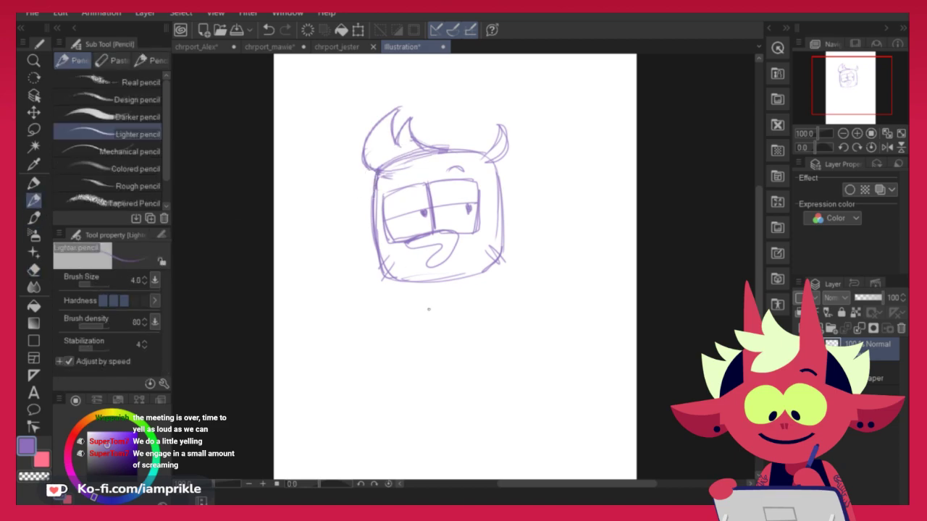
drag(440, 291, 440, 296)
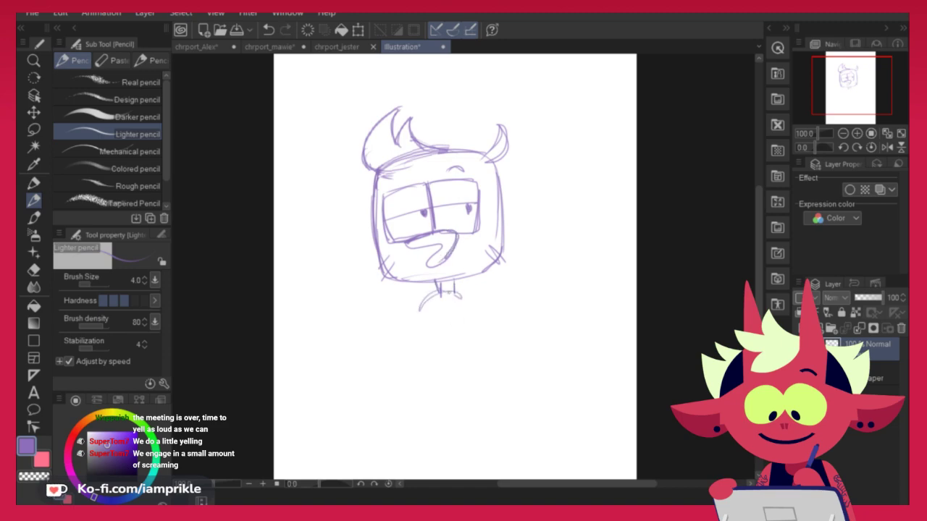
scroll(453, 320, down, 3)
mouse_move(425, 221)
mouse_down()
mouse_move(410, 269)
mouse_move(480, 268)
mouse_move(484, 294)
mouse_up()
mouse_move(406, 273)
mouse_down()
mouse_move(465, 311)
mouse_move(483, 304)
mouse_up()
key(ctrl+z)
Sketch the thin left-hand leg below the torso with a long flat foot pointing outward
mouse_move(415, 310)
mouse_down()
mouse_move(419, 384)
mouse_move(423, 378)
mouse_move(429, 396)
mouse_up()
drag(430, 316, 437, 389)
mouse_move(428, 314)
mouse_down()
mouse_move(437, 390)
mouse_move(429, 399)
mouse_move(371, 403)
mouse_up()
mouse_move(423, 384)
mouse_down()
mouse_move(372, 430)
mouse_move(444, 397)
mouse_up()
mouse_move(445, 397)
mouse_down()
mouse_move(372, 429)
mouse_move(390, 397)
mouse_move(349, 422)
mouse_move(374, 430)
mouse_up()
key(ctrl+z)
key(ctrl+z)
Sketch the thin right-hand leg with a wedge-shaped foot
drag(455, 359, 464, 393)
mouse_move(456, 317)
mouse_down()
mouse_move(478, 391)
mouse_move(519, 431)
mouse_up()
drag(449, 434, 510, 437)
mouse_move(484, 391)
mouse_down()
mouse_move(523, 437)
mouse_move(449, 434)
mouse_move(522, 431)
mouse_up()
key(ctrl+z)
key(ctrl+z)
mouse_move(463, 386)
mouse_down()
mouse_move(449, 434)
mouse_move(474, 387)
mouse_move(521, 435)
mouse_up()
Redraw the torso's bottom edge and left side with curved strokes, and try a shoulder line on the right
drag(405, 312, 475, 307)
drag(434, 224, 400, 309)
mouse_move(468, 224)
mouse_down()
mouse_move(482, 286)
mouse_move(481, 249)
mouse_up()
key(ctrl+z)
key(ctrl+z)
key(ctrl+z)
Sketch the left-hand arm bent outward from the shoulder, with a small hand resting near the hip
drag(437, 224, 373, 291)
key(ctrl+z)
key(ctrl+z)
drag(434, 221, 364, 277)
mouse_move(391, 245)
mouse_down()
mouse_move(384, 316)
mouse_move(411, 334)
mouse_up()
mouse_move(457, 222)
mouse_down()
mouse_move(482, 243)
mouse_move(383, 248)
mouse_move(380, 256)
mouse_up()
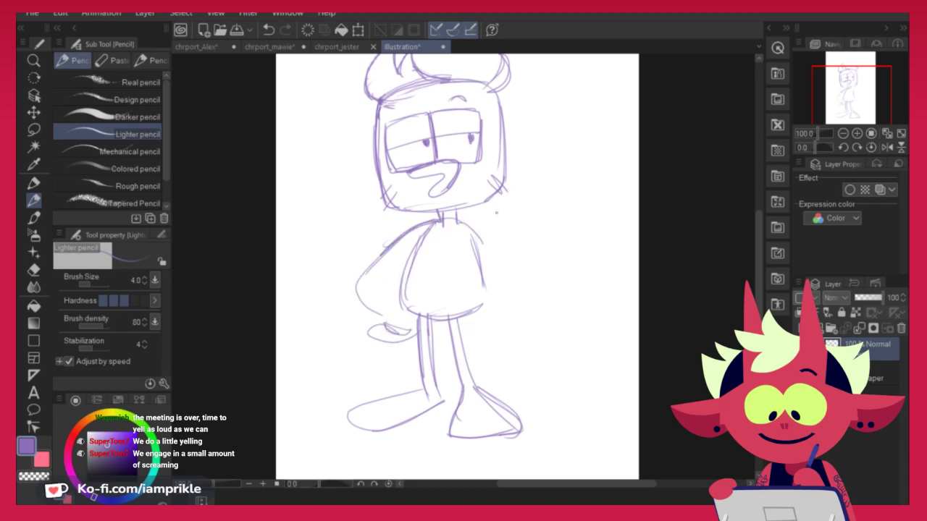
key(ctrl+z)
drag(439, 220, 360, 277)
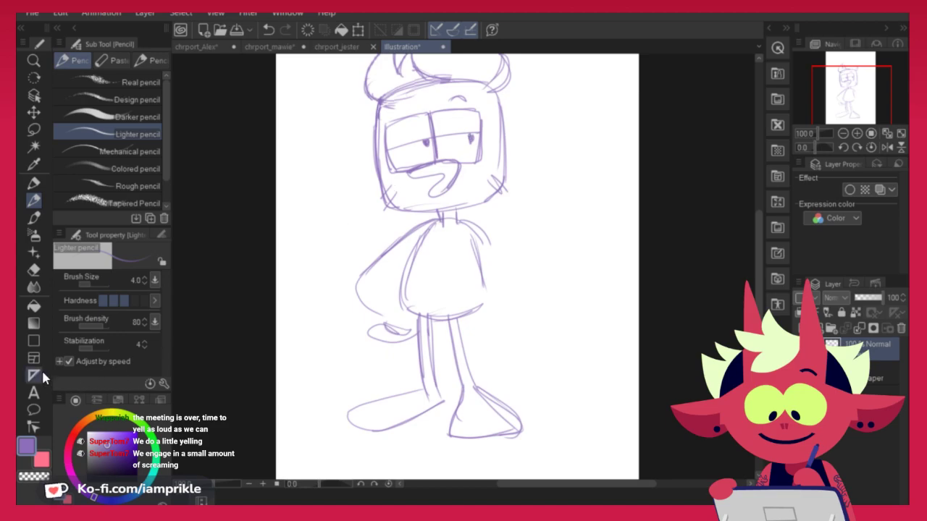
Erase the pupils and redraw them as small ovals close to the right edge of each eye
click(34, 269)
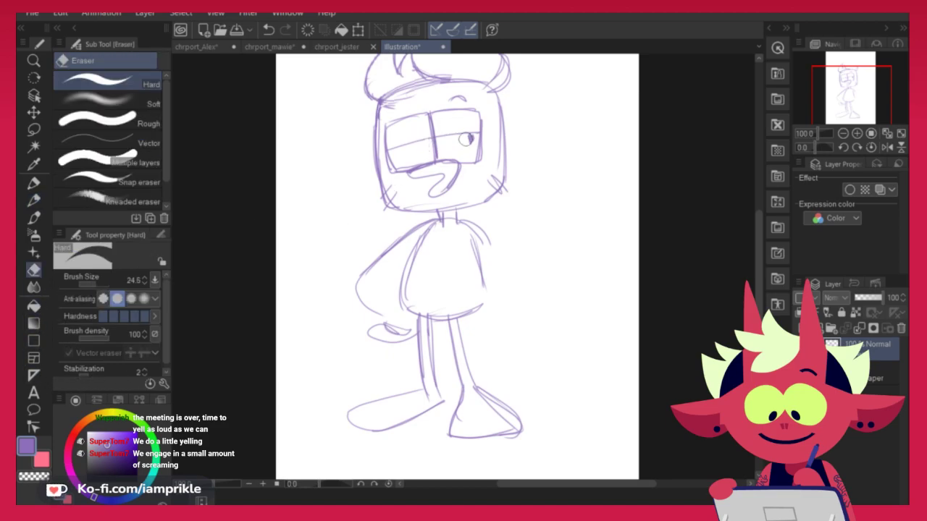
click(32, 204)
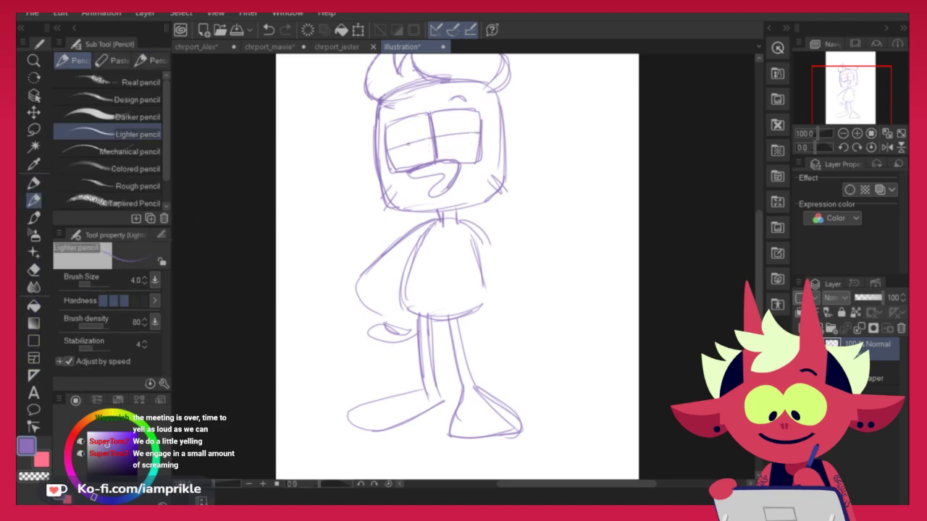
drag(475, 133, 476, 141)
Sketch the right-hand arm bent upward from the shoulder, ending in a large raised hand
drag(463, 220, 497, 256)
key(ctrl+z)
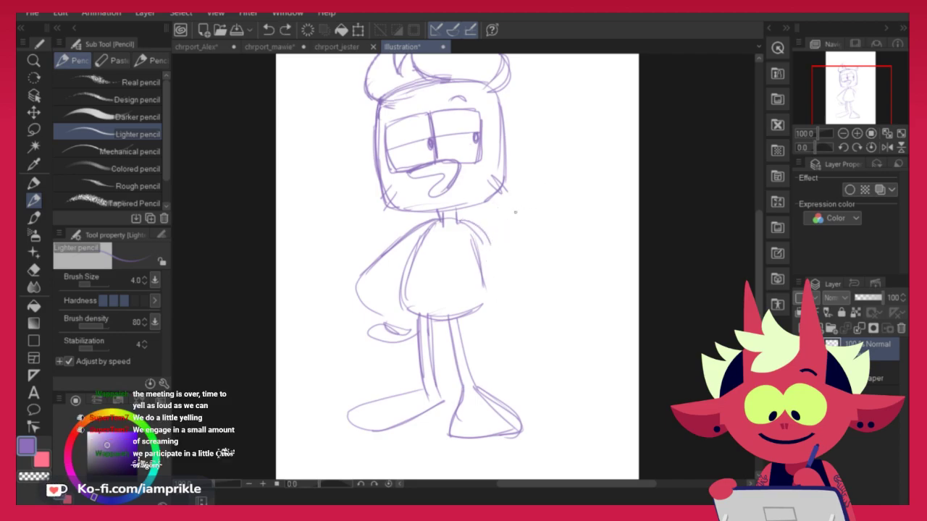
drag(469, 254, 506, 307)
drag(576, 248, 544, 288)
Sketch the T-shirt's curved hem with a line just above it, and add short sleeves and a round collar
drag(461, 317, 508, 302)
key(ctrl+z)
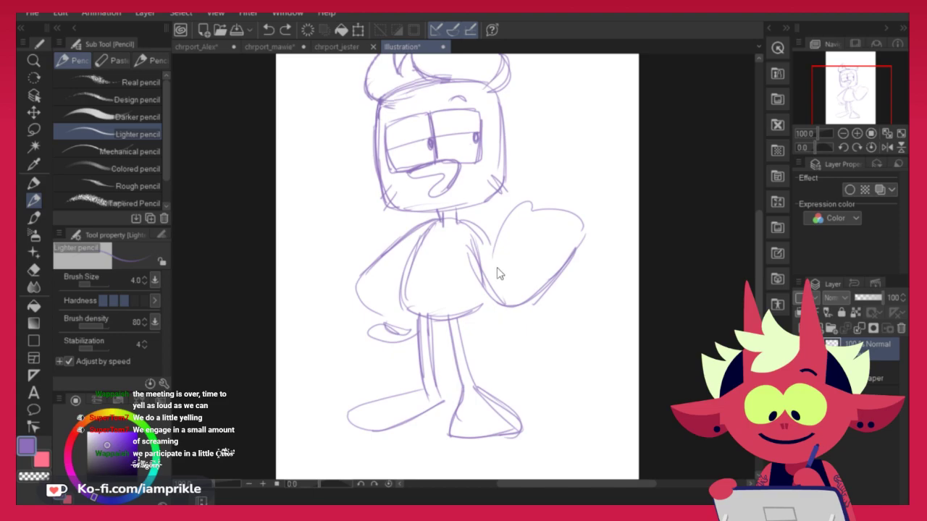
key(ctrl+z)
drag(458, 316, 503, 301)
drag(396, 292, 484, 296)
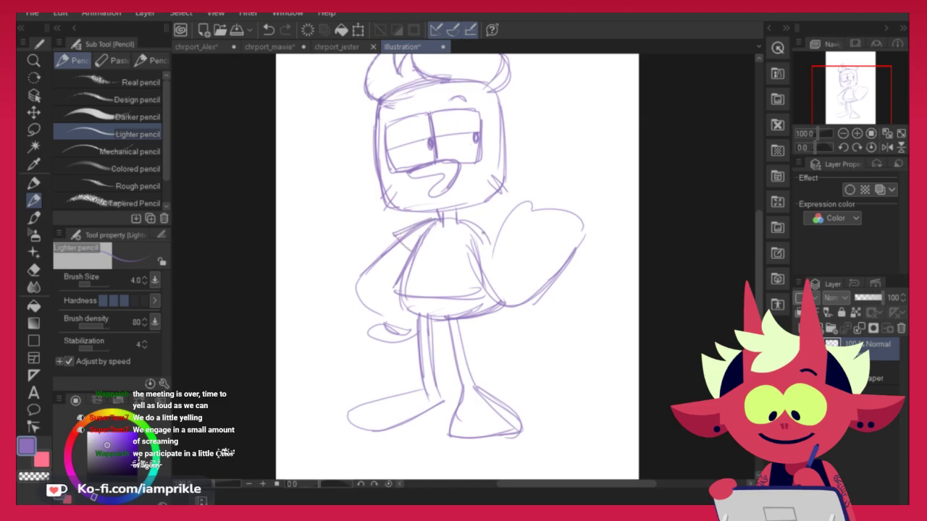
key(ctrl+z)
key(ctrl+z)
mouse_move(438, 220)
mouse_down()
mouse_move(398, 232)
mouse_move(405, 248)
mouse_move(472, 259)
mouse_up()
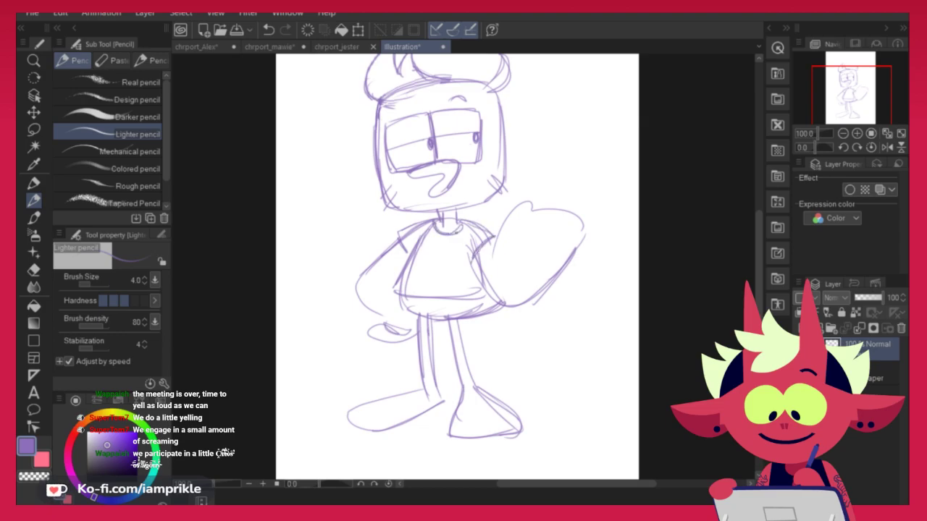
Add horizontal stripes across the shirt, draw finger bumps on the raised hand, and reinforce the arm outline
mouse_move(406, 277)
mouse_down()
mouse_move(480, 278)
mouse_move(522, 202)
mouse_move(537, 211)
mouse_up()
key(ctrl+z)
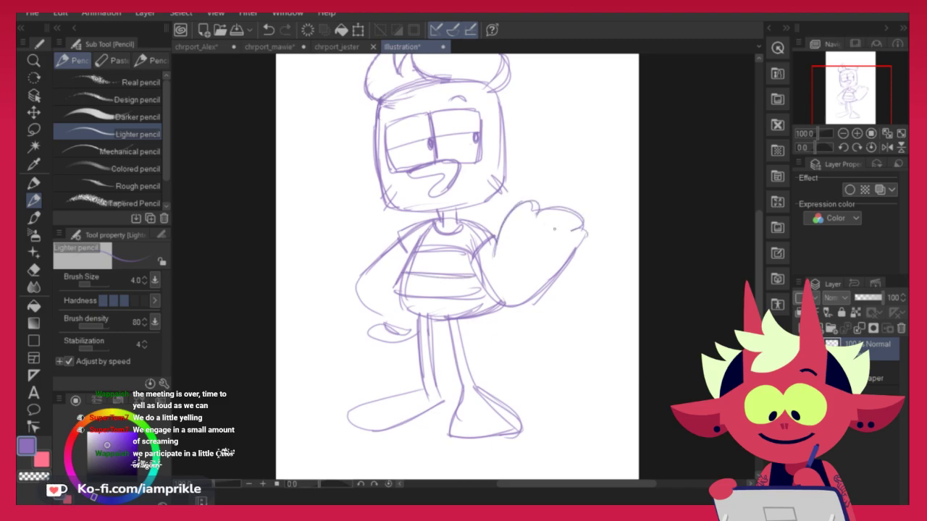
key(ctrl+z)
key(ctrl+z)
mouse_move(545, 209)
mouse_down()
mouse_move(586, 232)
mouse_move(574, 266)
mouse_move(543, 297)
mouse_move(500, 307)
mouse_up()
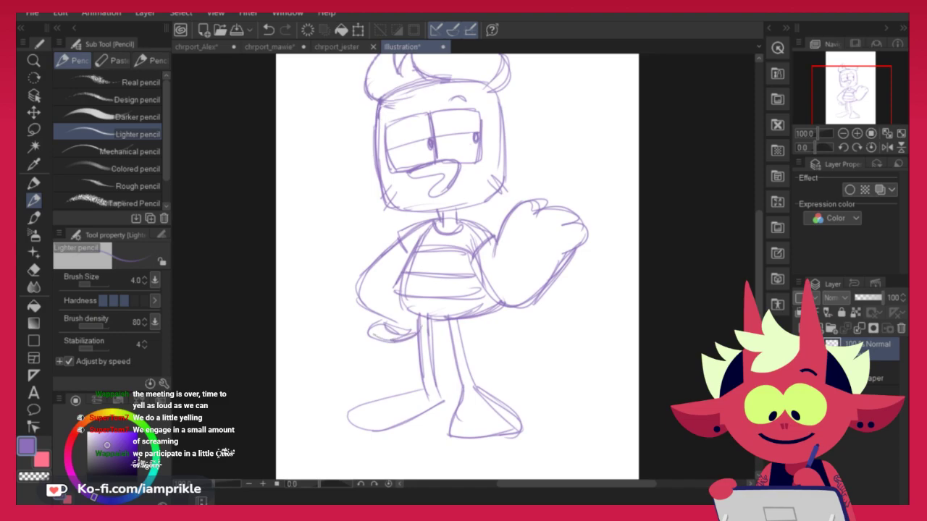
Reinforce the sketch lines of the hip hand, both legs and the head's left side
mouse_move(393, 341)
mouse_down()
mouse_move(430, 338)
mouse_move(433, 366)
mouse_move(426, 392)
mouse_up()
drag(460, 318, 478, 386)
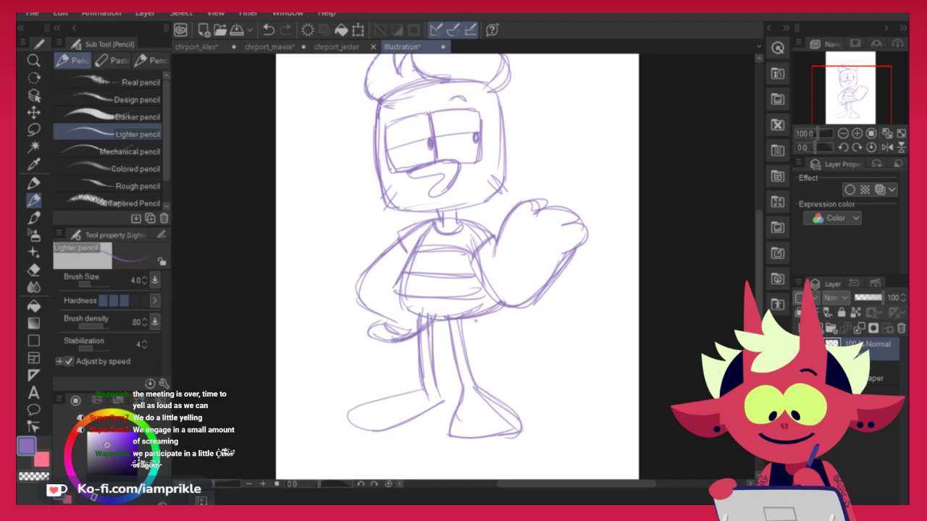
mouse_move(566, 336)
mouse_down()
mouse_move(482, 395)
mouse_move(532, 428)
mouse_move(544, 323)
mouse_move(524, 370)
mouse_move(480, 423)
mouse_up()
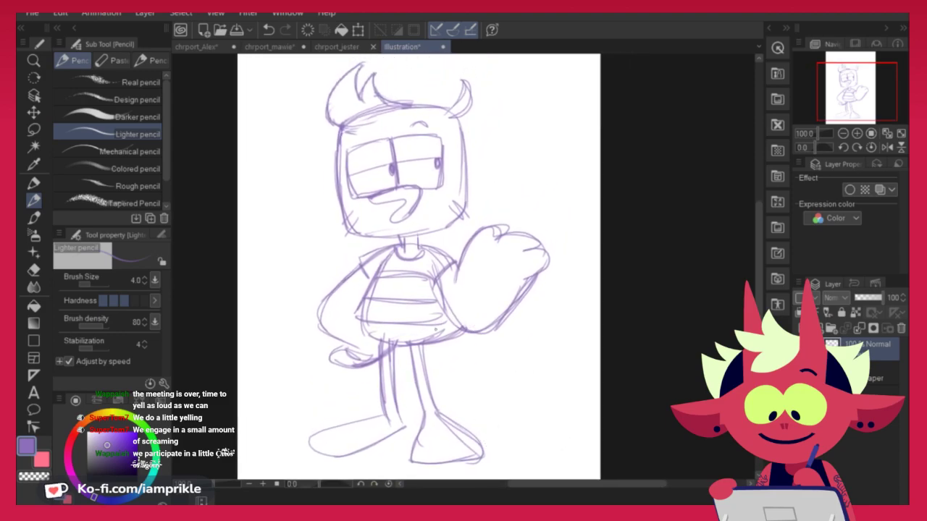
drag(443, 344, 457, 346)
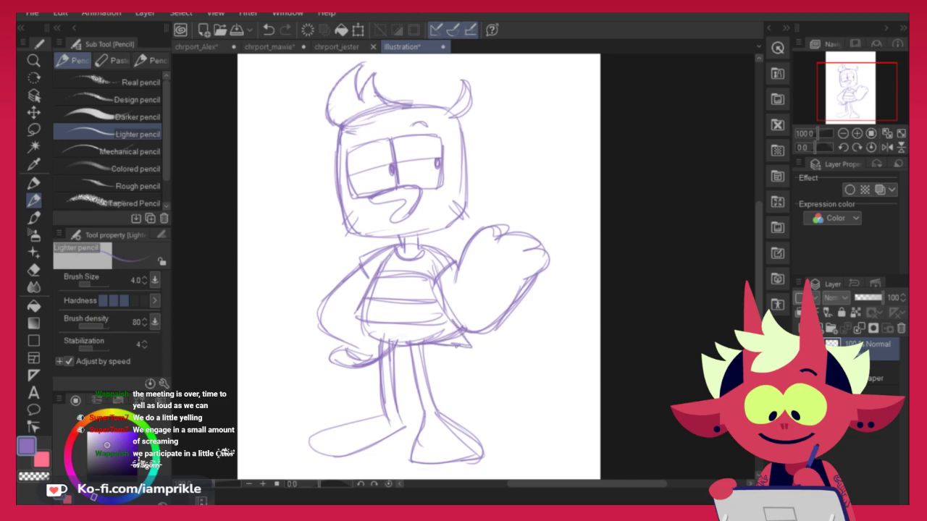
key(ctrl+z)
drag(553, 358, 536, 434)
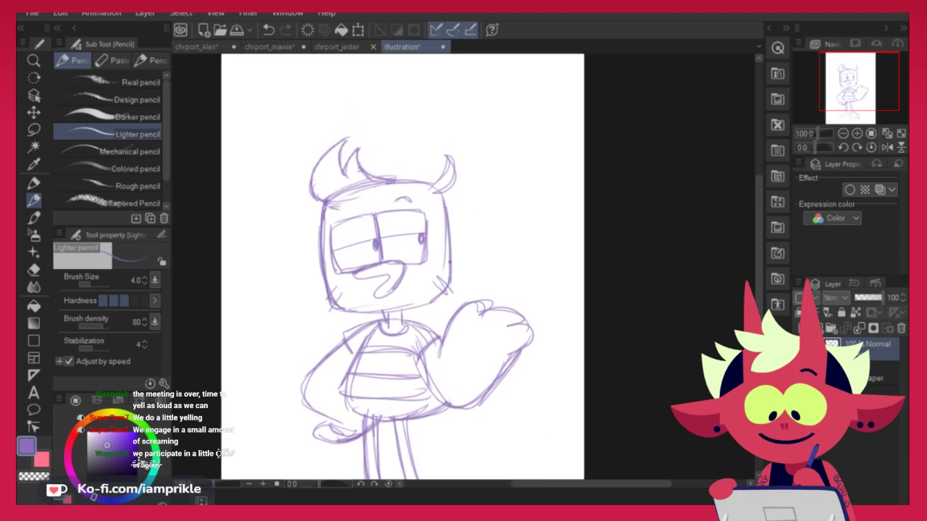
drag(319, 214, 326, 295)
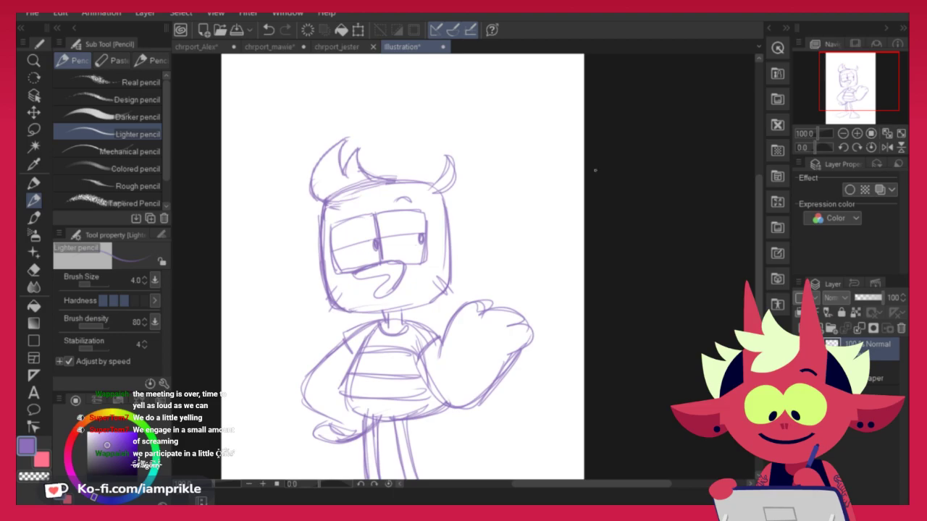
Fade the sketch layer, add a new layer, and choose Textured pen 2 with the dark navy sampled from the chrport_jester drawing
click(865, 299)
click(804, 329)
click(33, 183)
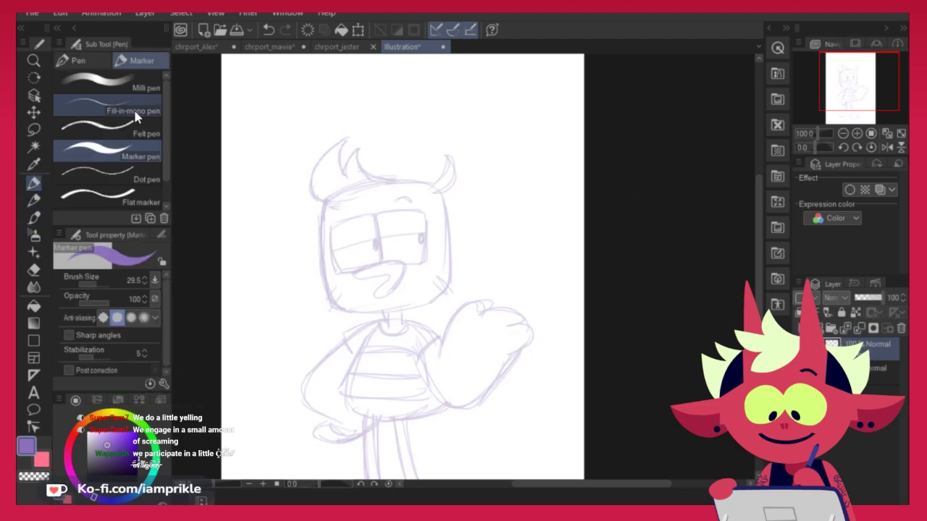
click(108, 198)
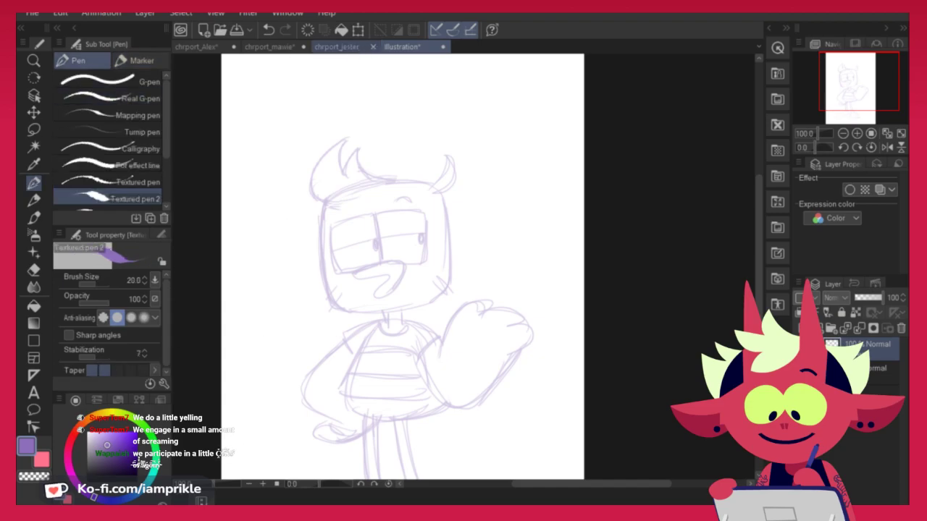
click(337, 46)
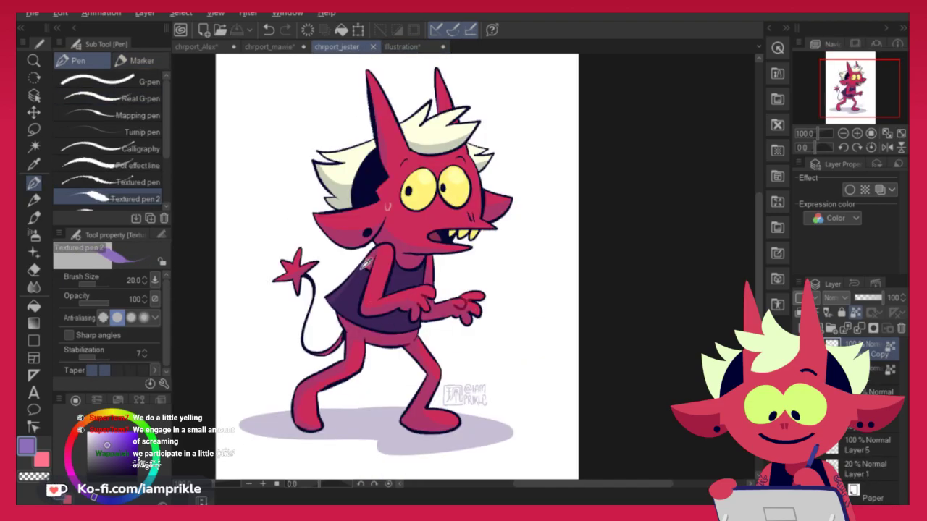
alt+click(373, 186)
click(413, 46)
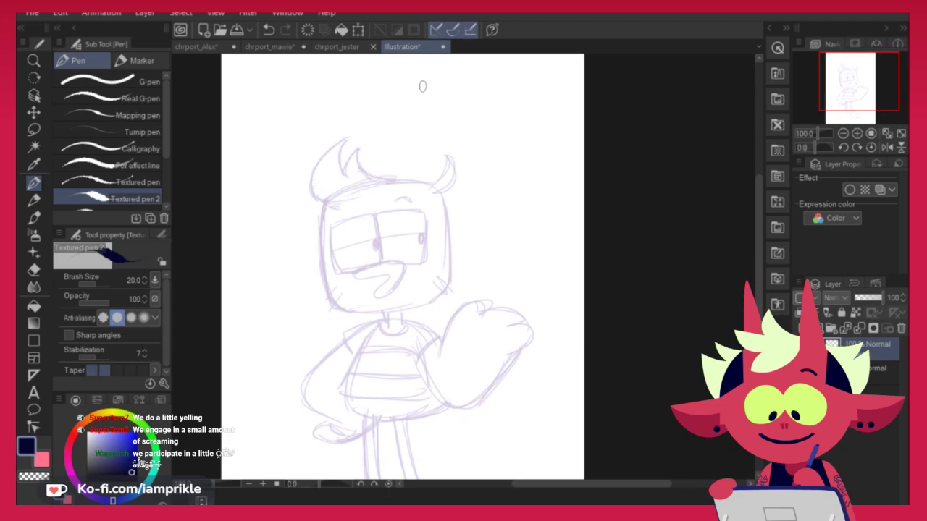
Ink the forked tuft and the left side of the head in dark navy
scroll(423, 86, up, 1)
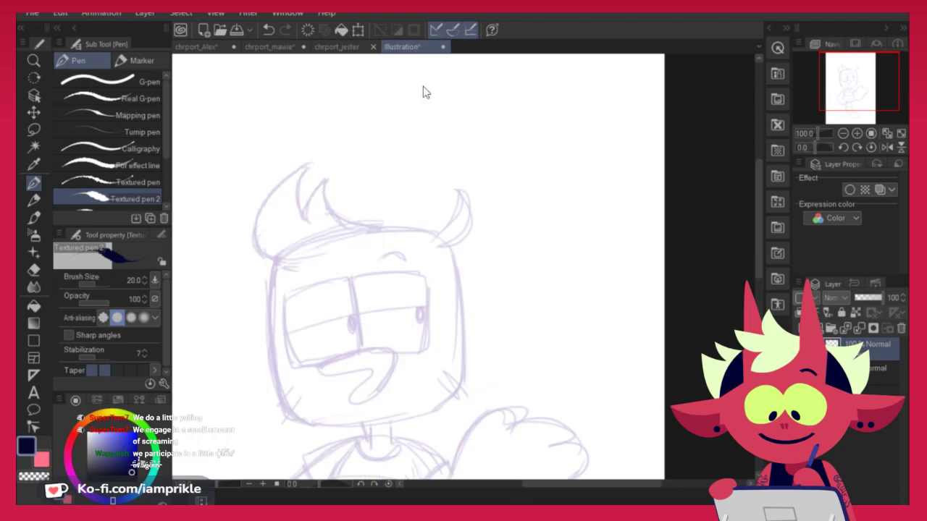
scroll(370, 196, up, 1)
mouse_move(363, 196)
mouse_down()
mouse_move(382, 205)
mouse_move(324, 183)
mouse_move(290, 267)
mouse_up()
key(ctrl+z)
mouse_move(297, 232)
mouse_down()
mouse_move(288, 269)
mouse_move(289, 260)
mouse_move(300, 382)
mouse_up()
key(ctrl+z)
mouse_move(290, 254)
mouse_down()
mouse_move(305, 389)
mouse_move(373, 397)
mouse_up()
key(ctrl+z)
Ink the head's rounded lower-left corner and its bottom edge as far as the neck
mouse_move(307, 387)
mouse_down()
mouse_move(339, 399)
mouse_move(365, 397)
mouse_up()
key(ctrl+z)
drag(300, 372, 329, 392)
key(ctrl+z)
key(ctrl+z)
mouse_move(291, 268)
mouse_down()
mouse_move(297, 364)
mouse_move(324, 398)
mouse_up()
key(ctrl+z)
mouse_move(296, 359)
mouse_down()
mouse_move(319, 394)
mouse_move(375, 397)
mouse_up()
key(ctrl+z)
drag(307, 387, 382, 396)
Ink the head's top edge from the tuft toward the small horn
drag(380, 207, 443, 206)
key(ctrl+z)
drag(375, 207, 448, 206)
mouse_move(403, 204)
mouse_down()
mouse_move(453, 210)
mouse_move(478, 262)
mouse_up()
key(ctrl+z)
Ink the head's upper-right corner and right side, retrying the strokes until the curve fits the sketch
mouse_move(458, 211)
mouse_down()
mouse_move(483, 323)
mouse_move(487, 285)
mouse_move(481, 363)
mouse_up()
key(ctrl+z)
key(ctrl+z)
drag(481, 289, 483, 349)
key(ctrl+z)
mouse_move(480, 264)
mouse_down()
mouse_move(482, 355)
mouse_move(447, 382)
mouse_up()
key(ctrl+z)
mouse_move(484, 323)
mouse_down()
mouse_move(450, 387)
mouse_move(405, 395)
mouse_up()
key(ctrl+z)
key(ctrl+z)
key(ctrl+z)
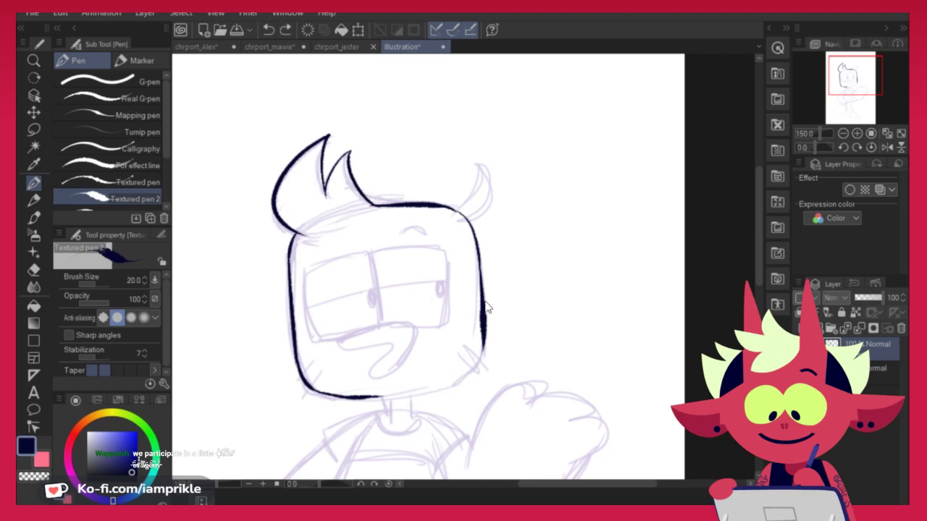
Redraw the lower part of the head's right side and ink the lower-right corner round to the neck
drag(481, 271, 482, 351)
key(ctrl+z)
drag(480, 264, 482, 349)
mouse_move(482, 312)
mouse_down()
mouse_move(482, 362)
mouse_move(452, 385)
mouse_up()
key(ctrl+z)
key(ctrl+z)
mouse_move(482, 340)
mouse_down()
mouse_move(468, 373)
mouse_move(451, 385)
mouse_move(459, 382)
mouse_move(413, 395)
mouse_up()
key(ctrl+z)
key(ctrl+z)
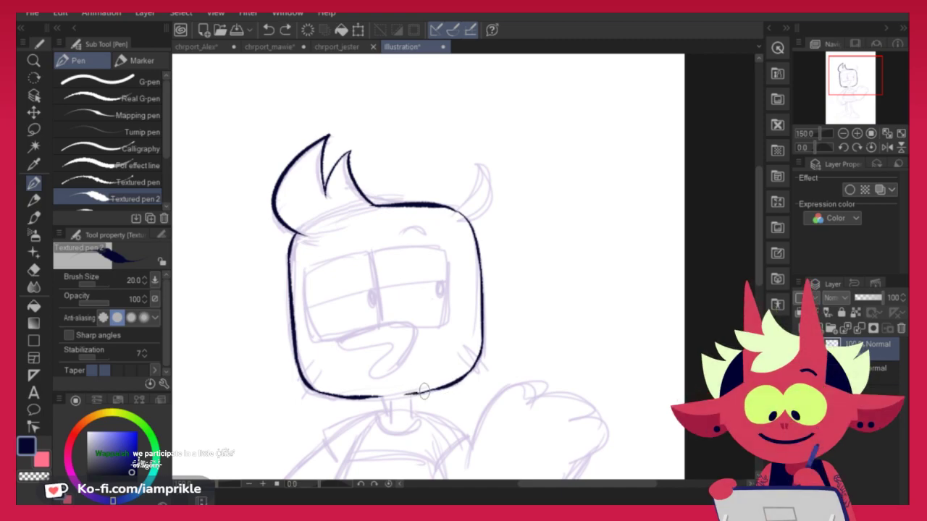
Ink the small curved horn on the head's upper-right corner and refine its base
mouse_move(461, 215)
mouse_down()
mouse_move(482, 164)
mouse_move(464, 218)
mouse_move(483, 170)
mouse_move(465, 216)
mouse_move(478, 180)
mouse_move(488, 186)
mouse_move(466, 218)
mouse_up()
key(ctrl+z)
key(ctrl+z)
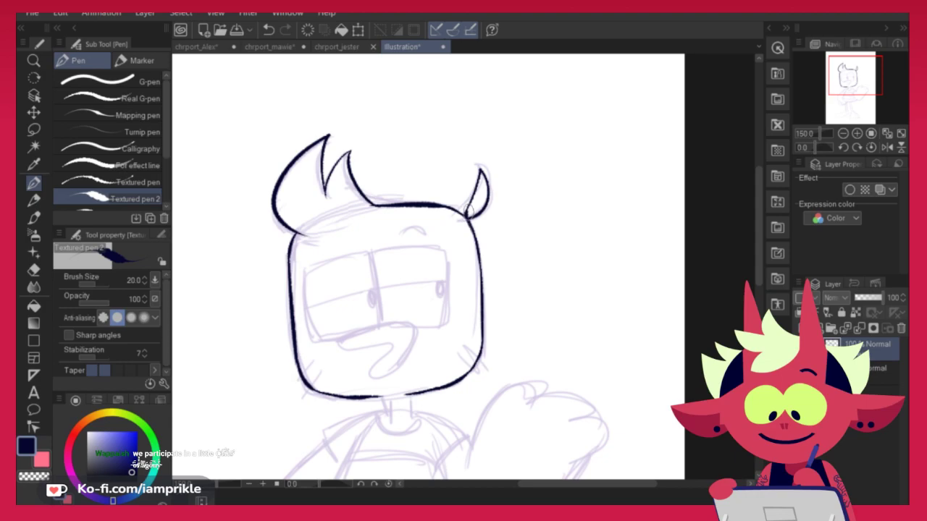
key(ctrl+z)
drag(463, 214, 471, 215)
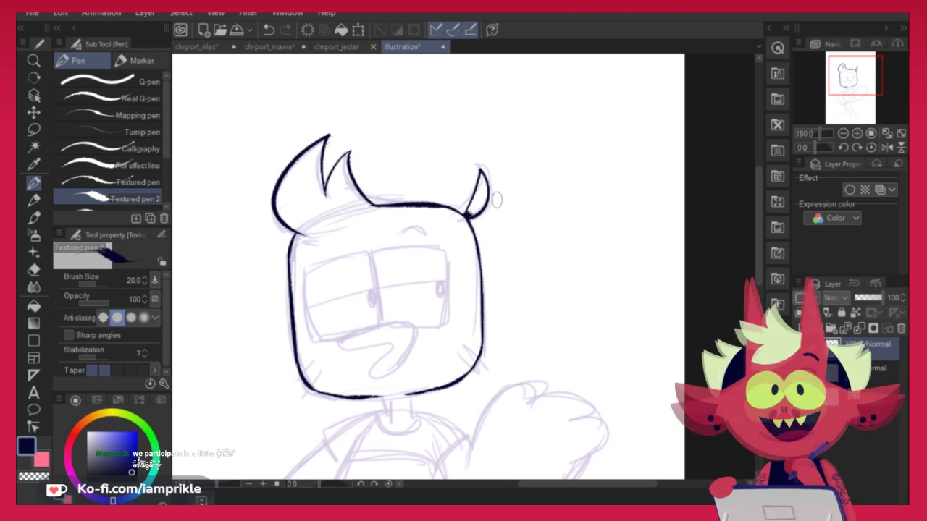
key(ctrl+z)
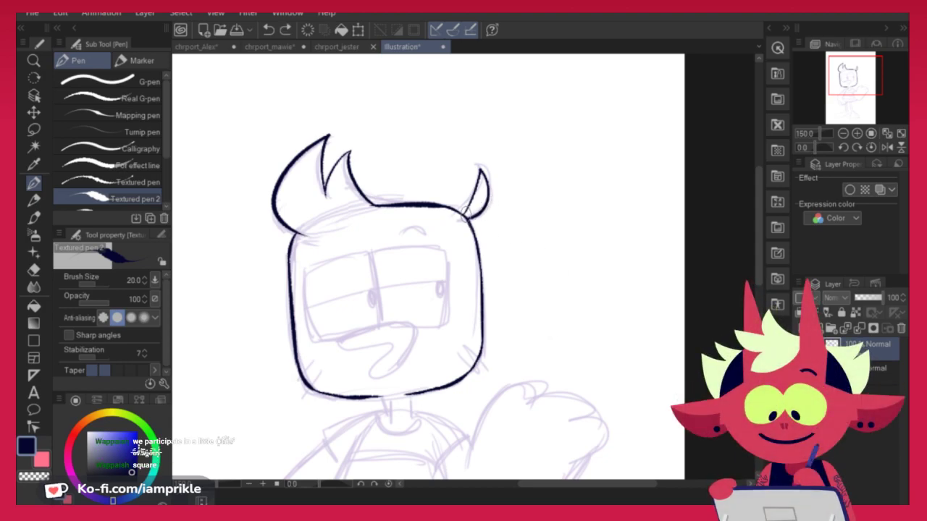
drag(478, 205, 463, 220)
Ink the two short neck lines beneath the head's bottom edge, redrawing them until they fit the sketch
drag(567, 392, 577, 333)
mouse_move(557, 389)
mouse_down()
mouse_move(542, 368)
mouse_move(525, 298)
mouse_move(551, 259)
mouse_up()
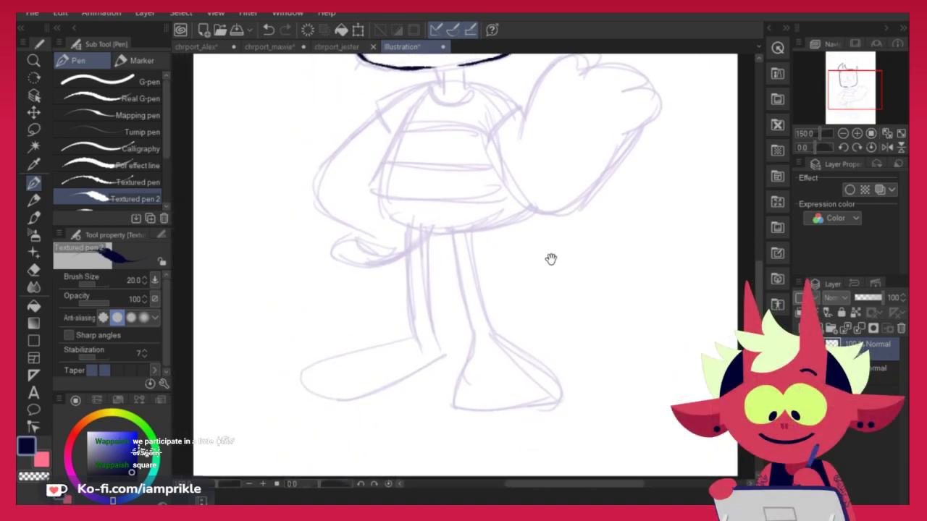
drag(566, 181, 550, 359)
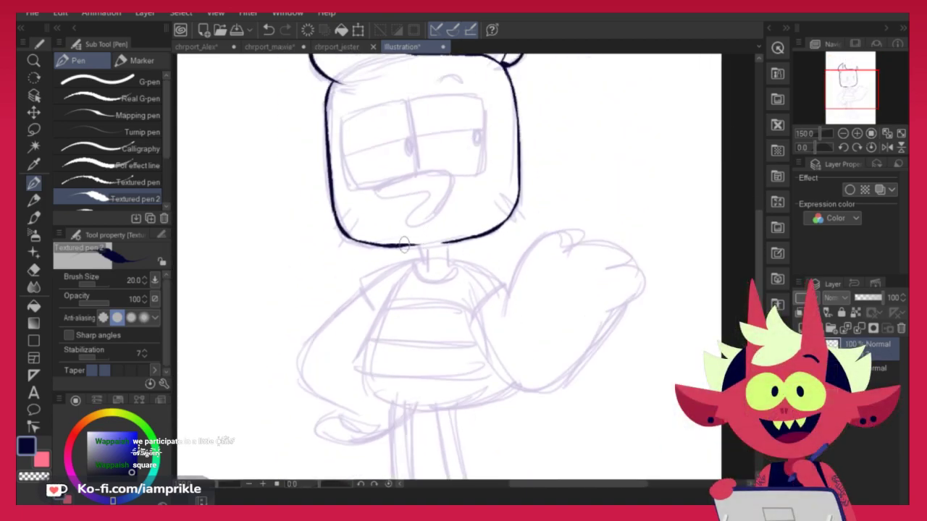
drag(422, 245, 421, 254)
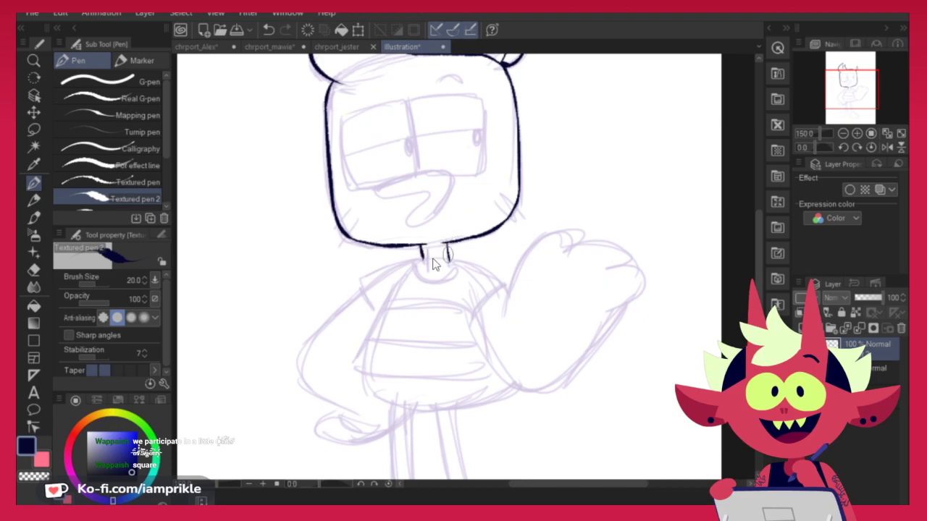
key(ctrl+z)
drag(423, 244, 425, 259)
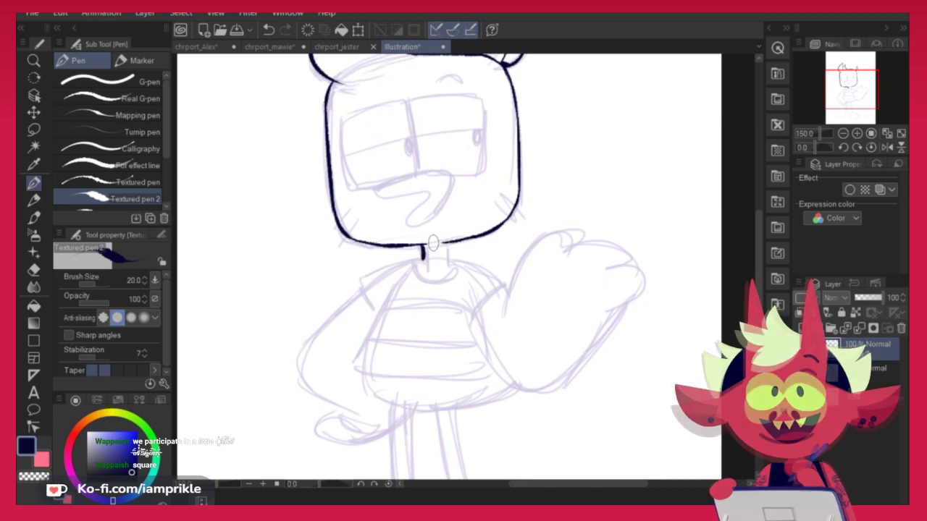
key(ctrl+z)
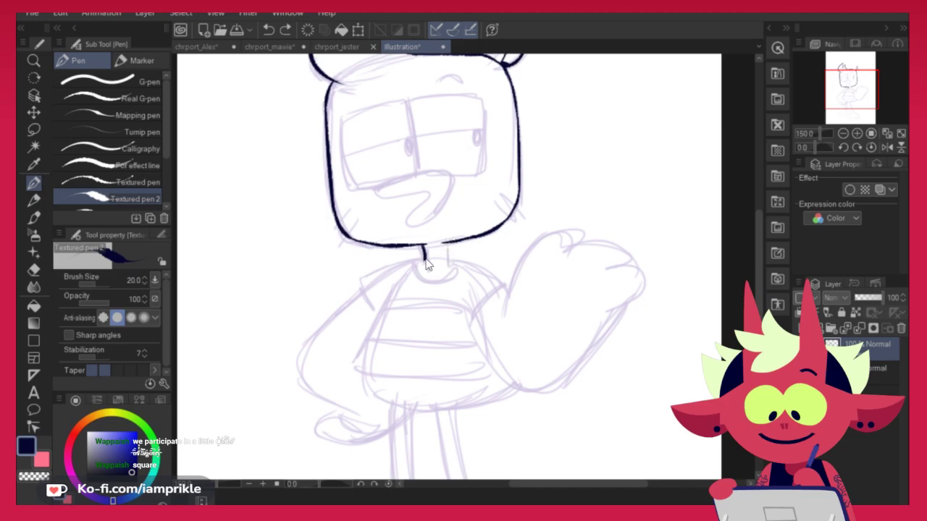
mouse_move(421, 244)
mouse_down()
mouse_move(423, 262)
mouse_move(451, 264)
mouse_up()
Ink the slanted open mouth over the sketch, retrying the upper lip, rounded corner and lower jaw strokes
mouse_move(579, 239)
mouse_down()
mouse_move(589, 271)
mouse_move(564, 339)
mouse_up()
mouse_move(358, 285)
mouse_down()
mouse_move(406, 303)
mouse_move(434, 277)
mouse_up()
key(ctrl+z)
drag(358, 288, 420, 290)
key(ctrl+z)
mouse_move(357, 292)
mouse_down()
mouse_move(420, 288)
mouse_move(391, 322)
mouse_up()
key(ctrl+z)
mouse_move(362, 293)
mouse_down()
mouse_move(417, 288)
mouse_move(389, 324)
mouse_move(411, 274)
mouse_move(422, 282)
mouse_move(411, 315)
mouse_up()
key(ctrl+z)
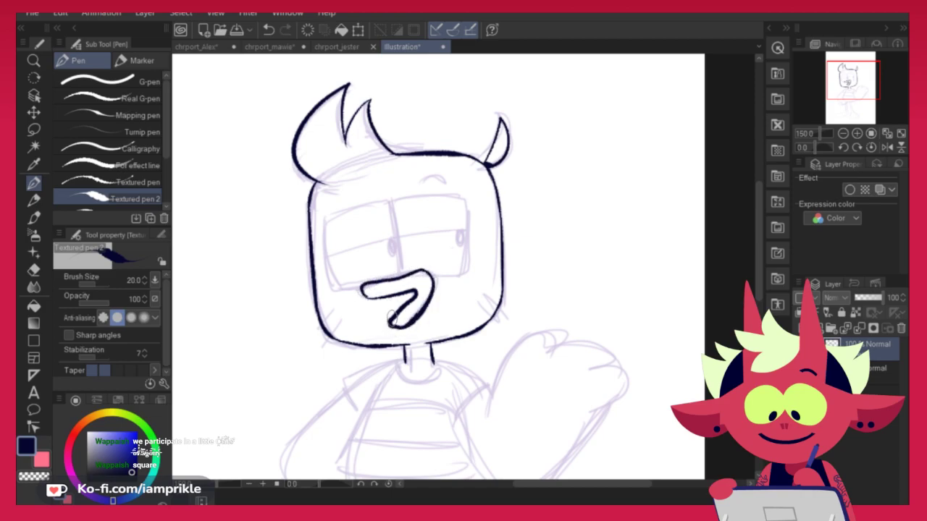
Redraw the mouth's inner line and clean up its lower tip with transparent colour, switching back to navy
click(36, 476)
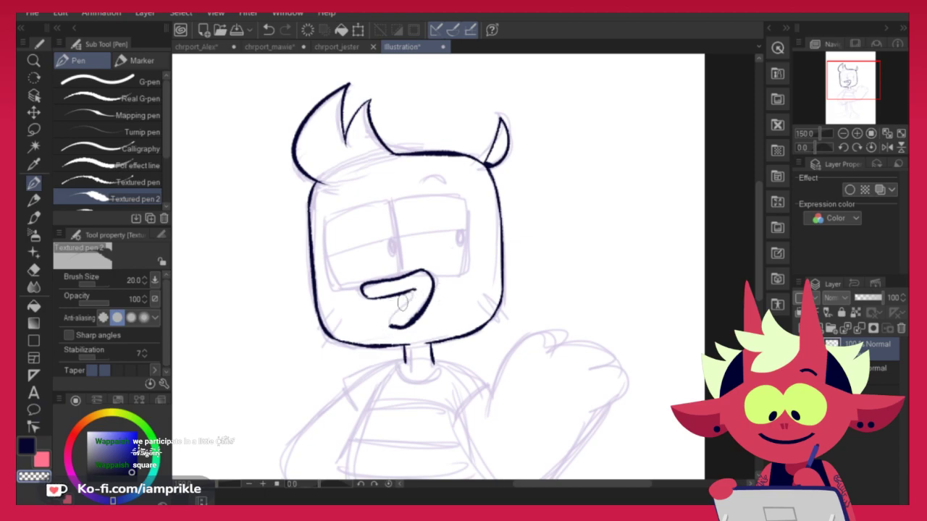
key(ctrl+z)
drag(415, 291, 393, 323)
key(ctrl+z)
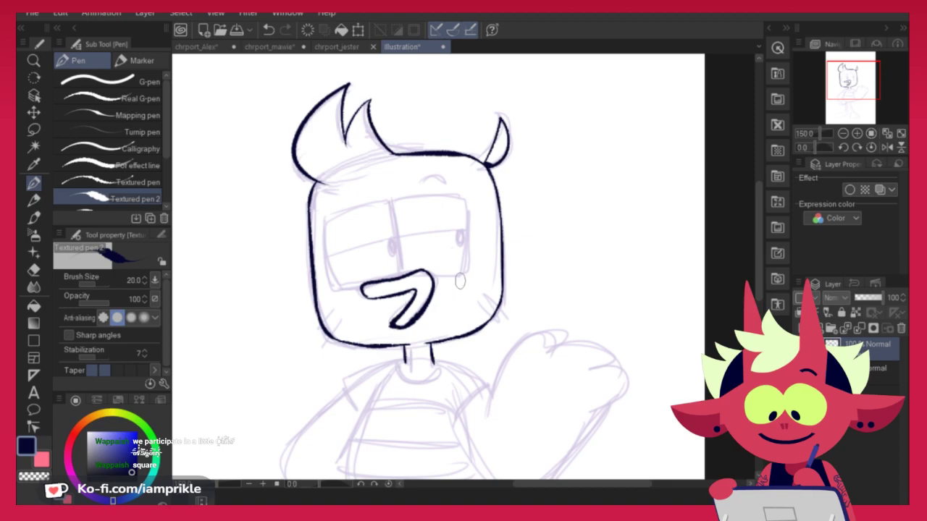
key(c)
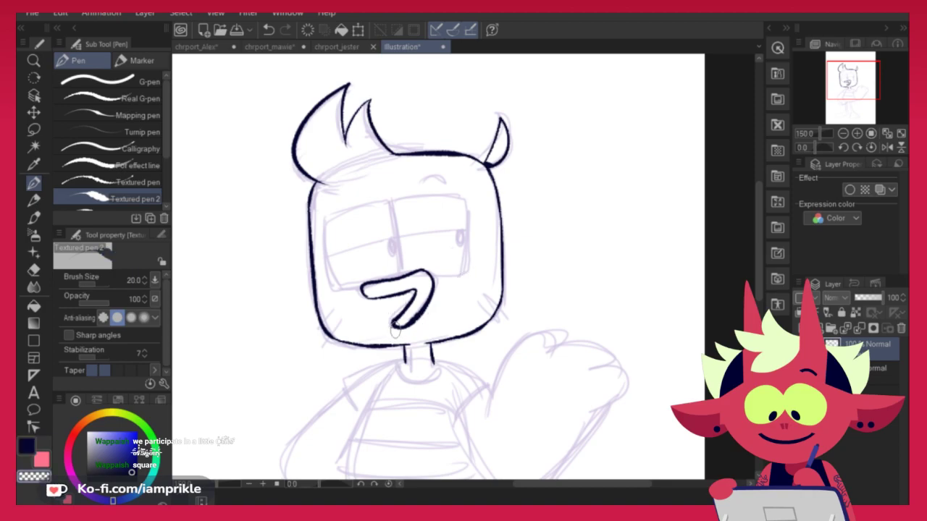
key(c)
key(c)
key(c)
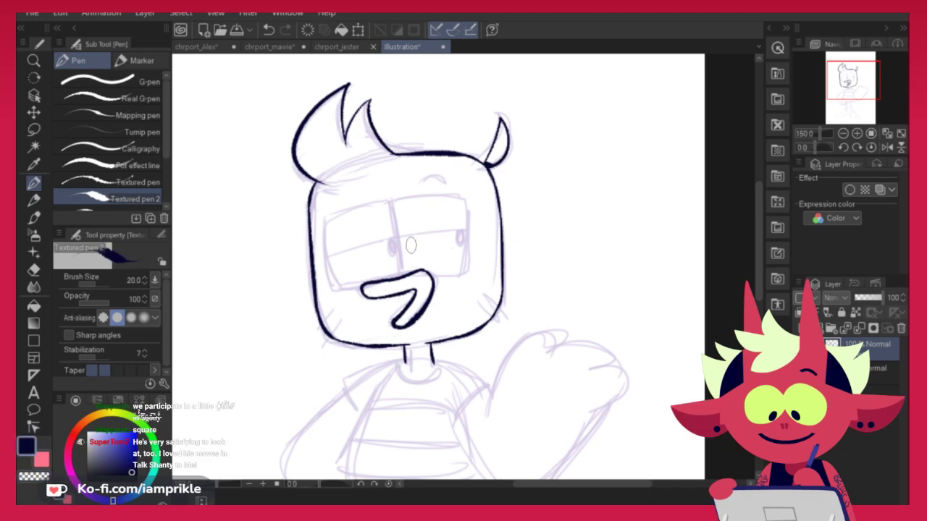
Ink the line dividing the eyes and the boxy outline of the right-hand eye down to the mouth
drag(391, 206, 401, 276)
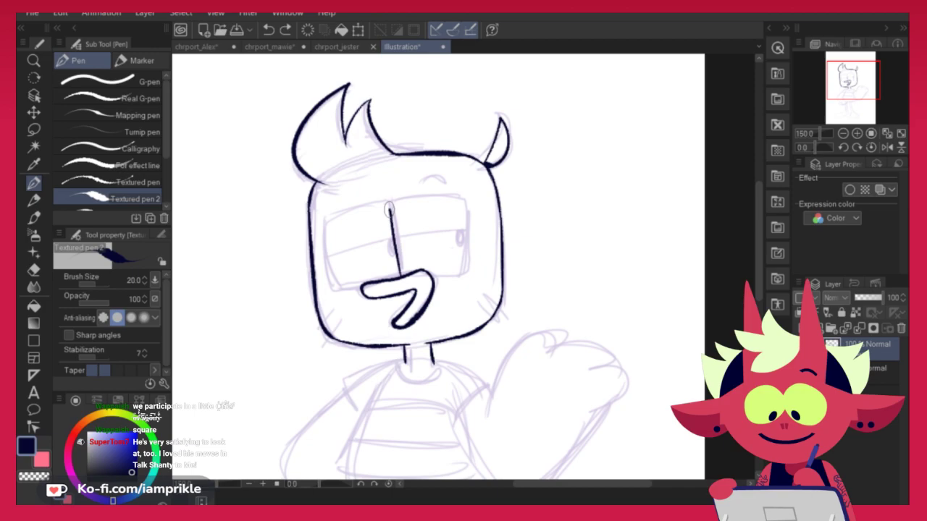
mouse_move(392, 208)
mouse_down()
mouse_move(407, 197)
mouse_move(465, 198)
mouse_move(467, 273)
mouse_move(447, 270)
mouse_move(465, 272)
mouse_up()
key(ctrl+z)
mouse_move(389, 209)
mouse_down()
mouse_move(465, 197)
mouse_move(464, 273)
mouse_up()
key(ctrl+z)
mouse_move(465, 198)
mouse_down()
mouse_move(468, 250)
mouse_move(454, 272)
mouse_move(432, 276)
mouse_move(469, 261)
mouse_up()
key(ctrl+z)
key(ctrl+z)
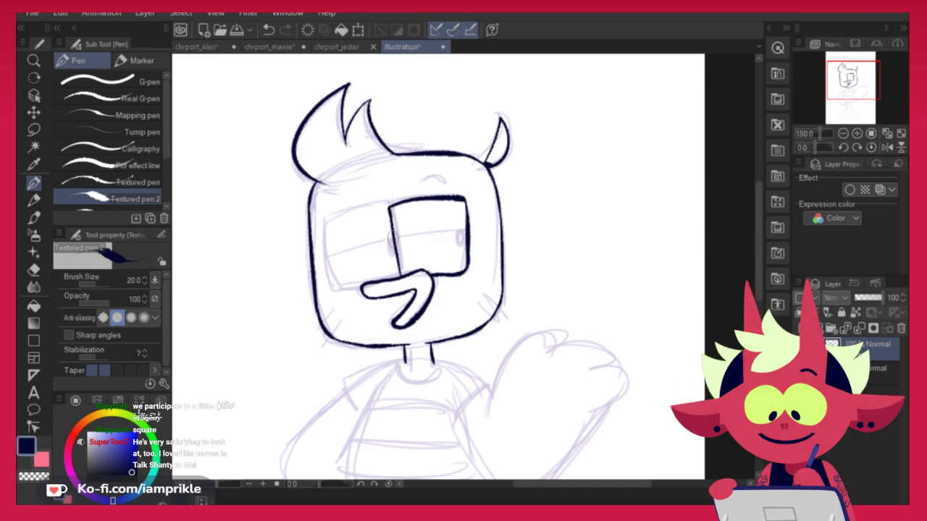
Ink the boxy outline of the left-hand eye from the dividing line round to the mouth
mouse_move(391, 205)
mouse_down()
mouse_move(330, 216)
mouse_move(332, 284)
mouse_up()
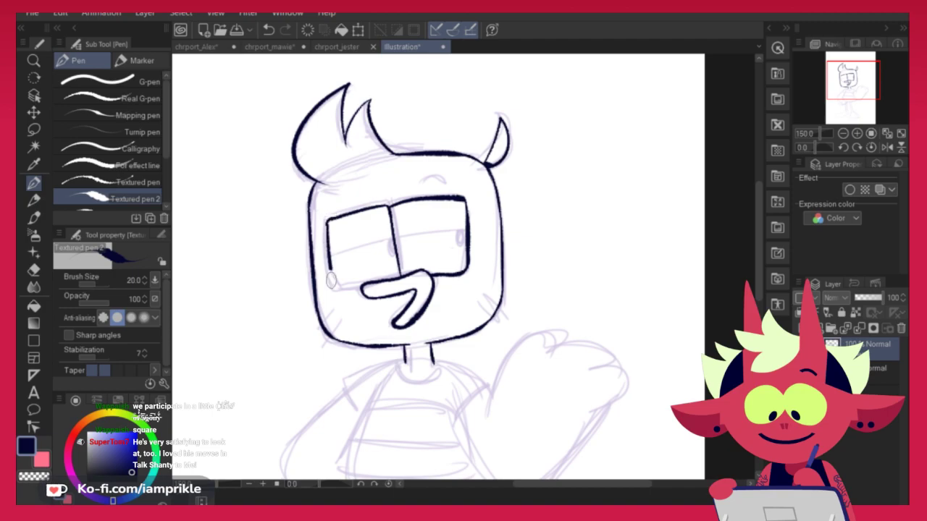
key(ctrl+z)
mouse_move(327, 219)
mouse_down()
mouse_move(333, 283)
mouse_move(359, 285)
mouse_up()
key(ctrl+z)
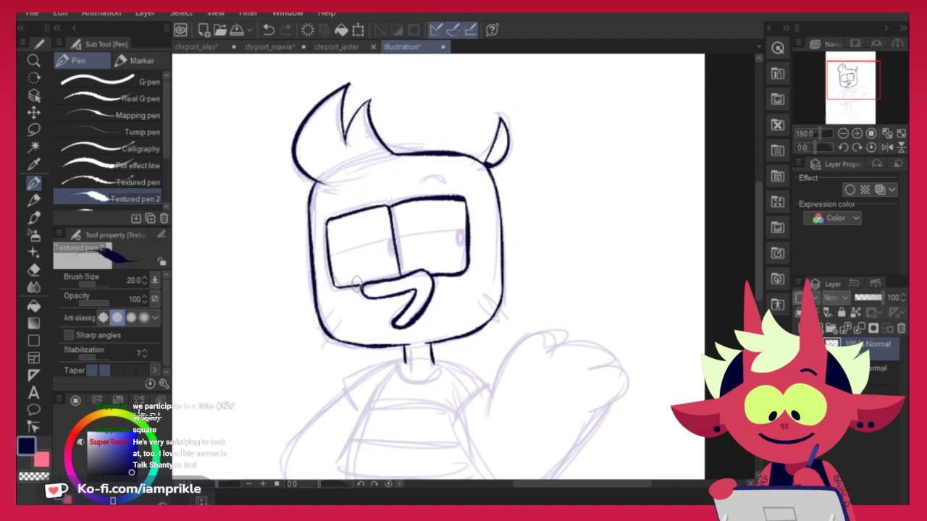
Ink the half-closed eyelid line across both eyes, fill in the two pupils and add the small curved eyebrow
drag(331, 257, 456, 234)
key(ctrl+z)
drag(330, 253, 465, 230)
key(ctrl+z)
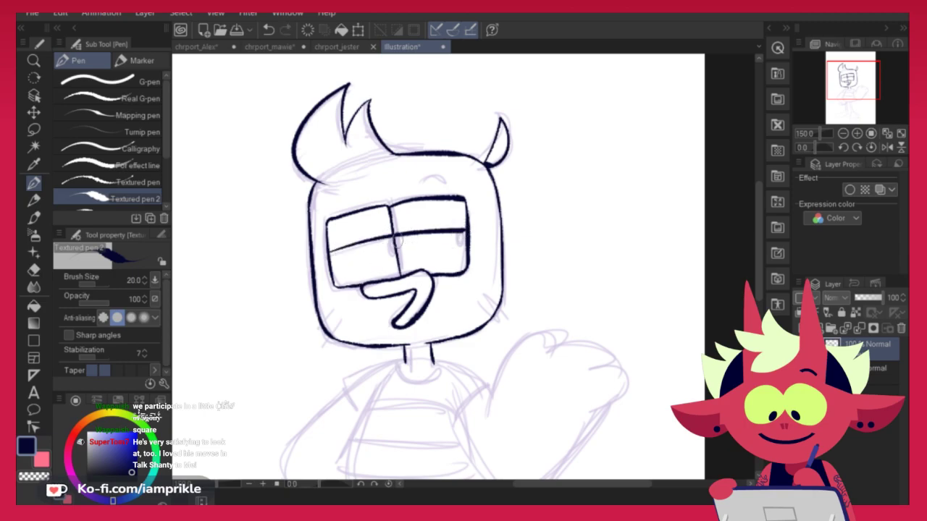
drag(386, 241, 389, 252)
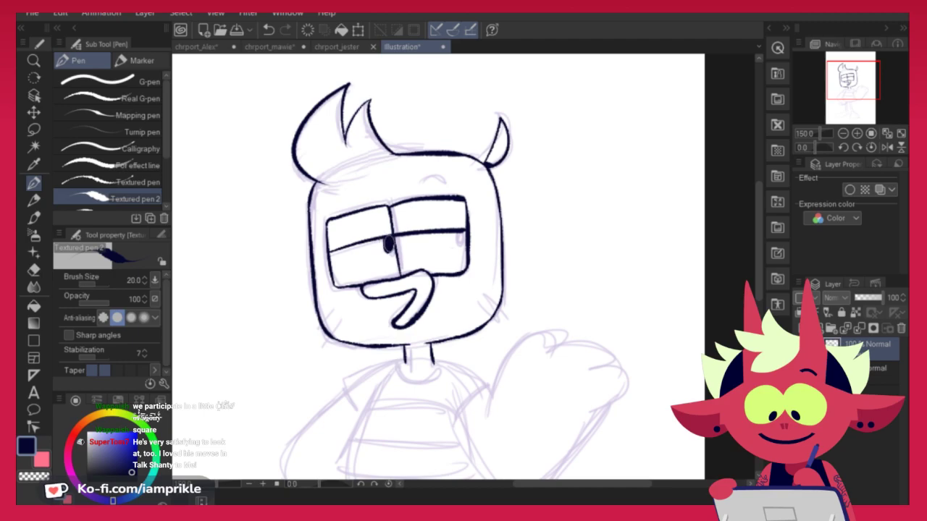
drag(458, 230, 460, 244)
mouse_move(444, 178)
mouse_down()
mouse_move(467, 186)
mouse_move(463, 180)
mouse_up()
key(ctrl+z)
Ink short whisker marks across both lower corners of the head, redrawing the right-hand pair
drag(339, 313, 323, 327)
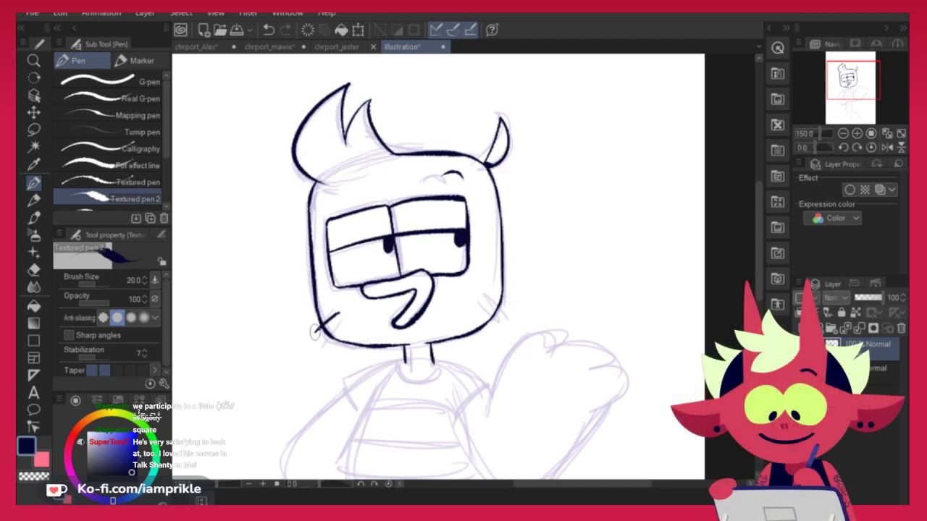
mouse_move(478, 330)
mouse_down()
mouse_move(492, 313)
mouse_move(502, 320)
mouse_move(493, 319)
mouse_up()
key(ctrl+z)
key(ctrl+z)
mouse_move(485, 299)
mouse_down()
mouse_move(508, 319)
mouse_move(497, 323)
mouse_up()
key(ctrl+z)
key(ctrl+z)
mouse_move(488, 297)
mouse_down()
mouse_move(509, 313)
mouse_move(496, 323)
mouse_up()
key(ctrl+z)
key(ctrl+z)
drag(486, 298, 506, 312)
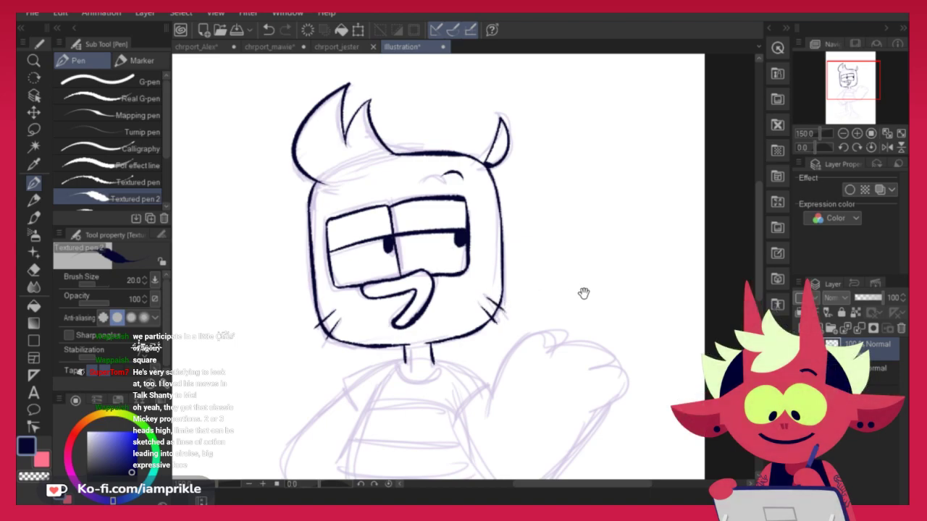
Compare the inked head with the finished characters in the chrport_jester and chrport_Alex documents and return to the illustration
drag(583, 290, 566, 332)
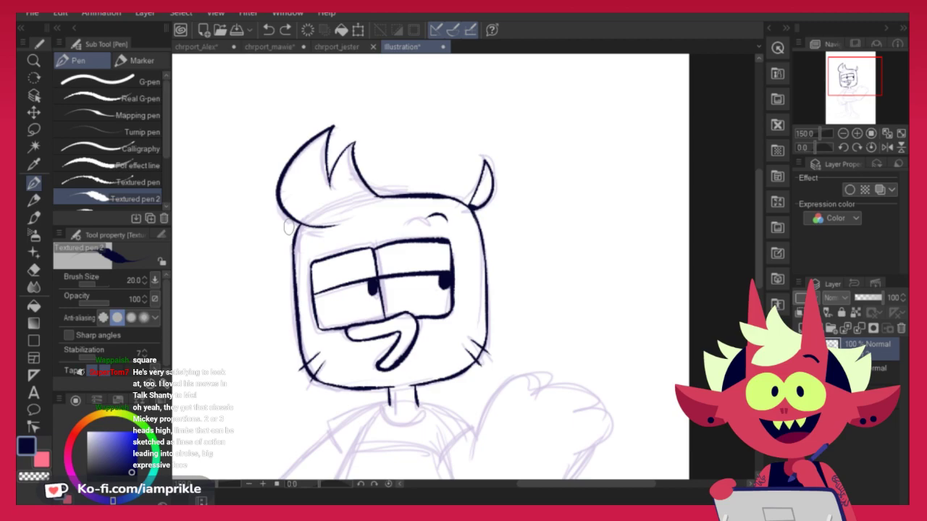
drag(759, 278, 758, 297)
scroll(732, 253, down, 1)
click(339, 47)
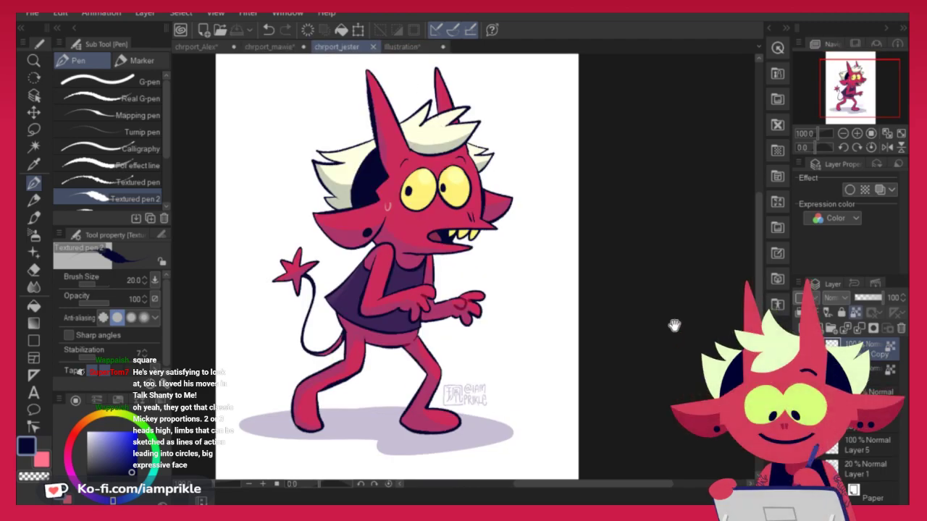
drag(667, 351, 665, 349)
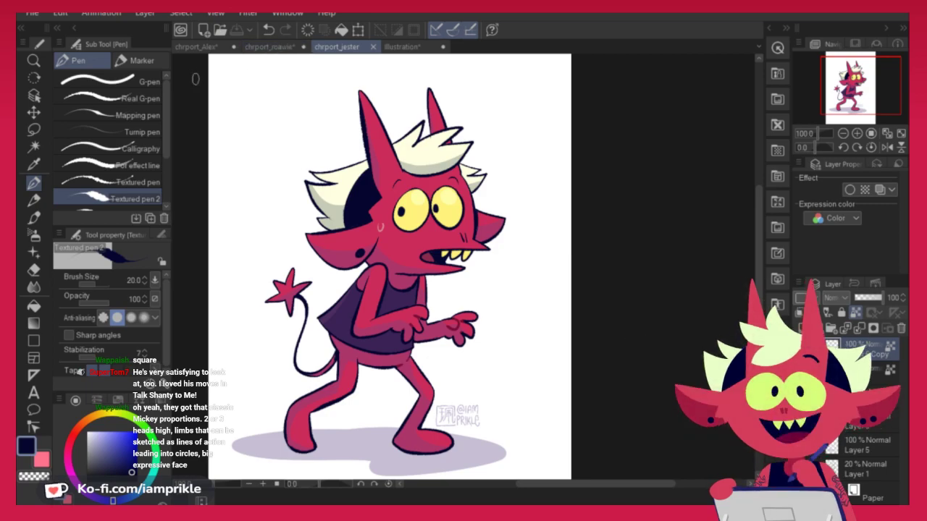
click(216, 45)
drag(758, 284, 758, 312)
click(401, 46)
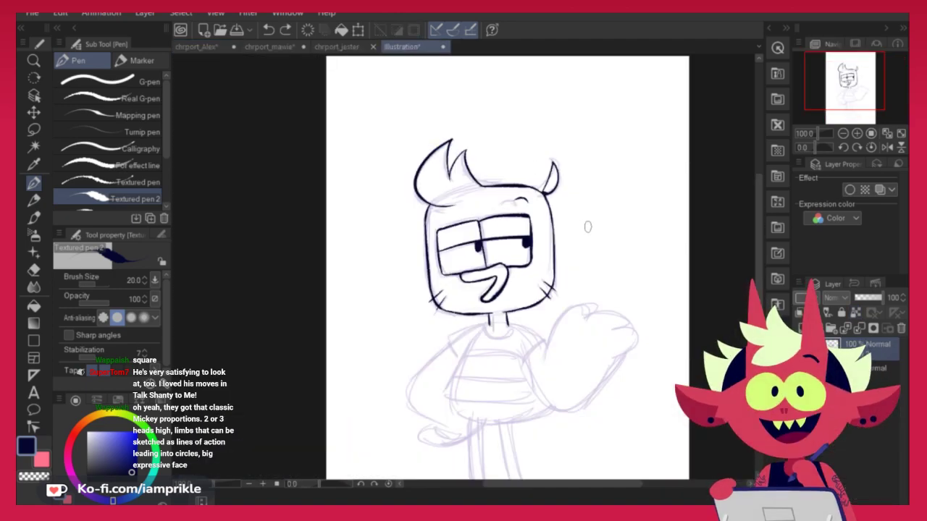
scroll(721, 275, down, 1)
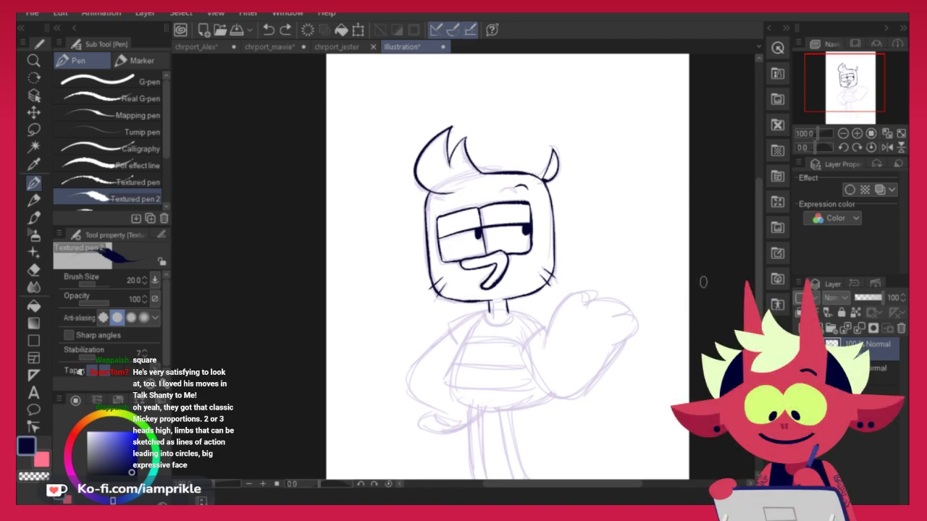
drag(688, 323, 617, 373)
mouse_move(536, 141)
mouse_down()
mouse_move(544, 165)
mouse_move(552, 137)
mouse_move(527, 195)
mouse_up()
mouse_move(549, 168)
mouse_down()
mouse_move(531, 192)
mouse_move(565, 187)
mouse_move(540, 194)
mouse_move(556, 217)
mouse_up()
mouse_move(598, 314)
mouse_down()
mouse_move(579, 331)
mouse_move(575, 355)
mouse_up()
mouse_move(520, 256)
mouse_down()
mouse_move(500, 260)
mouse_move(557, 258)
mouse_up()
key(ctrl+z)
key(ctrl+z)
key(ctrl+z)
key(ctrl+z)
key(ctrl+z)
key(ctrl+z)
key(ctrl+z)
key(ctrl+z)
key(ctrl+z)
key(ctrl+z)
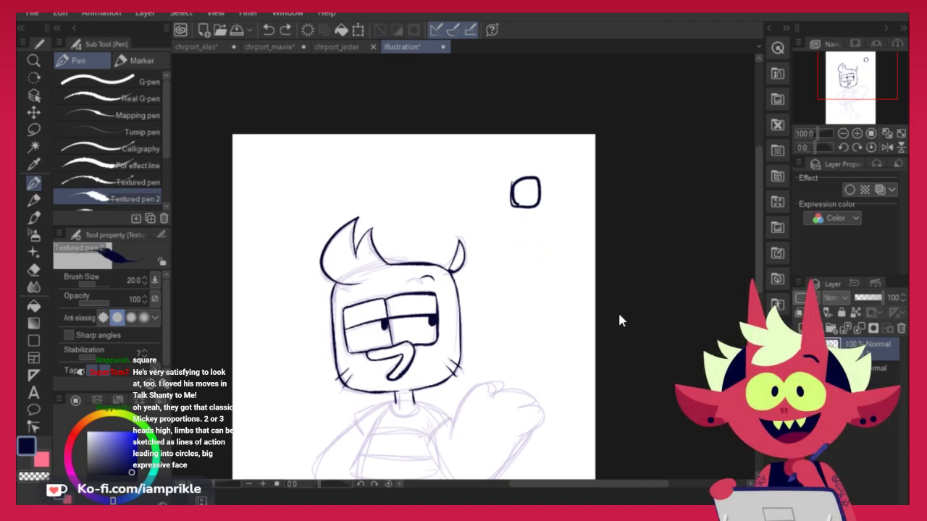
View the other reference character in the chrport_mawie document and return to the illustration
click(276, 48)
mouse_move(622, 362)
mouse_down()
mouse_move(603, 451)
mouse_move(600, 372)
mouse_up()
click(402, 48)
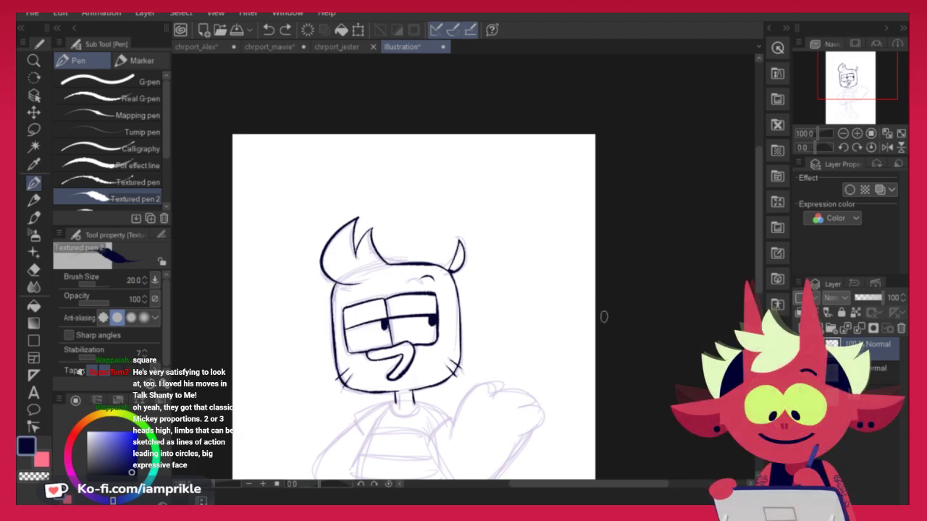
click(423, 50)
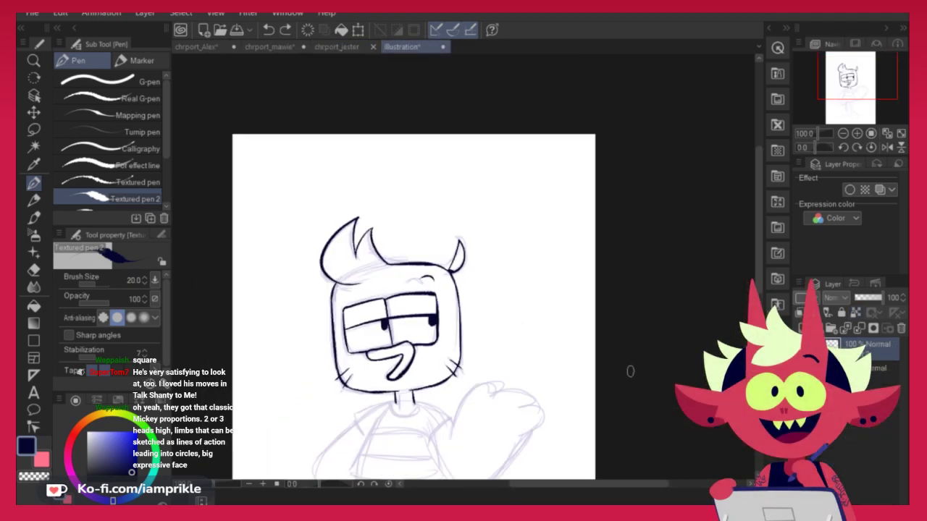
Ink the shirt's left-hand sleeve, its slanted left side and the curved hem
drag(759, 250, 758, 330)
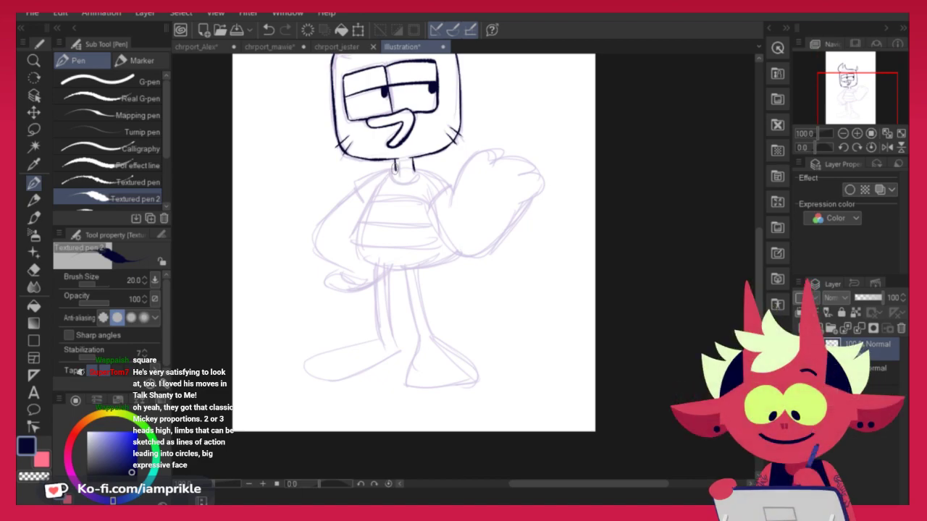
mouse_move(395, 167)
mouse_down()
mouse_move(353, 180)
mouse_move(366, 205)
mouse_move(341, 246)
mouse_up()
key(ctrl+z)
mouse_move(380, 183)
mouse_down()
mouse_move(345, 238)
mouse_move(432, 246)
mouse_up()
key(ctrl+z)
key(ctrl+z)
mouse_move(379, 184)
mouse_down()
mouse_move(347, 239)
mouse_move(355, 243)
mouse_move(348, 240)
mouse_move(436, 246)
mouse_up()
key(ctrl+z)
mouse_move(349, 240)
mouse_down()
mouse_move(377, 250)
mouse_move(452, 244)
mouse_up()
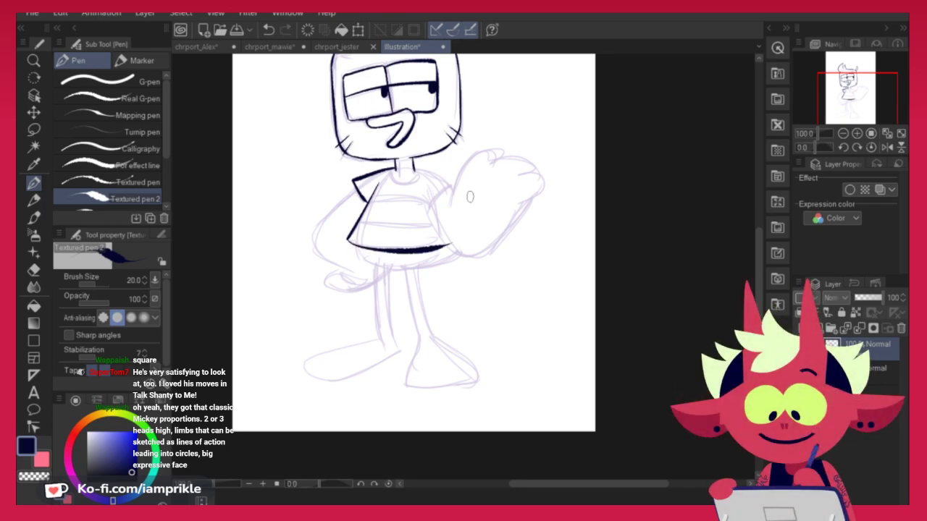
Ink the shirt's right-hand shoulder and sleeve and start the underside of the raised arm
mouse_move(414, 171)
mouse_down()
mouse_move(452, 188)
mouse_move(465, 259)
mouse_up()
key(ctrl+z)
key(ctrl+z)
drag(426, 203, 463, 254)
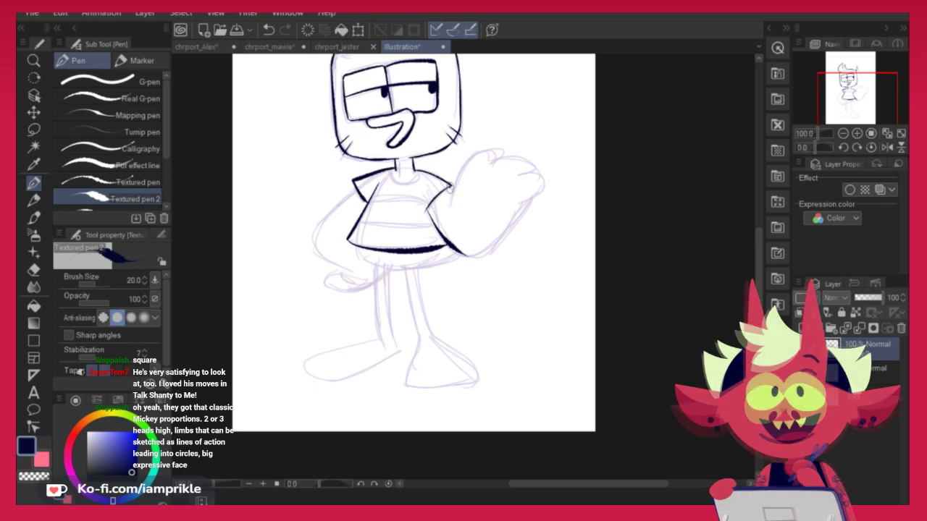
Ink the raised arm and its large hand with rounded fingers, redrawing strokes to match the sketch
mouse_move(451, 207)
mouse_down()
mouse_move(487, 153)
mouse_move(497, 153)
mouse_move(490, 170)
mouse_move(513, 177)
mouse_up()
key(ctrl+z)
key(ctrl+z)
mouse_move(451, 202)
mouse_down()
mouse_move(504, 160)
mouse_move(529, 183)
mouse_move(510, 210)
mouse_move(518, 181)
mouse_move(515, 208)
mouse_move(473, 255)
mouse_move(517, 205)
mouse_up()
key(ctrl+z)
key(ctrl+z)
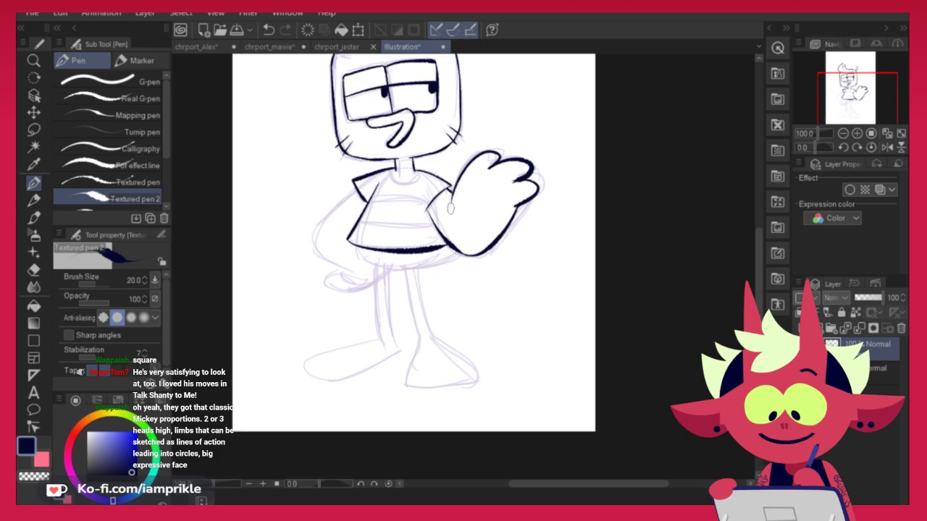
Ink the outer curve of the bent left-hand arm from the sleeve down toward the hip
drag(357, 190, 352, 265)
key(ctrl+z)
mouse_move(355, 191)
mouse_down()
mouse_move(358, 271)
mouse_move(386, 282)
mouse_move(436, 263)
mouse_up()
key(ctrl+z)
Ink the curved bottom of the body below the shirt's hem, redrawing it until the line is bold and smooth
drag(356, 248, 454, 257)
key(ctrl+z)
drag(356, 248, 456, 259)
key(ctrl+z)
key(ctrl+z)
drag(357, 247, 460, 253)
key(ctrl+z)
key(ctrl+z)
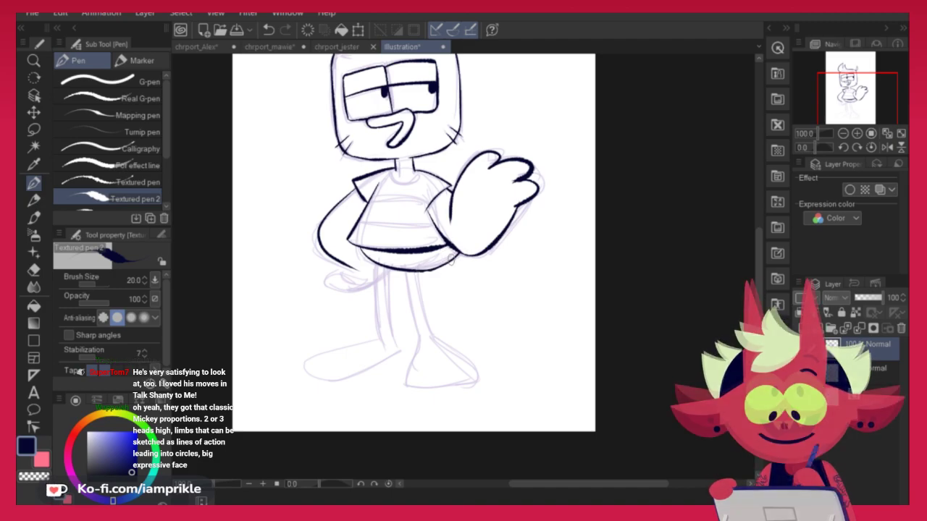
drag(614, 308, 626, 337)
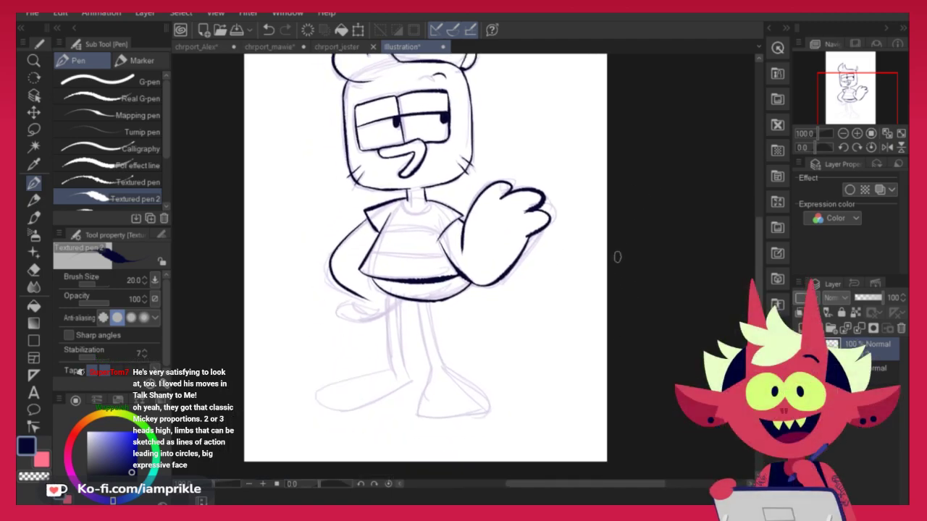
key(ctrl+z)
key(ctrl+z)
mouse_move(363, 274)
mouse_down()
mouse_move(450, 299)
mouse_move(433, 297)
mouse_up()
key(ctrl+z)
drag(363, 276, 455, 279)
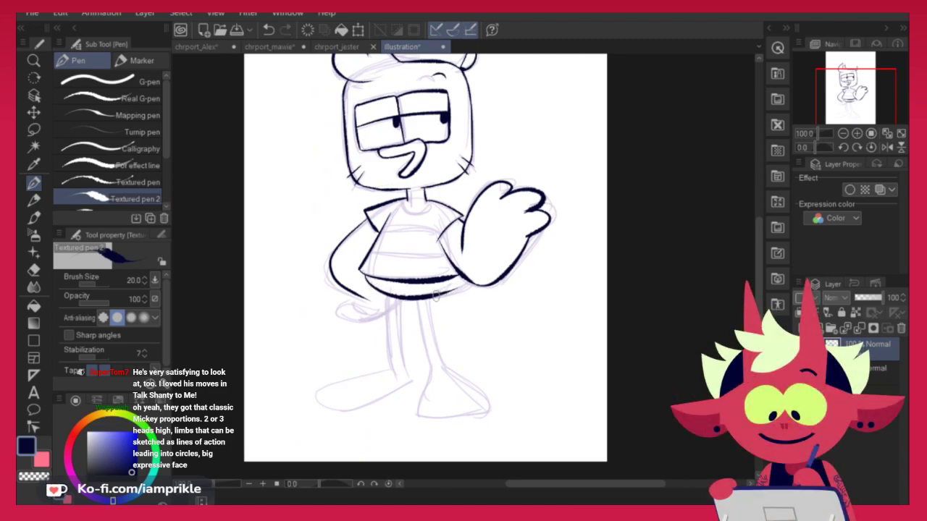
Ink the curved stripe lines across the shirt's chest and middle
drag(371, 252, 442, 256)
key(ctrl+z)
drag(372, 253, 450, 256)
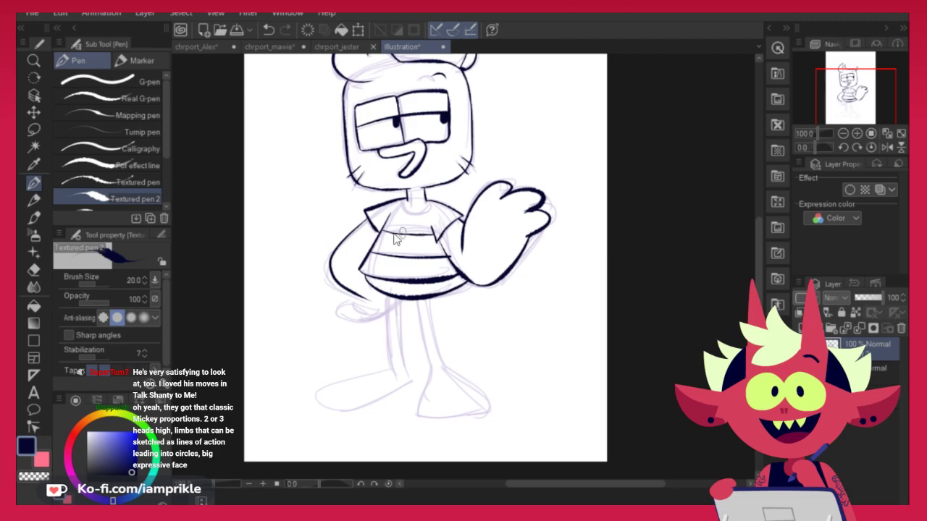
drag(535, 262, 527, 294)
key(ctrl+z)
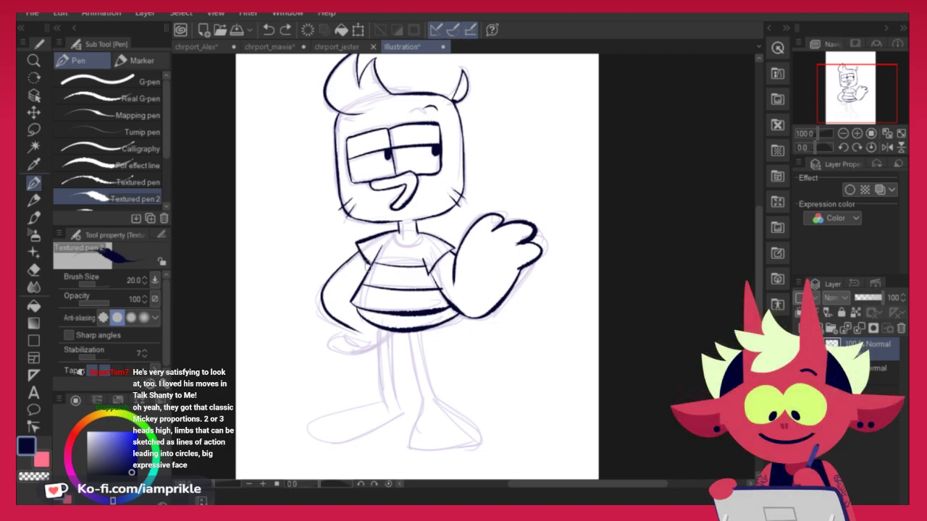
Ink the curved neckline of the shirt at the base of the neck
drag(393, 236, 424, 244)
drag(612, 327, 600, 399)
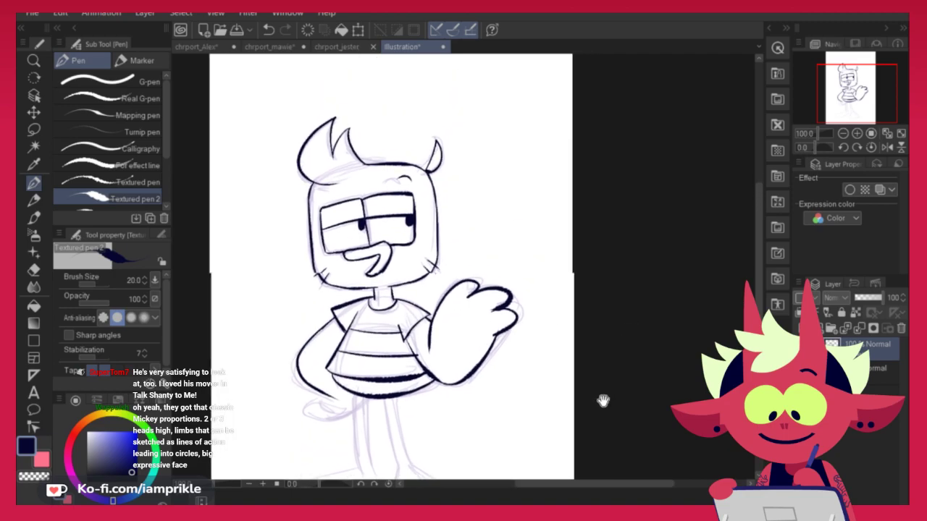
drag(524, 349, 558, 246)
Ink both sides of the left-hand leg below the shirt, redrawing strokes until they match the sketch
drag(384, 278, 392, 356)
key(ctrl+z)
mouse_move(386, 278)
mouse_down()
mouse_move(391, 353)
mouse_move(400, 295)
mouse_move(412, 361)
mouse_up()
drag(401, 294, 412, 360)
key(ctrl+z)
mouse_move(397, 281)
mouse_down()
mouse_move(401, 334)
mouse_move(398, 309)
mouse_move(406, 330)
mouse_move(387, 375)
mouse_up()
key(ctrl+z)
key(ctrl+z)
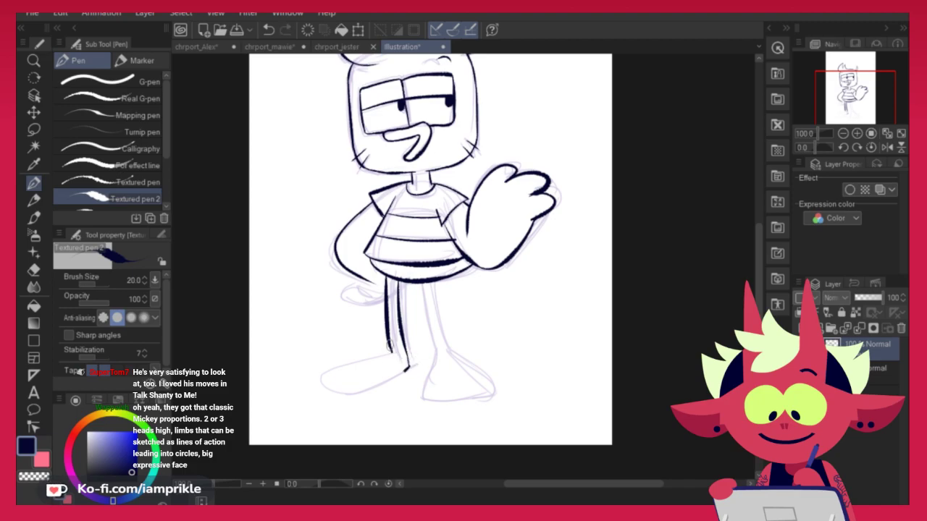
Ink the long pointed foot of the left-hand leg, redrawing its top and sole lines
drag(435, 375, 488, 328)
mouse_move(445, 307)
mouse_down()
mouse_move(359, 330)
mouse_move(375, 345)
mouse_move(408, 349)
mouse_move(459, 324)
mouse_move(356, 327)
mouse_move(362, 339)
mouse_move(427, 342)
mouse_move(405, 344)
mouse_move(466, 319)
mouse_up()
key(ctrl+z)
key(ctrl+z)
key(ctrl+z)
drag(409, 347, 455, 327)
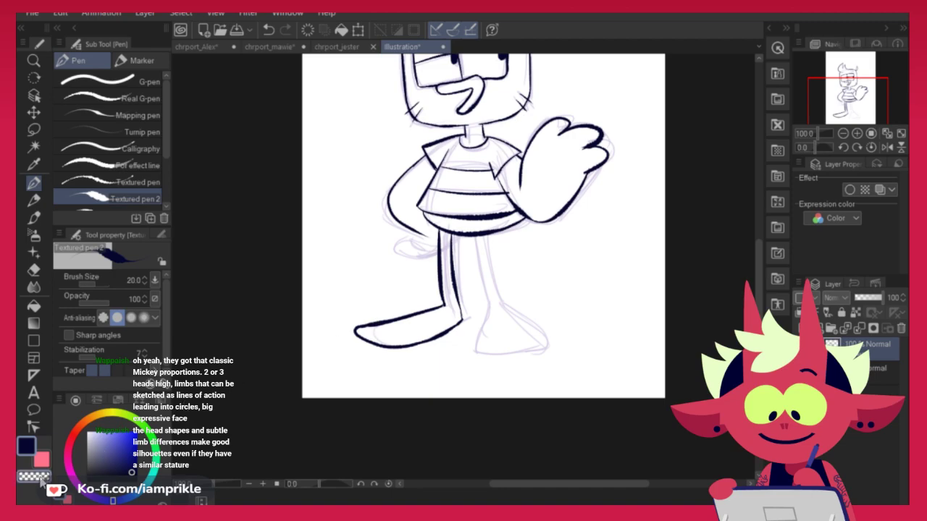
key(c)
drag(364, 329, 394, 323)
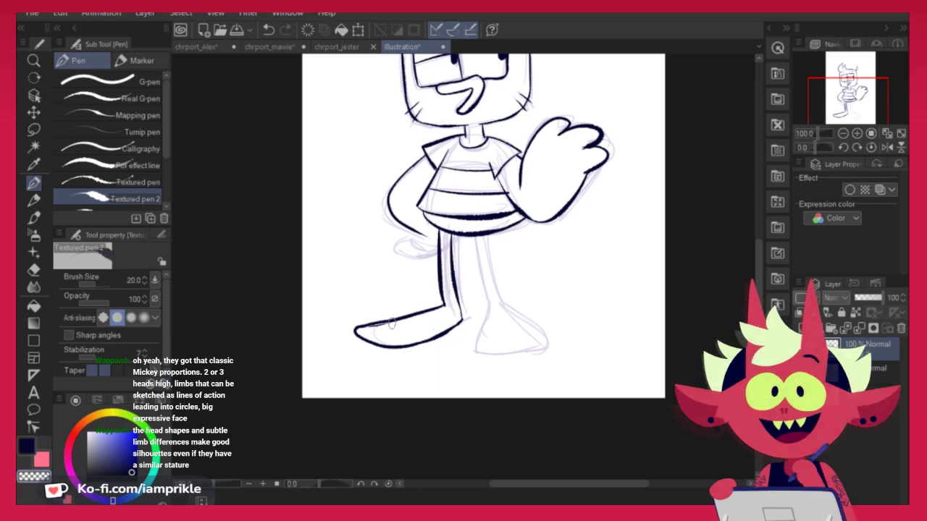
key(ctrl+z)
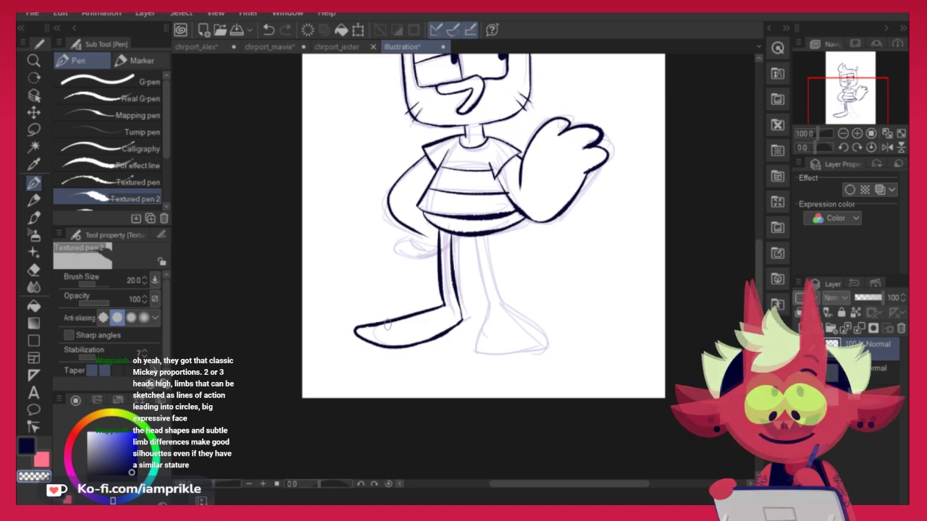
key(c)
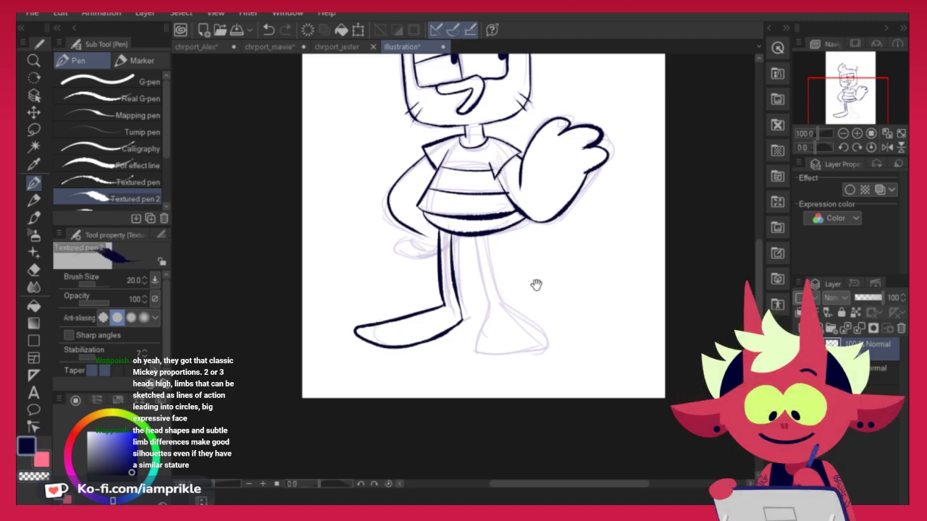
Ink the right-hand leg and its flared foot, shaping the foot slightly wider than the sketch
drag(536, 287, 534, 288)
mouse_move(492, 239)
mouse_down()
mouse_move(501, 307)
mouse_move(516, 303)
mouse_up()
key(ctrl+z)
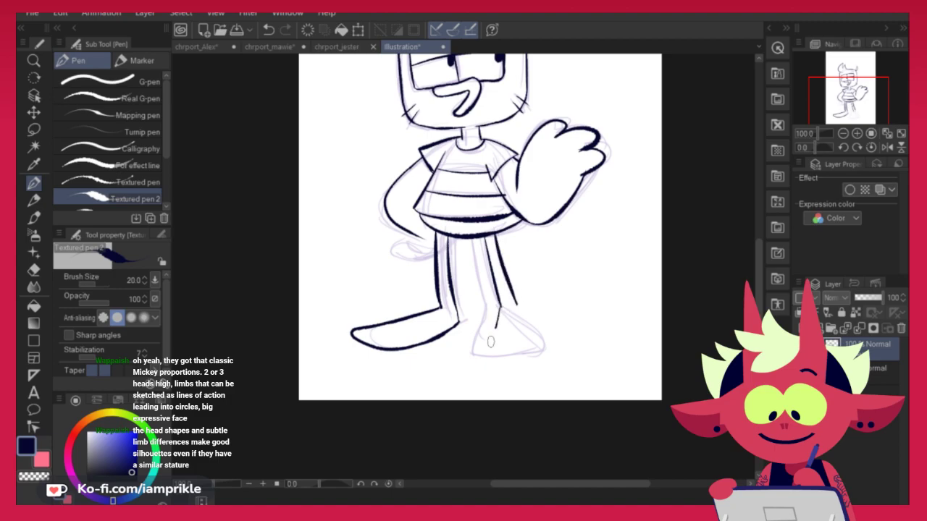
mouse_move(497, 319)
mouse_down()
mouse_move(488, 354)
mouse_move(557, 346)
mouse_up()
mouse_move(522, 312)
mouse_down()
mouse_move(570, 342)
mouse_move(535, 353)
mouse_up()
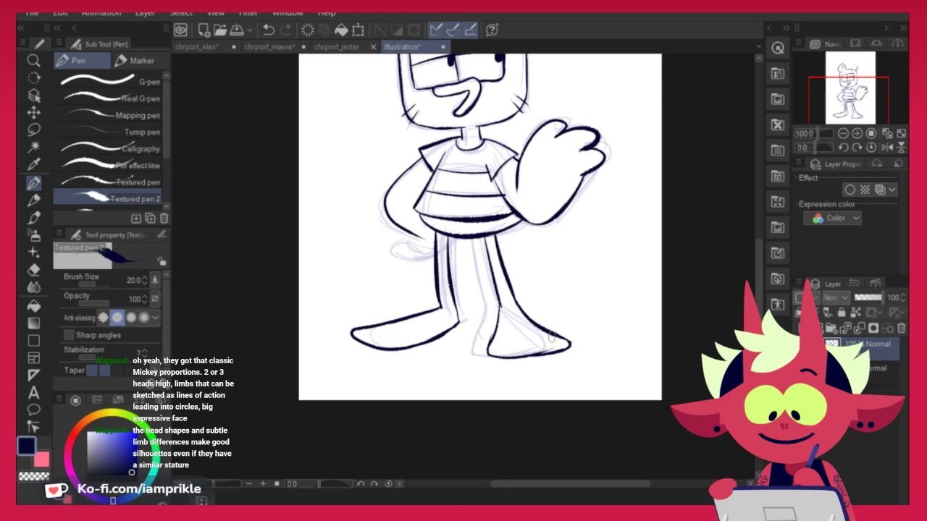
Ink the small hand resting on the hip at the end of the bent arm
key(c)
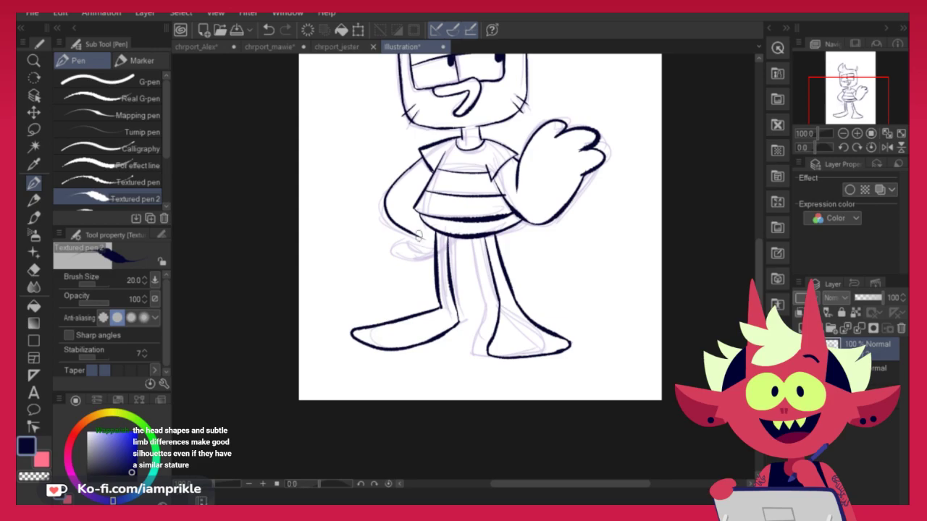
drag(410, 244, 426, 255)
key(ctrl+z)
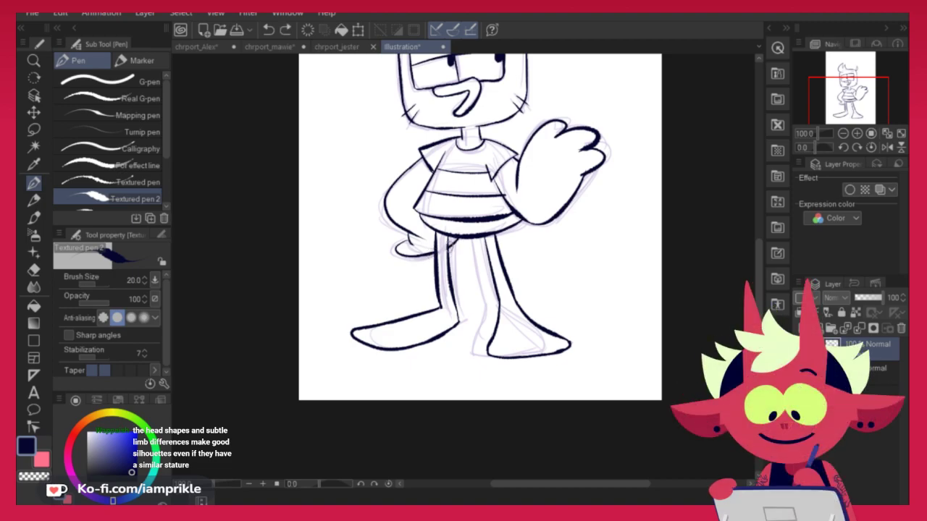
Ink solid dark shadows at the tops of the legs under the body and on the neck under the head
drag(642, 314, 600, 405)
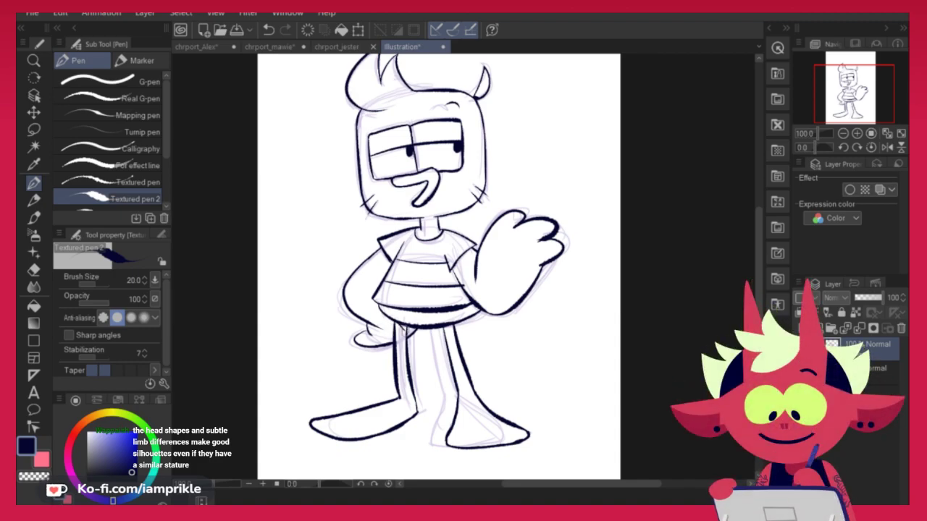
drag(403, 326, 401, 328)
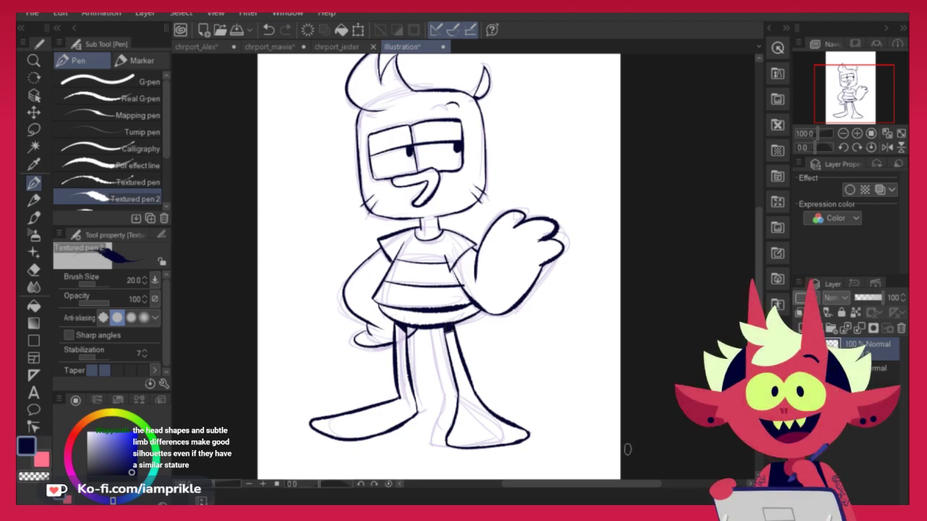
click(269, 46)
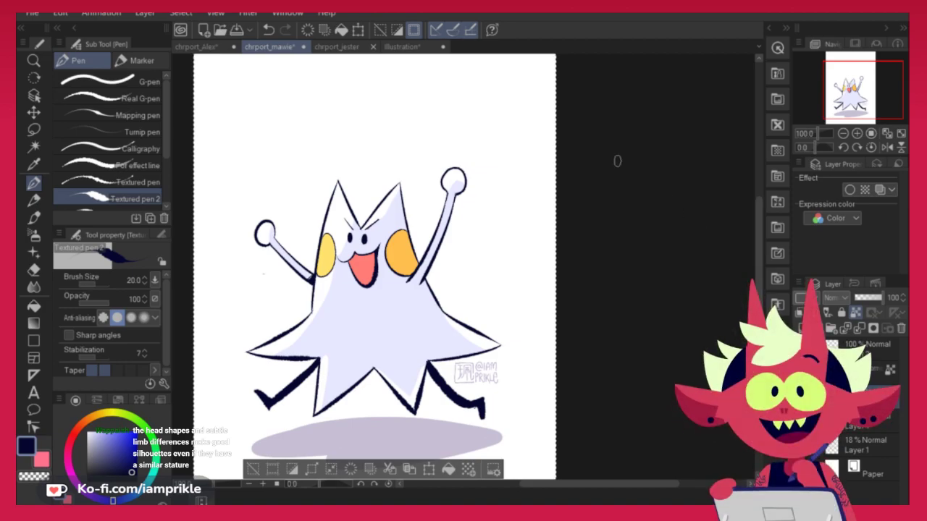
click(403, 47)
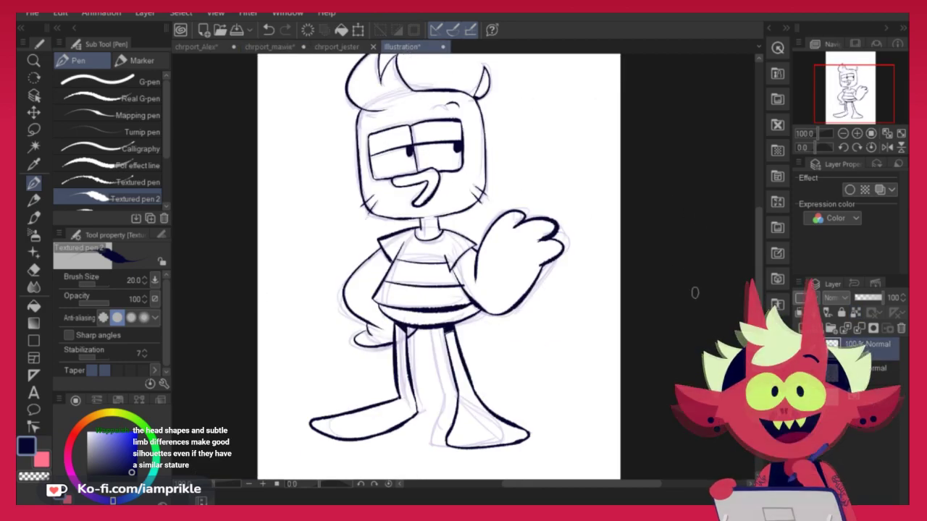
scroll(691, 283, up, 2)
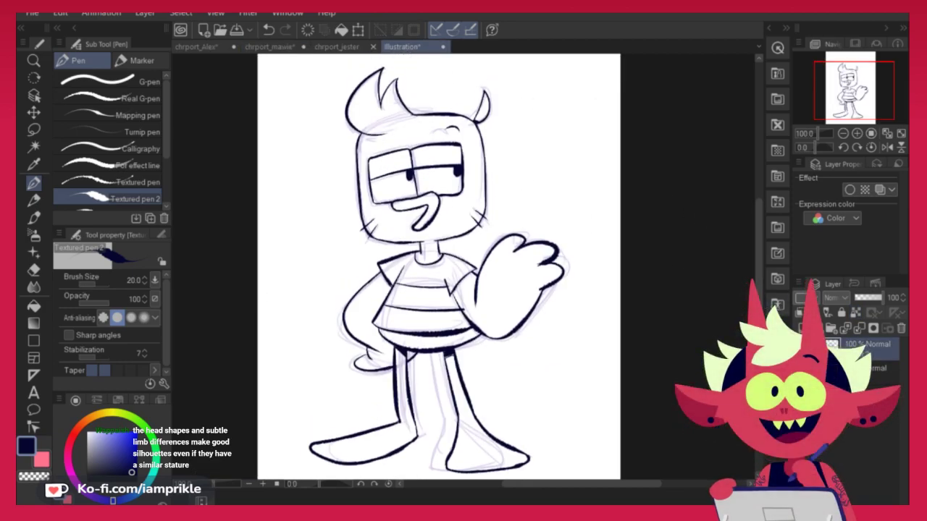
drag(425, 241, 421, 250)
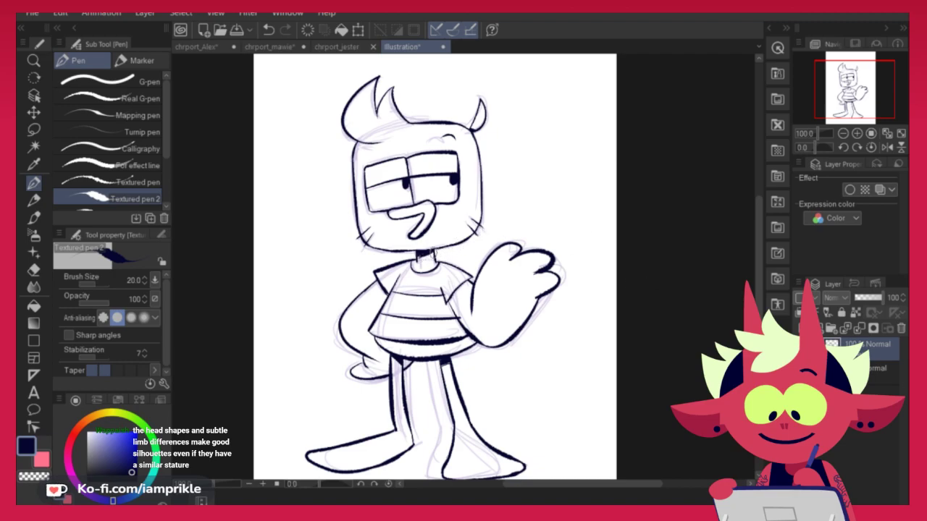
Hide the sketch layer and add a new layer beneath the line art for colouring
click(801, 369)
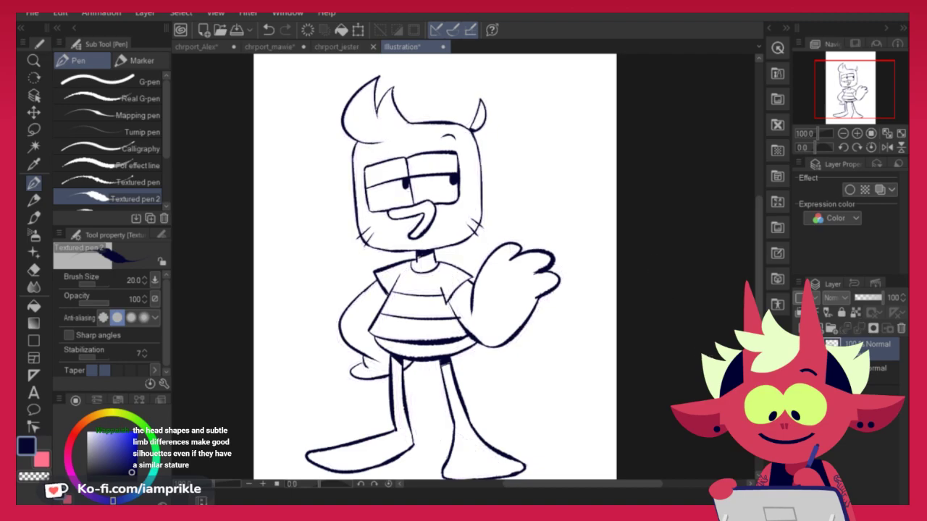
drag(715, 447, 703, 435)
click(802, 328)
drag(854, 345, 854, 381)
Fill the whole character with a warm light yellow by enclosing it with the Close and fill tool
key(g)
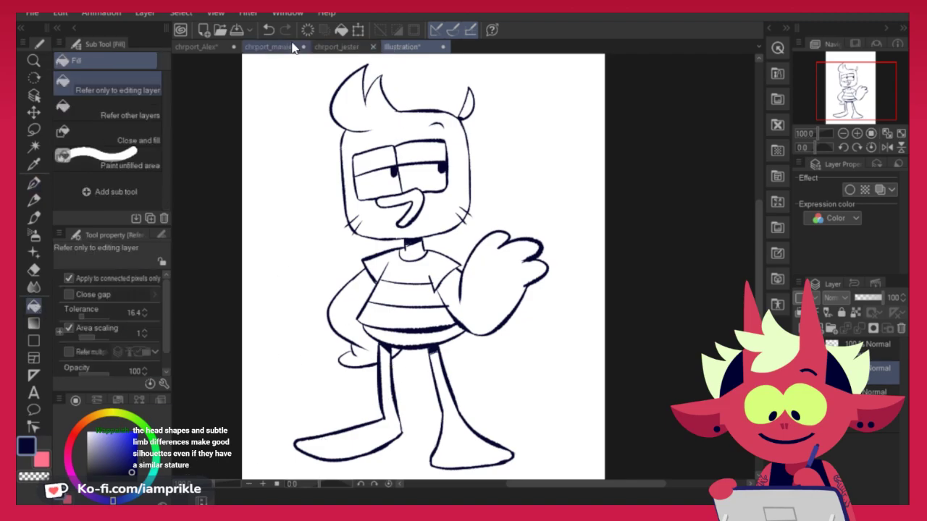
click(337, 46)
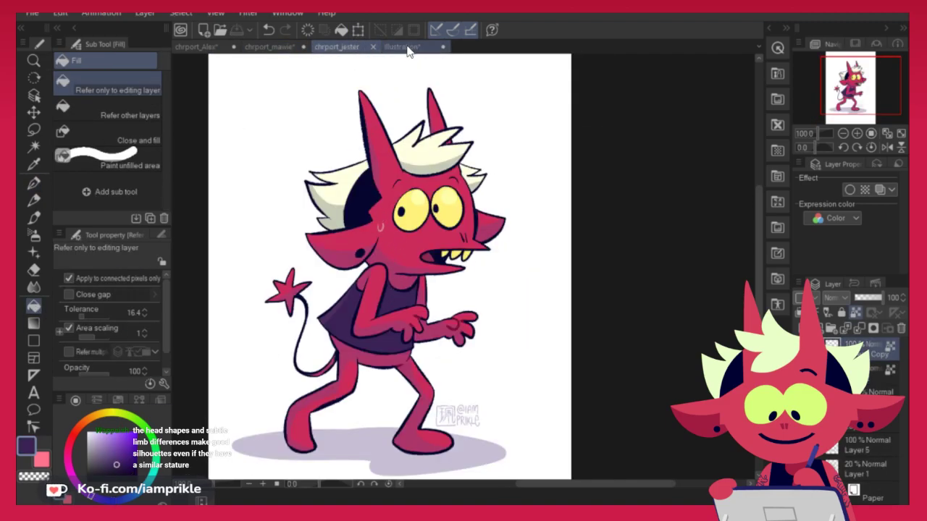
click(405, 47)
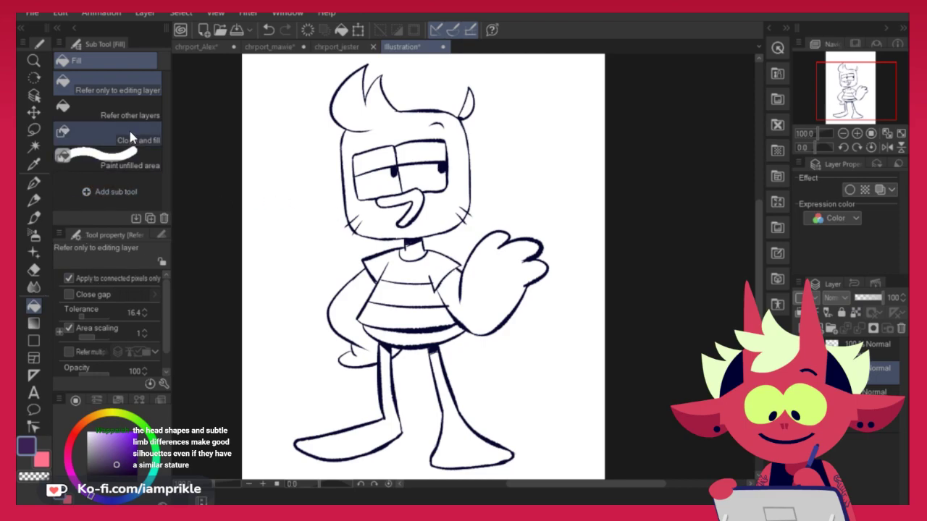
click(136, 141)
click(105, 415)
click(107, 433)
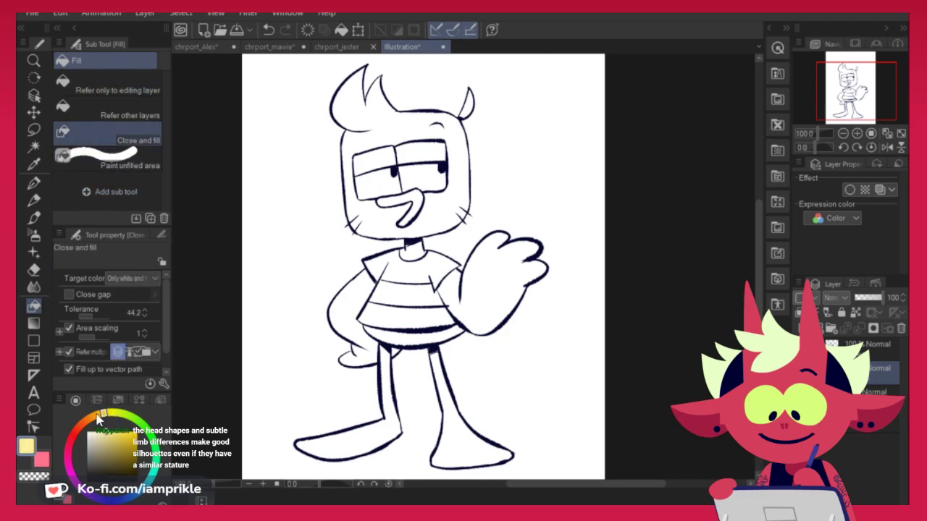
mouse_move(313, 82)
mouse_down()
mouse_move(301, 486)
mouse_move(213, 207)
mouse_move(212, 231)
mouse_up()
drag(640, 415, 627, 413)
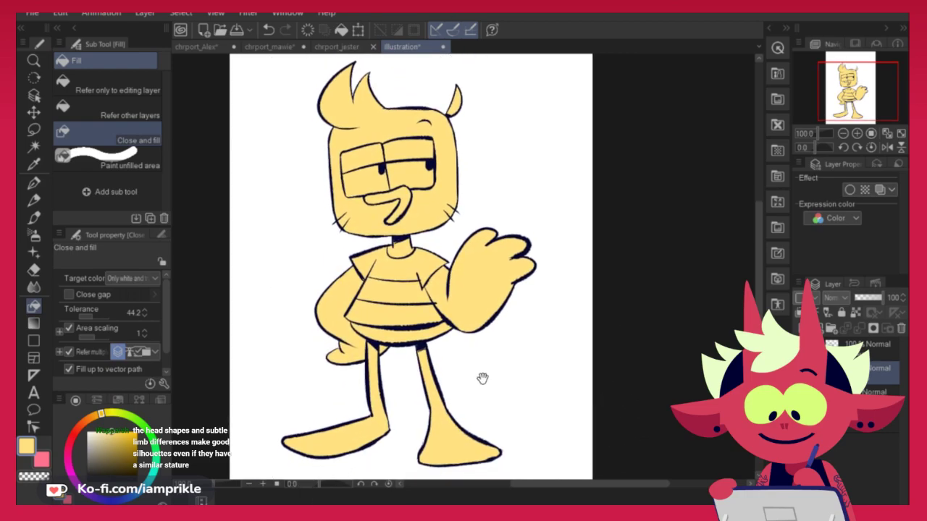
Sample the dark purple of the vest in the chrport_jester drawing and fill the shirt's upper and lower stripes using Refer other layers
click(351, 47)
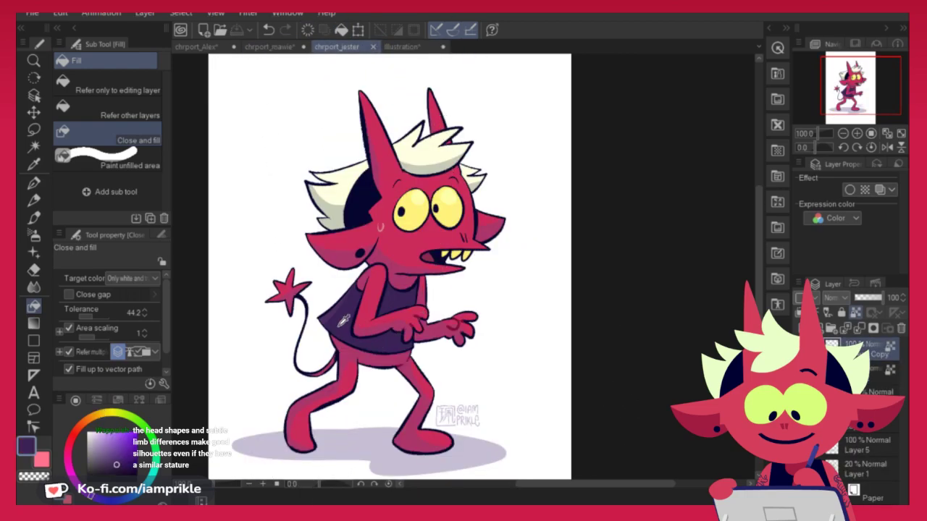
click(398, 47)
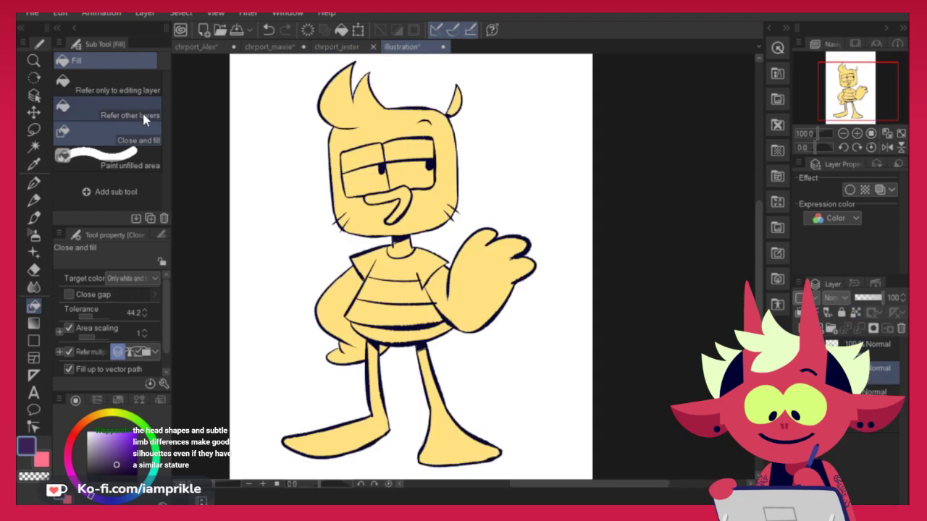
click(143, 114)
click(402, 262)
click(398, 304)
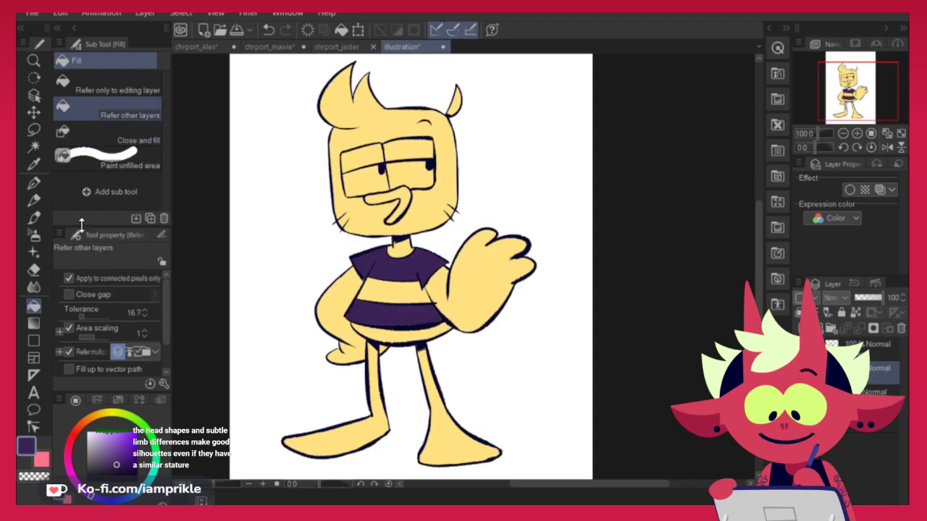
Fill the shirt's middle stripe with a pale cream, replacing a first try in light lavender
click(33, 182)
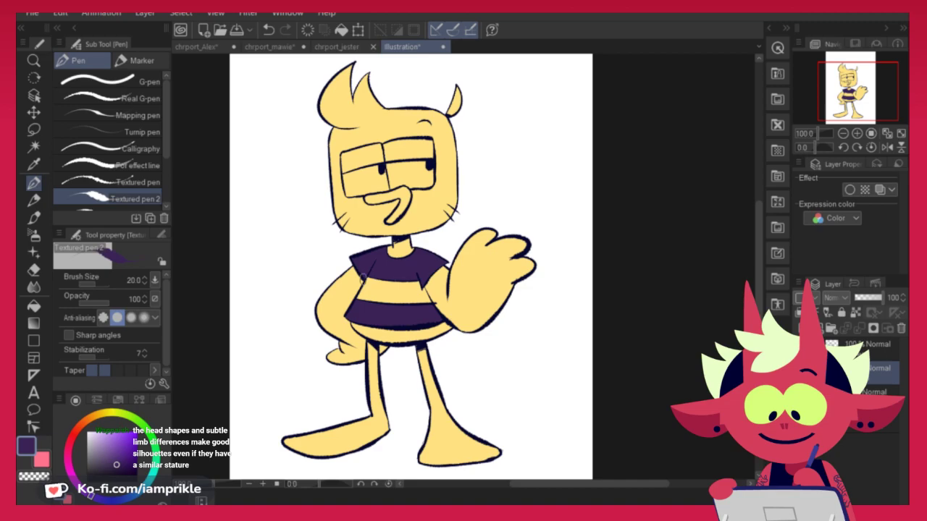
click(33, 306)
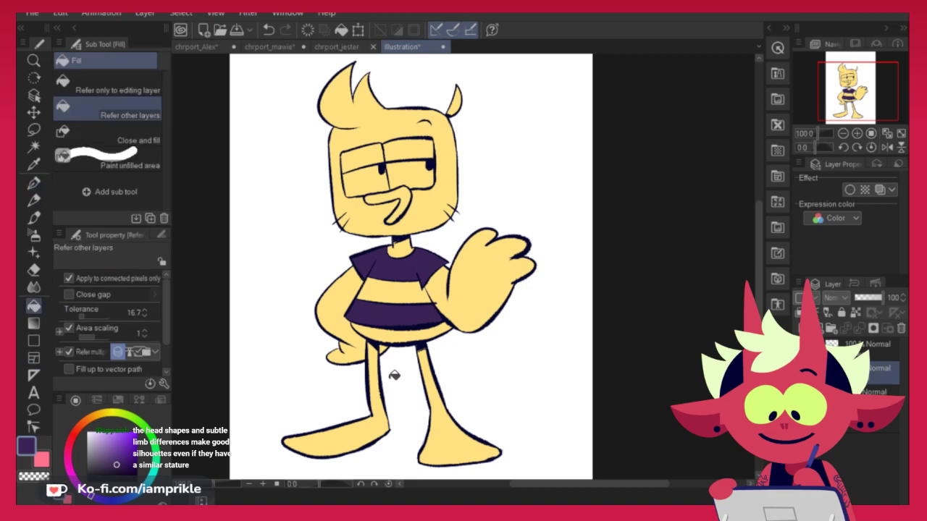
click(99, 433)
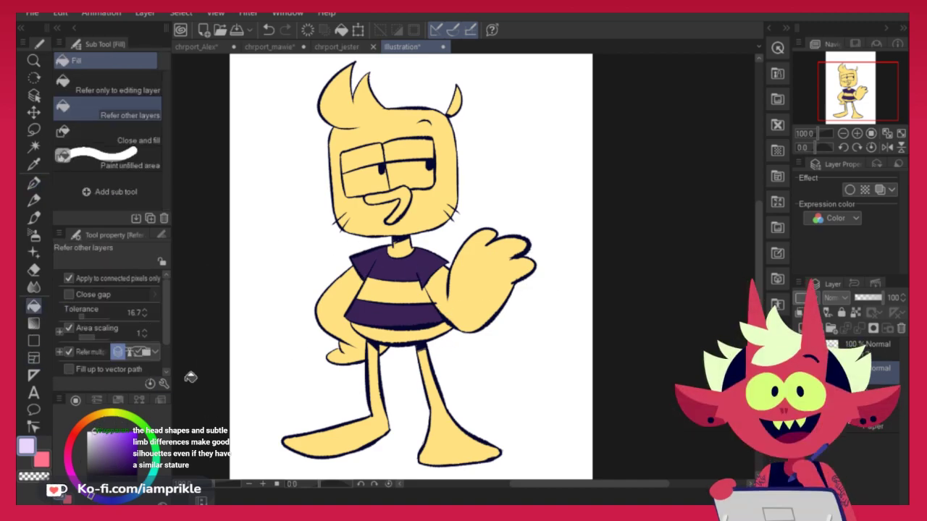
click(391, 296)
key(ctrl+z)
click(93, 433)
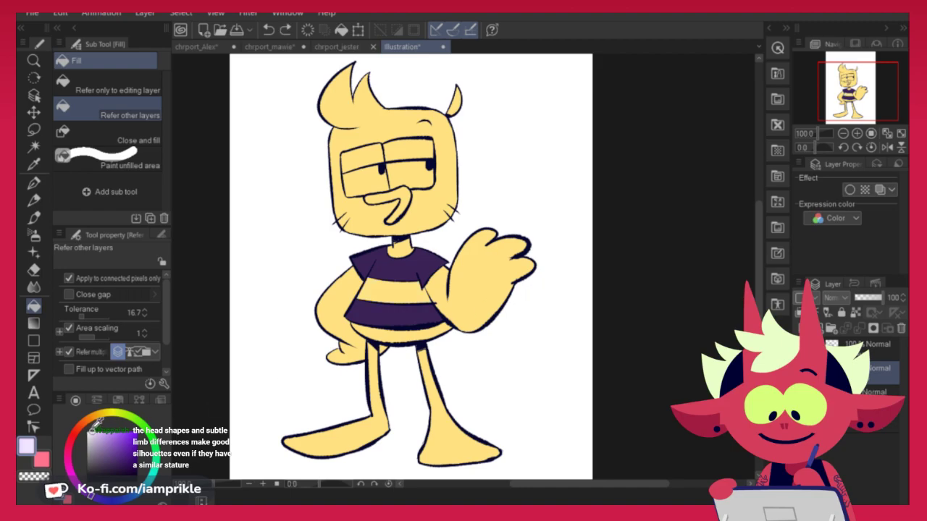
click(107, 413)
click(399, 291)
Fill the lower part of both square eyes with white, leaving the eyelids yellow
drag(587, 267, 570, 321)
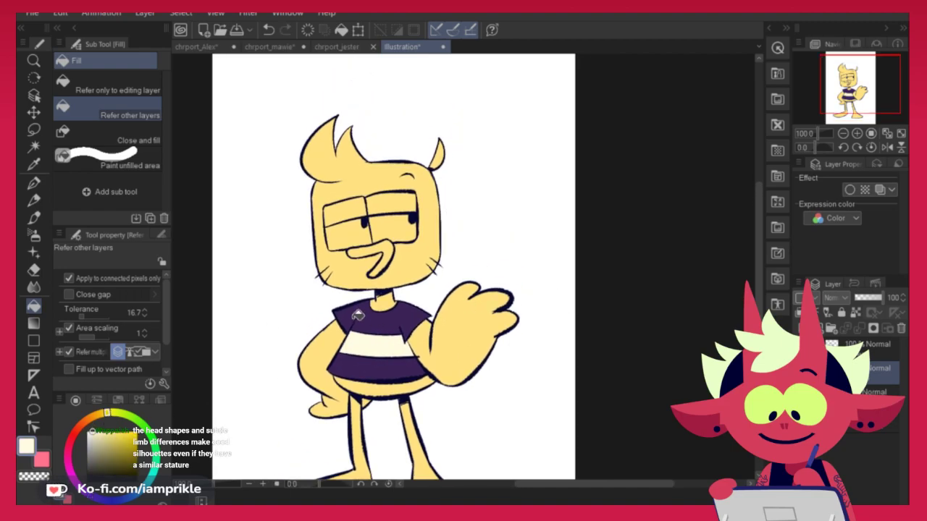
click(346, 236)
key(ctrl+z)
click(86, 432)
click(362, 233)
click(396, 228)
mouse_move(640, 278)
mouse_down()
mouse_move(671, 228)
mouse_move(660, 224)
mouse_up()
Try an orange fill on the beak and both legs, and undo the fills
click(88, 418)
click(118, 431)
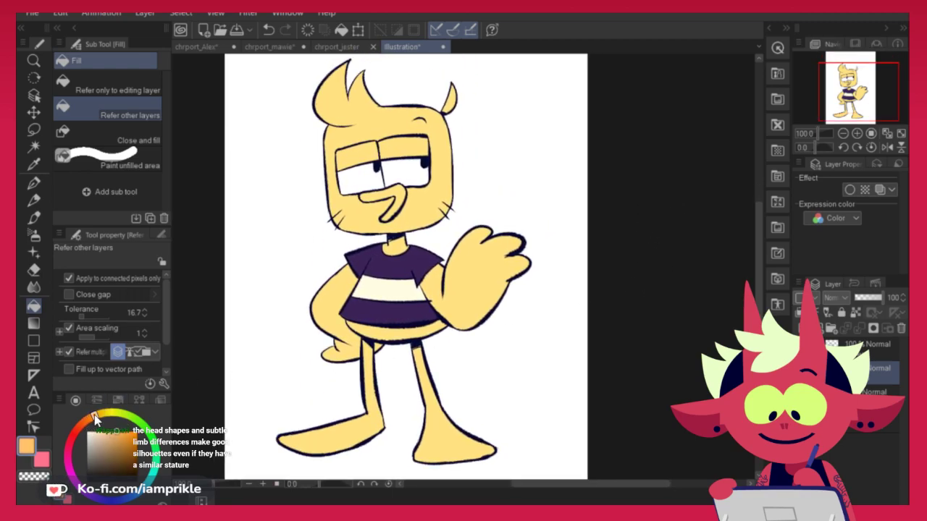
click(128, 428)
click(404, 186)
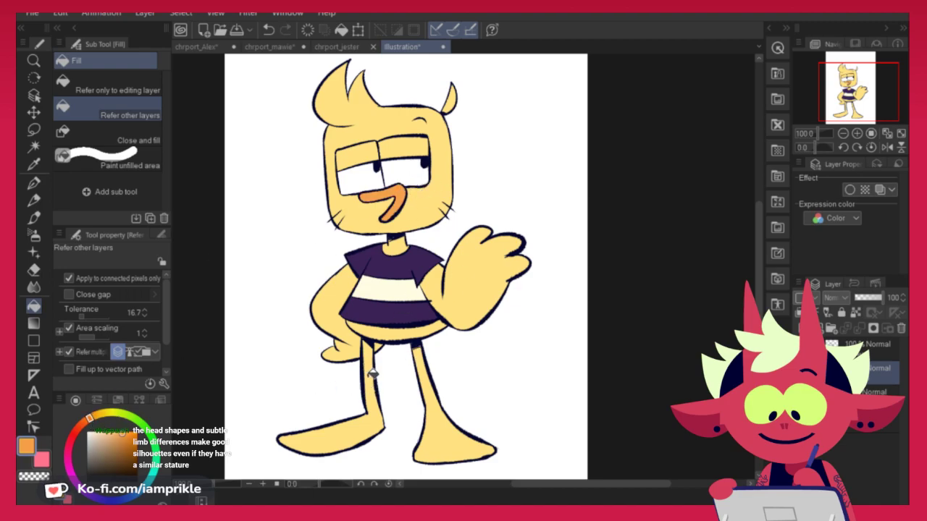
click(365, 369)
click(431, 366)
mouse_move(623, 351)
mouse_down()
mouse_move(616, 384)
mouse_move(627, 351)
mouse_up()
key(ctrl+z)
key(ctrl+z)
key(ctrl+z)
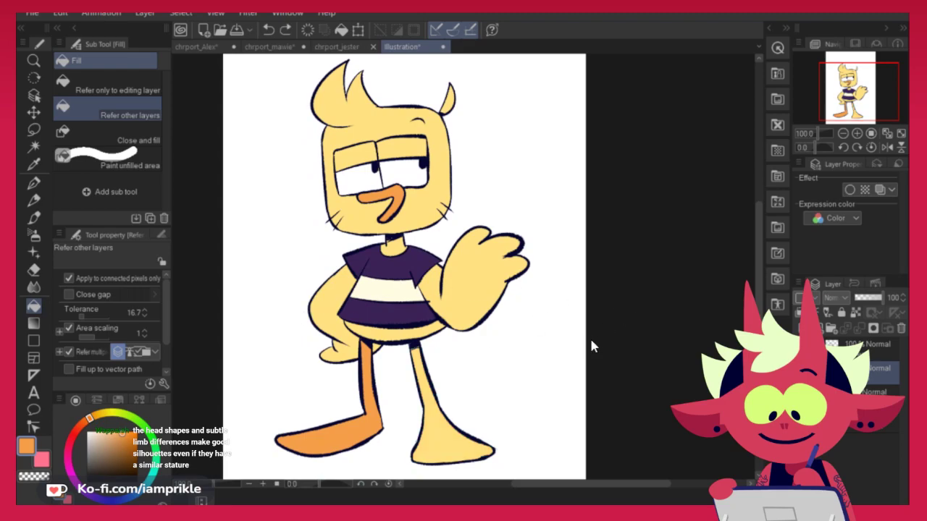
Deepen the flat colours slightly by adjusting hue and saturation and lowering luminosity with Hue/Saturation/Luminosity
key(ctrl+u)
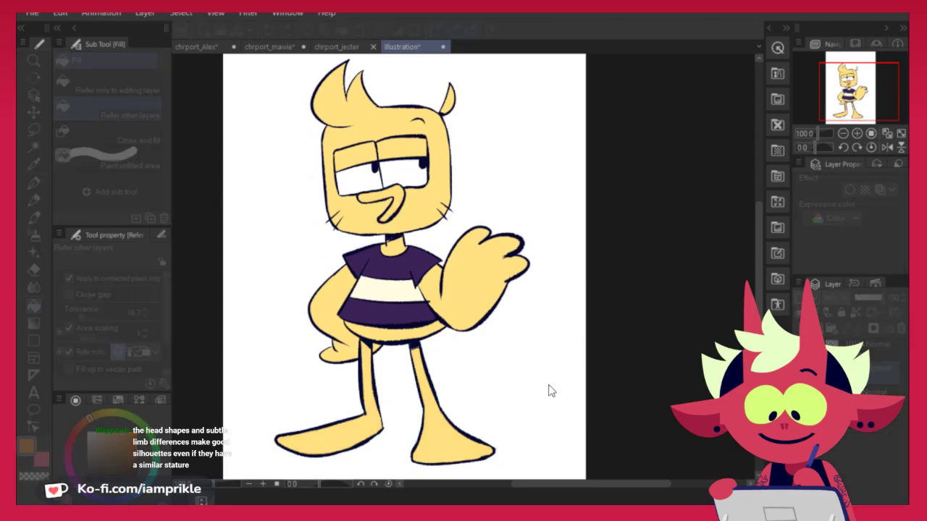
drag(681, 383, 672, 375)
drag(674, 413, 677, 414)
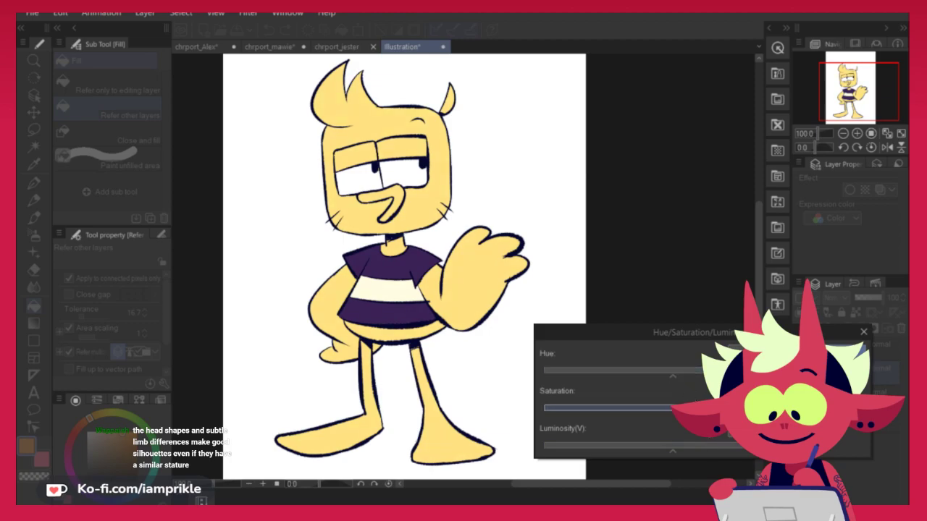
drag(672, 452, 667, 452)
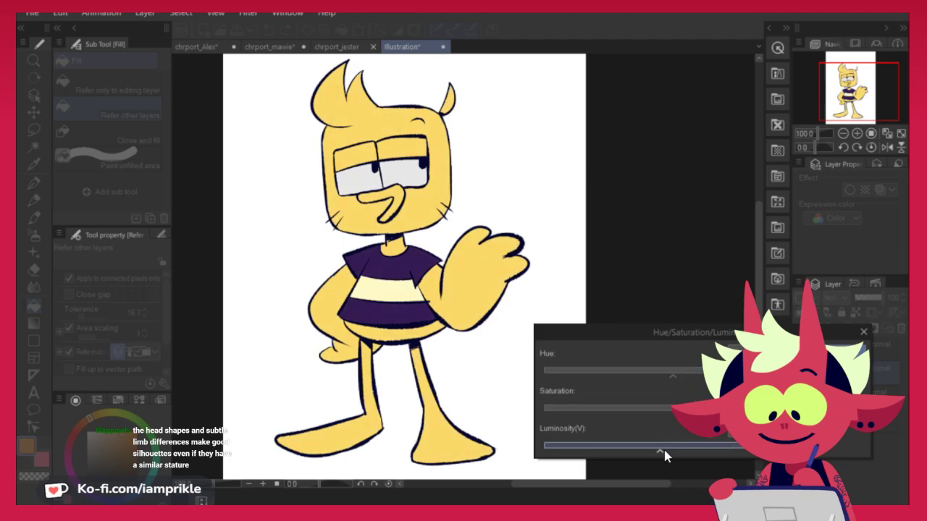
key(Return)
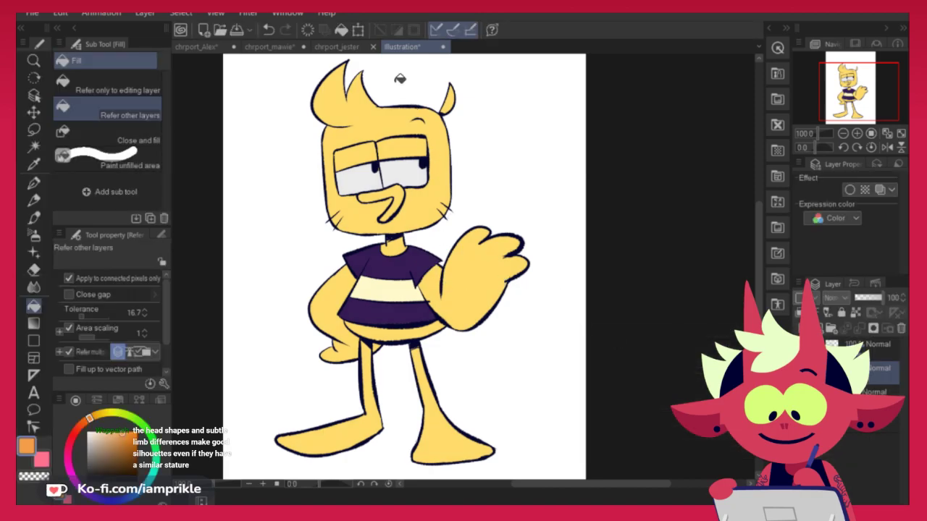
Sample the dark purple of the vest in the chrport_jester drawing and return to the Illustration canvas
click(338, 48)
alt+click(393, 308)
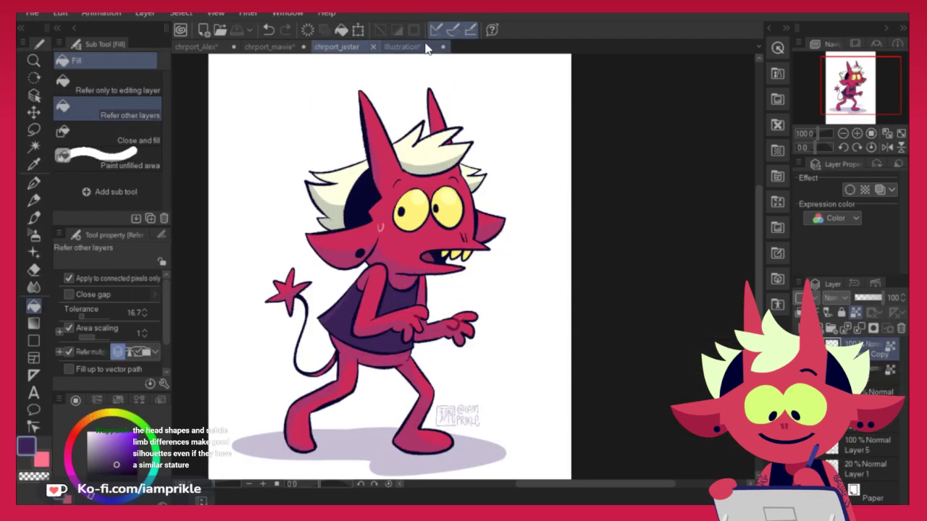
click(403, 47)
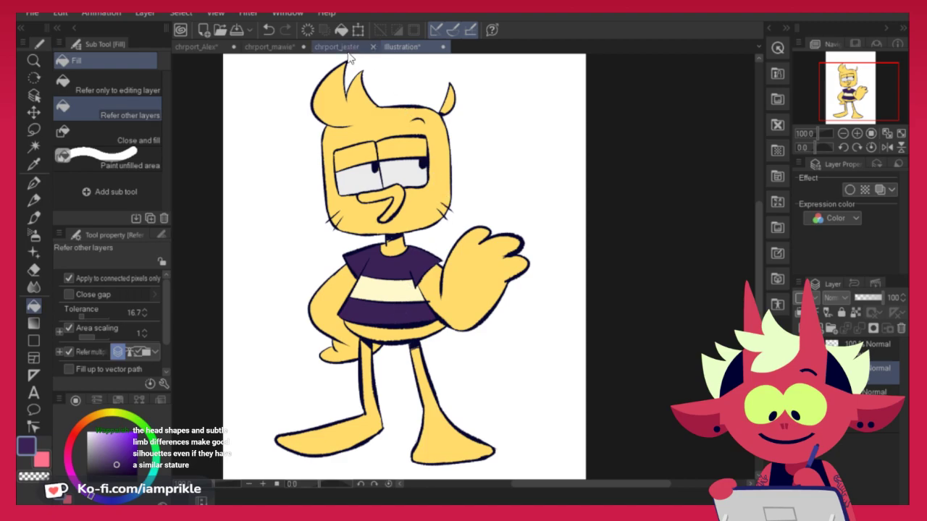
click(337, 47)
click(403, 46)
Sample white from the page background and refill the open part of the eyes and the shirt's middle stripe
alt+click(504, 183)
click(367, 177)
click(397, 287)
Fill the shirt's middle stripe with a pale peach cream, replacing a first try in light pink
click(94, 432)
click(386, 291)
key(ctrl+z)
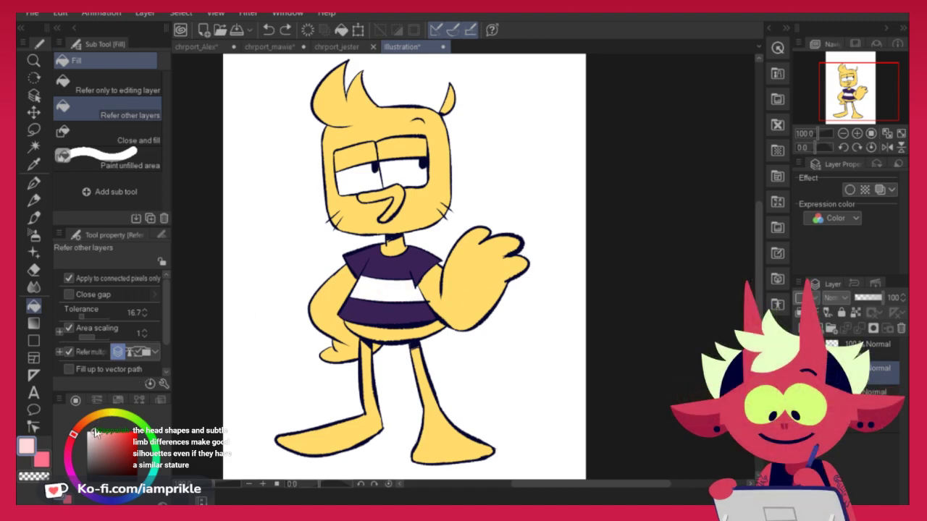
click(92, 416)
click(405, 288)
key(ctrl+z)
click(384, 289)
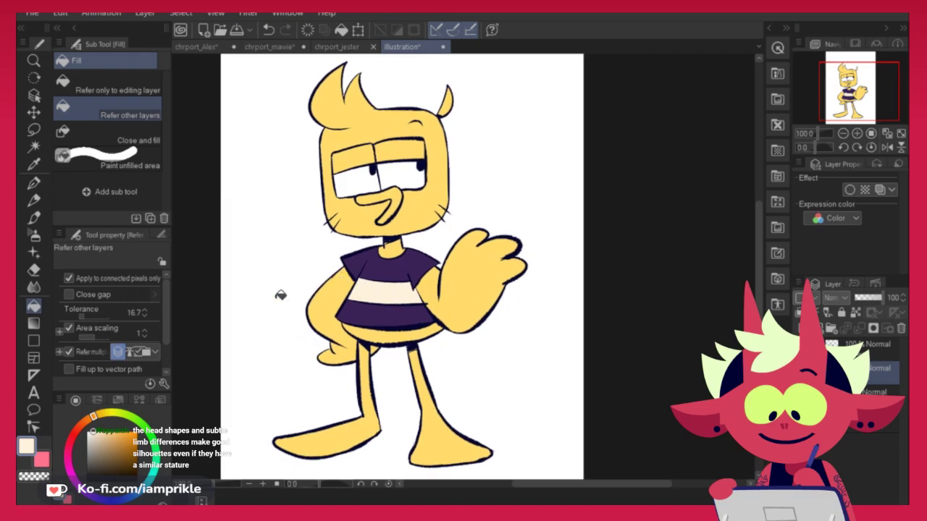
Mix a deep orange from the body's yellow and fill the beak and both legs with it
alt+click(355, 212)
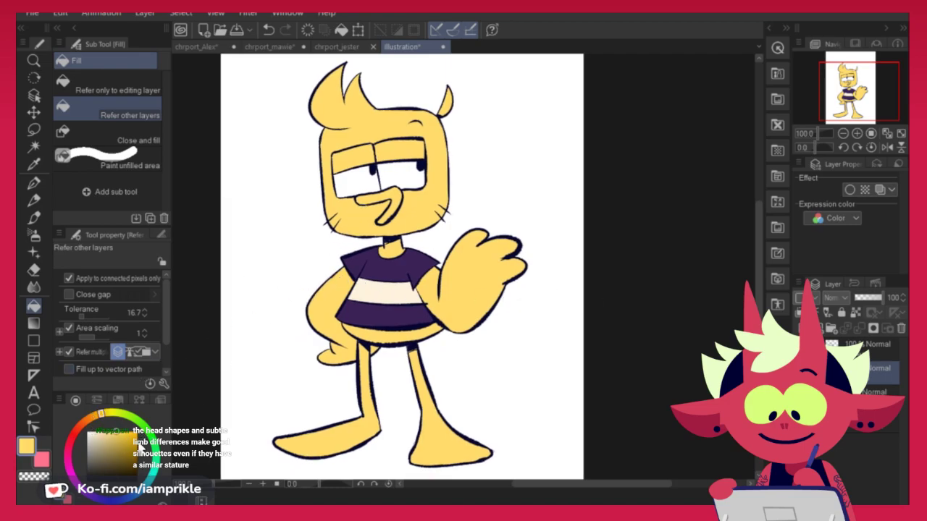
click(84, 421)
click(125, 430)
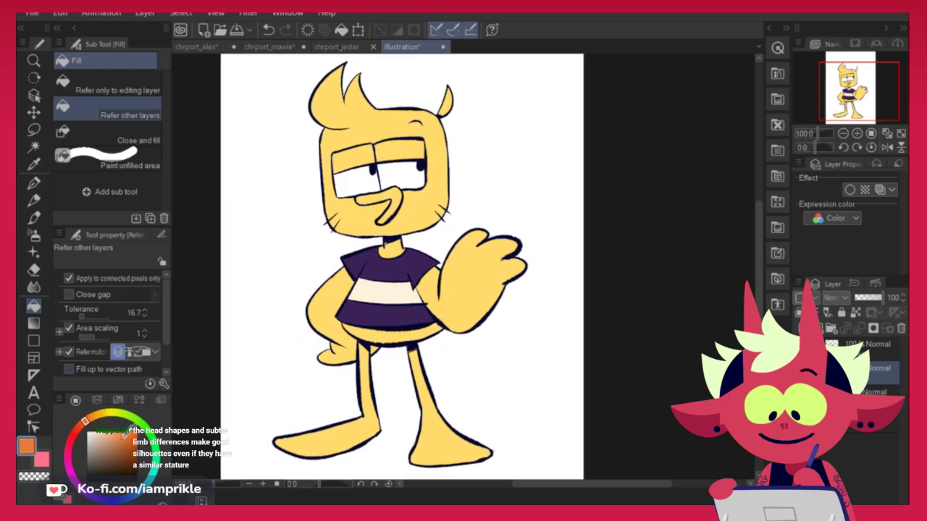
click(399, 193)
click(366, 391)
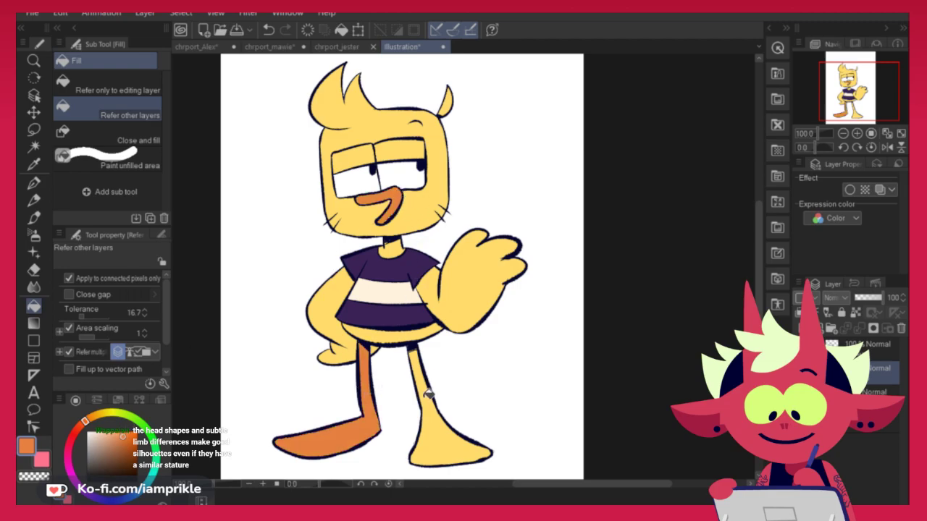
click(427, 395)
Shade both legs and the lower edges of the feet in a dark reddish orange with the Marker pen
drag(641, 347, 635, 362)
click(123, 137)
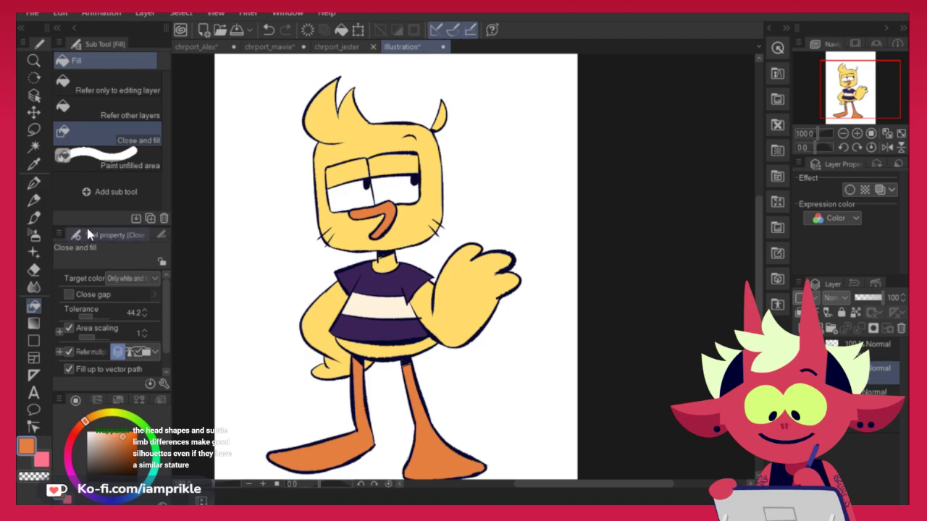
key(p)
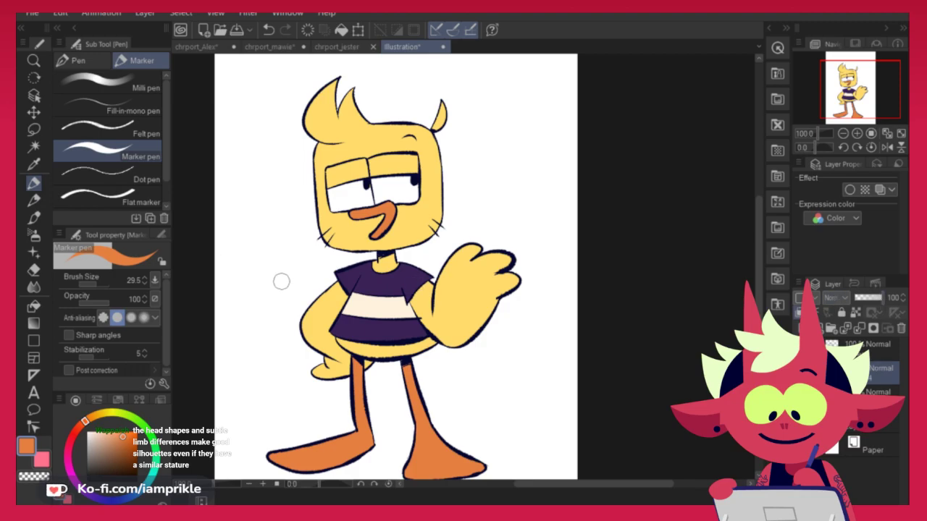
click(119, 445)
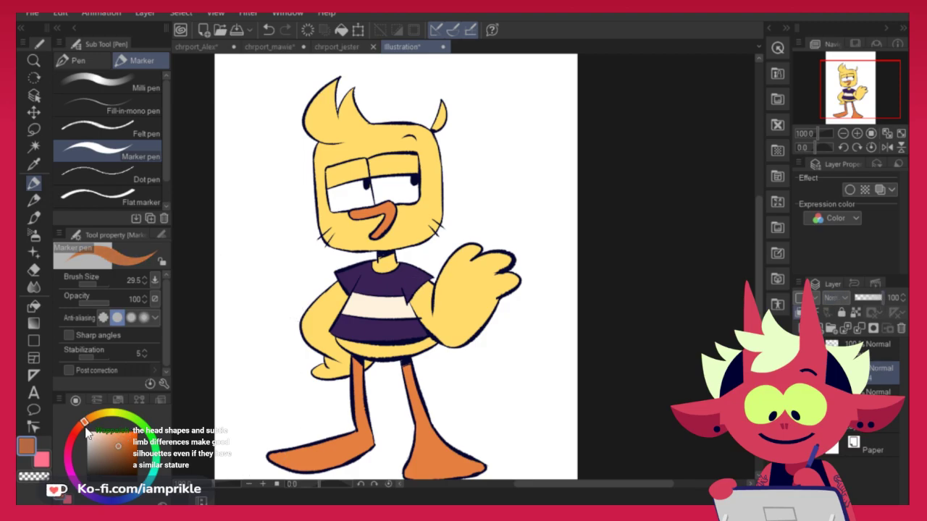
click(79, 427)
mouse_move(356, 360)
mouse_down()
mouse_move(385, 447)
mouse_move(378, 421)
mouse_move(393, 378)
mouse_move(390, 406)
mouse_up()
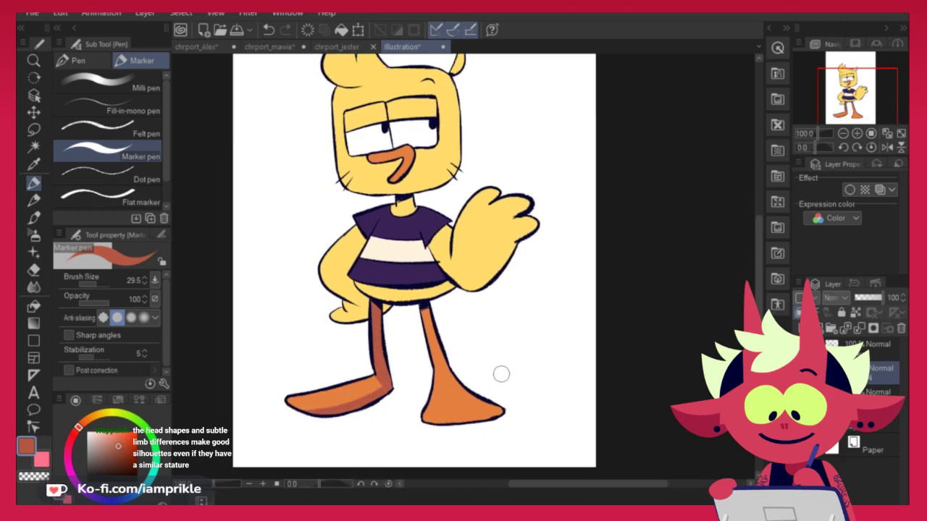
mouse_move(427, 309)
mouse_down()
mouse_move(434, 349)
mouse_move(427, 374)
mouse_up()
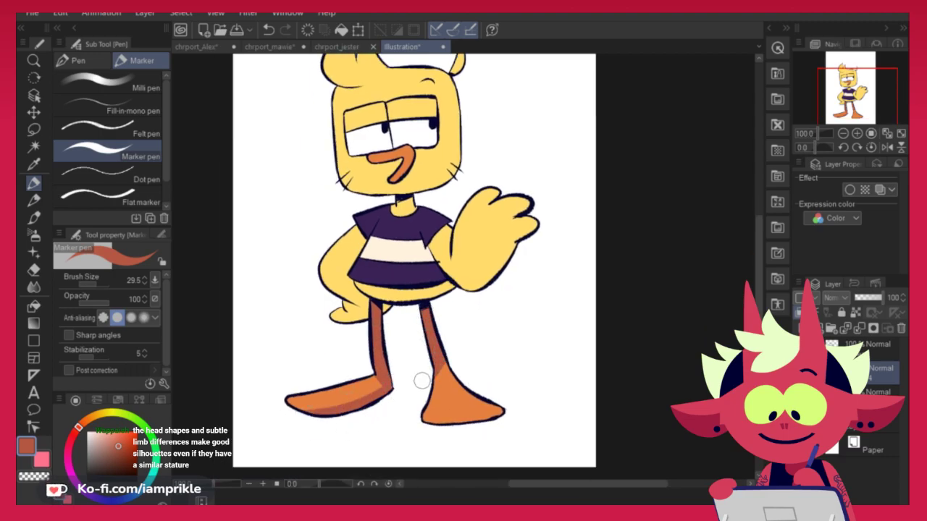
drag(424, 417, 501, 415)
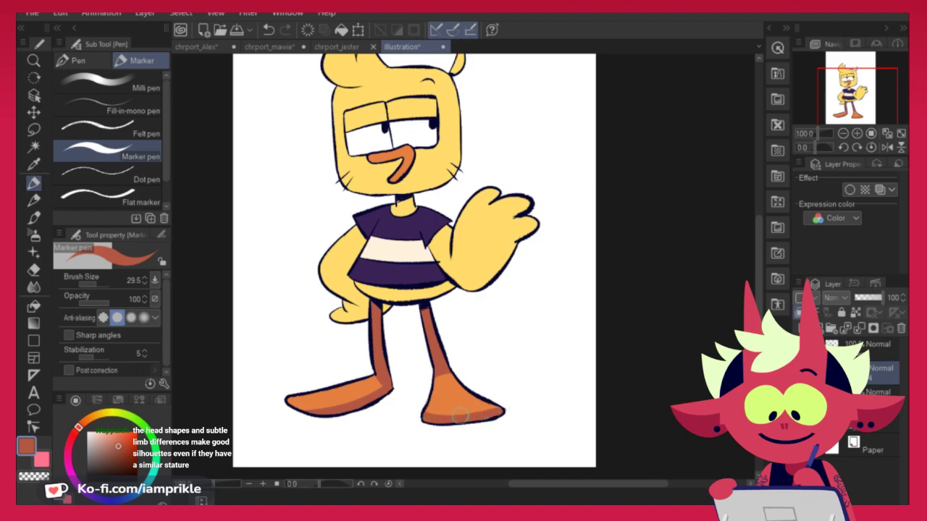
alt+click(461, 414)
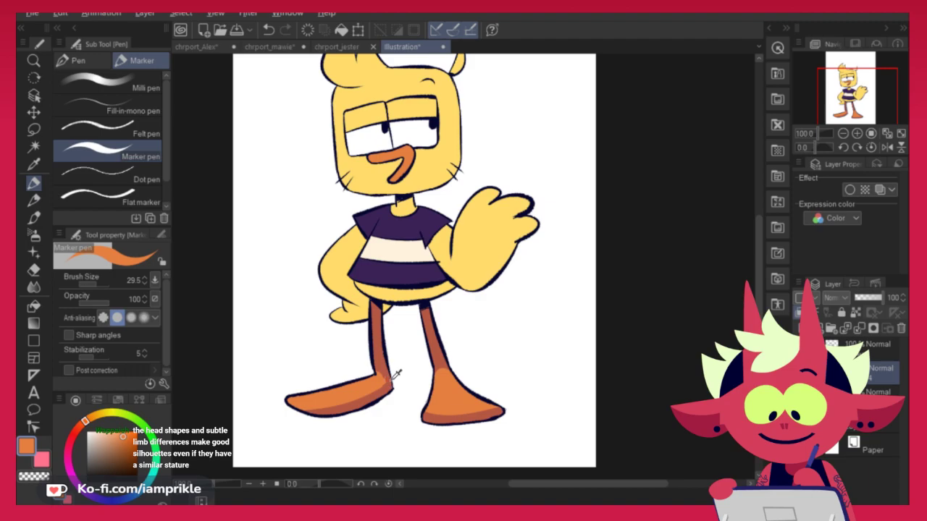
alt+click(392, 378)
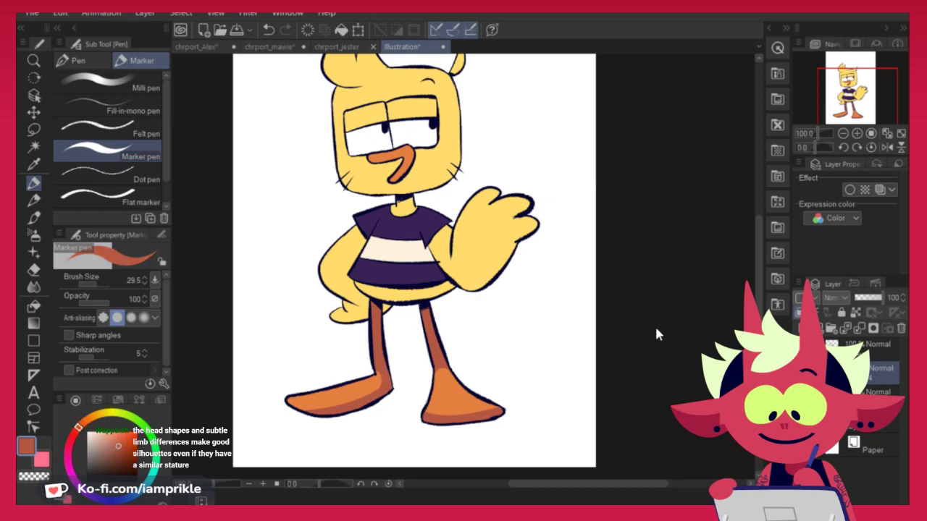
Shift the leg shading towards red and brighten it slightly with Hue/Saturation/Luminosity
key(ctrl+u)
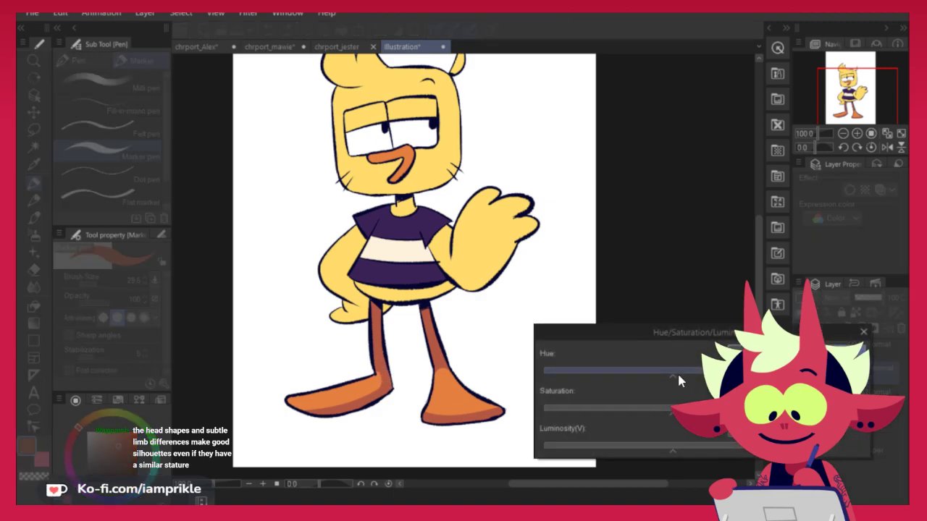
click(682, 375)
drag(670, 380, 658, 370)
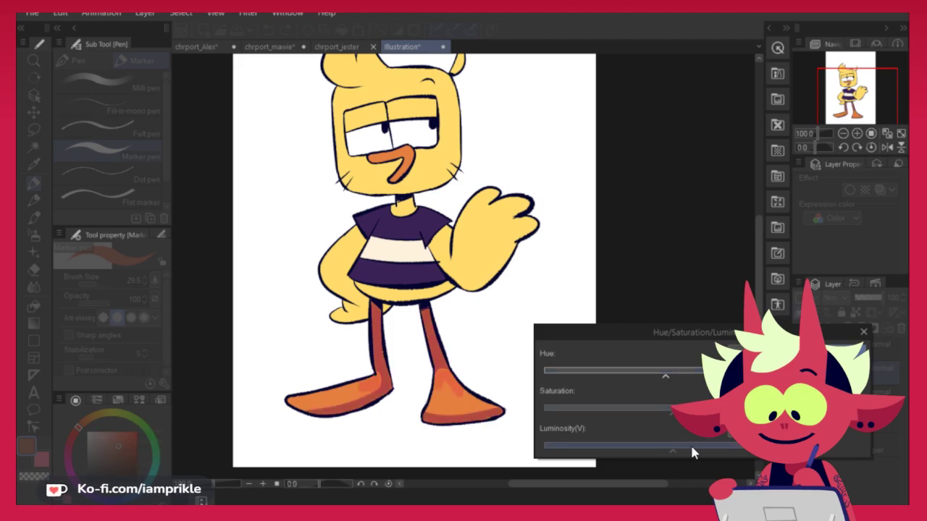
drag(665, 453, 688, 453)
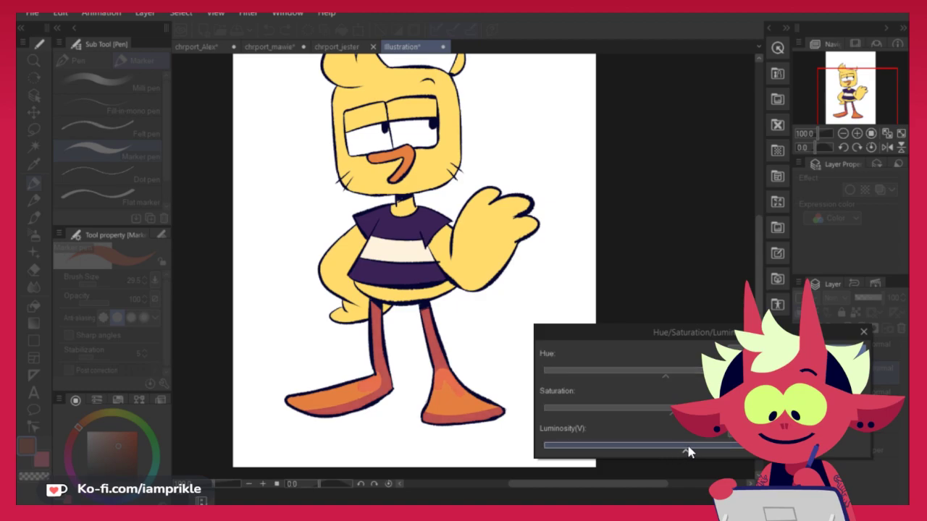
click(684, 408)
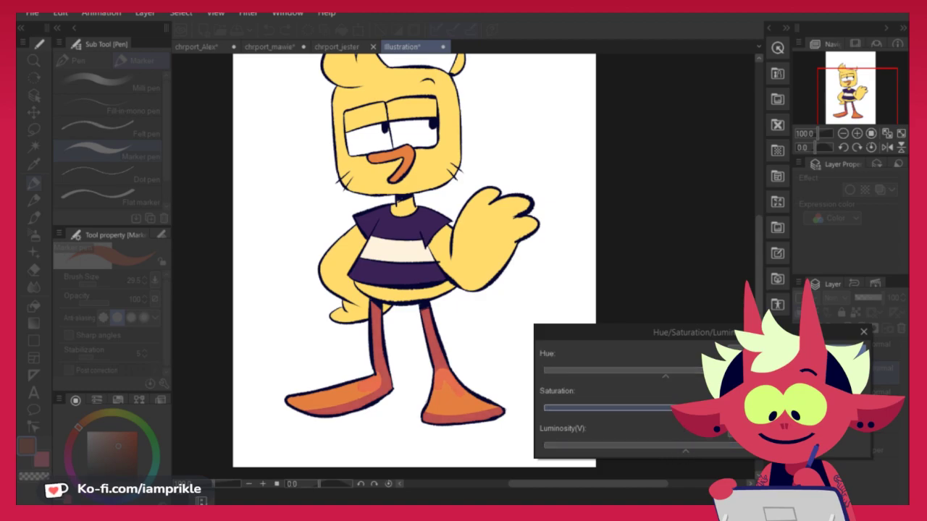
click(691, 453)
click(840, 349)
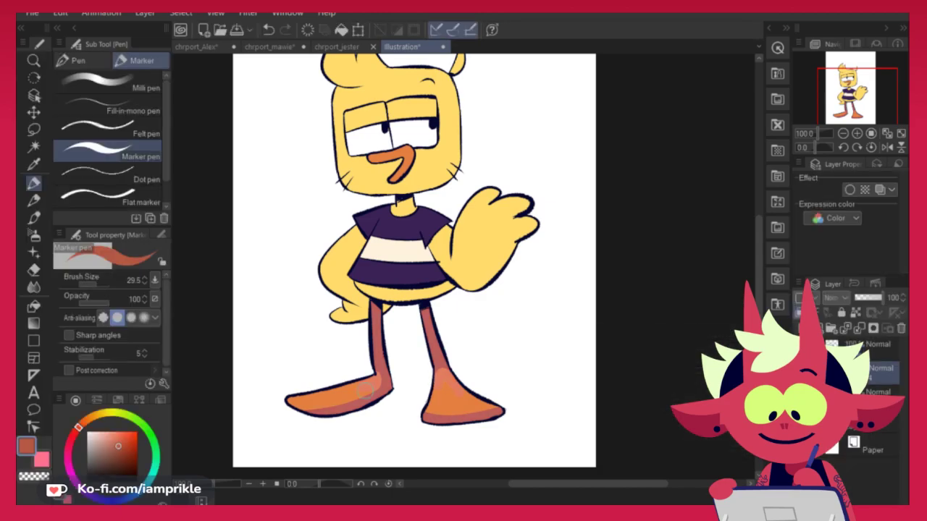
Clean the off-colour patches out of the foot shading with the Marker pen set to transparent colour
alt+click(339, 394)
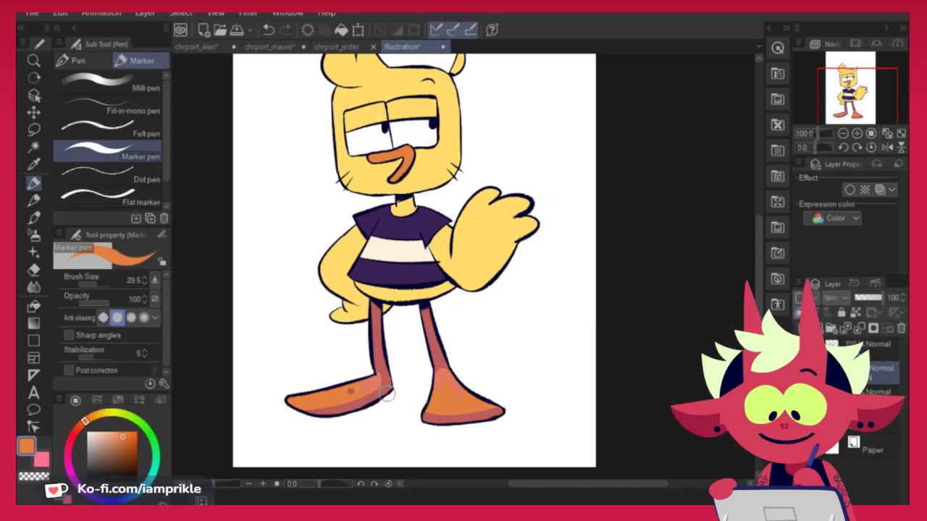
key(c)
drag(351, 392, 367, 381)
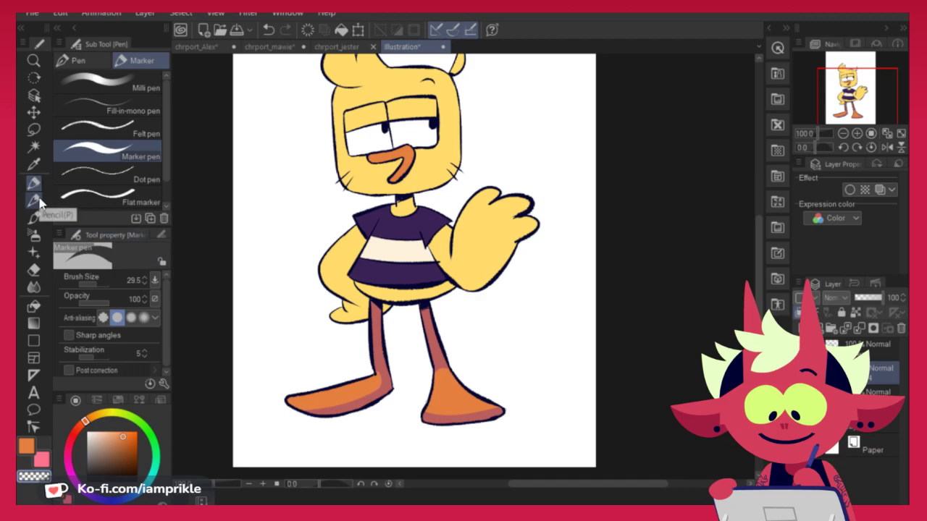
Try shading the beak with the shadow colour sampled from the leg, and undo the stroke
drag(705, 374, 694, 448)
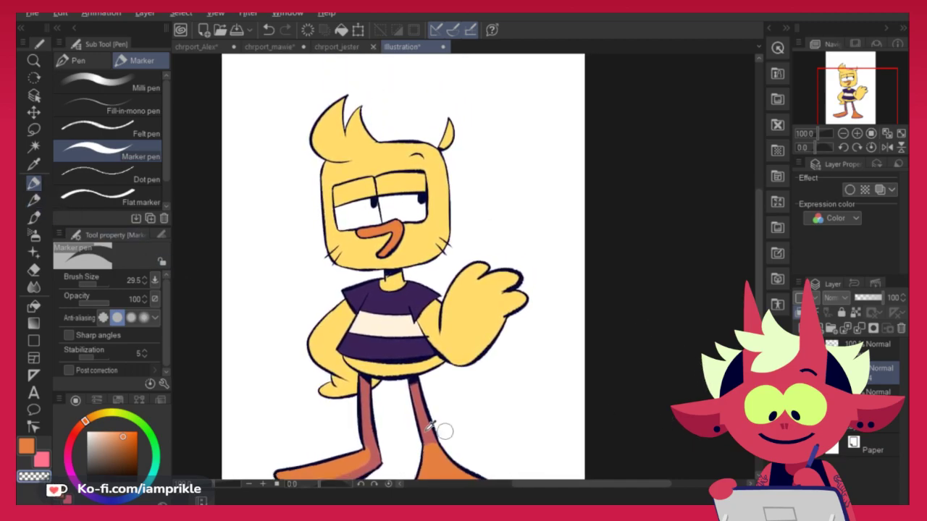
alt+click(423, 414)
key(ctrl+z)
drag(378, 257, 399, 237)
key(ctrl+z)
Try muted orange shadow colours along the right edge of the head, undoing the test strokes
alt+click(423, 246)
drag(120, 431, 86, 432)
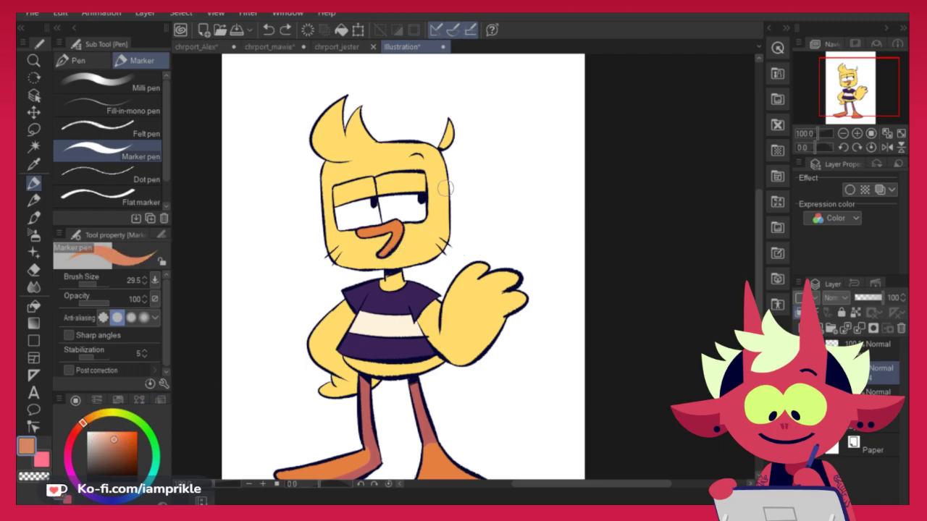
drag(446, 190, 414, 261)
key(ctrl+z)
drag(122, 431, 113, 437)
mouse_move(447, 163)
mouse_down()
mouse_move(445, 240)
mouse_move(454, 172)
mouse_up()
drag(119, 433, 116, 429)
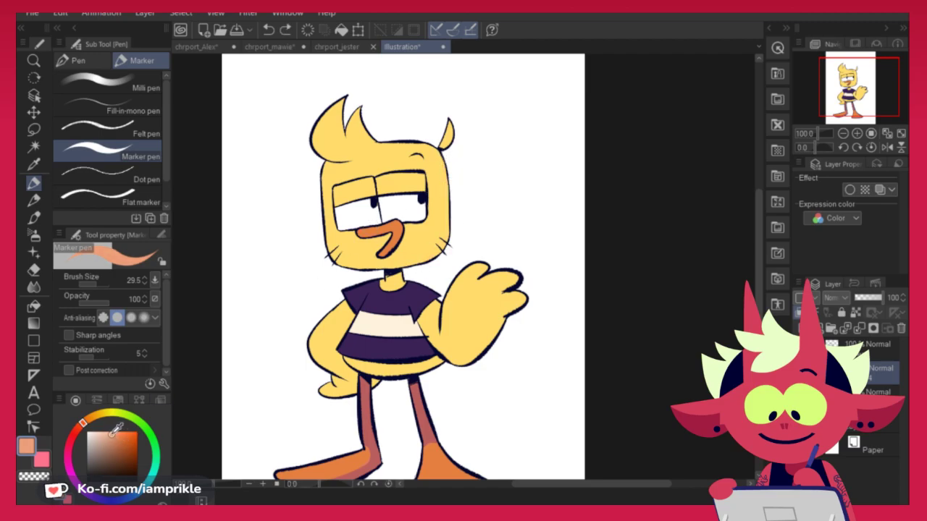
Turn the head's yellow into a light orange and shade the head's right side, jaw and neck with it
alt+click(421, 244)
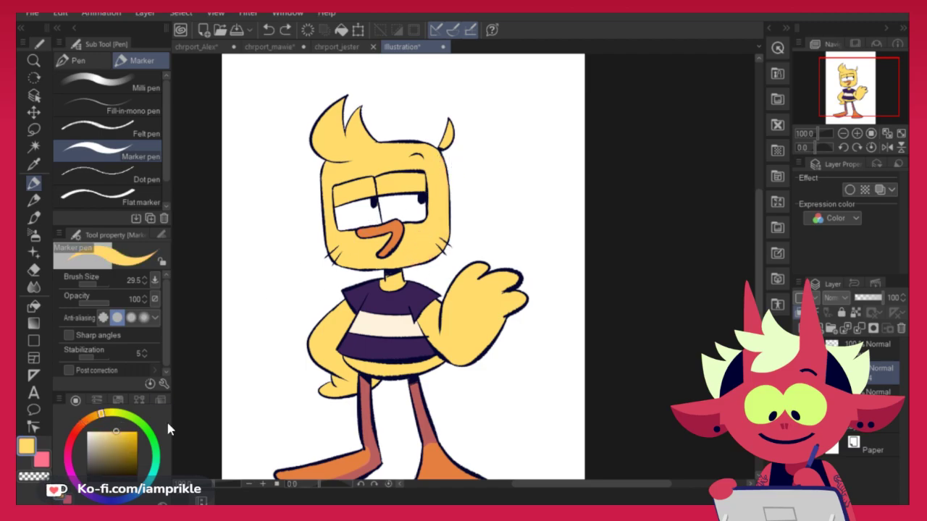
drag(121, 427, 120, 431)
click(93, 415)
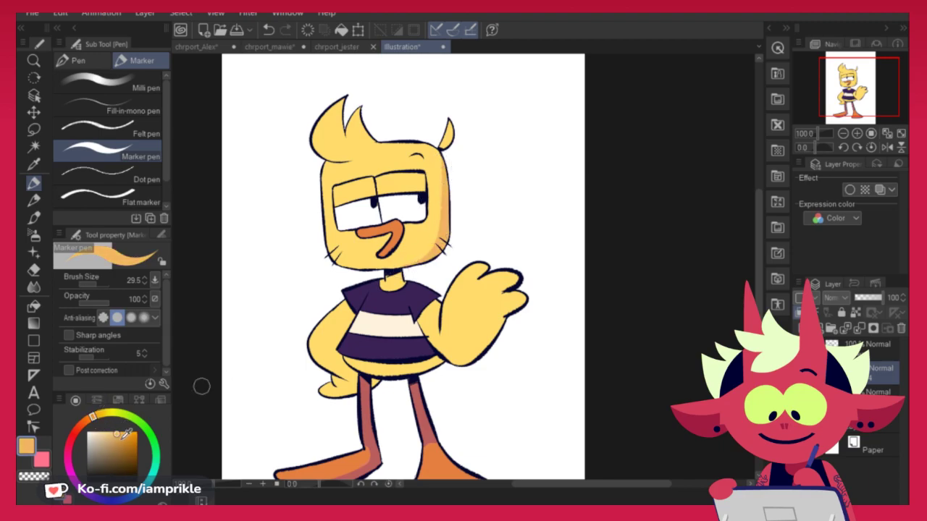
key(ctrl+z)
click(90, 418)
mouse_move(451, 163)
mouse_down()
mouse_move(436, 248)
mouse_move(420, 267)
mouse_move(435, 241)
mouse_move(417, 263)
mouse_move(387, 273)
mouse_up()
mouse_move(328, 260)
mouse_down()
mouse_move(424, 266)
mouse_move(402, 281)
mouse_move(443, 233)
mouse_move(446, 176)
mouse_up()
drag(439, 212, 407, 262)
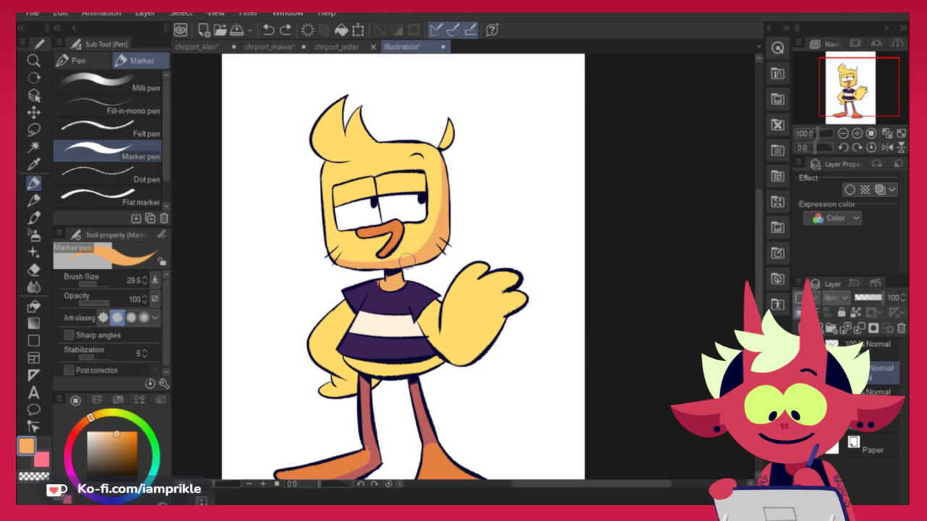
Shade the raised hand, both arms and the belly below the shirt in the same light orange
mouse_move(519, 298)
mouse_down()
mouse_move(445, 352)
mouse_move(463, 355)
mouse_up()
mouse_move(424, 329)
mouse_down()
mouse_move(527, 312)
mouse_move(481, 349)
mouse_move(469, 352)
mouse_move(519, 321)
mouse_move(519, 299)
mouse_move(487, 354)
mouse_up()
mouse_move(417, 367)
mouse_down()
mouse_move(348, 360)
mouse_move(399, 368)
mouse_move(372, 368)
mouse_move(381, 370)
mouse_move(374, 387)
mouse_move(371, 374)
mouse_move(346, 364)
mouse_move(322, 382)
mouse_move(347, 359)
mouse_move(347, 397)
mouse_move(333, 339)
mouse_move(346, 316)
mouse_move(301, 369)
mouse_move(340, 324)
mouse_move(333, 352)
mouse_up()
mouse_move(436, 330)
mouse_down()
mouse_move(479, 326)
mouse_move(460, 339)
mouse_move(436, 334)
mouse_up()
key(ctrl+z)
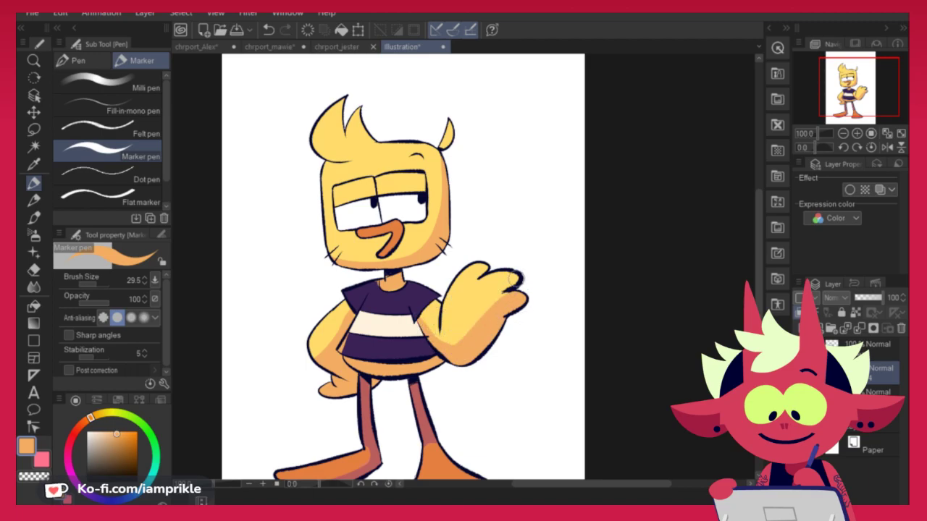
Add light orange shading to the hair tufts and the small tuft on the head's right corner
mouse_move(344, 100)
mouse_down()
mouse_move(344, 128)
mouse_move(362, 112)
mouse_move(385, 142)
mouse_up()
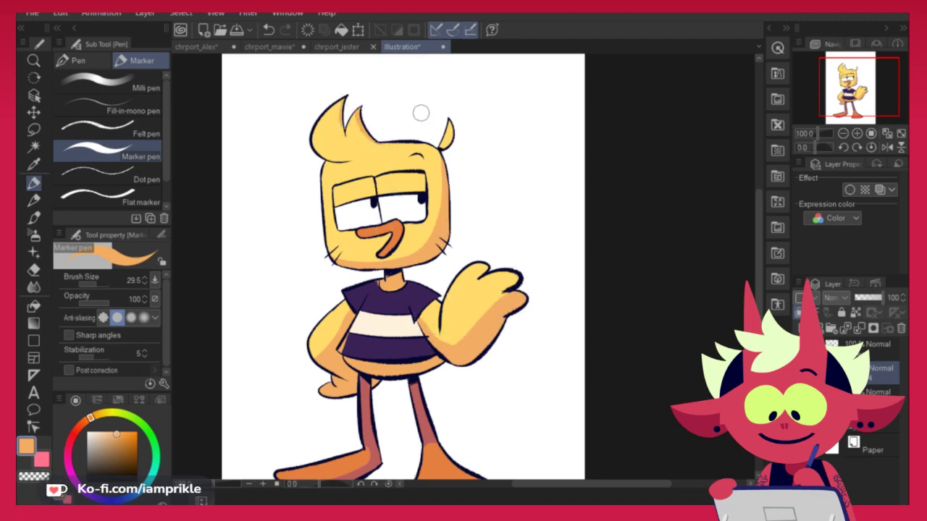
drag(448, 133, 442, 145)
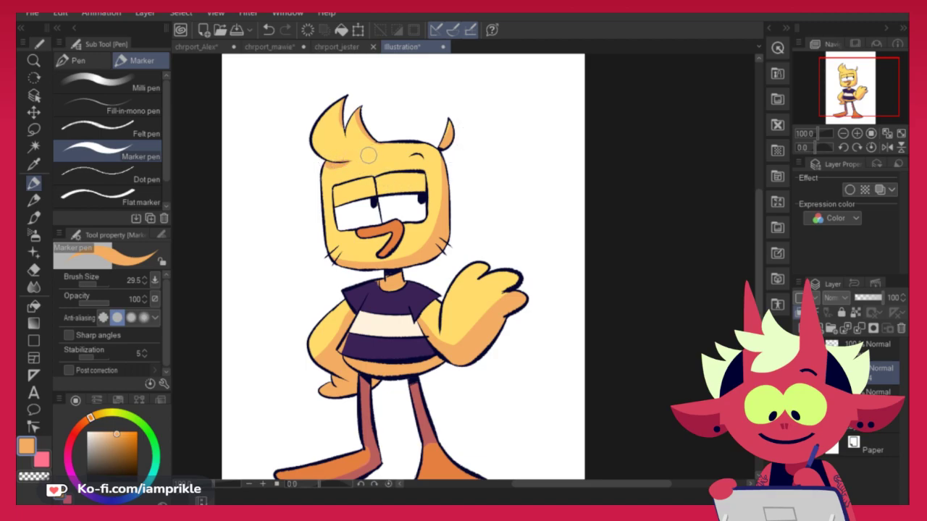
Refine the light orange shading beneath the hair and around the shirt sleeves and arms, erasing stray paint
alt+click(369, 155)
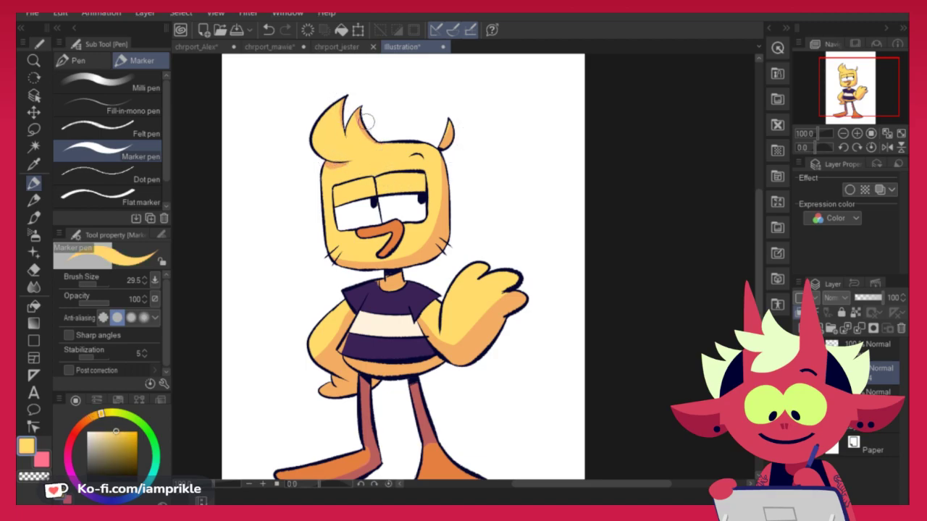
alt+click(341, 166)
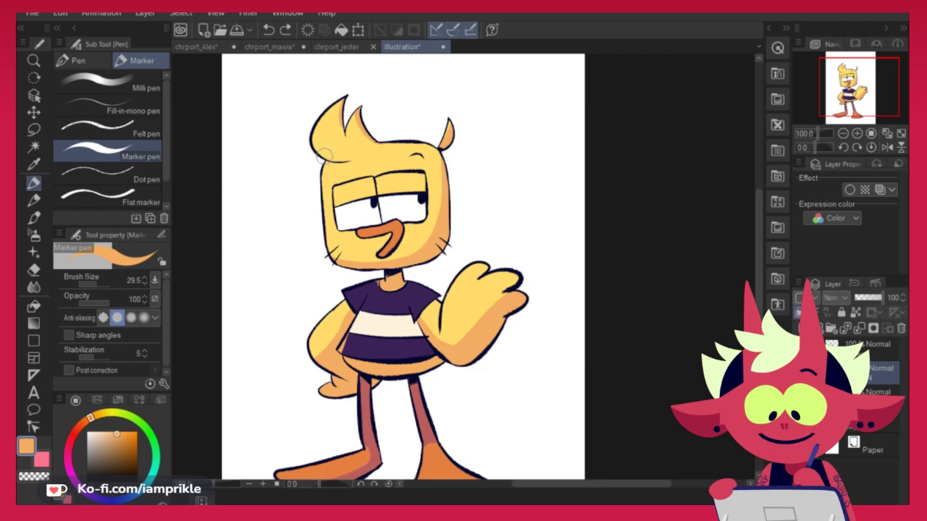
key(c)
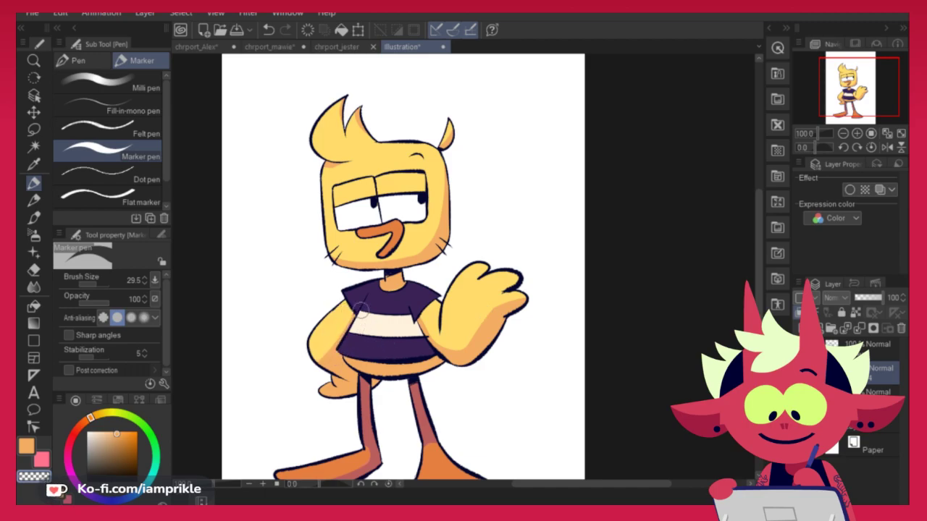
key(c)
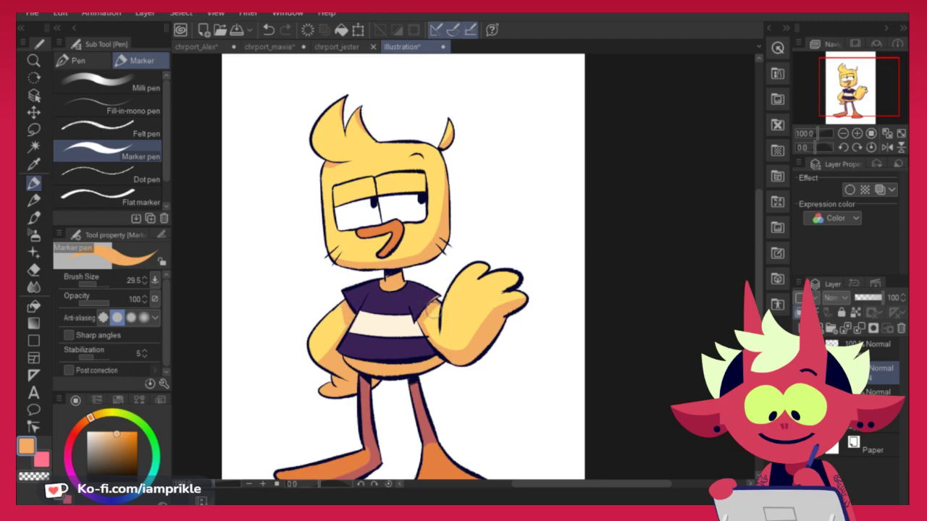
key(c)
key(c)
key(c)
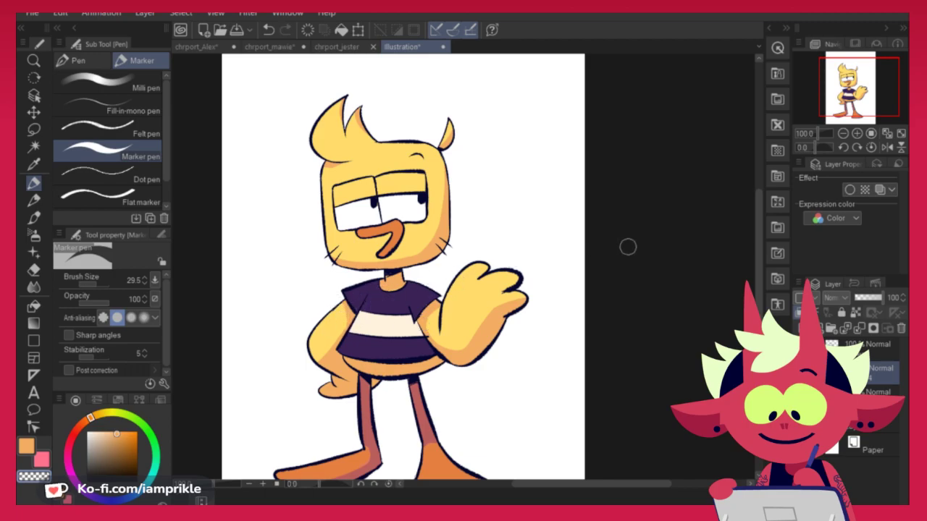
Shade both eyelids in light orange and erase the excess colour around them
drag(587, 391, 620, 327)
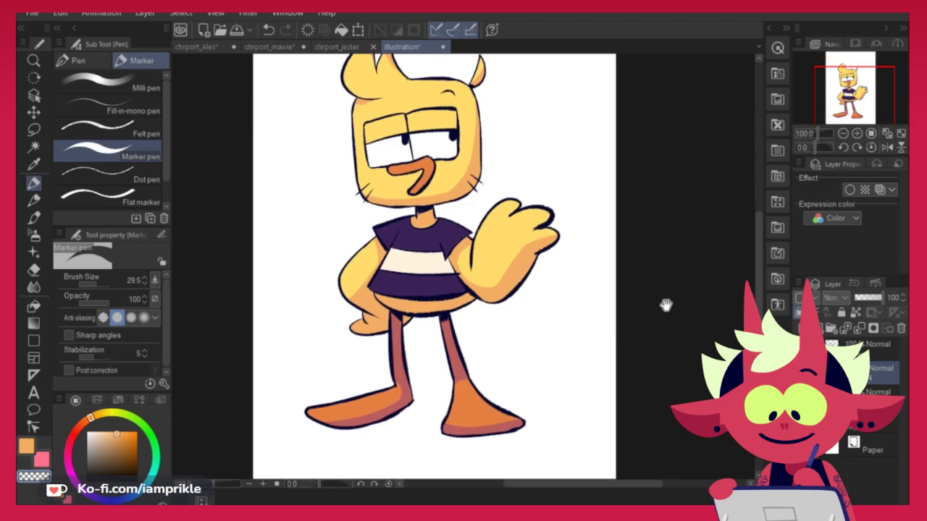
drag(666, 304, 619, 397)
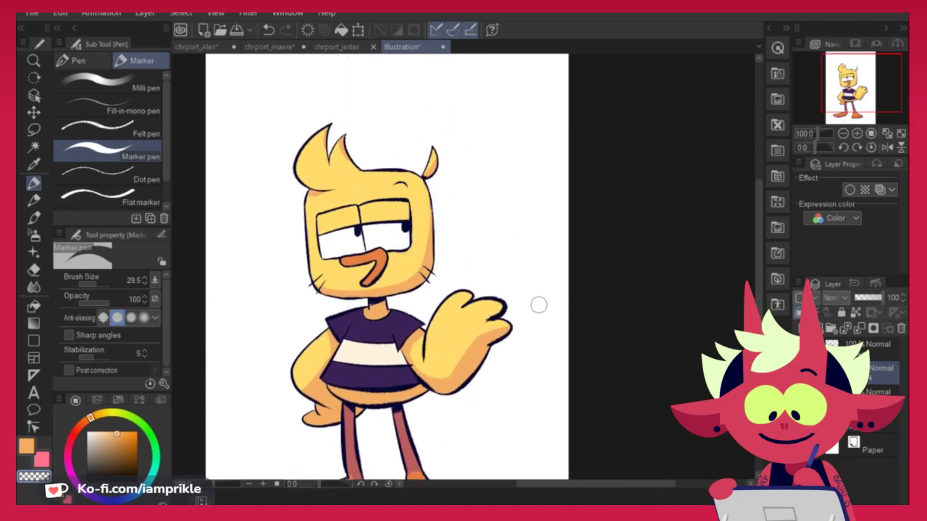
drag(588, 329, 598, 321)
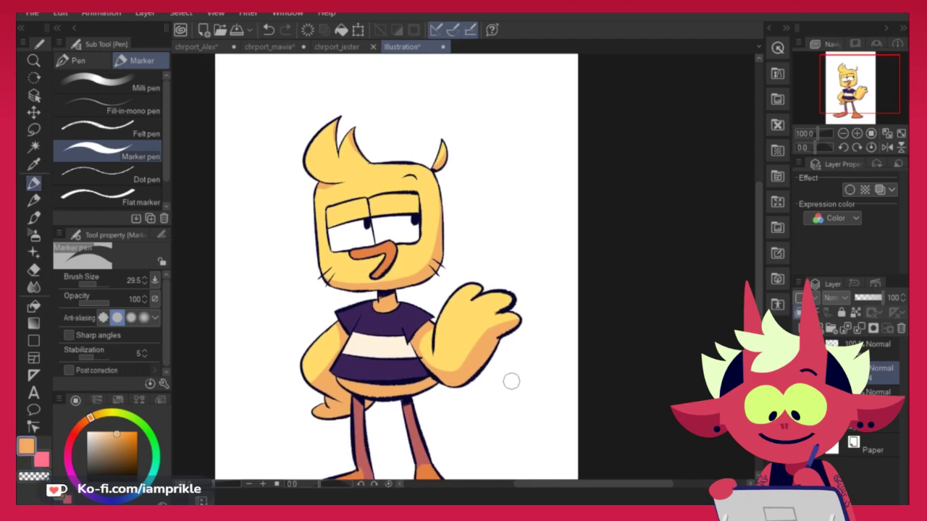
key(c)
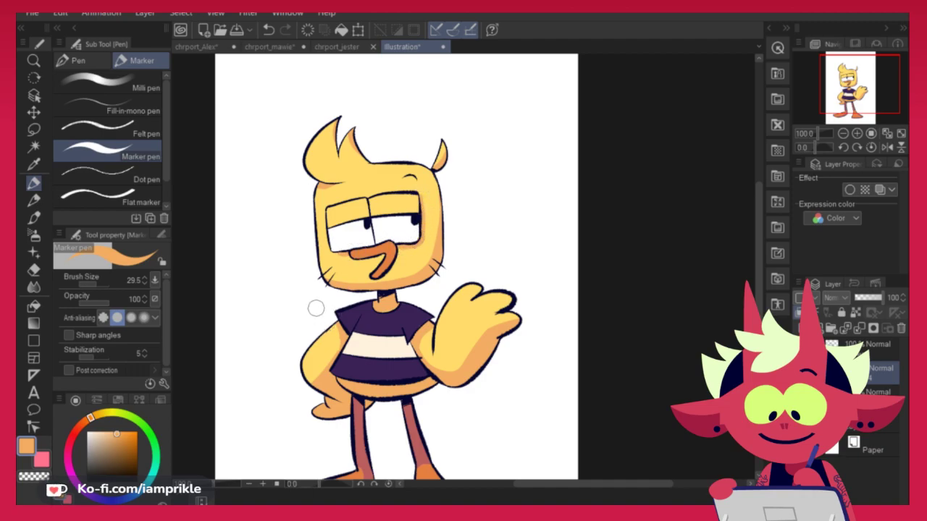
key(c)
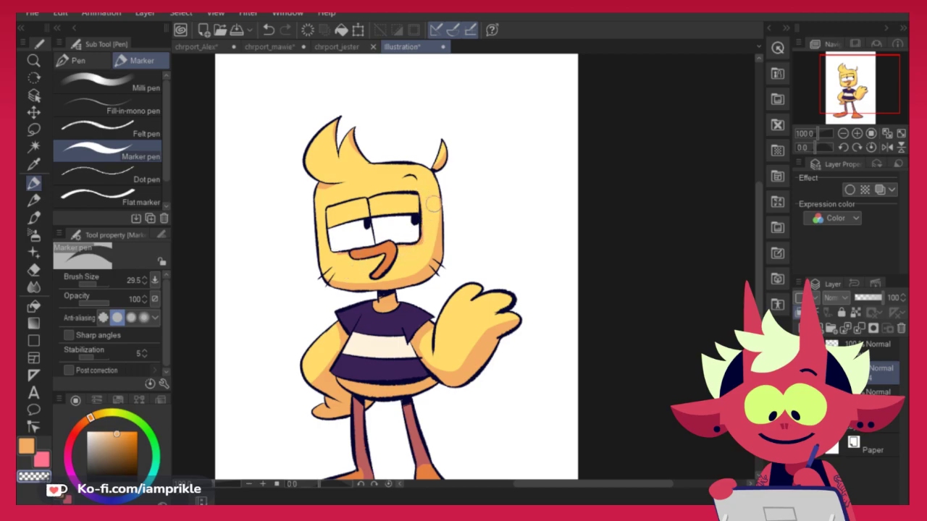
key(c)
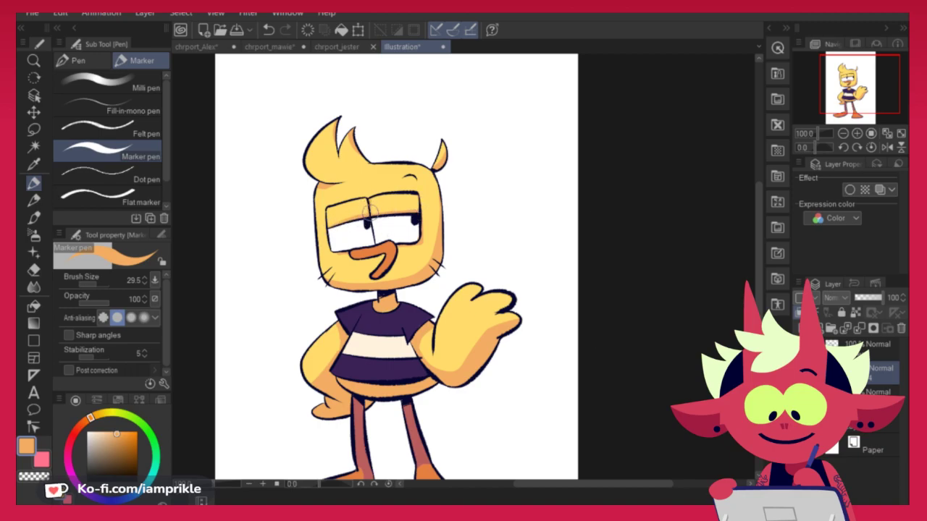
key(c)
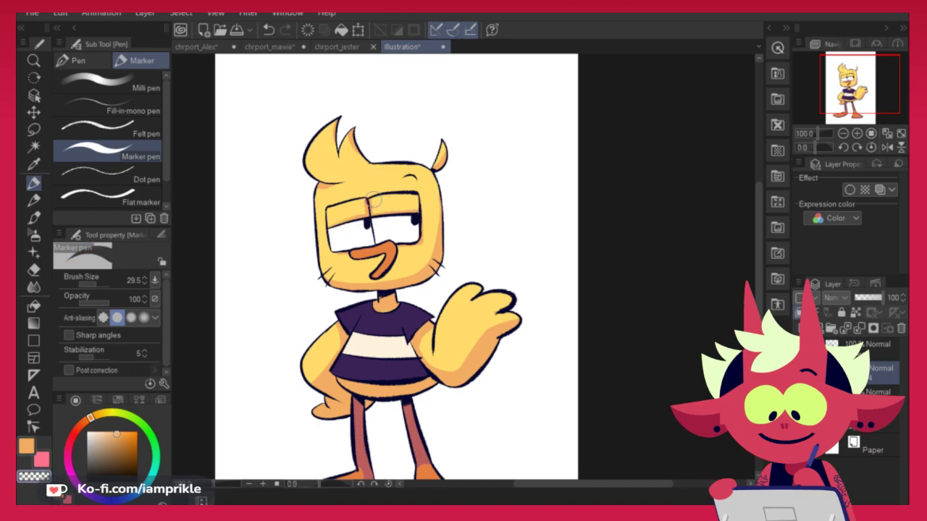
key(c)
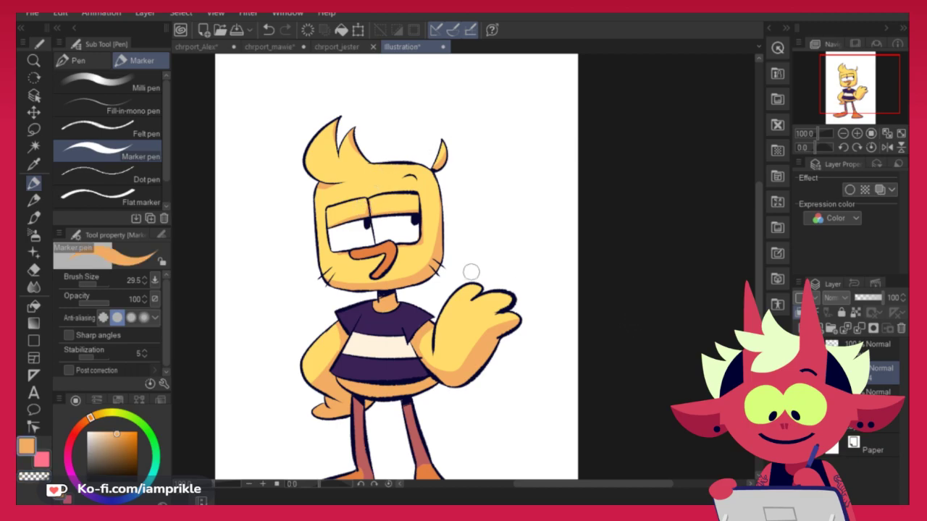
Shade the underside of the beak with the muted red sampled from the legs
mouse_move(650, 372)
mouse_down()
mouse_move(661, 348)
mouse_move(657, 355)
mouse_up()
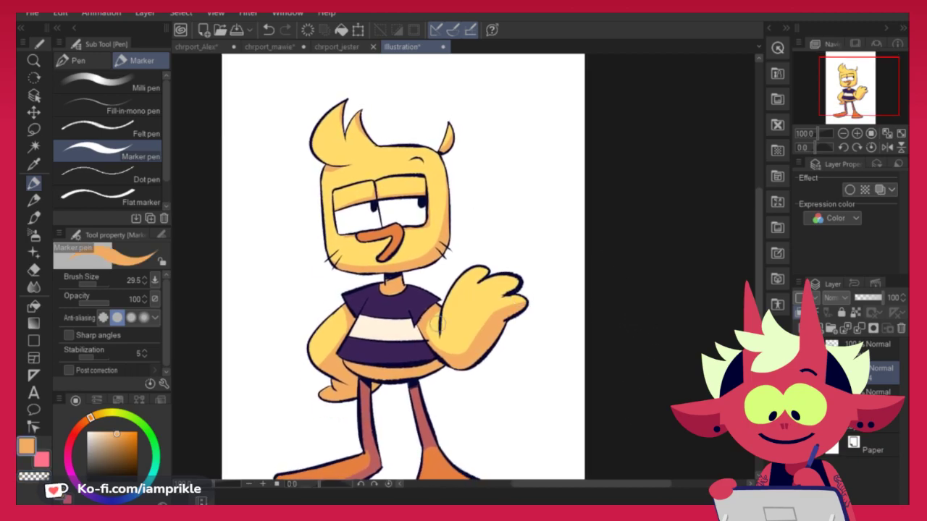
alt+click(422, 416)
drag(389, 259, 380, 262)
key(ctrl+z)
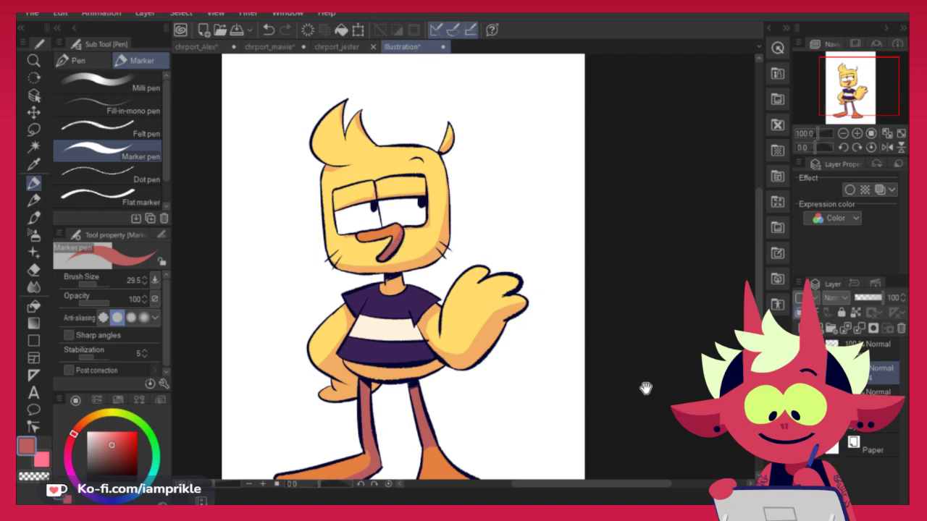
drag(645, 388, 645, 386)
Shade the eye whites beneath the eyelids in pale lavender, undoing unwanted strokes
alt+click(353, 218)
drag(97, 436, 93, 432)
drag(334, 215, 417, 200)
key(ctrl+z)
drag(68, 458, 71, 475)
click(91, 436)
drag(339, 210, 420, 199)
key(ctrl+z)
key(ctrl+z)
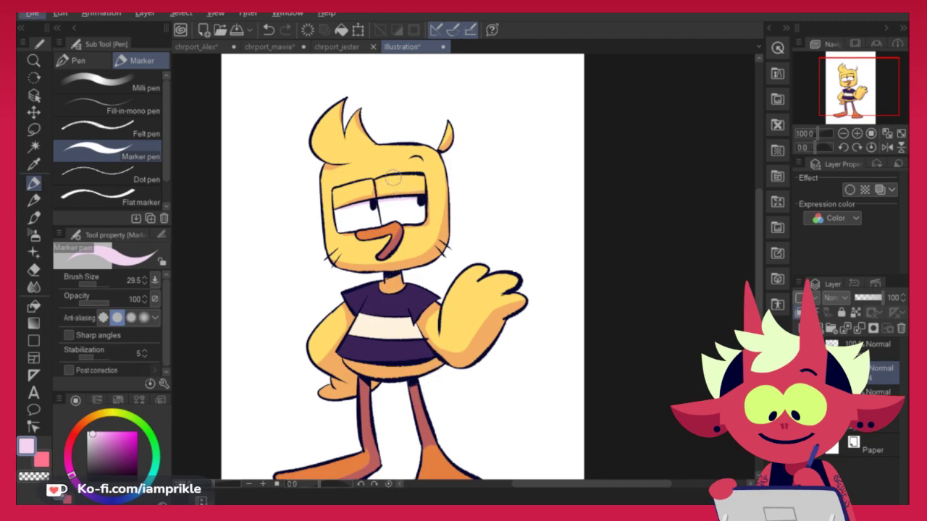
Sample the dark purple from the vest in the chrport_jester drawing and paint it on the upper part of the duck's shirt
click(343, 48)
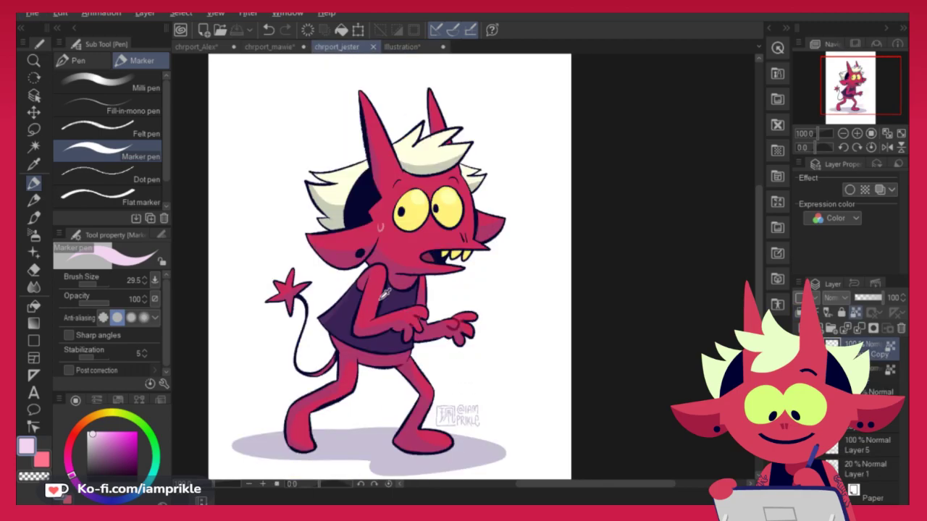
alt+click(338, 307)
key(ctrl+Tab)
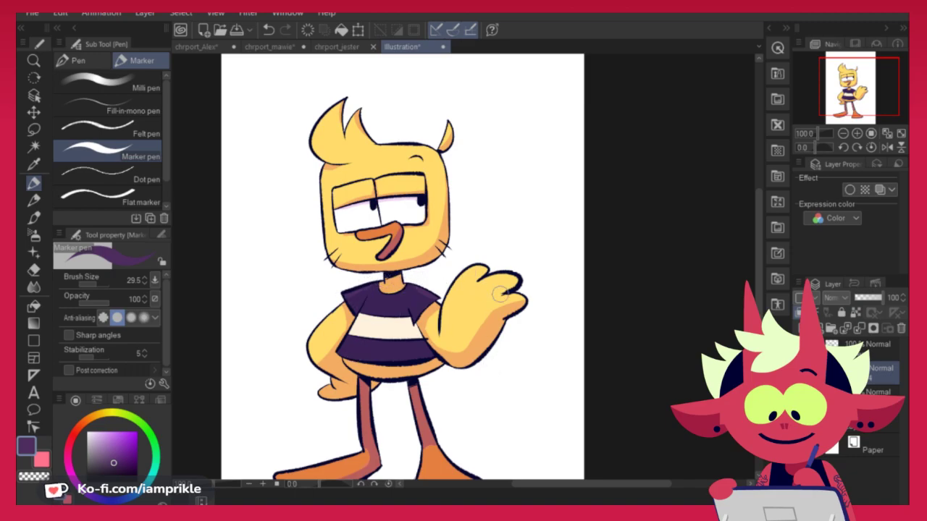
mouse_move(624, 434)
mouse_down()
mouse_move(653, 381)
mouse_move(633, 401)
mouse_up()
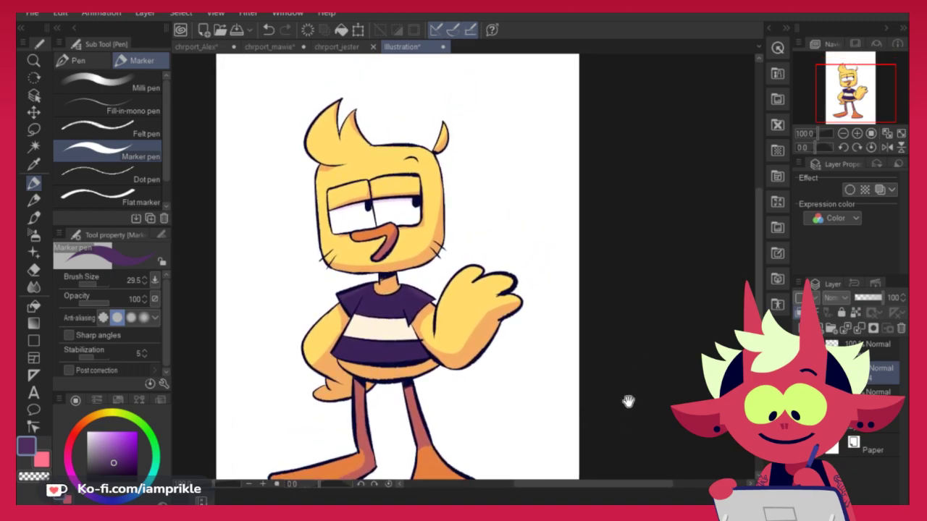
Paint white over the cream shirt stripe and touch up its lower edge with the shirt's dark purple
alt+click(523, 307)
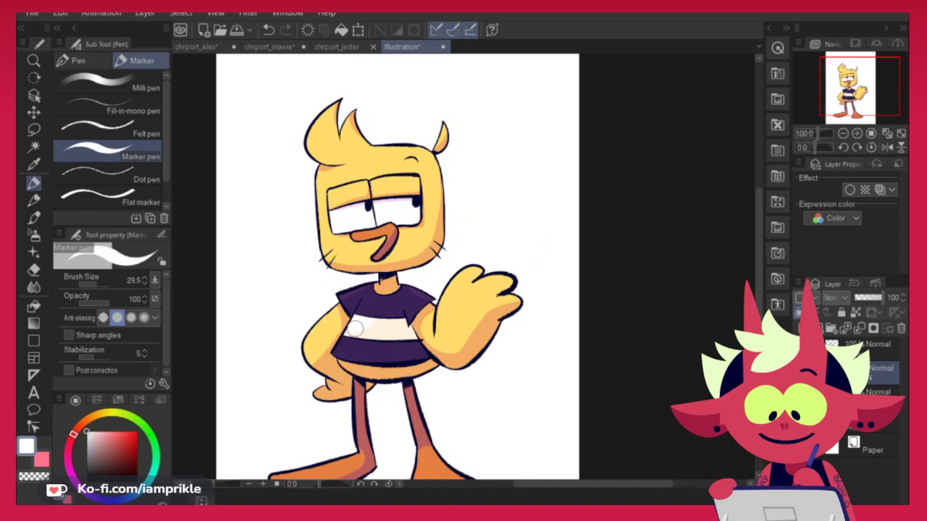
alt+click(387, 352)
drag(344, 340, 358, 344)
alt+click(365, 334)
alt+click(355, 341)
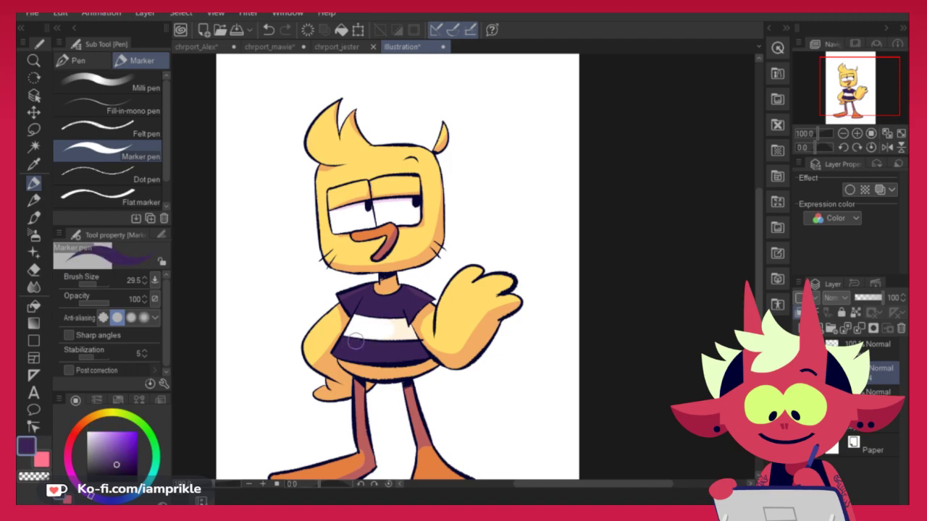
alt+click(390, 325)
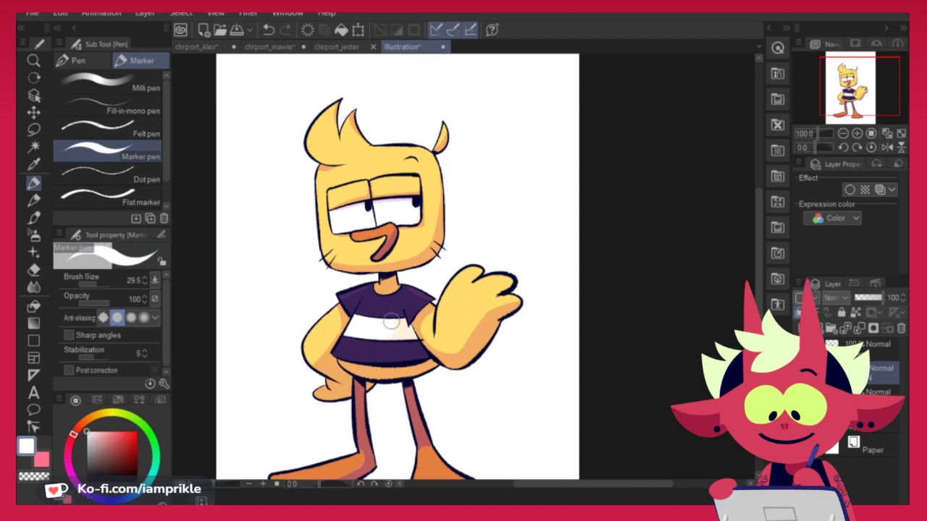
Fill the shirt stripe with the eyes' pale lavender and paint its lit area white with the Marker pen
alt+click(392, 194)
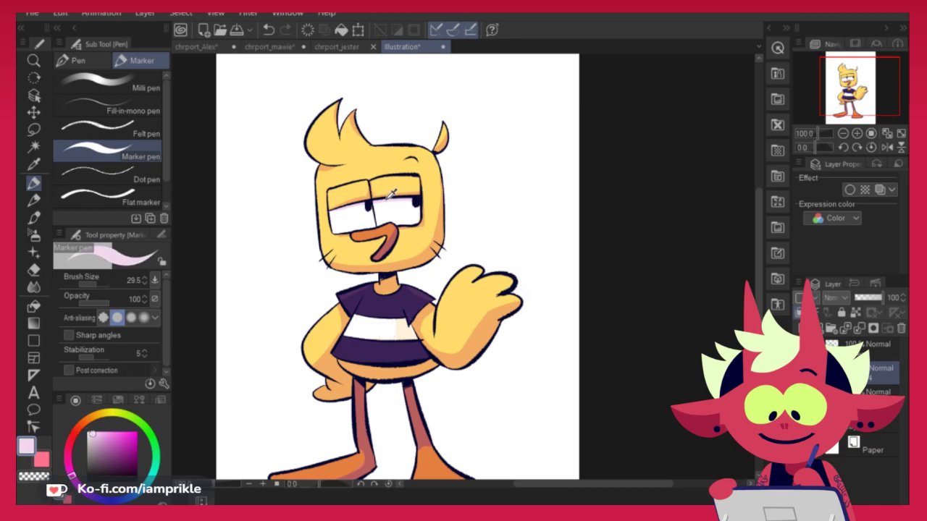
click(33, 304)
click(131, 110)
click(409, 326)
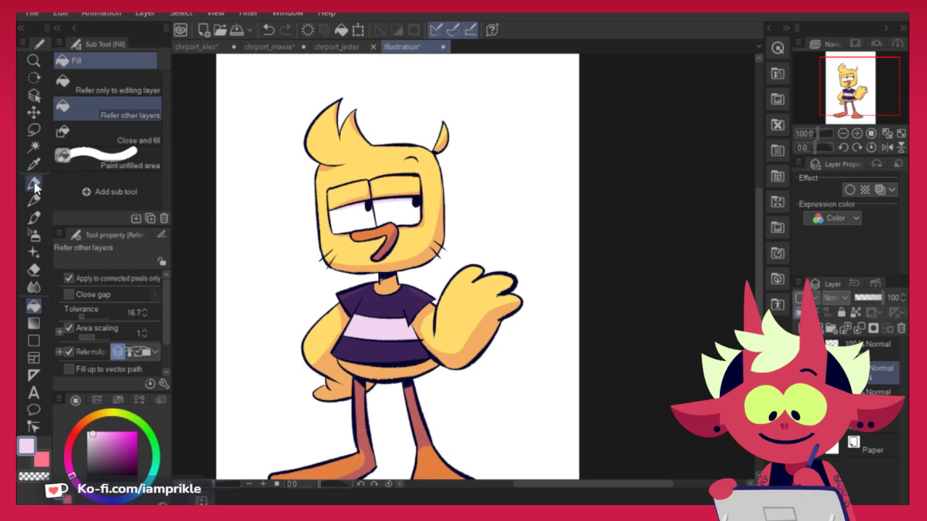
click(34, 186)
alt+click(413, 318)
mouse_move(356, 326)
mouse_down()
mouse_move(386, 325)
mouse_move(354, 327)
mouse_move(383, 332)
mouse_up()
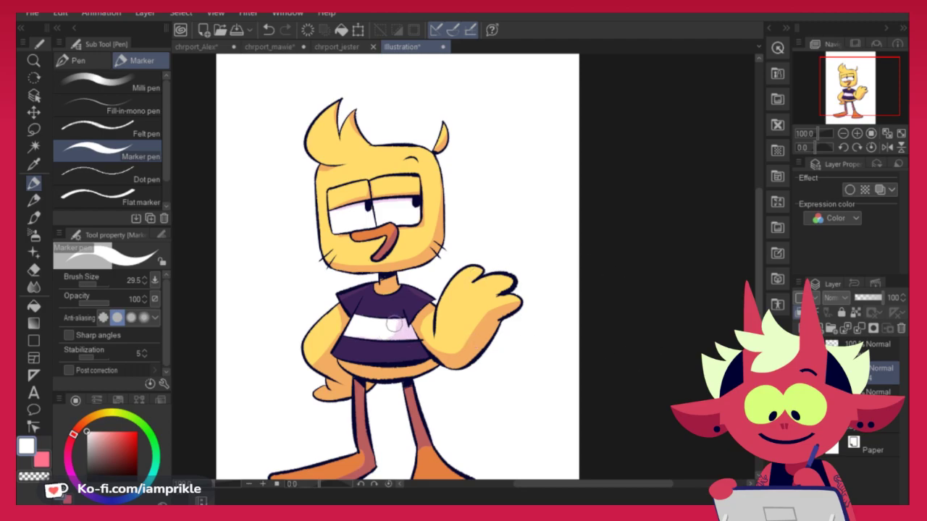
Switch to the chrport_jester drawing and add a new layer beneath the two uppermost layers
drag(655, 411, 681, 367)
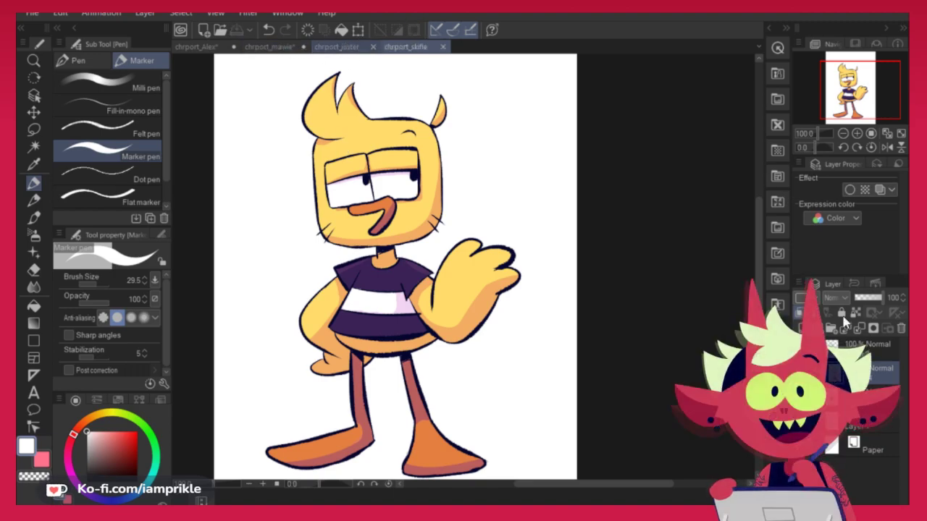
click(336, 47)
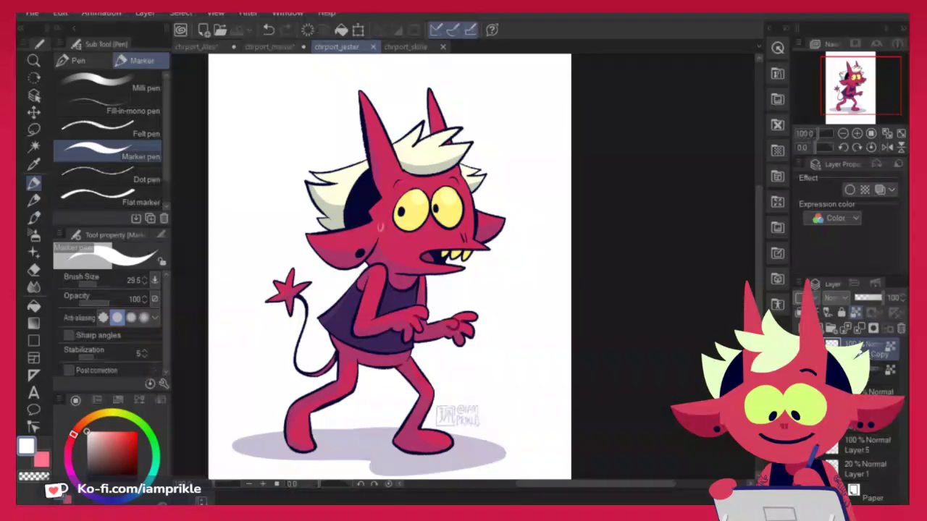
click(881, 392)
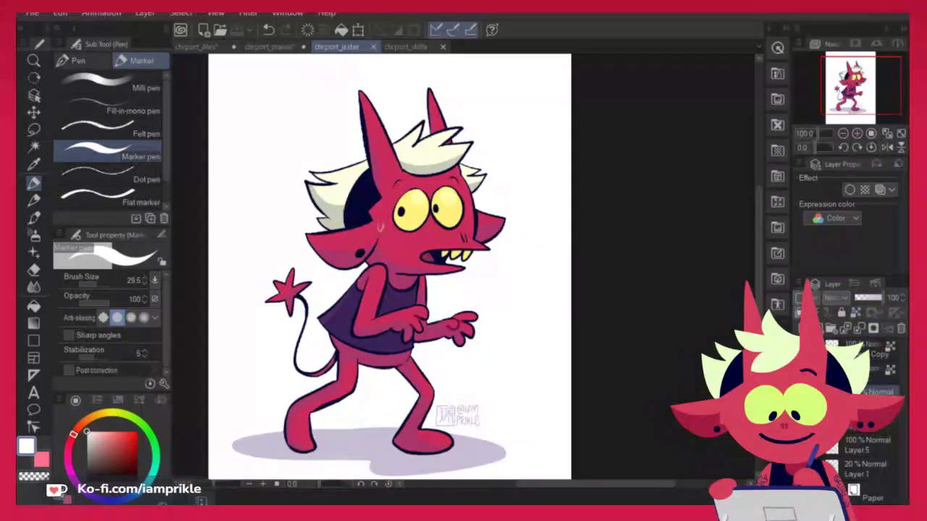
click(803, 328)
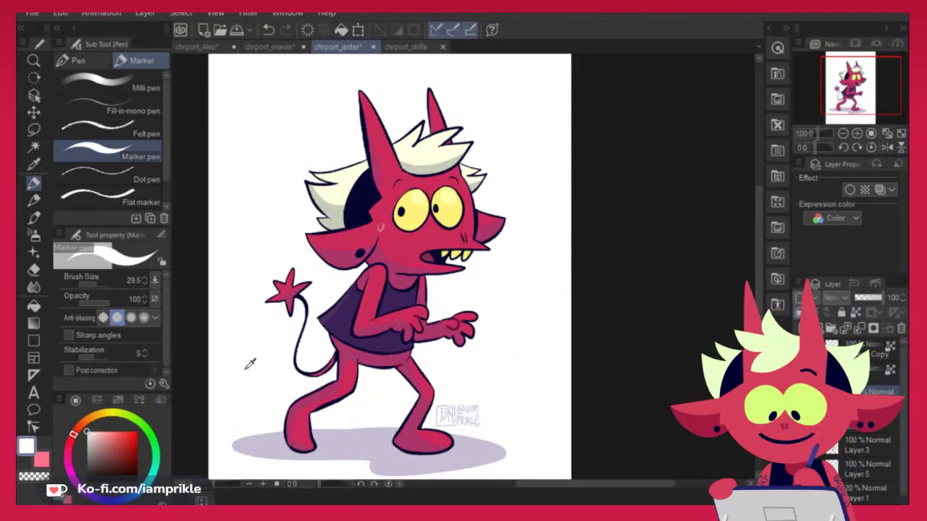
Paint white marker rim highlights along the demon's horns, ears, shoulder and hands, undoing unsatisfactory hand strokes
drag(358, 88, 389, 139)
drag(428, 86, 449, 125)
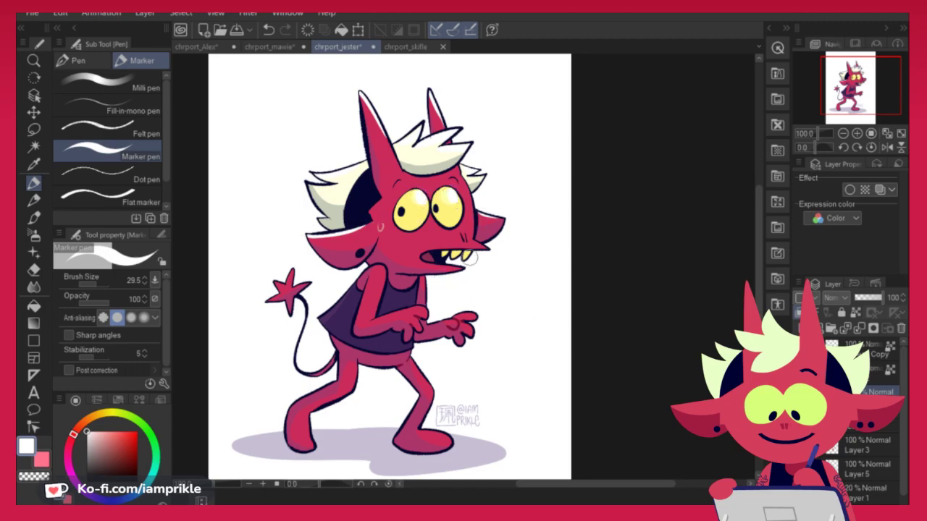
drag(456, 314, 479, 318)
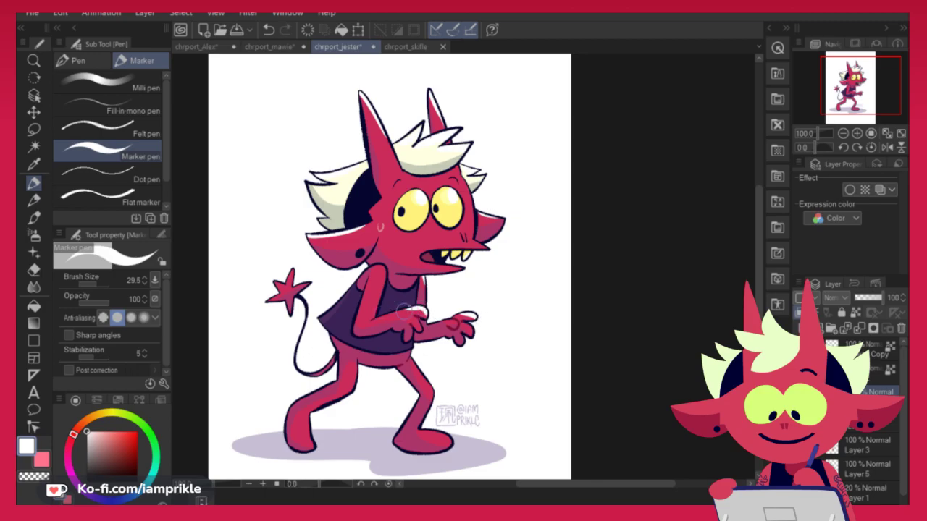
key(ctrl+z)
drag(429, 314, 400, 315)
key(ctrl+z)
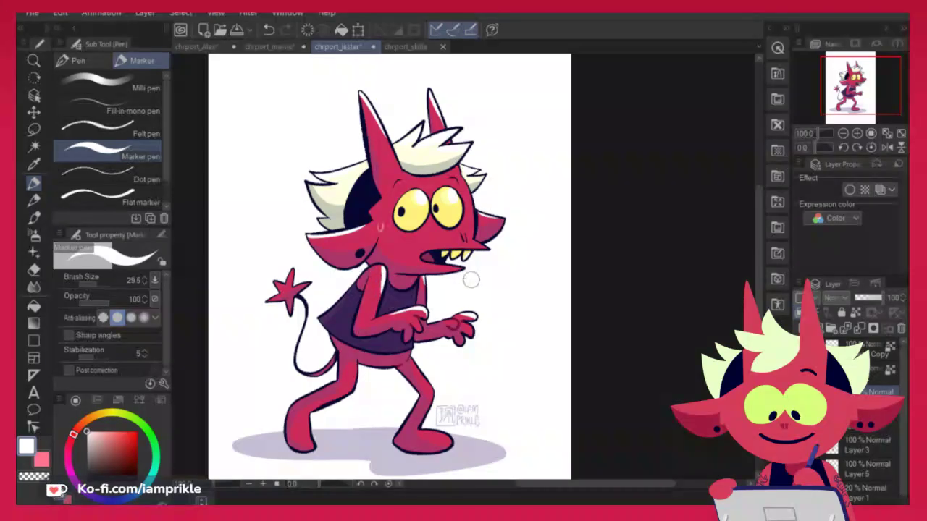
Trim the shoulder highlight with transparent colour and add white highlights to the demon's legs, tail and snout
key(c)
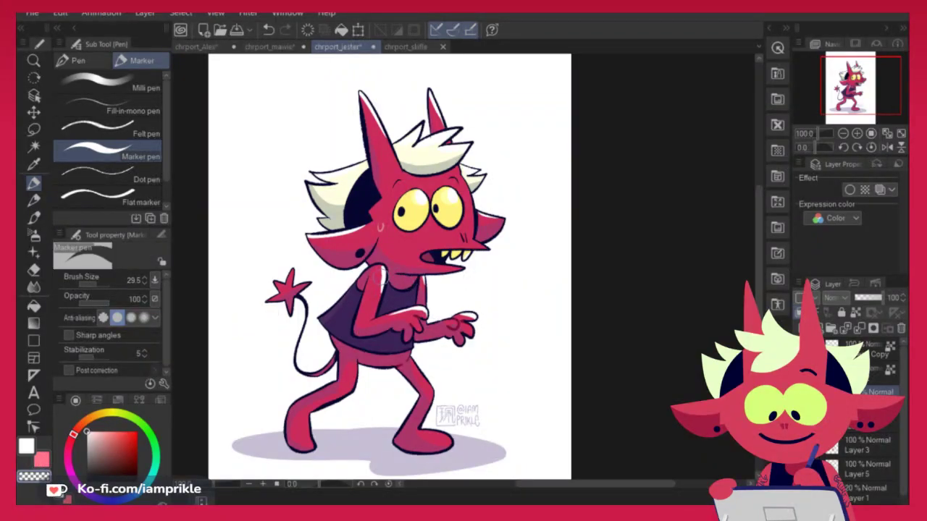
key(c)
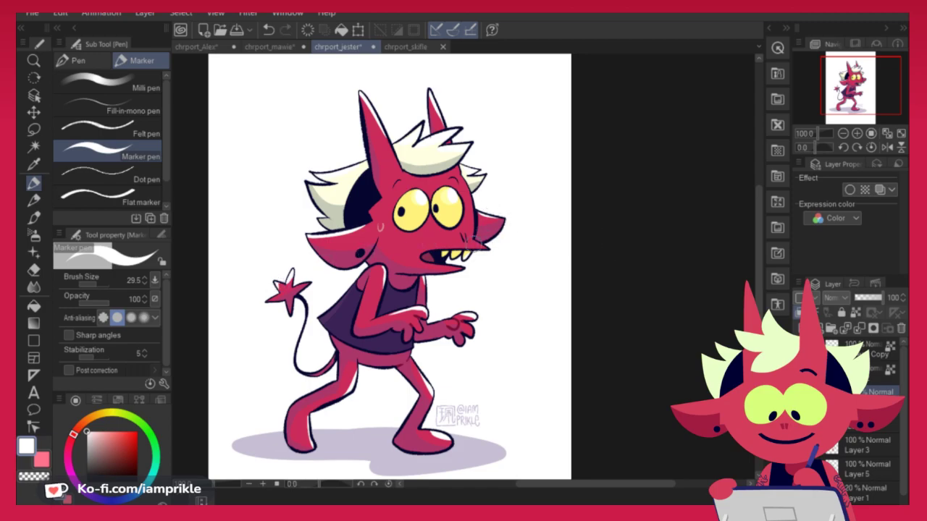
drag(490, 254, 495, 252)
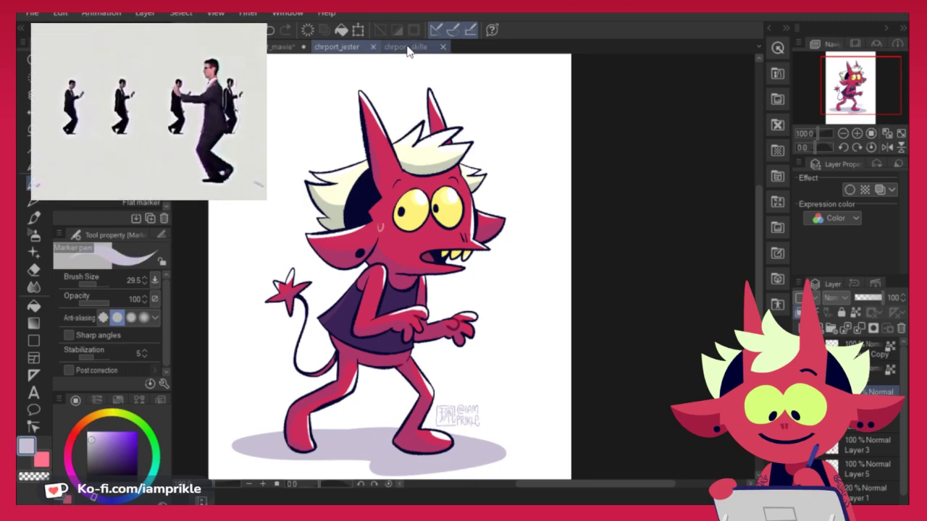
Switch to the chrport_skifle drawing and add a highlight layer plus another new layer directly above Layer 1
click(407, 48)
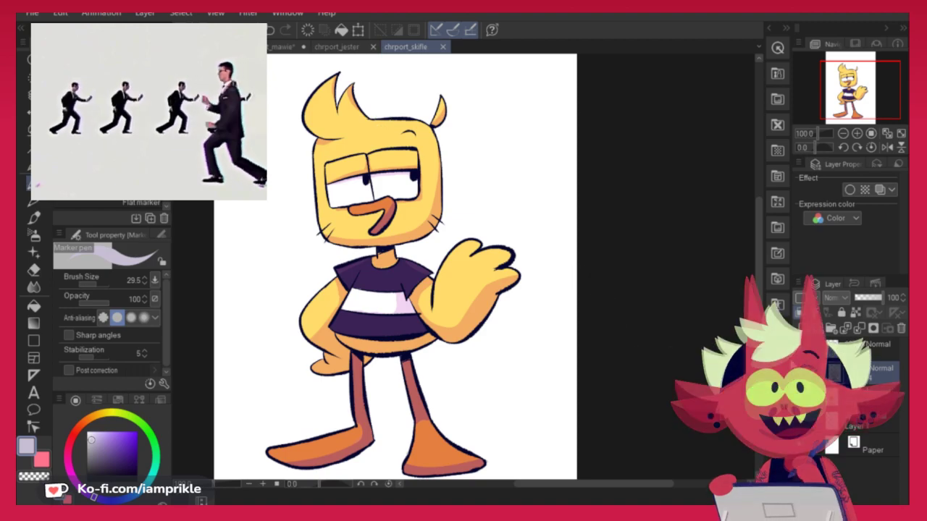
click(803, 329)
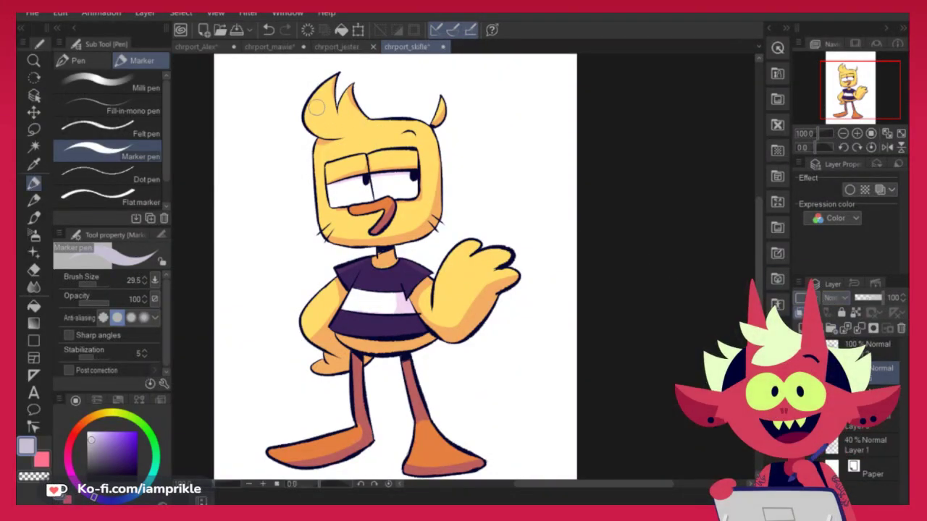
click(869, 437)
key(ctrl+shift+n)
Outline a light purple ground shadow around the duck's feet with the Marker pen, redrawing the first attempt
drag(568, 434, 650, 344)
mouse_move(490, 342)
mouse_down()
mouse_move(436, 377)
mouse_move(558, 364)
mouse_up()
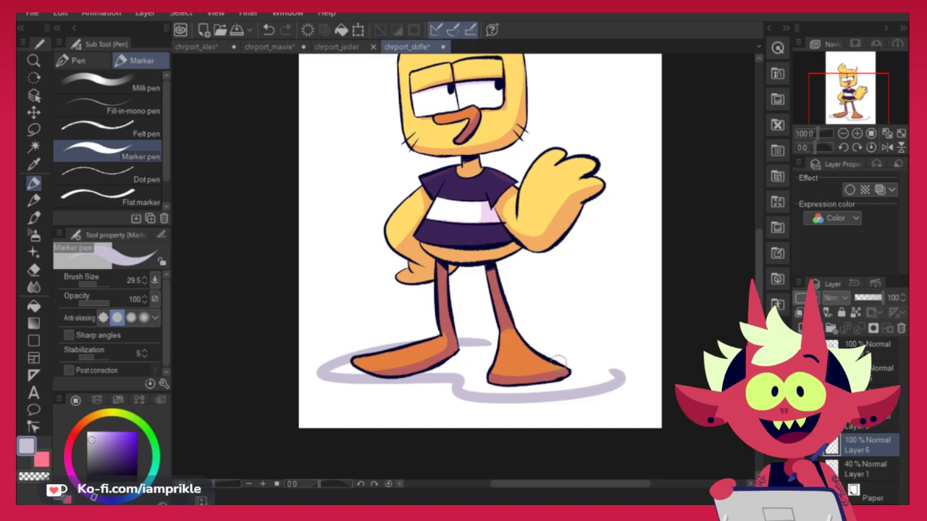
key(ctrl+z)
mouse_move(480, 348)
mouse_down()
mouse_move(509, 398)
mouse_move(459, 353)
mouse_up()
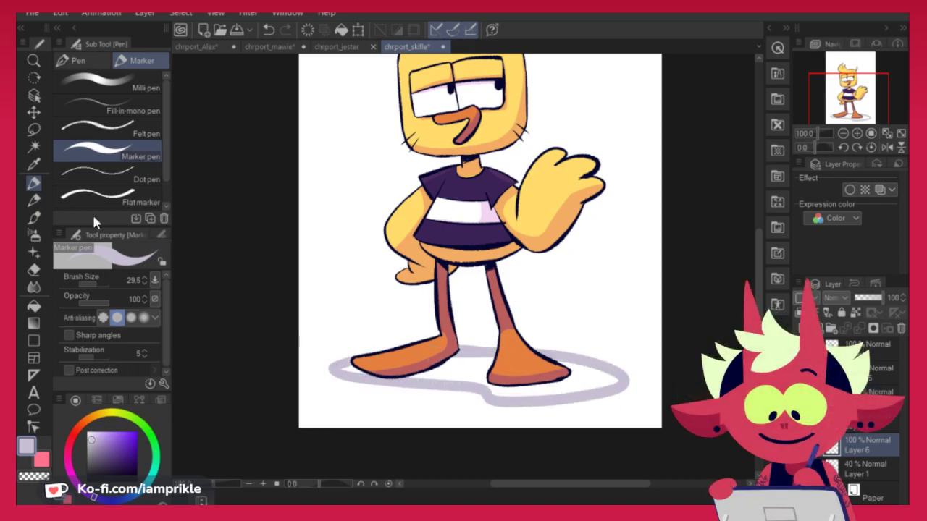
Fill the ground shadow outline using the fill that refers only to the editing layer, undoing the fill that floods the canvas
click(34, 305)
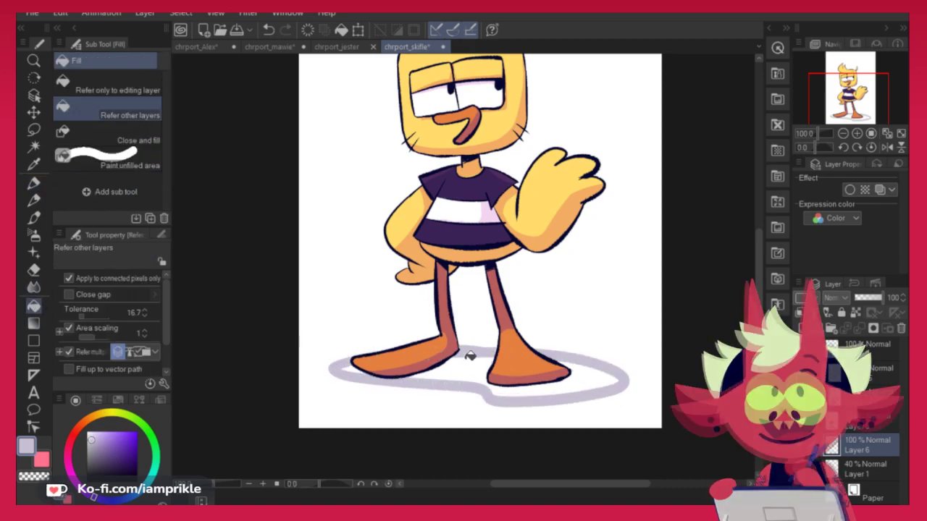
click(149, 83)
click(479, 369)
click(641, 443)
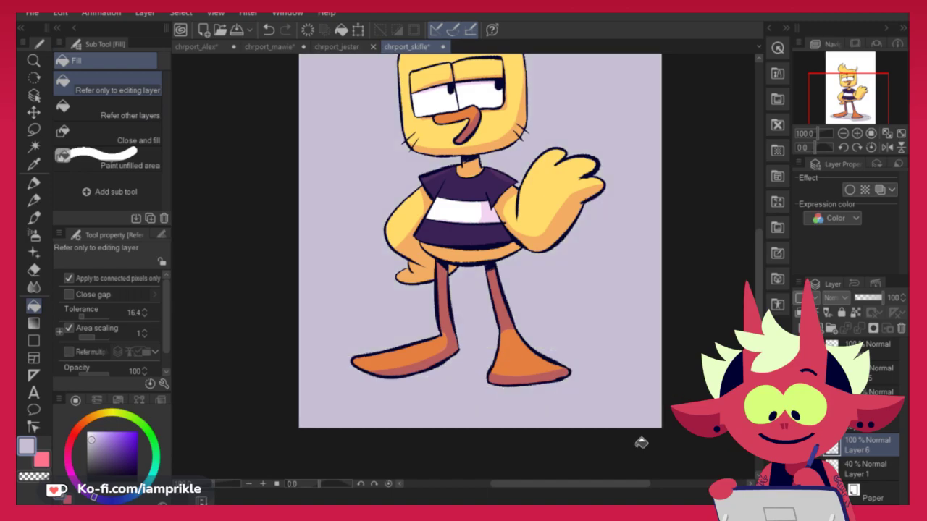
key(ctrl+z)
mouse_move(701, 357)
mouse_down()
mouse_move(645, 422)
mouse_move(658, 426)
mouse_up()
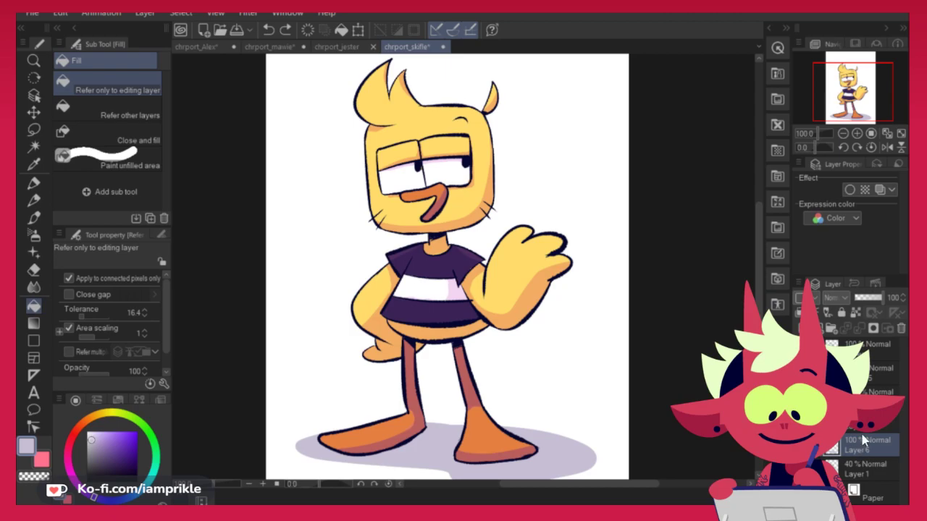
Paint white Marker pen highlights on the duck's hair tuft and the top of its head on the highlight layer
click(871, 375)
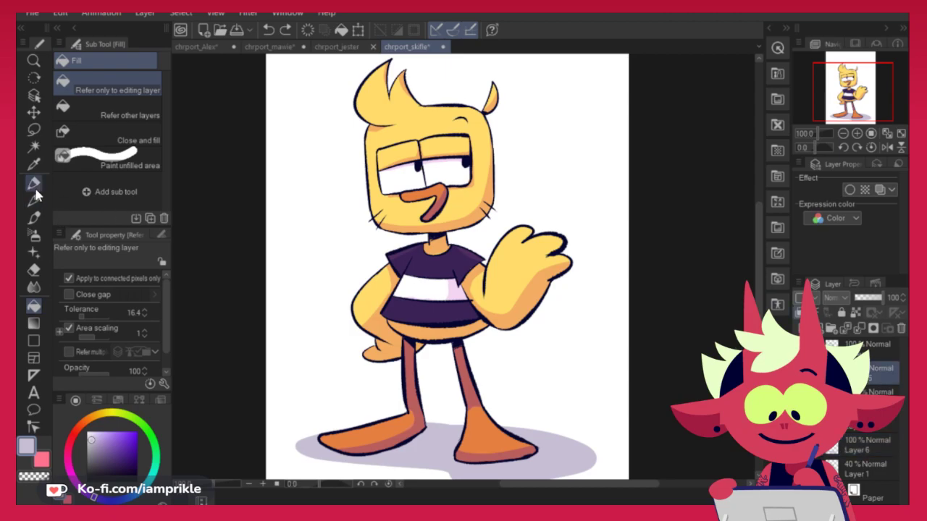
click(33, 182)
click(87, 433)
drag(373, 76, 369, 118)
key(ctrl+z)
drag(372, 75, 368, 118)
drag(429, 109, 484, 110)
Paint a white highlight down the side edge of the duck's face, redoing the stroke until it fits
drag(369, 128, 369, 194)
key(ctrl+z)
drag(367, 139, 374, 208)
key(ctrl+z)
drag(366, 140, 371, 205)
key(ctrl+z)
drag(367, 132, 372, 211)
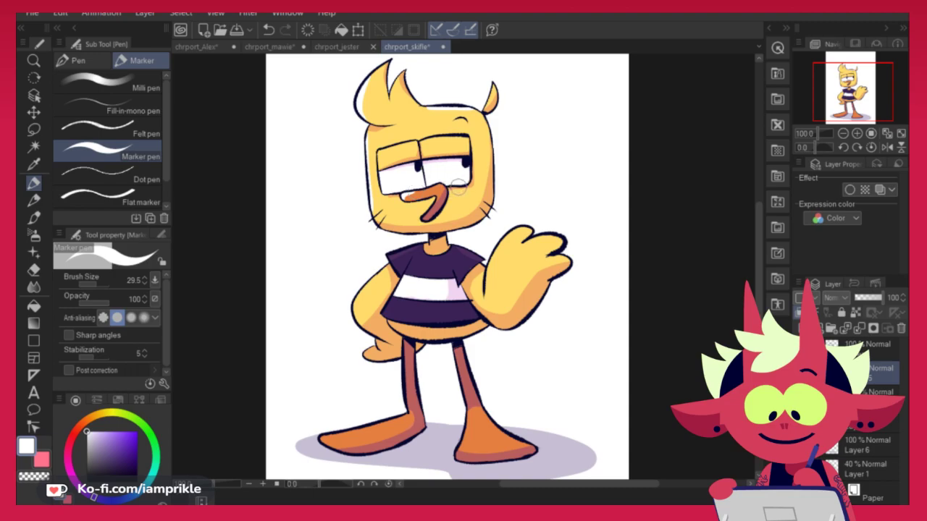
Add white highlights to the duck's arm, waving hand, feet and the edge of its shirt
drag(597, 299, 595, 279)
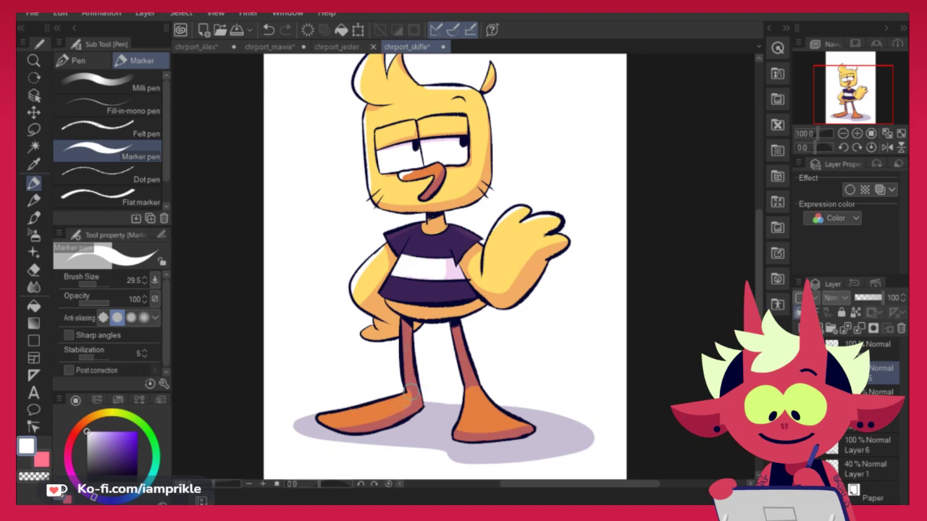
drag(316, 417, 378, 423)
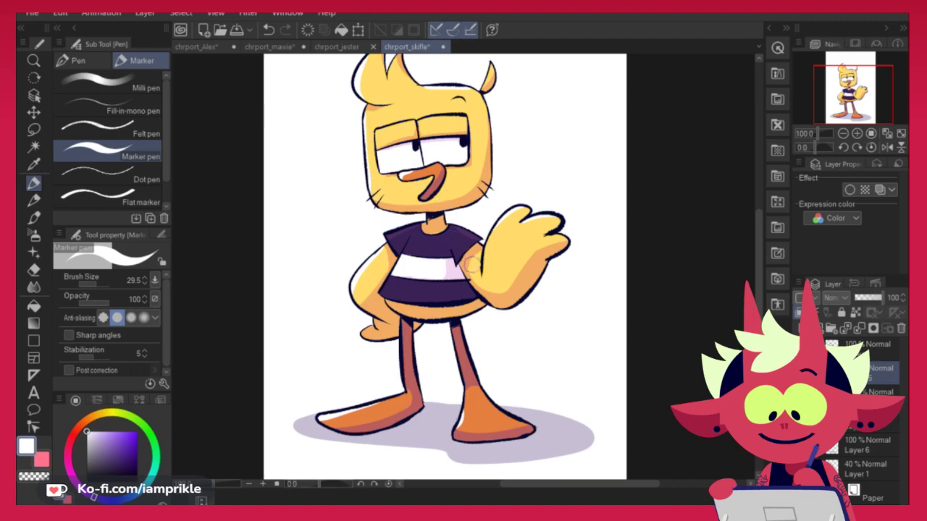
drag(396, 268, 383, 293)
Select the layer directly below the highlight layer and sample the reddish-brown of the duck's leg
click(850, 427)
click(851, 398)
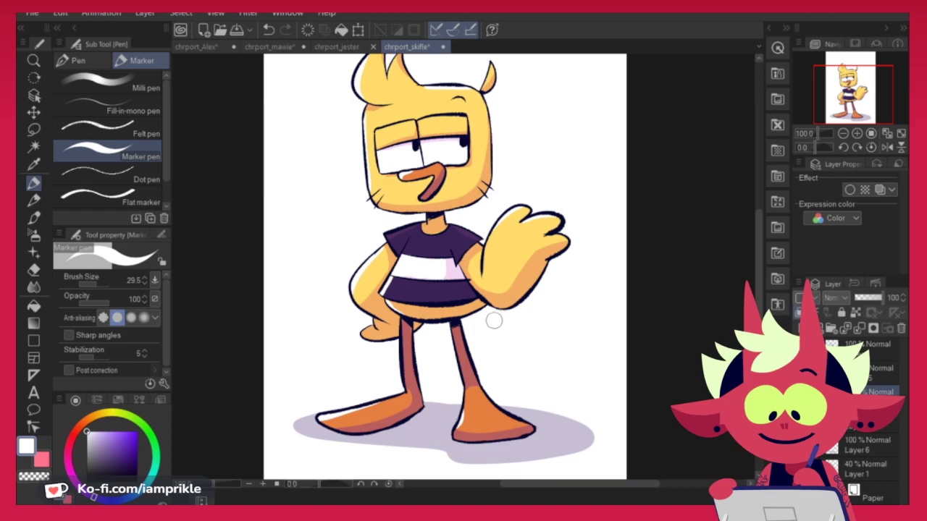
alt+click(410, 330)
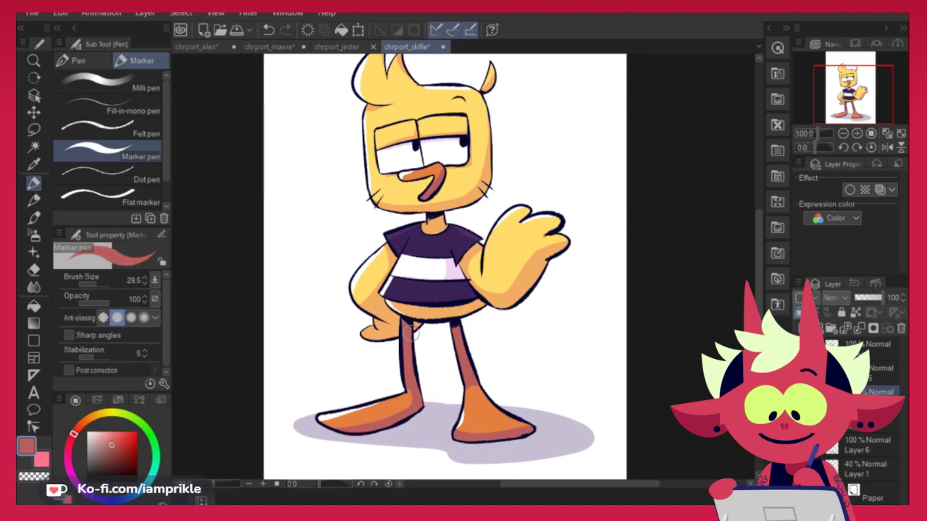
drag(691, 381, 685, 403)
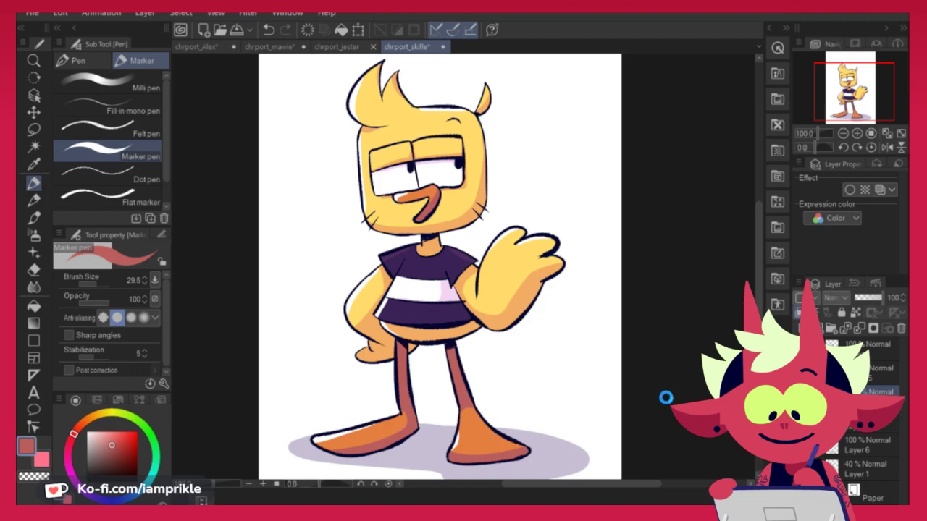
Create a new illustration canvas of 650 by 950 px at 72 dpi with white paper
click(33, 13)
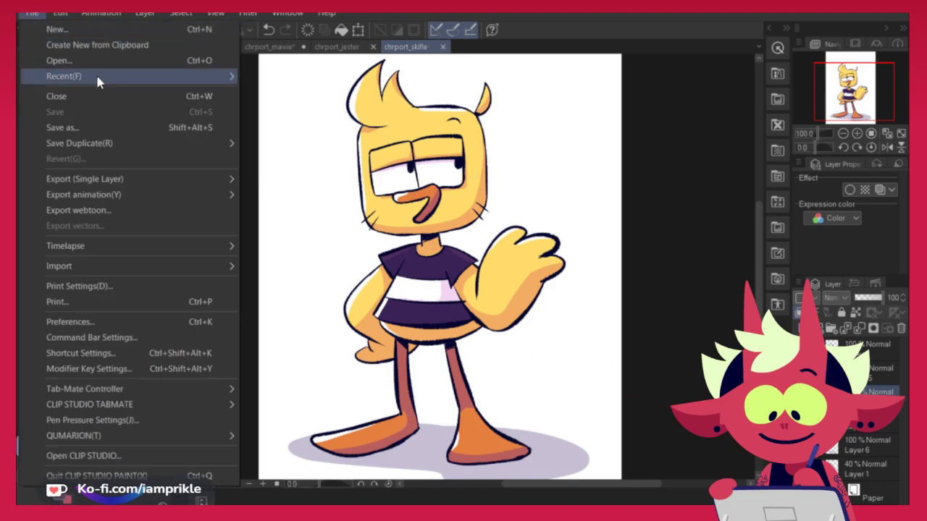
click(131, 29)
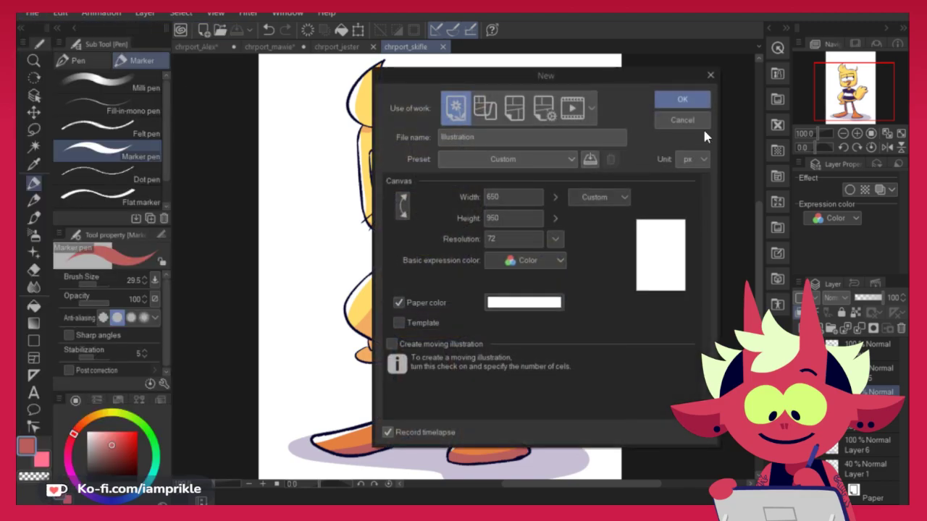
click(679, 99)
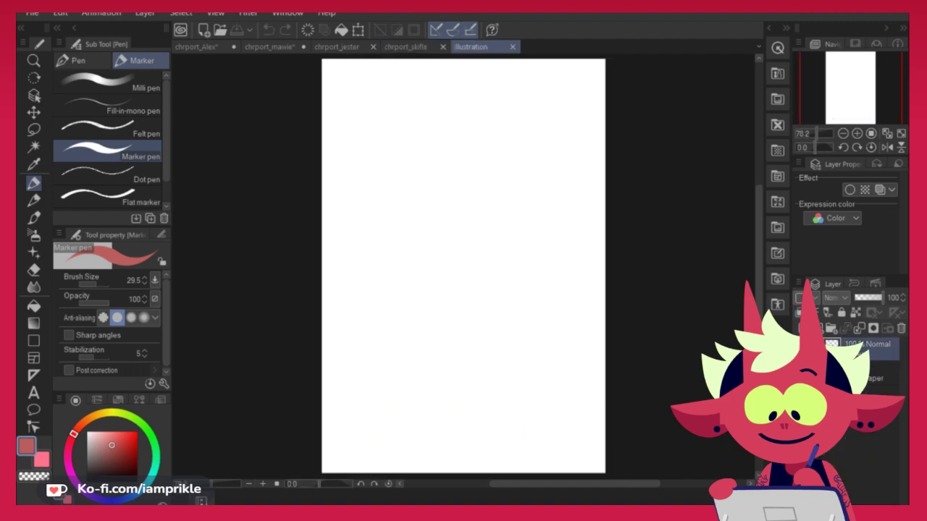
Sketch a round head on the upper canvas with the Lighter pencil in reddish-brown, redrawing the circle until it fits
click(33, 200)
mouse_move(410, 251)
mouse_down()
mouse_move(480, 210)
mouse_move(406, 260)
mouse_up()
scroll(507, 230, up, 1)
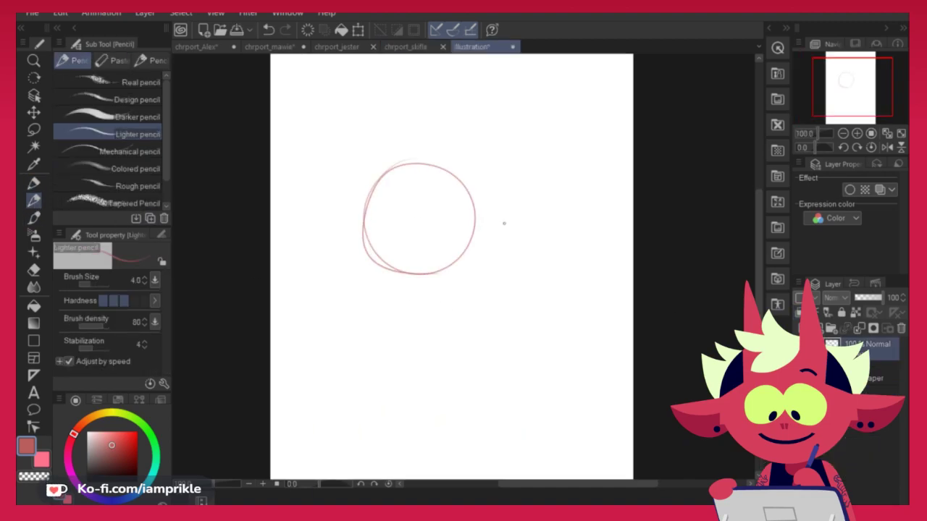
key(ctrl+z)
mouse_move(436, 163)
mouse_down()
mouse_move(480, 175)
mouse_move(460, 260)
mouse_up()
key(ctrl+z)
mouse_move(395, 165)
mouse_down()
mouse_move(408, 155)
mouse_move(462, 250)
mouse_move(432, 149)
mouse_move(437, 257)
mouse_up()
key(ctrl+z)
Sketch the pointed snout and the curved jaw and cheek around the lower part of the head
drag(378, 222, 348, 231)
mouse_move(348, 233)
mouse_down()
mouse_move(414, 275)
mouse_move(445, 261)
mouse_up()
key(ctrl+z)
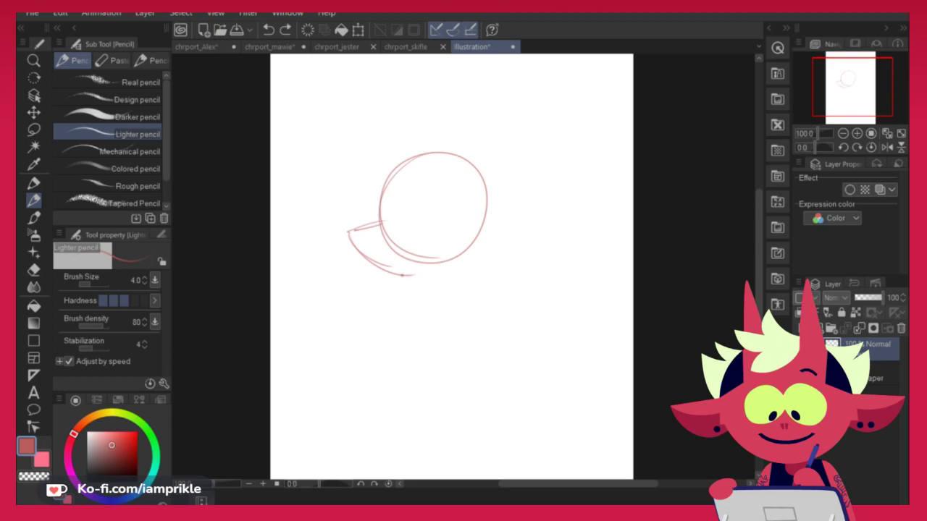
drag(481, 236, 439, 273)
drag(489, 206, 431, 274)
Sketch two long rounded ears on top of the head, redoing the second one
mouse_move(431, 155)
mouse_down()
mouse_move(471, 99)
mouse_move(460, 160)
mouse_move(478, 114)
mouse_up()
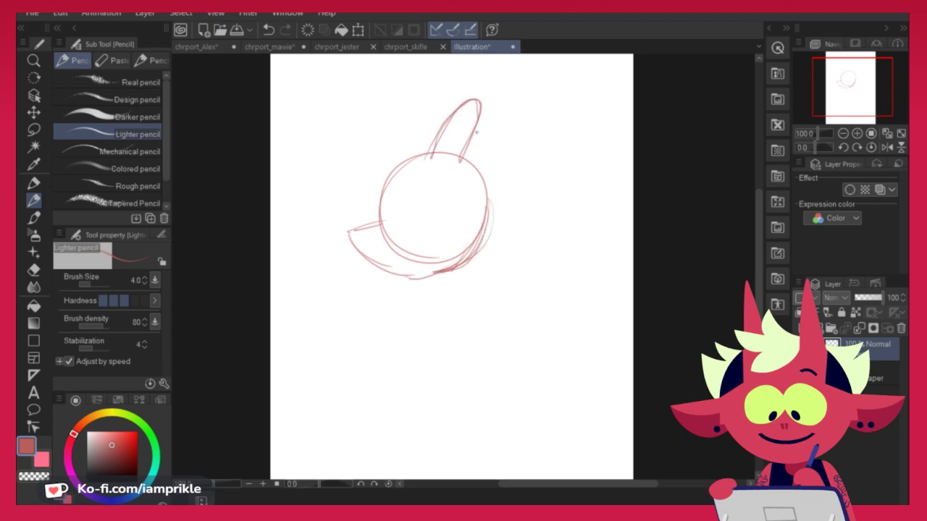
drag(462, 165, 487, 197)
key(ctrl+z)
drag(484, 148, 486, 197)
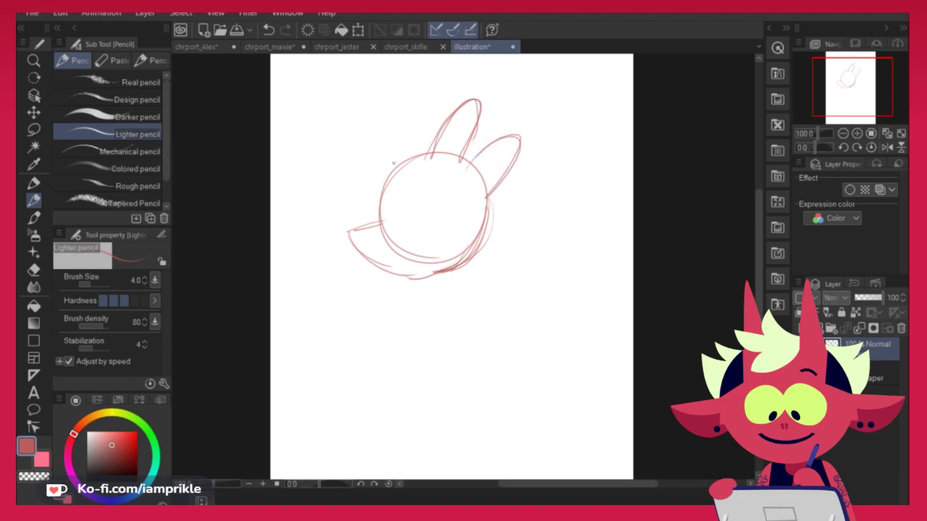
drag(426, 204, 398, 169)
key(ctrl+z)
drag(474, 222, 367, 108)
drag(367, 92, 439, 200)
drag(372, 110, 459, 213)
mouse_move(369, 94)
mouse_down()
mouse_move(408, 168)
mouse_move(485, 219)
mouse_up()
drag(392, 158, 486, 218)
key(ctrl+z)
key(ctrl+z)
key(ctrl+z)
key(ctrl+z)
key(ctrl+z)
key(ctrl+z)
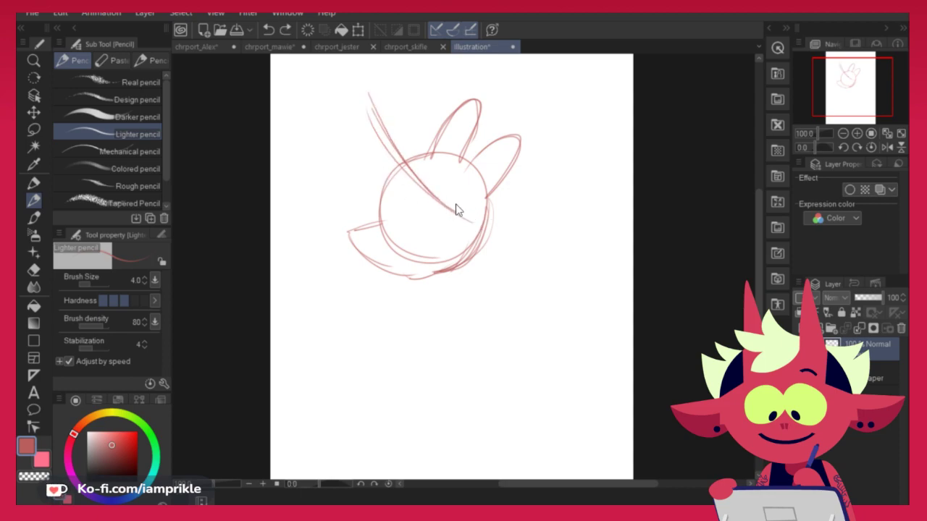
Sketch a long pointed cap brim curving across the forehead with a round emblem above it, redoing earlier strokes
drag(392, 177, 482, 217)
mouse_move(385, 173)
mouse_down()
mouse_move(473, 213)
mouse_move(445, 212)
mouse_move(467, 214)
mouse_move(397, 172)
mouse_move(362, 114)
mouse_move(416, 188)
mouse_move(394, 165)
mouse_up()
key(ctrl+z)
key(ctrl+z)
key(ctrl+z)
key(ctrl+z)
key(ctrl+z)
mouse_move(373, 135)
mouse_down()
mouse_move(435, 201)
mouse_move(445, 190)
mouse_up()
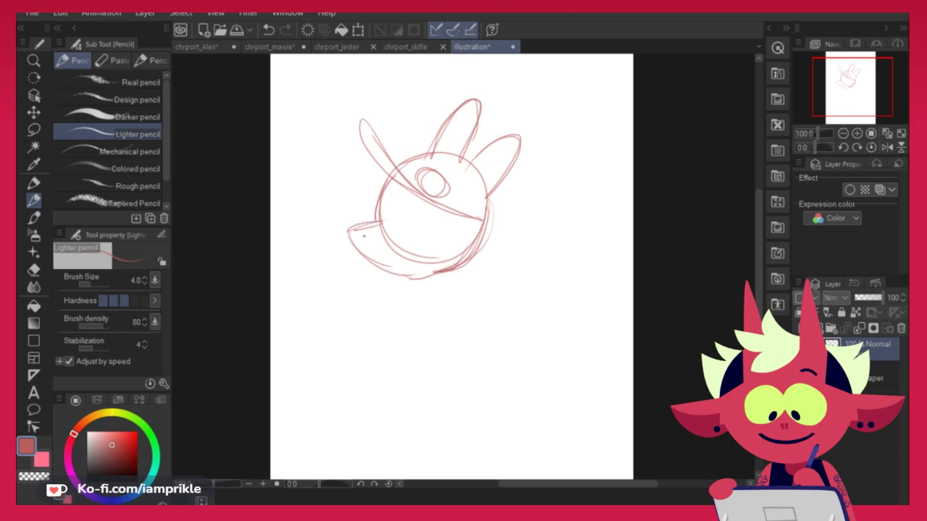
Sketch the character's two round eyes with pupils, the nose at the snout's tip and the curved mouth
mouse_move(411, 194)
mouse_down()
mouse_move(428, 205)
mouse_move(420, 240)
mouse_move(432, 206)
mouse_up()
key(ctrl+z)
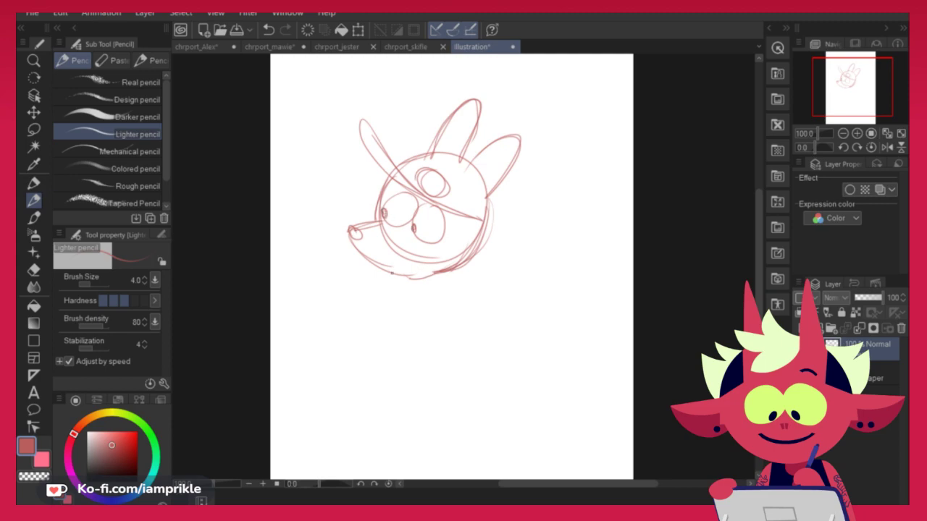
key(ctrl+z)
mouse_move(386, 270)
mouse_down()
mouse_move(425, 253)
mouse_move(407, 276)
mouse_up()
drag(386, 270, 398, 274)
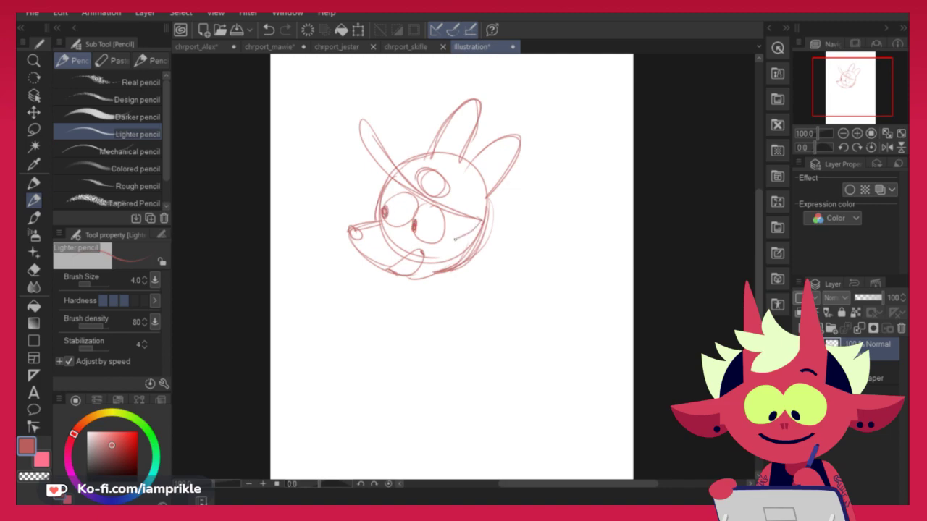
Sketch jagged fur tufts on the rear cheek and darken the back edge of the jaw, redoing strokes
mouse_move(489, 216)
mouse_down()
mouse_move(460, 264)
mouse_move(486, 233)
mouse_up()
key(ctrl+z)
drag(487, 196, 489, 231)
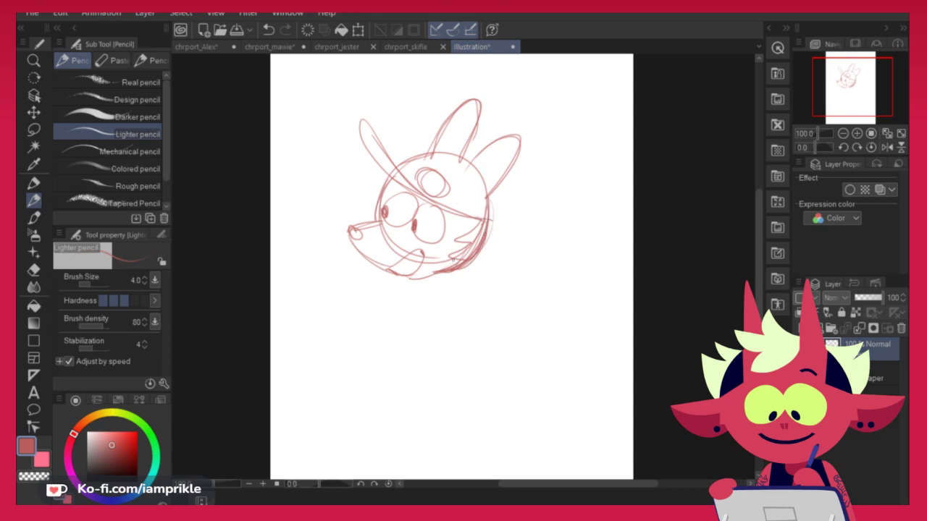
key(ctrl+z)
mouse_move(470, 268)
mouse_down()
mouse_move(412, 278)
mouse_move(478, 266)
mouse_up()
Sketch the torso below the head with two sides flaring outward and a rounded belly line
drag(540, 338, 555, 288)
drag(429, 231, 405, 298)
drag(426, 228, 402, 303)
drag(475, 231, 498, 304)
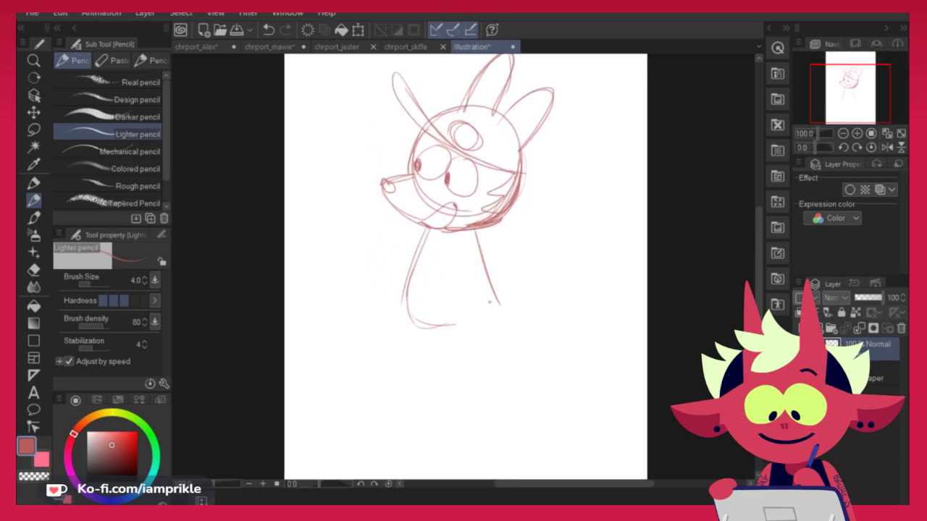
Try a long curved outer line for the front leg, running down from the torso's side
drag(409, 282, 403, 357)
key(ctrl+z)
drag(409, 291, 405, 364)
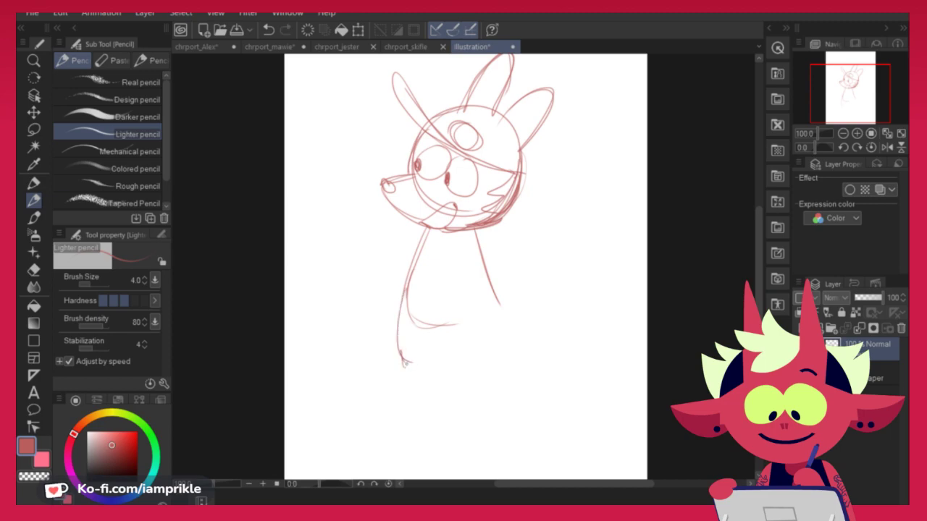
key(ctrl+z)
key(ctrl+z)
Sketch the inner leg line and the slanted foot lines below the torso, undoing and redoing the strokes
mouse_move(407, 286)
mouse_down()
mouse_move(400, 346)
mouse_move(453, 353)
mouse_move(404, 371)
mouse_move(416, 354)
mouse_move(357, 396)
mouse_move(456, 354)
mouse_up()
key(ctrl+z)
drag(375, 400, 456, 355)
mouse_move(415, 358)
mouse_down()
mouse_move(420, 370)
mouse_move(374, 397)
mouse_move(458, 356)
mouse_move(464, 327)
mouse_move(473, 325)
mouse_up()
key(ctrl+z)
key(ctrl+z)
key(ctrl+z)
key(ctrl+z)
key(ctrl+z)
drag(371, 372, 454, 357)
key(ctrl+z)
key(ctrl+z)
key(ctrl+z)
Try several slanted lines for the front arm, running from the neck down and outward
mouse_move(424, 228)
mouse_down()
mouse_move(377, 285)
mouse_move(371, 280)
mouse_up()
key(ctrl+z)
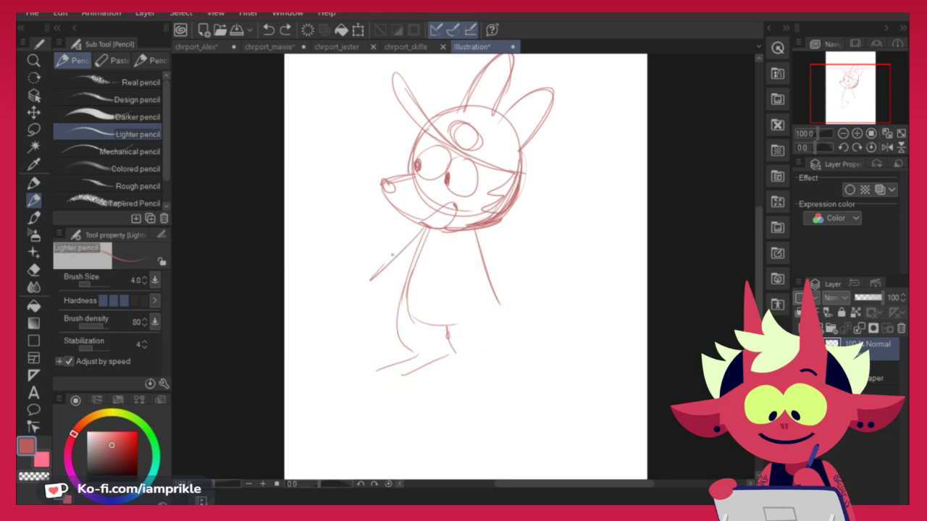
key(ctrl+z)
drag(417, 230, 355, 262)
drag(424, 238, 364, 272)
key(ctrl+z)
key(ctrl+z)
drag(418, 228, 358, 267)
key(ctrl+z)
mouse_move(422, 228)
mouse_down()
mouse_move(368, 283)
mouse_move(374, 291)
mouse_up()
key(ctrl+z)
key(ctrl+z)
Sketch the front arm as two straight slanted lines running down and outward from the shoulder
drag(420, 231, 374, 279)
drag(397, 248, 371, 282)
mouse_move(428, 234)
mouse_down()
mouse_move(378, 294)
mouse_move(397, 264)
mouse_up()
mouse_move(372, 281)
mouse_down()
mouse_move(353, 281)
mouse_move(324, 348)
mouse_move(351, 288)
mouse_move(396, 319)
mouse_up()
key(ctrl+z)
Sketch the other arm bent at the elbow, with the forearm raised behind the head
mouse_move(522, 267)
mouse_down()
mouse_move(490, 230)
mouse_move(527, 230)
mouse_move(519, 215)
mouse_move(526, 231)
mouse_up()
key(ctrl+z)
key(ctrl+z)
key(ctrl+z)
key(ctrl+z)
key(ctrl+z)
drag(511, 195, 524, 230)
drag(472, 244, 524, 243)
drag(474, 241, 529, 241)
mouse_move(525, 197)
mouse_down()
mouse_move(539, 246)
mouse_move(521, 233)
mouse_up()
drag(523, 194, 535, 245)
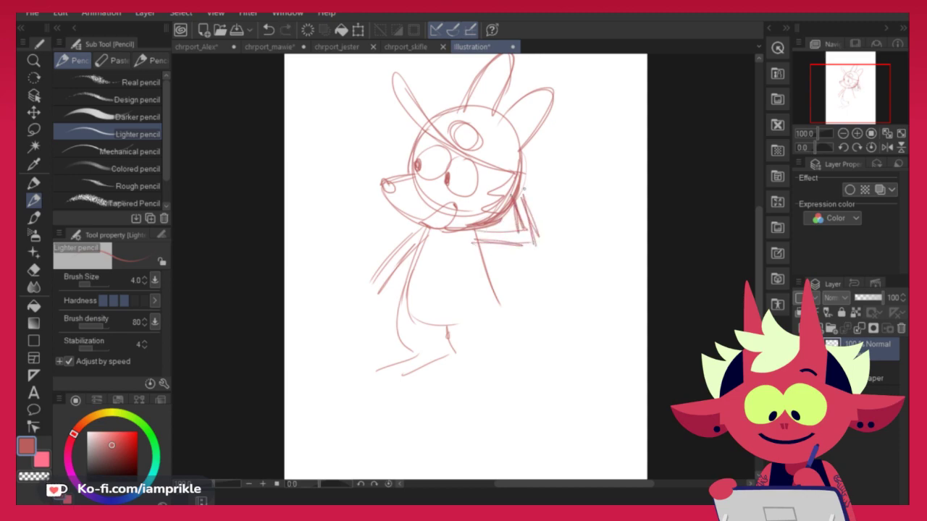
Sketch large round hands at the ends of both arms and reinforce the lowered arm's lines
mouse_move(497, 182)
mouse_down()
mouse_move(518, 206)
mouse_move(566, 183)
mouse_move(519, 137)
mouse_move(503, 194)
mouse_up()
key(ctrl+z)
drag(424, 226, 372, 285)
mouse_move(424, 239)
mouse_down()
mouse_move(378, 295)
mouse_move(339, 312)
mouse_up()
key(ctrl+z)
mouse_move(362, 277)
mouse_down()
mouse_move(339, 336)
mouse_move(394, 296)
mouse_up()
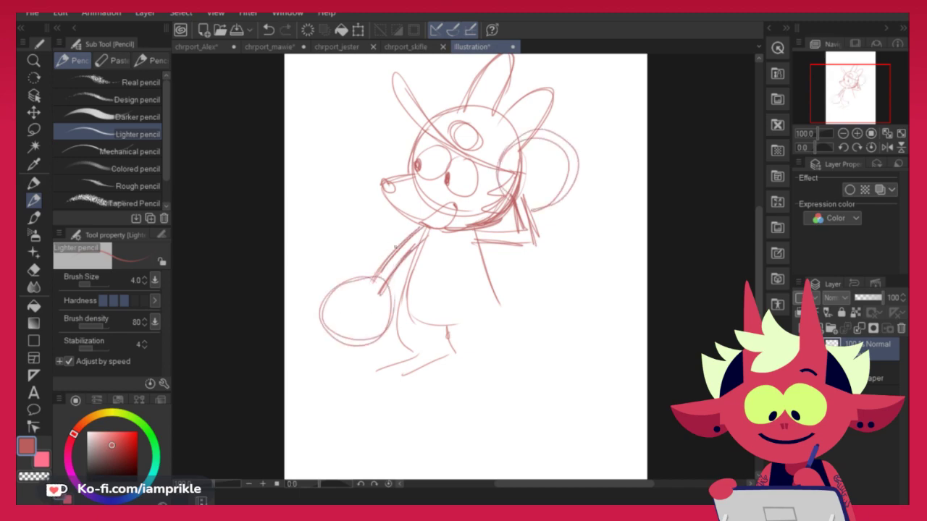
Erase the rough leg and foot lines and the rounded bottom of the torso
click(33, 270)
drag(459, 341, 380, 370)
Sketch a curved, pointed tail sweeping up and outward from the back of the hip
click(33, 202)
drag(495, 290, 549, 273)
mouse_move(482, 269)
mouse_down()
mouse_move(561, 260)
mouse_move(525, 341)
mouse_up()
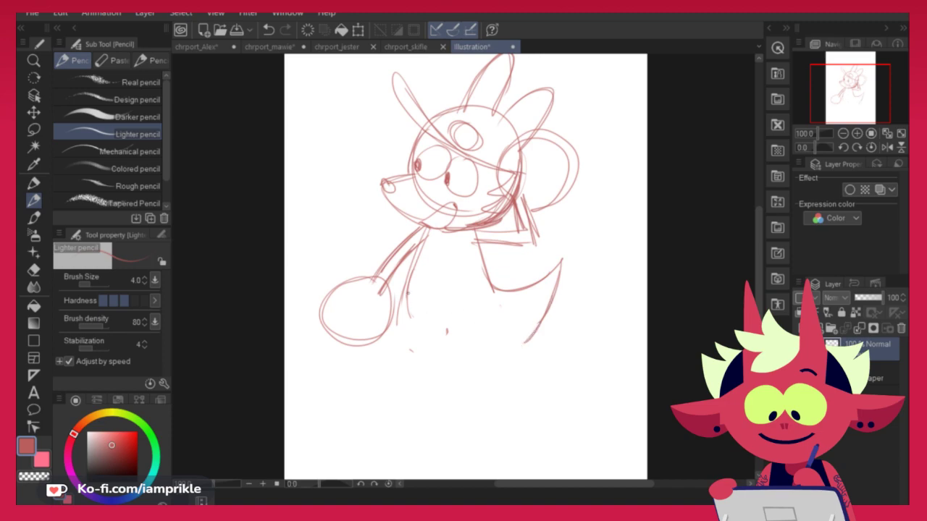
Try a front leg line with a long rounded foot and a small curve between the legs
drag(403, 313, 391, 338)
key(ctrl+z)
key(ctrl+z)
drag(398, 304, 411, 352)
key(ctrl+z)
key(ctrl+z)
mouse_move(398, 292)
mouse_down()
mouse_move(395, 346)
mouse_move(420, 341)
mouse_move(338, 377)
mouse_up()
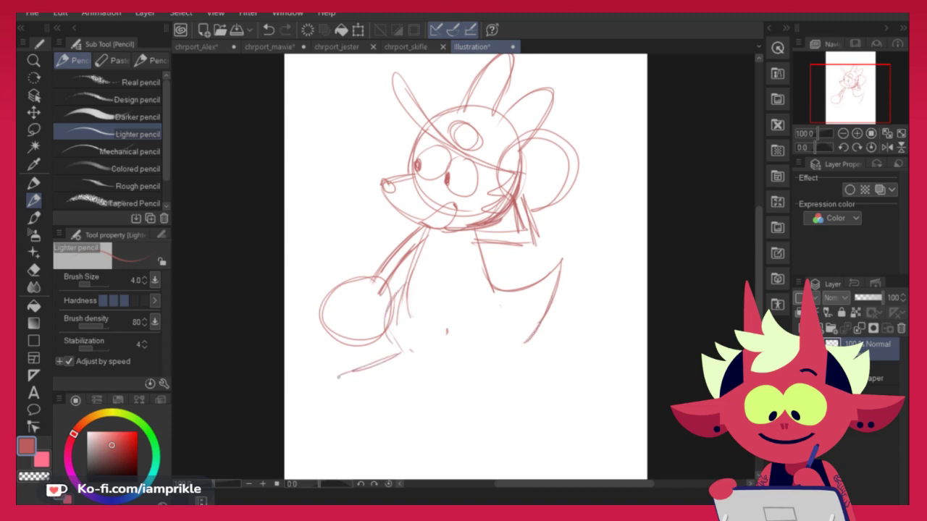
key(ctrl+z)
key(ctrl+z)
mouse_move(401, 353)
mouse_down()
mouse_move(341, 386)
mouse_move(435, 367)
mouse_move(341, 375)
mouse_move(367, 386)
mouse_move(415, 375)
mouse_move(432, 354)
mouse_move(469, 361)
mouse_up()
key(ctrl+z)
key(ctrl+z)
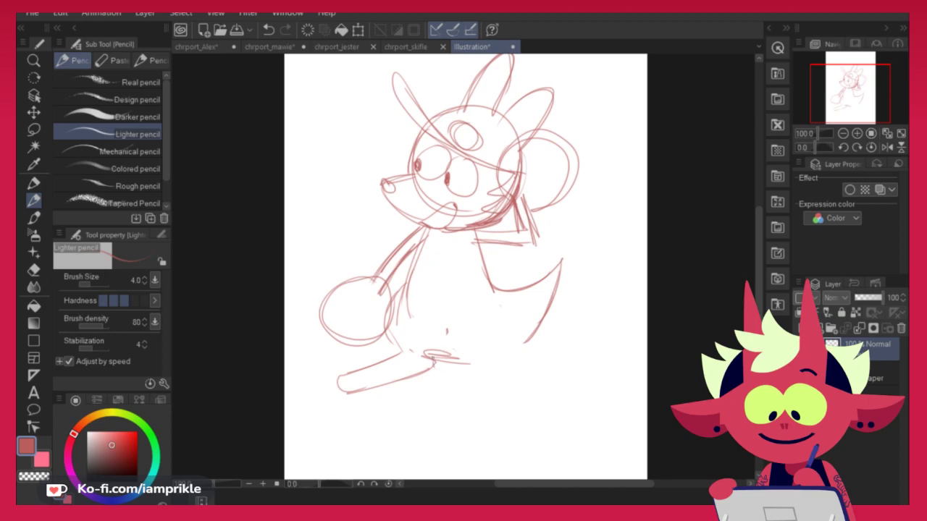
Undo the front leg, foot and inner leg strokes
key(ctrl+z)
key(ctrl+z)
key(ctrl+z)
key(ctrl+z)
key(ctrl+z)
key(ctrl+z)
key(ctrl+z)
key(ctrl+z)
key(ctrl+z)
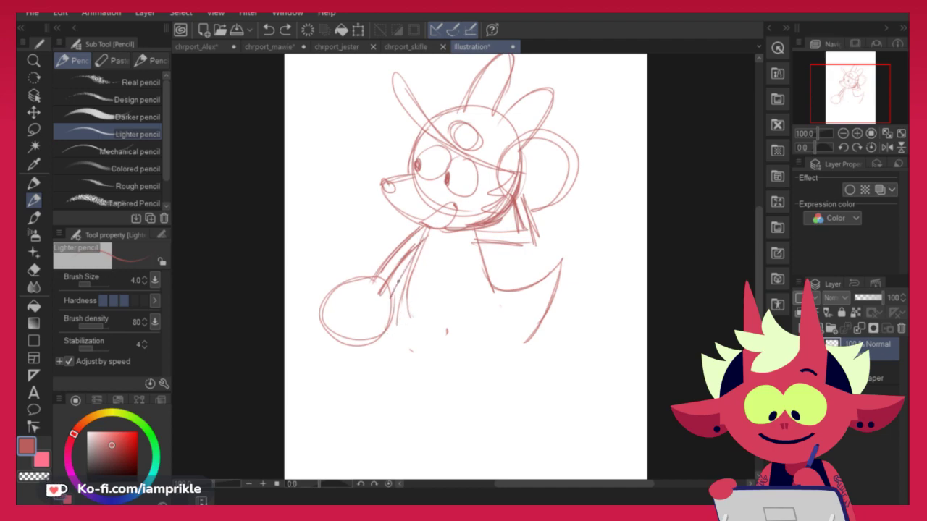
Sketch a shirt on the torso with flared sides, a curved hem and a U-shaped neckline, redoing strokes
key(ctrl+z)
key(ctrl+z)
drag(418, 246, 401, 283)
mouse_move(401, 279)
mouse_down()
mouse_move(472, 300)
mouse_move(484, 294)
mouse_up()
key(ctrl+z)
drag(419, 247, 480, 304)
drag(420, 301, 495, 296)
drag(432, 232, 465, 230)
key(ctrl+z)
key(ctrl+z)
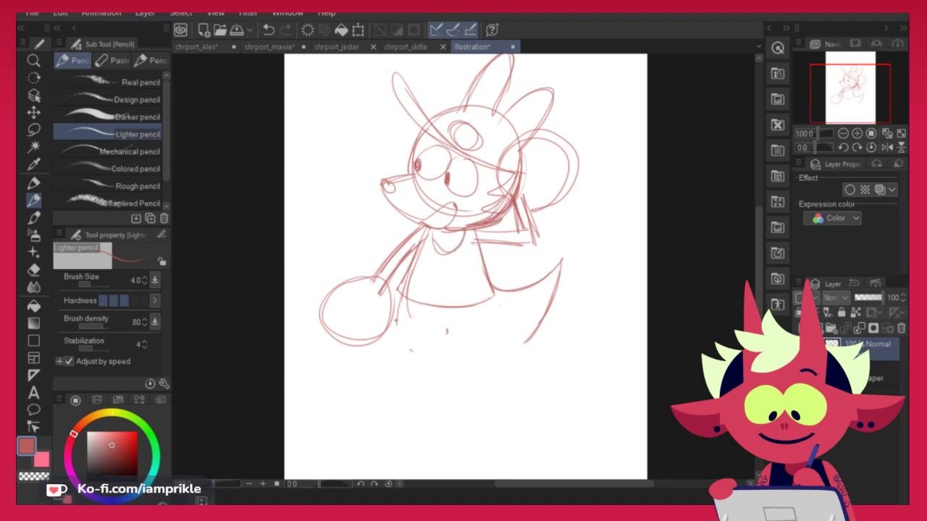
Sketch the front leg below the shirt hem with a long rounded foot pointing forward
key(ctrl+z)
mouse_move(401, 349)
mouse_down()
mouse_move(341, 371)
mouse_move(355, 362)
mouse_move(339, 386)
mouse_move(419, 367)
mouse_move(348, 377)
mouse_move(363, 364)
mouse_move(352, 369)
mouse_move(367, 387)
mouse_move(352, 388)
mouse_move(428, 367)
mouse_up()
key(ctrl+z)
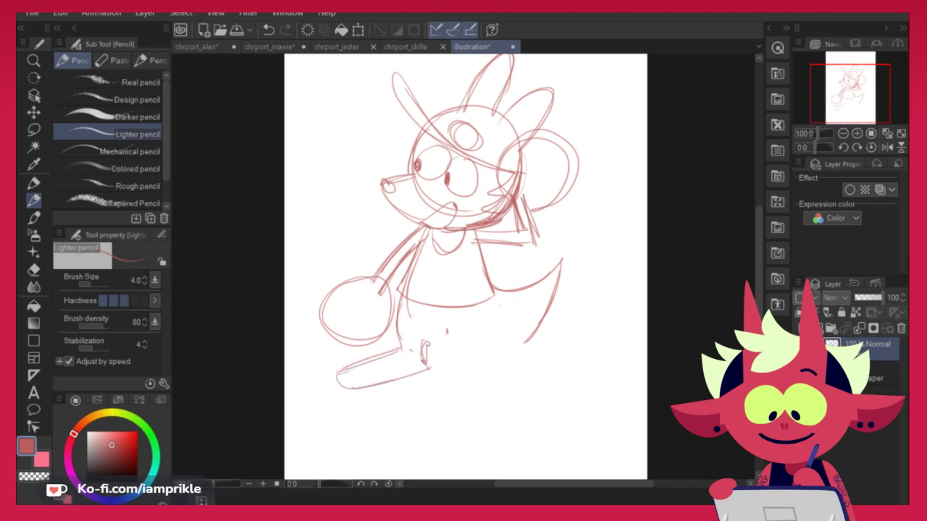
Sketch the curve between the legs and a nearly vertical outer line for the back leg, redoing strokes
drag(504, 330, 506, 368)
key(ctrl+z)
key(ctrl+z)
key(ctrl+z)
drag(499, 305, 505, 358)
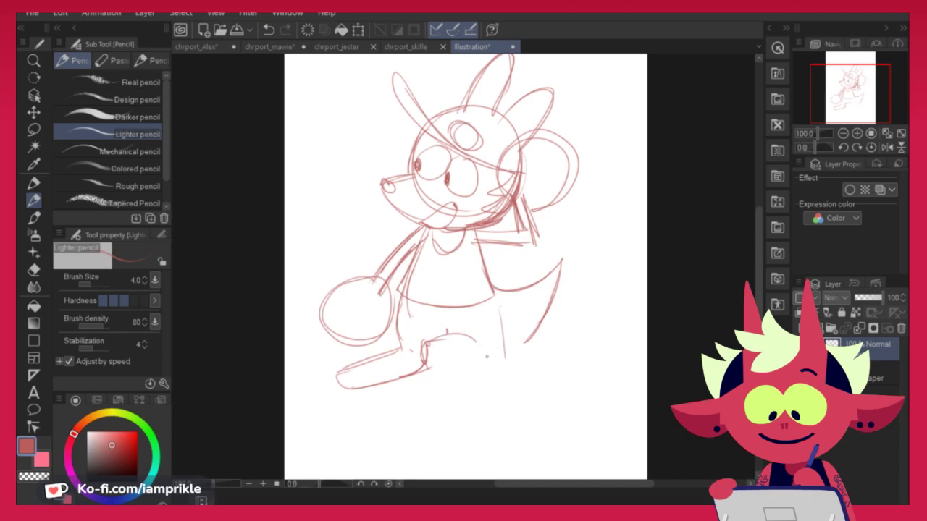
Undo the last leg stroke and erase the curved tail behind the body
key(ctrl+z)
key(e)
mouse_move(550, 264)
mouse_down()
mouse_move(509, 294)
mouse_move(557, 278)
mouse_up()
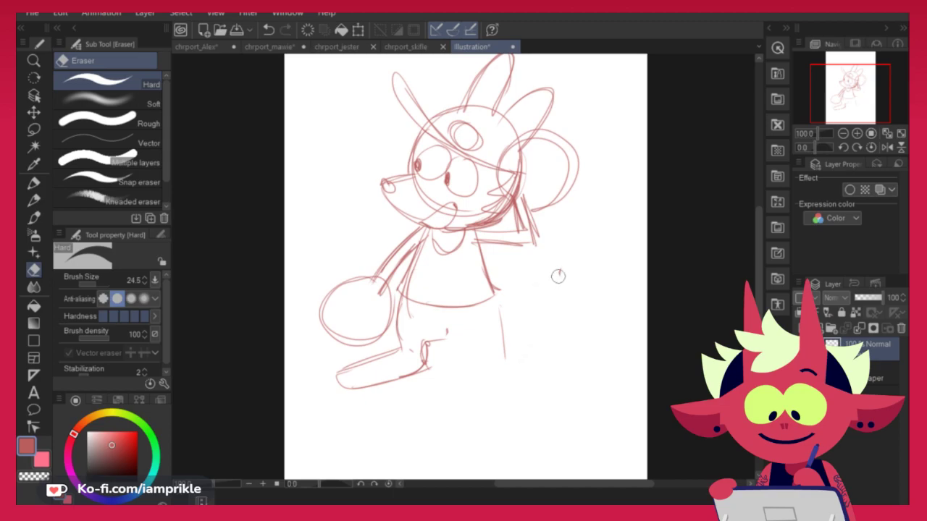
Try the back leg with a short foot pointing down and backward, and undo its strokes
click(34, 200)
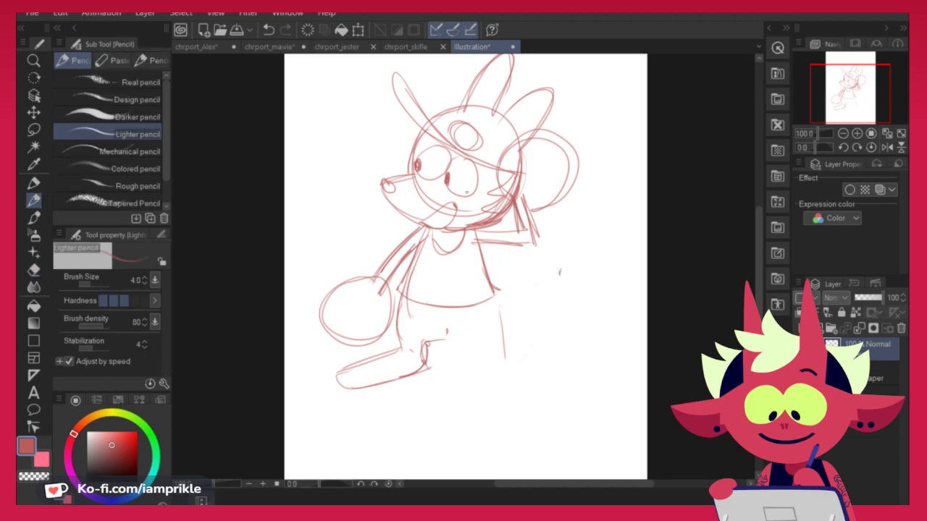
mouse_move(498, 301)
mouse_down()
mouse_move(505, 346)
mouse_move(464, 349)
mouse_move(507, 347)
mouse_move(485, 377)
mouse_up()
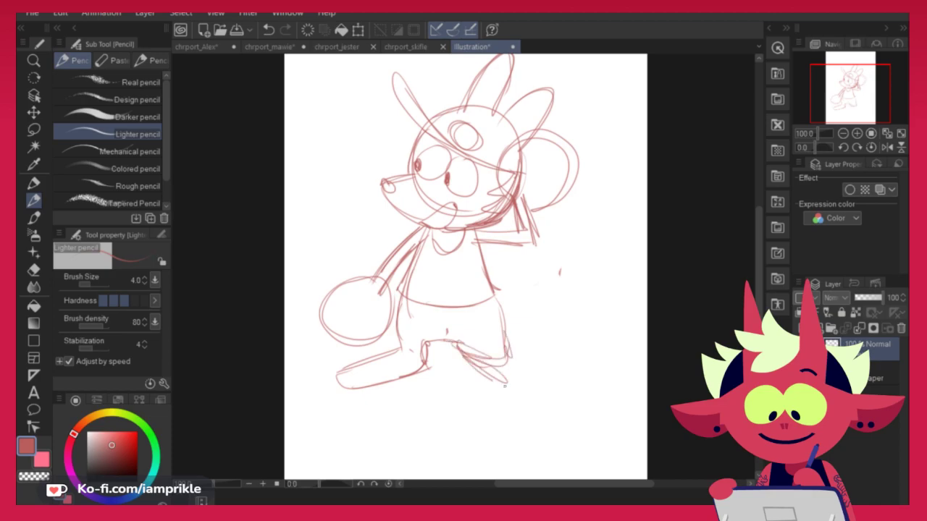
key(ctrl+z)
key(ctrl+z)
key(ctrl+z)
key(ctrl+z)
key(ctrl+z)
key(ctrl+z)
mouse_move(455, 339)
mouse_down()
mouse_move(505, 342)
mouse_move(517, 358)
mouse_up()
key(ctrl+z)
key(ctrl+z)
key(ctrl+z)
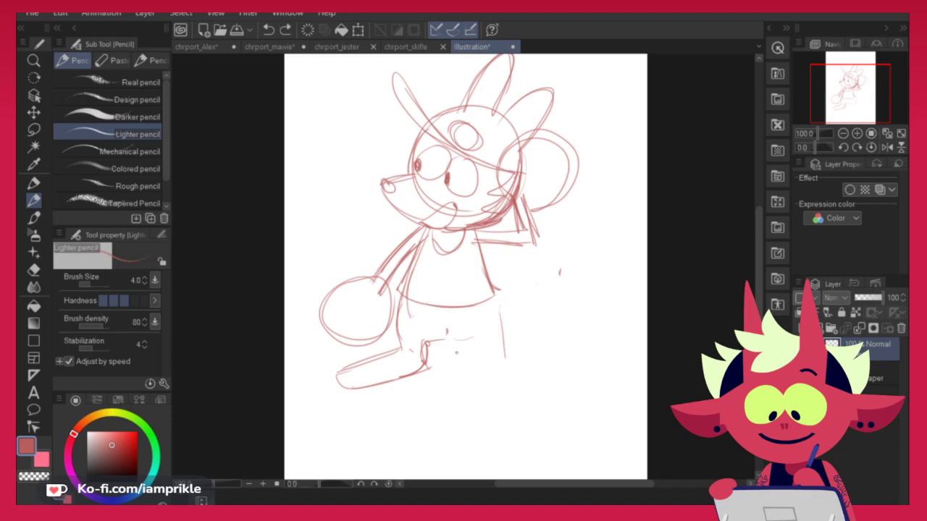
Sketch the back leg with a rounded thigh and a long foot slanting up and backward
key(ctrl+z)
mouse_move(439, 341)
mouse_down()
mouse_move(468, 341)
mouse_move(441, 354)
mouse_move(478, 344)
mouse_move(440, 348)
mouse_up()
key(ctrl+z)
drag(495, 297, 507, 347)
key(ctrl+z)
drag(495, 299, 504, 356)
mouse_move(516, 346)
mouse_down()
mouse_move(497, 370)
mouse_move(479, 371)
mouse_move(523, 362)
mouse_move(571, 326)
mouse_up()
drag(493, 373, 571, 339)
drag(512, 350, 572, 328)
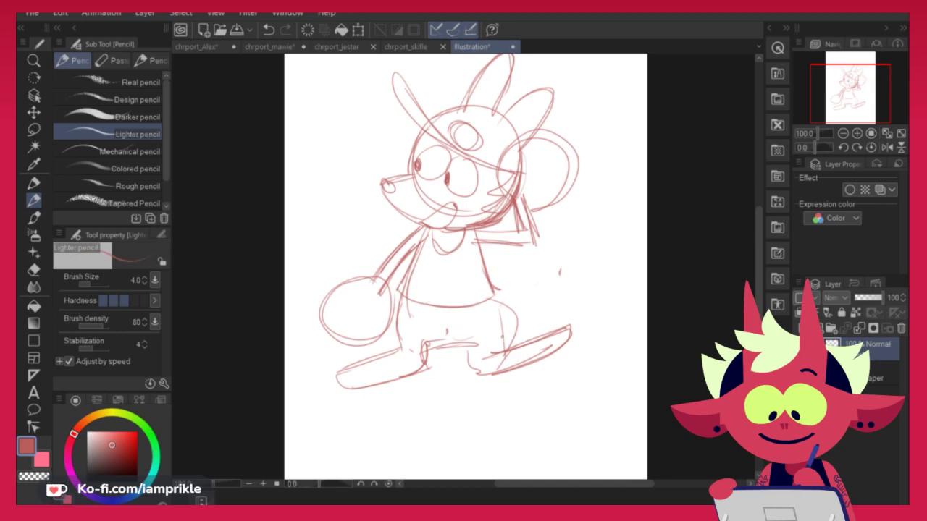
Erase the front leg and its long foot
click(33, 270)
mouse_move(421, 349)
mouse_down()
mouse_move(340, 382)
mouse_move(399, 326)
mouse_move(447, 337)
mouse_up()
click(33, 200)
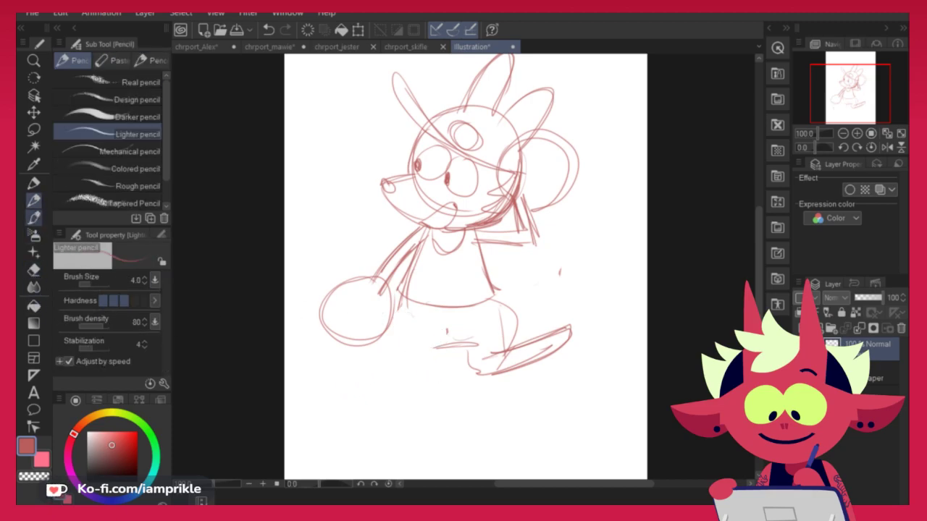
Redraw the front leg with a fuller thigh and a long foot slanting down and forward
key(ctrl+z)
mouse_move(403, 307)
mouse_down()
mouse_move(422, 362)
mouse_move(484, 329)
mouse_up()
mouse_move(434, 355)
mouse_down()
mouse_move(350, 385)
mouse_move(440, 362)
mouse_move(338, 384)
mouse_up()
drag(340, 394, 402, 390)
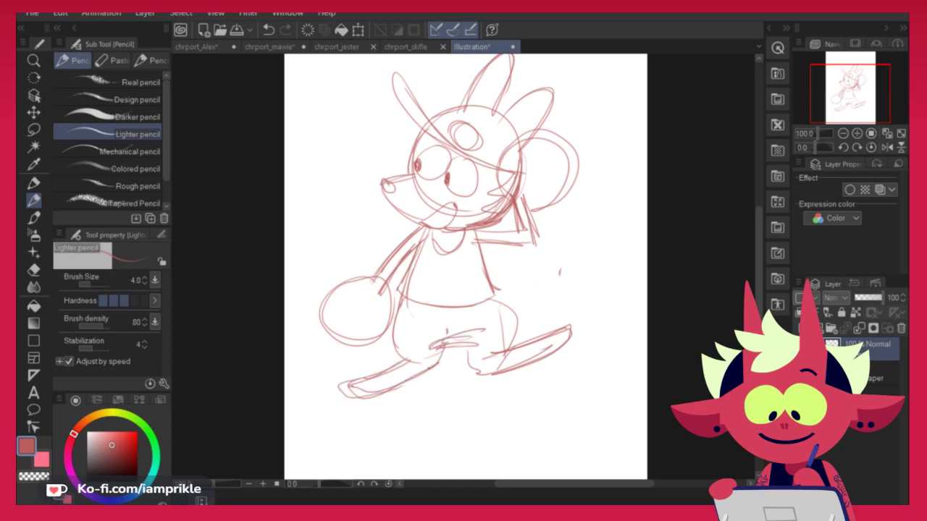
Erase the straight front arm with its round hand, and start a new curved arm from the shoulder
click(33, 270)
mouse_move(327, 318)
mouse_down()
mouse_move(384, 242)
mouse_move(402, 252)
mouse_move(369, 337)
mouse_move(386, 320)
mouse_up()
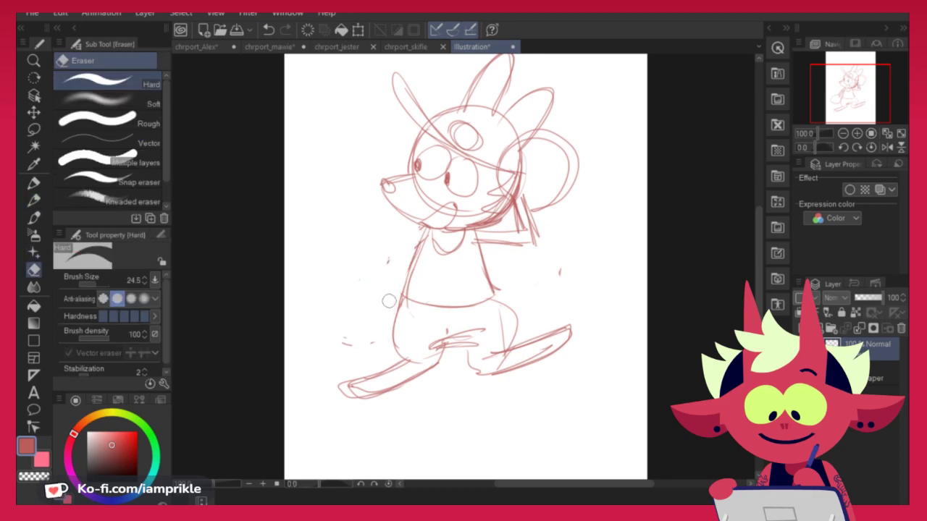
click(34, 200)
mouse_move(370, 228)
mouse_down()
mouse_move(417, 218)
mouse_move(374, 245)
mouse_up()
key(ctrl+z)
key(ctrl+z)
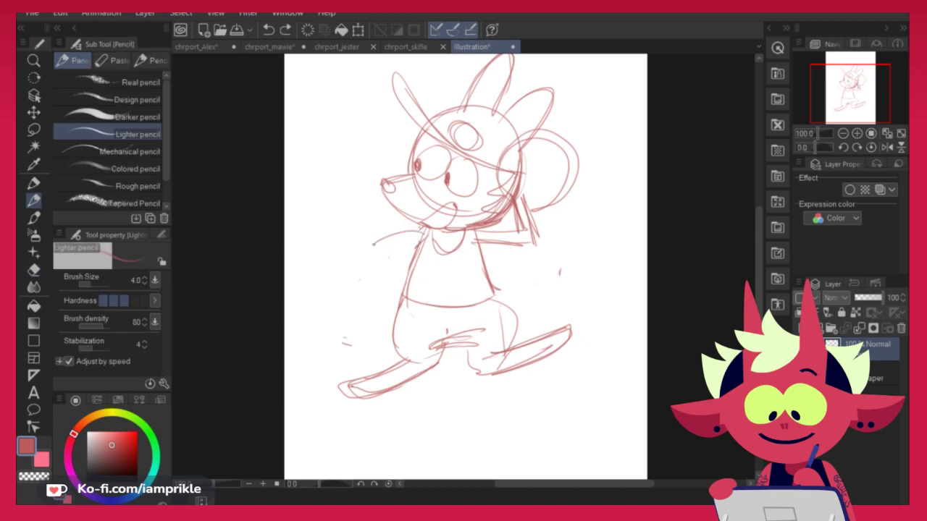
Sketch the front arm arching outward to a large round hand, and reinforce the shirt's back edge
mouse_move(419, 224)
mouse_down()
mouse_move(353, 251)
mouse_move(363, 240)
mouse_move(367, 257)
mouse_move(357, 249)
mouse_move(321, 319)
mouse_up()
key(ctrl+z)
drag(353, 250, 372, 307)
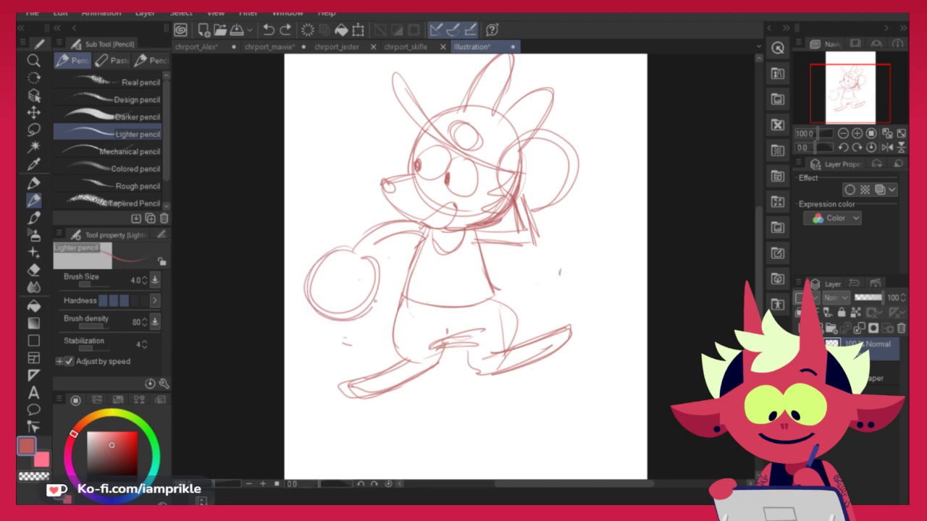
drag(419, 237, 366, 257)
mouse_move(368, 257)
mouse_down()
mouse_move(346, 254)
mouse_move(412, 223)
mouse_up()
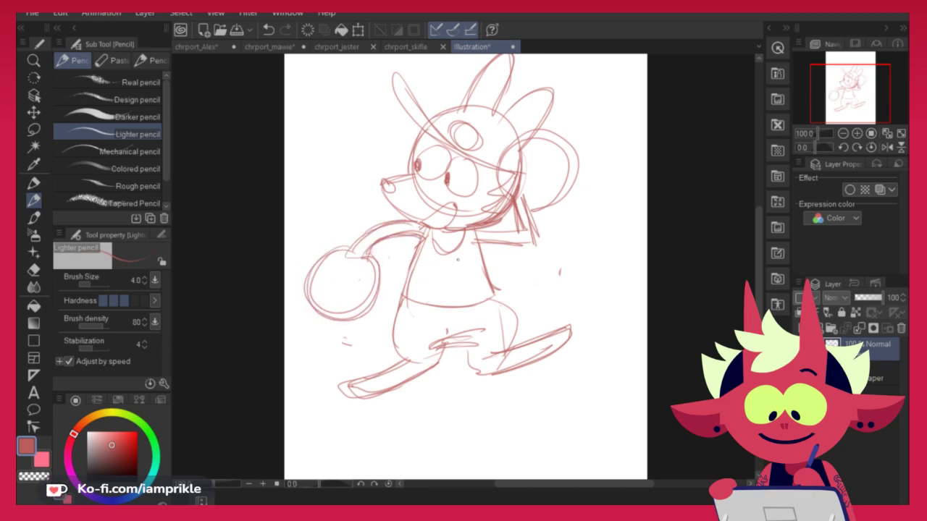
drag(306, 287, 349, 248)
drag(478, 244, 502, 311)
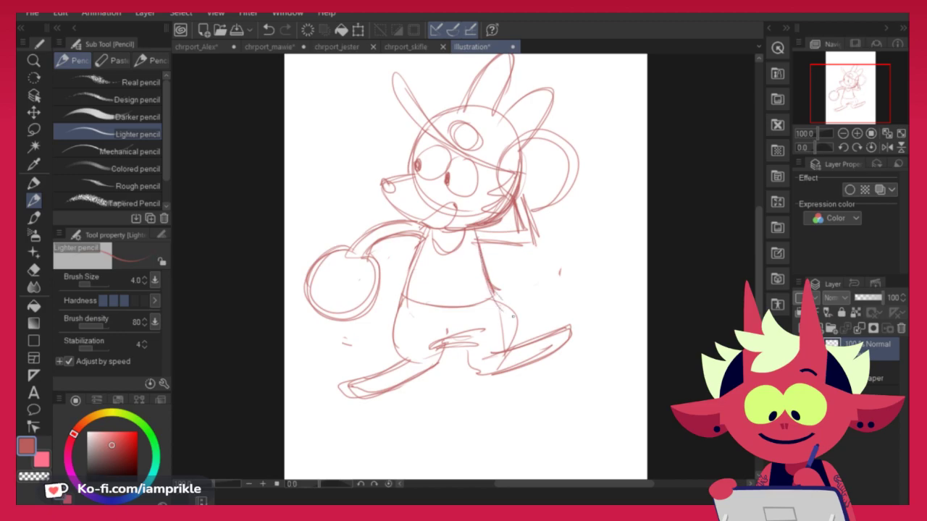
Erase both legs with their feet and the two round eyes
click(34, 269)
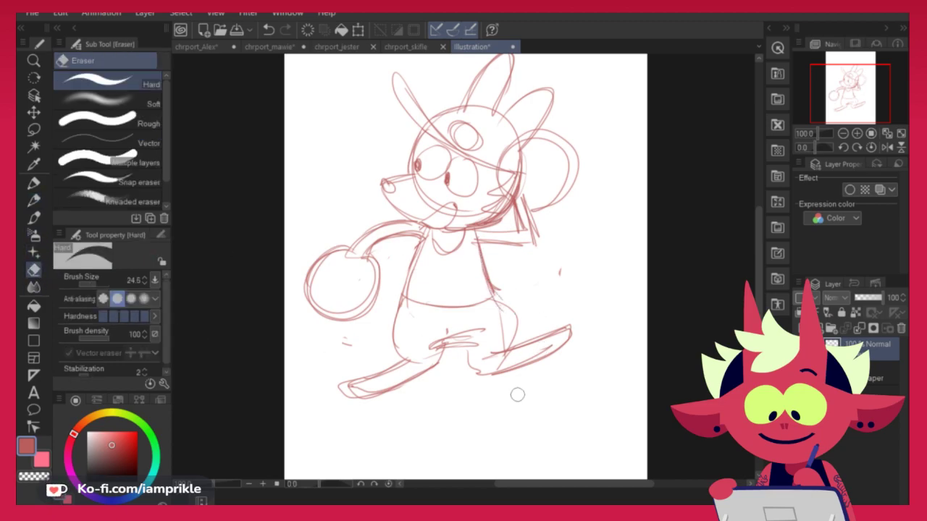
mouse_move(487, 356)
mouse_down()
mouse_move(544, 297)
mouse_move(341, 355)
mouse_move(330, 395)
mouse_move(514, 352)
mouse_up()
drag(423, 159, 433, 147)
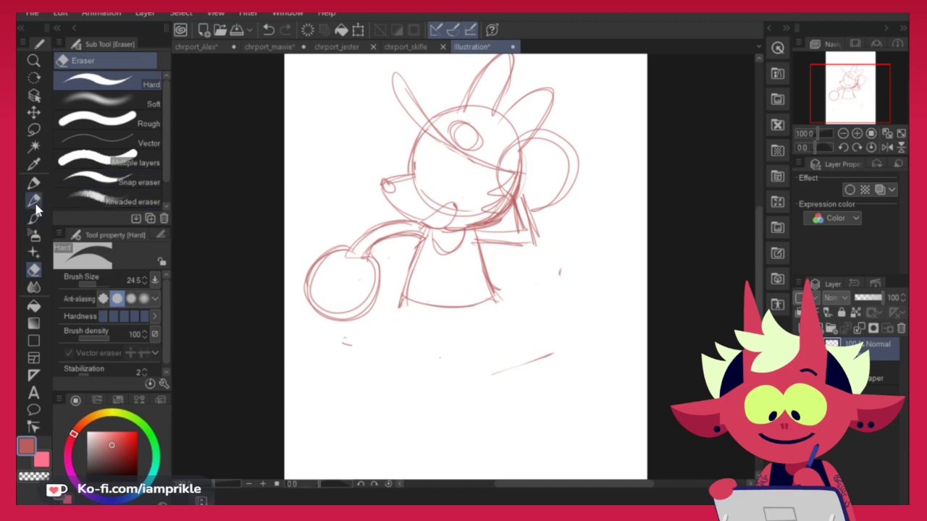
Sketch two tall arched, smiling eyes beneath the cap brim with the Lighter pencil
click(34, 200)
key(ctrl+z)
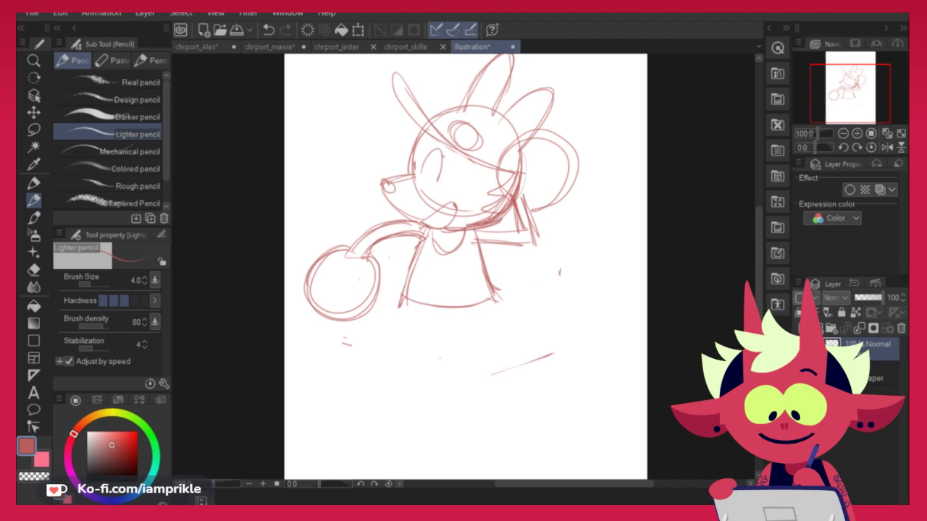
drag(464, 175, 462, 193)
mouse_move(444, 185)
mouse_down()
mouse_move(463, 167)
mouse_move(461, 194)
mouse_move(465, 181)
mouse_up()
key(ctrl+z)
key(ctrl+z)
drag(401, 303, 433, 352)
key(ctrl+z)
drag(400, 306, 417, 348)
mouse_move(417, 348)
mouse_down()
mouse_move(459, 324)
mouse_move(450, 320)
mouse_up()
mouse_move(404, 336)
mouse_down()
mouse_move(388, 345)
mouse_move(392, 375)
mouse_up()
key(ctrl+z)
key(ctrl+z)
key(ctrl+z)
key(ctrl+z)
Try sketching both legs below the shirt in a wide stride, with long feet slanting forward and kicking up behind
mouse_move(398, 307)
mouse_down()
mouse_move(427, 353)
mouse_move(588, 279)
mouse_move(507, 356)
mouse_up()
mouse_move(551, 317)
mouse_down()
mouse_move(515, 319)
mouse_move(591, 280)
mouse_move(540, 327)
mouse_move(483, 341)
mouse_up()
drag(413, 352, 351, 394)
mouse_move(352, 397)
mouse_down()
mouse_move(445, 366)
mouse_move(359, 391)
mouse_move(415, 379)
mouse_up()
key(ctrl+z)
key(ctrl+z)
key(ctrl+z)
drag(395, 389, 452, 362)
drag(445, 351, 451, 361)
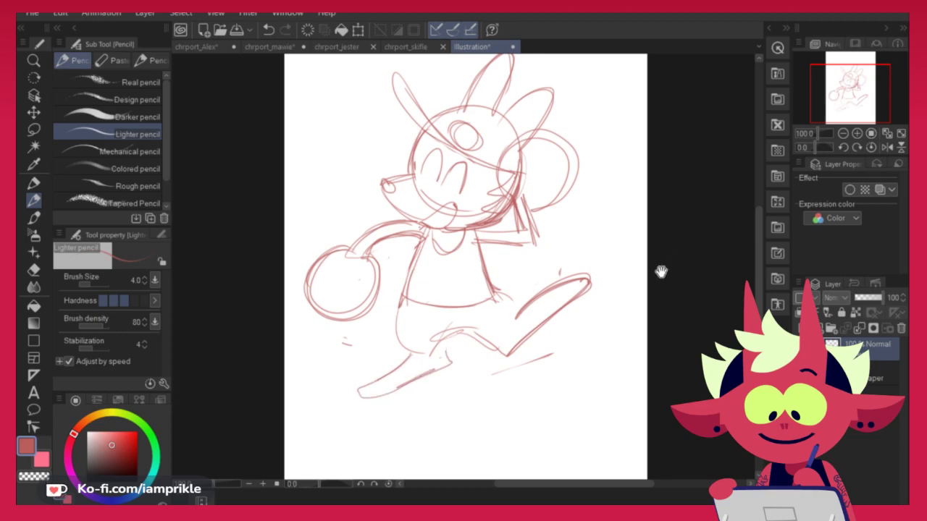
drag(660, 266, 646, 278)
key(ctrl+z)
key(ctrl+z)
key(ctrl+z)
key(ctrl+z)
key(ctrl+z)
key(ctrl+z)
key(ctrl+z)
key(ctrl+z)
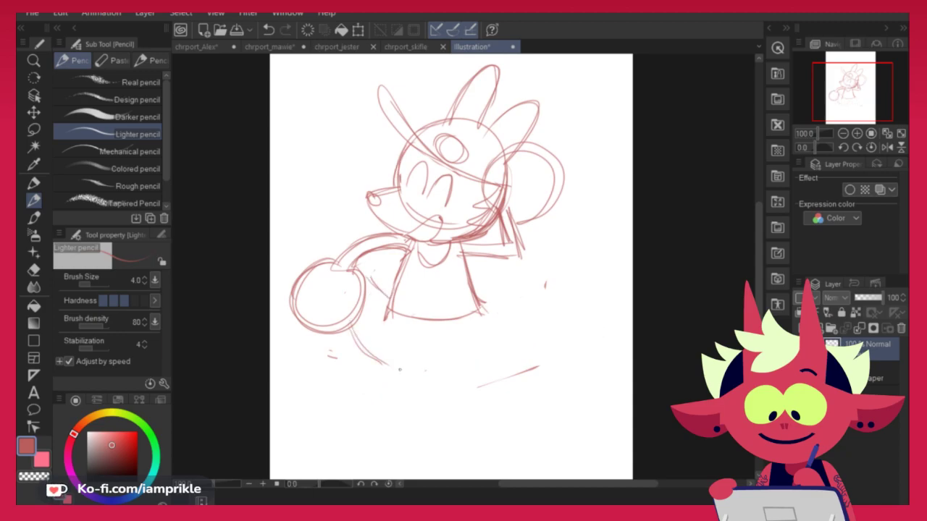
Sketch the front leg curving down from beside the front hand to a long foot slanting down toward the back
mouse_move(426, 325)
mouse_down()
mouse_move(414, 372)
mouse_move(447, 362)
mouse_up()
key(ctrl+z)
key(ctrl+z)
key(ctrl+z)
key(ctrl+z)
drag(362, 341, 411, 409)
key(ctrl+z)
key(ctrl+z)
mouse_move(372, 369)
mouse_down()
mouse_move(362, 381)
mouse_move(432, 417)
mouse_move(456, 406)
mouse_move(370, 371)
mouse_move(438, 363)
mouse_up()
drag(444, 359, 447, 350)
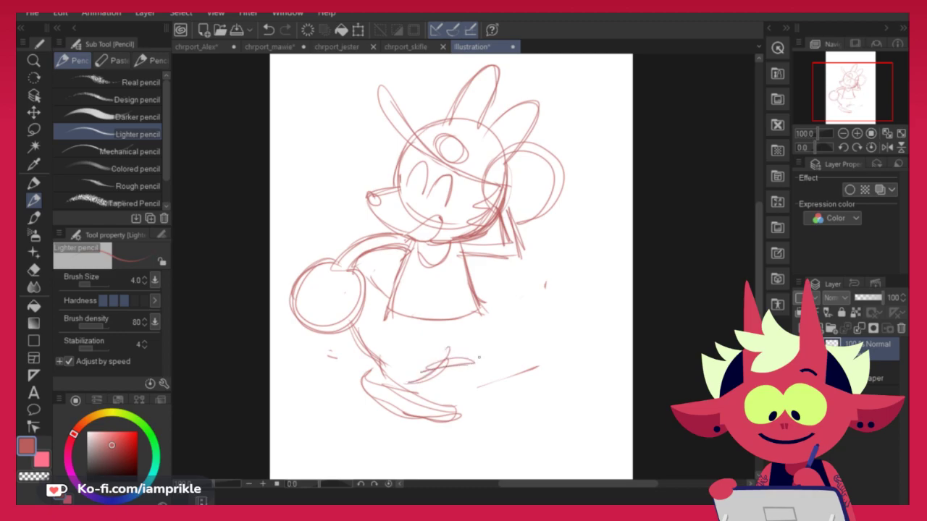
key(ctrl+z)
Sketch the back leg with a long foot kicked up behind, define the inner leg line, and add a curve under the shirt hem
mouse_move(481, 307)
mouse_down()
mouse_move(514, 337)
mouse_move(571, 312)
mouse_move(478, 383)
mouse_move(526, 363)
mouse_move(572, 313)
mouse_move(515, 346)
mouse_up()
drag(536, 364, 478, 378)
drag(489, 307, 516, 352)
drag(482, 311, 510, 305)
drag(406, 385, 486, 359)
mouse_move(420, 315)
mouse_down()
mouse_move(477, 312)
mouse_move(425, 324)
mouse_up()
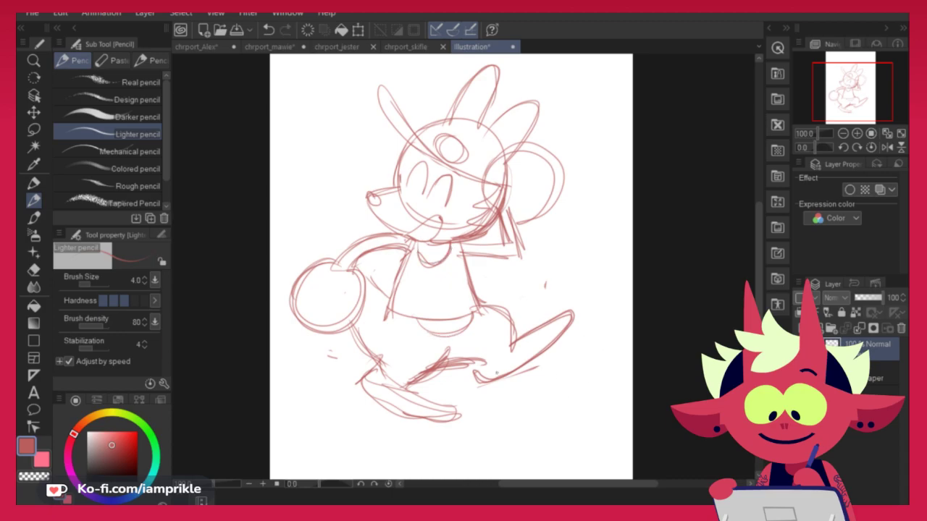
Sketch a pointed, curved tail rising behind the front arm from the shirt's front edge
drag(348, 218, 385, 295)
key(ctrl+z)
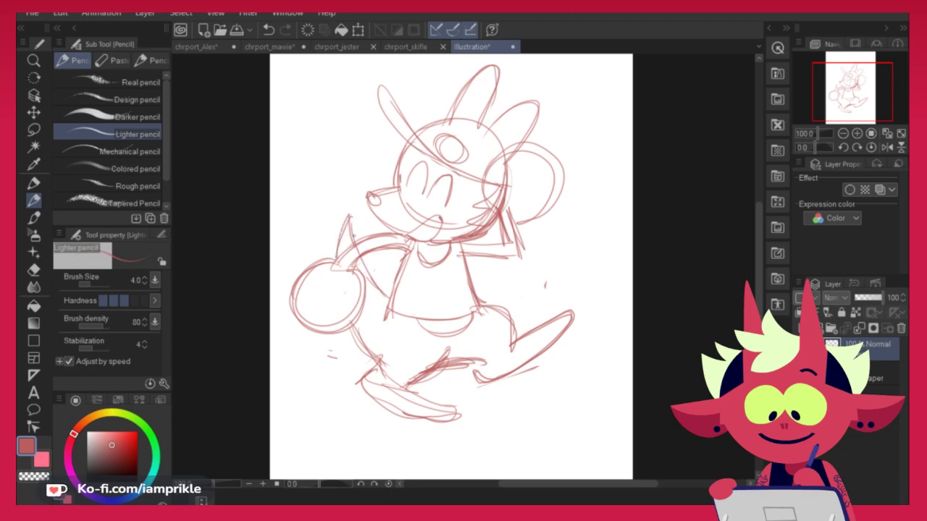
drag(489, 380, 493, 394)
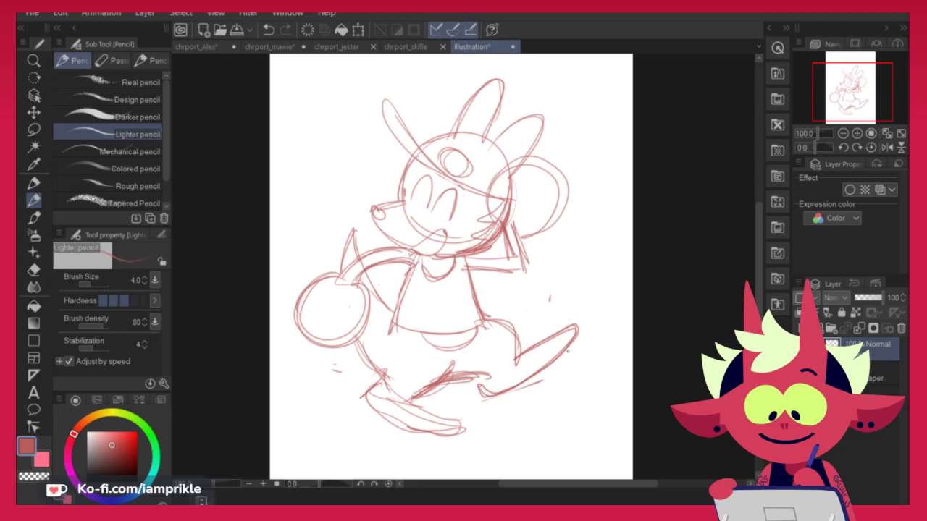
Erase the bent back arm with its hand, and sketch a raised arm ending in a large round hand beside the head
click(33, 270)
mouse_move(496, 177)
mouse_down()
mouse_move(525, 169)
mouse_move(524, 178)
mouse_move(550, 158)
mouse_move(559, 179)
mouse_move(514, 245)
mouse_move(514, 266)
mouse_move(526, 208)
mouse_move(551, 220)
mouse_move(515, 261)
mouse_move(537, 216)
mouse_up()
click(36, 200)
key(ctrl+z)
mouse_move(477, 252)
mouse_down()
mouse_move(531, 218)
mouse_move(467, 266)
mouse_up()
key(ctrl+z)
mouse_move(562, 136)
mouse_down()
mouse_move(579, 145)
mouse_move(529, 206)
mouse_up()
key(ctrl+z)
drag(578, 159, 534, 201)
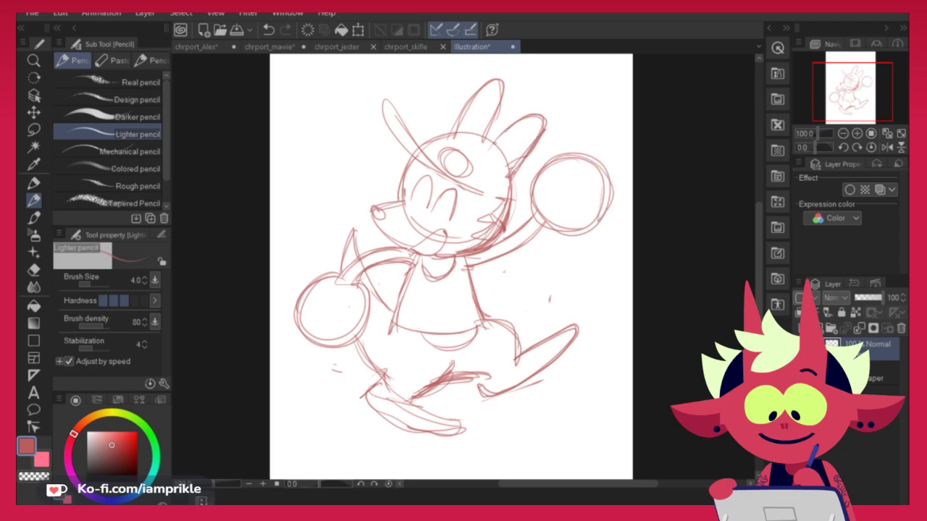
drag(545, 170, 603, 211)
Lower the sketch layer's opacity and add a new raster layer above it for the line art
drag(859, 303, 871, 316)
click(802, 329)
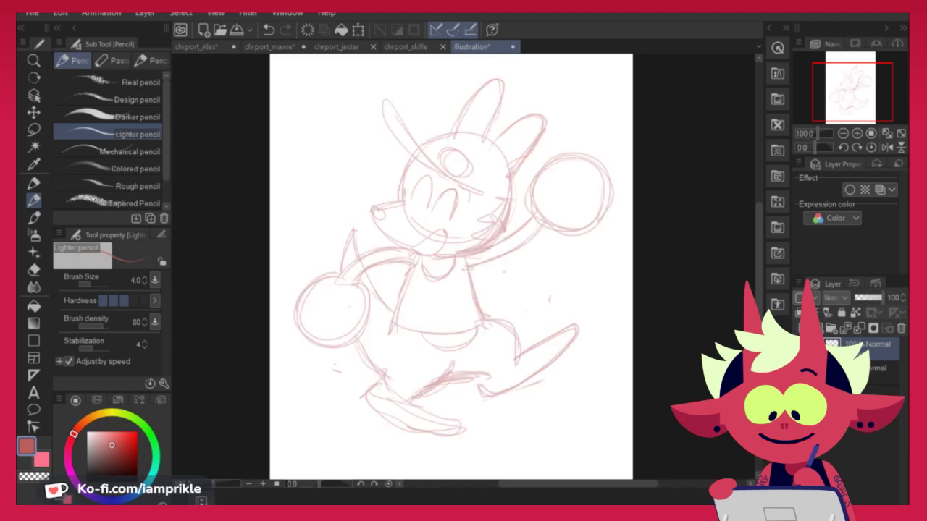
Choose Textured pen 2 and sample the dark navy outline colour from the chrport_skifle drawing for the new illustration
click(33, 183)
click(98, 63)
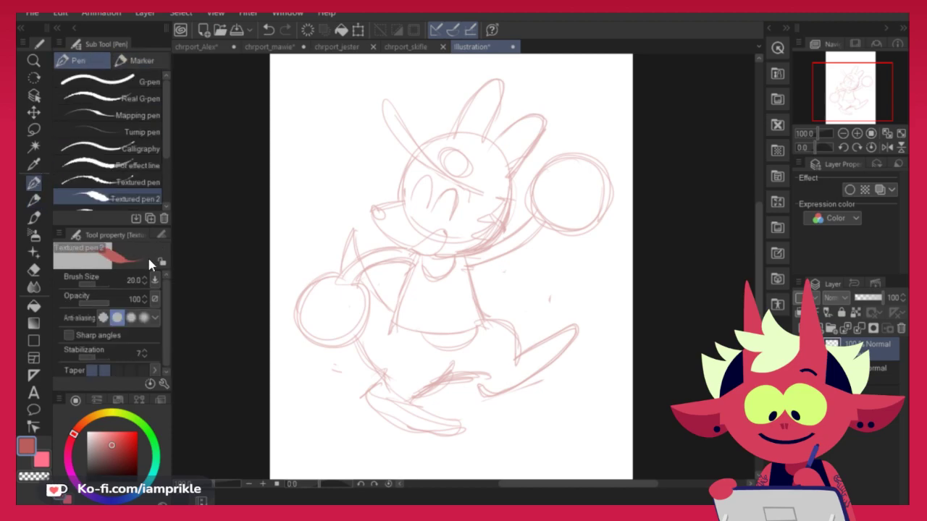
click(404, 48)
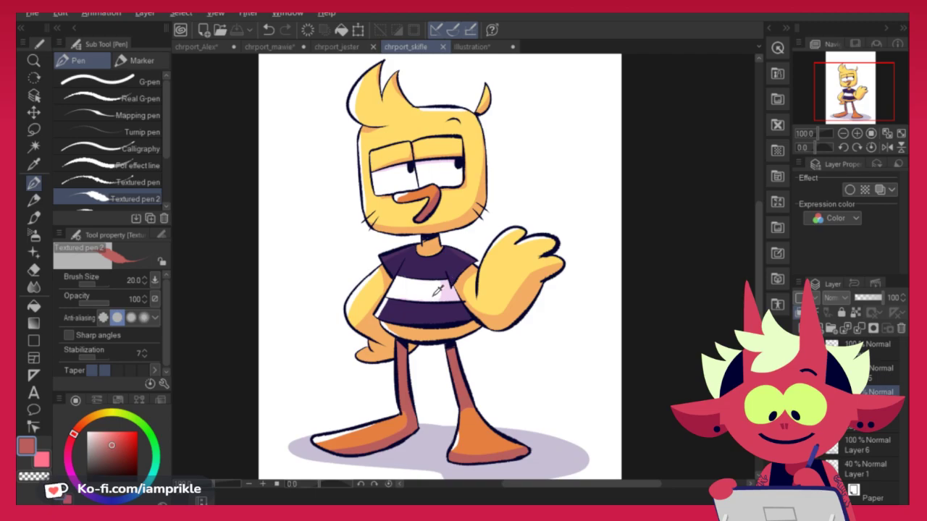
alt+click(450, 346)
click(471, 46)
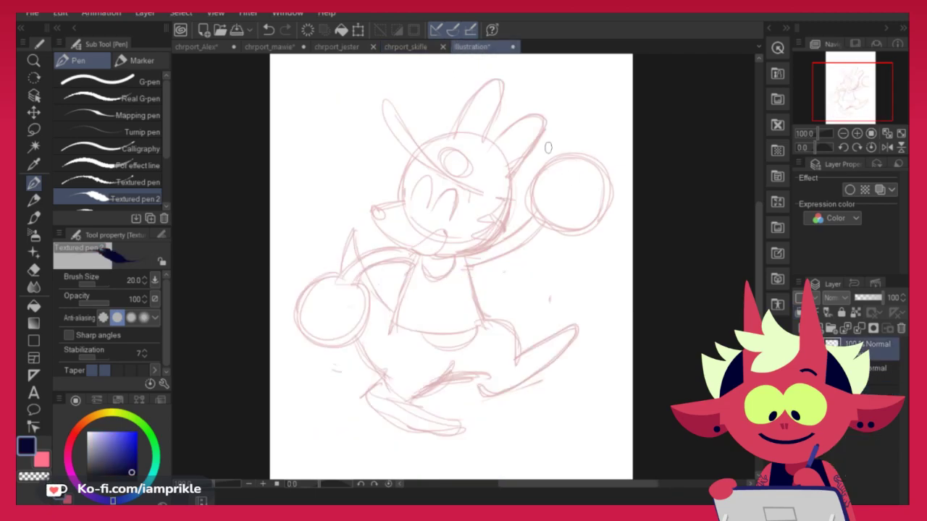
Ink the upturned front of the cap's long brim over the sketch
scroll(391, 99, up, 1)
mouse_move(542, 218)
mouse_down()
mouse_move(449, 238)
mouse_move(318, 151)
mouse_up()
key(ctrl+z)
mouse_move(469, 264)
mouse_down()
mouse_move(317, 149)
mouse_move(355, 192)
mouse_move(331, 175)
mouse_move(358, 170)
mouse_move(335, 147)
mouse_move(351, 194)
mouse_move(321, 133)
mouse_move(402, 226)
mouse_up()
key(ctrl+z)
drag(345, 158, 425, 240)
key(ctrl+z)
mouse_move(320, 123)
mouse_down()
mouse_move(361, 199)
mouse_move(383, 211)
mouse_move(331, 128)
mouse_move(424, 243)
mouse_up()
key(ctrl+z)
Ink the brim's lower edge sweeping across the forehead to the back of the head
mouse_move(377, 203)
mouse_down()
mouse_move(456, 260)
mouse_move(503, 272)
mouse_up()
key(ctrl+z)
key(ctrl+z)
drag(449, 257, 498, 272)
key(ctrl+z)
drag(443, 255, 501, 270)
key(ctrl+z)
drag(443, 255, 507, 272)
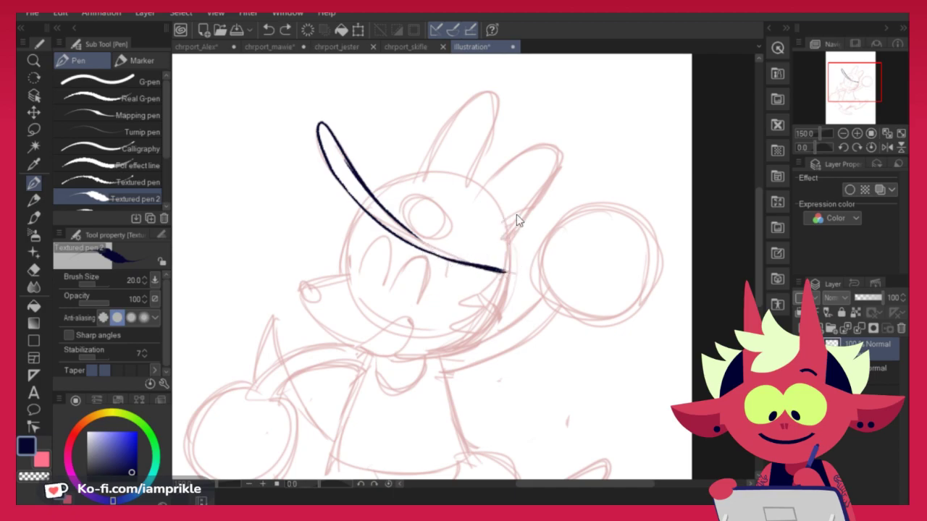
Ink the rounded crown of the cap from the brim over to the back of the head
drag(372, 194, 492, 204)
key(ctrl+z)
key(ctrl+z)
mouse_move(372, 193)
mouse_down()
mouse_move(412, 172)
mouse_move(473, 181)
mouse_move(507, 217)
mouse_move(519, 270)
mouse_move(484, 334)
mouse_up()
key(ctrl+z)
Ink the back of the head curving down to the neck, and join the brim line to the cap's back edge
mouse_move(517, 264)
mouse_down()
mouse_move(511, 293)
mouse_move(474, 336)
mouse_up()
mouse_move(518, 267)
mouse_down()
mouse_move(490, 310)
mouse_move(494, 320)
mouse_move(446, 349)
mouse_up()
key(ctrl+z)
key(ctrl+z)
key(ctrl+z)
drag(485, 324, 420, 356)
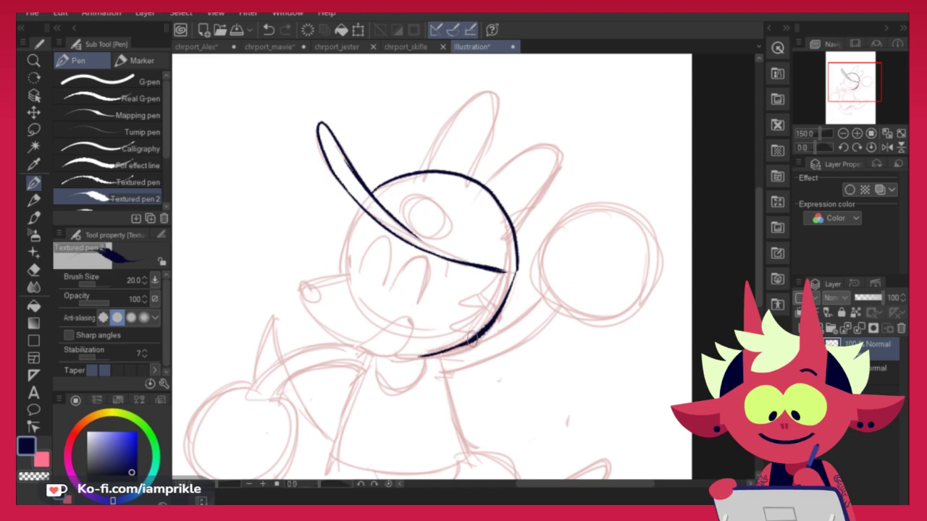
key(ctrl+z)
drag(485, 325, 414, 356)
key(ctrl+z)
key(ctrl+z)
mouse_move(478, 340)
mouse_down()
mouse_move(412, 356)
mouse_move(429, 354)
mouse_up()
drag(497, 271, 515, 276)
key(ctrl+z)
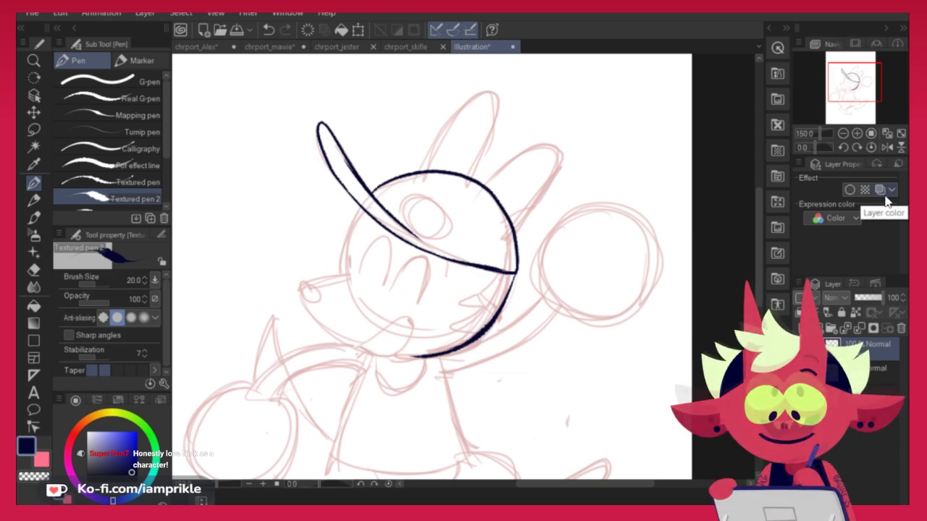
mouse_move(492, 277)
mouse_down()
mouse_move(487, 290)
mouse_move(448, 303)
mouse_up()
key(ctrl+z)
key(ctrl+z)
key(ctrl+z)
key(ctrl+z)
mouse_move(483, 278)
mouse_down()
mouse_move(446, 302)
mouse_move(481, 313)
mouse_up()
key(ctrl+z)
key(ctrl+z)
drag(490, 272, 447, 303)
key(ctrl+z)
mouse_move(488, 273)
mouse_down()
mouse_move(447, 300)
mouse_move(477, 310)
mouse_move(482, 281)
mouse_move(444, 310)
mouse_up()
key(ctrl+z)
key(ctrl+z)
key(ctrl+z)
mouse_move(485, 274)
mouse_down()
mouse_move(451, 305)
mouse_move(479, 304)
mouse_up()
drag(478, 306, 441, 331)
key(ctrl+z)
key(ctrl+z)
key(ctrl+z)
Ink the jagged tufts on the cheek between the cap's edge and the back of the jaw
mouse_move(487, 273)
mouse_down()
mouse_move(438, 307)
mouse_move(479, 307)
mouse_up()
drag(479, 307, 441, 344)
drag(441, 343, 463, 338)
key(ctrl+z)
key(ctrl+z)
key(ctrl+z)
key(ctrl+z)
mouse_move(492, 271)
mouse_down()
mouse_move(438, 309)
mouse_move(480, 305)
mouse_move(448, 329)
mouse_move(480, 304)
mouse_up()
key(ctrl+z)
key(ctrl+z)
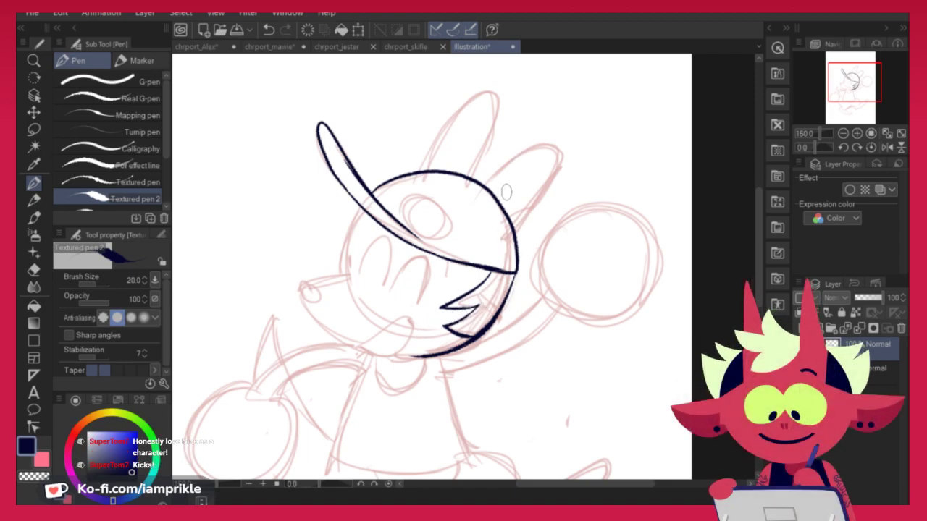
Ink the rear long ear rising from the back of the cap
mouse_move(487, 185)
mouse_down()
mouse_move(543, 149)
mouse_move(513, 227)
mouse_up()
key(ctrl+z)
drag(483, 182, 532, 215)
key(ctrl+z)
mouse_move(485, 181)
mouse_down()
mouse_move(550, 184)
mouse_move(511, 229)
mouse_up()
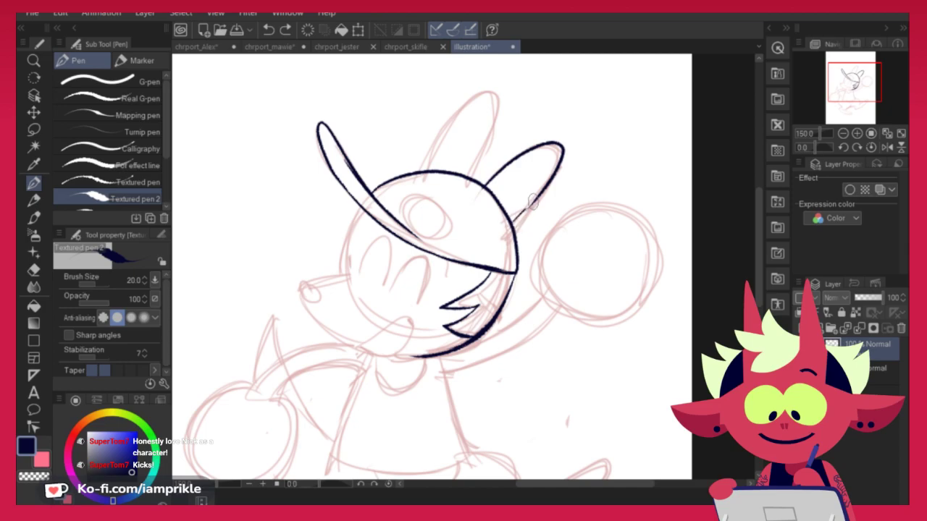
key(ctrl+z)
drag(512, 223, 542, 191)
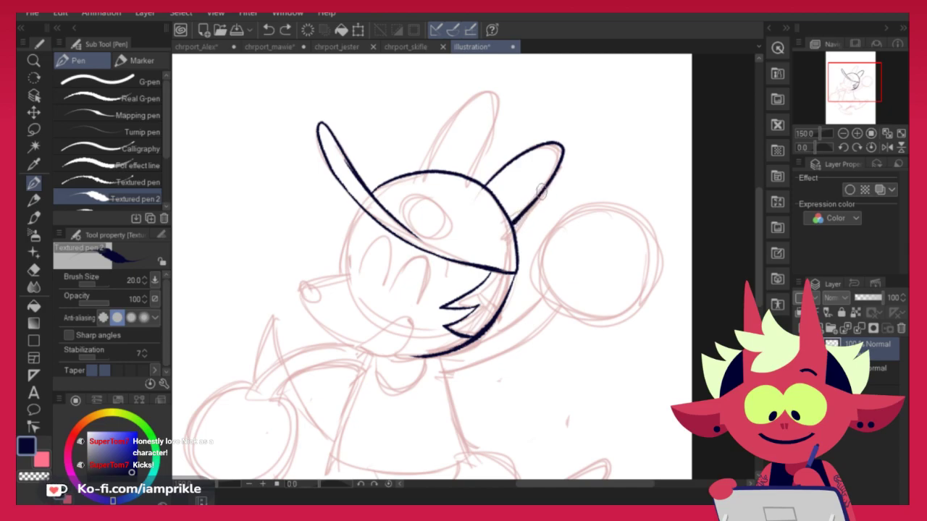
Ink the front long ear on top of the cap and a round badge on the cap's crown
mouse_move(424, 174)
mouse_down()
mouse_move(473, 170)
mouse_move(442, 132)
mouse_move(469, 185)
mouse_move(425, 193)
mouse_up()
key(ctrl+z)
key(ctrl+z)
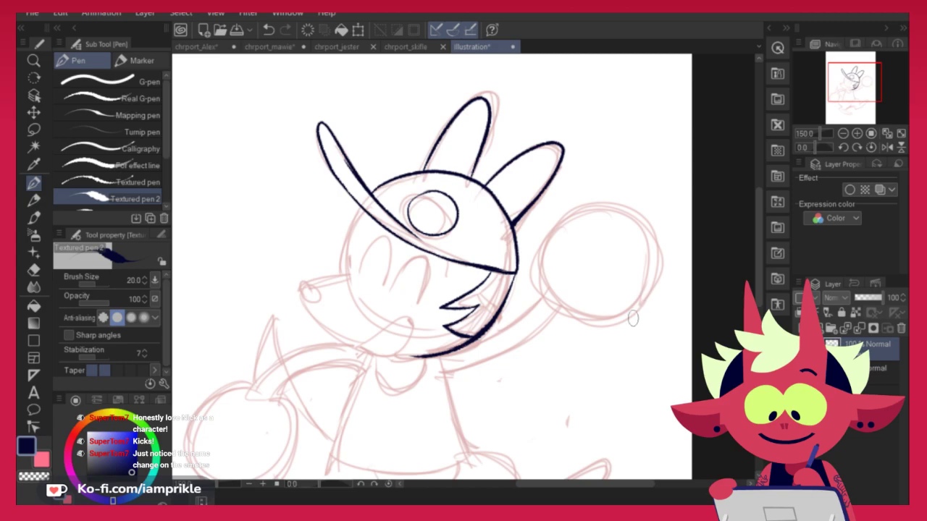
Clean up the head outline just under the cap's back corner with transparent colour, and redraw the join in dark navy
drag(598, 374, 603, 344)
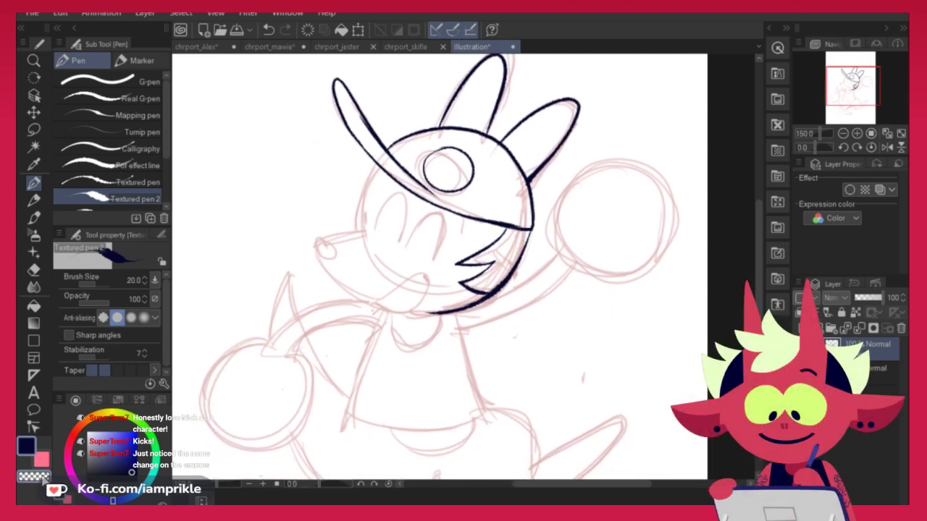
click(34, 476)
drag(530, 241, 527, 234)
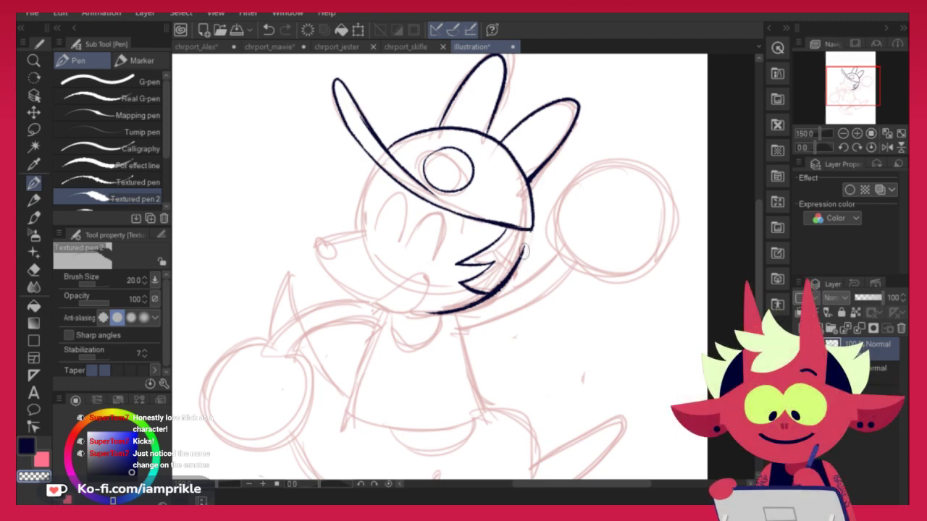
click(26, 447)
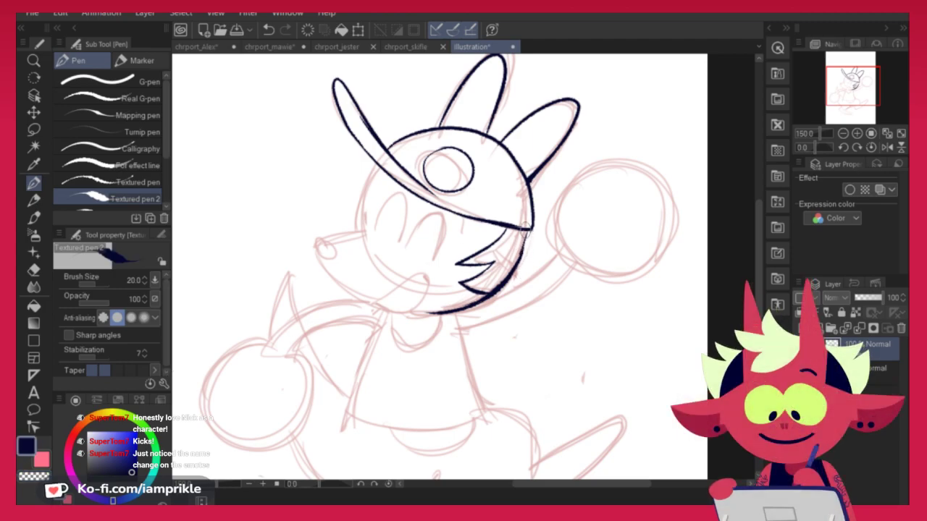
Ink the forehead line below the cap brim and the top edge of the snout in dark navy
drag(393, 163, 359, 229)
key(ctrl+z)
mouse_move(381, 168)
mouse_down()
mouse_move(360, 237)
mouse_move(318, 245)
mouse_move(369, 294)
mouse_up()
key(ctrl+z)
key(ctrl+z)
key(ctrl+z)
key(ctrl+z)
drag(321, 244, 381, 305)
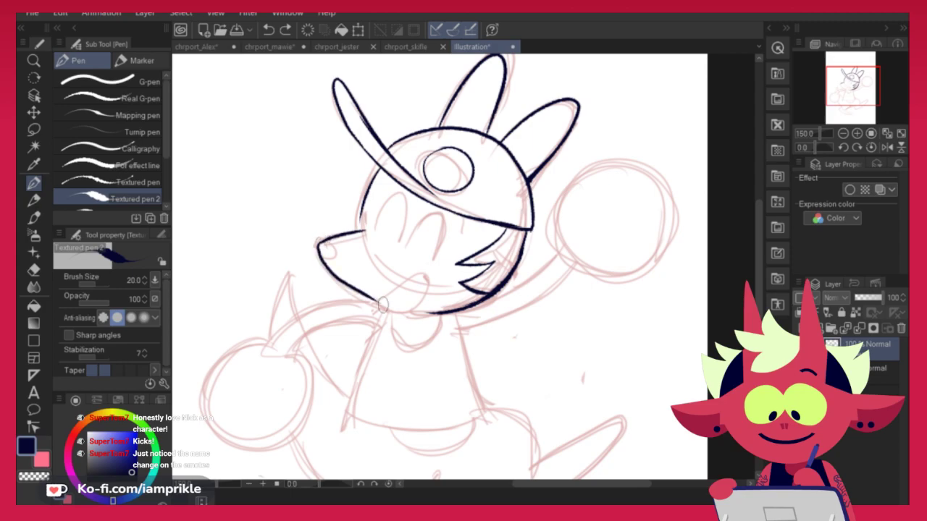
key(ctrl+z)
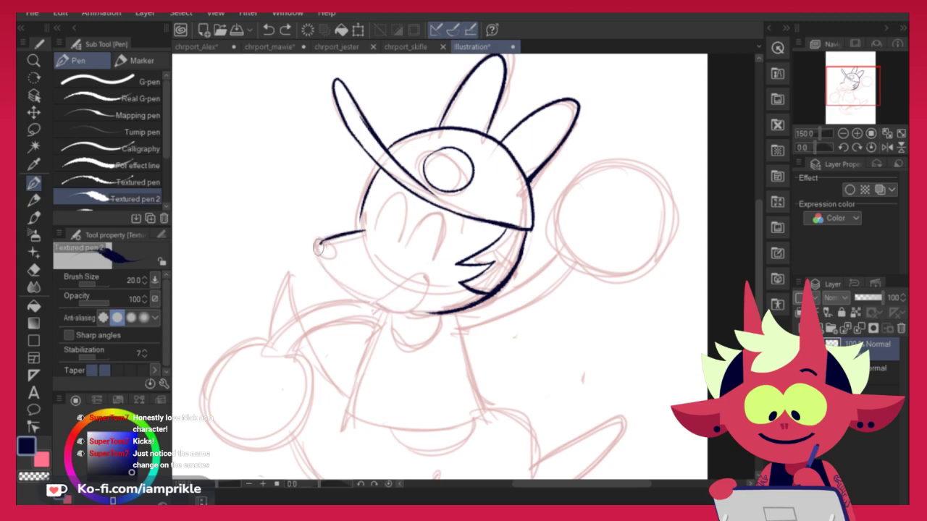
Ink the snout's lower jaw line and the curved open mouth with a dark accent at its corner
mouse_move(319, 246)
mouse_down()
mouse_move(382, 308)
mouse_move(335, 277)
mouse_move(416, 317)
mouse_up()
key(ctrl+z)
key(ctrl+z)
mouse_move(362, 294)
mouse_down()
mouse_move(414, 311)
mouse_move(371, 296)
mouse_move(386, 291)
mouse_up()
key(ctrl+z)
key(ctrl+z)
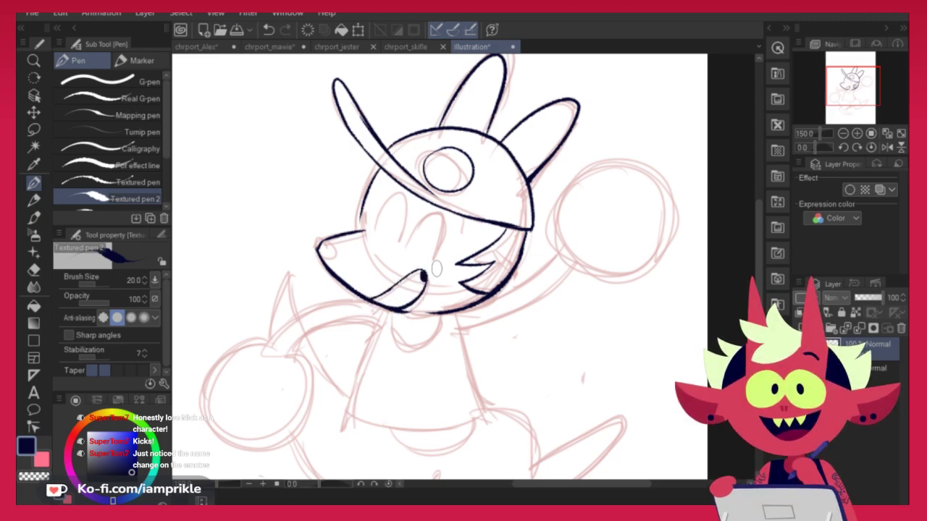
drag(422, 270, 423, 277)
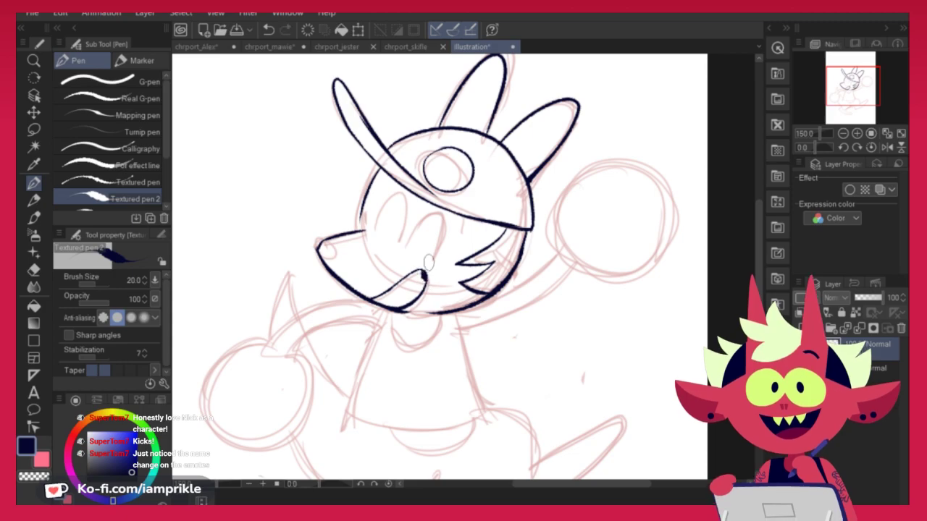
Fill the nose solid dark navy at the snout's tip and redraw the forehead line up to the cap brim
drag(323, 245, 331, 251)
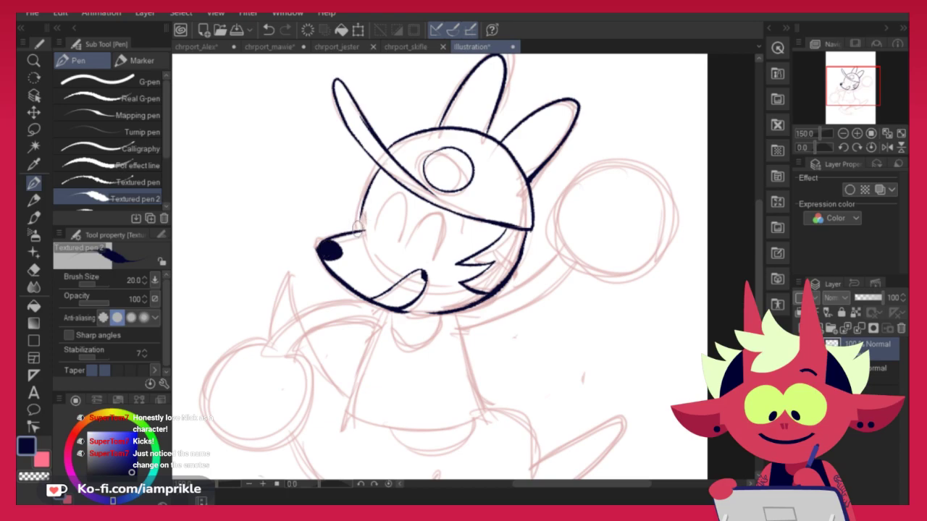
key(ctrl+z)
drag(360, 222, 379, 167)
Ink the two closed, arched eyes and a short crease mark beside them under the cap's edge
drag(375, 231, 407, 207)
key(ctrl+z)
drag(375, 233, 408, 210)
key(ctrl+z)
mouse_move(411, 246)
mouse_down()
mouse_move(437, 257)
mouse_move(439, 249)
mouse_move(435, 257)
mouse_up()
key(ctrl+z)
key(ctrl+z)
drag(374, 233, 406, 218)
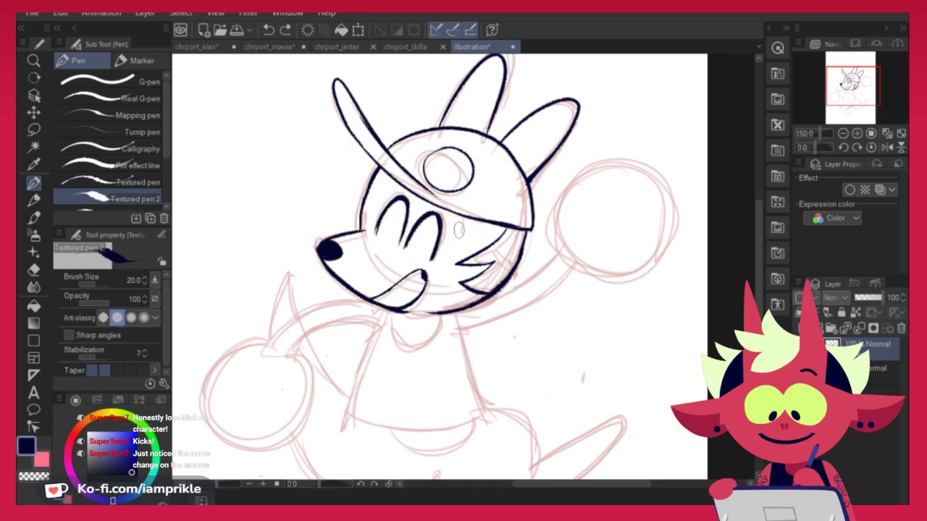
Check the line art with the sketch hidden, and rework the cap's back corner using transparent colour and dark navy
click(801, 368)
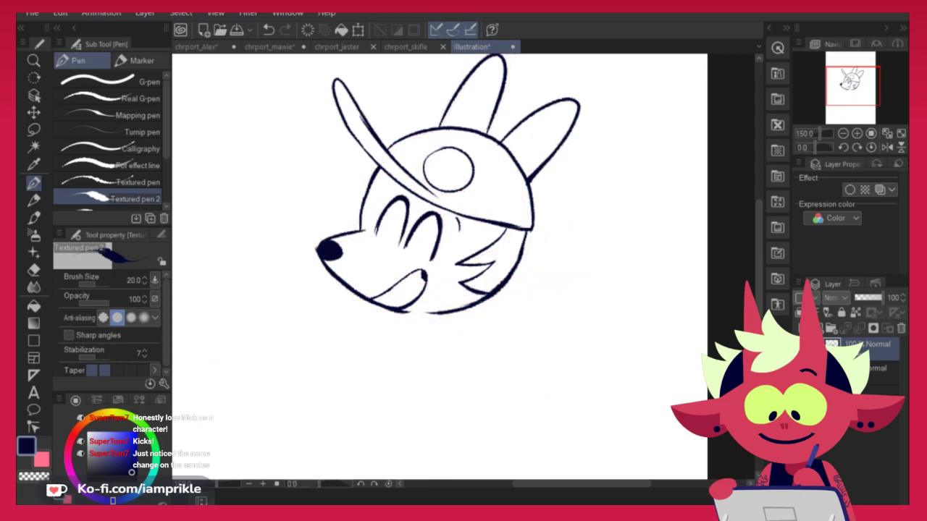
click(814, 368)
click(813, 369)
click(801, 368)
key(c)
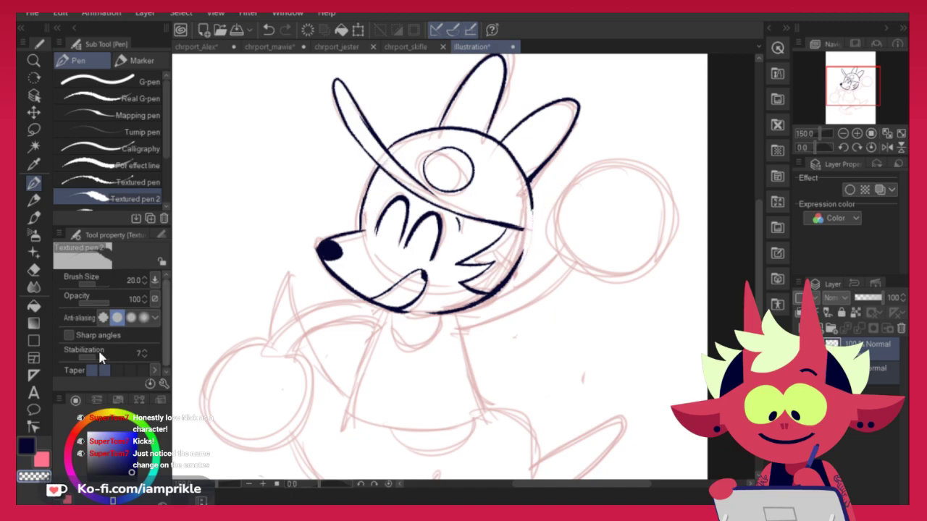
key(c)
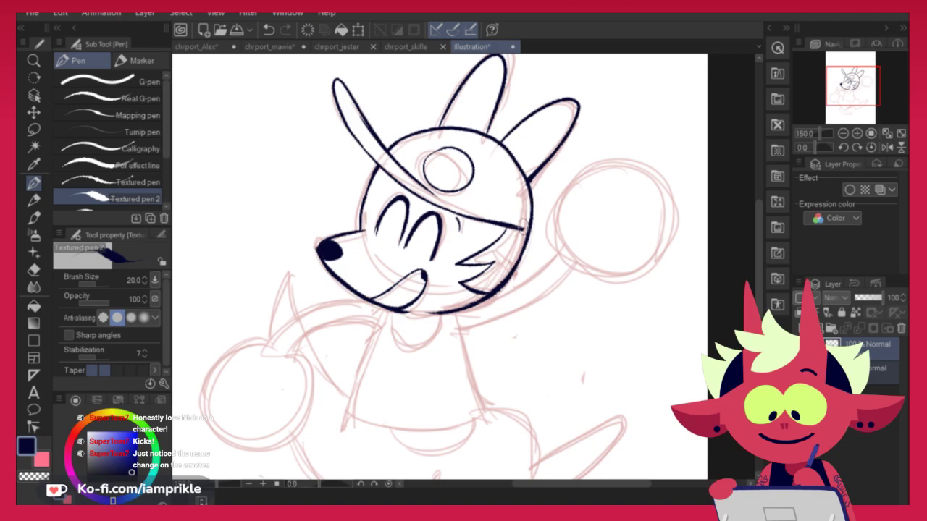
Ink the upper line of the lowered arm, curving from the chin down to the wrist
drag(588, 374, 631, 291)
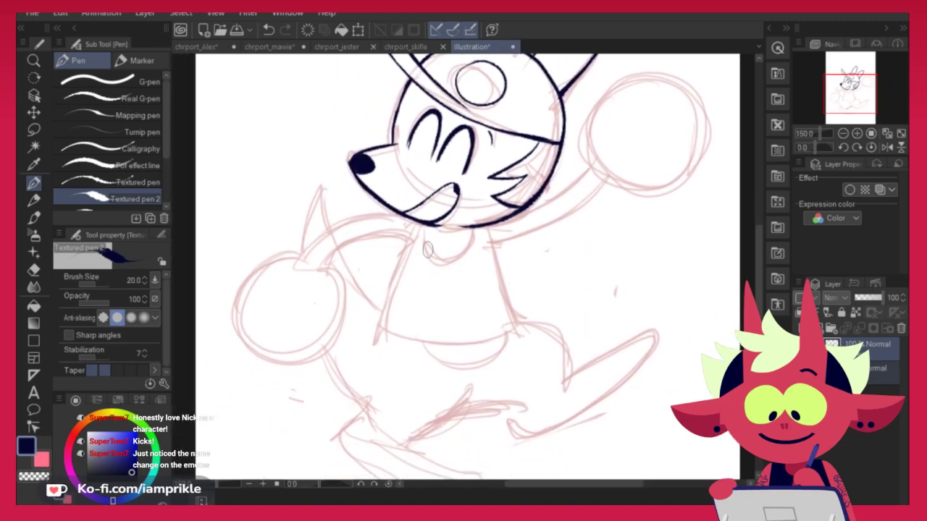
key(ctrl+z)
mouse_move(386, 210)
mouse_down()
mouse_move(304, 254)
mouse_move(338, 229)
mouse_up()
key(ctrl+z)
key(ctrl+z)
drag(300, 257, 396, 208)
key(ctrl+z)
drag(300, 258, 392, 211)
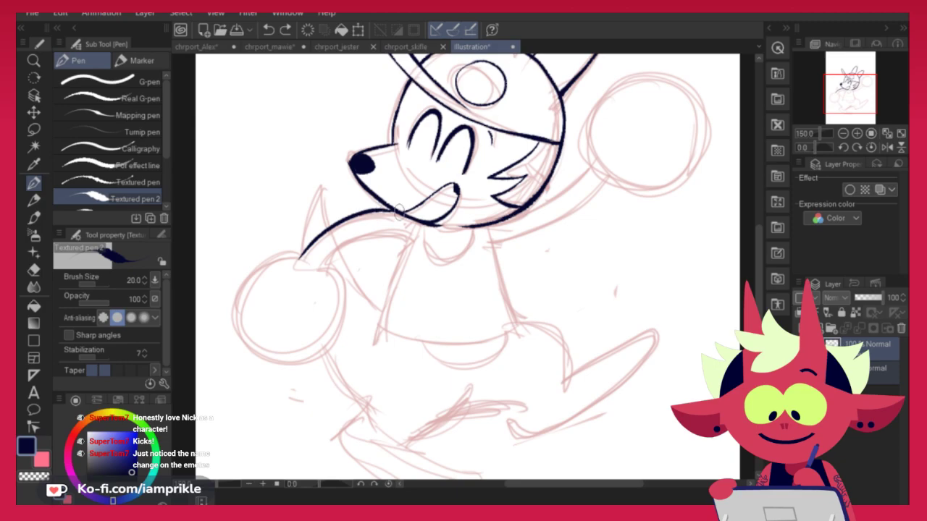
Ink the lowered arm's underside and sleeve, the rounded collar and the back side of the shirt
drag(313, 272, 412, 235)
key(ctrl+z)
mouse_move(317, 273)
mouse_down()
mouse_move(410, 237)
mouse_move(409, 252)
mouse_move(477, 230)
mouse_move(437, 232)
mouse_move(516, 307)
mouse_up()
key(ctrl+z)
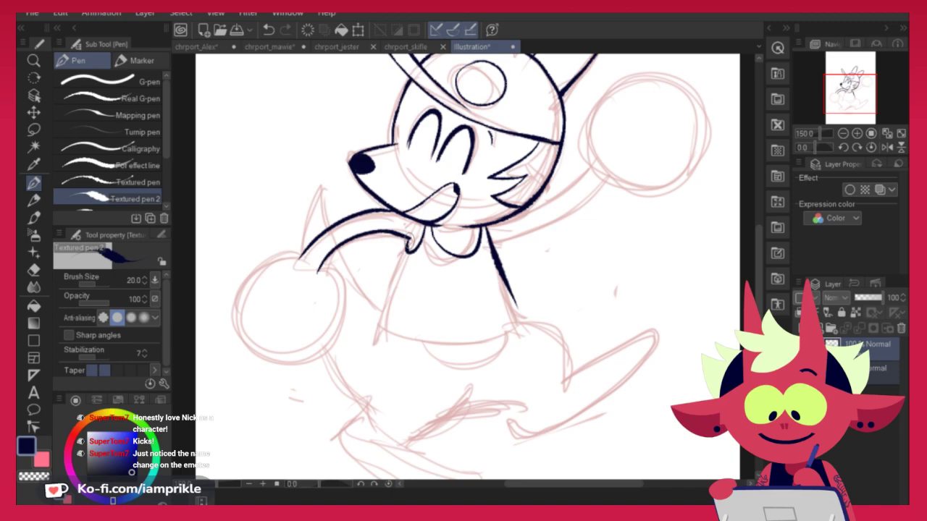
Ink the shirt's front side and its thick curved hem between the two lower corners
drag(405, 248, 378, 312)
drag(375, 308, 498, 329)
key(ctrl+z)
mouse_move(374, 311)
mouse_down()
mouse_move(396, 323)
mouse_move(500, 327)
mouse_up()
key(ctrl+z)
mouse_move(376, 308)
mouse_down()
mouse_move(518, 318)
mouse_move(491, 339)
mouse_move(469, 339)
mouse_move(523, 318)
mouse_up()
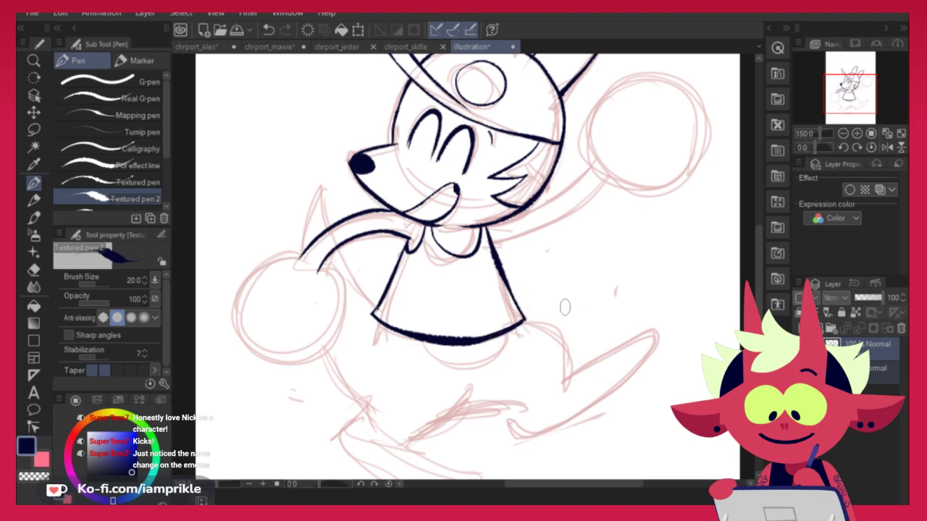
Ink the large round outline of the lowered hand and join it to the wrist
mouse_move(277, 255)
mouse_down()
mouse_move(239, 338)
mouse_move(296, 355)
mouse_move(342, 302)
mouse_move(258, 262)
mouse_move(230, 325)
mouse_move(284, 364)
mouse_move(337, 325)
mouse_move(320, 273)
mouse_up()
key(ctrl+z)
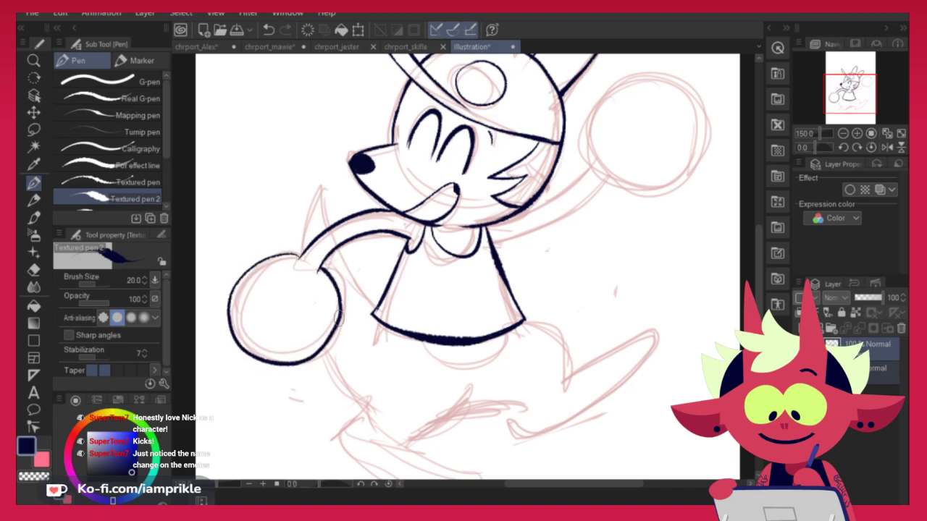
mouse_move(300, 259)
mouse_down()
mouse_move(250, 260)
mouse_move(237, 280)
mouse_up()
key(ctrl+z)
key(ctrl+z)
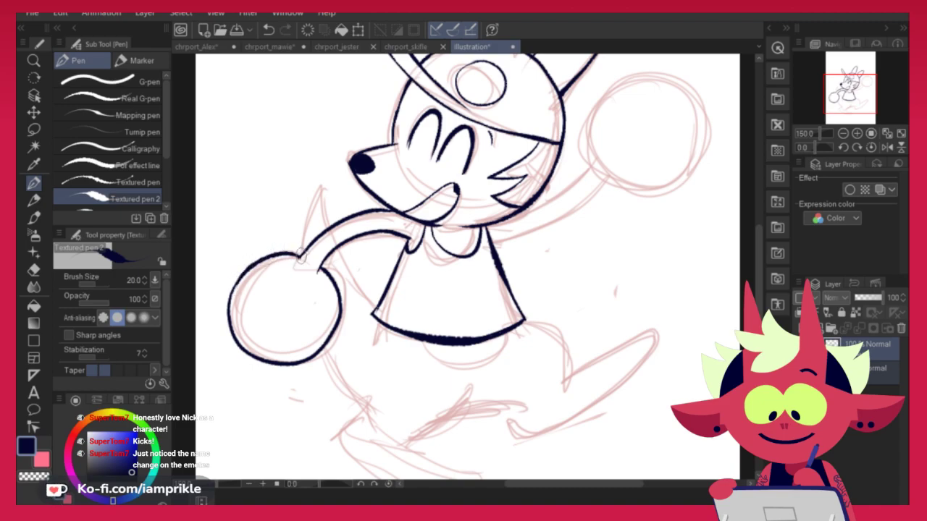
Add two short curved finger lines inside the lower part of the lowered hand
drag(245, 348, 245, 352)
key(ctrl+z)
drag(250, 308, 240, 348)
drag(279, 324, 275, 362)
Ink the upper line of the raised arm from behind the jaw toward the raised hand
mouse_move(658, 298)
mouse_down()
mouse_move(523, 374)
mouse_move(535, 362)
mouse_up()
key(ctrl+z)
mouse_move(397, 275)
mouse_down()
mouse_move(466, 222)
mouse_move(365, 312)
mouse_move(437, 277)
mouse_move(473, 244)
mouse_up()
key(ctrl+z)
key(ctrl+z)
key(ctrl+z)
Ink the raised arm's underside and its large round hand, cleaning the wrist join with transparent colour
mouse_move(358, 309)
mouse_down()
mouse_move(465, 253)
mouse_move(561, 180)
mouse_up()
key(ctrl+z)
mouse_move(457, 233)
mouse_down()
mouse_move(456, 184)
mouse_move(478, 254)
mouse_move(470, 246)
mouse_move(503, 267)
mouse_move(467, 246)
mouse_up()
key(ctrl+z)
key(ctrl+z)
mouse_move(507, 143)
mouse_down()
mouse_move(456, 230)
mouse_move(544, 248)
mouse_move(459, 160)
mouse_move(505, 265)
mouse_move(492, 144)
mouse_up()
key(ctrl+z)
key(ctrl+z)
key(ctrl+z)
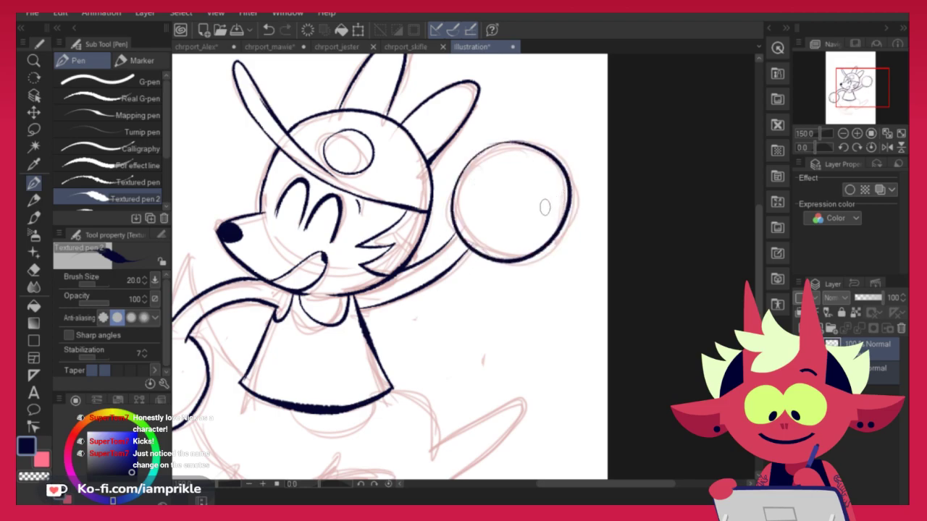
click(34, 477)
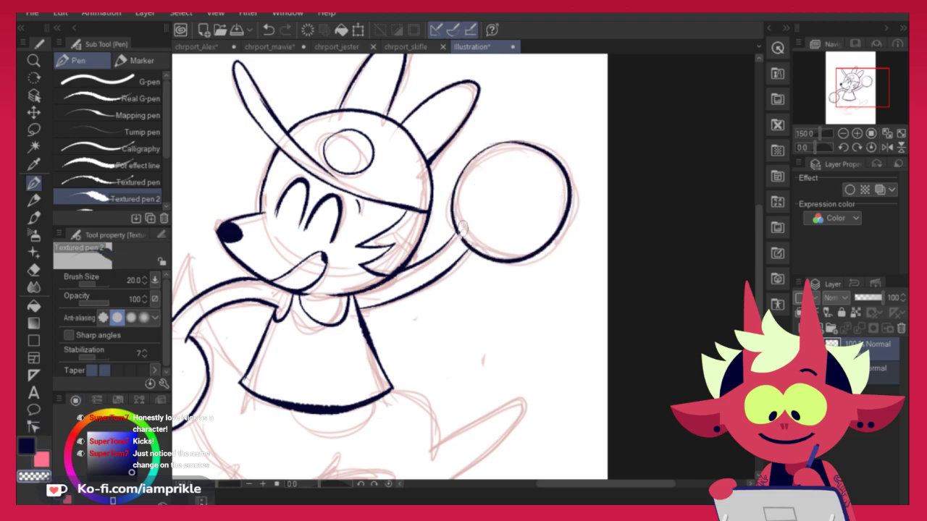
click(25, 447)
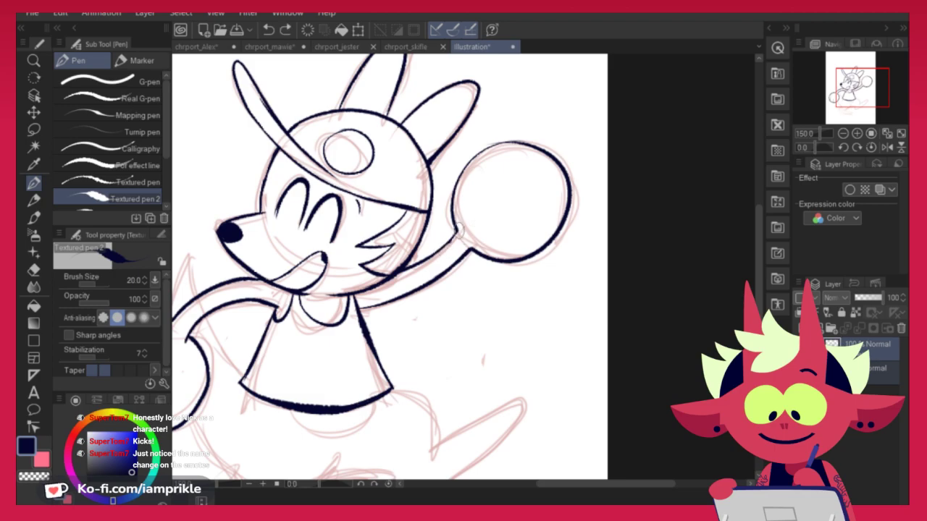
Add the curved thumb and finger lines inside the raised hand
drag(467, 194, 477, 219)
key(ctrl+z)
mouse_move(529, 147)
mouse_down()
mouse_move(518, 181)
mouse_move(540, 202)
mouse_up()
key(ctrl+z)
key(ctrl+z)
mouse_move(532, 147)
mouse_down()
mouse_move(516, 184)
mouse_move(540, 201)
mouse_up()
key(ctrl+z)
drag(407, 210, 396, 224)
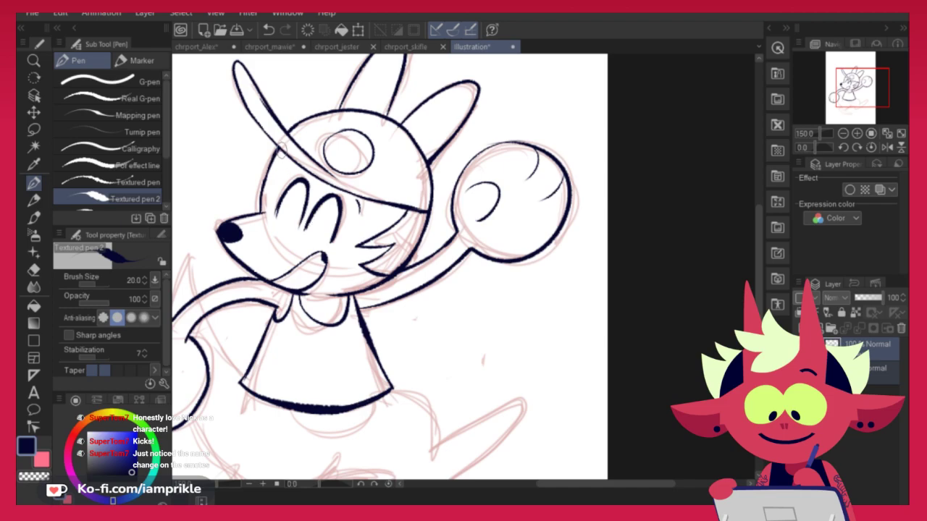
drag(278, 149, 236, 175)
key(ctrl+z)
drag(278, 150, 234, 174)
mouse_move(235, 174)
mouse_down()
mouse_move(257, 173)
mouse_move(238, 186)
mouse_up()
drag(237, 186, 262, 208)
key(ctrl+z)
key(ctrl+z)
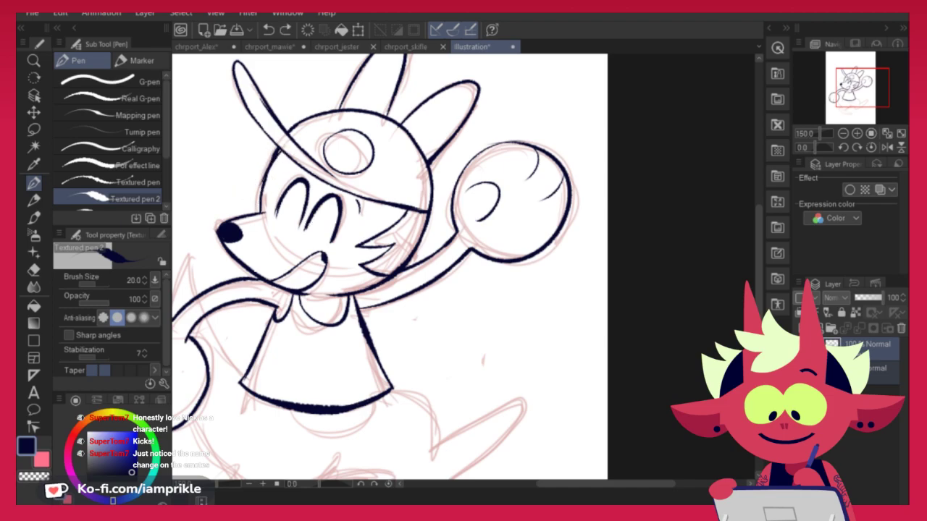
Ink jagged fur tufts in front of the forehead, just below the cap brim
key(c)
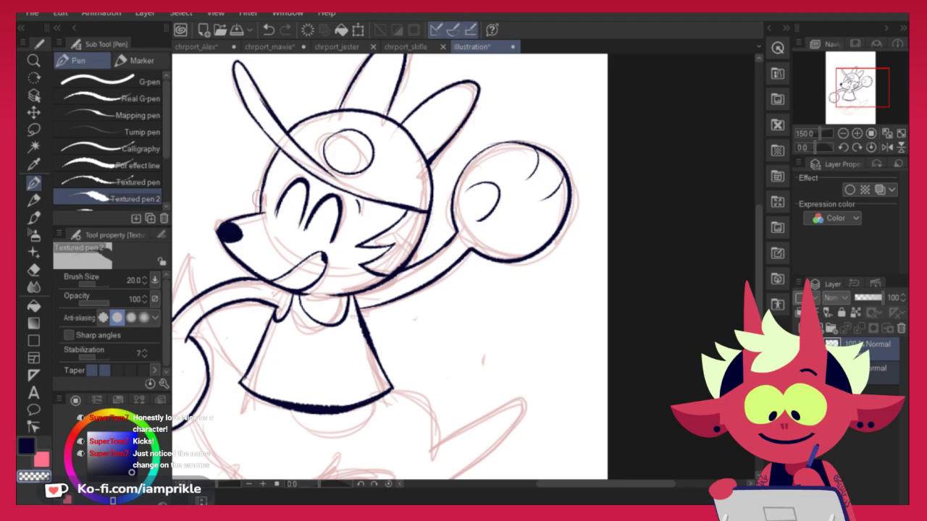
key(c)
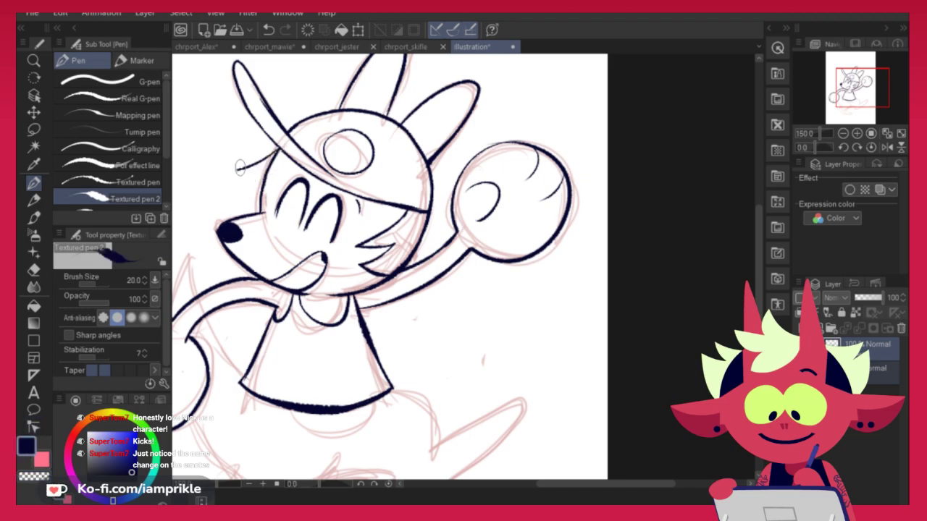
key(ctrl+z)
drag(265, 173, 255, 196)
key(ctrl+z)
mouse_move(278, 151)
mouse_down()
mouse_move(247, 184)
mouse_move(257, 209)
mouse_up()
key(ctrl+z)
key(ctrl+z)
key(ctrl+z)
mouse_move(278, 151)
mouse_down()
mouse_move(235, 172)
mouse_move(258, 181)
mouse_up()
drag(257, 186, 245, 203)
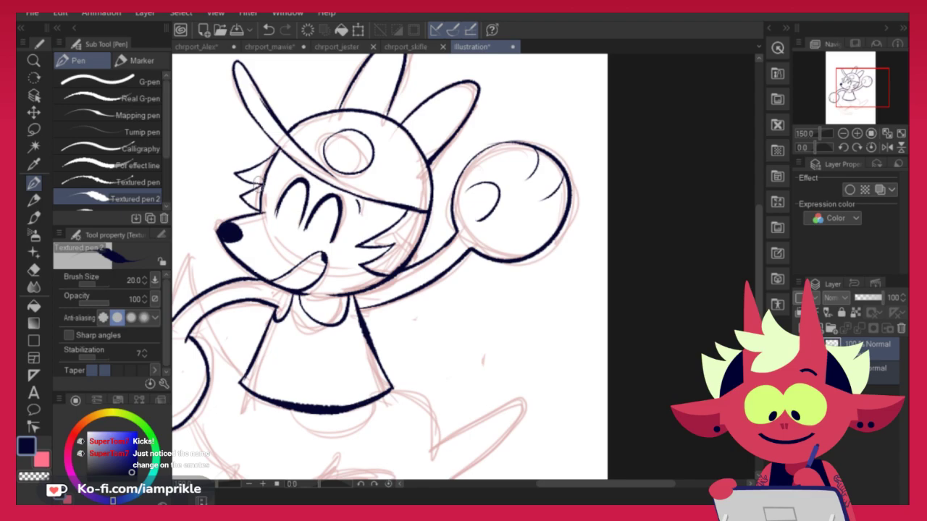
Review the inks without the sketch, and ink the pointed tail curving from the shirt hem up behind the lowered arm
drag(569, 400, 577, 388)
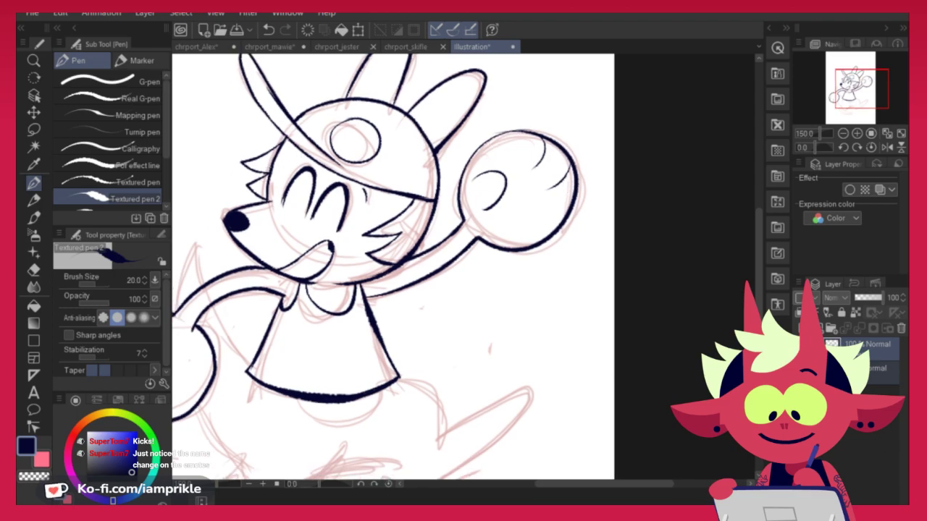
click(801, 369)
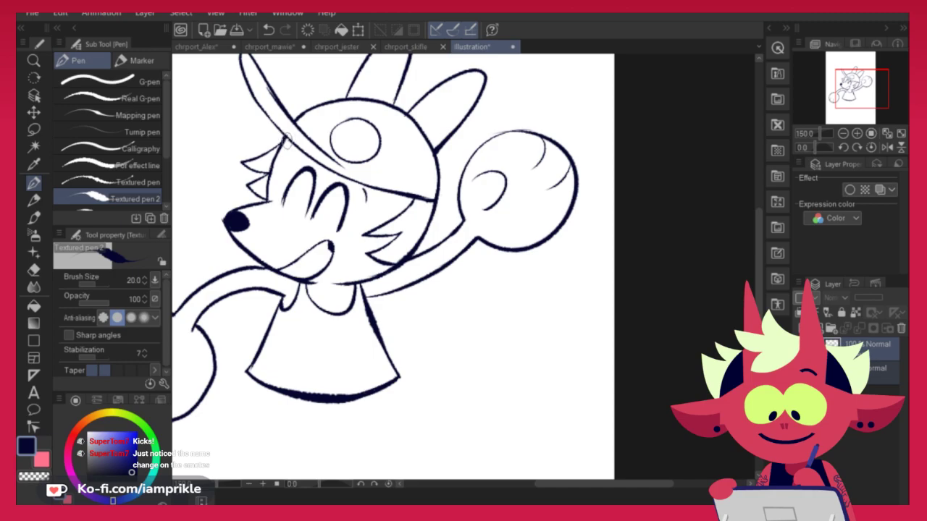
mouse_move(605, 425)
mouse_down()
mouse_move(650, 394)
mouse_move(709, 316)
mouse_up()
click(801, 369)
mouse_move(347, 237)
mouse_down()
mouse_move(303, 179)
mouse_move(346, 236)
mouse_up()
key(ctrl+z)
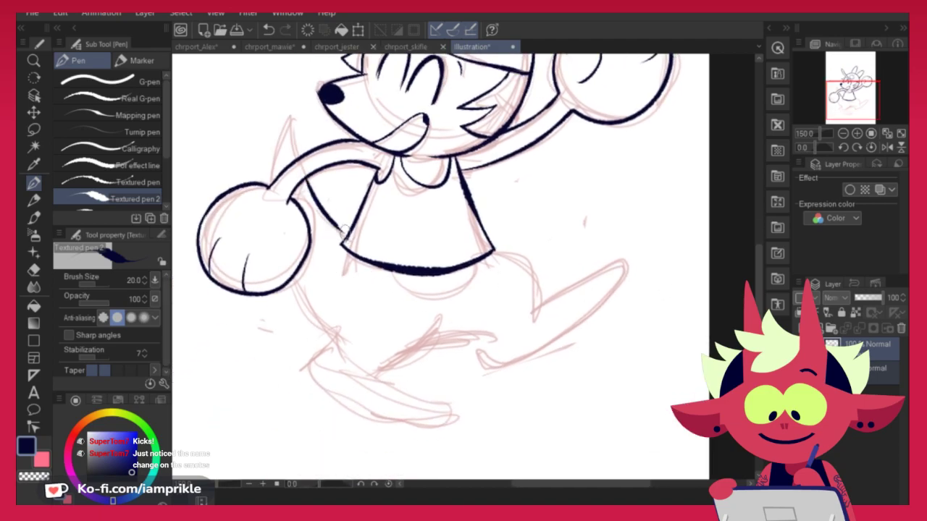
mouse_move(298, 161)
mouse_down()
mouse_move(293, 115)
mouse_move(269, 185)
mouse_move(292, 112)
mouse_up()
key(ctrl+z)
key(ctrl+z)
mouse_move(273, 183)
mouse_down()
mouse_move(293, 113)
mouse_move(297, 148)
mouse_up()
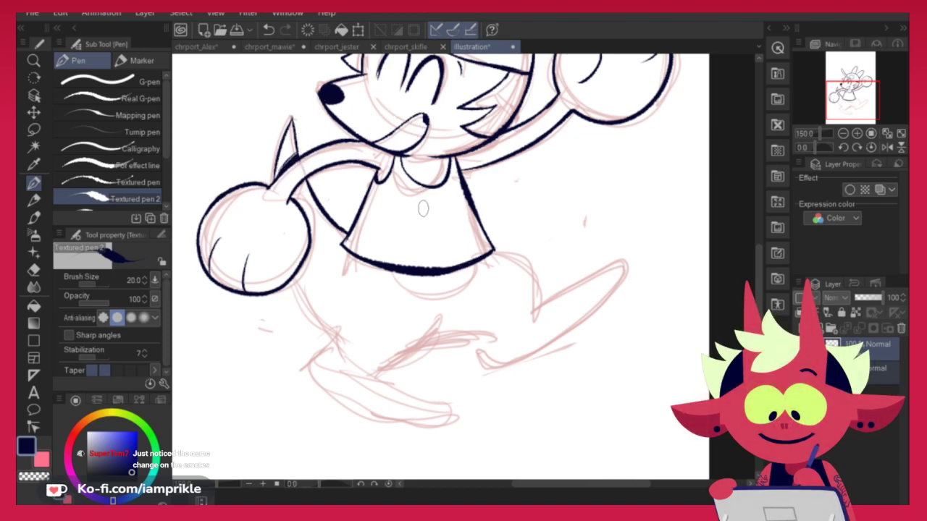
key(ctrl+z)
Ink the front line of the bent leg from under the lowered hand down to the ankle
drag(492, 263, 469, 279)
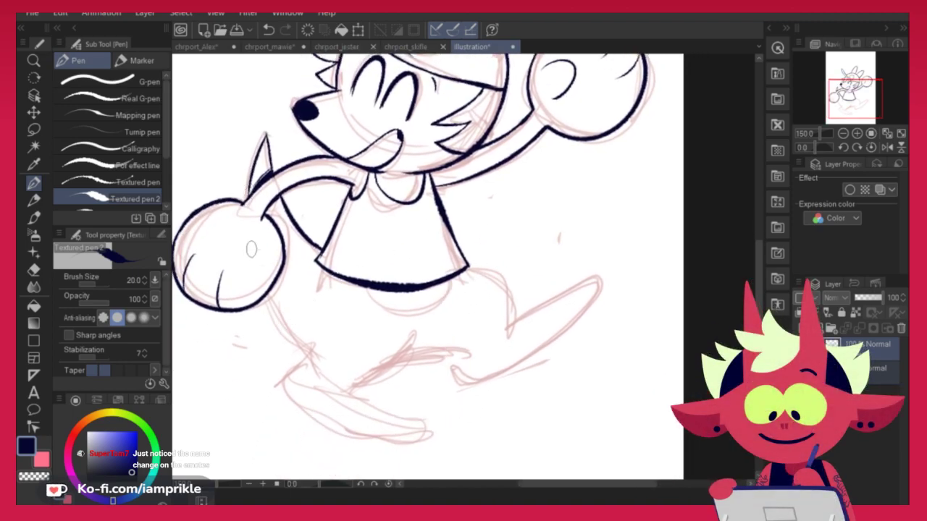
drag(272, 317, 295, 351)
key(ctrl+z)
drag(265, 295, 305, 352)
key(ctrl+z)
drag(266, 297, 304, 353)
drag(278, 320, 309, 359)
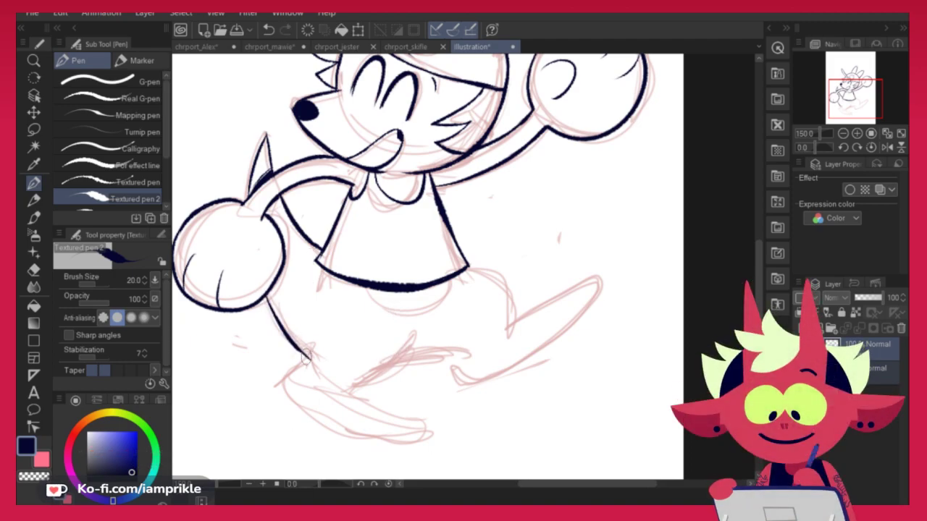
key(ctrl+z)
key(ctrl+z)
drag(268, 296, 306, 349)
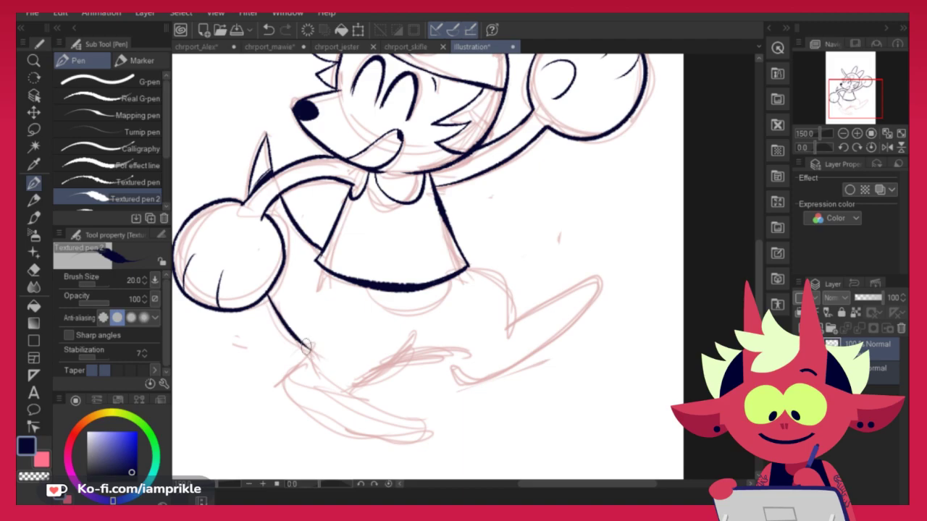
Ink the back of the front leg's calf and the heel and long sole of its foot
drag(406, 334, 349, 386)
key(ctrl+z)
drag(407, 334, 351, 386)
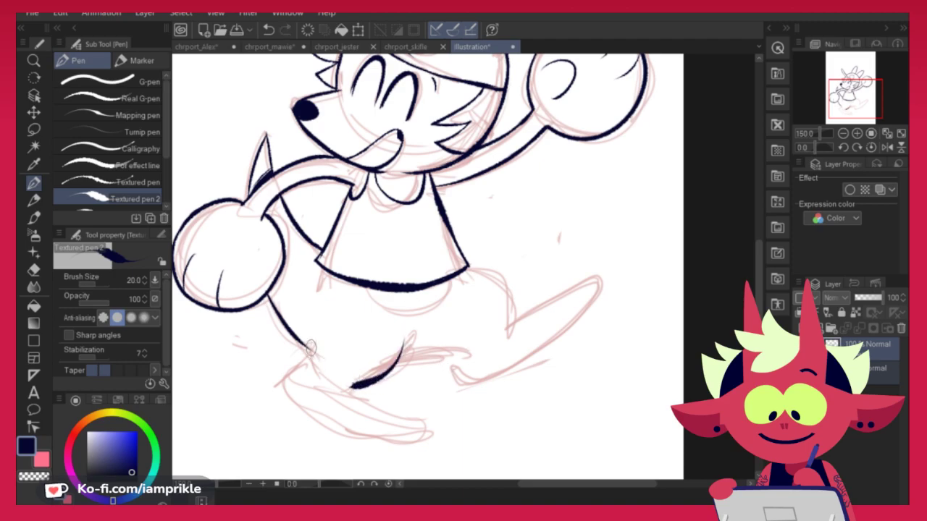
mouse_move(313, 355)
mouse_down()
mouse_move(284, 379)
mouse_move(295, 407)
mouse_move(433, 438)
mouse_up()
drag(352, 388, 441, 425)
key(ctrl+z)
mouse_move(330, 381)
mouse_down()
mouse_move(368, 381)
mouse_move(330, 387)
mouse_move(432, 424)
mouse_up()
key(ctrl+z)
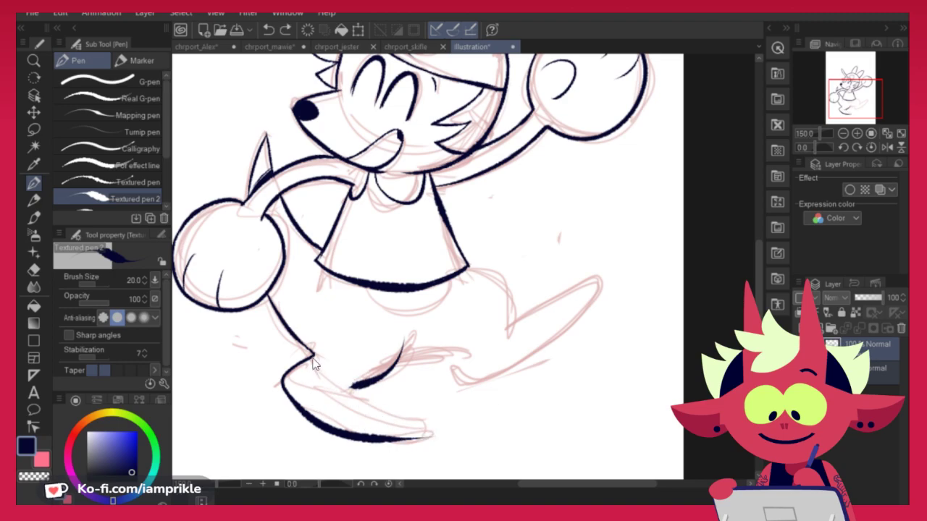
key(ctrl+z)
mouse_move(306, 359)
mouse_down()
mouse_move(283, 389)
mouse_move(404, 438)
mouse_up()
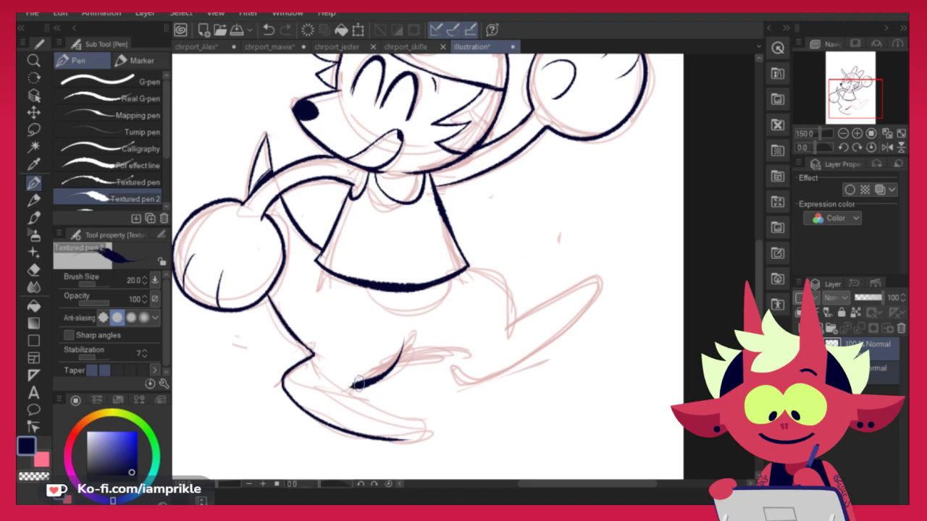
Try to trim the calf line's lower end with transparent colour and redraw it in dark navy
key(ctrl+z)
key(c)
mouse_move(351, 388)
mouse_down()
mouse_move(393, 371)
mouse_move(343, 389)
mouse_up()
key(c)
key(ctrl+z)
drag(404, 344, 341, 387)
key(ctrl+z)
Ink the front foot's upper edge and rounded toe, and the short line under the rear thigh
mouse_move(400, 349)
mouse_down()
mouse_move(336, 390)
mouse_move(421, 424)
mouse_up()
key(ctrl+z)
drag(335, 392, 430, 429)
key(ctrl+z)
mouse_move(334, 392)
mouse_down()
mouse_move(418, 415)
mouse_move(403, 440)
mouse_up()
key(ctrl+z)
drag(399, 354, 464, 346)
key(ctrl+z)
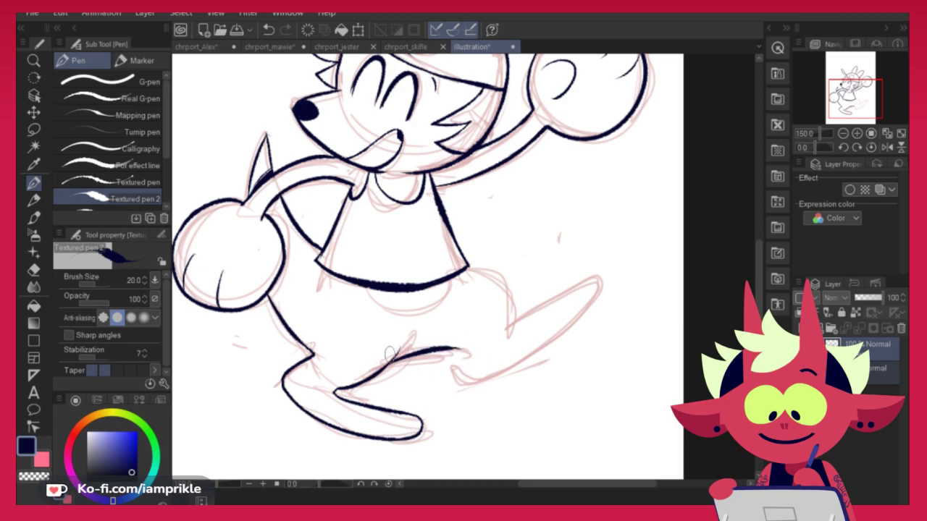
Erase the front leg's calf line between the foot and the rear thigh with the hard eraser
key(ctrl+z)
drag(397, 338, 365, 383)
key(e)
drag(366, 370, 370, 373)
key(c)
key(c)
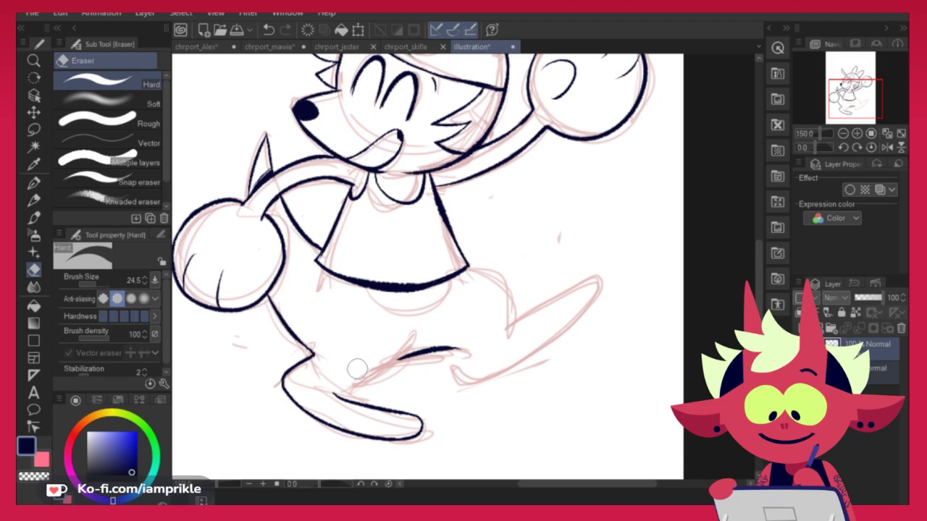
Ink the front leg's calf line from the rear thigh's underside down to the front foot's upper edge
key(p)
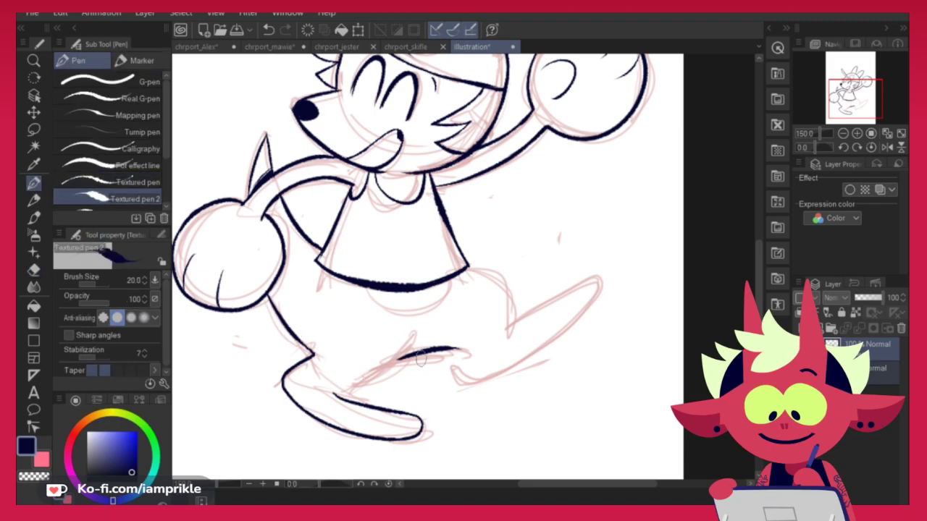
mouse_move(335, 394)
mouse_down()
mouse_move(397, 353)
mouse_move(335, 392)
mouse_up()
key(ctrl+z)
key(ctrl+z)
drag(396, 356, 335, 392)
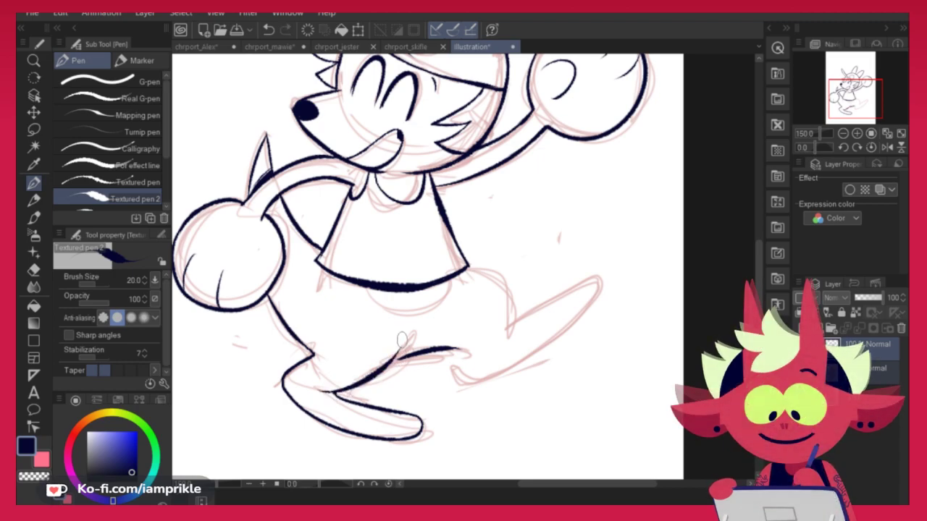
key(ctrl+z)
drag(400, 350, 334, 392)
key(ctrl+z)
drag(402, 345, 329, 393)
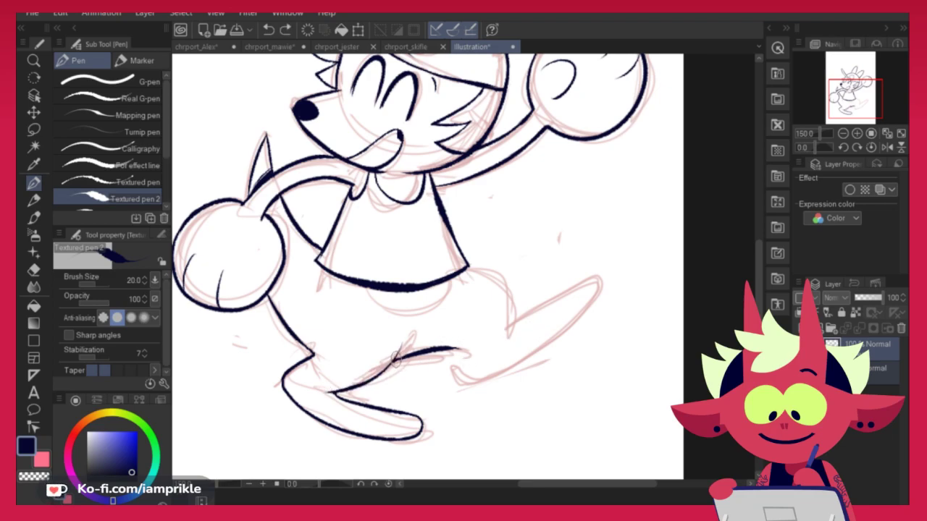
drag(390, 364, 390, 368)
Ink the rear leg's thigh and shin and its raised long foot with rounded toe and heel
mouse_move(461, 272)
mouse_down()
mouse_move(511, 326)
mouse_move(498, 276)
mouse_move(504, 335)
mouse_move(470, 378)
mouse_move(572, 316)
mouse_up()
key(ctrl+z)
key(ctrl+z)
mouse_move(488, 378)
mouse_down()
mouse_move(534, 354)
mouse_move(595, 274)
mouse_up()
key(ctrl+z)
mouse_move(504, 334)
mouse_down()
mouse_move(587, 282)
mouse_move(595, 298)
mouse_move(545, 354)
mouse_up()
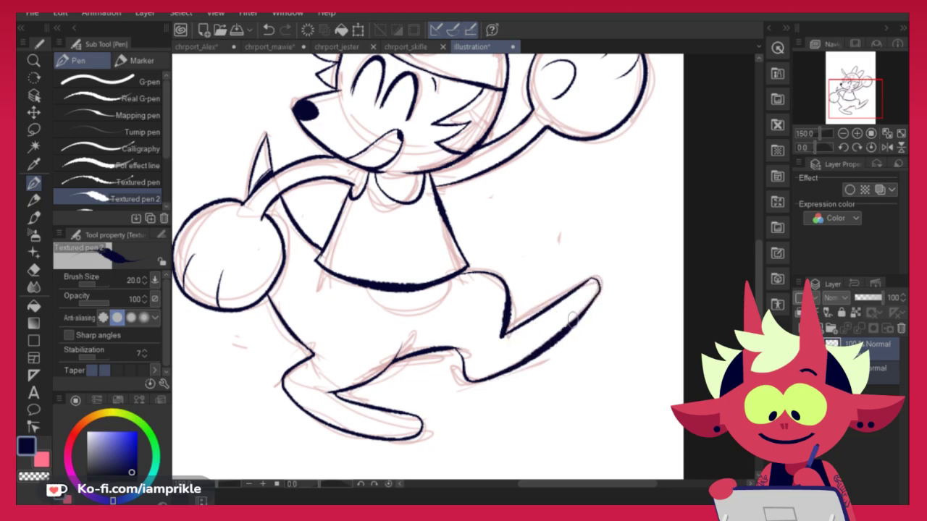
Ink the thin curved belly line below the shirt hem and hide the sketch layer
click(800, 369)
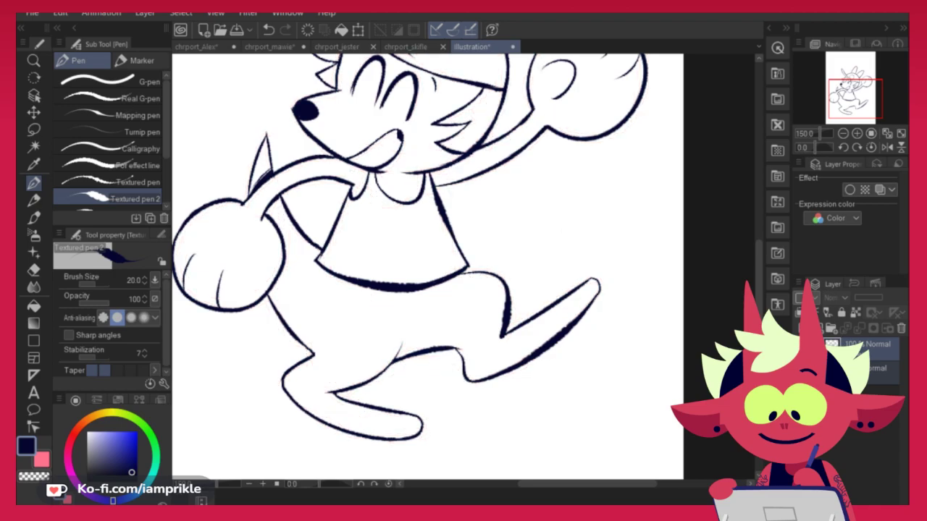
click(800, 369)
drag(371, 291, 448, 291)
key(ctrl+z)
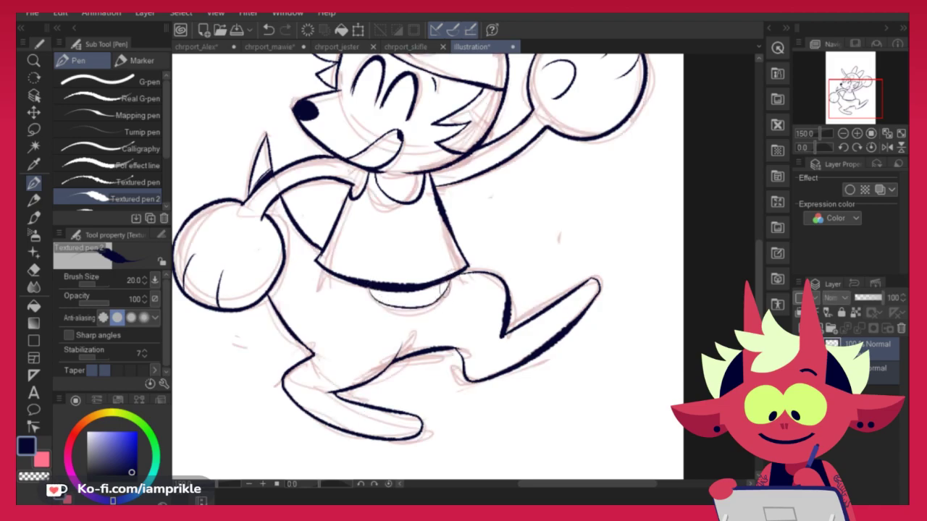
click(800, 369)
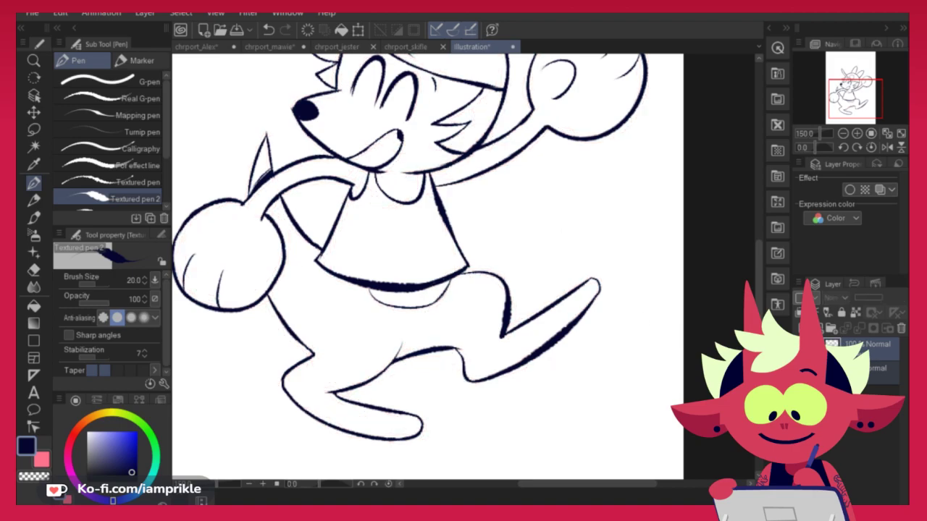
Shade the corner between the shirt's shoulder and the underside of the raised arm in dark navy
mouse_move(539, 382)
mouse_down()
mouse_move(551, 440)
mouse_move(561, 410)
mouse_move(577, 414)
mouse_move(488, 496)
mouse_up()
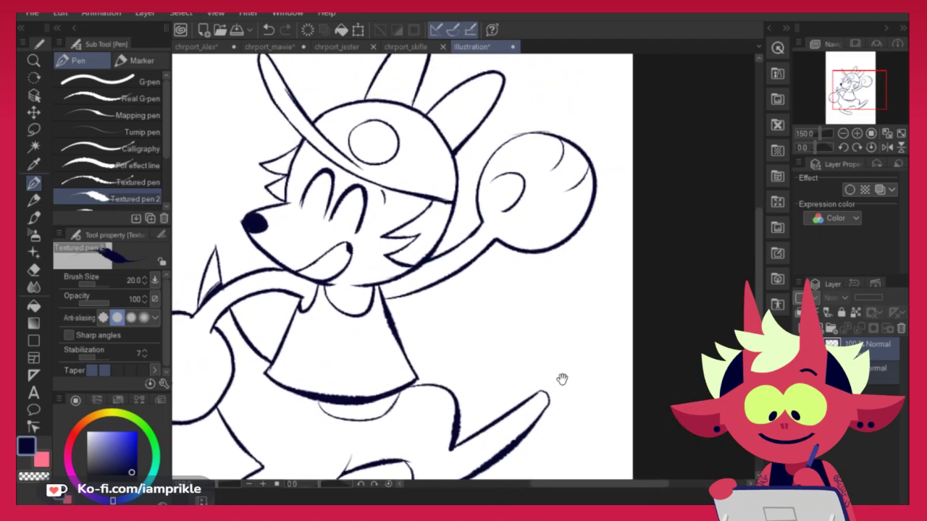
key(ctrl+z)
mouse_move(382, 290)
mouse_down()
mouse_move(400, 277)
mouse_move(394, 284)
mouse_up()
key(ctrl+z)
drag(572, 430, 652, 231)
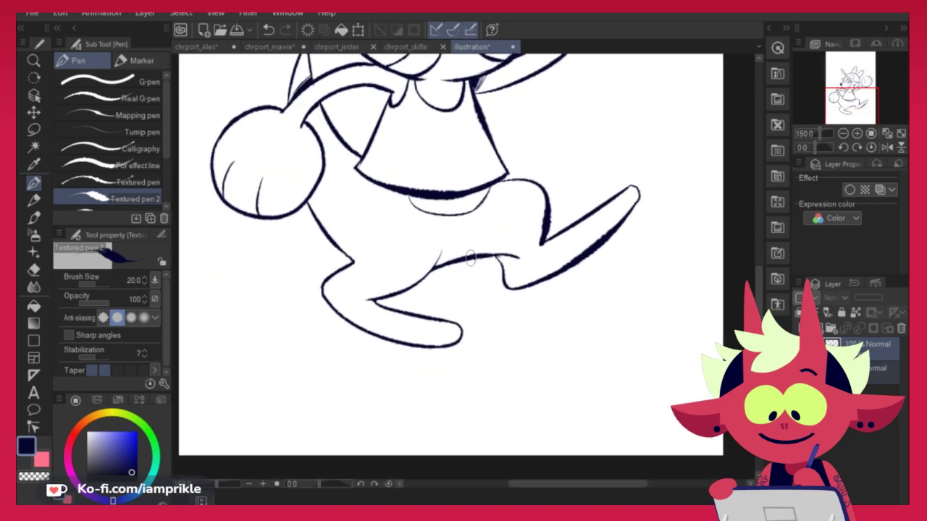
Redraw the crease where the front calf line meets the rear thigh with a smoother tapered stroke
key(ctrl+z)
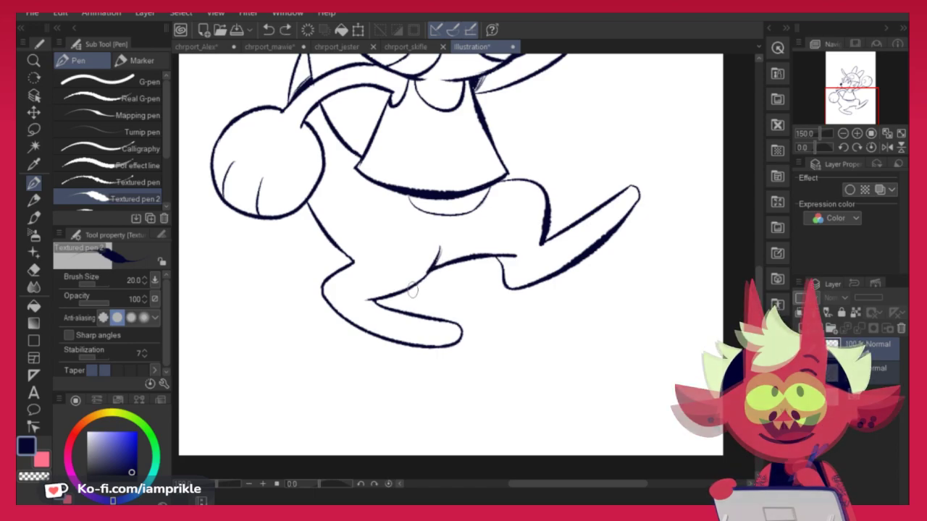
drag(435, 262, 413, 288)
key(ctrl+z)
drag(442, 245, 414, 287)
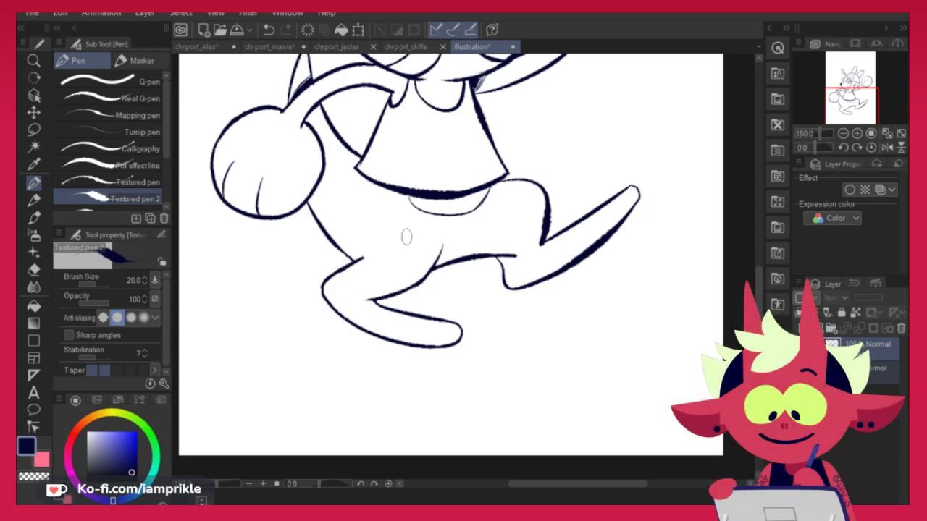
Thicken the line art with dark navy shading where the two ears meet the cap
drag(601, 282, 543, 440)
mouse_move(589, 333)
mouse_down()
mouse_move(602, 422)
mouse_move(637, 423)
mouse_up()
drag(485, 172, 492, 185)
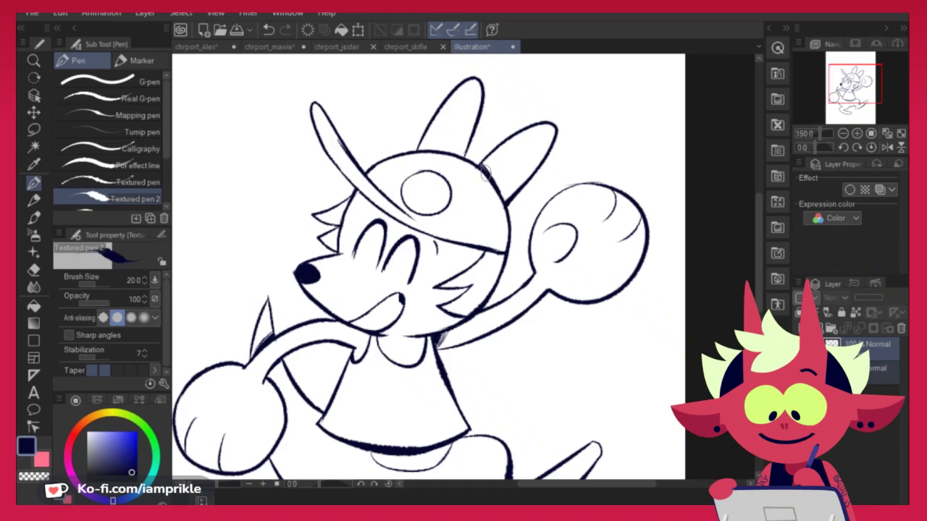
drag(434, 150, 459, 153)
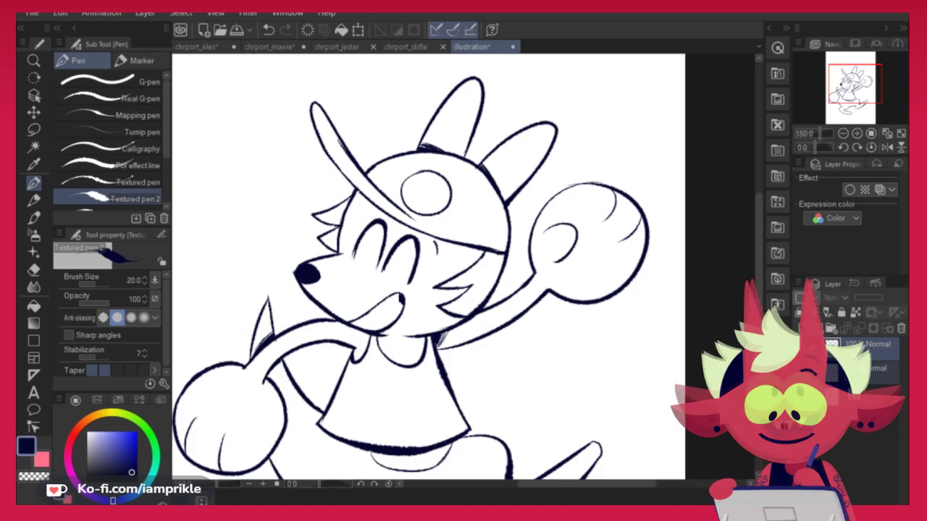
Add a new layer beneath the line art layer and choose the Fill tool
click(802, 328)
drag(868, 356, 865, 391)
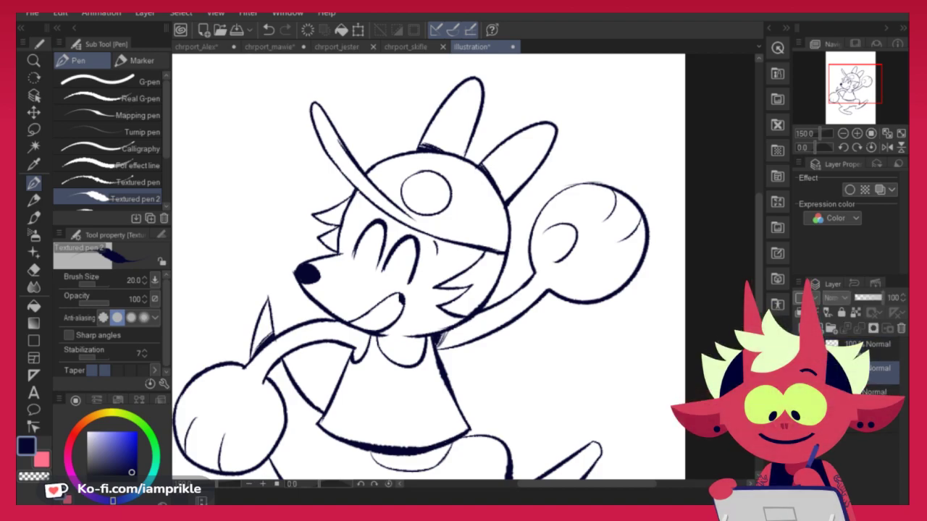
click(33, 304)
Switch to the chrport_skifle document and lock the transparent pixels of its topmost layer
click(405, 46)
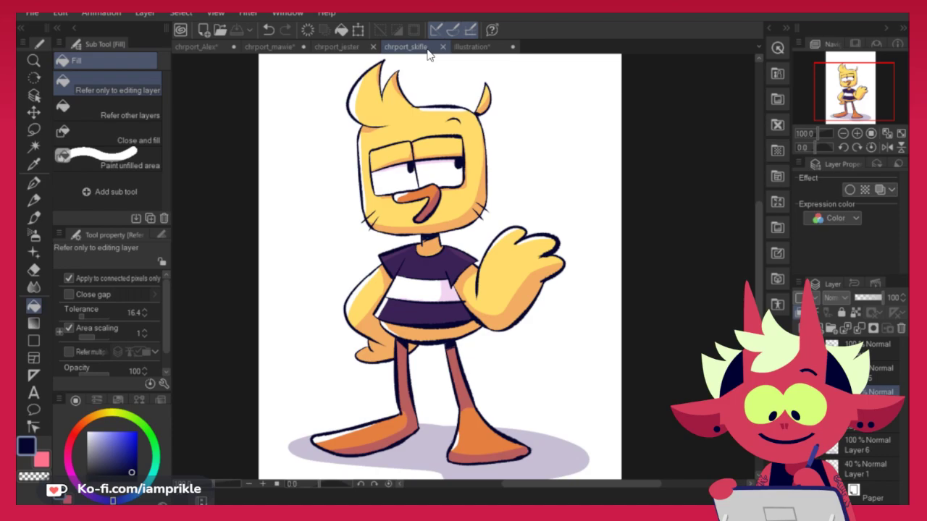
click(876, 368)
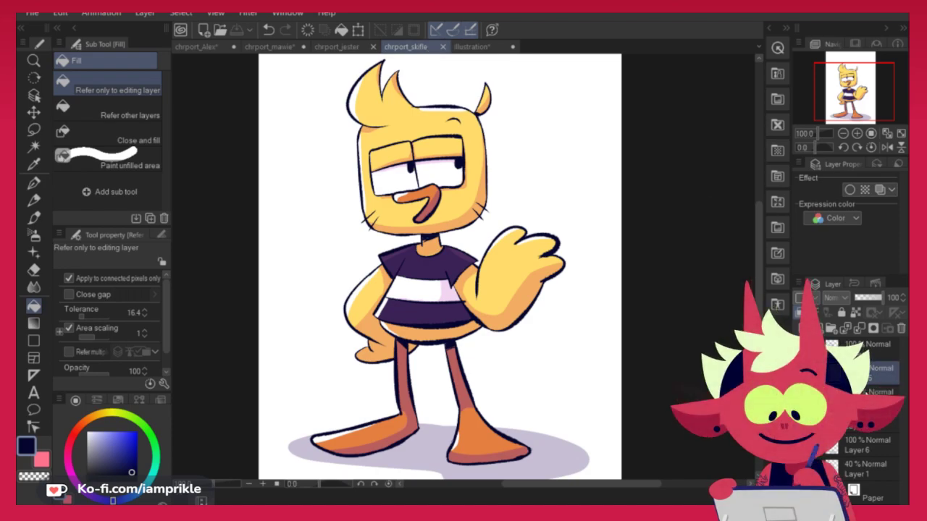
click(860, 351)
click(855, 312)
Recolour inner details of the yellow character's line art in red with the Marker pen
key(p)
click(142, 60)
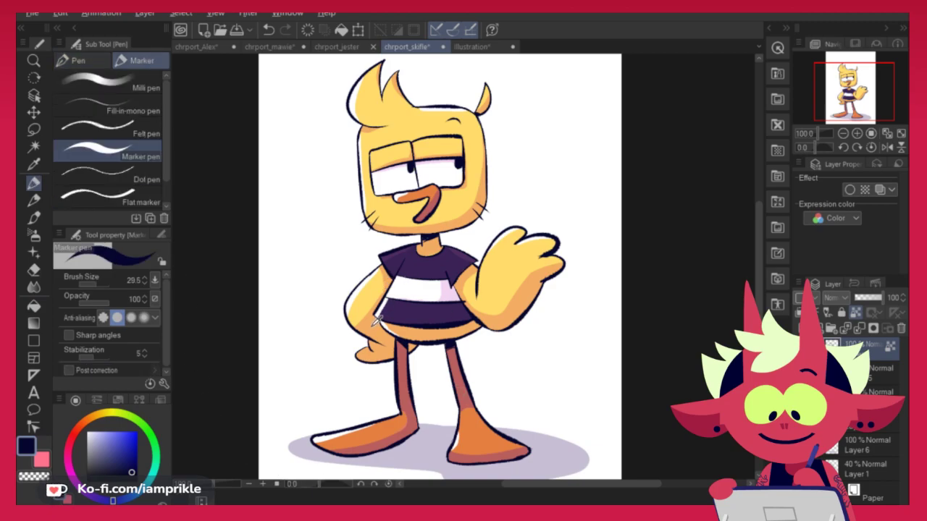
alt+click(362, 301)
drag(117, 439, 89, 433)
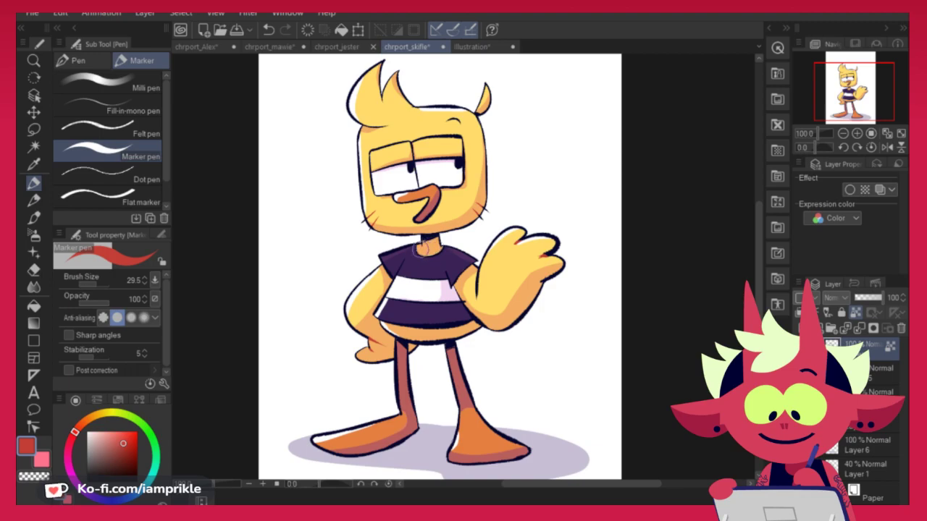
drag(581, 196, 573, 205)
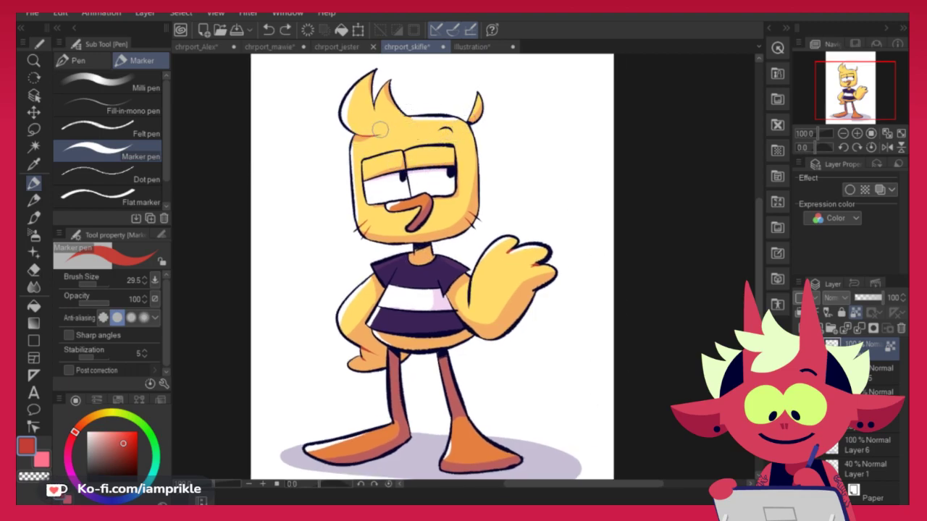
drag(634, 398, 644, 362)
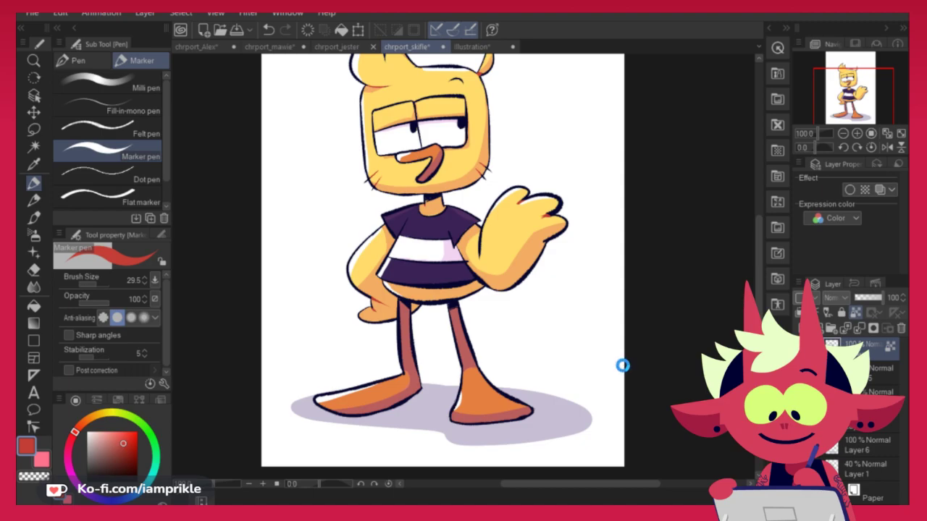
Return to the Illustration document and trim the nose's edge on the line art layer with transparent colour
click(478, 47)
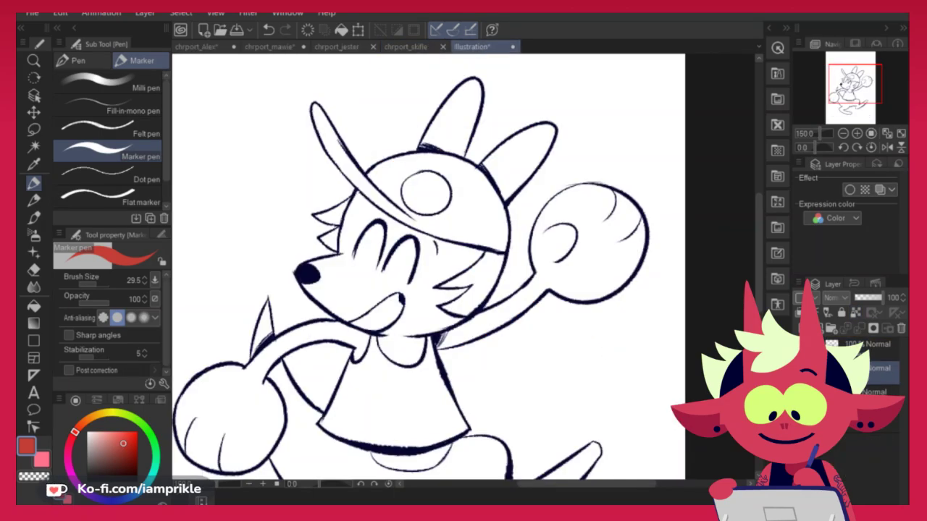
click(32, 304)
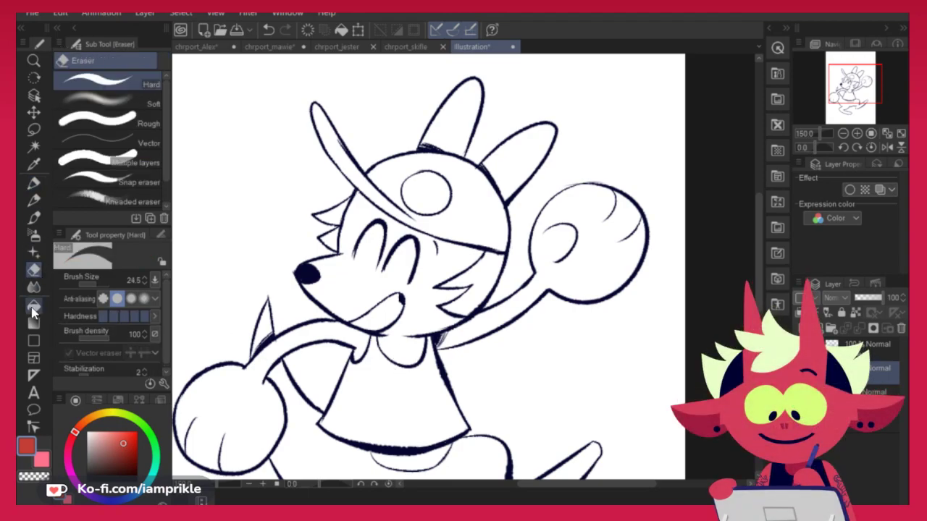
key(ctrl+minus)
key(ctrl+minus)
drag(616, 389, 594, 384)
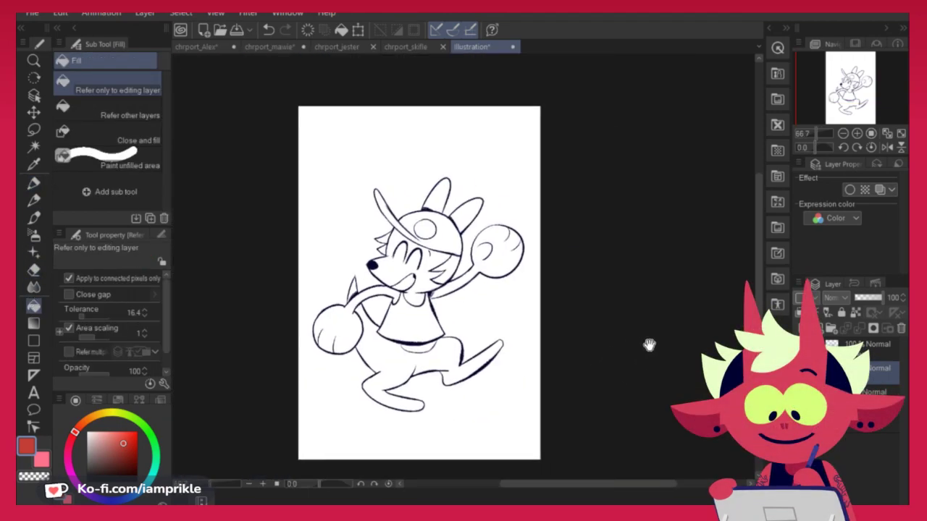
click(859, 350)
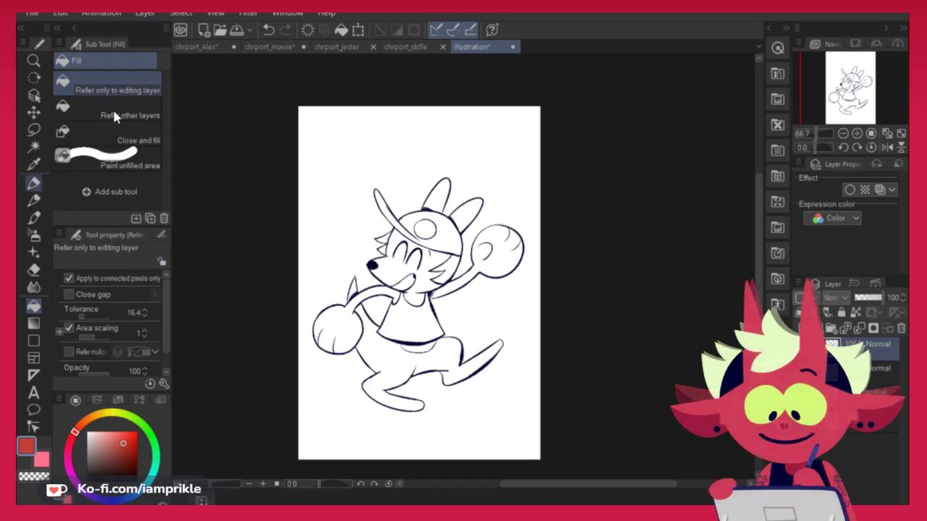
key(p)
alt+click(370, 265)
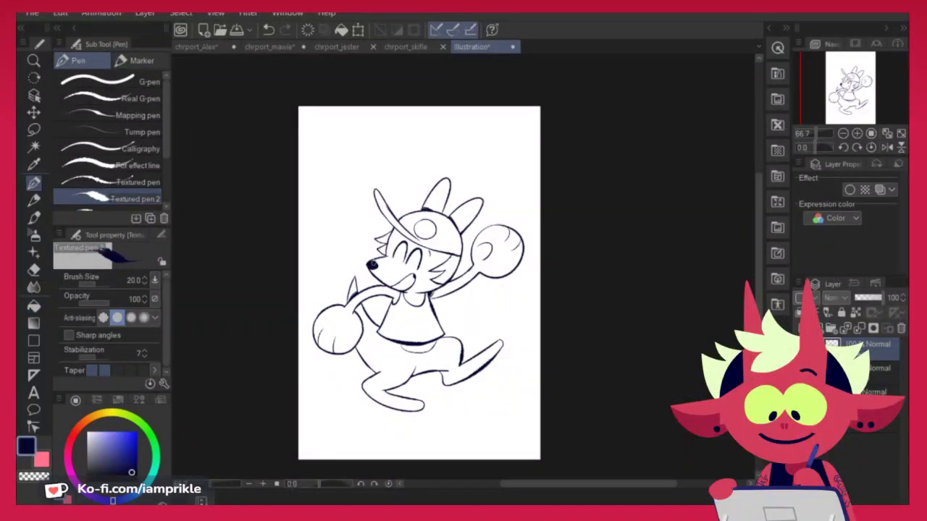
click(34, 477)
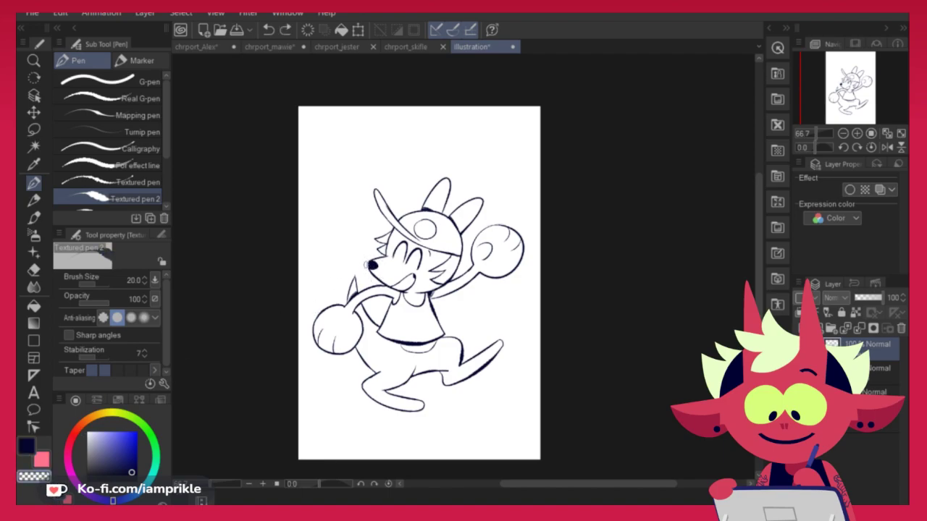
drag(370, 265, 370, 272)
Fill the whole character with lime green on the layer below the line art using Close and fill
click(880, 370)
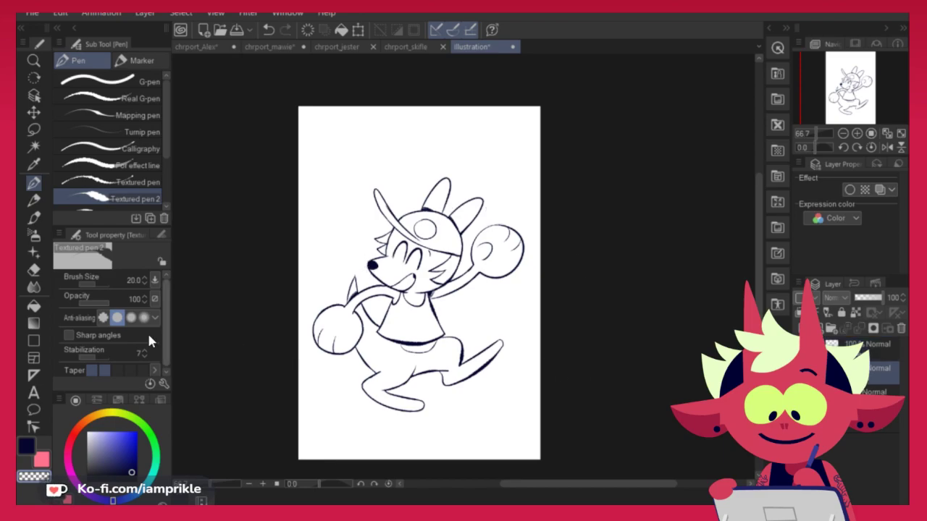
click(34, 305)
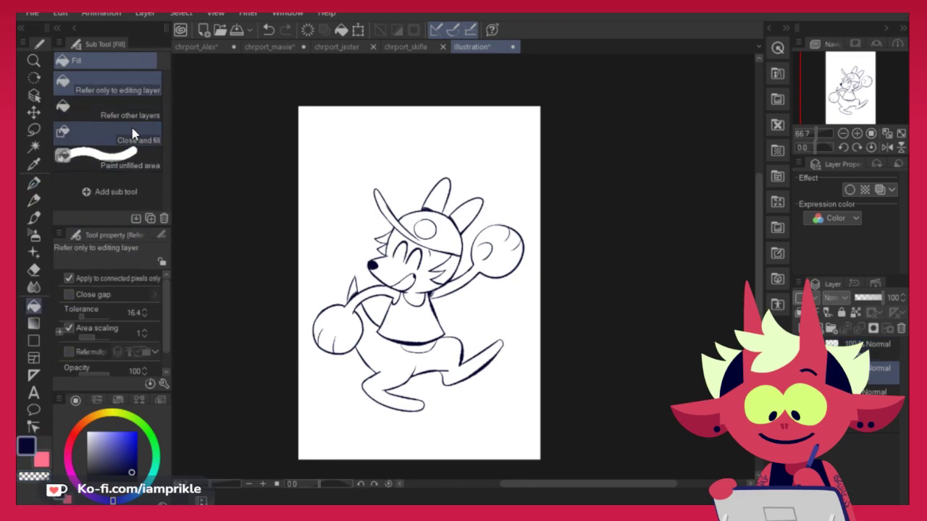
click(137, 140)
click(121, 414)
click(115, 437)
drag(116, 437, 127, 416)
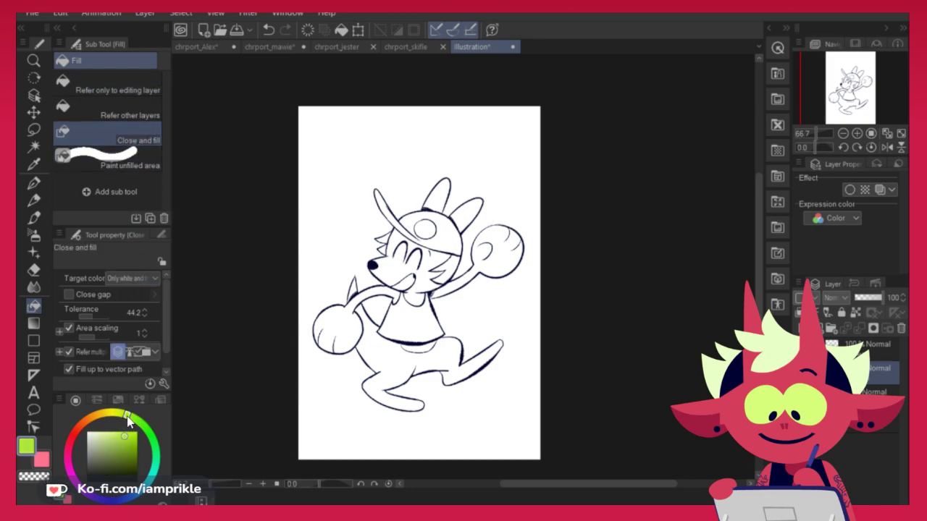
mouse_move(412, 127)
mouse_down()
mouse_move(355, 149)
mouse_move(376, 138)
mouse_up()
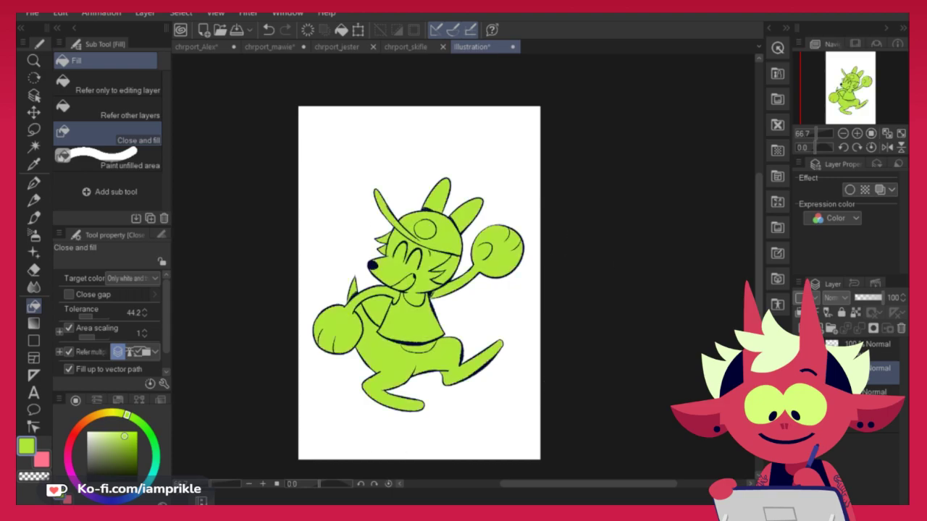
Clear the green from the gap between the lowered arm and the torso with a transparent Refer other layers fill
drag(678, 383, 685, 360)
key(ctrl+plus)
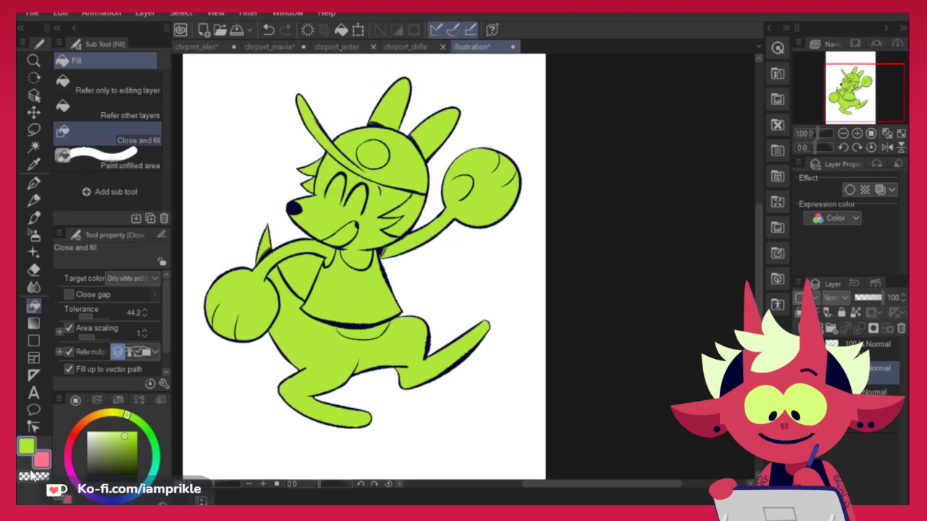
click(157, 109)
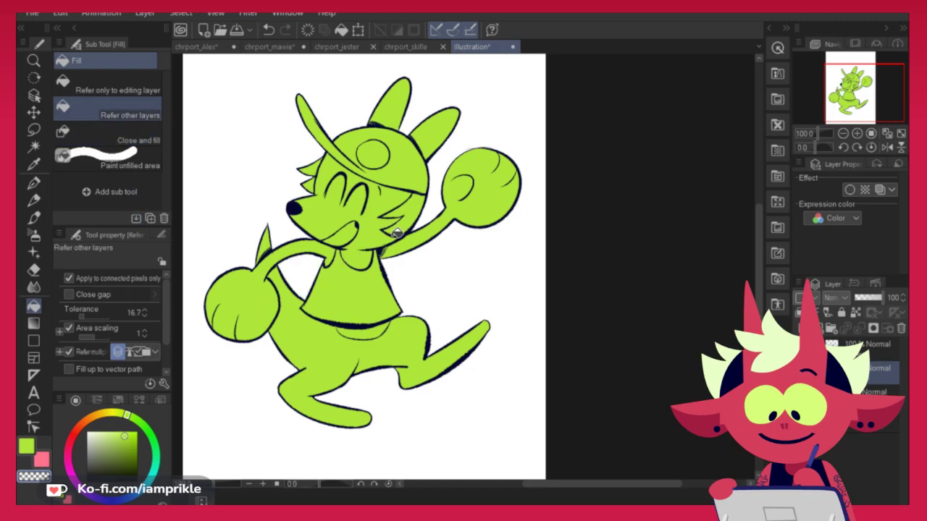
mouse_move(594, 352)
mouse_down()
mouse_move(584, 393)
mouse_move(598, 368)
mouse_up()
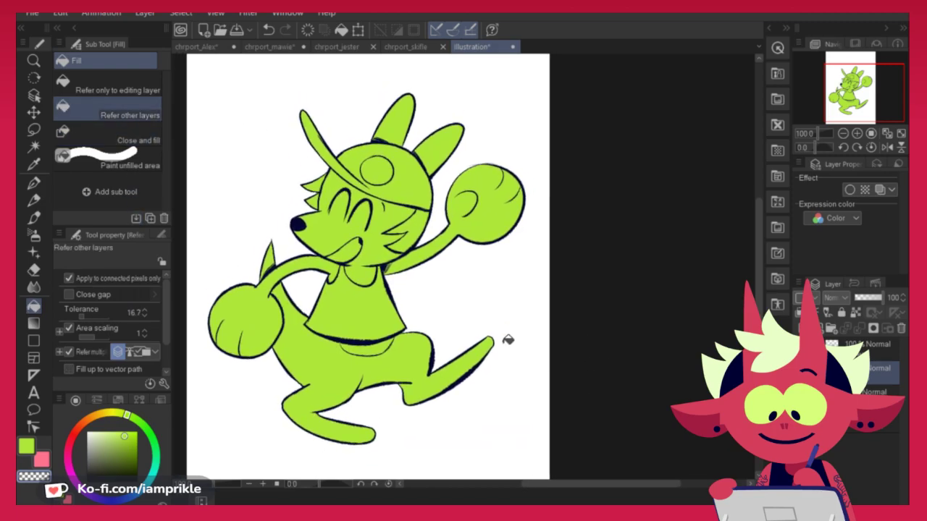
Shift the green fill slightly in hue and raise its luminosity with a Hue/Saturation/Luminosity adjustment
key(ctrl+u)
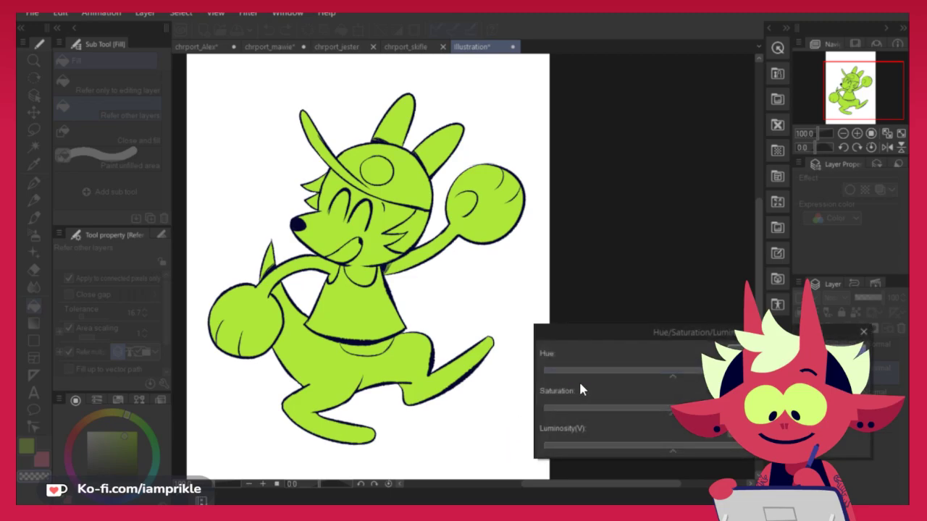
mouse_move(673, 376)
mouse_down()
mouse_move(684, 376)
mouse_move(672, 381)
mouse_up()
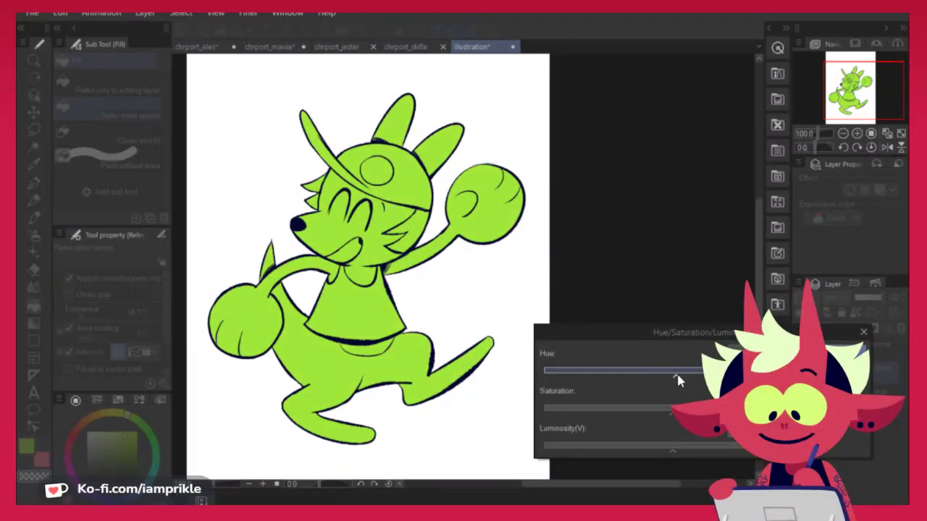
click(688, 451)
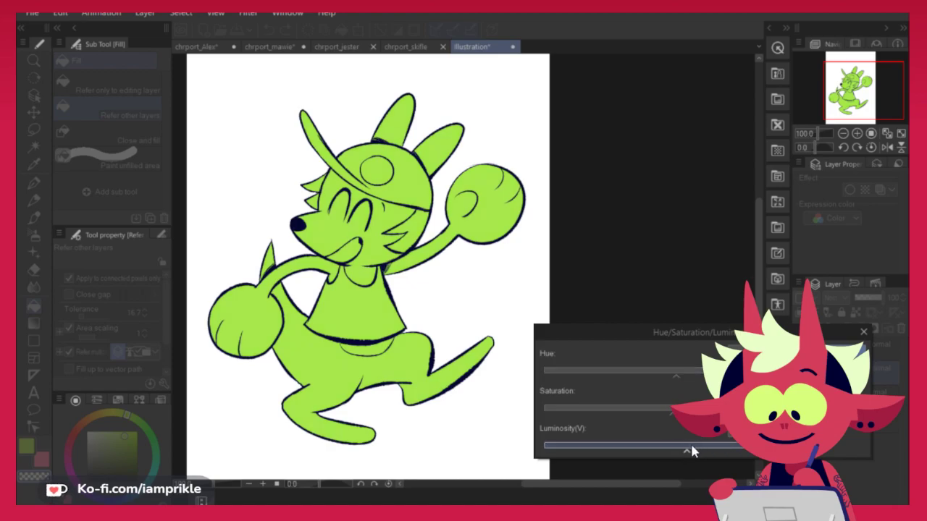
key(Return)
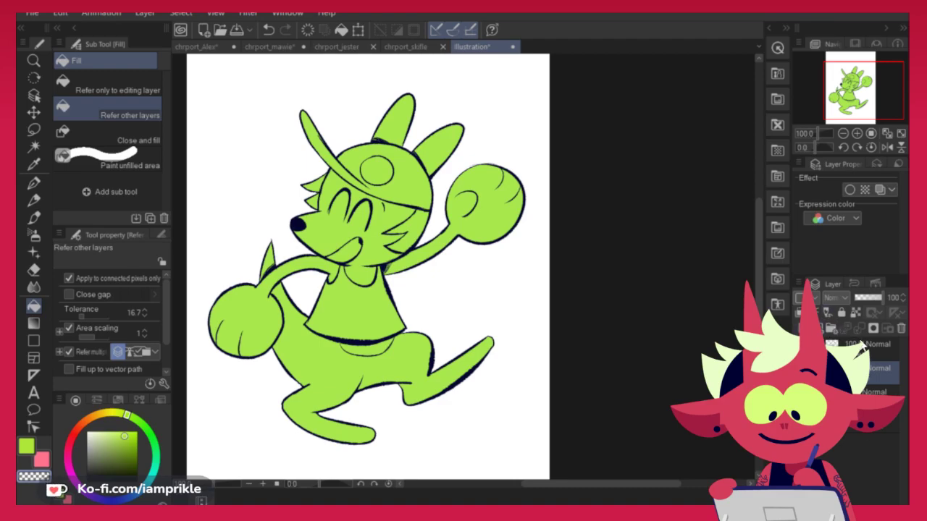
Fill the tank top and the cap, including its brim, with the dark purple of the shirt in the chrport_jester document
click(336, 47)
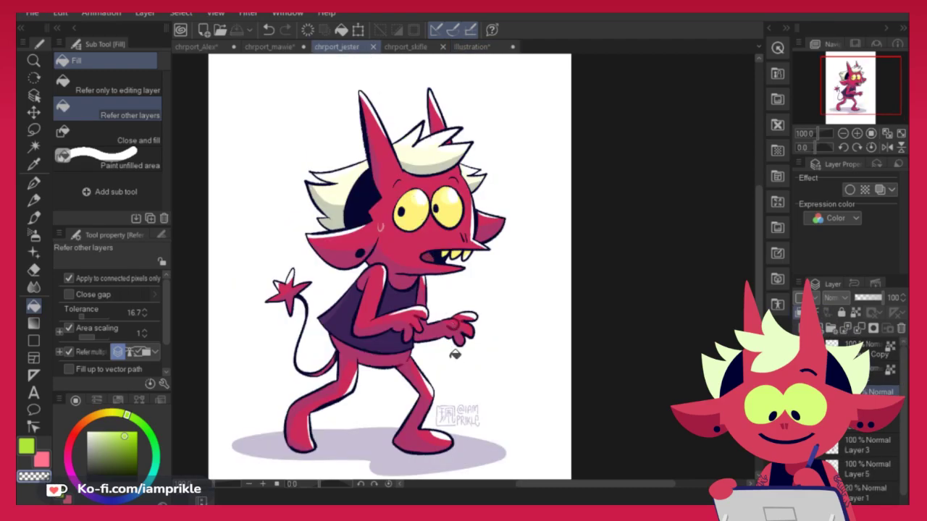
click(472, 47)
click(373, 319)
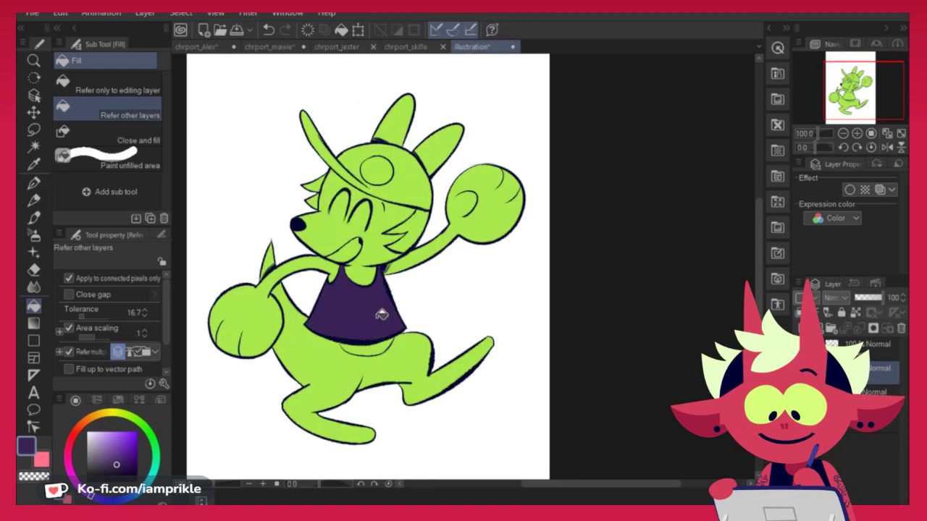
click(416, 189)
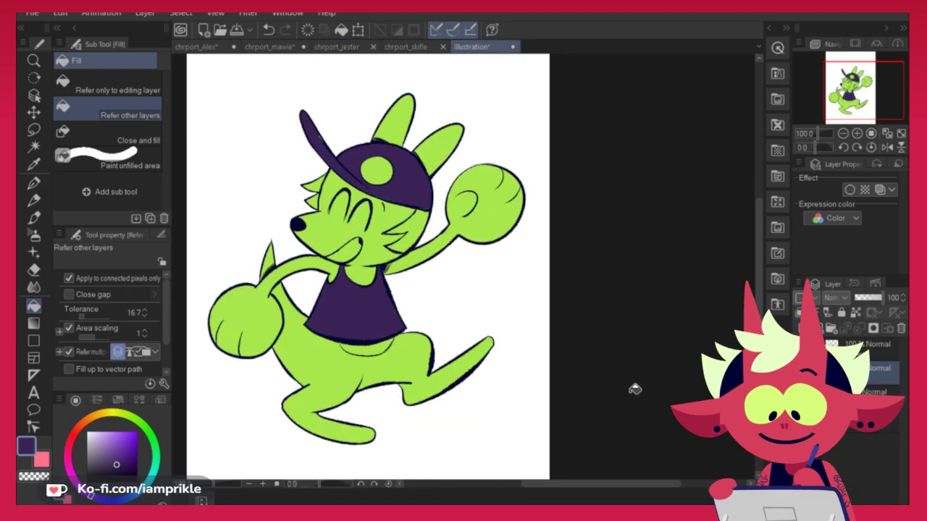
Fill the cap's round badge, the belly patch below the top and the open mouth with white using Refer other layers
click(116, 135)
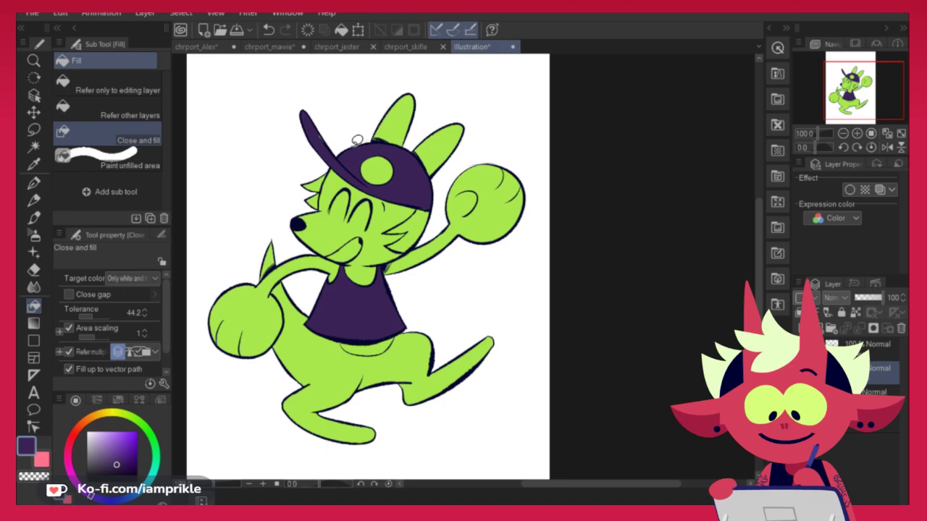
click(34, 185)
click(141, 61)
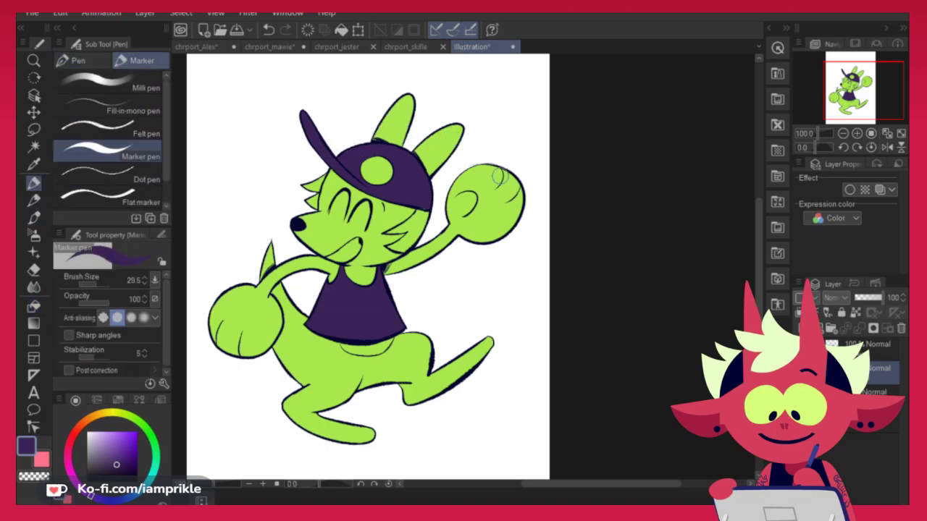
click(33, 307)
click(88, 432)
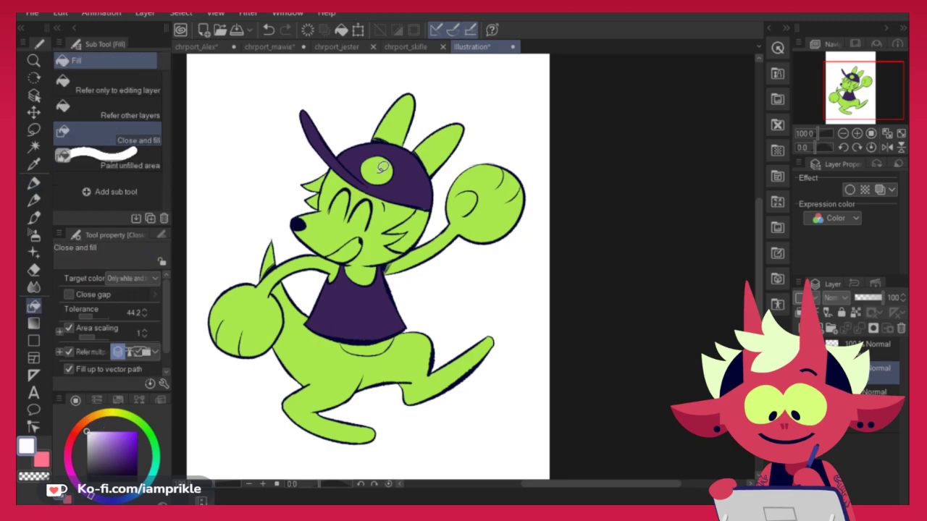
click(137, 112)
click(391, 160)
click(366, 347)
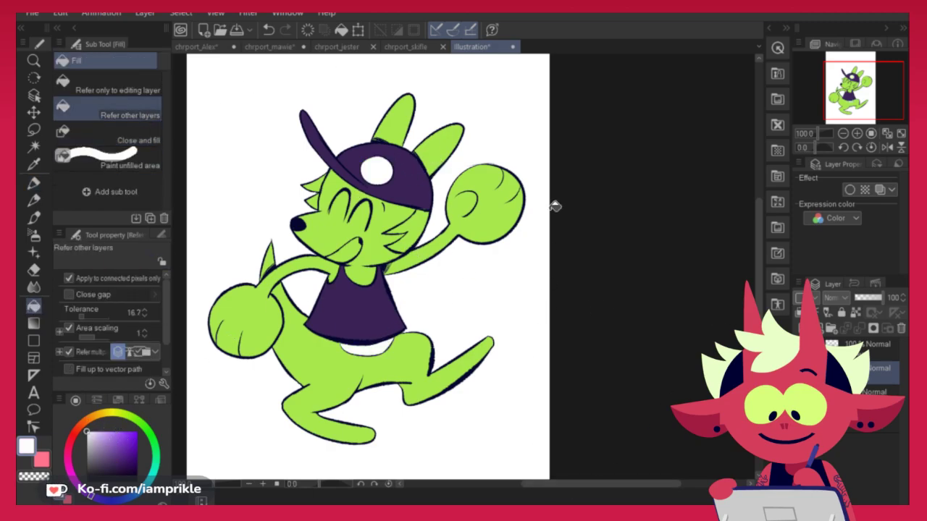
click(358, 252)
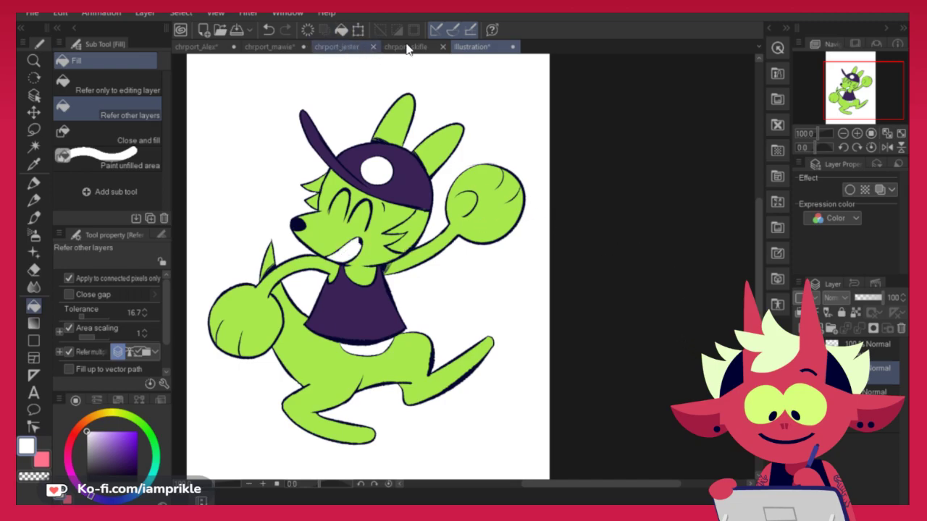
Check the chrport_skifle document for reference and fill the hair tufts on both sides of the face with dark magenta
click(407, 47)
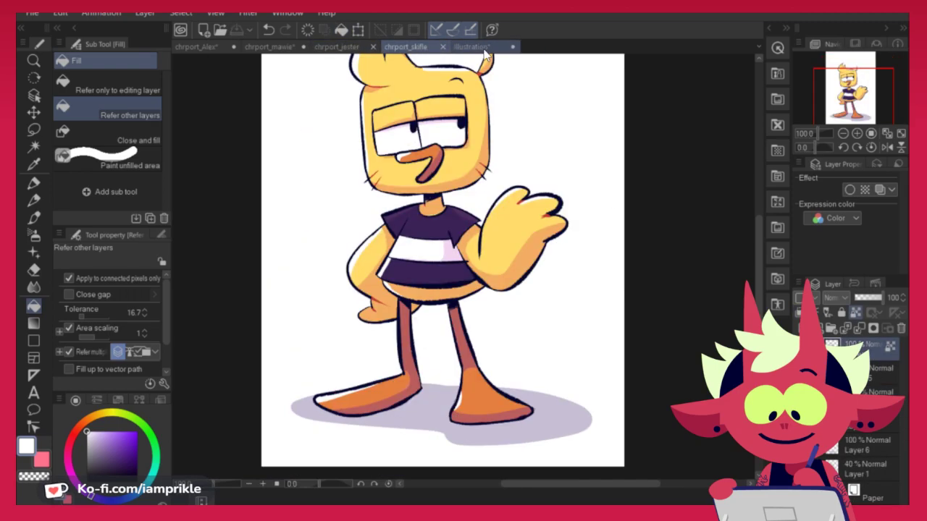
click(484, 49)
alt+click(383, 243)
click(75, 436)
mouse_move(123, 439)
mouse_down()
mouse_move(118, 455)
mouse_move(69, 465)
mouse_up()
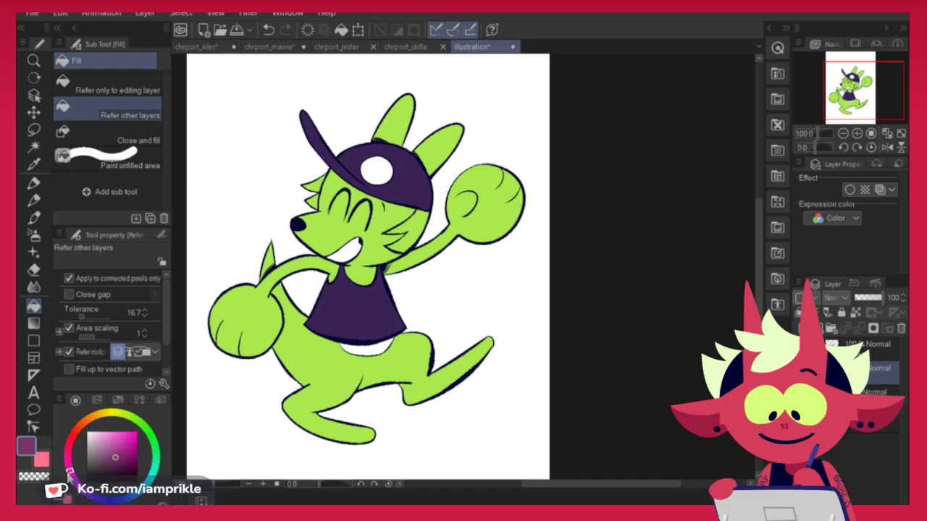
mouse_move(131, 446)
mouse_down()
mouse_move(116, 460)
mouse_move(69, 446)
mouse_move(129, 448)
mouse_move(68, 457)
mouse_up()
click(412, 228)
click(319, 194)
key(ctrl+z)
key(ctrl+z)
click(409, 227)
key(ctrl+z)
click(317, 190)
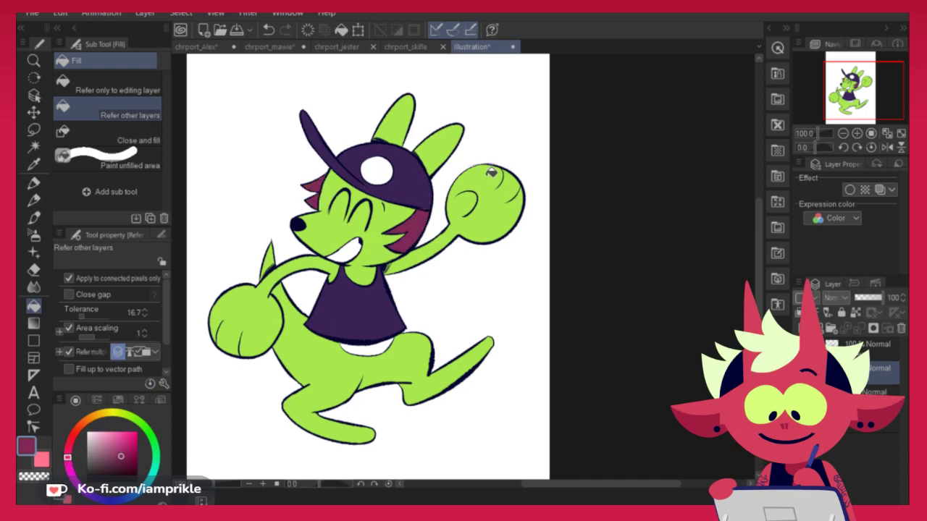
Shift the fill colour's hue to purple and refill both hair tufts beside the face
drag(596, 263, 546, 324)
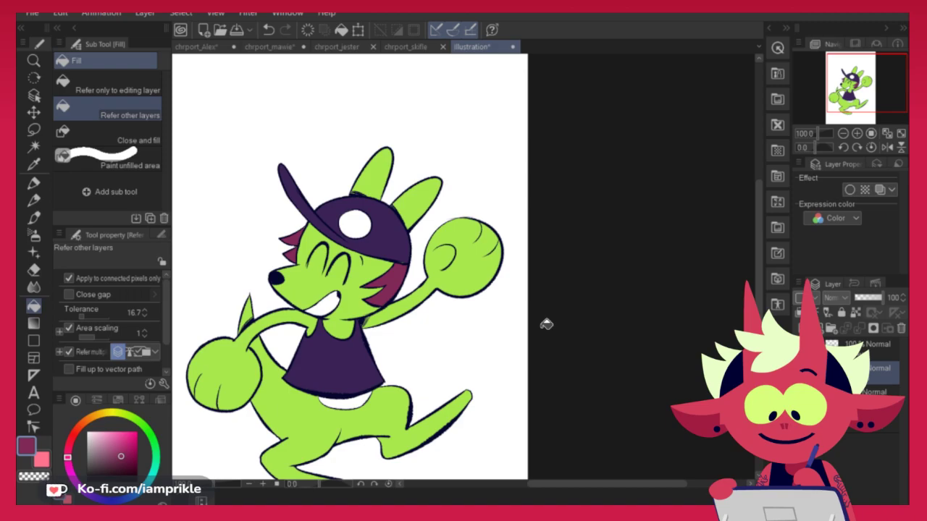
drag(67, 457, 75, 481)
click(403, 268)
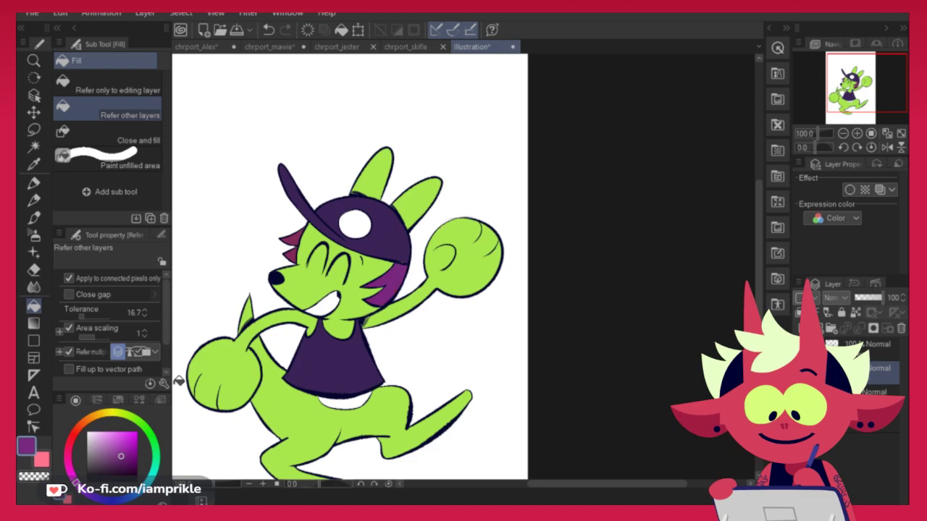
click(297, 236)
Try the hair's purple as a fill on the tank top and the belly patch
click(363, 342)
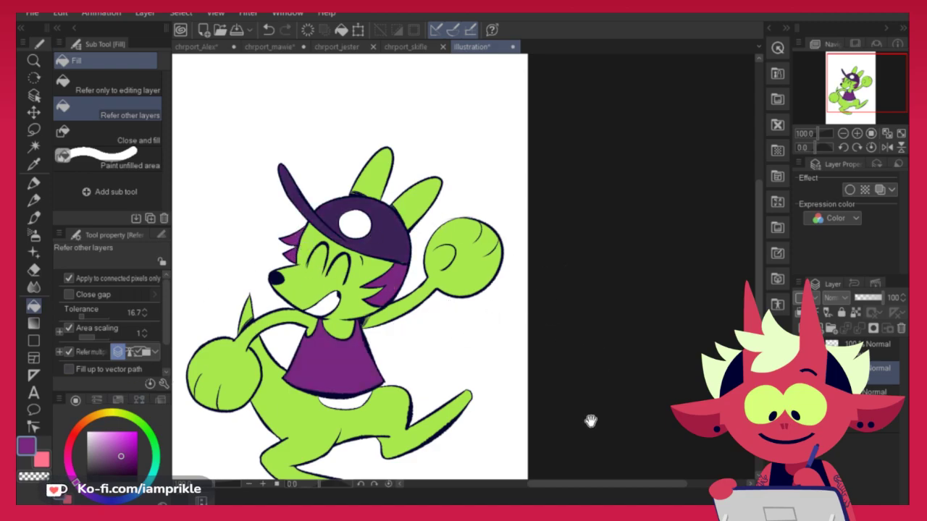
drag(591, 420, 635, 365)
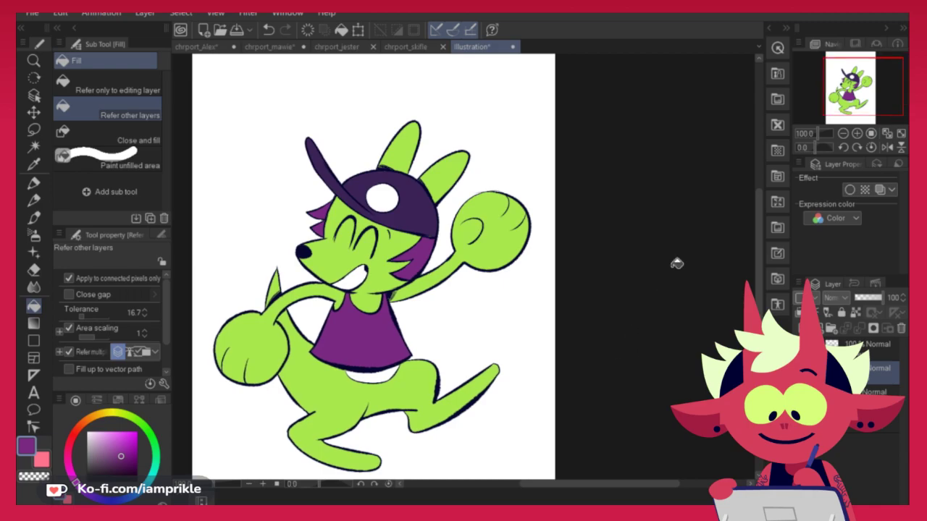
key(ctrl+z)
click(383, 374)
key(ctrl+z)
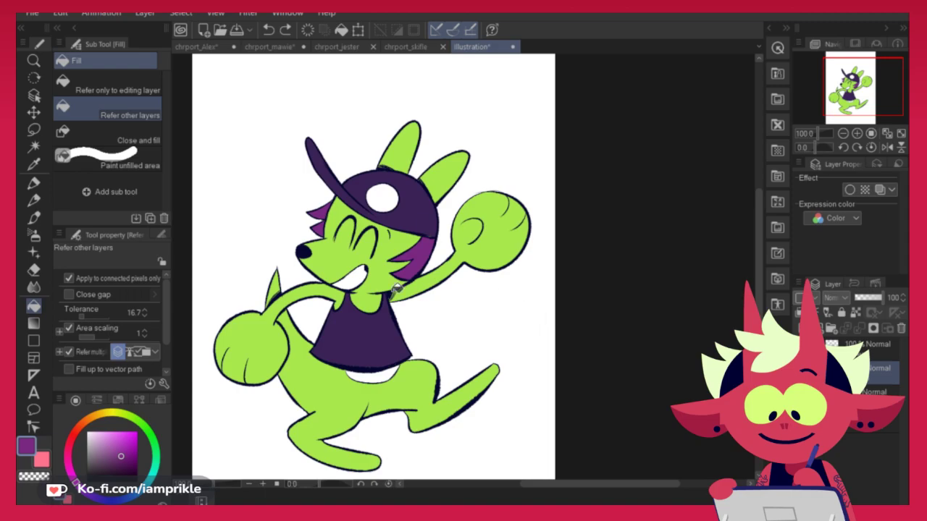
Add a new raster layer clipped to the base colour layer for shading with the Marker pen
click(34, 186)
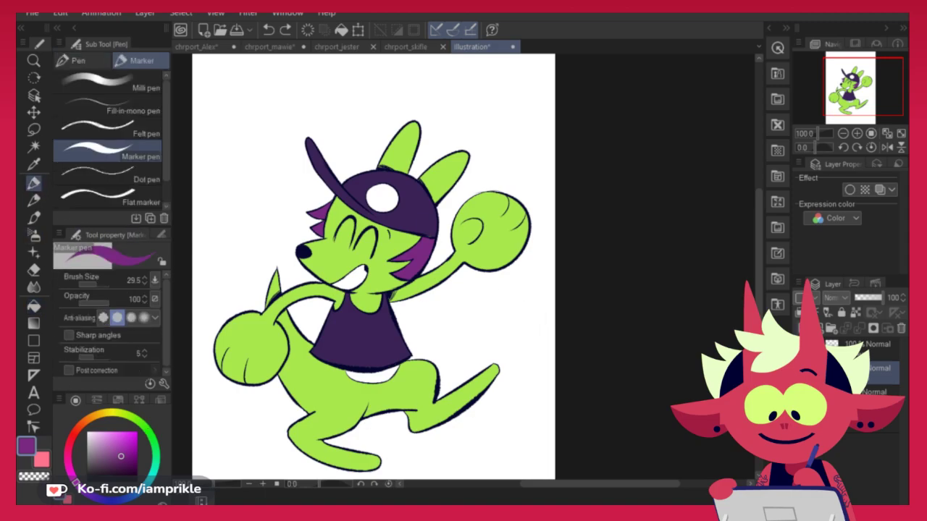
click(804, 328)
click(800, 313)
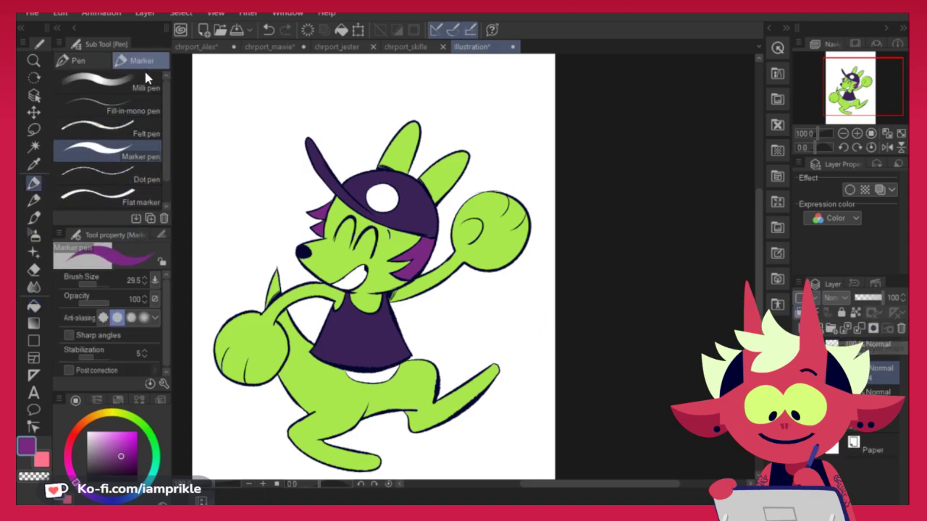
Test olive and teal variations of the body green as shadow strokes on the raised arm
alt+click(377, 261)
mouse_move(120, 438)
mouse_down()
mouse_move(141, 422)
mouse_move(147, 430)
mouse_move(141, 420)
mouse_move(112, 450)
mouse_up()
mouse_move(396, 295)
mouse_down()
mouse_move(428, 273)
mouse_move(399, 299)
mouse_up()
key(ctrl+z)
click(106, 446)
key(ctrl+z)
key(ctrl+z)
click(154, 457)
drag(155, 460, 117, 413)
mouse_move(434, 267)
mouse_down()
mouse_move(392, 298)
mouse_move(434, 273)
mouse_up()
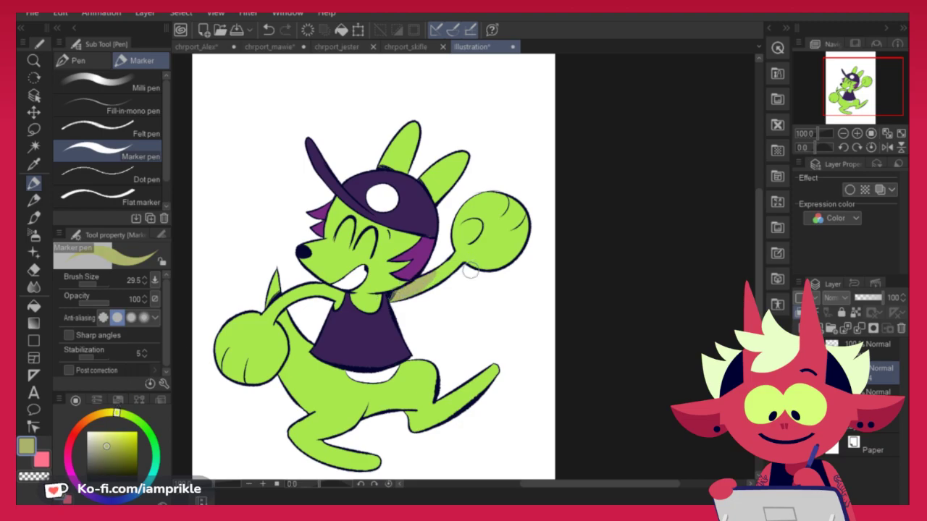
key(ctrl+z)
drag(117, 414, 155, 462)
mouse_move(434, 268)
mouse_down()
mouse_move(392, 299)
mouse_move(441, 269)
mouse_up()
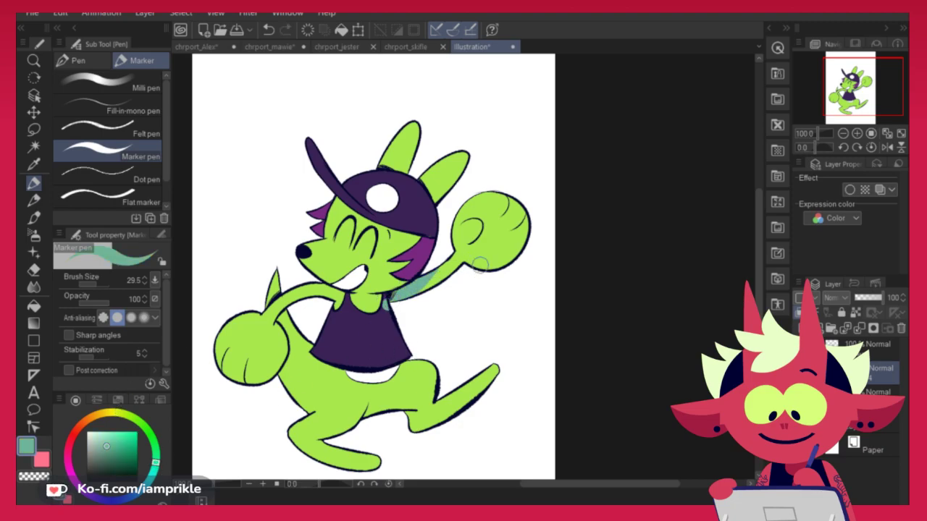
key(ctrl+z)
Paint olive shadows with the Marker pen on both arms and along the undersides of both round hands
mouse_move(155, 462)
mouse_down()
mouse_move(152, 436)
mouse_move(86, 426)
mouse_move(76, 434)
mouse_move(116, 416)
mouse_move(104, 449)
mouse_up()
drag(418, 285, 395, 300)
drag(431, 270, 392, 300)
mouse_move(319, 283)
mouse_down()
mouse_move(341, 292)
mouse_move(331, 300)
mouse_move(317, 287)
mouse_up()
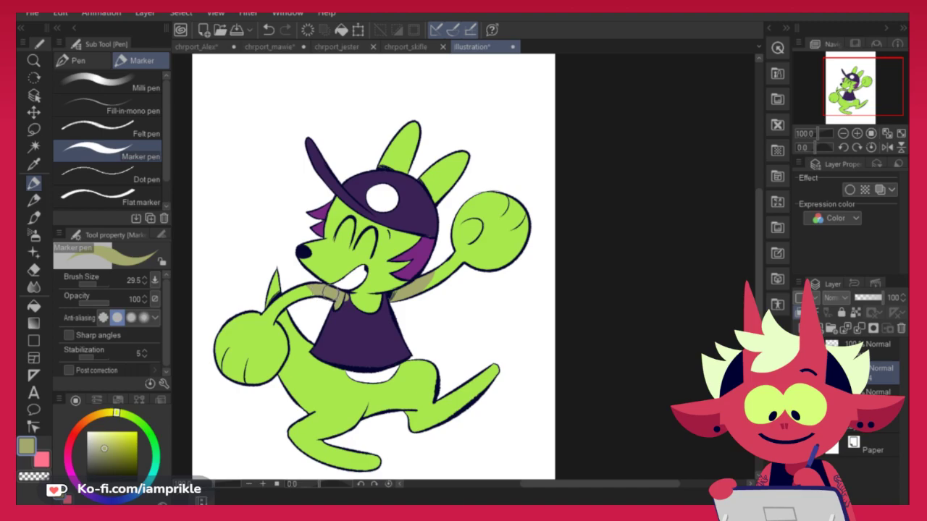
mouse_move(219, 342)
mouse_down()
mouse_move(287, 334)
mouse_move(211, 357)
mouse_move(269, 363)
mouse_move(287, 348)
mouse_up()
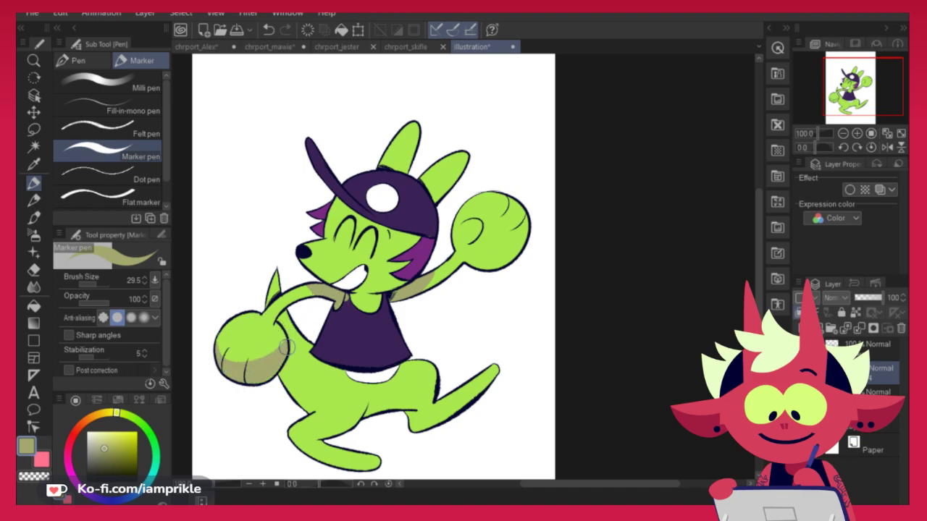
mouse_move(453, 212)
mouse_down()
mouse_move(525, 232)
mouse_move(533, 248)
mouse_up()
mouse_move(459, 282)
mouse_down()
mouse_move(433, 275)
mouse_move(482, 255)
mouse_up()
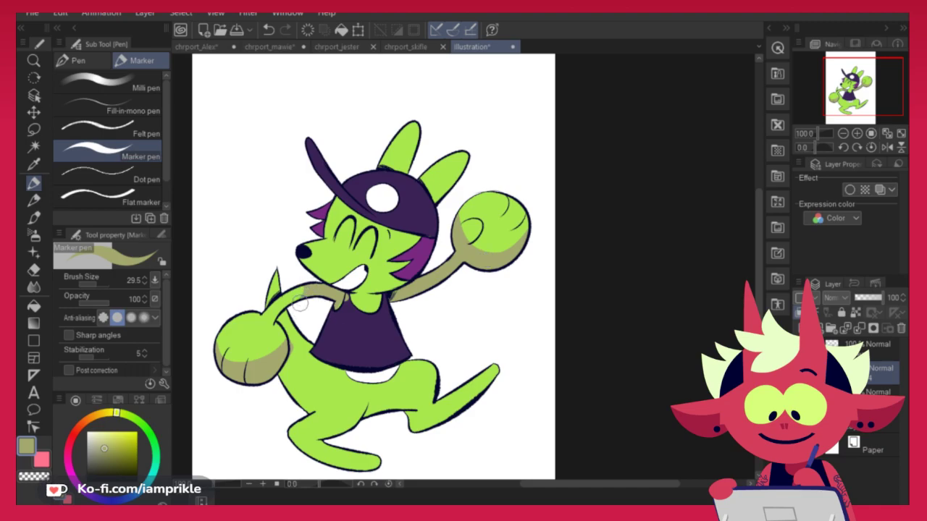
Paint olive shadows on the neck, under the cap's edge, along the jaw and at the base of both ears
mouse_move(359, 299)
mouse_down()
mouse_move(383, 297)
mouse_move(365, 306)
mouse_up()
mouse_move(335, 197)
mouse_down()
mouse_move(412, 216)
mouse_move(406, 239)
mouse_up()
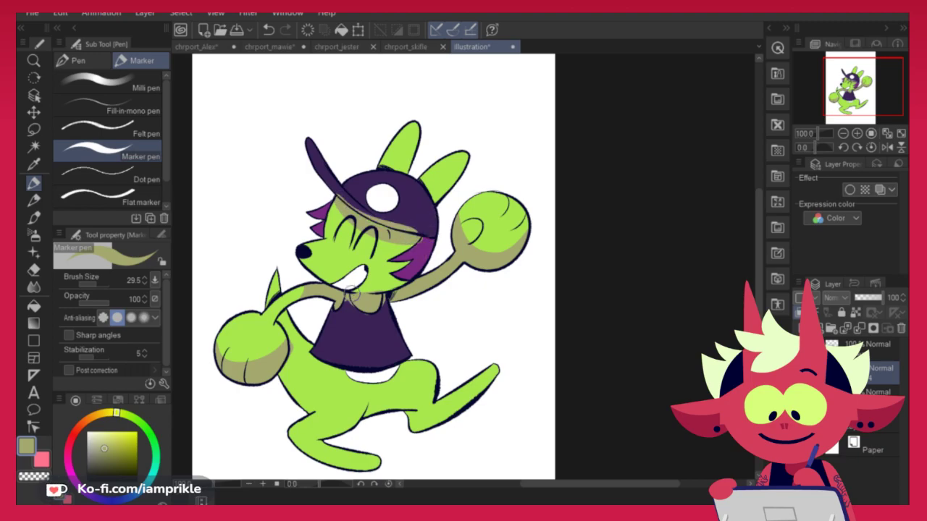
drag(330, 283, 407, 281)
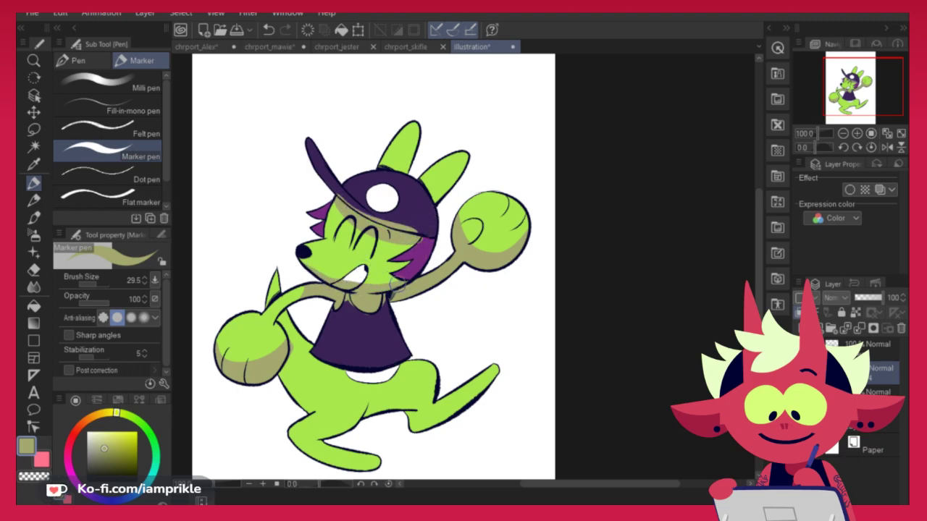
drag(434, 178, 438, 211)
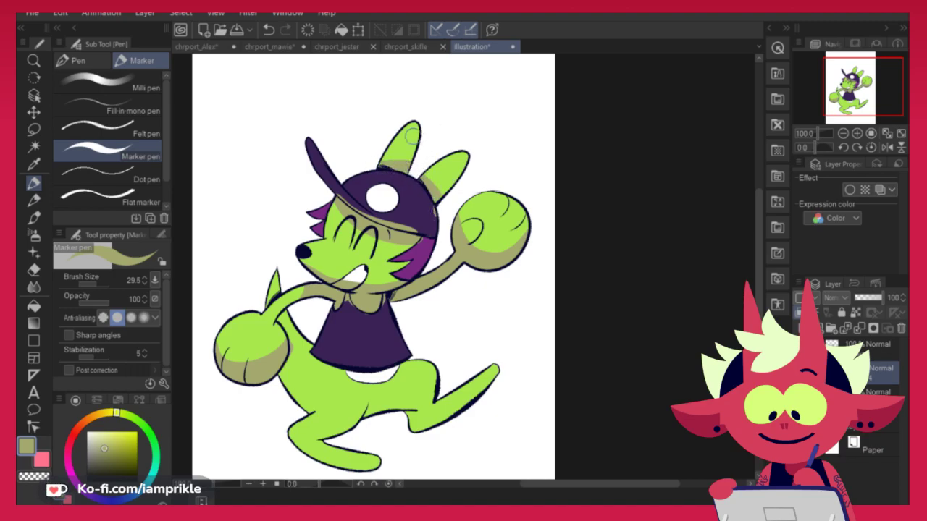
Paint olive shadows on the tail, the back of the body, both legs and the belly area below the tank top
mouse_move(280, 307)
mouse_down()
mouse_move(277, 281)
mouse_move(274, 292)
mouse_up()
mouse_move(293, 378)
mouse_down()
mouse_move(336, 376)
mouse_move(291, 426)
mouse_move(347, 436)
mouse_move(313, 409)
mouse_move(347, 437)
mouse_move(312, 411)
mouse_move(300, 440)
mouse_move(306, 416)
mouse_move(292, 437)
mouse_move(377, 446)
mouse_move(309, 460)
mouse_up()
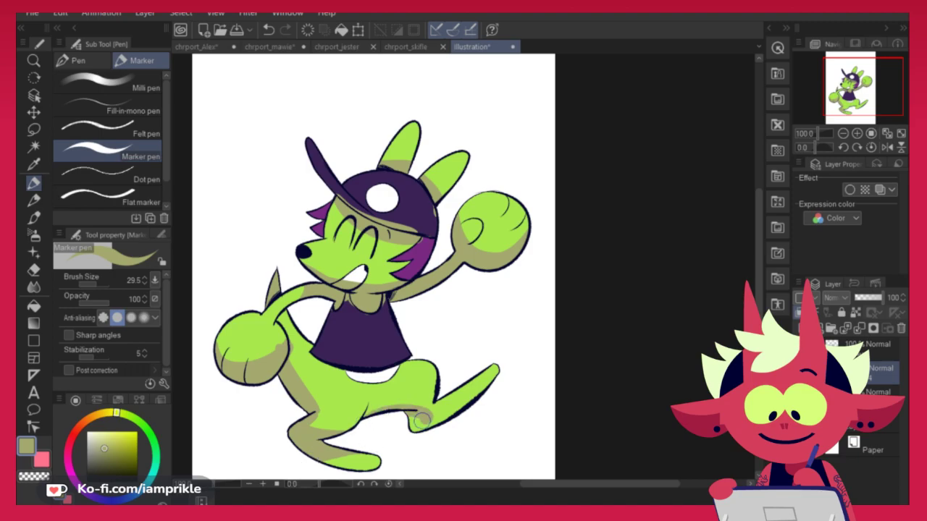
mouse_move(425, 420)
mouse_down()
mouse_move(450, 410)
mouse_move(430, 427)
mouse_up()
mouse_move(329, 369)
mouse_down()
mouse_move(421, 351)
mouse_move(380, 369)
mouse_move(420, 355)
mouse_up()
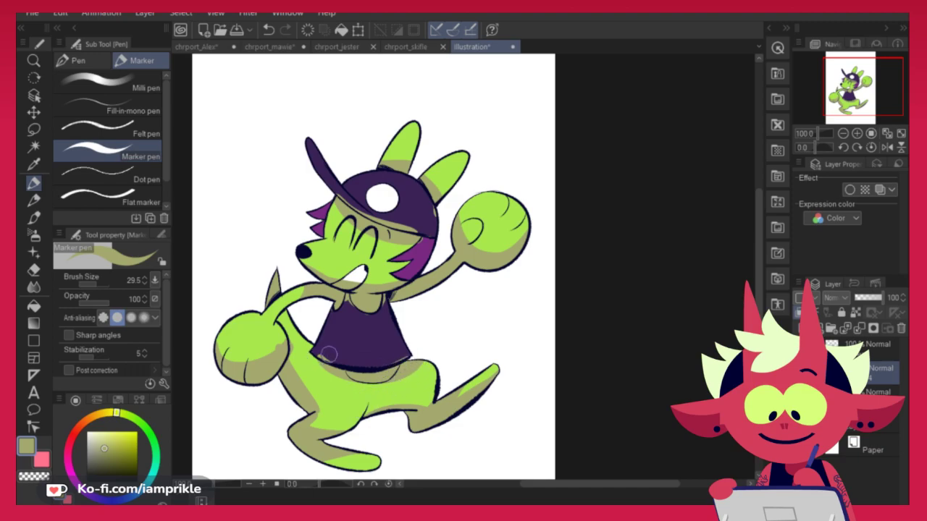
mouse_move(291, 307)
mouse_down()
mouse_move(284, 320)
mouse_move(295, 362)
mouse_move(311, 341)
mouse_up()
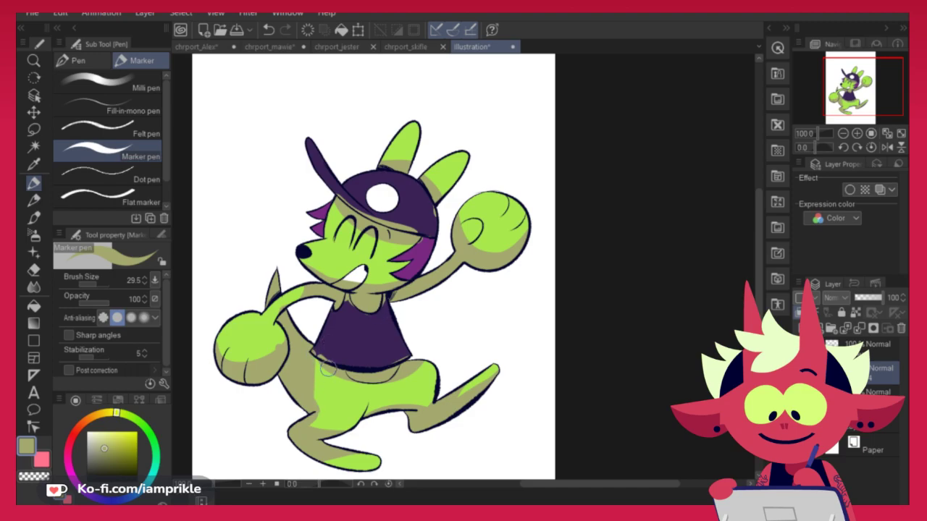
mouse_move(315, 386)
mouse_down()
mouse_move(344, 379)
mouse_move(323, 402)
mouse_up()
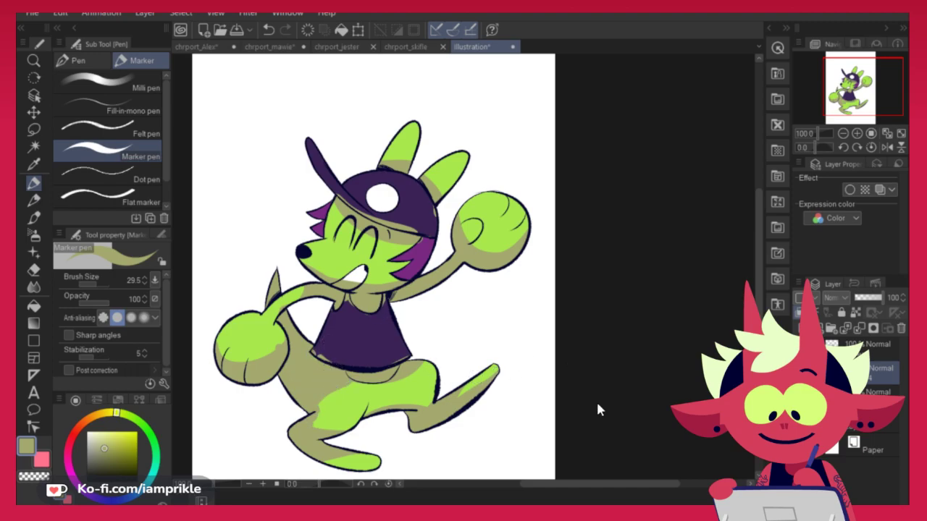
Shift the olive shadow layer to a muted mauve by adjusting its hue, saturation and luminosity
key(ctrl+u)
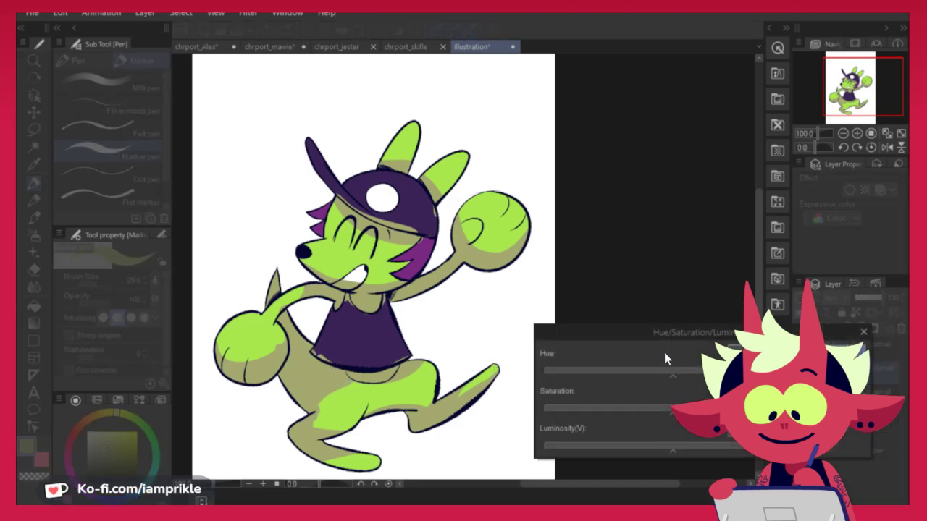
mouse_move(666, 371)
mouse_down()
mouse_move(683, 378)
mouse_move(606, 379)
mouse_up()
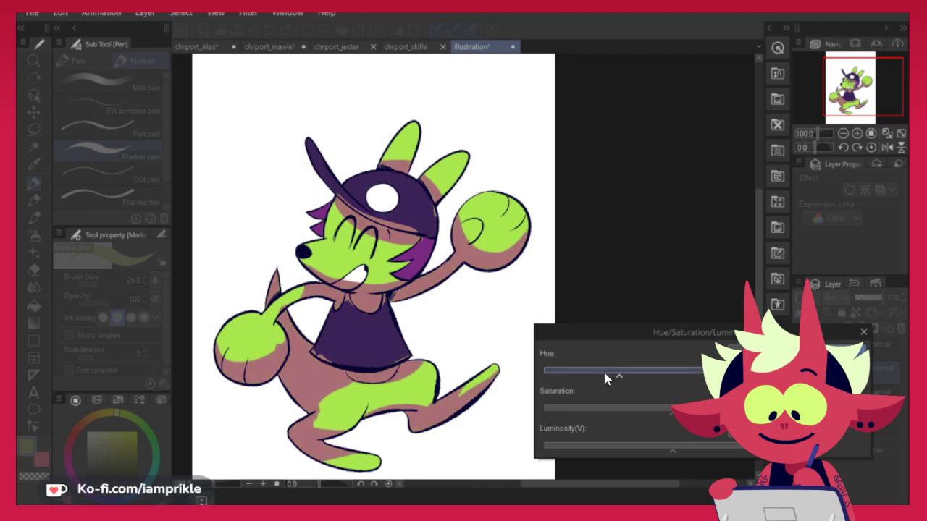
drag(674, 419, 661, 417)
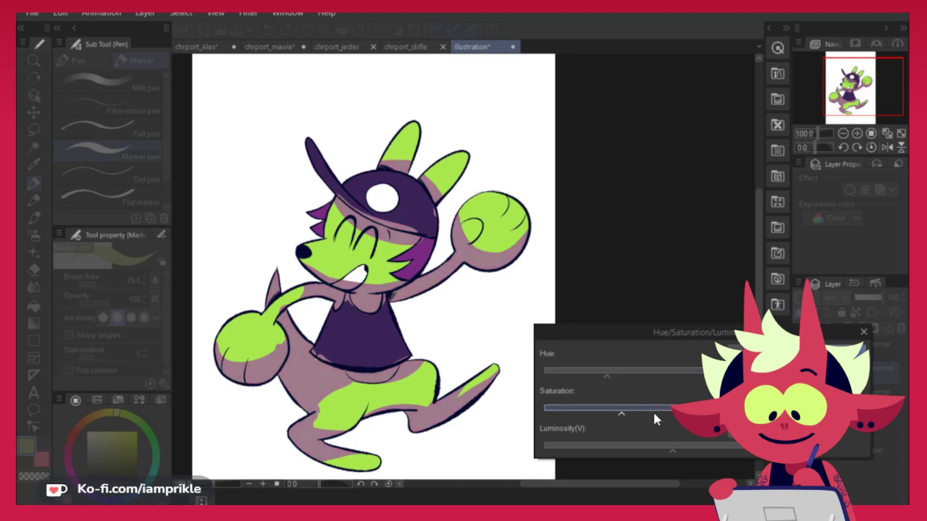
drag(694, 448, 691, 444)
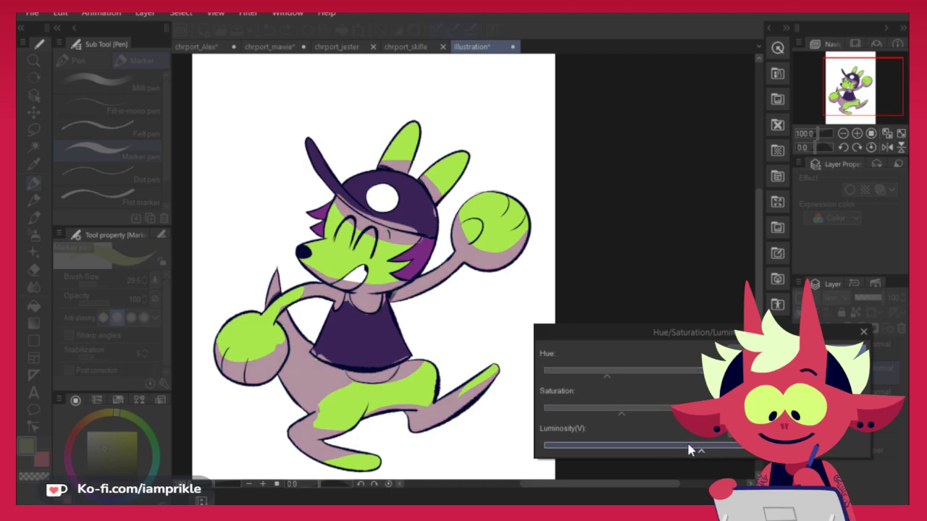
click(634, 410)
click(691, 447)
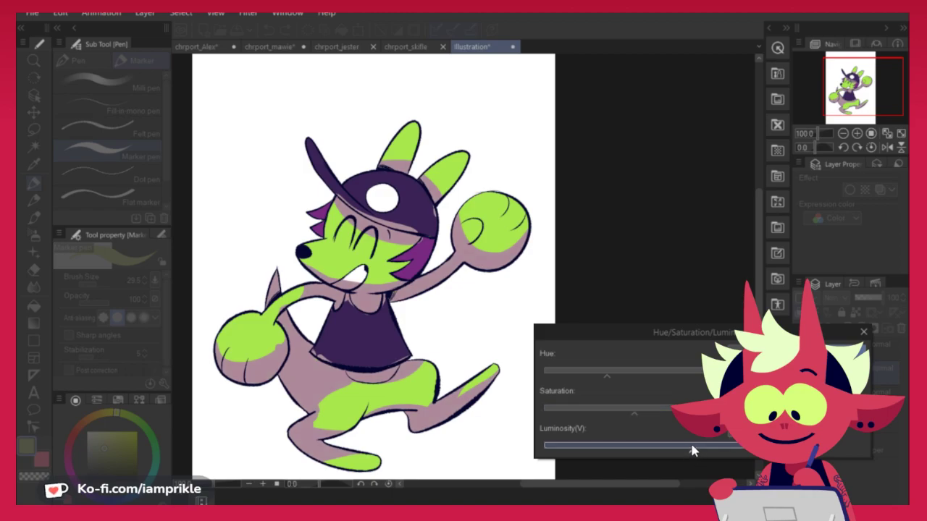
click(612, 372)
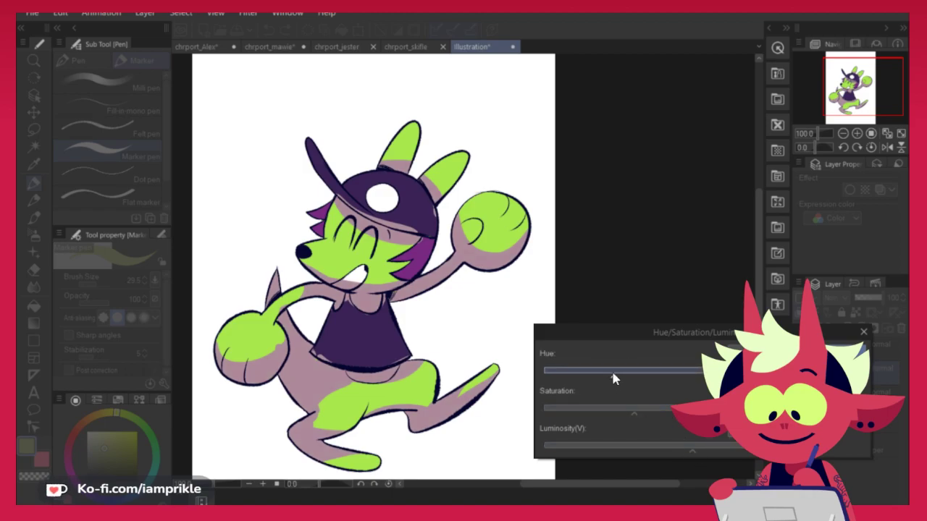
key(Return)
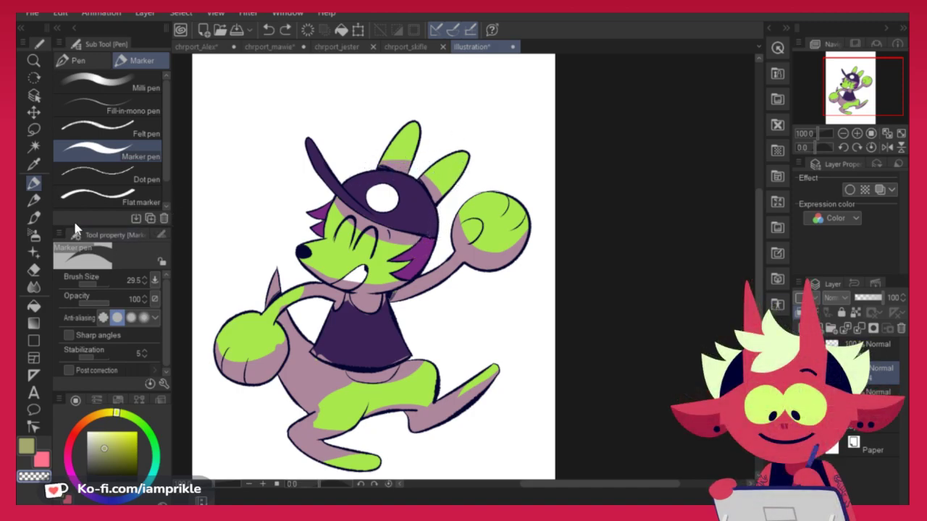
Sample the mauve shadow colour, paint shadows along one side of both ears with the Marker pen, and clean the overspill off the cap
alt+click(404, 163)
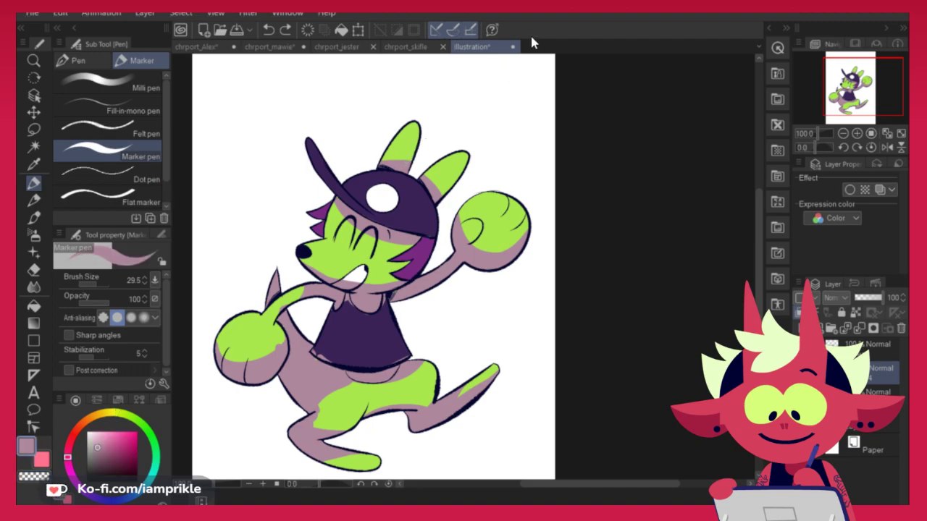
mouse_move(402, 131)
mouse_down()
mouse_move(399, 168)
mouse_move(454, 149)
mouse_move(434, 193)
mouse_up()
drag(454, 157, 441, 203)
drag(405, 132, 413, 160)
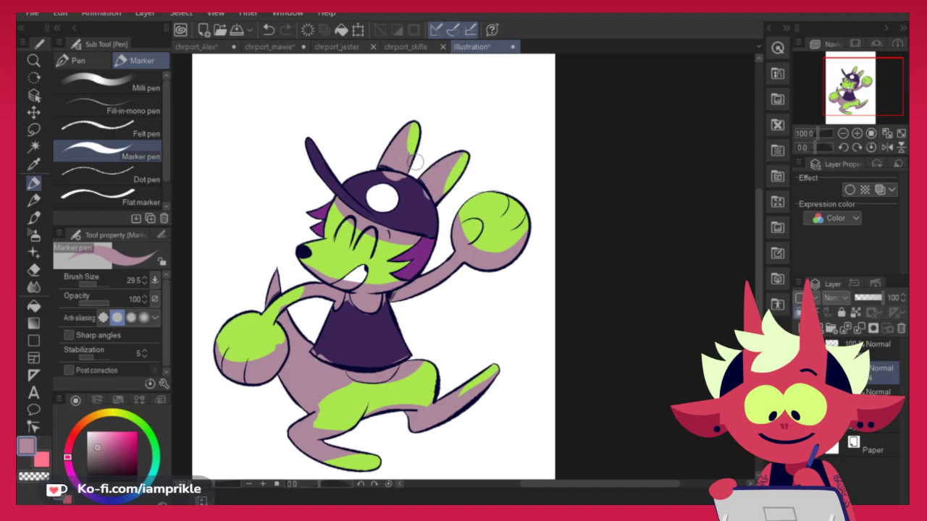
click(34, 477)
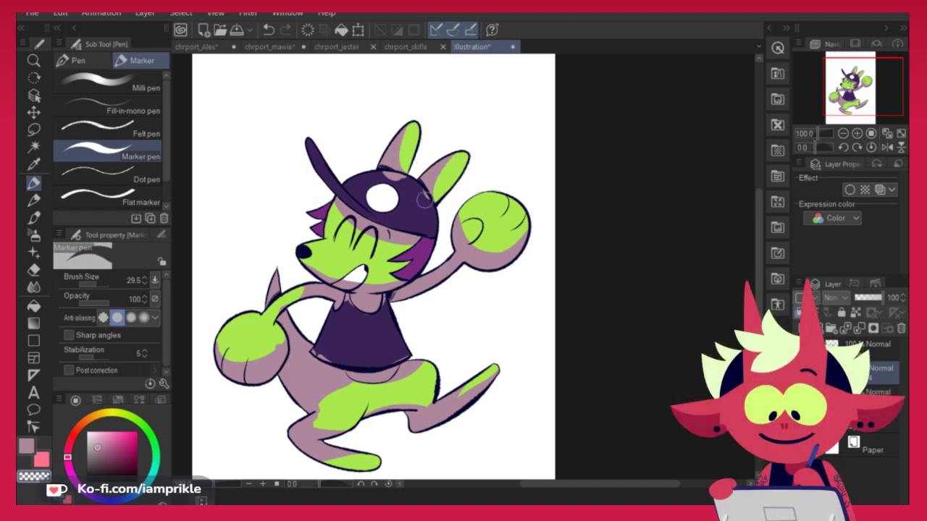
mouse_move(411, 183)
mouse_down()
mouse_move(378, 176)
mouse_move(428, 211)
mouse_up()
key(ctrl+z)
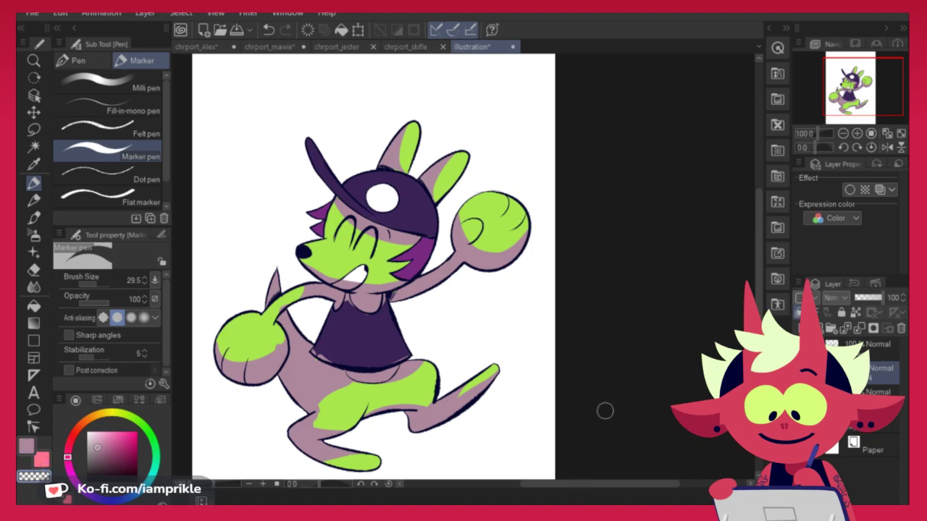
click(27, 446)
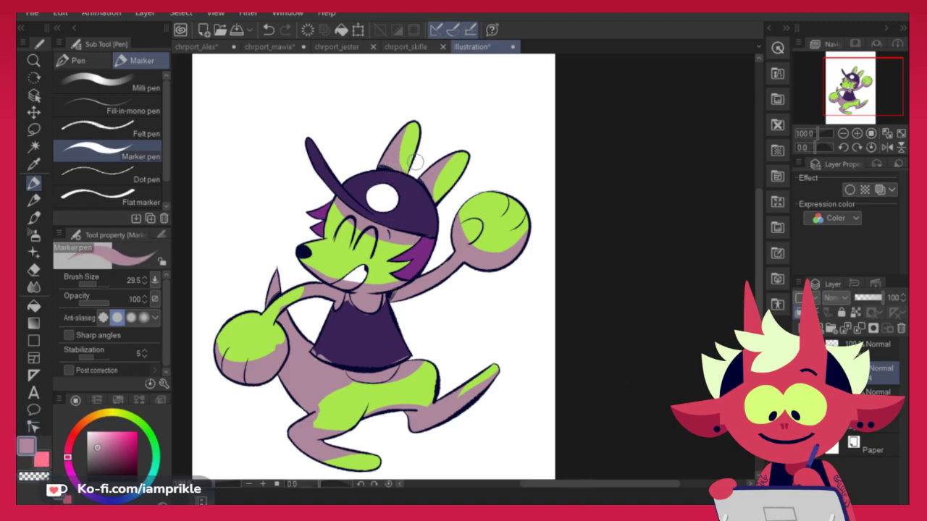
Compare with the chrport_skifle and chrport_jester portraits and shift the shadow layer to a muted grey-green through its hue, saturation and luminosity
click(408, 48)
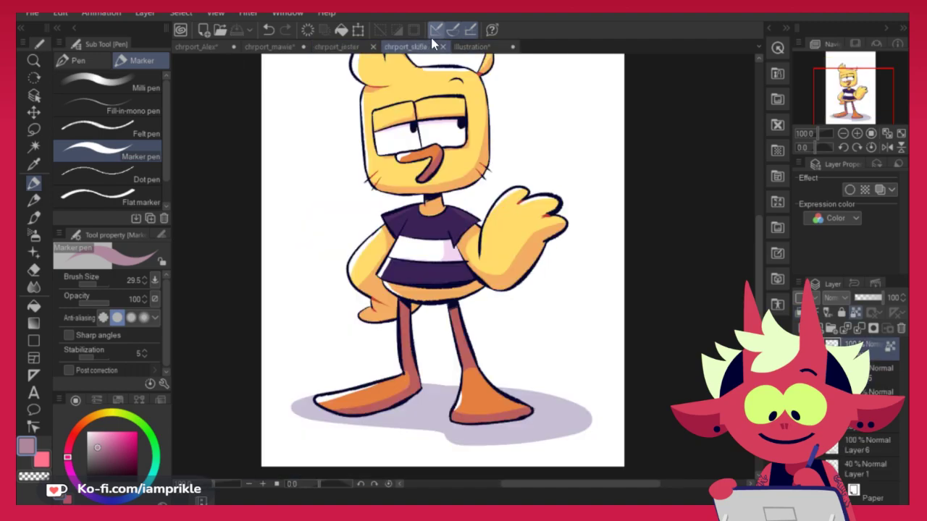
click(353, 47)
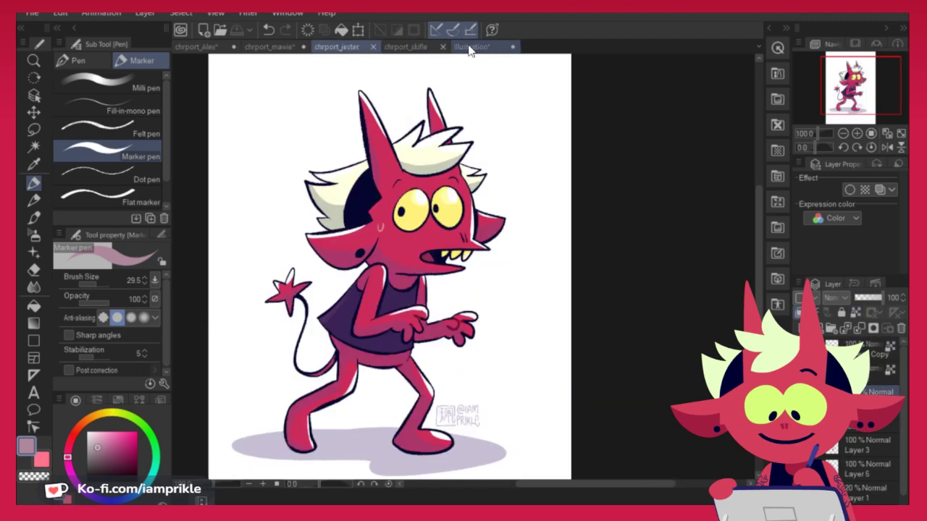
click(486, 47)
key(ctrl+u)
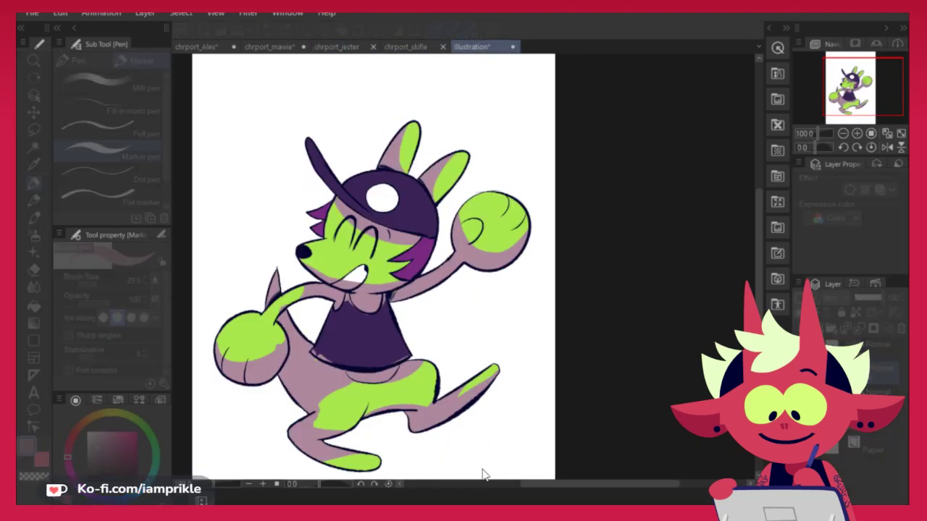
drag(672, 372, 630, 377)
drag(673, 412, 691, 413)
drag(682, 453, 665, 451)
click(619, 375)
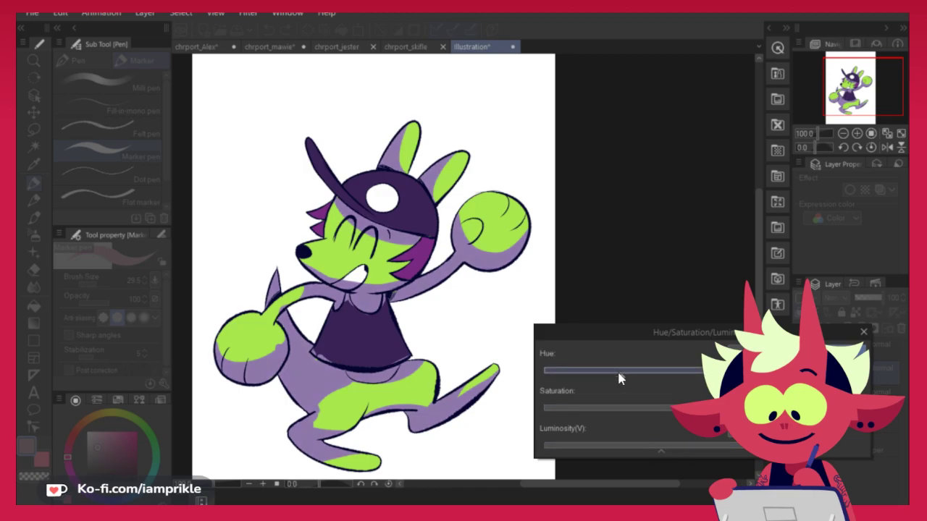
drag(601, 371, 590, 371)
drag(659, 448, 673, 446)
click(688, 410)
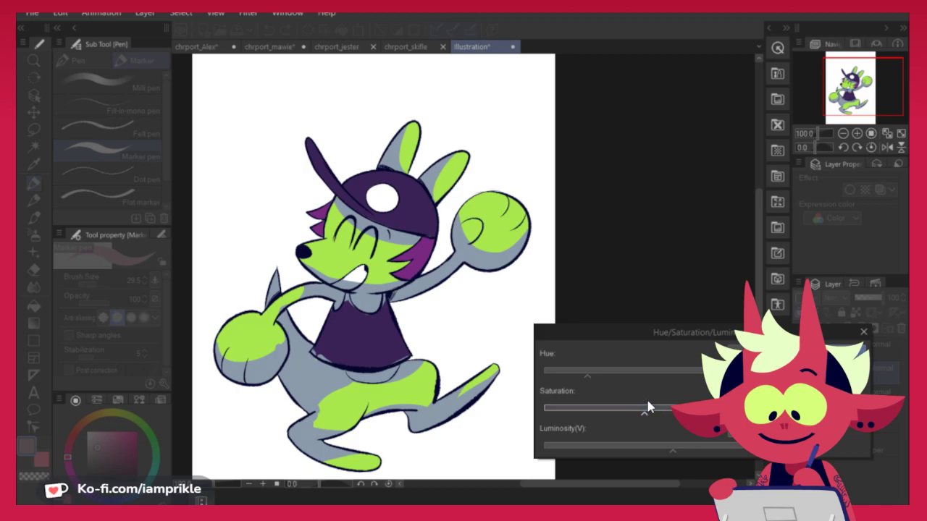
drag(694, 452, 688, 452)
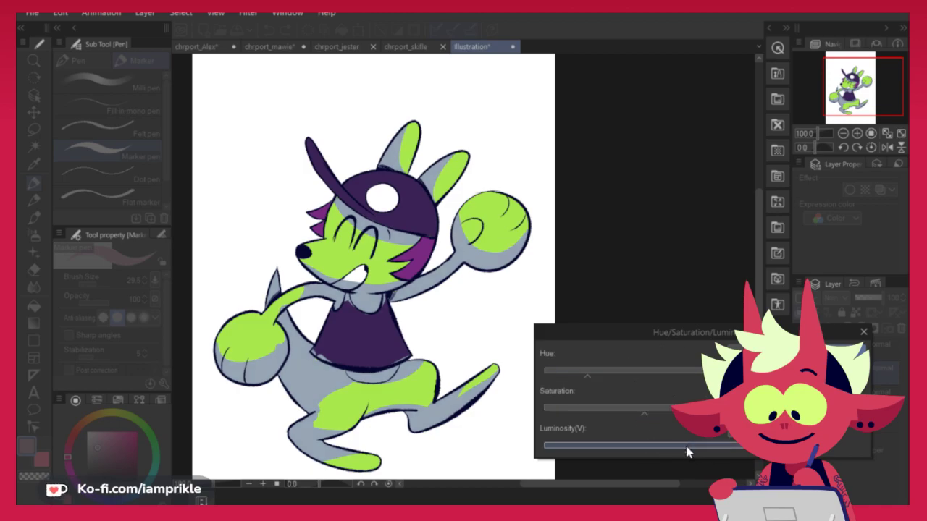
drag(595, 371, 569, 375)
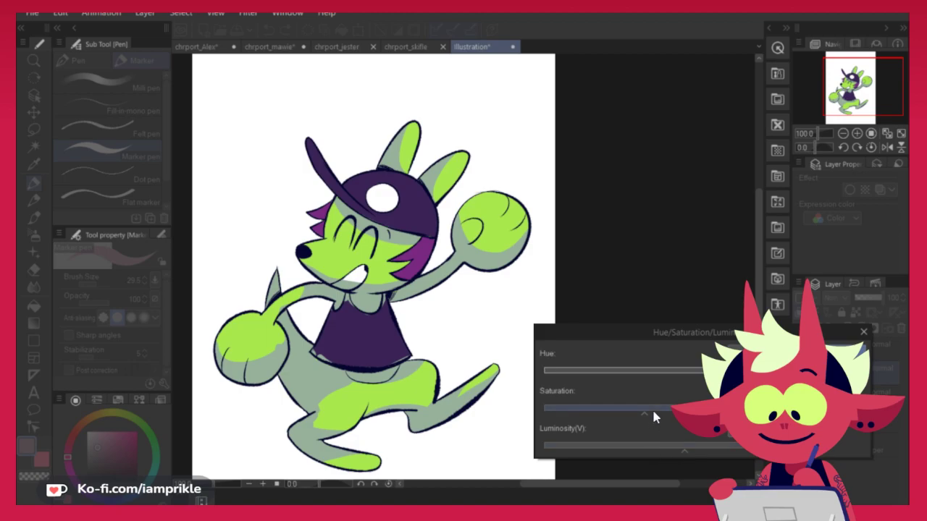
drag(655, 413, 660, 413)
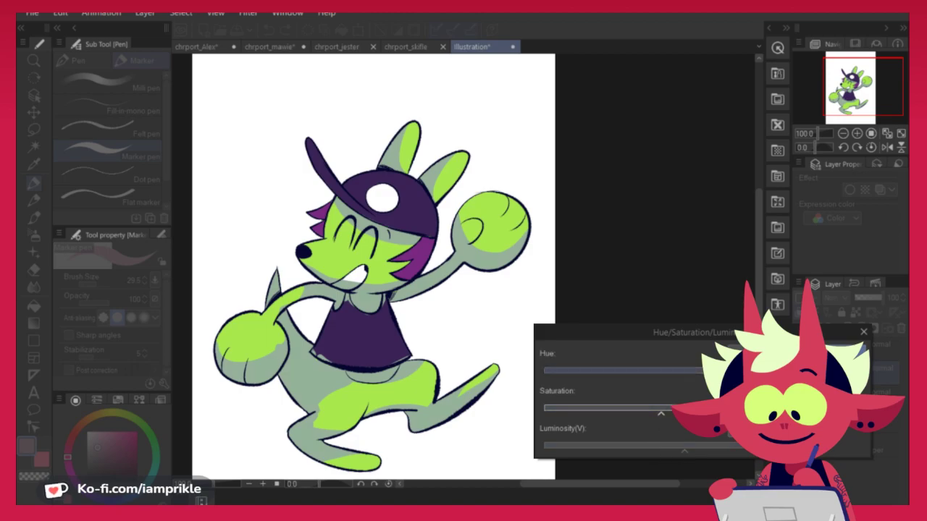
click(838, 351)
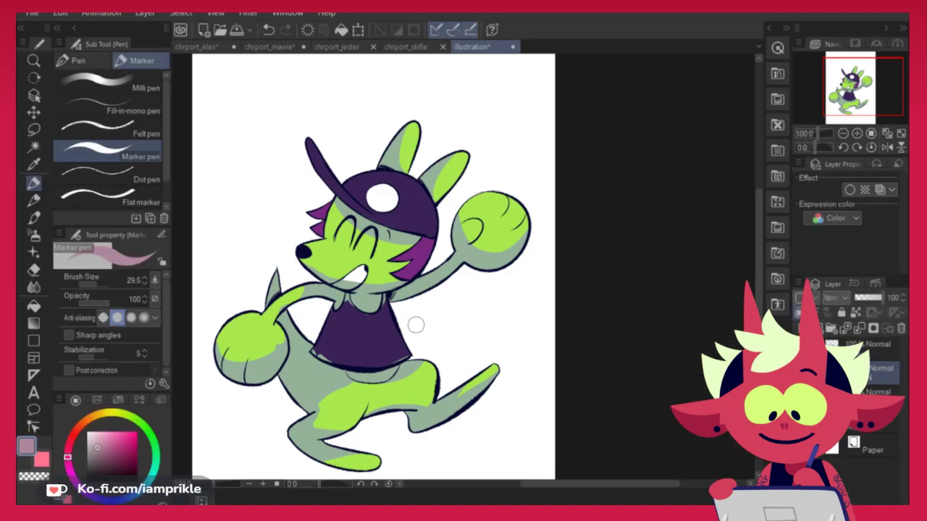
Sample the grey-green shadow colour and trim the shadows with transparent Marker pen strokes on the raised hand and arm, belly, tail and legs
alt+click(403, 242)
alt+click(387, 261)
alt+click(402, 243)
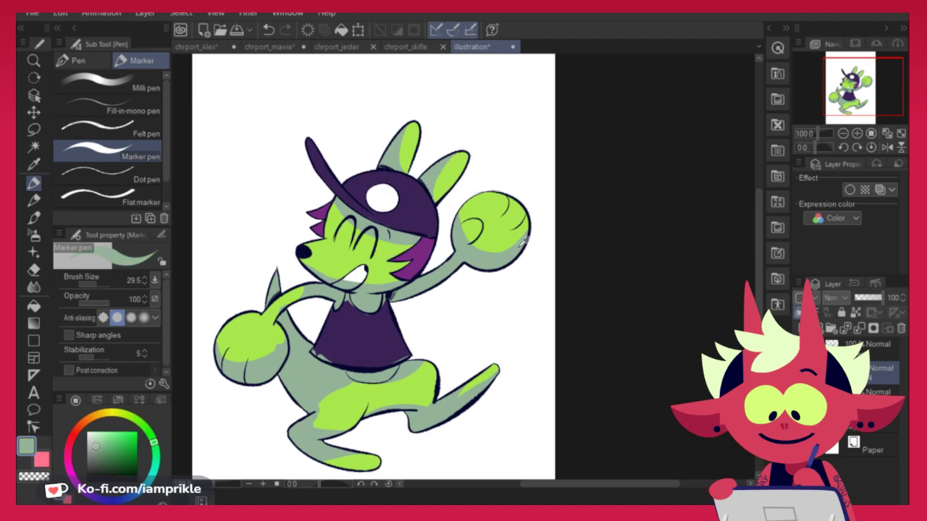
click(34, 475)
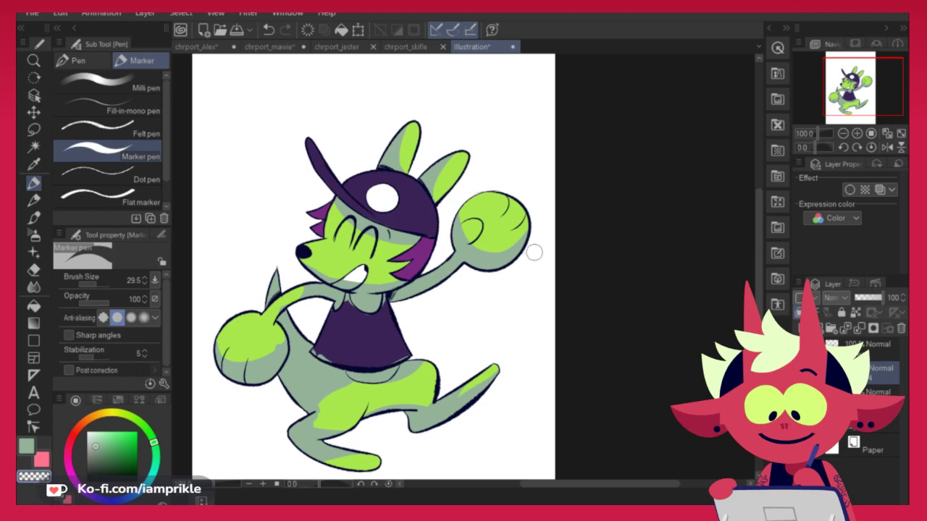
drag(457, 223, 459, 237)
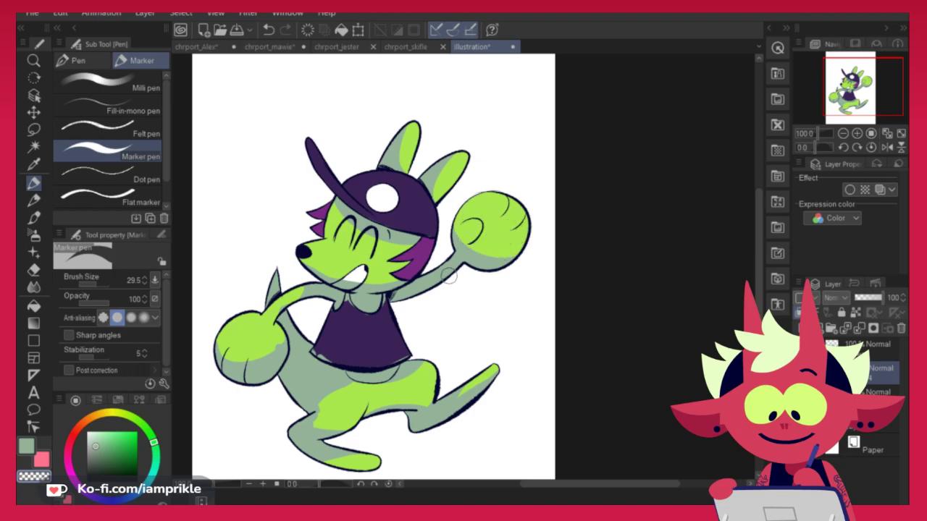
key(ctrl+z)
drag(452, 260, 425, 283)
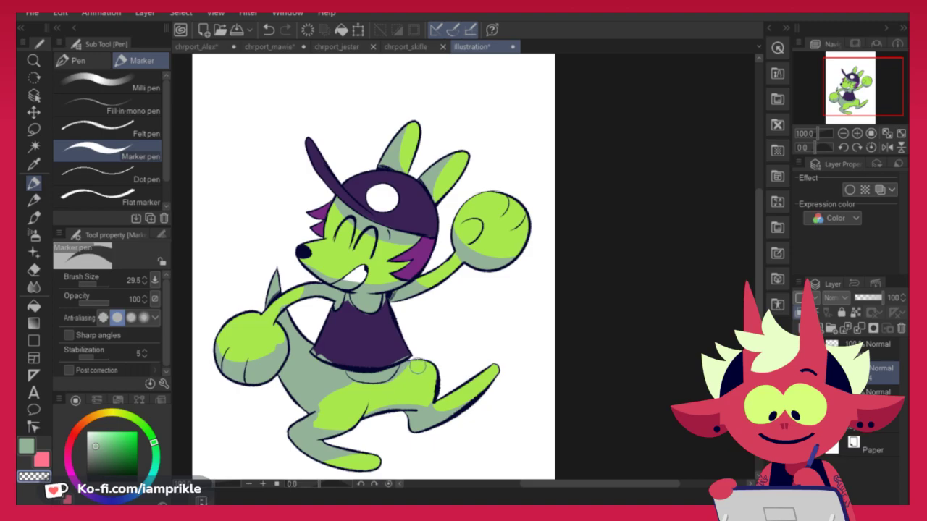
drag(403, 370, 405, 374)
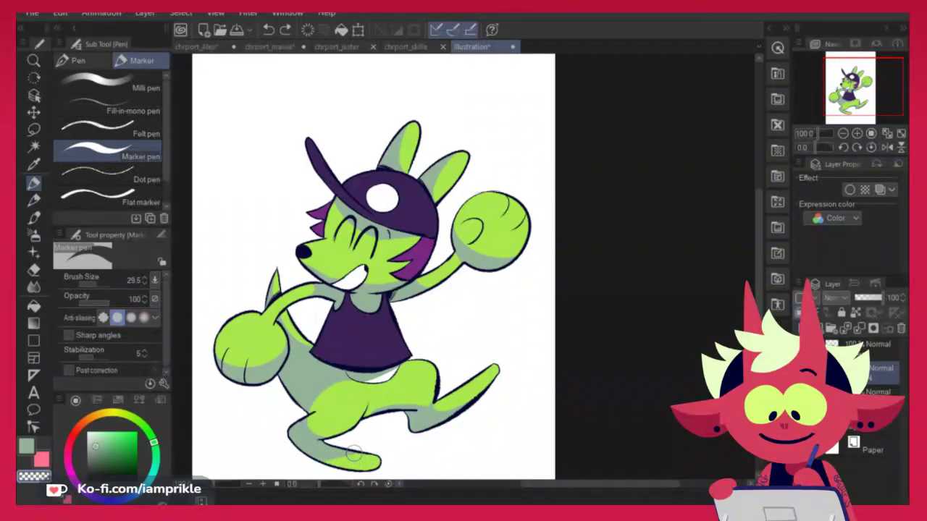
drag(316, 427, 316, 455)
key(ctrl+z)
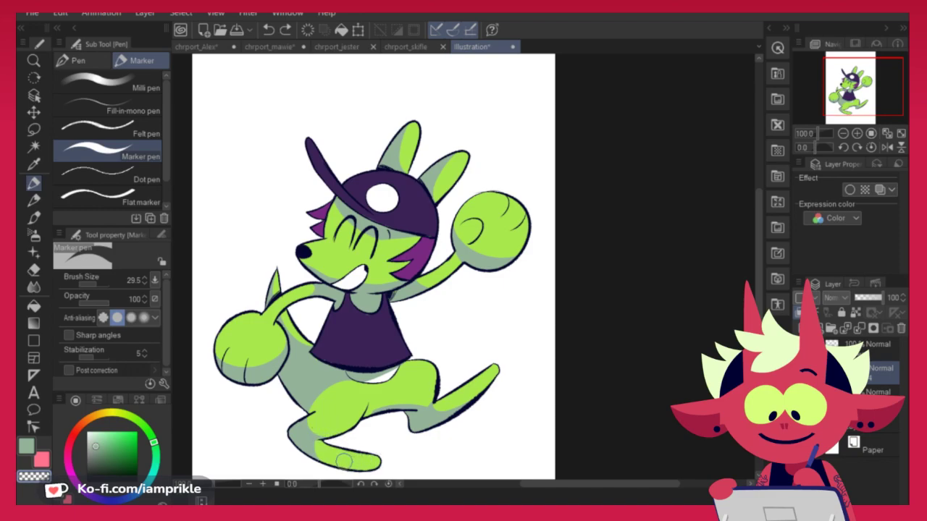
Repaint grey-green shadow along the raised back leg and the underside of its thigh, trimming it with transparent colour at the foot's tip
key(c)
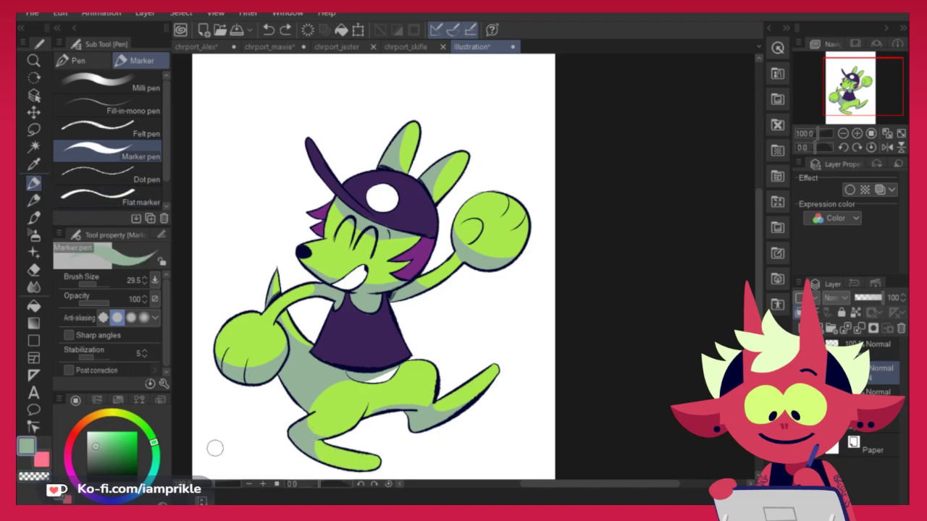
drag(430, 421, 513, 365)
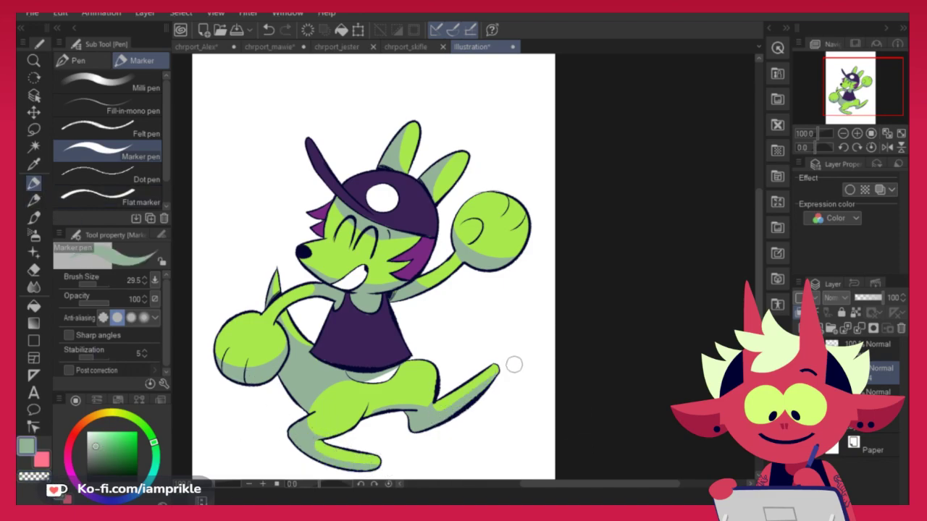
drag(436, 416, 511, 375)
drag(414, 423, 513, 370)
drag(397, 413, 476, 402)
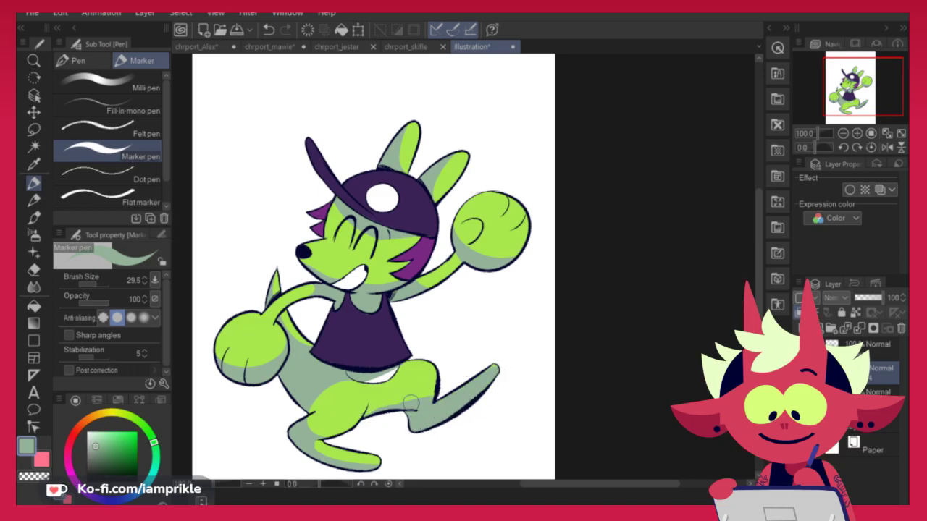
key(c)
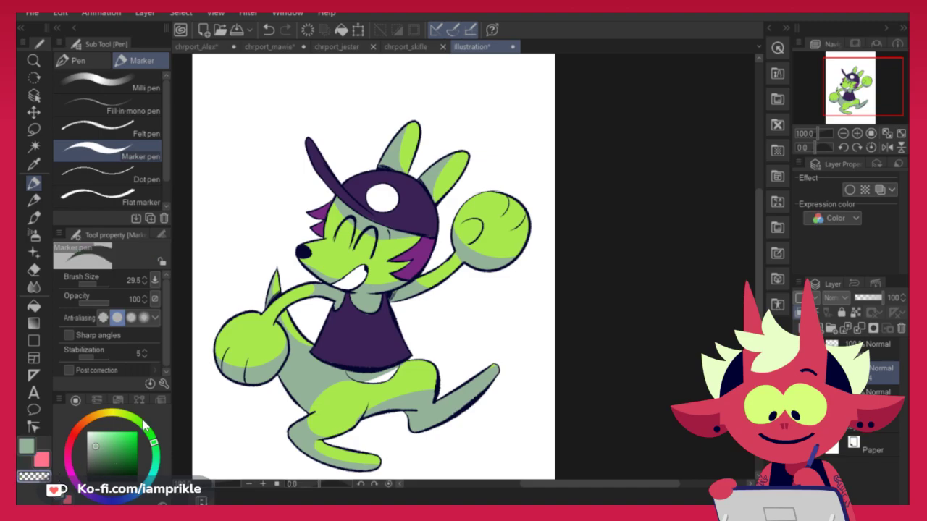
drag(519, 368, 496, 371)
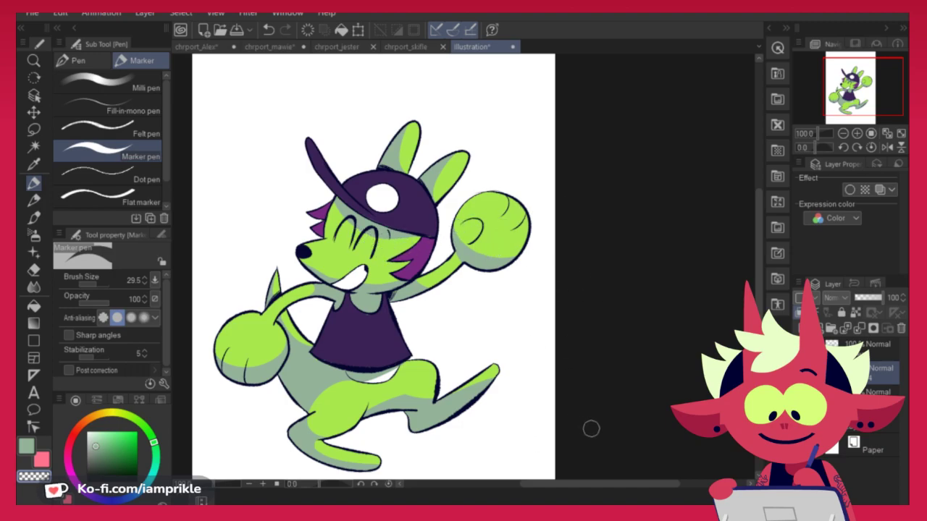
Adjust the shadow layer to a slightly darker grey-green through its saturation and luminosity, and clear the shadow off the white belly patch
key(ctrl+u)
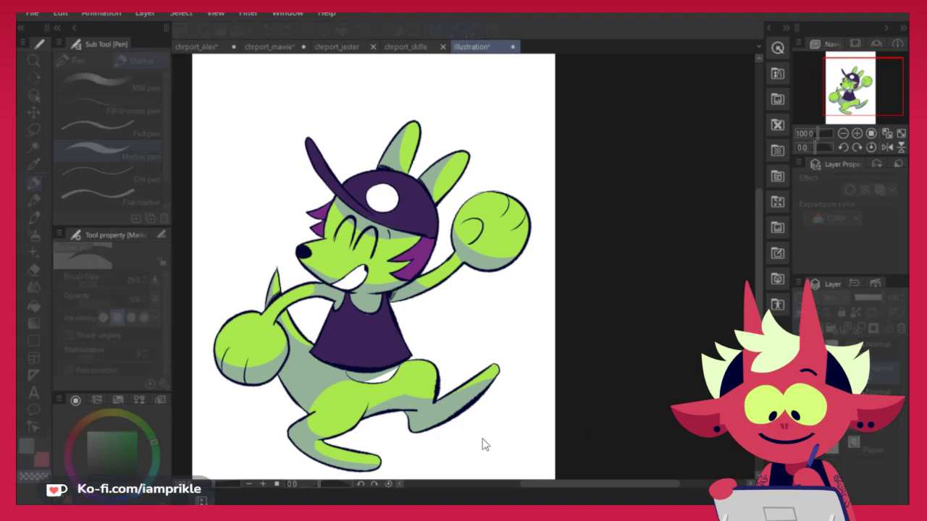
drag(674, 410, 711, 411)
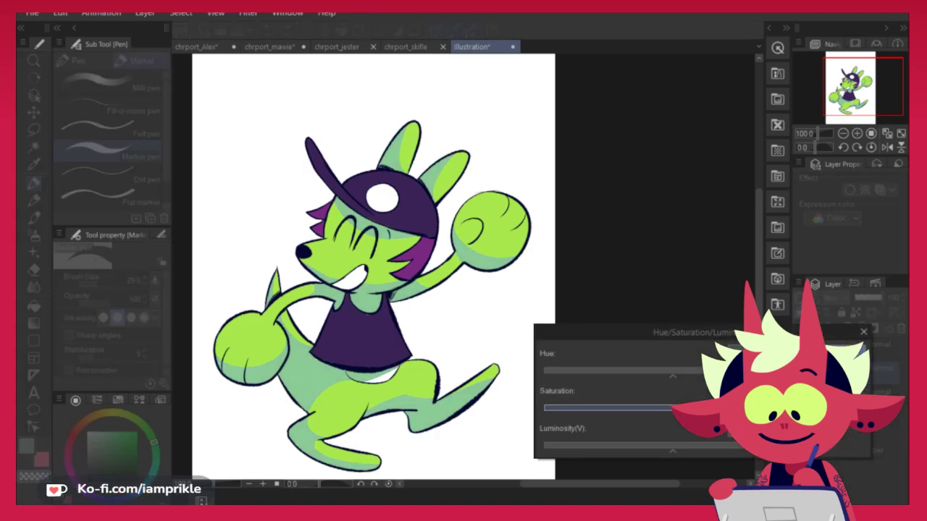
click(666, 449)
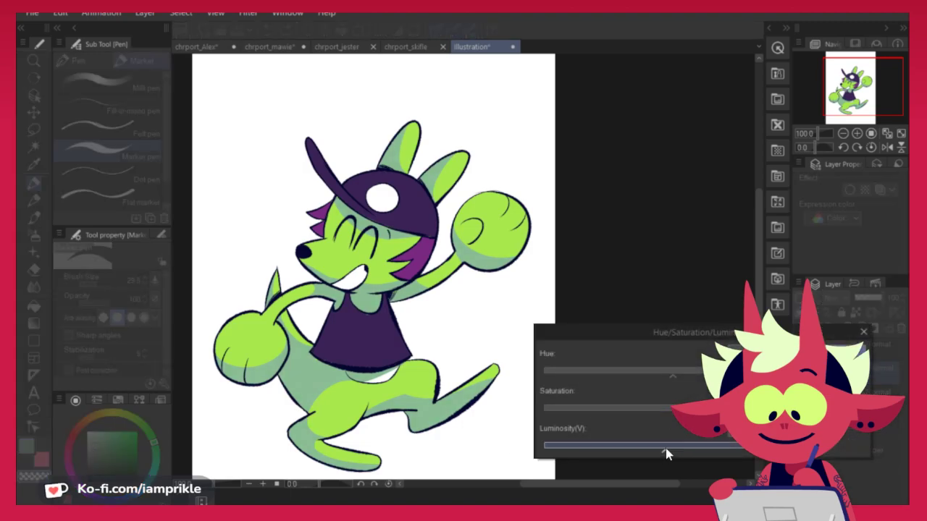
drag(710, 412, 693, 412)
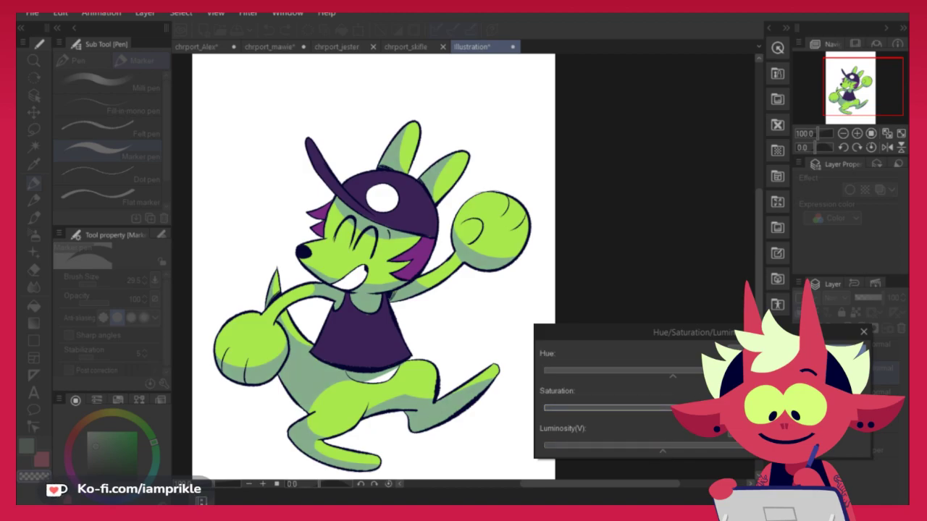
key(Return)
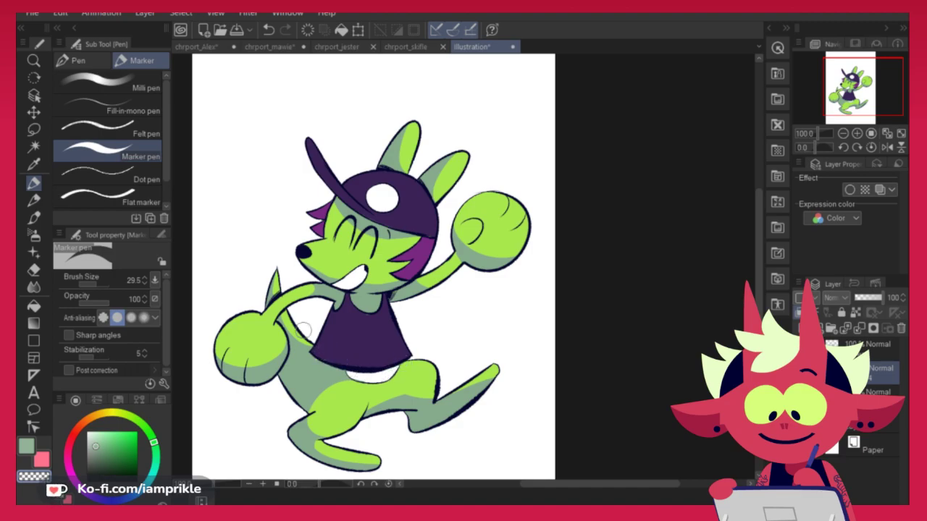
click(26, 447)
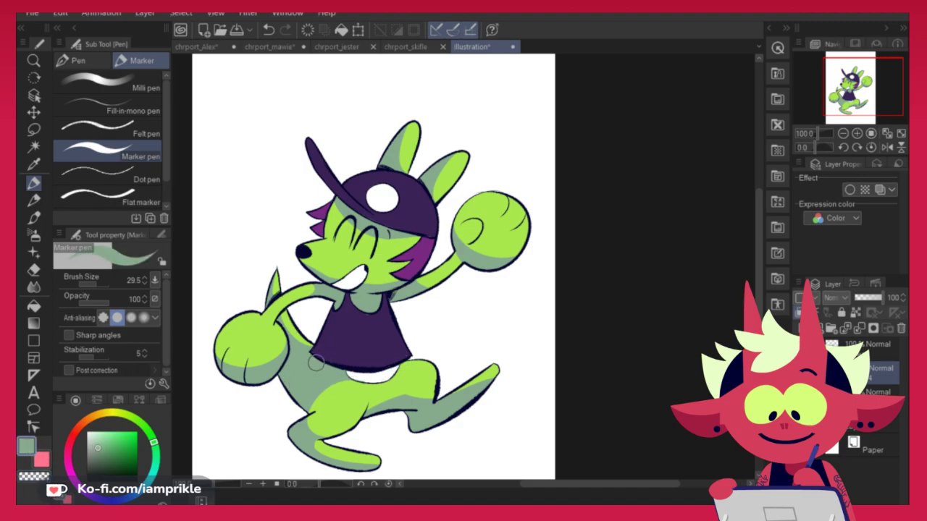
click(33, 476)
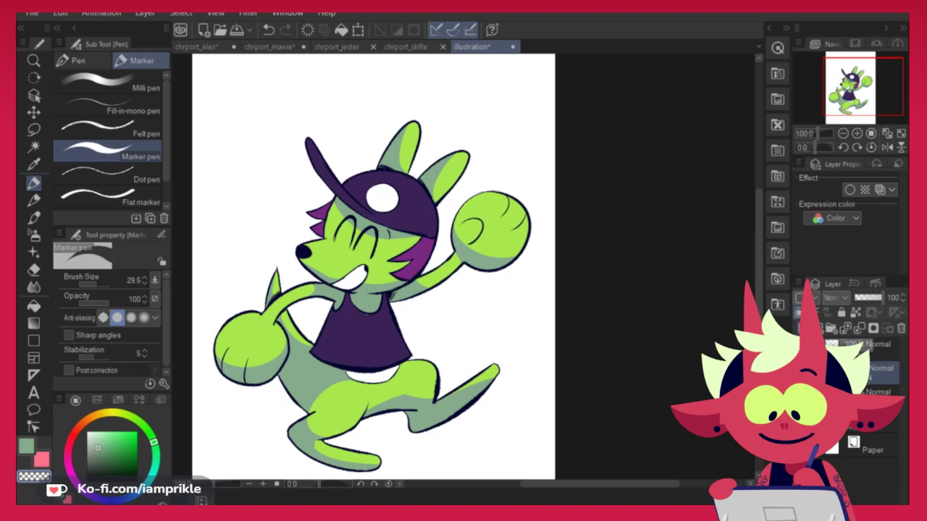
Mix a muted blue-violet from the hair's purple, shade the hair tufts with the Marker pen, and trim the shading with transparent colour
click(81, 61)
alt+click(420, 253)
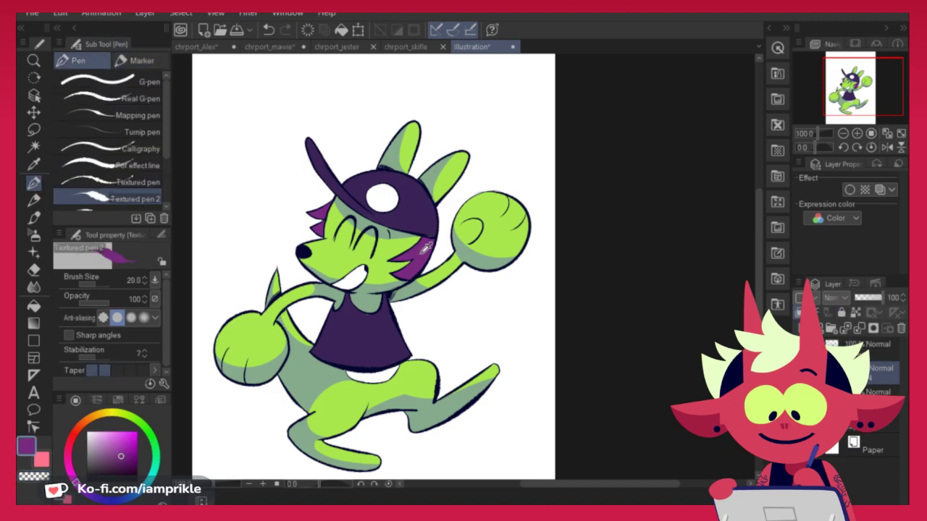
click(114, 463)
mouse_move(85, 497)
mouse_down()
mouse_move(108, 500)
mouse_move(100, 499)
mouse_up()
click(113, 461)
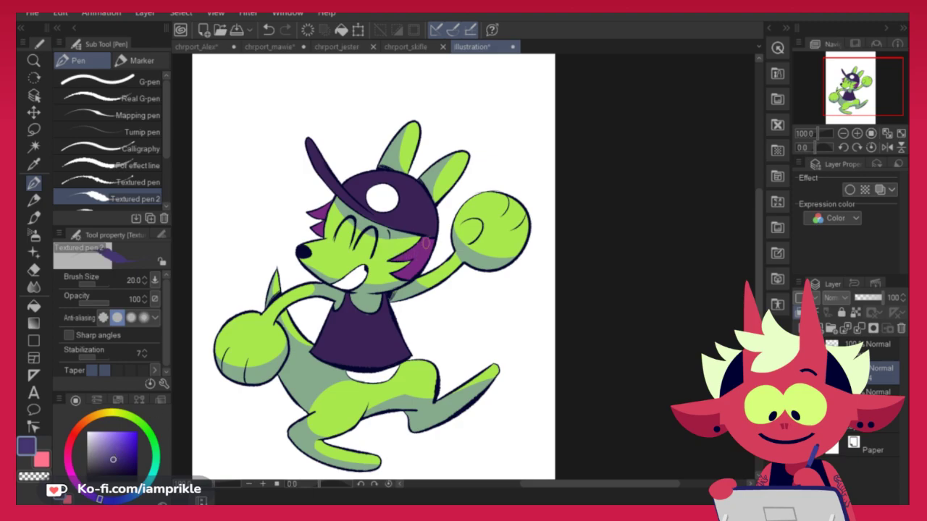
click(138, 61)
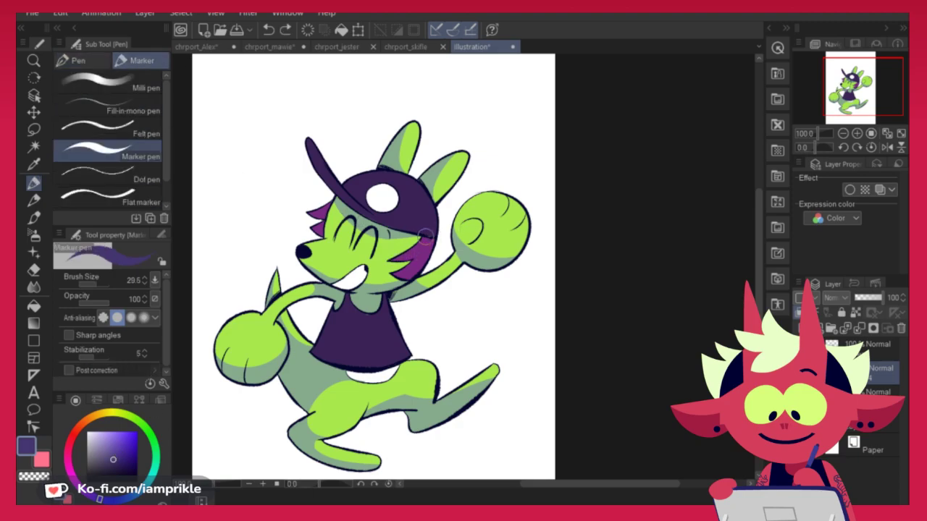
drag(431, 240, 429, 252)
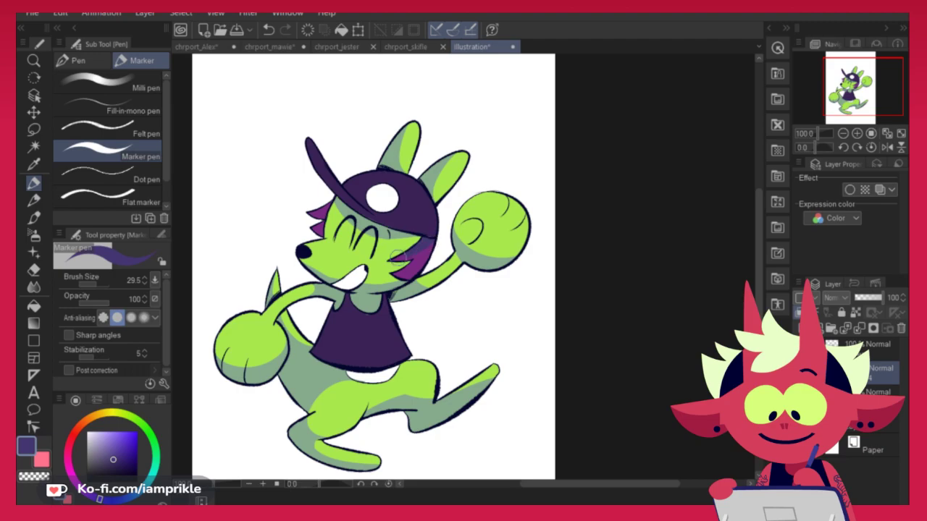
click(116, 452)
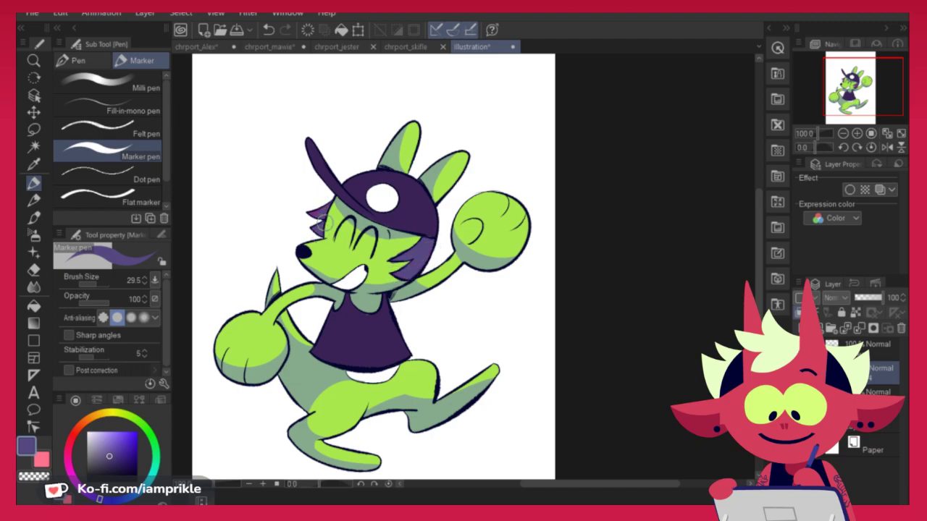
click(34, 476)
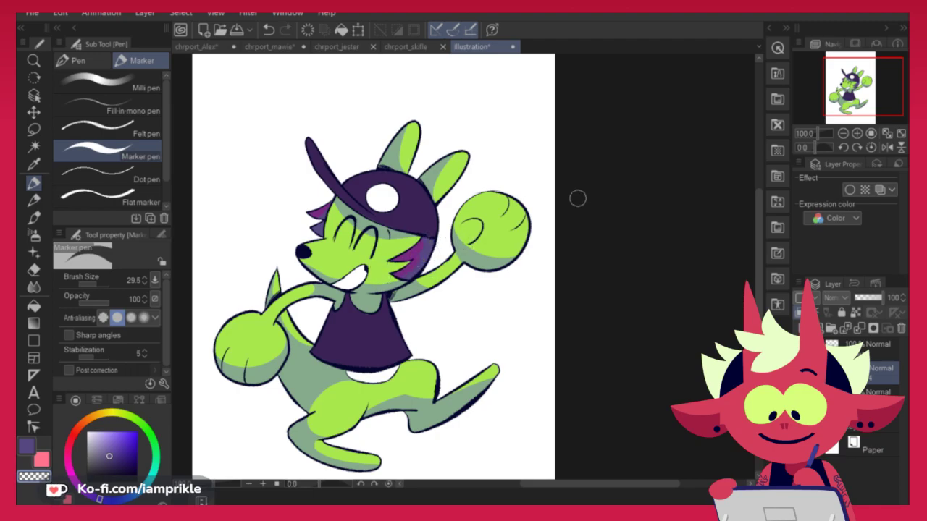
key(ctrl+z)
mouse_move(426, 255)
mouse_down()
mouse_move(416, 264)
mouse_move(431, 250)
mouse_up()
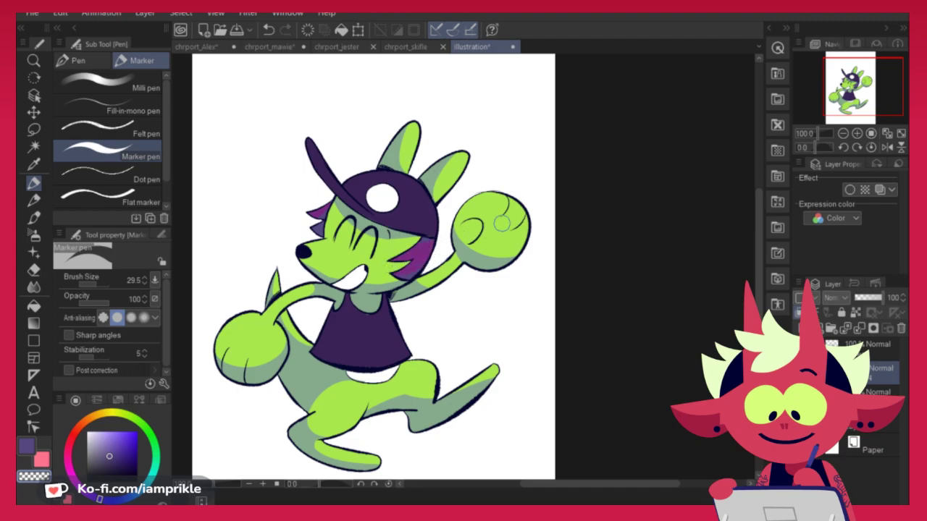
Compare the shirt colour with the chrport_jester portrait, pick a lighter purple, and paint it over the lower shirt with the Marker pen
click(28, 447)
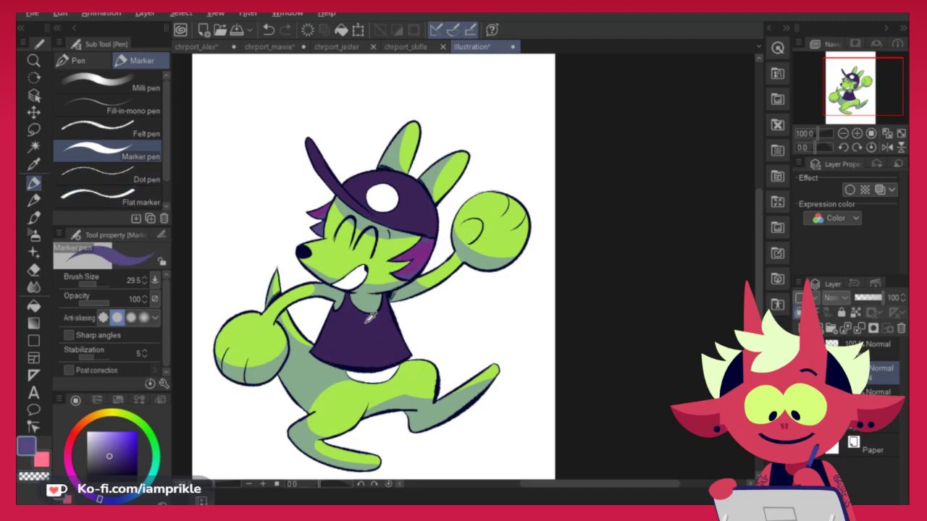
alt+click(362, 319)
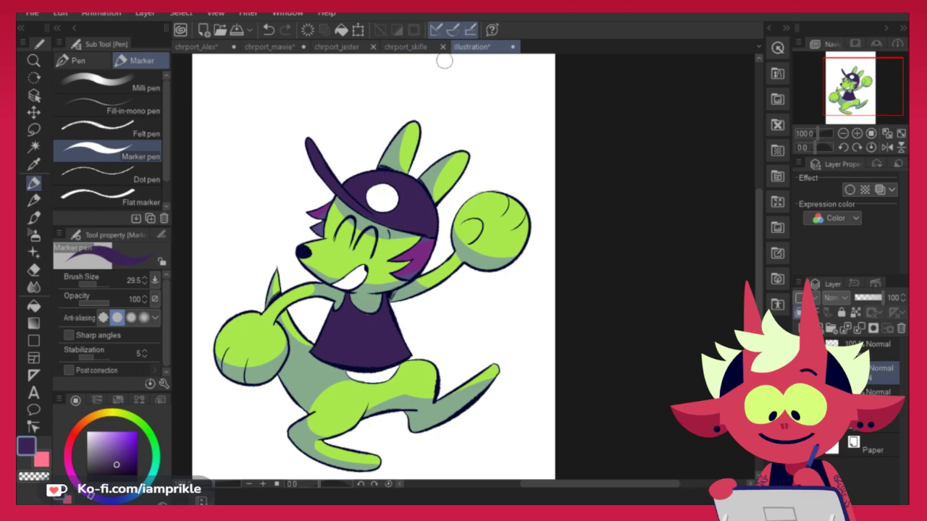
click(348, 46)
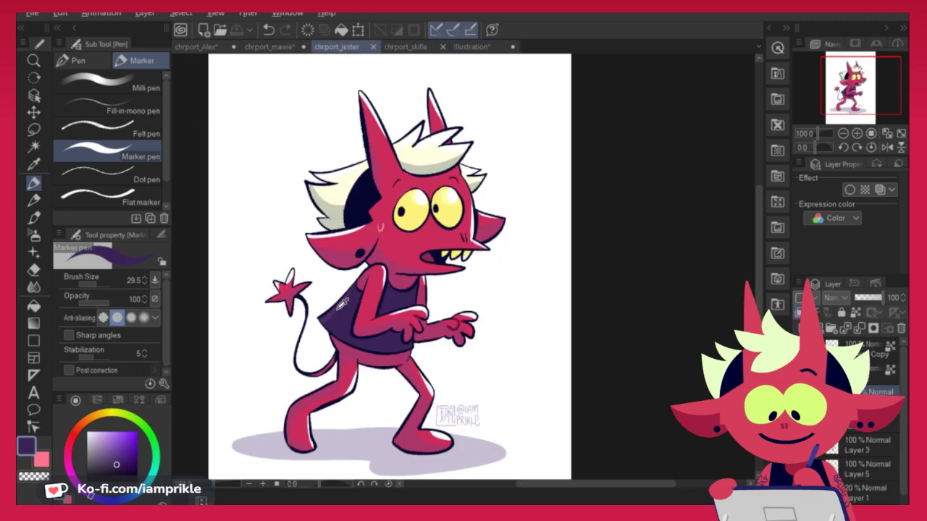
click(470, 47)
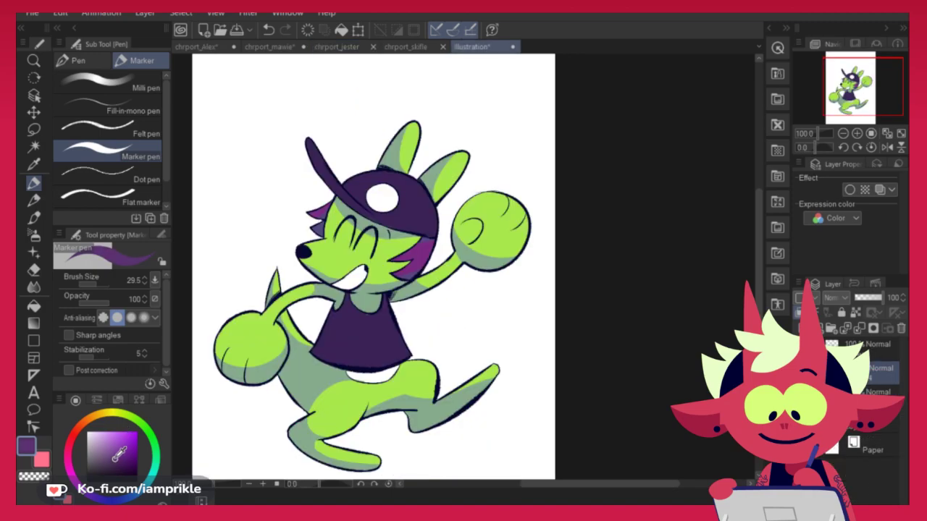
drag(391, 312, 409, 349)
key(ctrl+z)
drag(389, 308, 344, 340)
key(ctrl+z)
mouse_move(388, 315)
mouse_down()
mouse_move(371, 331)
mouse_move(332, 328)
mouse_move(336, 347)
mouse_move(324, 337)
mouse_move(318, 348)
mouse_move(372, 337)
mouse_move(327, 354)
mouse_move(385, 345)
mouse_move(321, 353)
mouse_move(415, 345)
mouse_up()
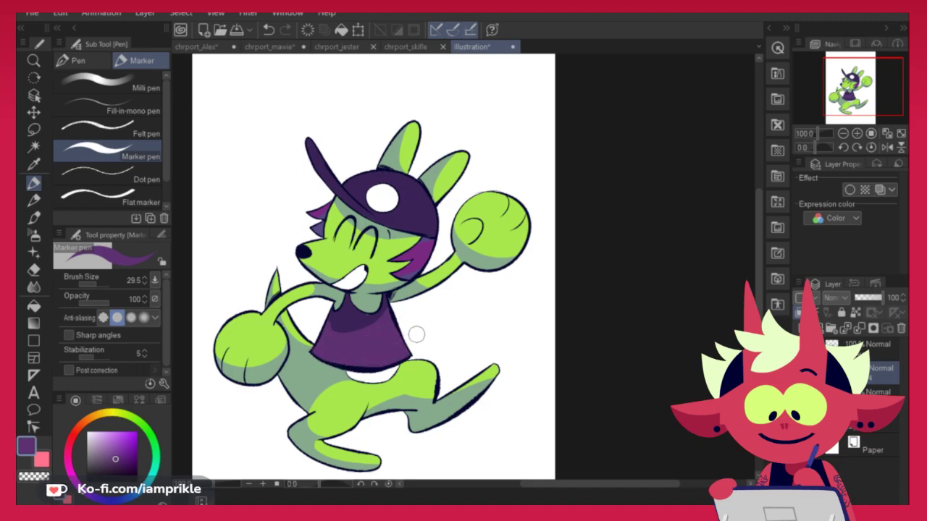
Refine the curved shadow edge across the shirt's chest, alternating between the sampled dark and lighter purples
alt+click(348, 323)
mouse_move(333, 330)
mouse_down()
mouse_move(398, 308)
mouse_move(348, 331)
mouse_up()
alt+click(380, 336)
alt+click(367, 313)
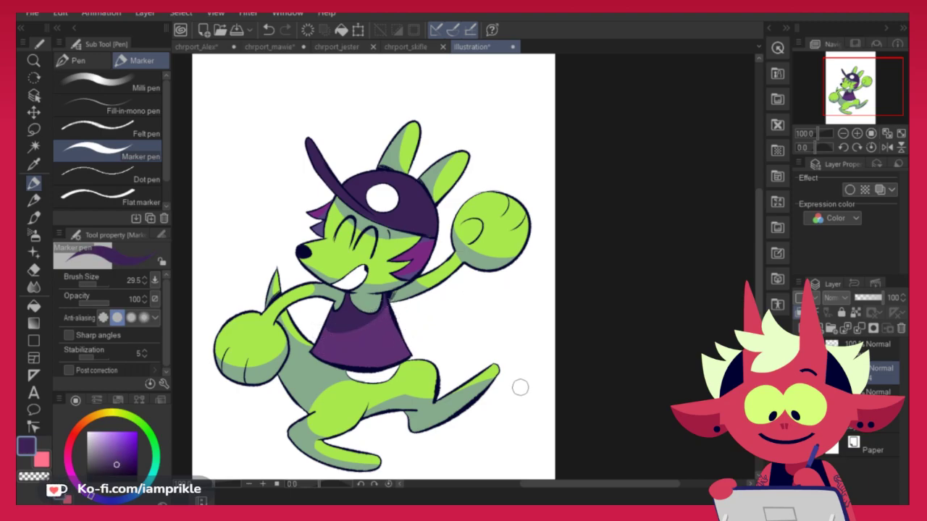
alt+click(380, 340)
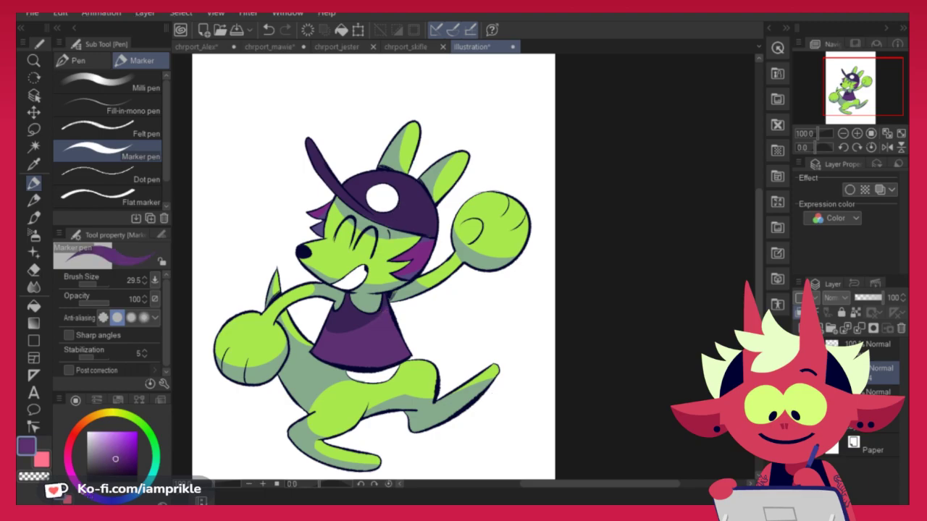
Paint the lighter purple over the lit front of the cap and its brim, undoing unwanted strokes
mouse_move(348, 186)
mouse_down()
mouse_move(375, 175)
mouse_move(360, 187)
mouse_up()
key(ctrl+z)
key(ctrl+z)
key(ctrl+z)
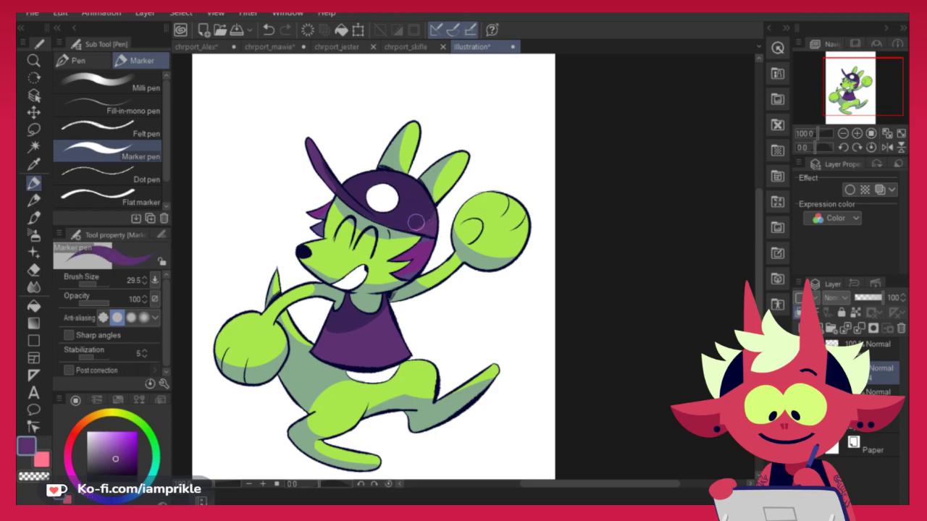
Sample the white belly patch and mix a pale periwinkle blue from it as the shadow colour for the white areas
alt+click(371, 374)
click(92, 438)
click(124, 499)
click(148, 483)
click(95, 440)
click(96, 444)
drag(124, 498, 120, 499)
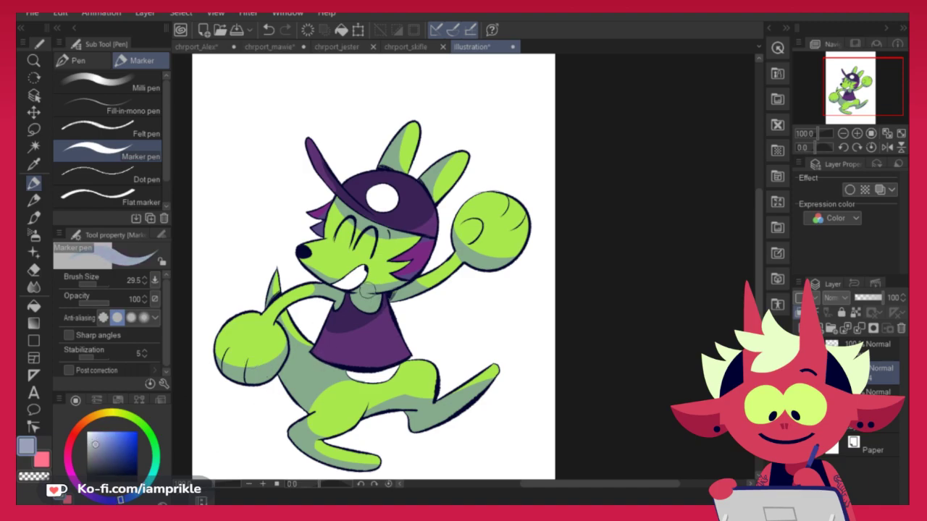
click(95, 438)
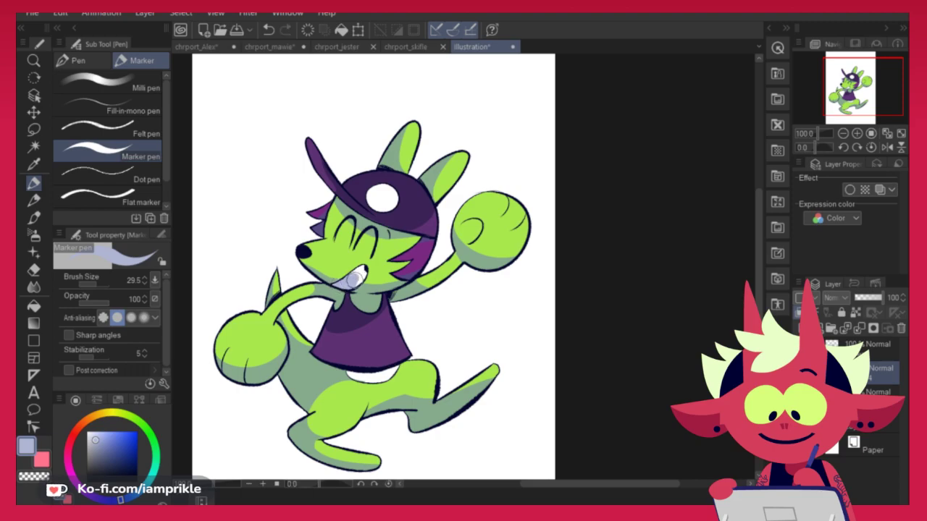
Shape the pale blue shadow on the grinning teeth, alternating it with sampled white
alt+click(355, 272)
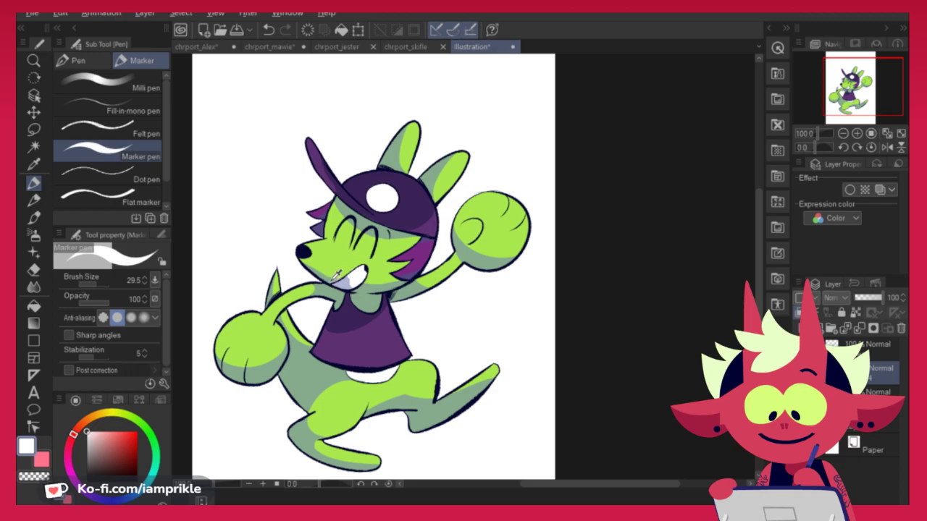
alt+click(337, 279)
alt+click(356, 273)
alt+click(353, 281)
Shade the cap's white circle in pale blue with a thin white rim left, and shadow the belly patch below the shirt
mouse_move(382, 192)
mouse_down()
mouse_move(407, 201)
mouse_move(393, 182)
mouse_move(368, 190)
mouse_move(393, 210)
mouse_move(429, 213)
mouse_move(373, 194)
mouse_move(435, 192)
mouse_move(396, 192)
mouse_move(395, 207)
mouse_move(370, 207)
mouse_move(393, 212)
mouse_up()
alt+click(410, 197)
alt+click(382, 194)
alt+click(454, 191)
alt+click(388, 199)
alt+click(394, 216)
alt+click(394, 194)
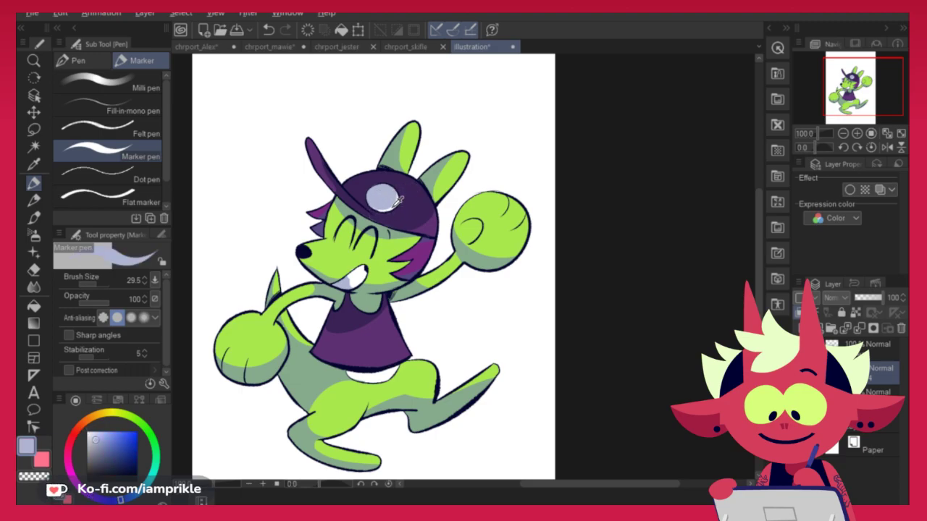
alt+click(398, 202)
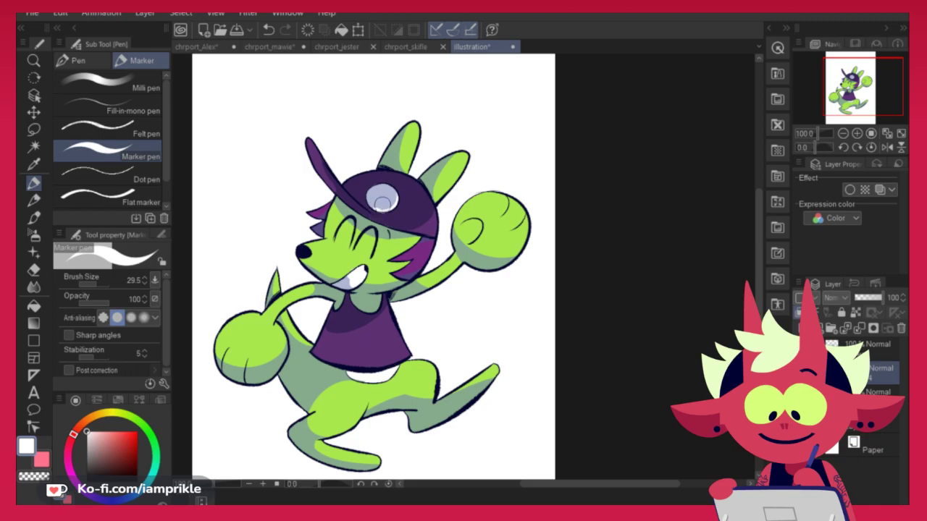
alt+click(384, 204)
drag(369, 199, 382, 197)
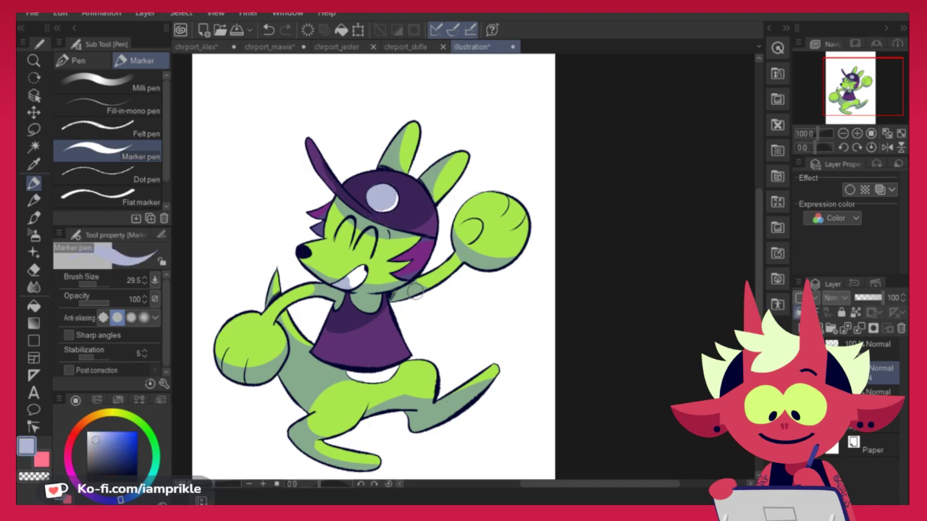
mouse_move(347, 373)
mouse_down()
mouse_move(391, 366)
mouse_move(355, 380)
mouse_up()
alt+click(351, 386)
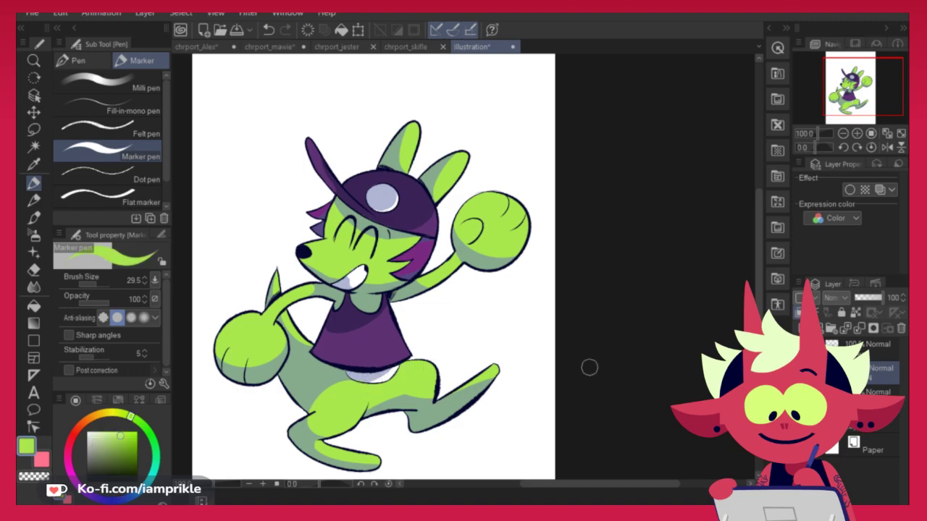
Sample white and paint thin rim highlights along the edges of both ears and the upper edges of both round hands
alt+click(495, 309)
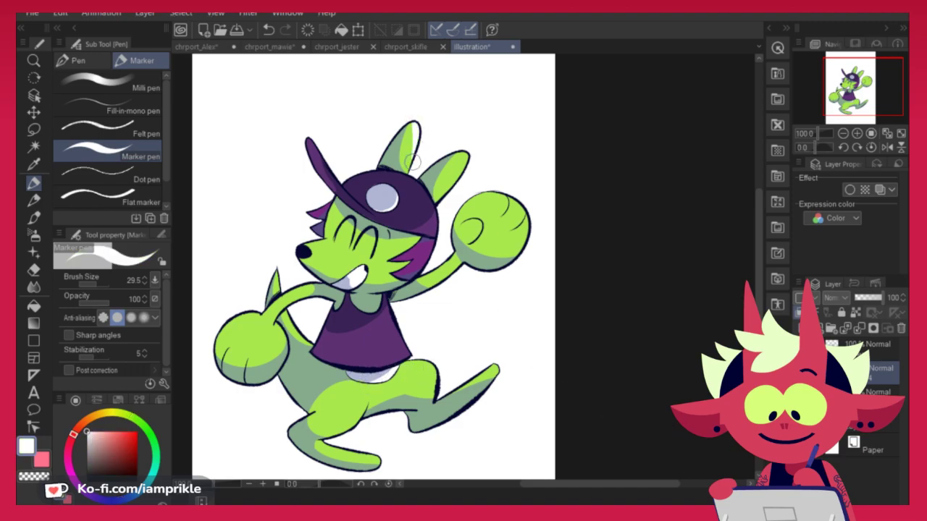
drag(471, 196, 518, 259)
key(ctrl+z)
mouse_move(468, 199)
mouse_down()
mouse_move(530, 223)
mouse_move(529, 253)
mouse_up()
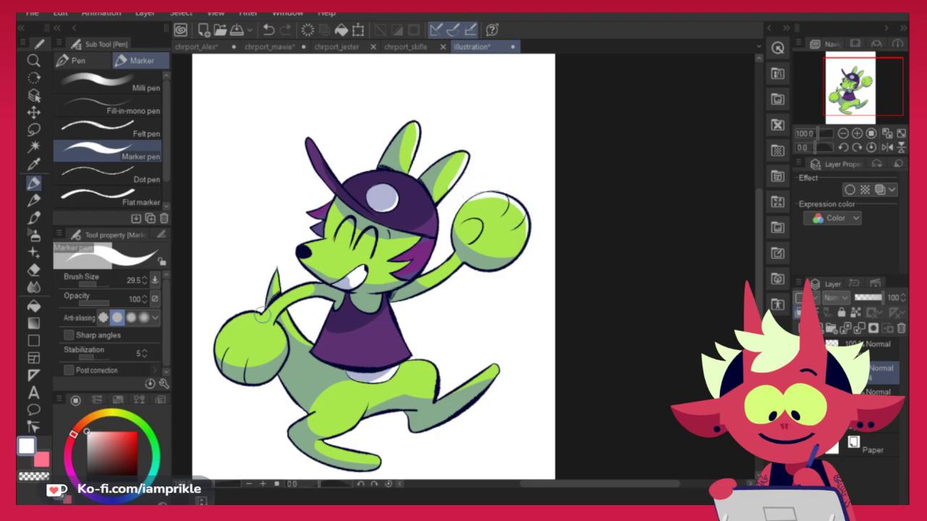
mouse_move(251, 312)
mouse_down()
mouse_move(215, 350)
mouse_move(268, 310)
mouse_up()
key(ctrl+z)
key(ctrl+z)
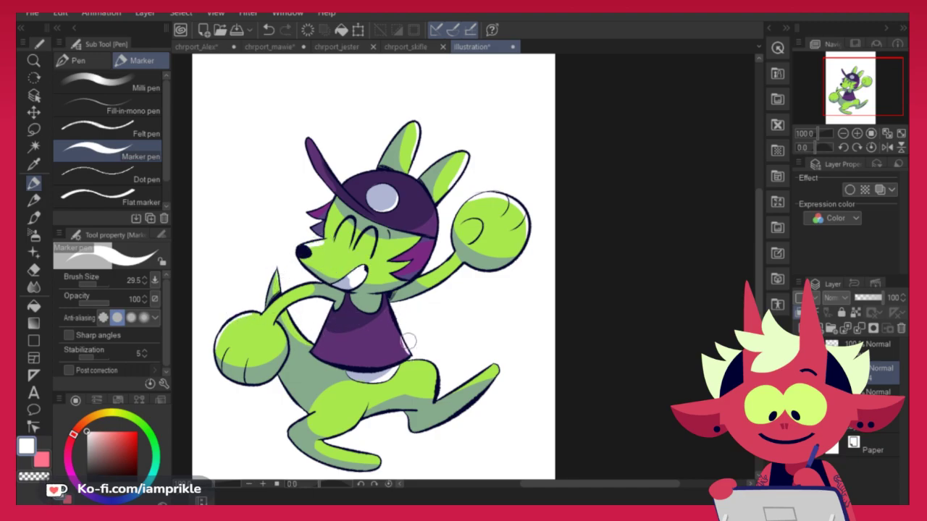
Add white rim highlights to the legs, feet and the shirt's back edge, reshaping the front thigh's highlight with sampled green
mouse_move(436, 352)
mouse_down()
mouse_move(427, 370)
mouse_move(435, 388)
mouse_move(447, 368)
mouse_up()
key(ctrl+z)
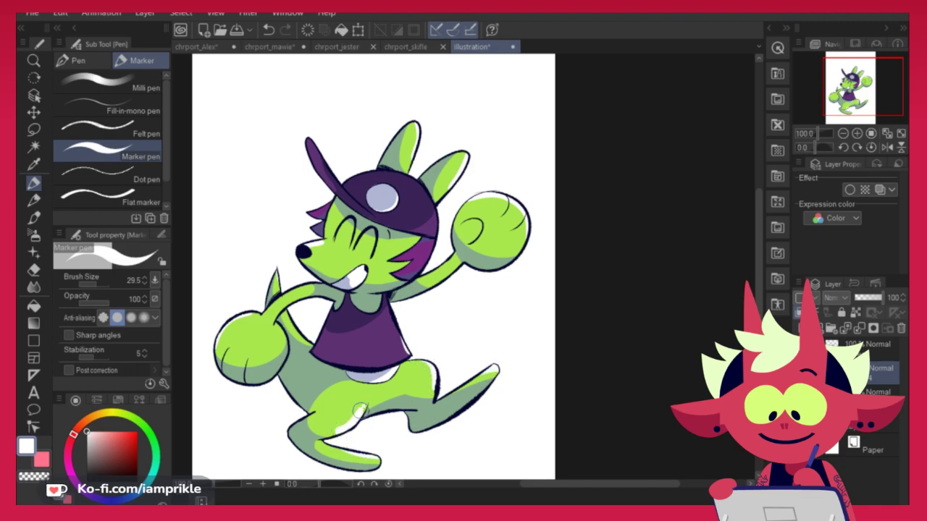
alt+click(330, 424)
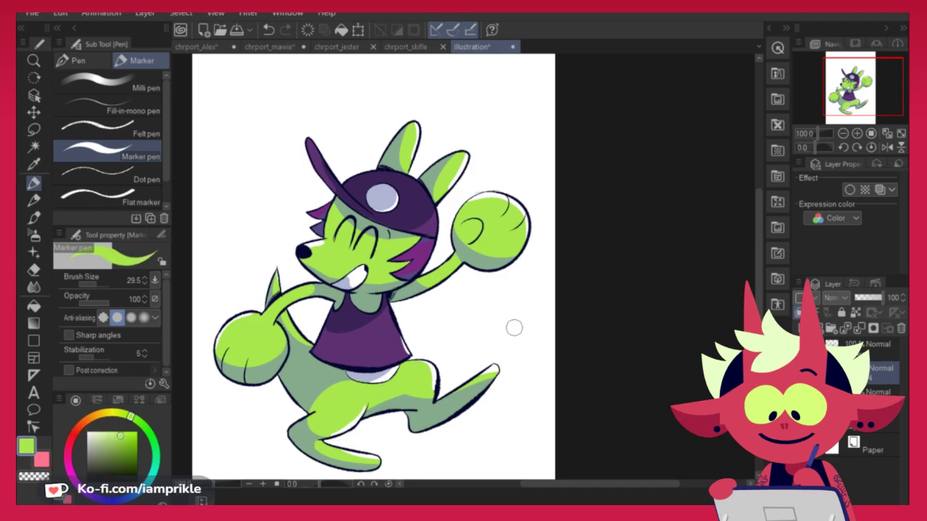
alt+click(352, 422)
drag(394, 311, 412, 355)
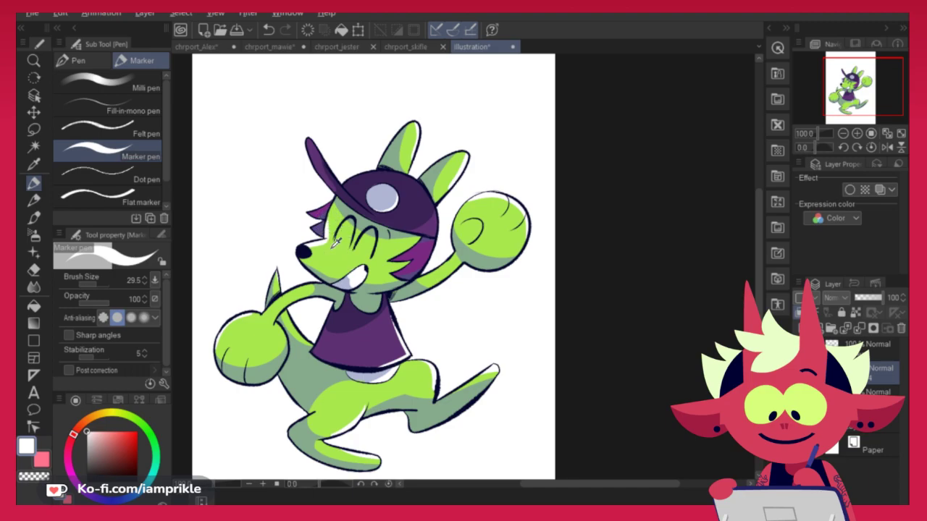
Paint white rim highlights on the cap brim's tip, the back hair and the muzzle, trimming the muzzle's highlight with sampled green
alt+click(335, 241)
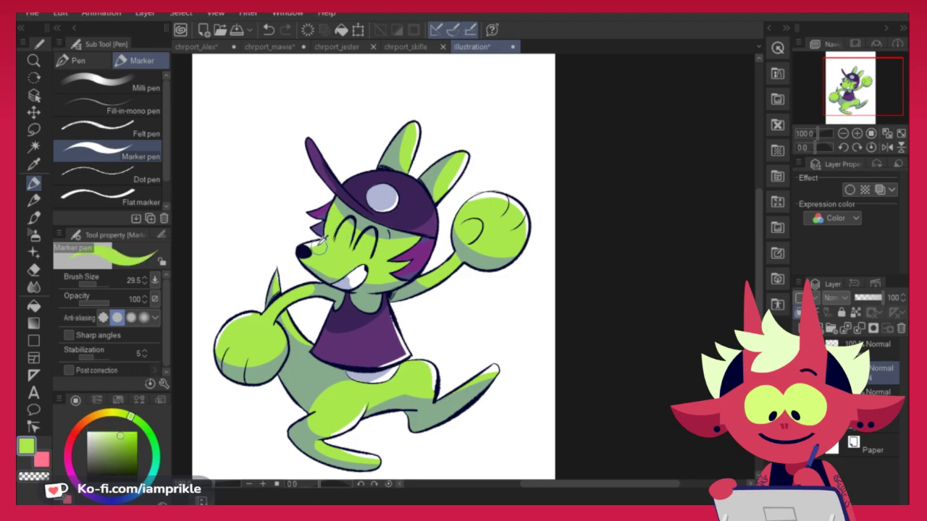
alt+click(320, 242)
drag(306, 146, 312, 164)
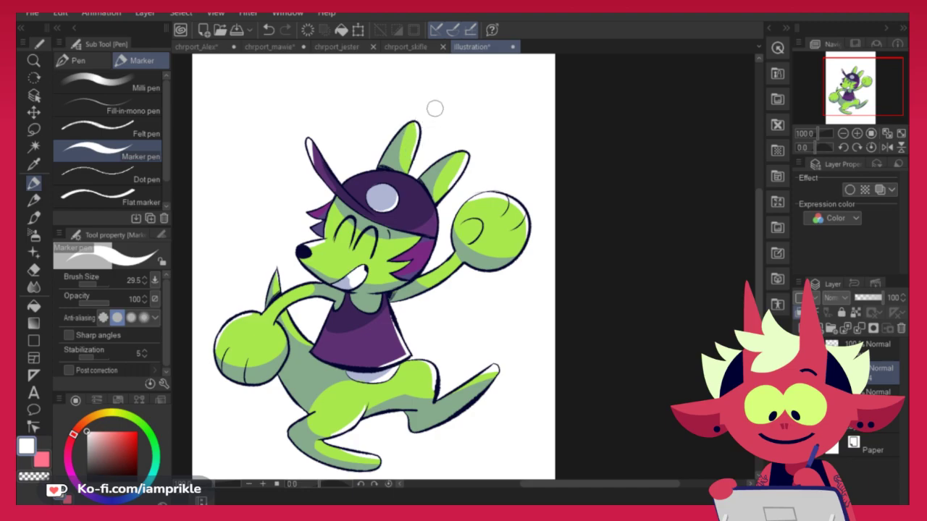
key(ctrl+z)
drag(430, 248, 417, 272)
key(ctrl+z)
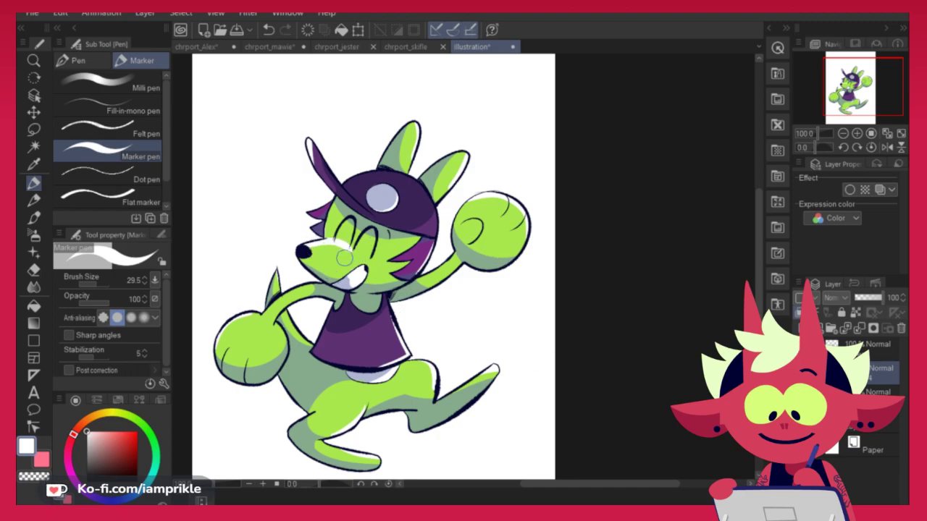
alt+click(337, 250)
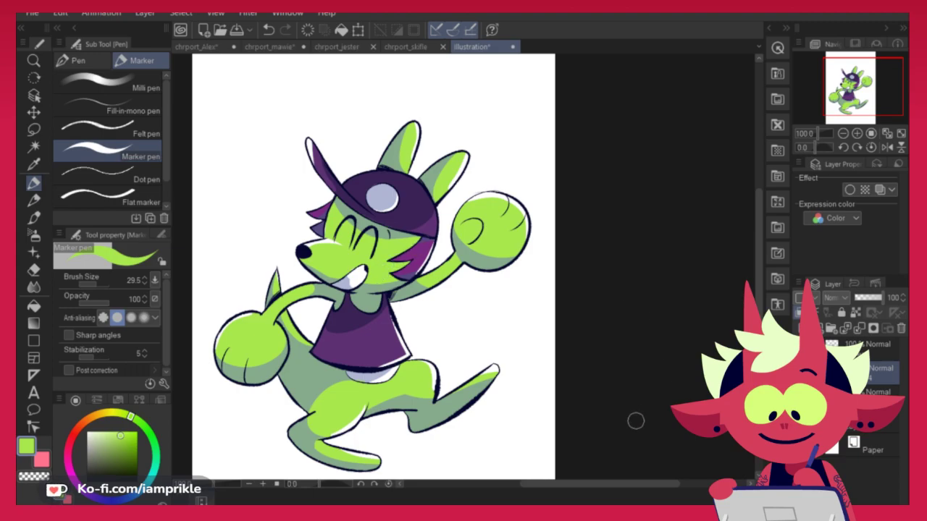
Refine the highlights on the muzzle, bent arm and its round hand with sampled white and green, and cover the brim tip's highlight with sampled purple
alt+click(302, 289)
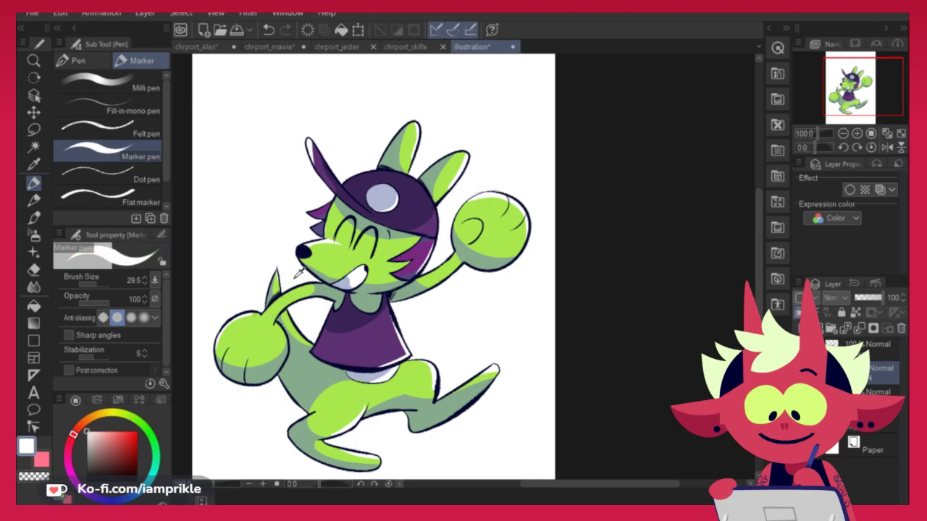
alt+click(299, 288)
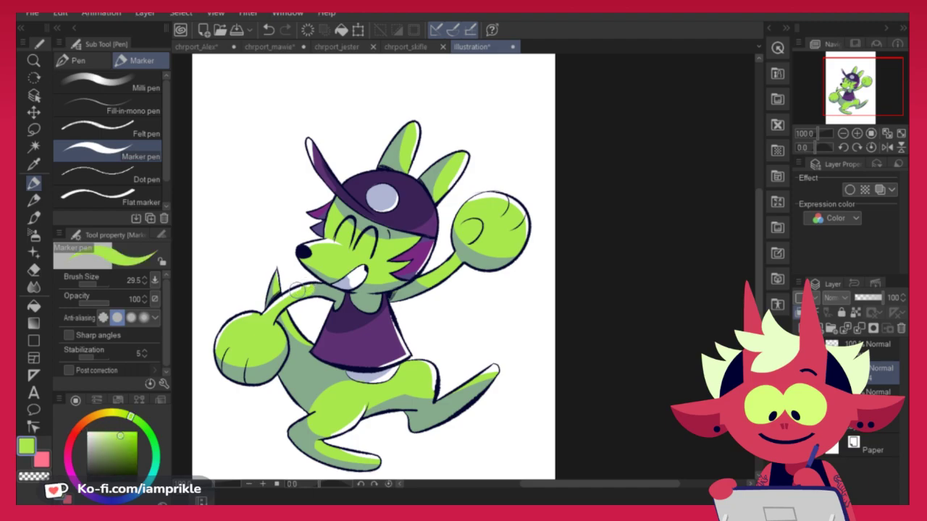
alt+click(251, 308)
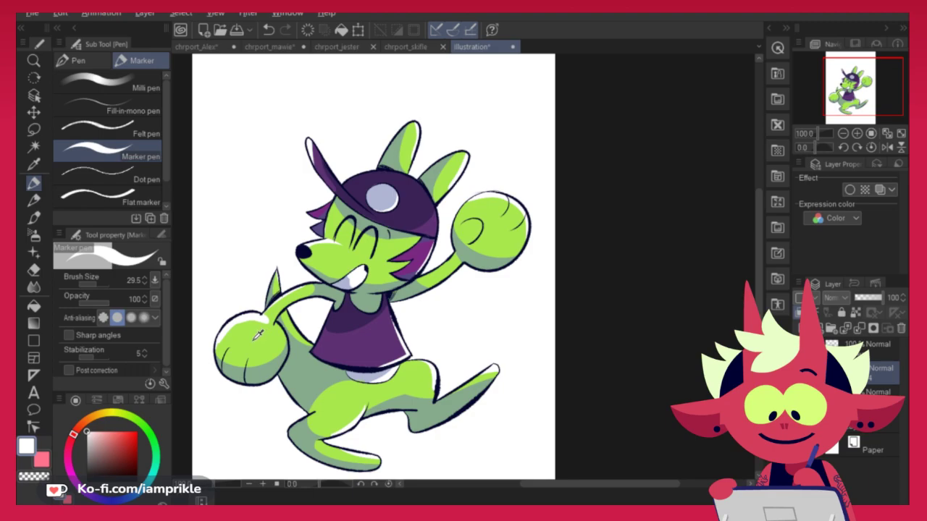
alt+click(254, 323)
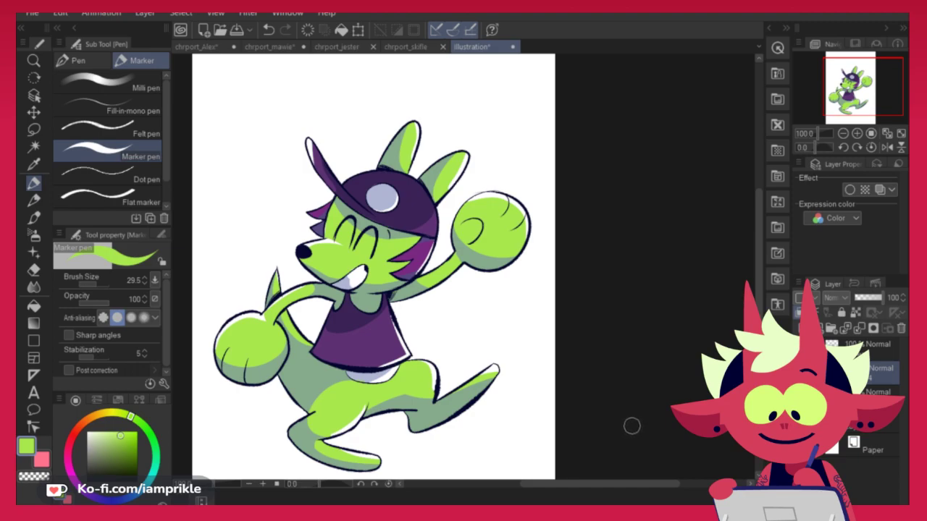
alt+click(322, 159)
drag(319, 157, 316, 148)
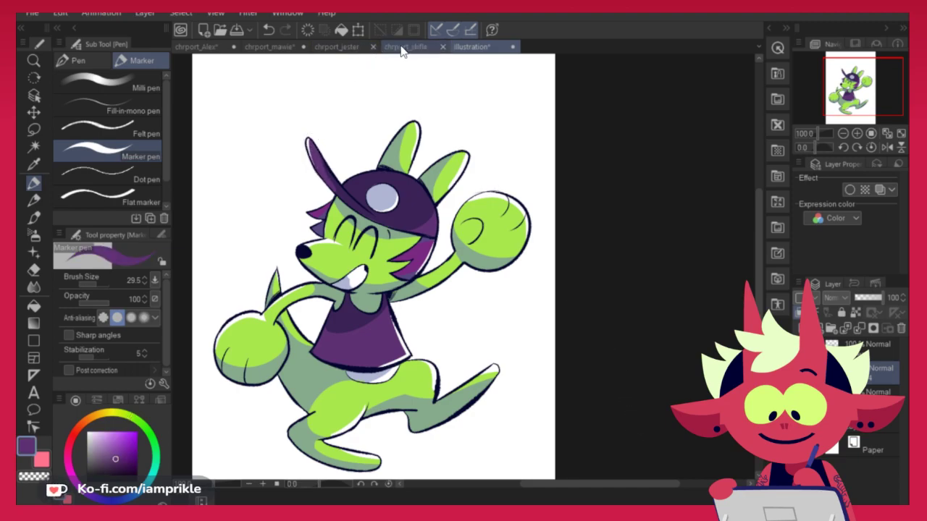
Sample the lavender ground shadow colour from chrport_skifle, outline a wide shadow beneath the green character on a new layer, and fill it
click(404, 47)
alt+click(424, 405)
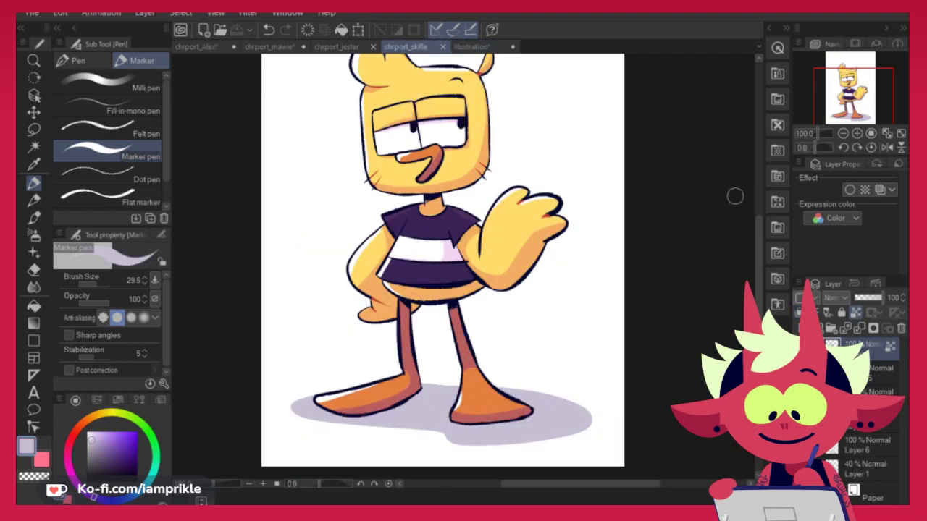
click(477, 47)
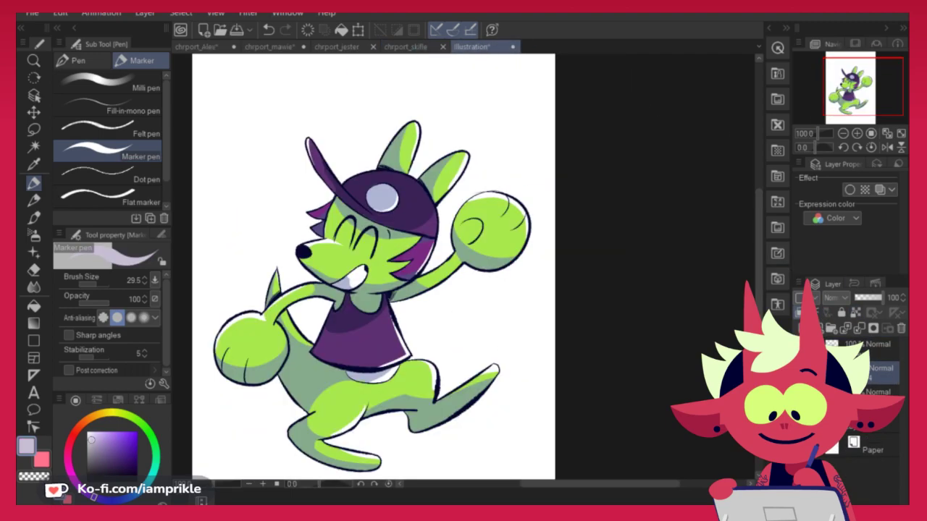
click(877, 422)
key(ctrl+shift+n)
mouse_move(387, 430)
mouse_down()
mouse_move(460, 359)
mouse_move(475, 414)
mouse_move(402, 361)
mouse_up()
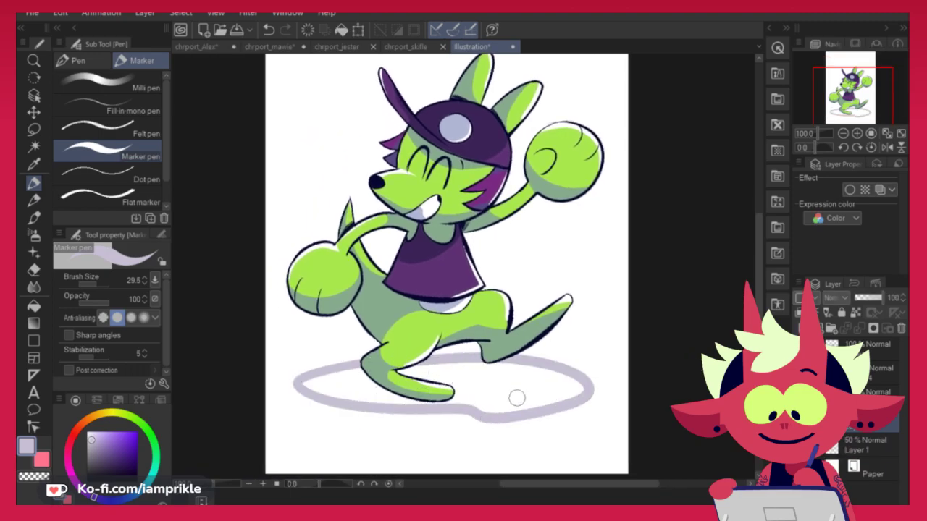
click(33, 307)
click(492, 384)
drag(699, 336, 668, 372)
Copy the signature layer from chrport_mawie into chrport_skifle and place it beside the bird's lower leg, just above the ground shadow
click(274, 48)
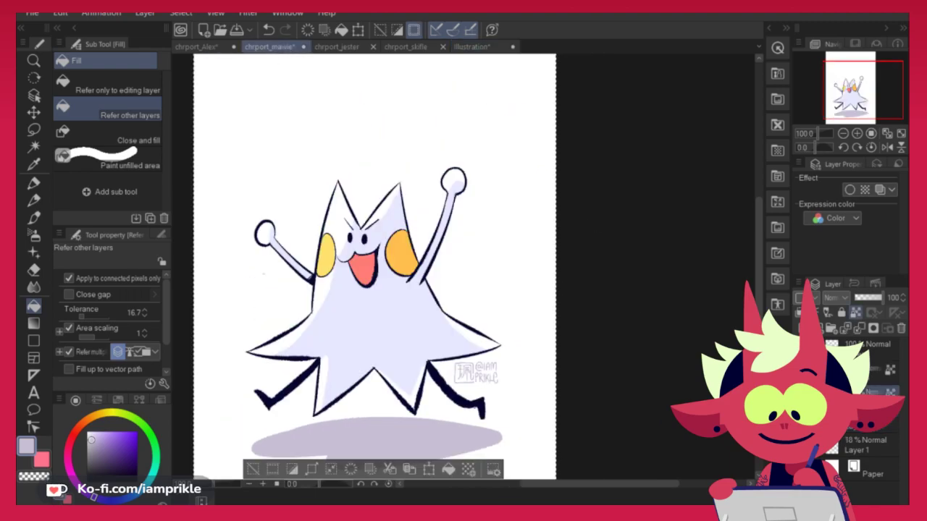
click(406, 47)
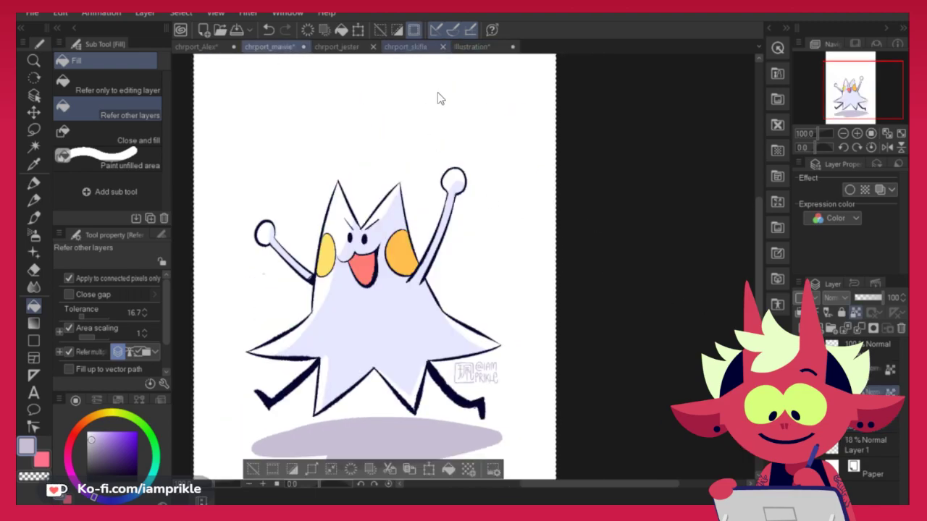
key(ctrl+v)
click(34, 113)
mouse_move(557, 331)
mouse_down()
mouse_move(542, 381)
mouse_move(527, 383)
mouse_up()
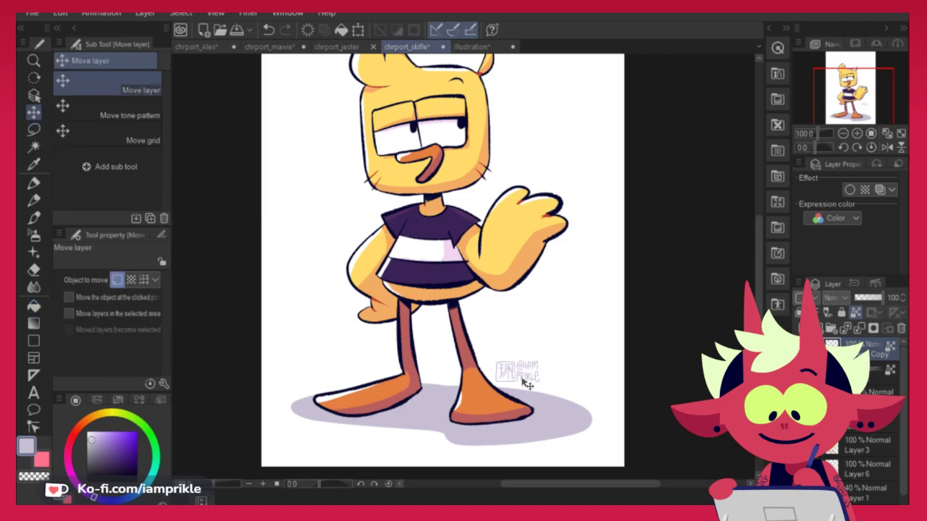
Paste the signature into the green character's illustration and place it below the lower round hand, just above the ground shadow
click(466, 48)
key(ctrl+v)
mouse_move(558, 419)
mouse_down()
mouse_move(552, 388)
mouse_move(325, 385)
mouse_move(333, 380)
mouse_up()
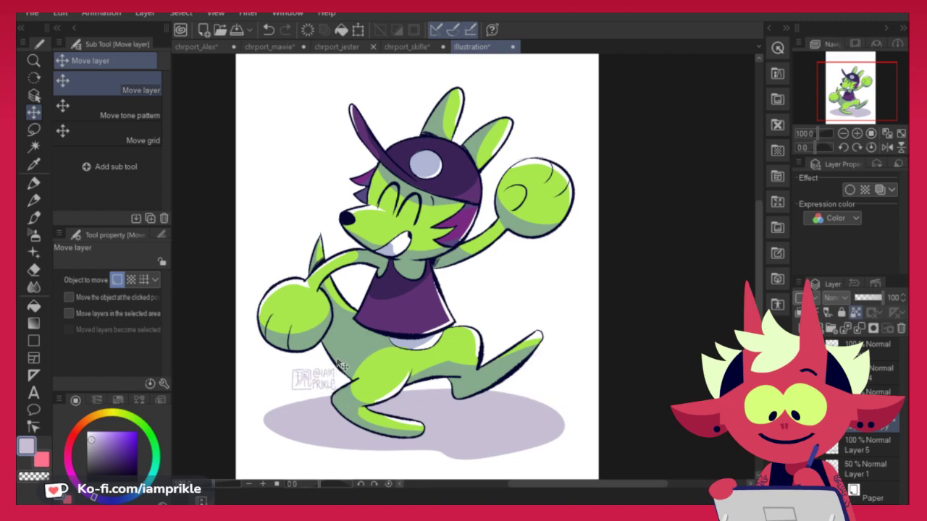
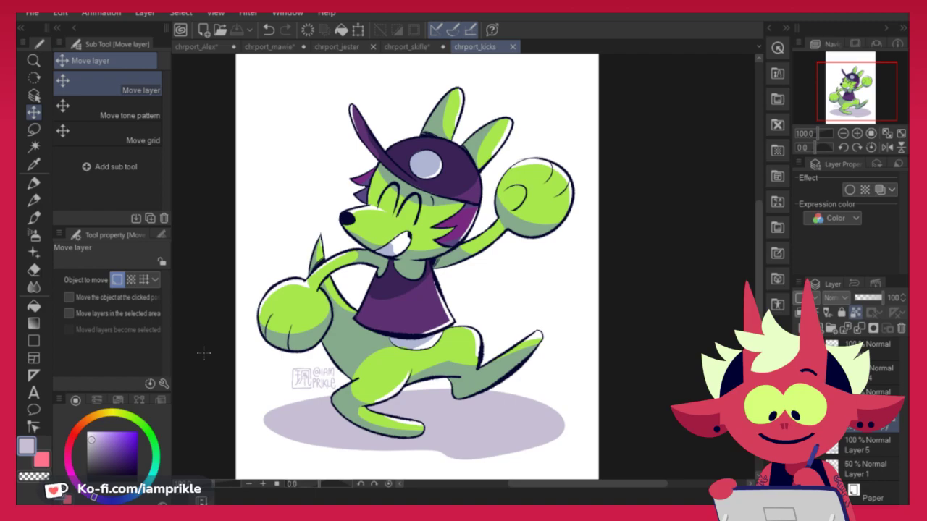
Create a new blank illustration and set up the Lighter pencil with a medium purple for sketching
click(422, 50)
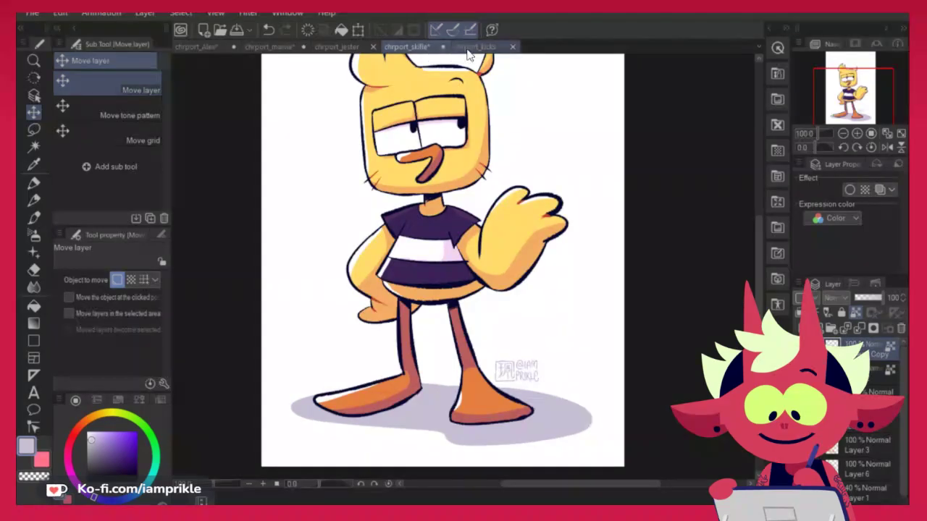
click(478, 47)
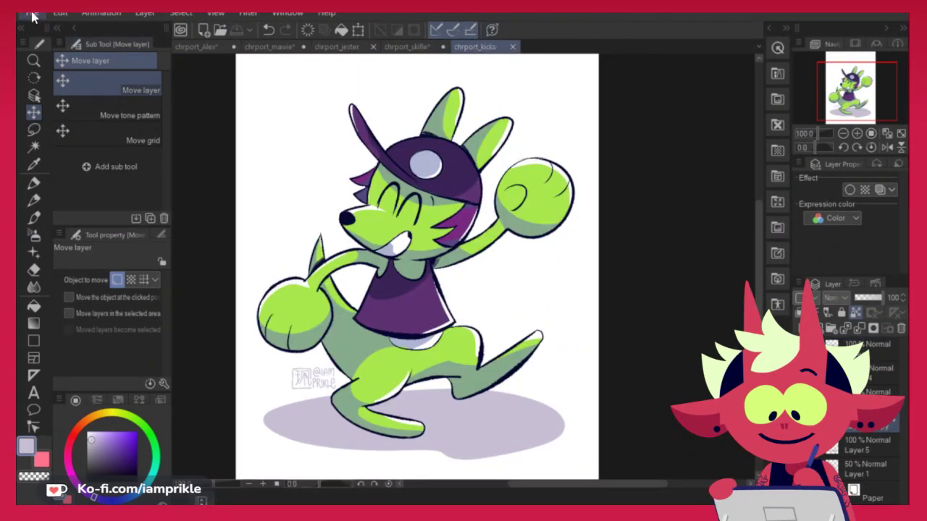
click(32, 13)
click(85, 33)
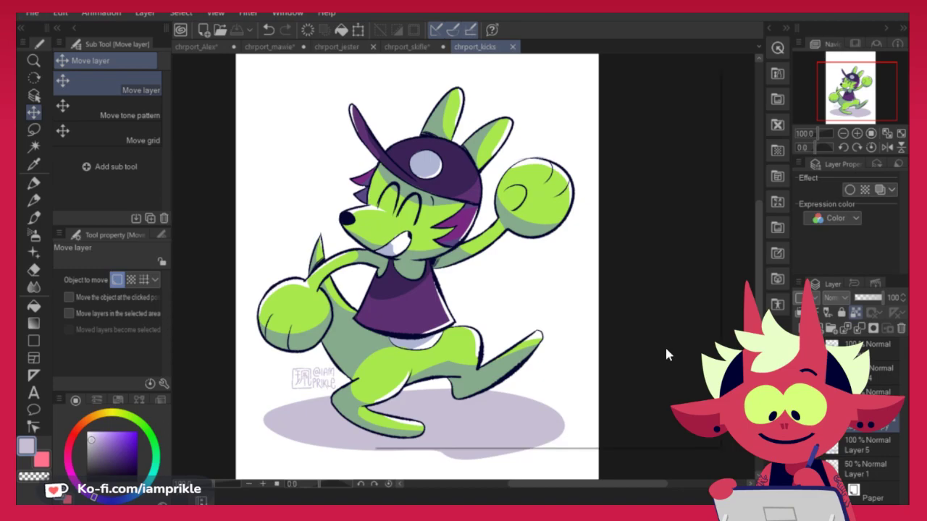
click(682, 99)
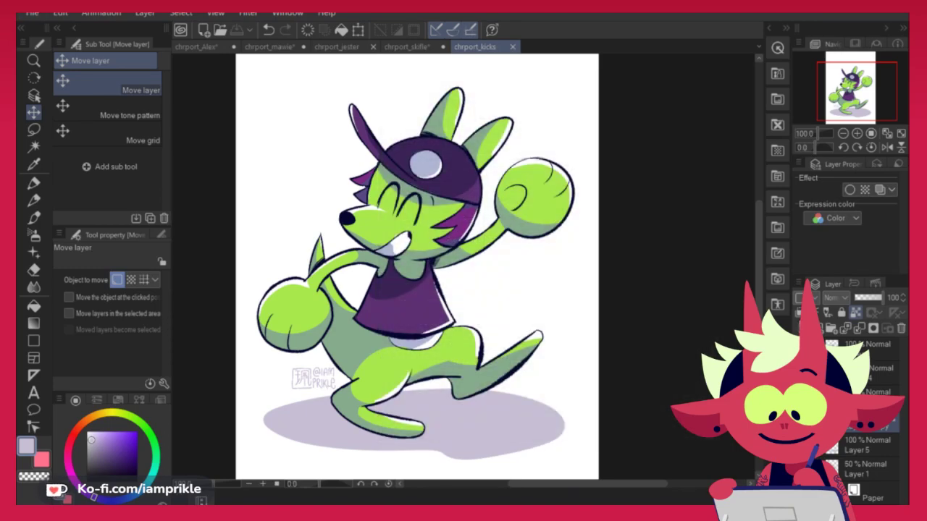
click(34, 200)
click(111, 439)
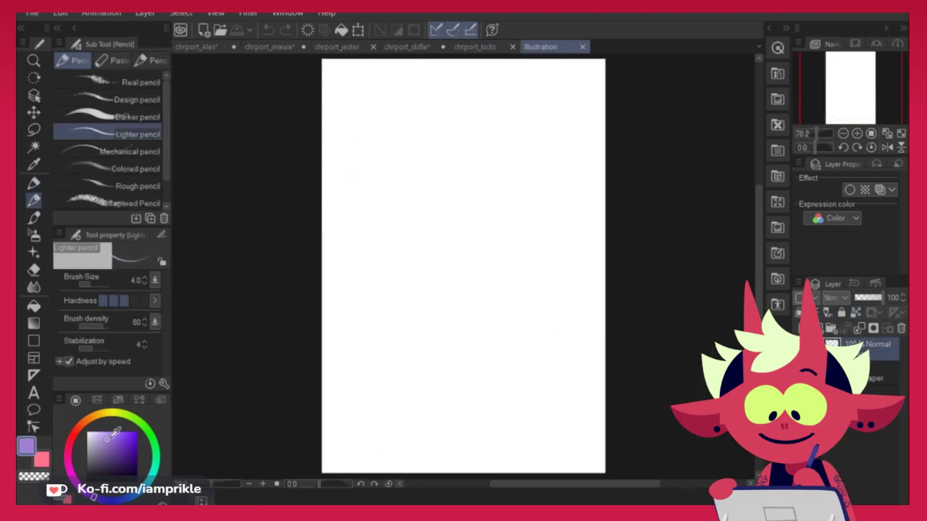
Sketch a large rough circle for the head in the upper part of the blank canvas
drag(615, 317, 588, 363)
mouse_move(396, 175)
mouse_down()
mouse_move(346, 239)
mouse_move(390, 277)
mouse_up()
scroll(440, 239, up, 1)
drag(568, 347, 559, 326)
key(ctrl+z)
mouse_move(381, 122)
mouse_down()
mouse_move(409, 122)
mouse_move(362, 230)
mouse_move(317, 160)
mouse_move(373, 222)
mouse_up()
key(ctrl+z)
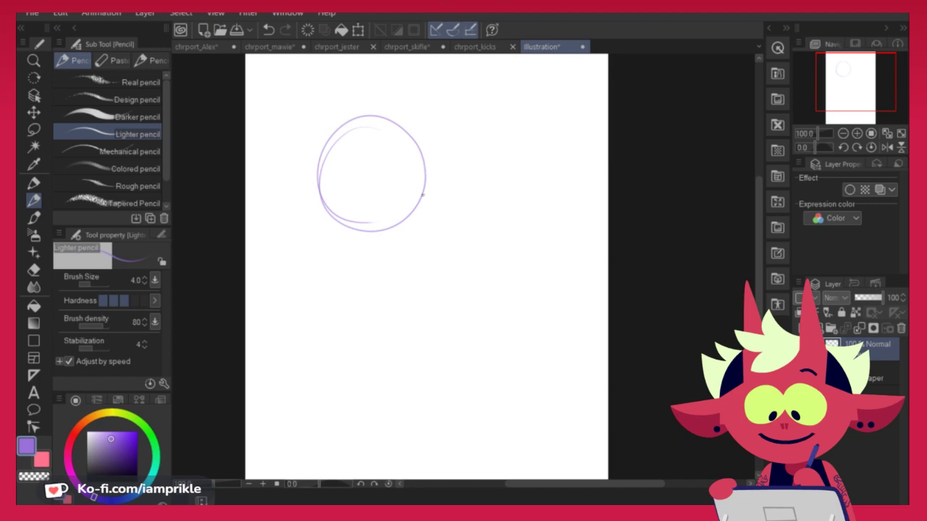
mouse_move(378, 229)
mouse_down()
mouse_move(409, 313)
mouse_move(402, 364)
mouse_move(469, 376)
mouse_up()
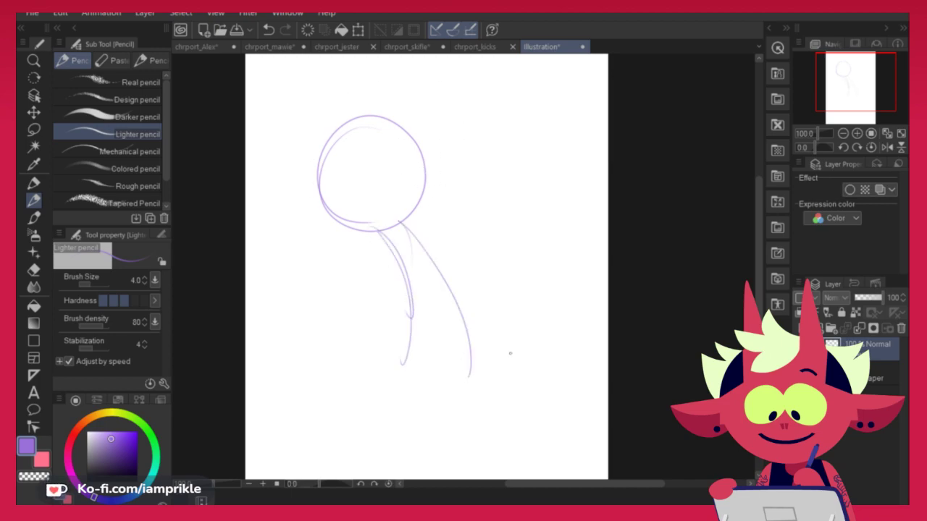
drag(533, 367, 533, 302)
key(ctrl+z)
key(ctrl+z)
key(ctrl+z)
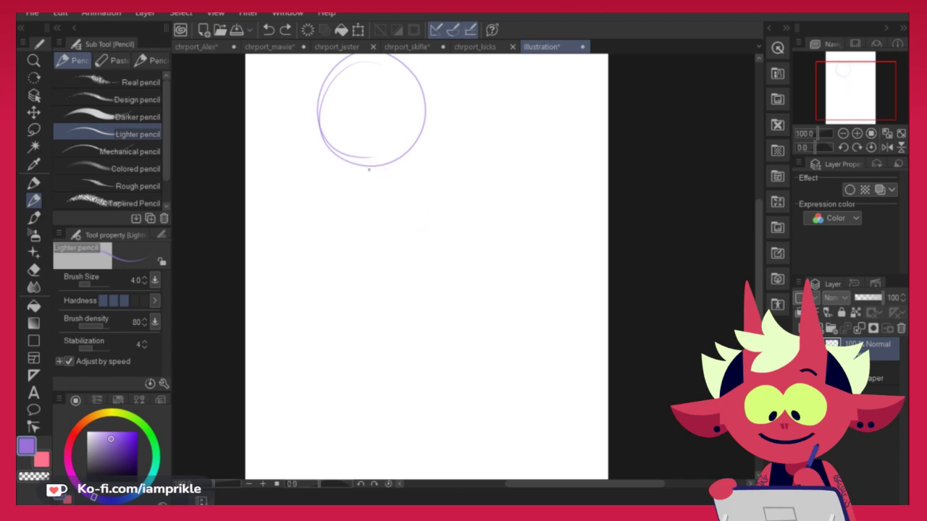
mouse_move(377, 160)
mouse_down()
mouse_move(439, 285)
mouse_move(438, 326)
mouse_up()
drag(387, 175, 415, 333)
key(ctrl+z)
key(ctrl+z)
Sketch the front and back contours of a long curved neck running down from the head circle
mouse_move(372, 158)
mouse_down()
mouse_move(400, 320)
mouse_move(391, 332)
mouse_up()
drag(405, 153, 478, 281)
drag(433, 180, 485, 336)
key(ctrl+z)
key(ctrl+z)
drag(401, 146, 479, 347)
mouse_move(467, 244)
mouse_down()
mouse_move(478, 349)
mouse_move(487, 312)
mouse_up()
Sketch a large rounded body at the base of the neck, closing its underside and reinforcing its upper and back contours
drag(384, 283, 311, 342)
drag(335, 313, 308, 398)
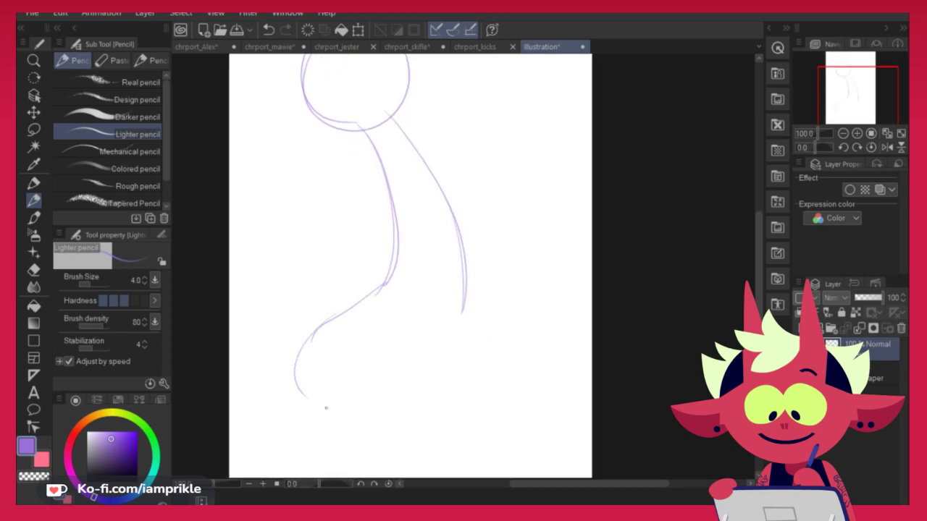
drag(461, 311, 414, 418)
drag(419, 415, 338, 427)
drag(384, 433, 308, 409)
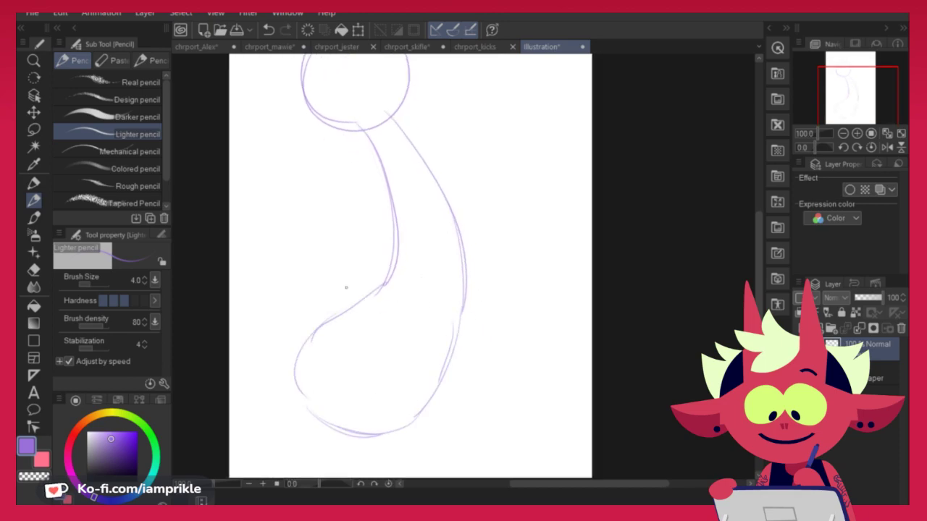
drag(391, 282, 313, 327)
drag(360, 308, 289, 366)
mouse_move(462, 296)
mouse_down()
mouse_move(436, 401)
mouse_move(410, 423)
mouse_up()
Sketch two small rounded arms, one sticking out behind the body and one rising from its upper front
mouse_move(456, 354)
mouse_down()
mouse_move(454, 377)
mouse_move(499, 336)
mouse_up()
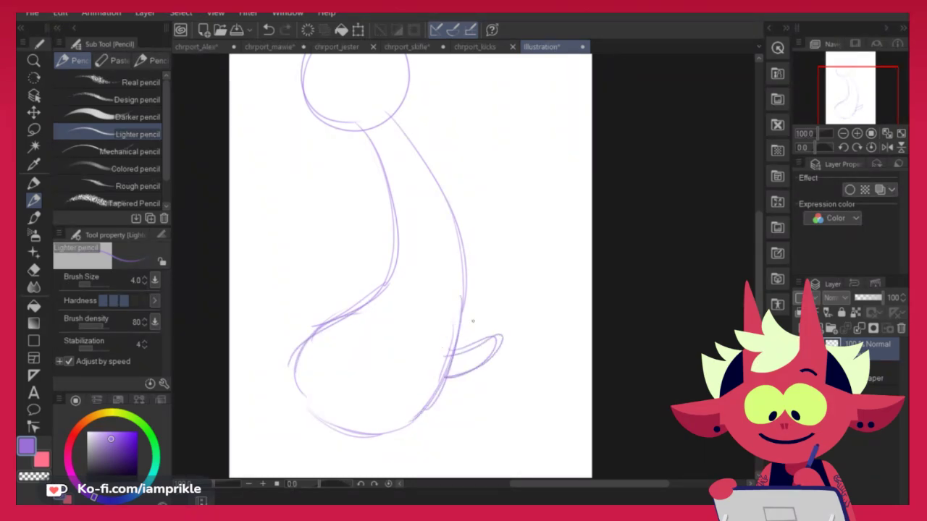
mouse_move(372, 264)
mouse_down()
mouse_move(343, 325)
mouse_move(372, 322)
mouse_move(339, 327)
mouse_up()
key(ctrl+z)
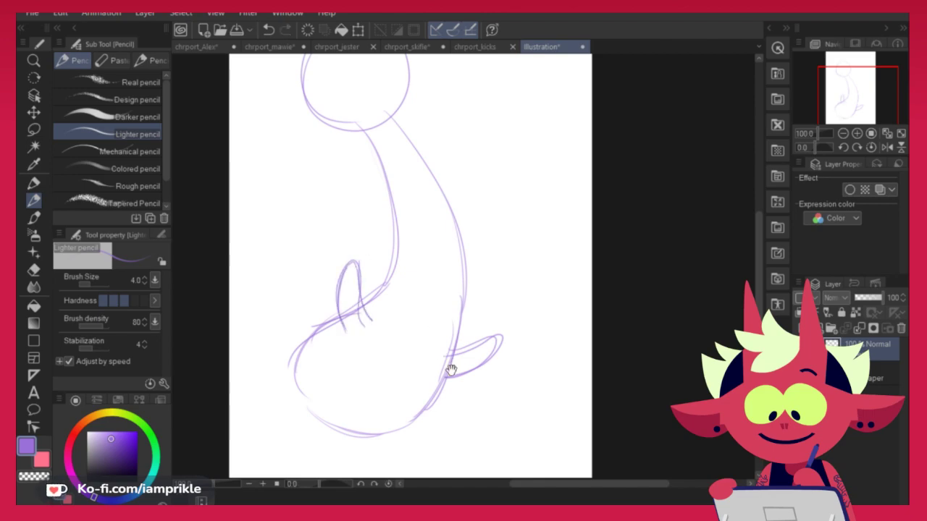
drag(446, 361, 466, 314)
mouse_move(380, 368)
mouse_down()
mouse_move(413, 391)
mouse_move(394, 362)
mouse_up()
mouse_move(304, 339)
mouse_down()
mouse_move(267, 369)
mouse_move(316, 355)
mouse_up()
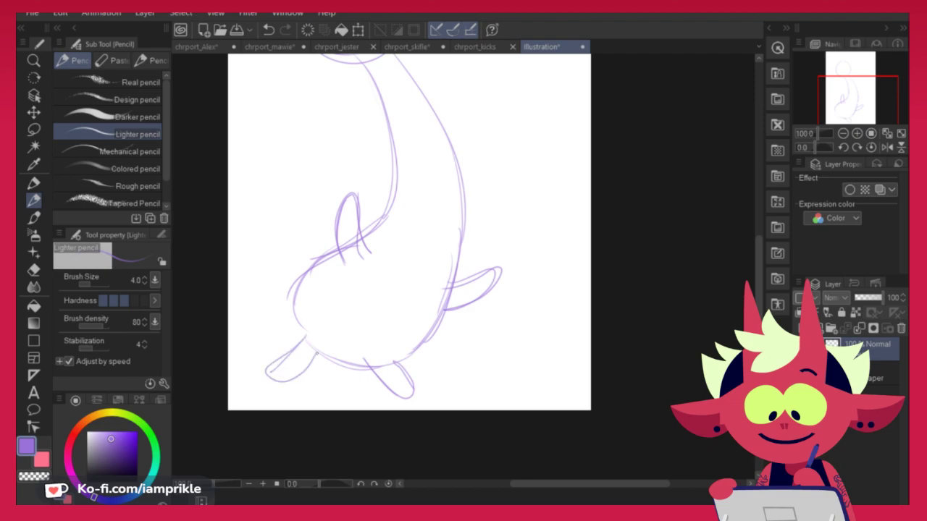
key(ctrl+z)
key(ctrl+z)
key(ctrl+z)
key(ctrl+z)
drag(375, 368, 452, 365)
key(ctrl+z)
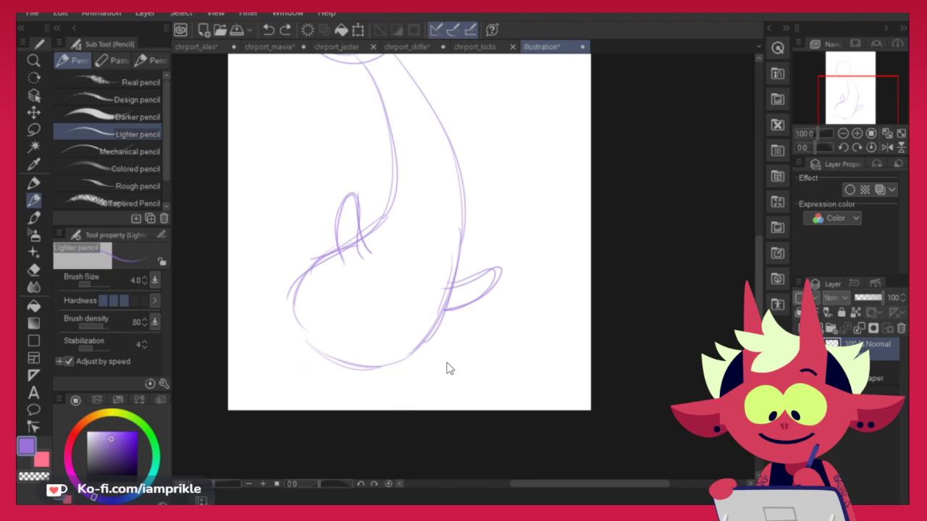
Sketch two short legs under the body, one with an upturned foot, and go over the neck and body contours
mouse_move(297, 340)
mouse_down()
mouse_move(301, 369)
mouse_move(275, 336)
mouse_move(319, 352)
mouse_up()
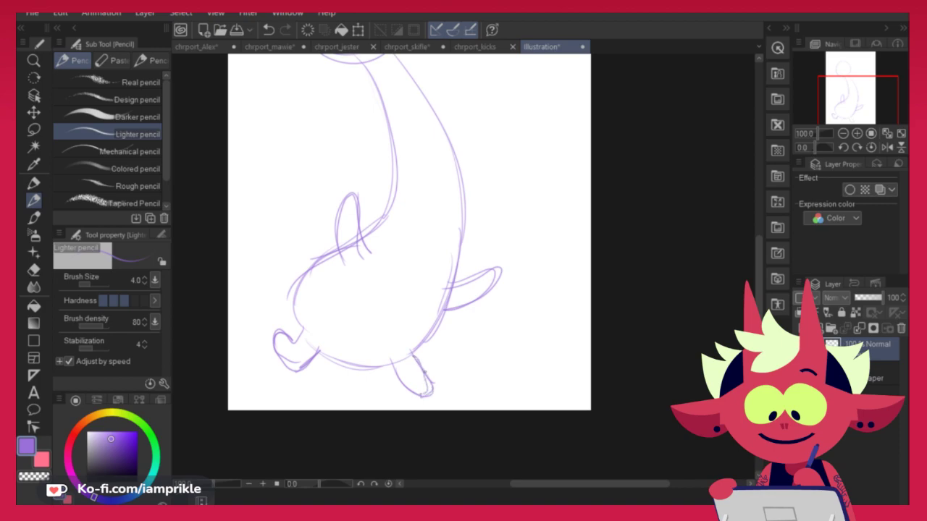
mouse_move(482, 312)
mouse_down()
mouse_move(412, 364)
mouse_move(414, 375)
mouse_up()
mouse_move(472, 336)
mouse_down()
mouse_move(457, 429)
mouse_move(458, 418)
mouse_up()
drag(309, 210, 317, 392)
mouse_move(338, 191)
mouse_down()
mouse_move(416, 390)
mouse_move(396, 424)
mouse_move(406, 329)
mouse_move(410, 414)
mouse_up()
key(ctrl+z)
key(ctrl+z)
drag(411, 322, 391, 446)
drag(296, 453, 331, 375)
drag(301, 333, 286, 404)
Sketch a tapering appendage from the body's left side that curls into a spiral at its end
drag(276, 368, 220, 331)
mouse_move(211, 325)
mouse_down()
mouse_move(274, 367)
mouse_move(222, 333)
mouse_move(238, 331)
mouse_move(242, 317)
mouse_move(252, 323)
mouse_move(230, 342)
mouse_move(277, 353)
mouse_move(253, 360)
mouse_move(224, 329)
mouse_up()
key(ctrl+z)
key(ctrl+z)
key(ctrl+z)
drag(271, 359, 227, 328)
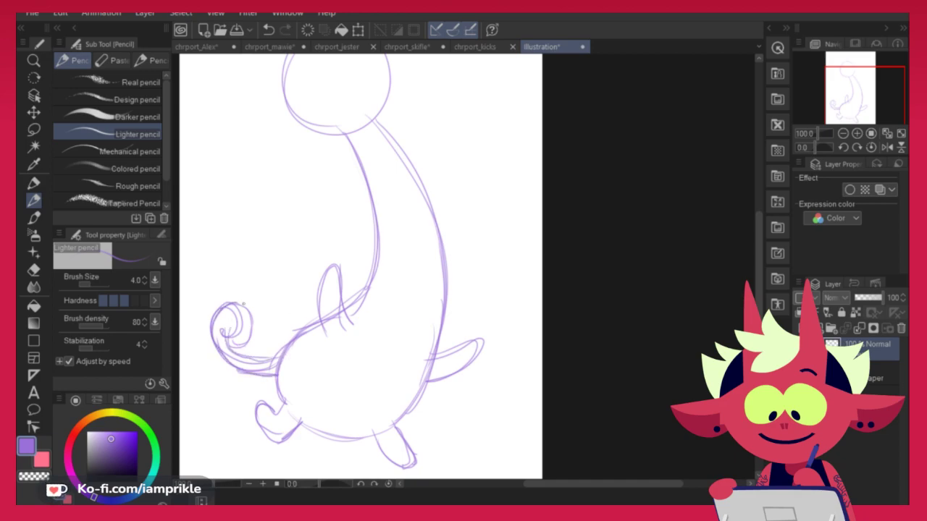
mouse_move(230, 346)
mouse_down()
mouse_move(241, 303)
mouse_move(216, 351)
mouse_move(281, 376)
mouse_move(241, 371)
mouse_up()
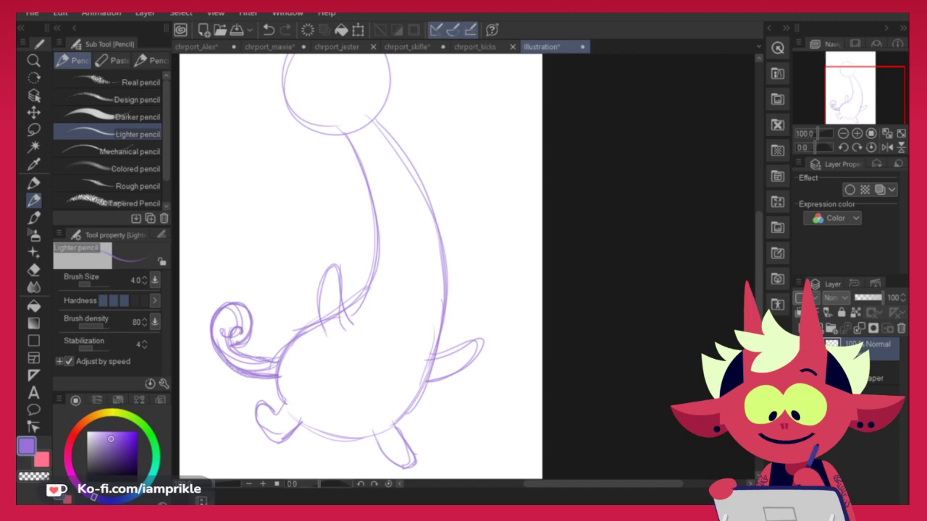
drag(251, 316, 247, 344)
Strengthen the contour where the neck's front meets the body and along the body's lower back
drag(563, 283, 557, 299)
mouse_move(312, 324)
mouse_down()
mouse_move(335, 303)
mouse_move(347, 341)
mouse_up()
drag(361, 305, 340, 326)
drag(367, 217, 359, 316)
drag(426, 379, 401, 425)
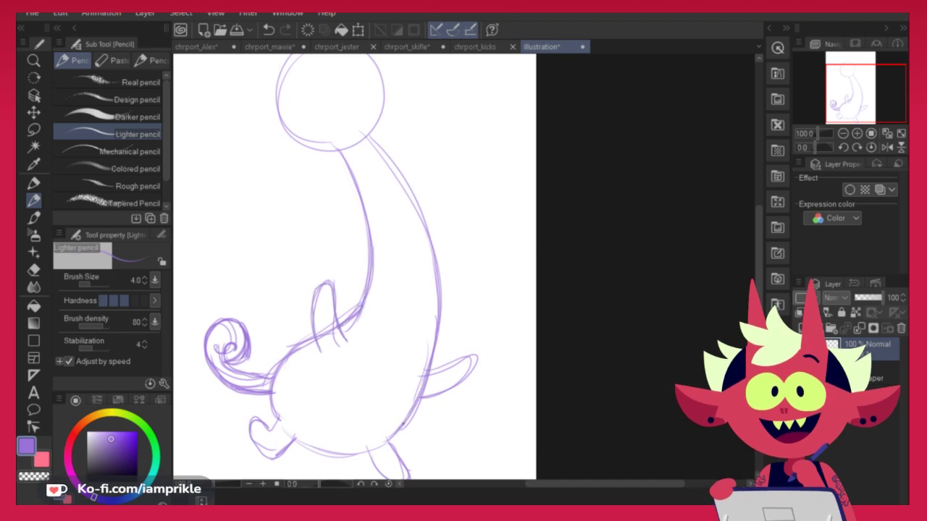
Sketch two large rounded hair lobes with smaller curls on top of the long-necked character's head
mouse_move(528, 273)
mouse_down()
mouse_move(507, 383)
mouse_move(520, 394)
mouse_up()
drag(252, 193, 319, 145)
mouse_move(264, 163)
mouse_down()
mouse_move(326, 148)
mouse_move(238, 145)
mouse_move(321, 142)
mouse_up()
drag(334, 125, 348, 155)
drag(348, 154, 312, 158)
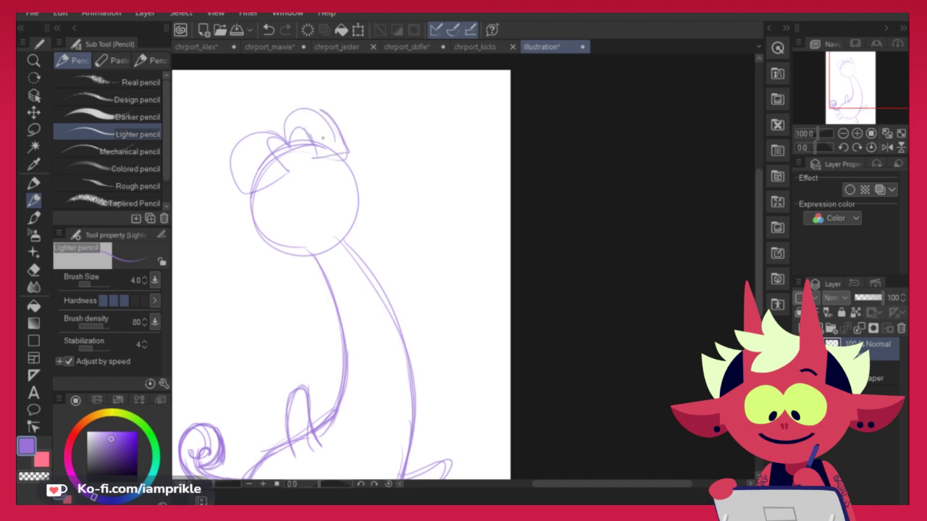
drag(257, 212, 272, 251)
drag(248, 218, 240, 213)
key(ctrl+z)
key(ctrl+z)
key(ctrl+z)
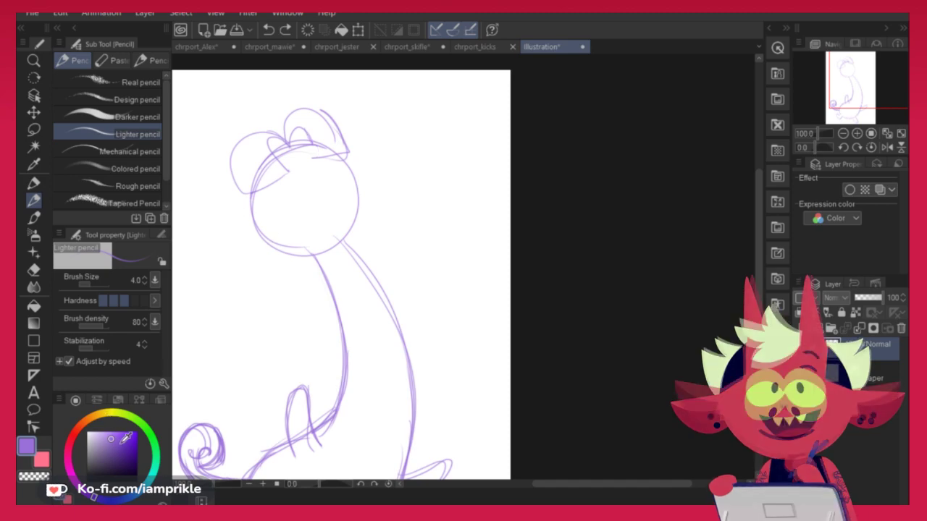
Sketch rounded ears on both sides of the head and a laughing face with arched eyes and an open mouth
drag(237, 247, 274, 250)
drag(255, 211, 265, 248)
mouse_move(355, 169)
mouse_down()
mouse_move(376, 207)
mouse_move(364, 212)
mouse_up()
mouse_move(307, 168)
mouse_down()
mouse_move(323, 218)
mouse_move(300, 177)
mouse_move(297, 190)
mouse_move(329, 179)
mouse_move(336, 191)
mouse_up()
key(ctrl+z)
key(ctrl+z)
key(ctrl+z)
key(ctrl+z)
key(ctrl+z)
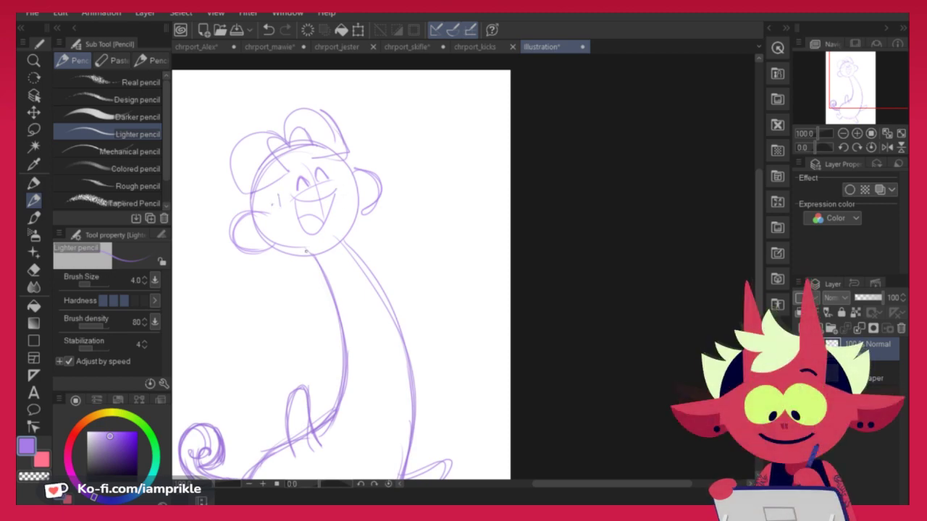
Undo the stray cheek stroke and dot freckles on both cheeks of the face
key(ctrl+z)
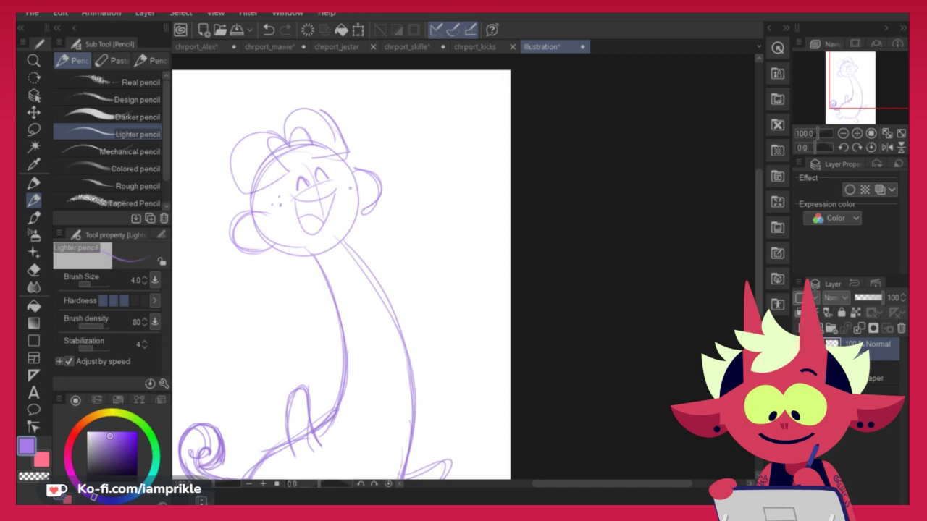
click(347, 184)
click(345, 191)
drag(291, 164, 297, 164)
key(ctrl+z)
Sketch pointed hair tufts around the sides of the head and add inner curves to the ears
drag(339, 138, 370, 142)
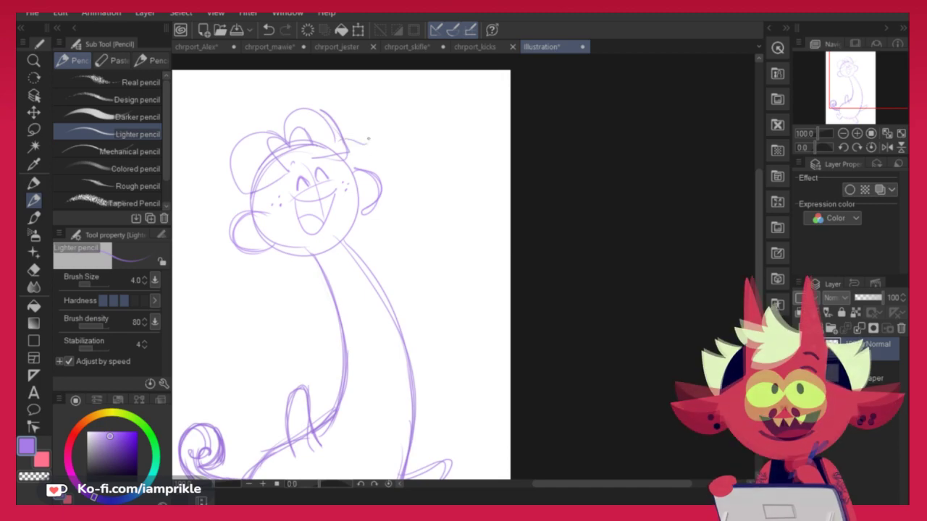
drag(242, 178, 230, 211)
drag(250, 250, 285, 266)
drag(350, 242, 377, 232)
key(ctrl+z)
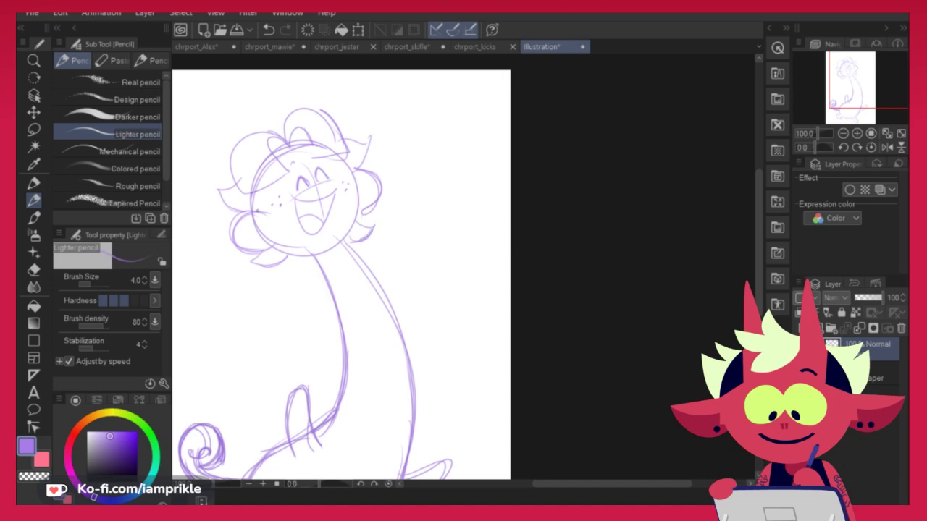
drag(261, 192, 260, 212)
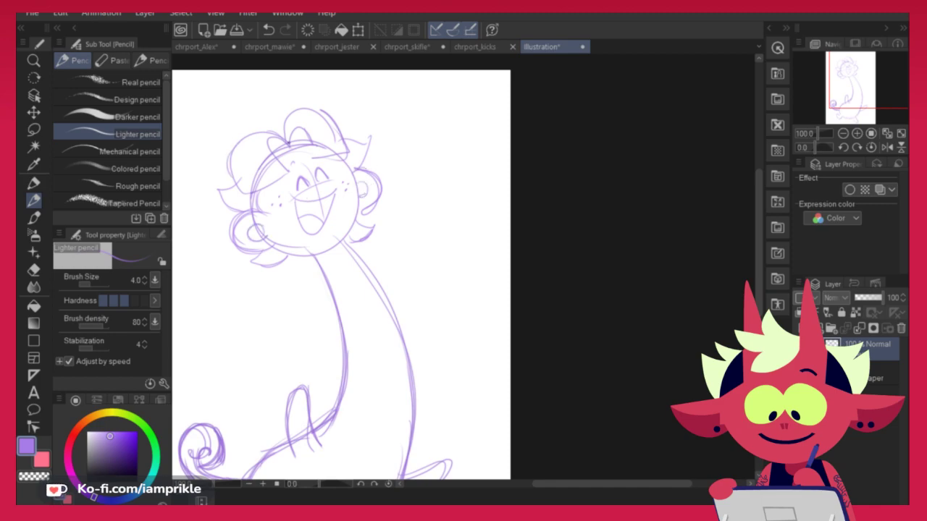
Sketch a diamond lattice of crossing diagonal curves down the long neck
mouse_move(550, 418)
mouse_down()
mouse_move(547, 286)
mouse_move(545, 296)
mouse_up()
mouse_move(320, 138)
mouse_down()
mouse_move(382, 173)
mouse_move(386, 216)
mouse_move(376, 250)
mouse_up()
key(ctrl+z)
key(ctrl+z)
mouse_move(330, 166)
mouse_down()
mouse_move(395, 223)
mouse_move(402, 271)
mouse_move(394, 327)
mouse_up()
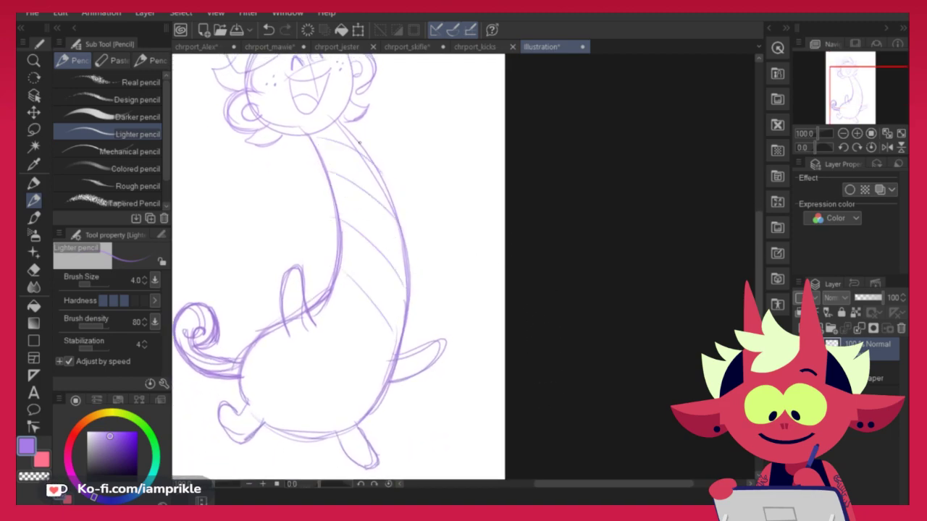
drag(366, 148, 339, 218)
drag(387, 191, 336, 279)
drag(406, 252, 341, 327)
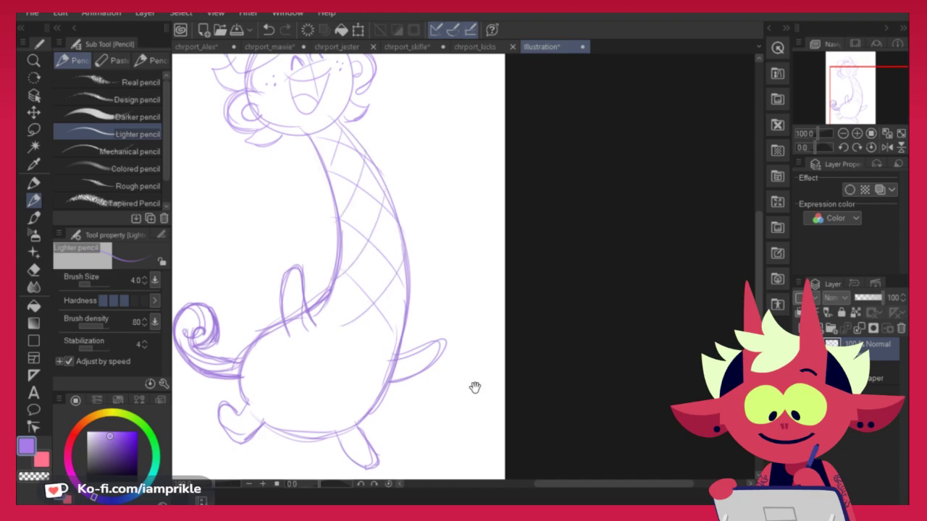
Go over the straight leg under the body and add short bands across its top
drag(473, 387, 501, 319)
drag(514, 289, 493, 442)
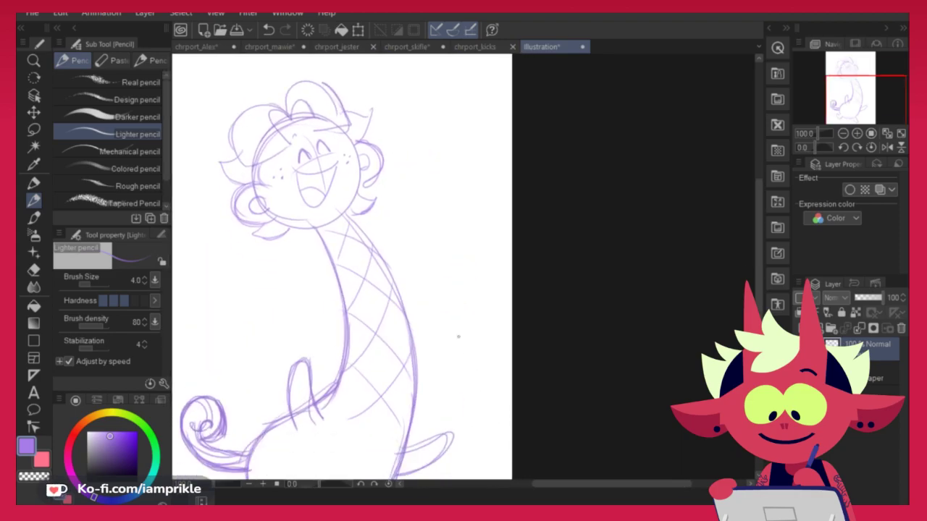
drag(391, 270, 397, 260)
mouse_move(563, 326)
mouse_down()
mouse_move(620, 256)
mouse_move(627, 218)
mouse_up()
drag(612, 257, 599, 271)
mouse_move(401, 415)
mouse_down()
mouse_move(432, 454)
mouse_move(433, 443)
mouse_up()
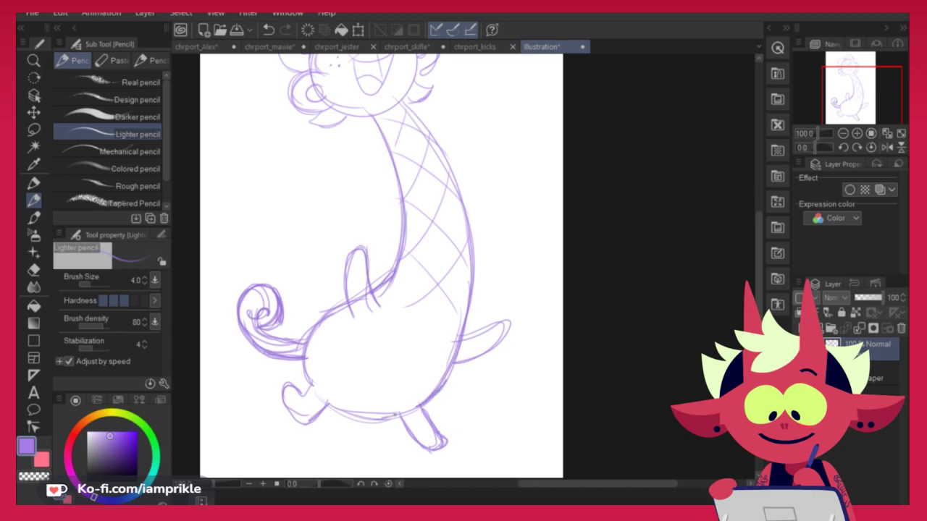
mouse_move(401, 414)
mouse_down()
mouse_move(419, 424)
mouse_move(426, 417)
mouse_up()
mouse_move(620, 390)
mouse_down()
mouse_move(580, 466)
mouse_move(627, 373)
mouse_up()
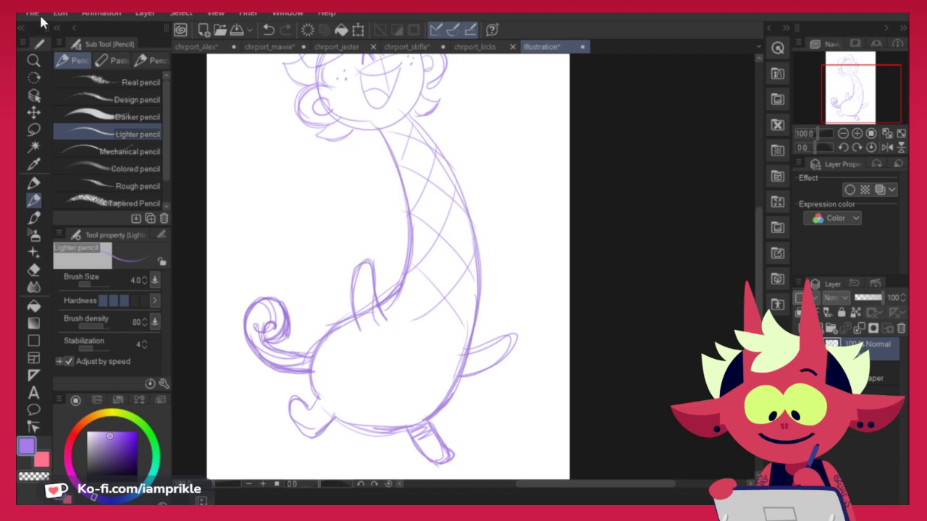
Save the sketch as chrport_sookie and create a new 650 by 950 px illustration at 72 dpi with white paper
click(32, 14)
mouse_move(52, 16)
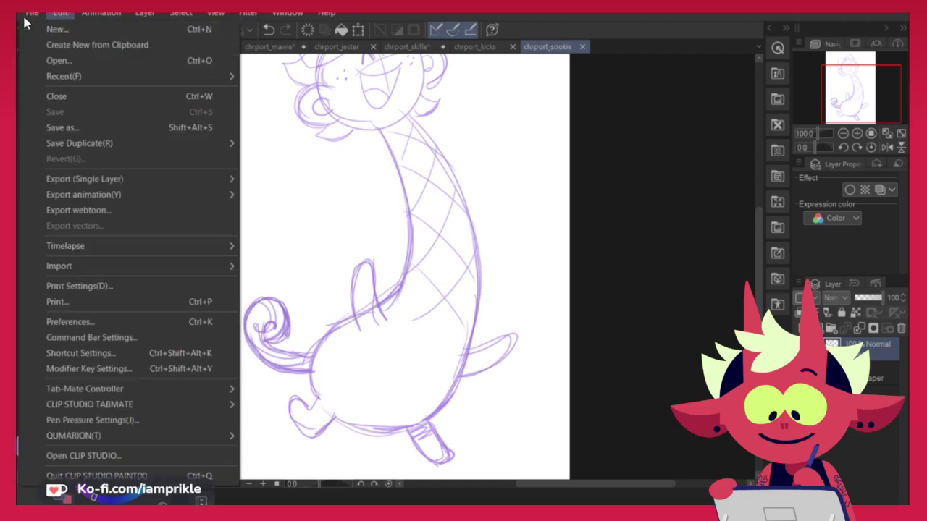
click(74, 30)
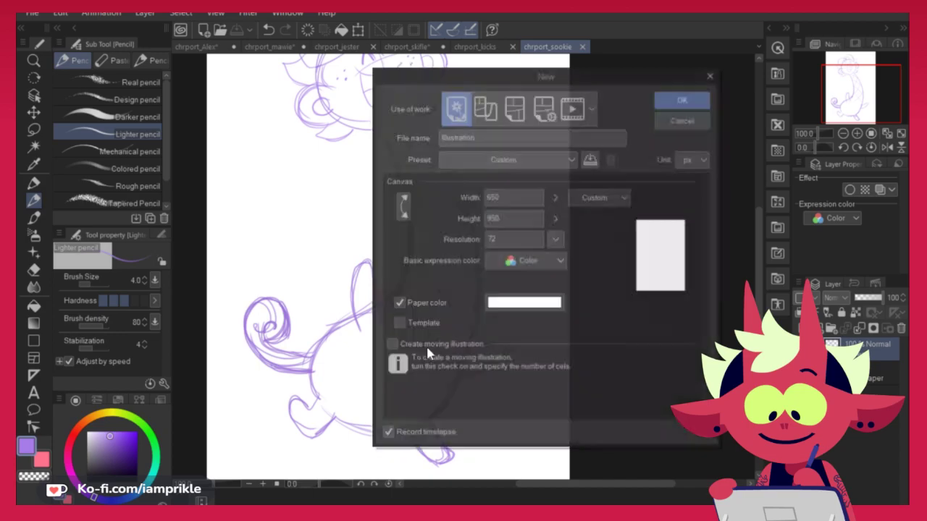
click(683, 121)
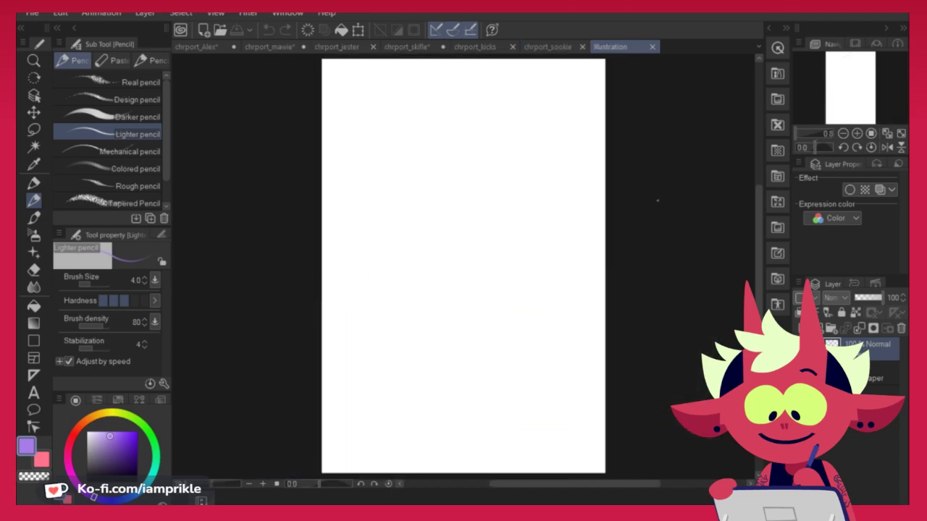
mouse_move(444, 212)
mouse_down()
mouse_move(452, 151)
mouse_move(480, 180)
mouse_up()
key(ctrl+z)
mouse_move(464, 150)
mouse_down()
mouse_move(414, 181)
mouse_move(476, 224)
mouse_up()
scroll(500, 141, up, 1)
drag(401, 181, 497, 176)
drag(376, 223, 412, 165)
key(ctrl+z)
key(ctrl+z)
key(ctrl+z)
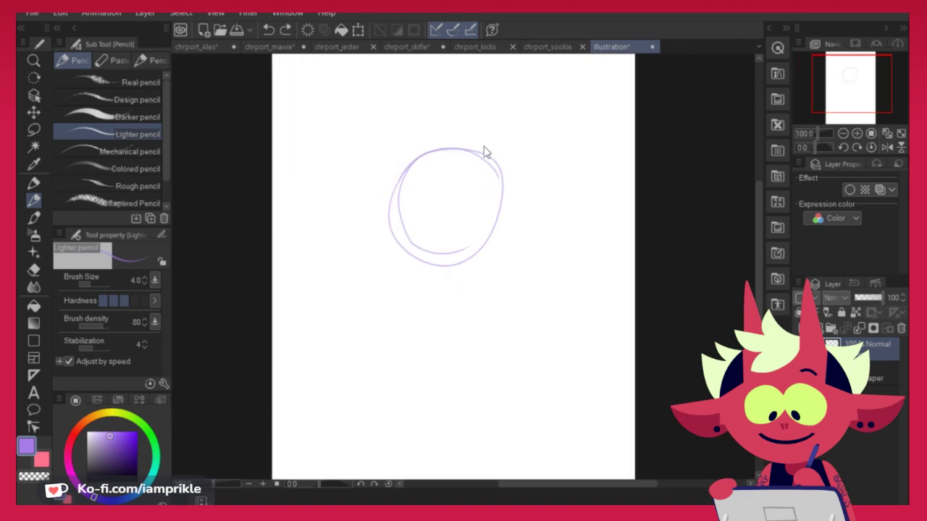
Sketch a round head with a large beak pointing down and to the left in the canvas's upper half
mouse_move(456, 146)
mouse_down()
mouse_move(428, 218)
mouse_move(380, 256)
mouse_move(464, 231)
mouse_up()
drag(386, 264, 472, 222)
drag(420, 155, 394, 196)
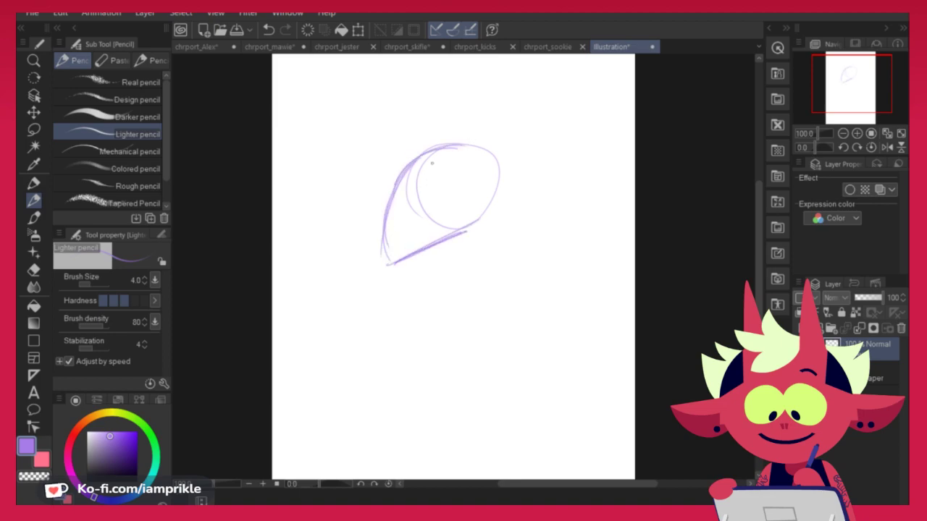
Sketch a row of rounded hair curls along the top and back of the beaked head
mouse_move(439, 134)
mouse_down()
mouse_move(465, 110)
mouse_move(494, 105)
mouse_move(506, 134)
mouse_move(506, 208)
mouse_up()
key(ctrl+z)
mouse_move(433, 143)
mouse_down()
mouse_move(487, 112)
mouse_move(523, 131)
mouse_move(502, 212)
mouse_up()
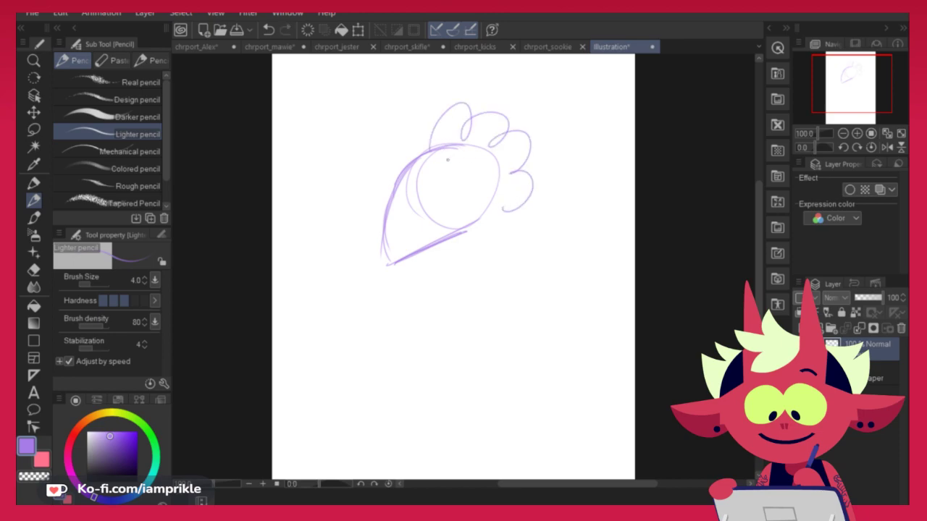
drag(509, 173, 533, 185)
Sketch two round eyes side by side on the beaked head with short slanted eyebrows above them
drag(402, 201, 407, 206)
key(ctrl+z)
mouse_move(443, 166)
mouse_down()
mouse_move(461, 208)
mouse_move(440, 169)
mouse_move(437, 186)
mouse_move(441, 152)
mouse_move(469, 159)
mouse_move(411, 150)
mouse_up()
key(ctrl+z)
key(ctrl+z)
key(ctrl+z)
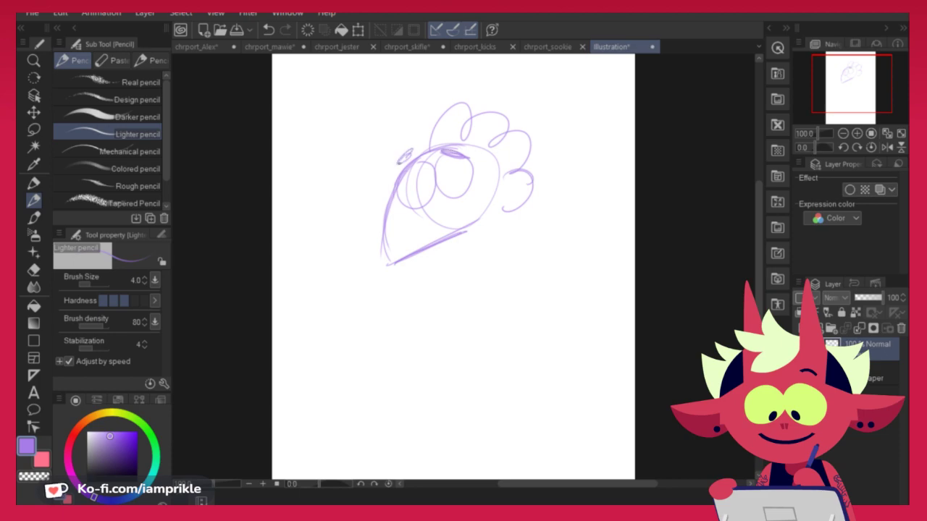
Refine the far eyebrow, dot the pupils and add small nostril strokes near the beak's tip
key(ctrl+z)
key(ctrl+z)
drag(401, 179, 443, 182)
key(ctrl+z)
key(ctrl+z)
key(ctrl+z)
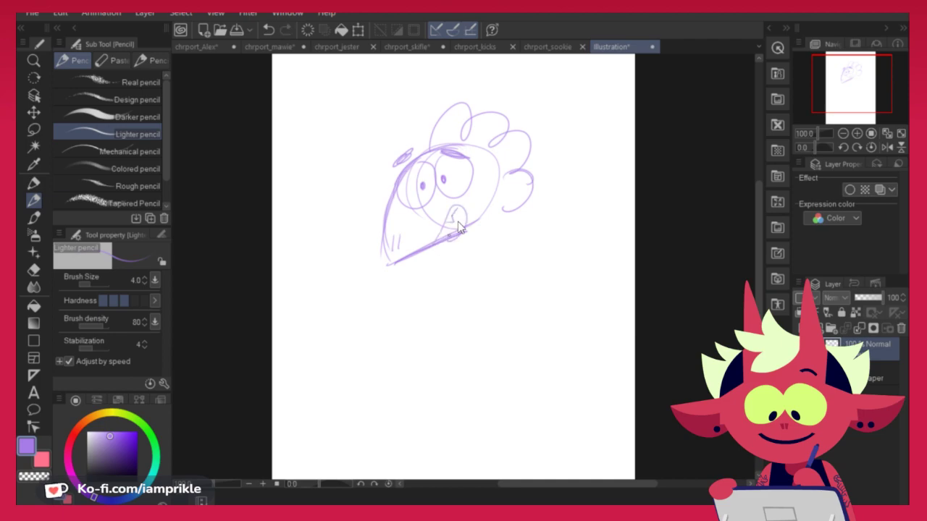
Sketch a small open mouth at the beak's rear with cheek marks, and reinforce the lowest hair curl
key(ctrl+z)
mouse_move(427, 245)
mouse_down()
mouse_move(452, 223)
mouse_move(461, 232)
mouse_move(467, 213)
mouse_move(459, 233)
mouse_move(464, 211)
mouse_move(442, 230)
mouse_move(446, 238)
mouse_move(430, 243)
mouse_move(462, 231)
mouse_move(428, 241)
mouse_up()
key(ctrl+z)
key(ctrl+z)
key(ctrl+z)
key(ctrl+z)
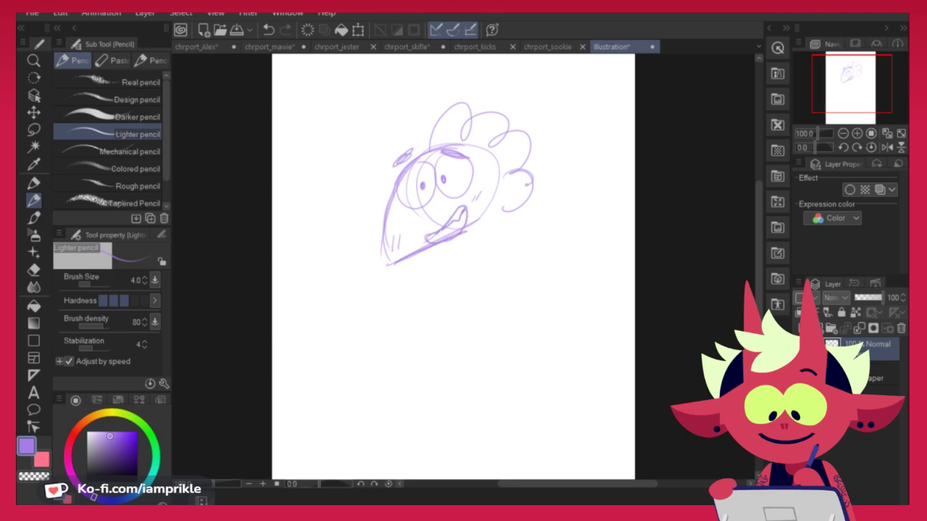
drag(500, 213, 528, 171)
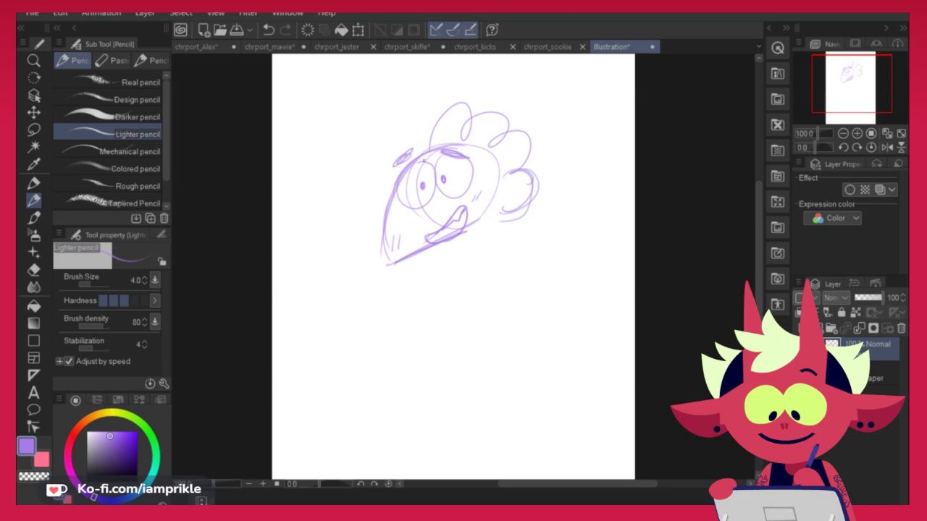
Sketch the shoulder lines below the head and a left arm reaching outward with a rounded end
mouse_move(395, 181)
mouse_down()
mouse_move(382, 250)
mouse_move(443, 244)
mouse_up()
drag(495, 229, 513, 296)
drag(498, 231, 512, 292)
drag(442, 247, 428, 303)
drag(440, 252, 412, 312)
drag(498, 236, 521, 344)
key(ctrl+z)
key(ctrl+z)
mouse_move(442, 247)
mouse_down()
mouse_move(416, 296)
mouse_move(350, 314)
mouse_move(356, 342)
mouse_up()
key(ctrl+z)
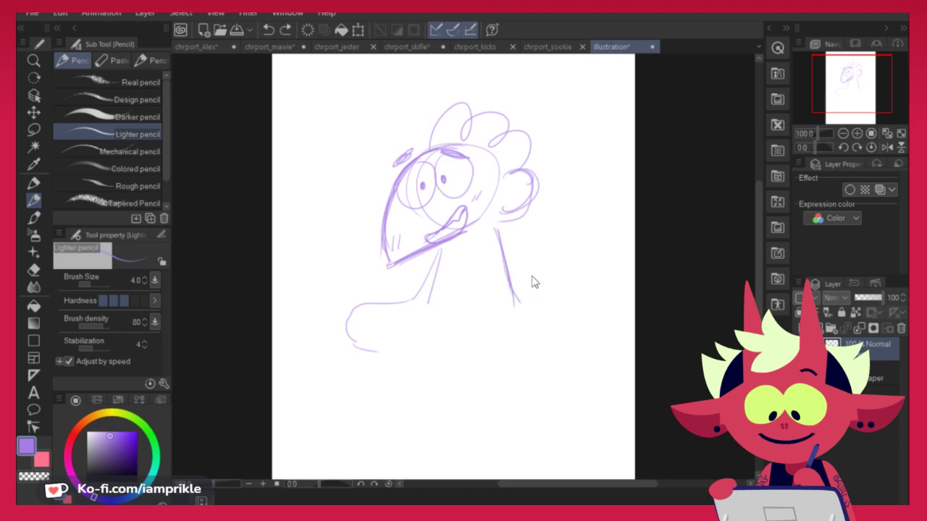
Rework the right shoulder as a rounded line sloping down from behind the head
drag(434, 249, 424, 281)
key(ctrl+z)
drag(513, 230, 521, 282)
drag(510, 235, 522, 295)
key(ctrl+z)
key(ctrl+z)
mouse_move(485, 243)
mouse_down()
mouse_move(522, 269)
mouse_move(529, 300)
mouse_up()
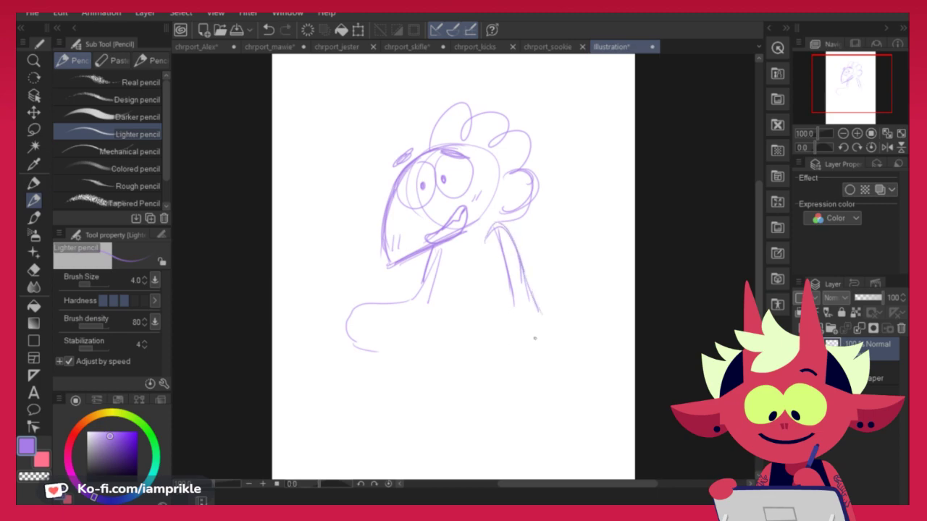
key(ctrl+z)
key(ctrl+z)
drag(516, 242, 541, 346)
drag(528, 285, 556, 372)
drag(482, 291, 493, 390)
key(ctrl+z)
key(ctrl+z)
key(ctrl+z)
Sketch the right arm bent outward with a rounded end, close the left arm and draw the torso's flaring sides
mouse_move(520, 295)
mouse_down()
mouse_move(582, 278)
mouse_move(590, 320)
mouse_move(513, 348)
mouse_move(488, 301)
mouse_move(509, 345)
mouse_move(593, 304)
mouse_up()
key(ctrl+z)
mouse_move(408, 301)
mouse_down()
mouse_move(359, 297)
mouse_move(353, 339)
mouse_move(412, 346)
mouse_up()
drag(436, 272, 419, 355)
key(ctrl+z)
drag(438, 260, 402, 383)
drag(506, 323, 519, 396)
mouse_move(581, 261)
mouse_down()
mouse_move(569, 355)
mouse_move(574, 287)
mouse_up()
drag(496, 258, 484, 235)
mouse_move(413, 253)
mouse_down()
mouse_move(395, 301)
mouse_move(337, 310)
mouse_up()
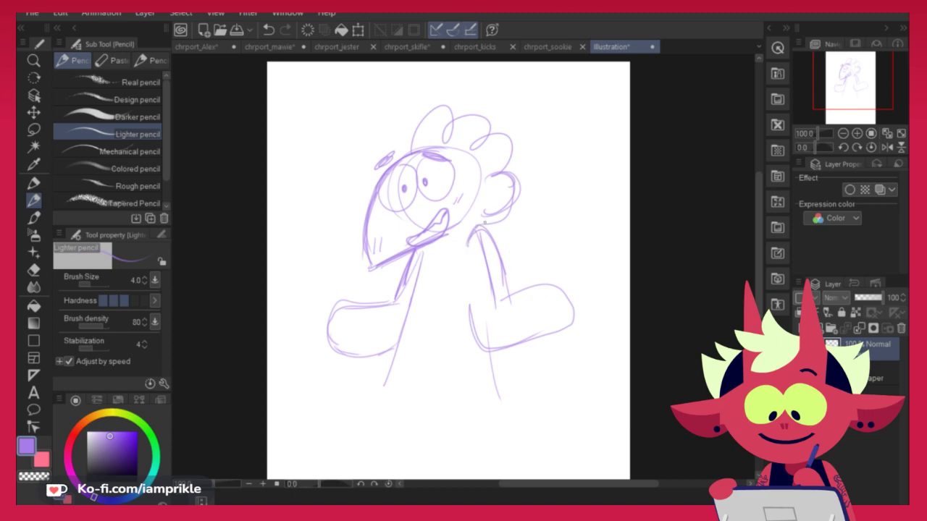
Select the head with the Lasso, enlarge and tilt it slightly over the shoulders, and deselect it
drag(472, 229, 518, 211)
key(ctrl+z)
mouse_move(370, 267)
mouse_down()
mouse_move(442, 74)
mouse_move(535, 216)
mouse_move(463, 216)
mouse_up()
key(ctrl+t)
drag(546, 75, 563, 60)
drag(573, 251, 556, 276)
drag(498, 205, 498, 218)
key(Return)
key(ctrl+d)
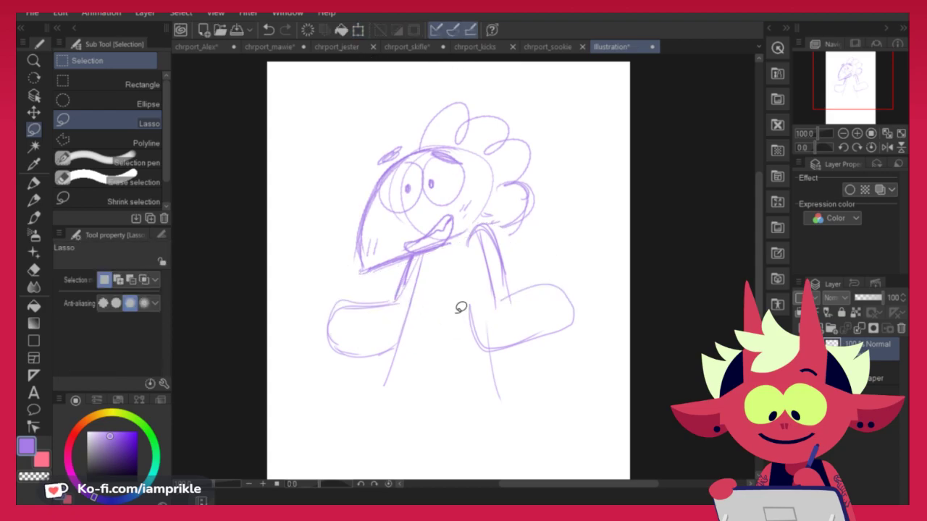
Strengthen the torso's sides with the Lighter pencil and sketch a waistline and a curved hem across the dress
key(p)
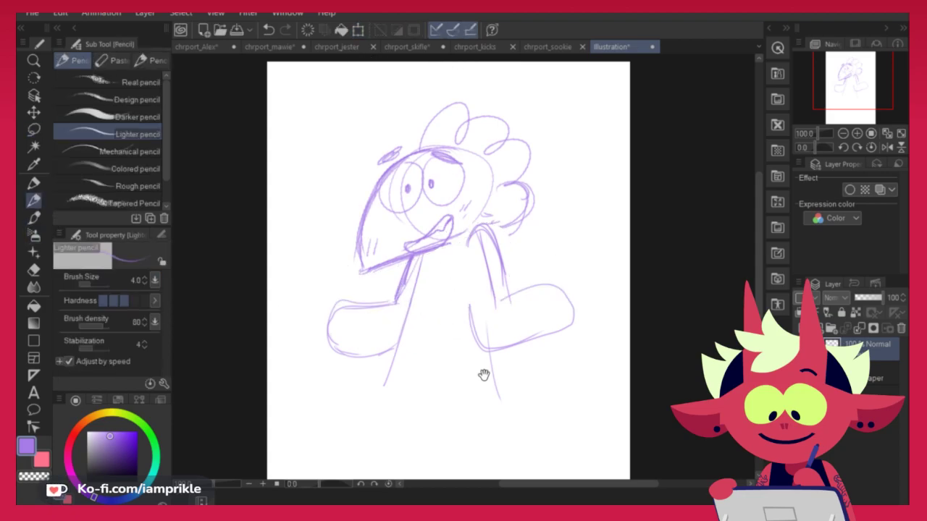
drag(471, 365, 466, 349)
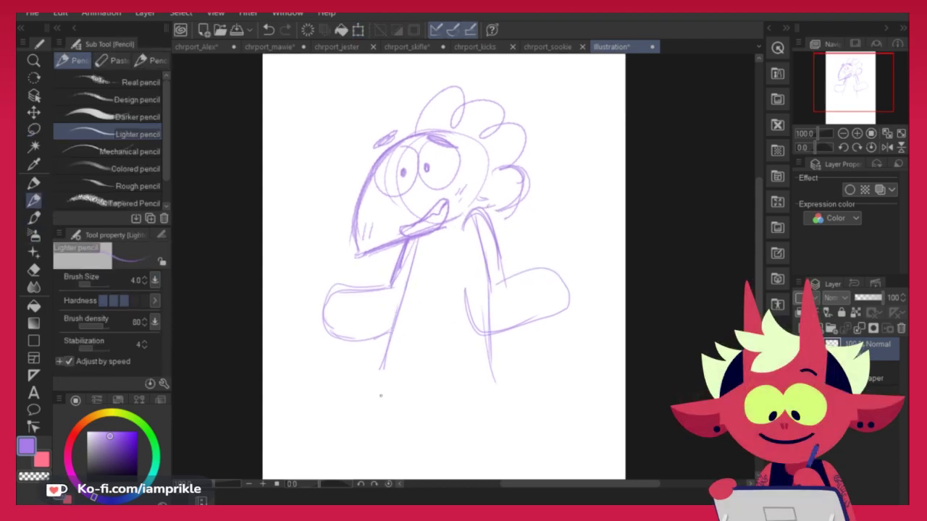
drag(438, 412, 441, 341)
drag(367, 305, 480, 329)
drag(397, 246, 472, 246)
mouse_move(396, 243)
mouse_down()
mouse_move(367, 324)
mouse_move(368, 314)
mouse_up()
mouse_move(364, 313)
mouse_down()
mouse_move(472, 317)
mouse_move(431, 328)
mouse_move(476, 328)
mouse_up()
key(ctrl+z)
Sketch the front leg below the hem as two roughly parallel lines, redrawing strokes as needed
mouse_move(375, 314)
mouse_down()
mouse_move(378, 390)
mouse_move(380, 375)
mouse_up()
drag(381, 314, 392, 393)
key(ctrl+z)
key(ctrl+z)
drag(383, 312, 391, 374)
drag(382, 307, 399, 403)
drag(416, 338, 430, 402)
key(ctrl+z)
key(ctrl+z)
key(ctrl+z)
drag(382, 308, 391, 377)
Sketch a pointed foot extending to the left at the bottom of the front leg
mouse_move(384, 348)
mouse_down()
mouse_move(396, 383)
mouse_move(429, 384)
mouse_up()
key(ctrl+z)
drag(362, 392, 432, 384)
mouse_move(365, 398)
mouse_down()
mouse_move(431, 386)
mouse_move(361, 404)
mouse_move(430, 384)
mouse_up()
key(ctrl+z)
key(ctrl+z)
drag(367, 405, 410, 391)
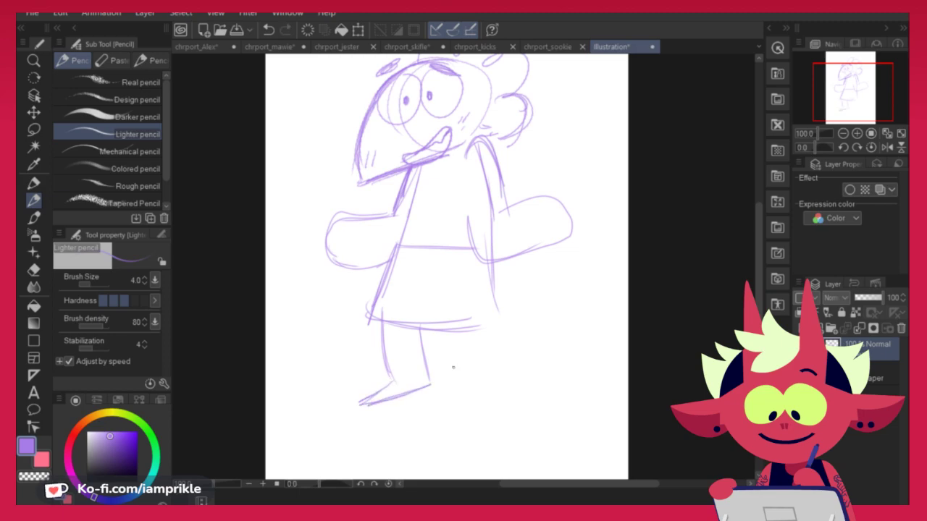
Rough in two lines for the second leg, and undo them together with the pointed front foot
drag(450, 330, 461, 379)
drag(485, 324, 498, 376)
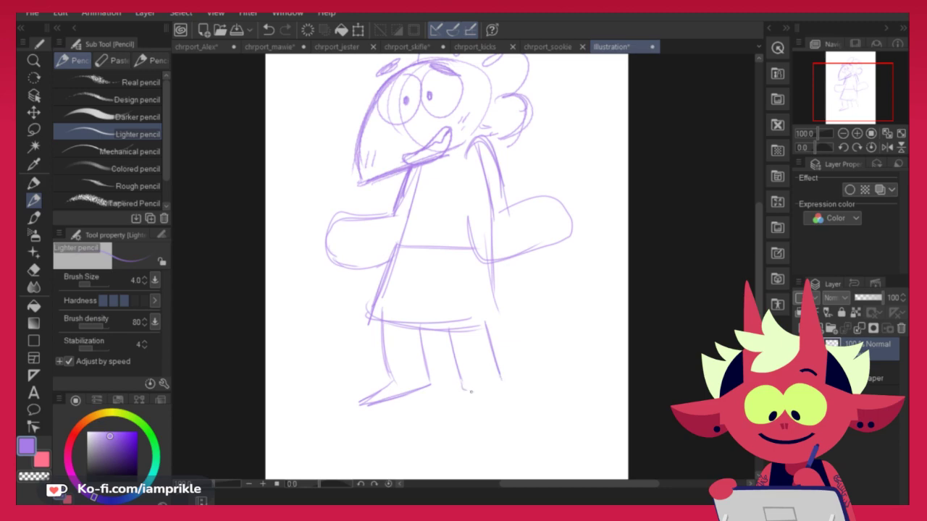
key(ctrl+z)
key(ctrl+z)
key(ctrl+z)
key(ctrl+z)
key(ctrl+z)
key(ctrl+z)
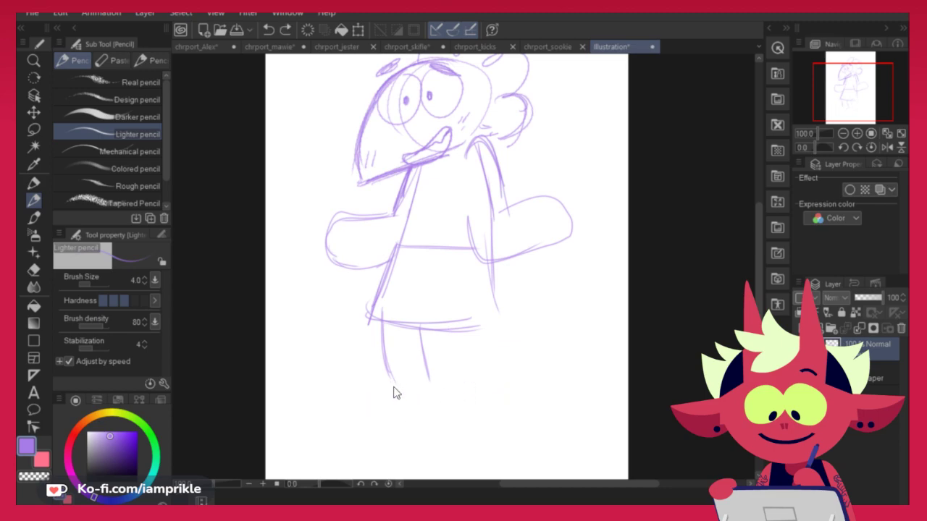
Redraw the front leg's long pointed foot facing left and strengthen the leg's inner line down to the heel
mouse_move(370, 392)
mouse_down()
mouse_move(403, 401)
mouse_move(430, 385)
mouse_up()
drag(456, 330, 472, 388)
key(ctrl+z)
key(ctrl+z)
mouse_move(421, 349)
mouse_down()
mouse_move(430, 391)
mouse_move(397, 402)
mouse_up()
Sketch the second leg below the hem with two slanted lines, ending in a pointed foot angled down to the right
drag(449, 322, 461, 378)
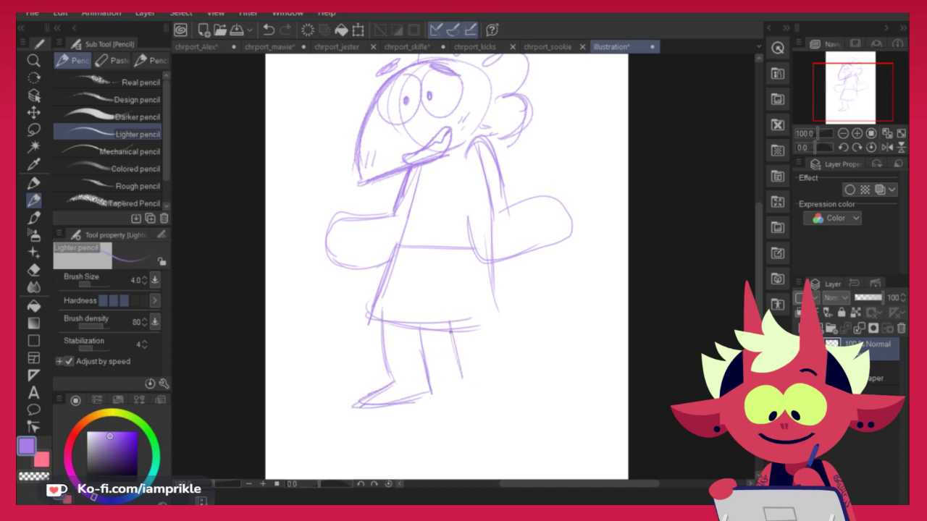
mouse_move(485, 314)
mouse_down()
mouse_move(503, 374)
mouse_move(471, 393)
mouse_up()
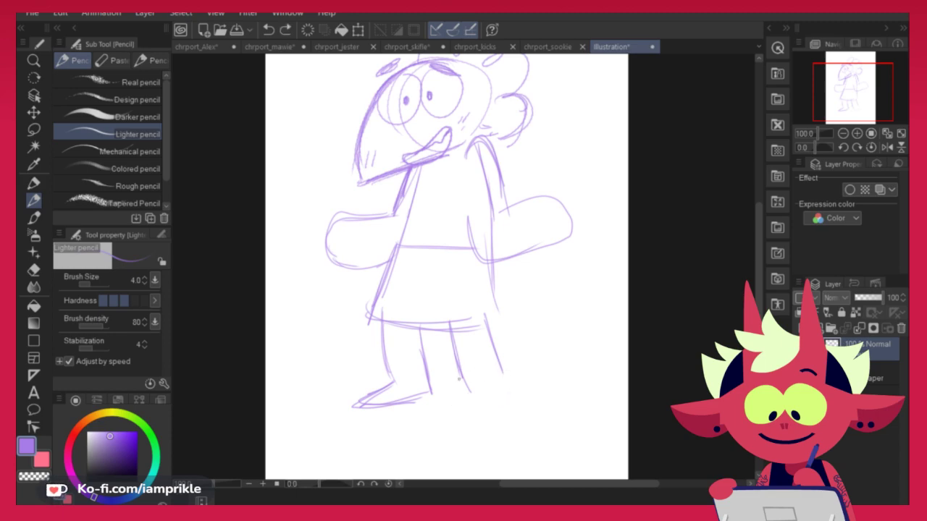
key(ctrl+z)
key(ctrl+z)
mouse_move(492, 356)
mouse_down()
mouse_move(510, 396)
mouse_move(503, 418)
mouse_move(522, 425)
mouse_up()
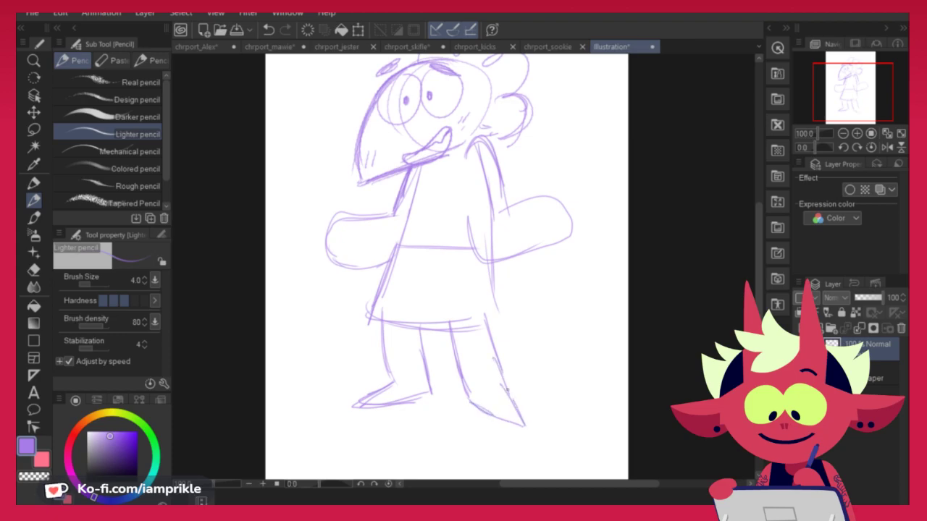
drag(496, 384, 529, 427)
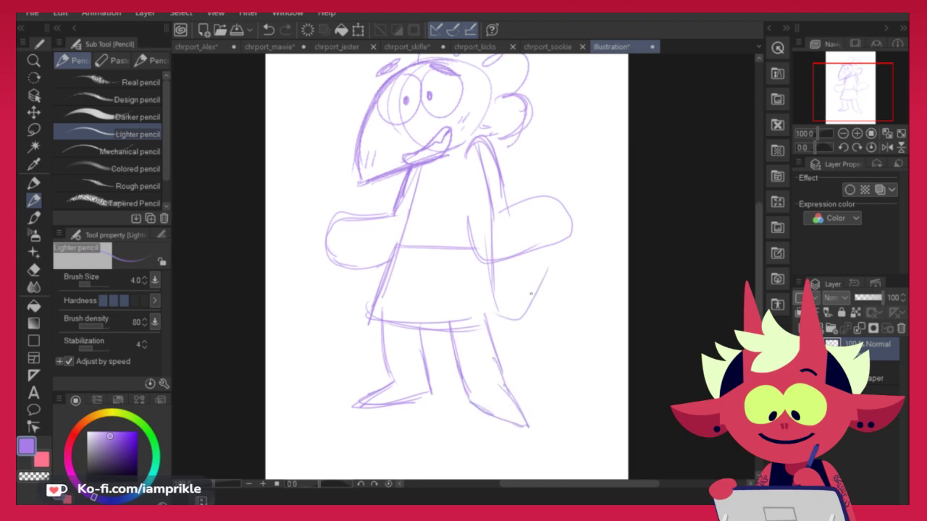
Redraw the dress's back edge from the waist down to the hem, undoing the surplus stroke
drag(479, 270, 481, 327)
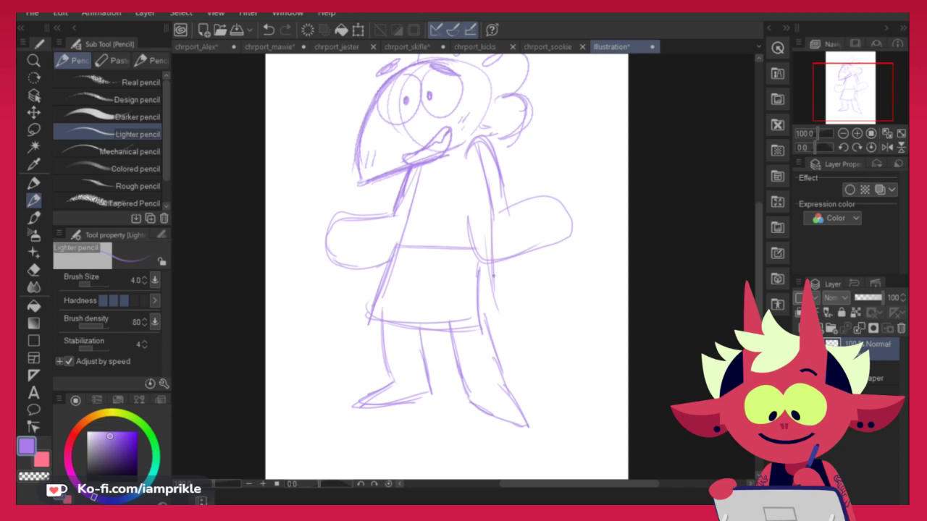
mouse_move(493, 260)
mouse_down()
mouse_move(485, 315)
mouse_move(487, 297)
mouse_move(493, 345)
mouse_up()
key(ctrl+z)
mouse_move(495, 278)
mouse_down()
mouse_move(554, 313)
mouse_move(543, 318)
mouse_move(567, 274)
mouse_up()
key(ctrl+z)
key(ctrl+z)
mouse_move(496, 304)
mouse_down()
mouse_move(561, 271)
mouse_move(494, 283)
mouse_move(575, 264)
mouse_up()
key(ctrl+z)
key(ctrl+z)
key(ctrl+z)
mouse_move(547, 274)
mouse_down()
mouse_move(494, 283)
mouse_move(550, 275)
mouse_up()
key(ctrl+z)
key(ctrl+z)
key(ctrl+z)
Sketch a thin S-curved tail from the back of the dress, ending in a curled, pointed tuft
drag(491, 278, 567, 262)
mouse_move(546, 267)
mouse_down()
mouse_move(500, 307)
mouse_move(490, 286)
mouse_up()
mouse_move(490, 288)
mouse_down()
mouse_move(547, 263)
mouse_move(573, 301)
mouse_up()
key(ctrl+z)
mouse_move(563, 269)
mouse_down()
mouse_move(585, 291)
mouse_move(567, 312)
mouse_move(588, 279)
mouse_move(566, 280)
mouse_up()
key(ctrl+z)
key(ctrl+z)
key(ctrl+z)
Reinforce the back shoulder line and redraw the left-hand fist with a thumb on top and short finger marks
drag(620, 299, 598, 368)
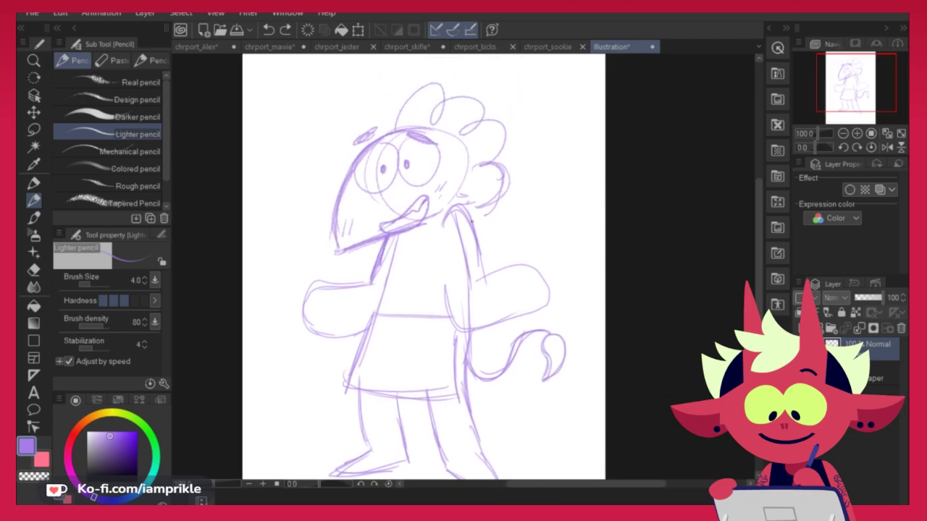
drag(470, 216, 480, 265)
drag(372, 284, 311, 289)
key(ctrl+z)
key(ctrl+z)
mouse_move(369, 284)
mouse_down()
mouse_move(303, 291)
mouse_move(327, 270)
mouse_move(298, 308)
mouse_move(300, 322)
mouse_up()
key(ctrl+z)
mouse_move(304, 294)
mouse_down()
mouse_move(300, 322)
mouse_move(307, 320)
mouse_up()
drag(316, 317, 323, 332)
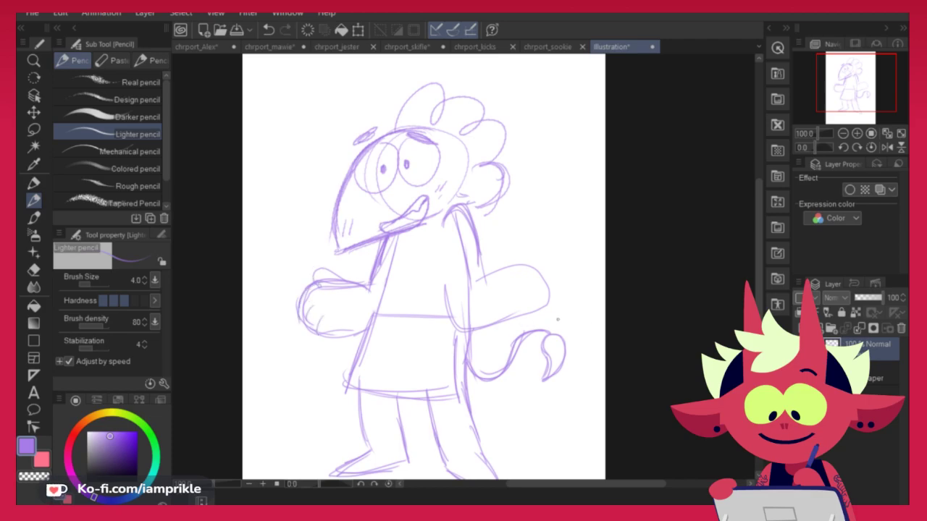
Erase the arm and rounded hand on the tail side of the body
key(e)
mouse_move(468, 215)
mouse_down()
mouse_move(480, 267)
mouse_move(464, 224)
mouse_up()
mouse_move(446, 291)
mouse_down()
mouse_move(450, 323)
mouse_move(472, 333)
mouse_move(520, 265)
mouse_move(561, 293)
mouse_move(546, 264)
mouse_up()
Select the body below the head with the Lasso and shift it slightly up and to the right
click(34, 130)
key(ctrl+minus)
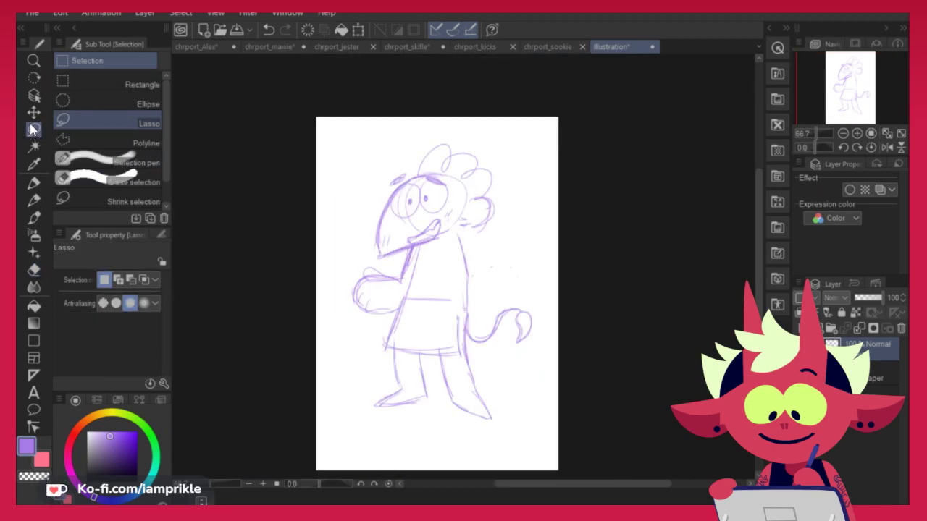
mouse_move(475, 251)
mouse_down()
mouse_move(341, 273)
mouse_move(559, 367)
mouse_move(493, 243)
mouse_up()
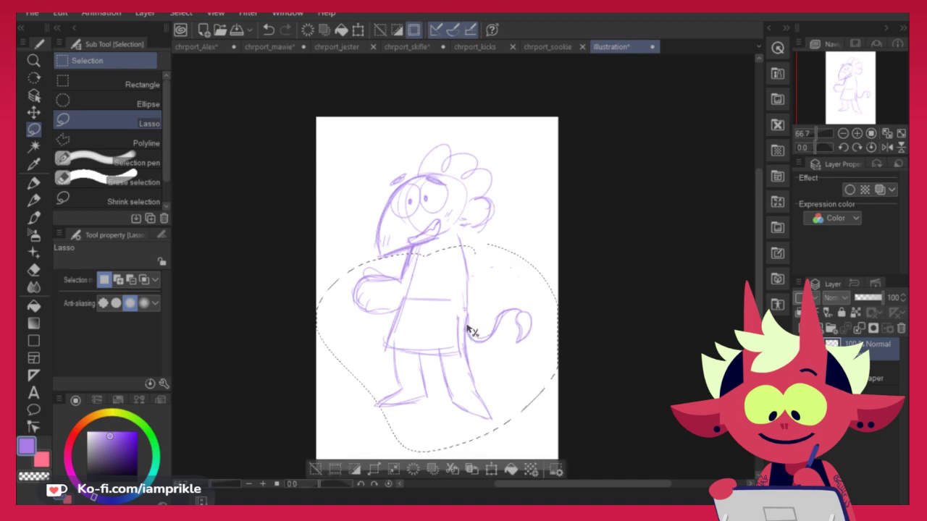
key(ctrl+d)
key(ctrl+z)
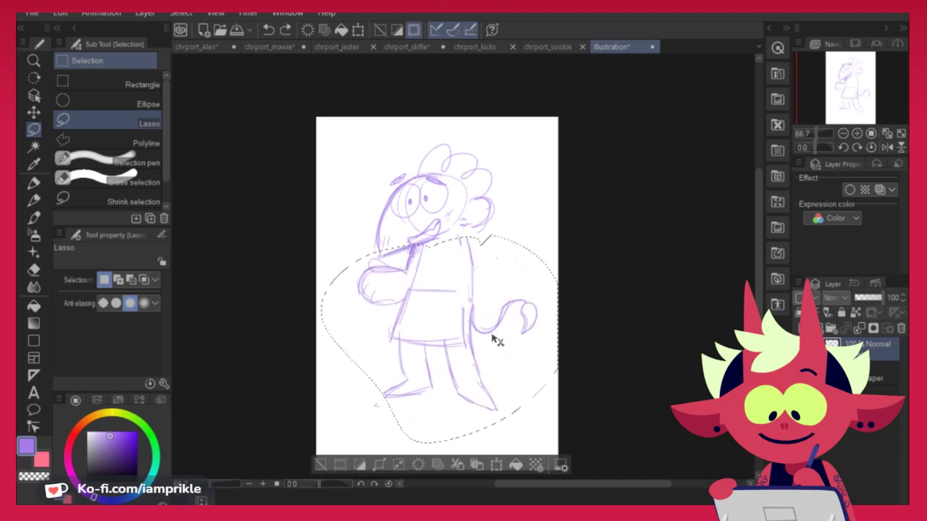
Nudge the lassoed lower body of the bird sketch slightly left and down, and clear the selection
key(ctrl+z)
drag(466, 321, 465, 316)
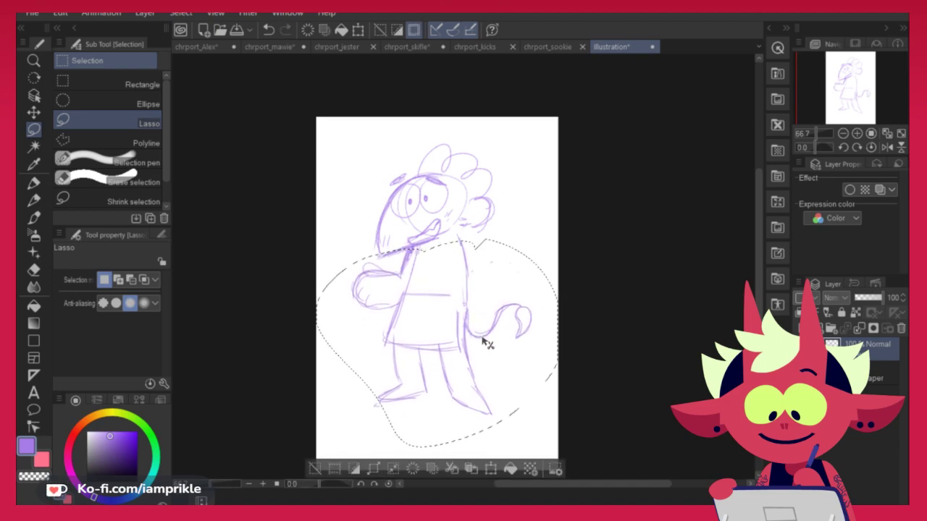
click(567, 262)
Sketch the raised arm bent behind the bird's head with the Lighter pencil, and add a small curled mark on the chest
key(p)
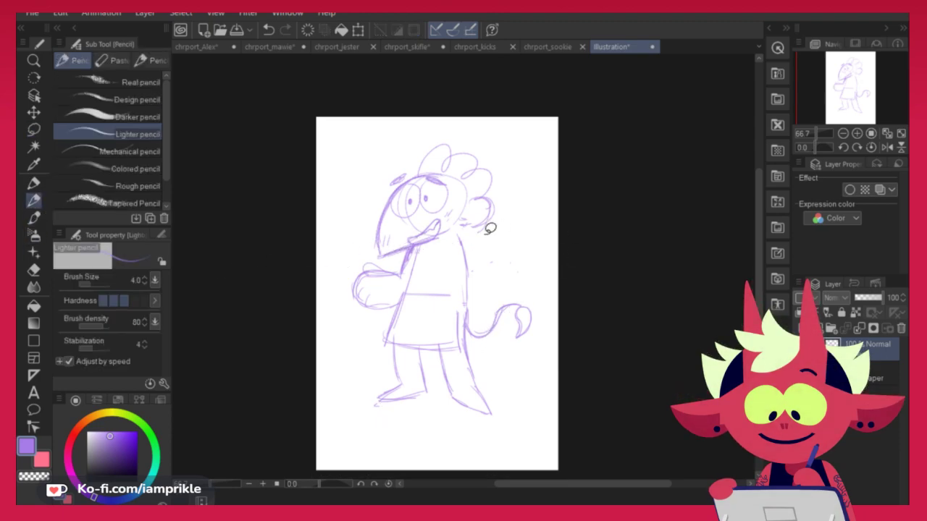
mouse_move(474, 246)
mouse_down()
mouse_move(466, 296)
mouse_move(484, 228)
mouse_move(465, 304)
mouse_move(489, 220)
mouse_move(470, 252)
mouse_up()
key(ctrl+z)
mouse_move(485, 197)
mouse_down()
mouse_move(468, 258)
mouse_move(497, 229)
mouse_move(462, 268)
mouse_up()
mouse_move(492, 229)
mouse_down()
mouse_move(469, 261)
mouse_move(460, 318)
mouse_up()
drag(421, 251, 403, 304)
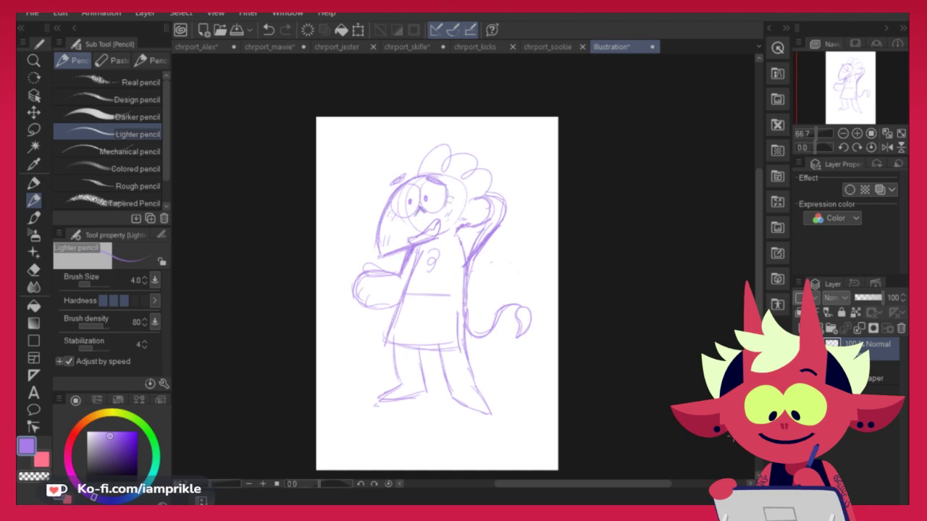
Sketch the shirt hem and shorts lines, and move the whole character slightly lower on the canvas
drag(458, 295, 456, 346)
mouse_move(438, 296)
mouse_down()
mouse_move(466, 293)
mouse_move(397, 296)
mouse_up()
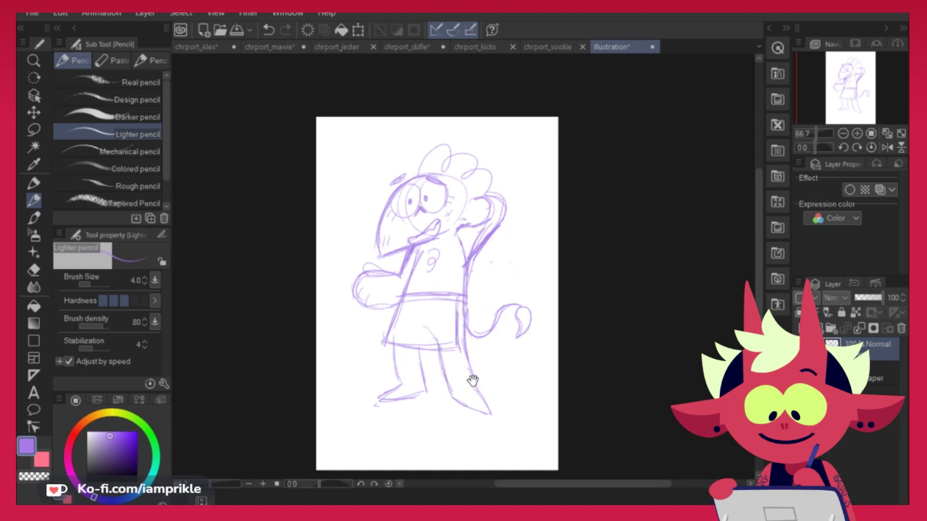
drag(484, 401, 482, 417)
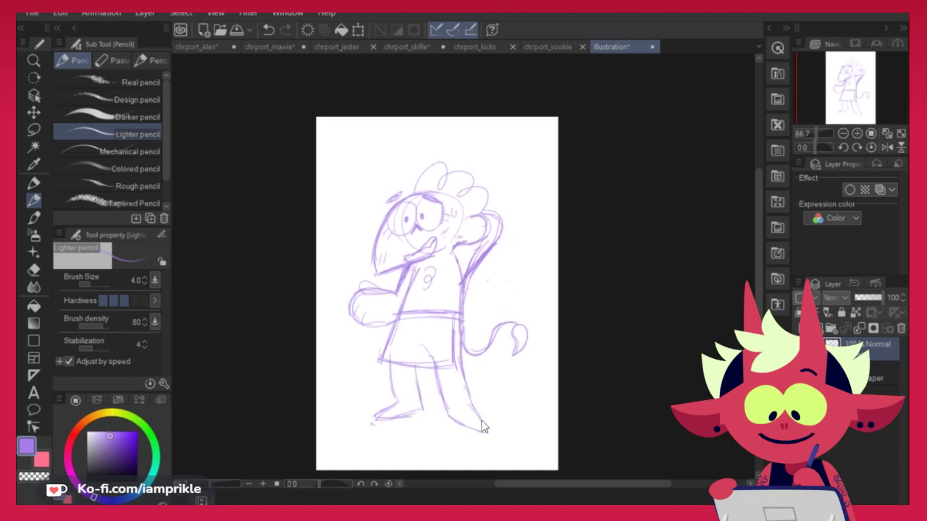
Switch to the chrport_sookie drawing and scale its sketch down to about 95 percent
click(548, 47)
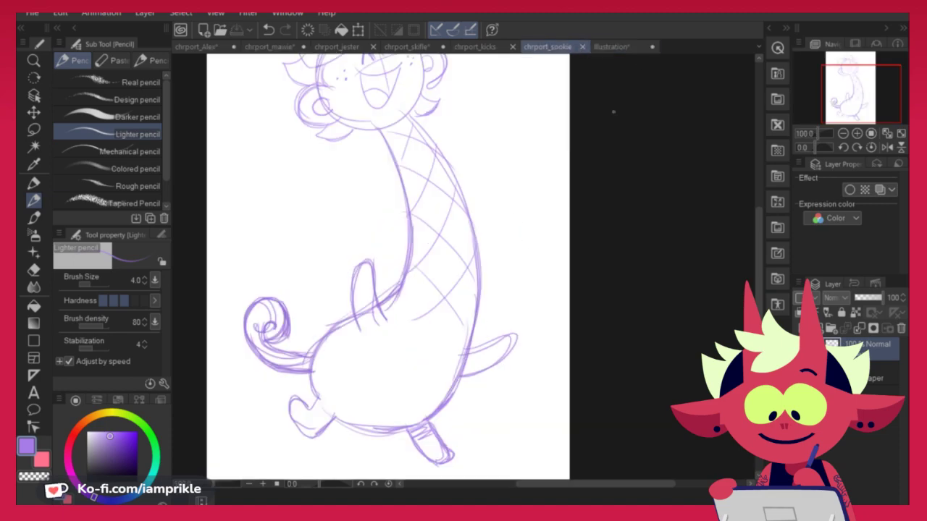
key(ctrl+t)
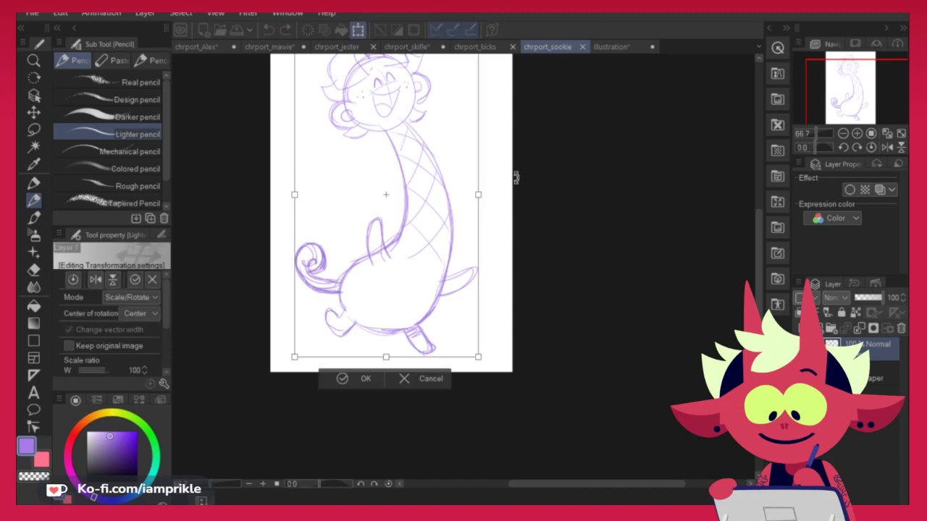
mouse_move(477, 353)
mouse_down()
mouse_move(465, 335)
mouse_move(470, 347)
mouse_up()
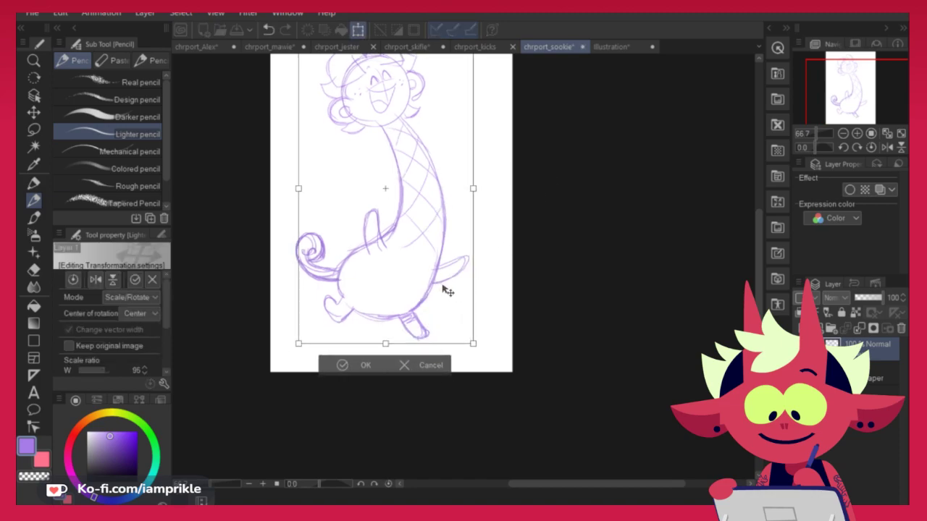
key(Return)
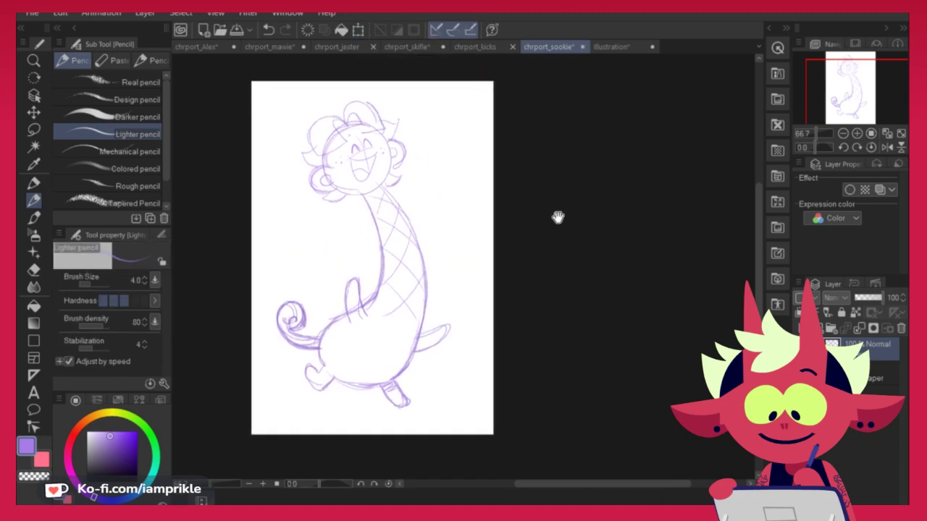
Compare with the chrport_kicks drawing, return to the Illustration file and scale its sketch up to about 105 percent
click(491, 45)
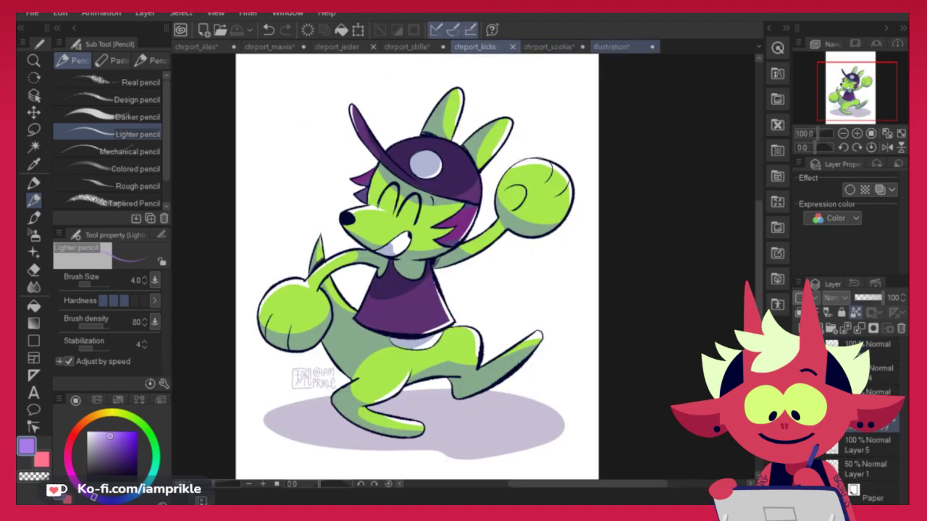
click(609, 47)
key(ctrl+t)
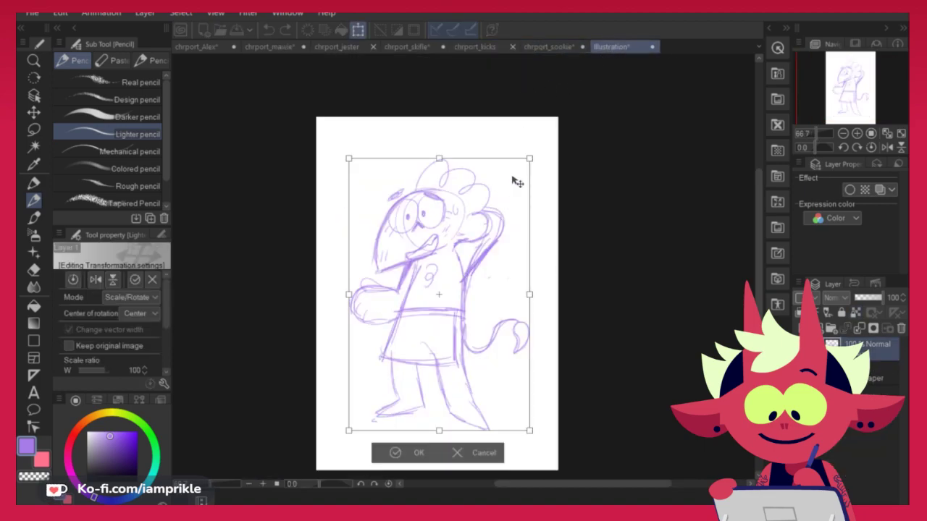
drag(530, 158, 541, 142)
drag(490, 223, 486, 225)
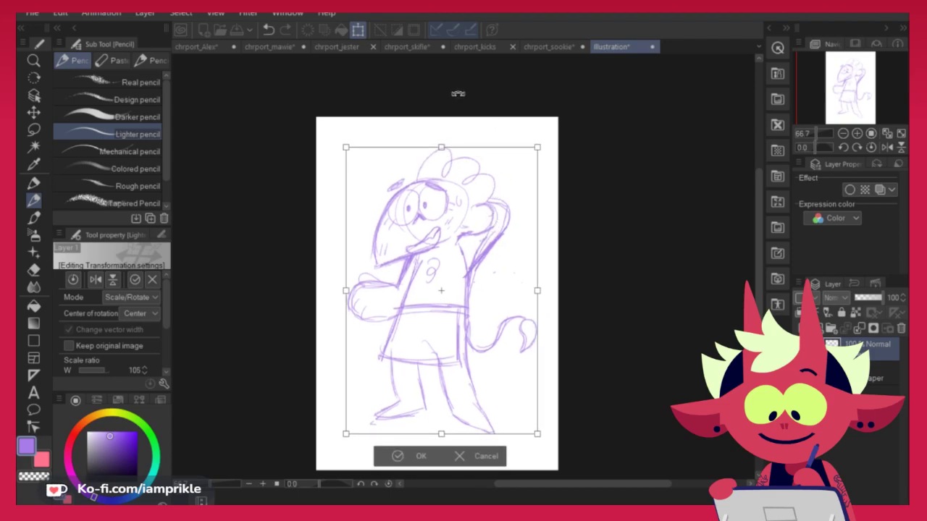
key(Return)
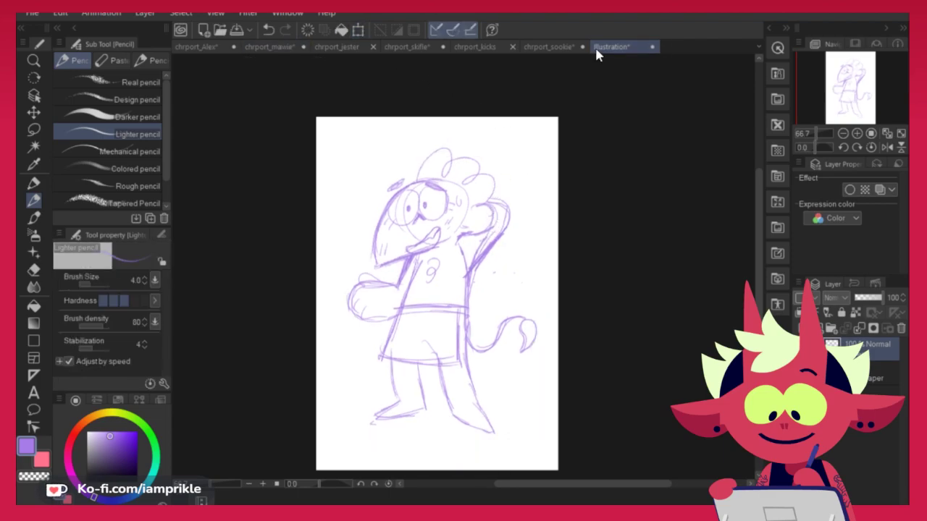
Add a new layer for the line art above the sketch and fade the sketch layer to 22 percent opacity
key(ctrl+plus)
click(802, 328)
mouse_move(869, 303)
mouse_down()
mouse_move(863, 298)
mouse_move(879, 304)
mouse_up()
click(873, 362)
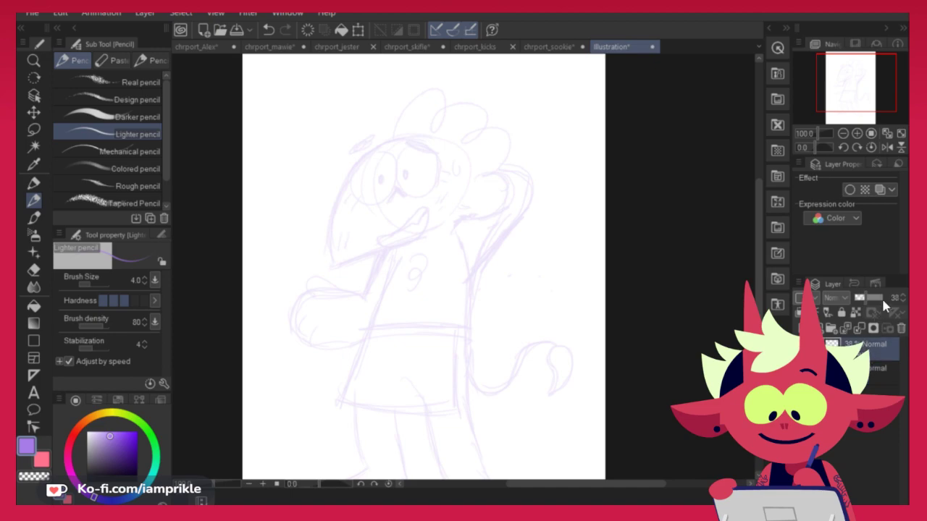
Choose the Textured pen 2 brush and sample the dark navy outline colour from the chrport_Alex drawing for the Illustration file
click(34, 182)
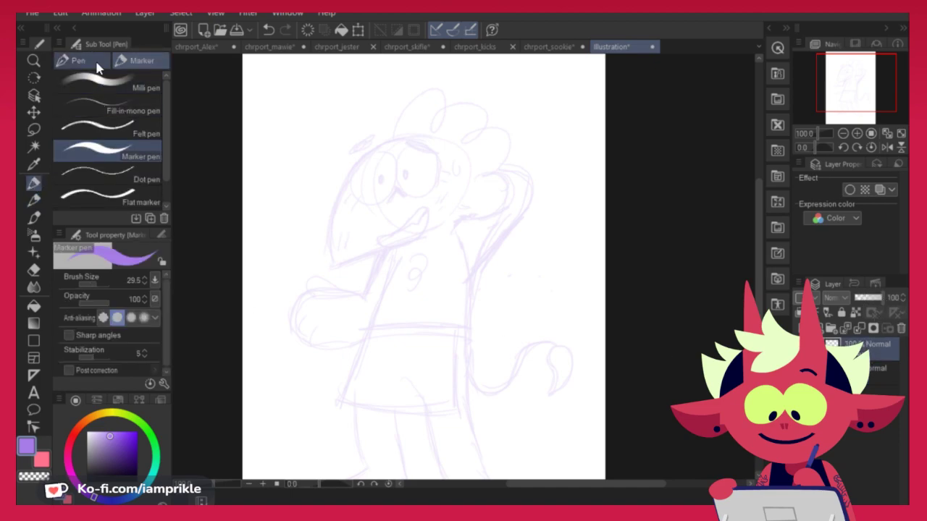
click(92, 62)
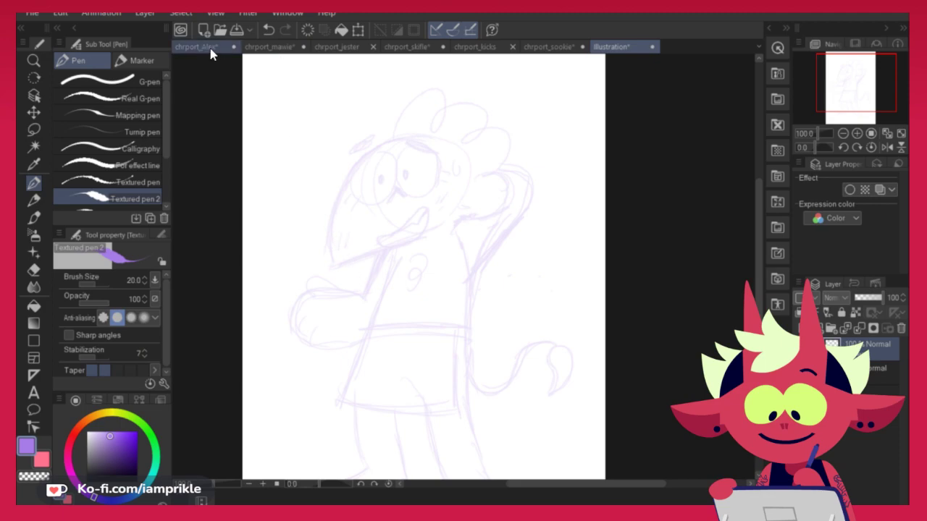
click(211, 49)
alt+click(424, 176)
click(618, 48)
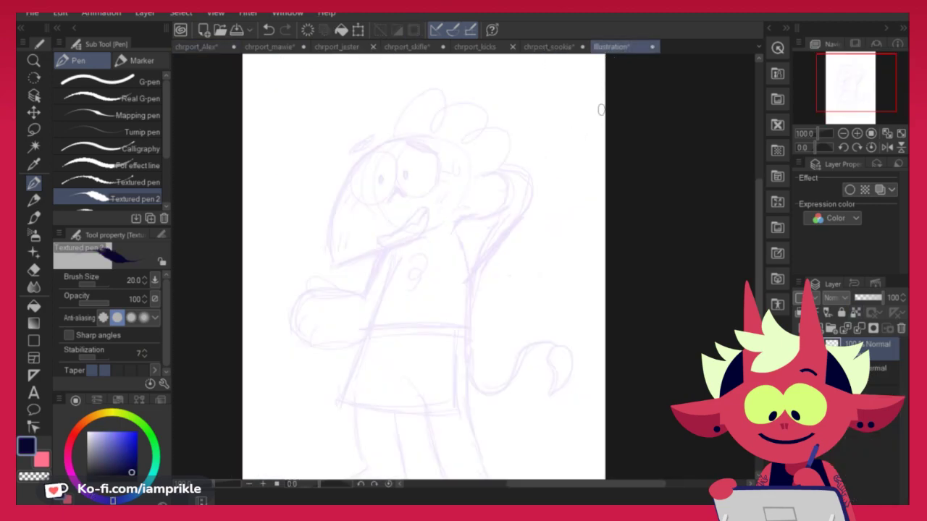
Scale the faded bird sketch layer down to 98 percent
key(ctrl+minus)
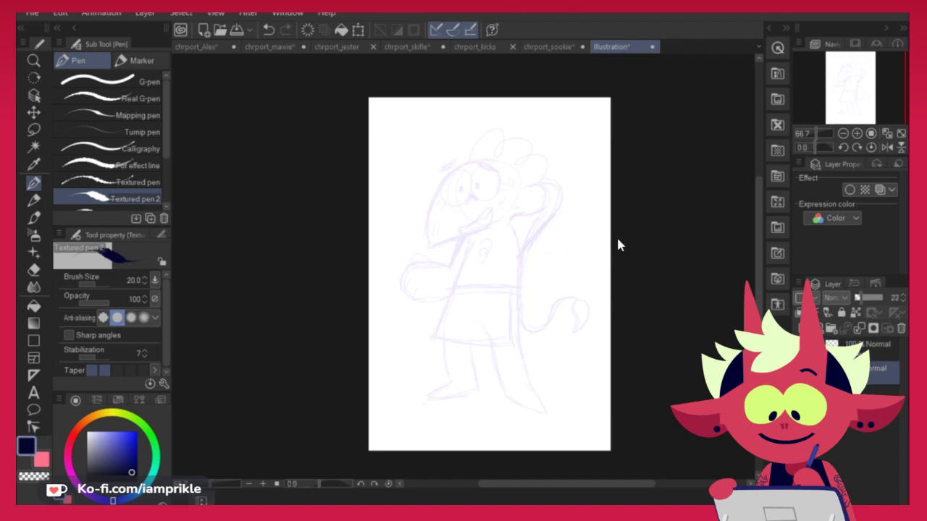
key(ctrl+t)
drag(589, 127, 586, 133)
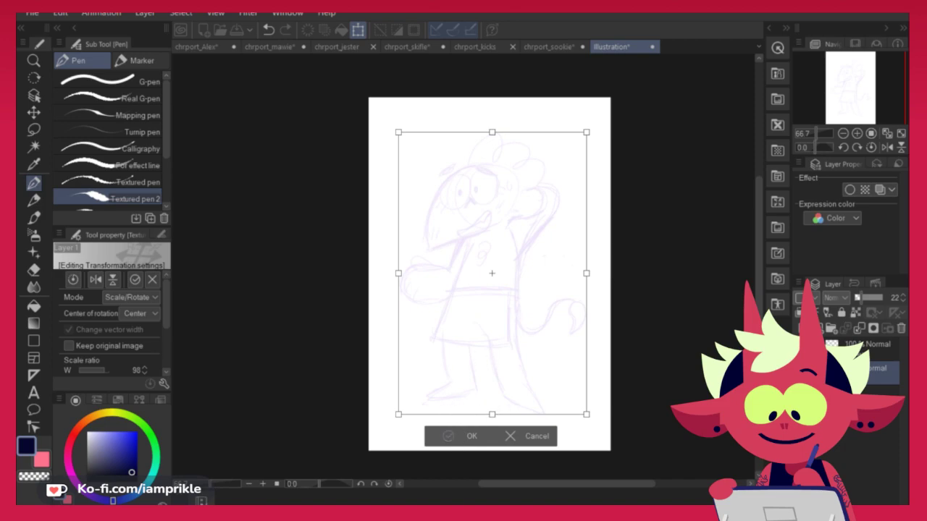
key(Return)
Try shrinking and shifting the chrport_sookie sketch slightly, undo it and return to the Illustration file
click(553, 45)
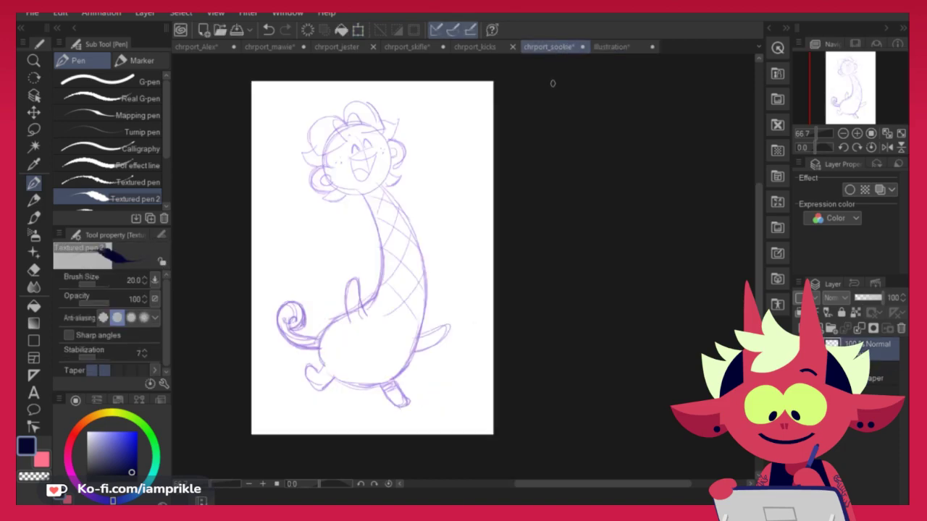
key(ctrl+t)
drag(451, 100, 443, 109)
drag(421, 176, 428, 176)
key(Return)
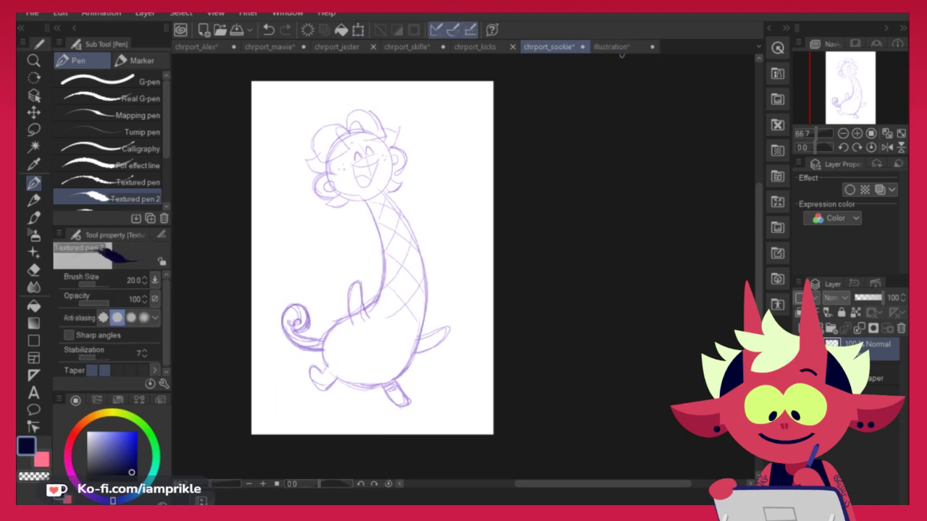
key(ctrl+z)
click(616, 47)
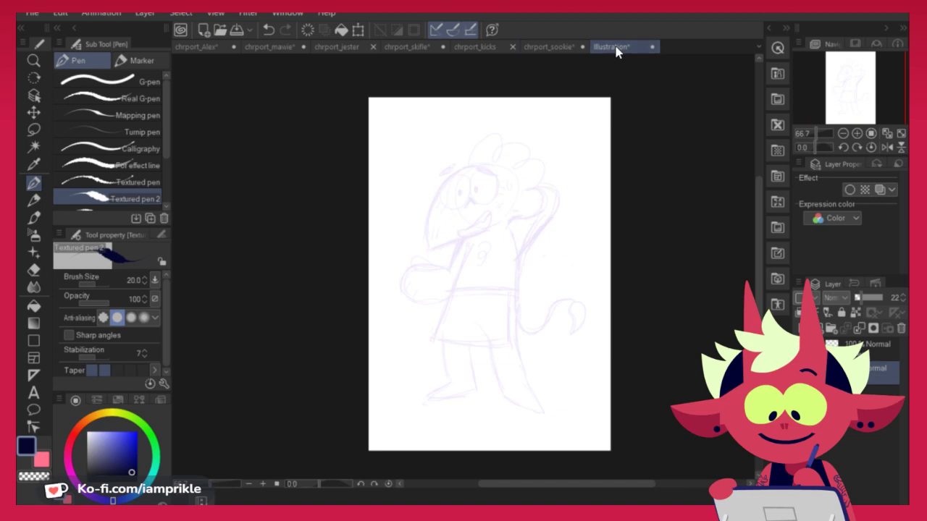
Ink the large beak on the line art layer with a curved upper outline and a straight lower edge
key(ctrl+plus)
key(ctrl+plus)
drag(542, 176, 488, 274)
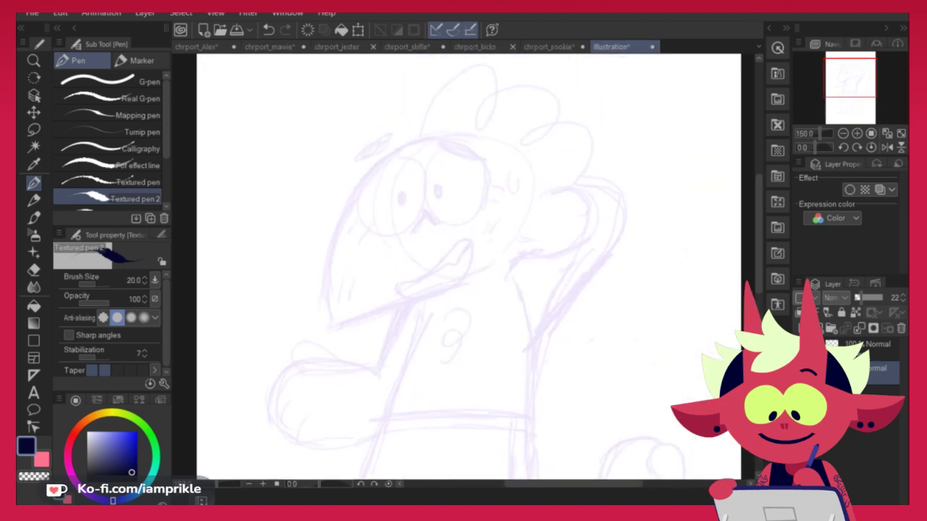
click(868, 349)
drag(434, 139, 326, 300)
key(ctrl+z)
mouse_move(432, 136)
mouse_down()
mouse_move(320, 310)
mouse_move(324, 335)
mouse_move(461, 286)
mouse_up()
key(ctrl+z)
drag(324, 336, 483, 276)
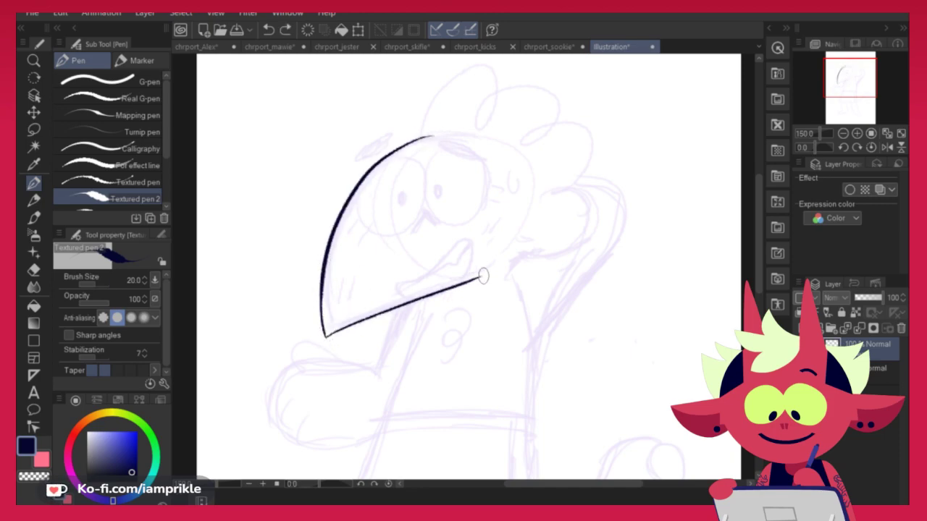
Undo the first mouth outline and ink two short strokes inside the tip of the beak
mouse_move(424, 274)
mouse_down()
mouse_move(406, 290)
mouse_move(460, 274)
mouse_move(459, 242)
mouse_move(401, 284)
mouse_move(445, 288)
mouse_move(463, 241)
mouse_move(430, 273)
mouse_move(405, 281)
mouse_up()
key(ctrl+z)
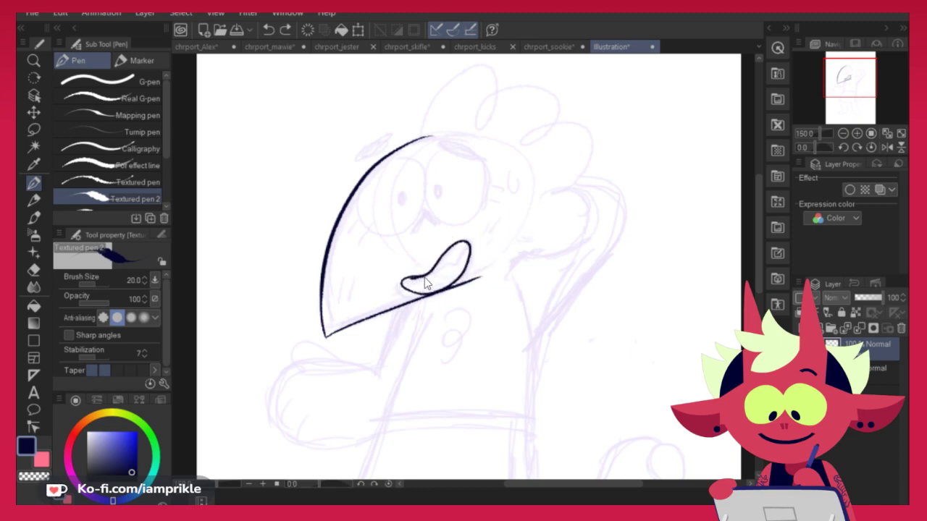
key(ctrl+z)
drag(332, 300, 331, 319)
drag(341, 290, 341, 311)
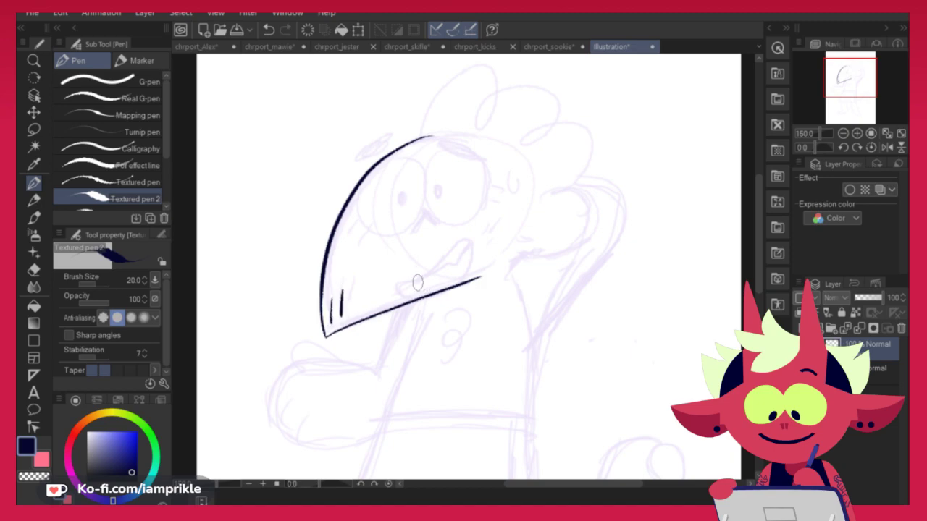
Ink the open mouth above the beak's lower edge with its inner line, and add three short cheek strokes
mouse_move(400, 288)
mouse_down()
mouse_move(430, 297)
mouse_move(401, 290)
mouse_move(424, 282)
mouse_move(464, 238)
mouse_move(455, 288)
mouse_move(439, 269)
mouse_move(454, 287)
mouse_move(413, 297)
mouse_move(449, 246)
mouse_move(467, 269)
mouse_move(450, 288)
mouse_move(427, 282)
mouse_move(468, 250)
mouse_move(416, 288)
mouse_up()
key(ctrl+z)
key(ctrl+z)
key(ctrl+z)
key(ctrl+z)
key(ctrl+z)
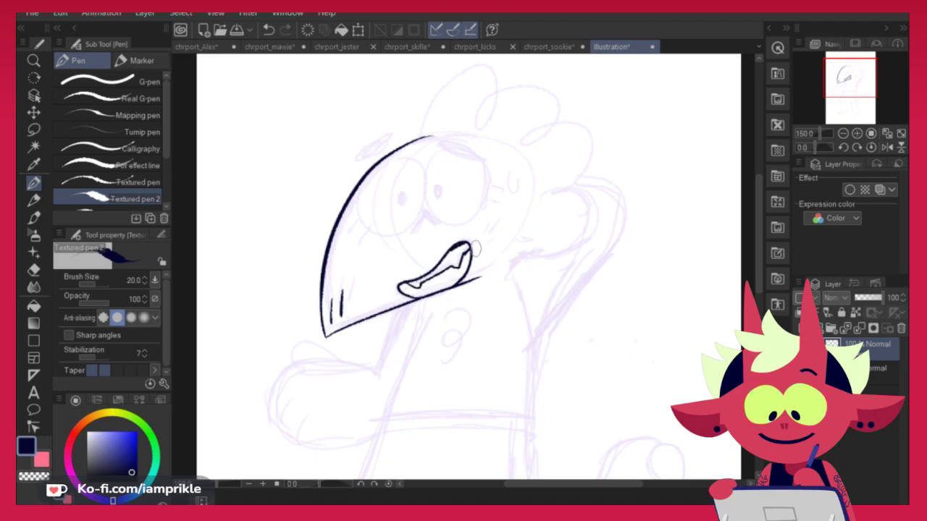
mouse_move(458, 248)
mouse_down()
mouse_move(492, 293)
mouse_move(470, 275)
mouse_up()
key(ctrl+z)
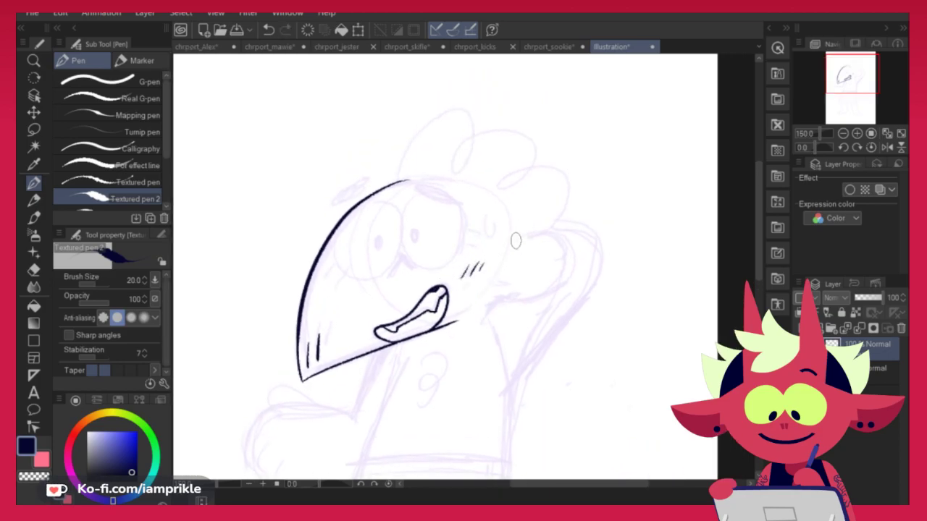
Ink two solid oval eyebrows above the eyes, one beside the beak's curve and one on the forehead
mouse_move(402, 196)
mouse_down()
mouse_move(408, 262)
mouse_move(458, 226)
mouse_up()
key(ctrl+z)
drag(414, 173, 443, 192)
mouse_move(350, 195)
mouse_down()
mouse_move(338, 202)
mouse_move(358, 180)
mouse_up()
drag(425, 186, 417, 183)
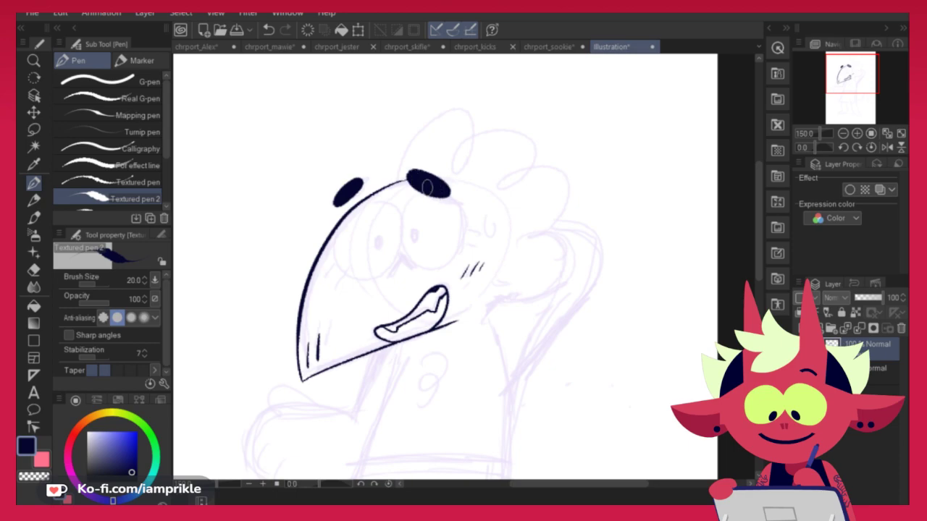
mouse_move(349, 201)
mouse_down()
mouse_move(331, 207)
mouse_move(360, 182)
mouse_up()
Try inking the two round eye outlines beneath the eyebrows
key(ctrl+z)
key(ctrl+z)
mouse_move(332, 237)
mouse_down()
mouse_move(388, 247)
mouse_move(400, 228)
mouse_move(390, 201)
mouse_move(392, 247)
mouse_move(444, 212)
mouse_move(395, 253)
mouse_move(450, 244)
mouse_move(444, 193)
mouse_move(414, 188)
mouse_move(389, 207)
mouse_move(389, 233)
mouse_move(403, 257)
mouse_move(442, 257)
mouse_move(454, 213)
mouse_move(429, 185)
mouse_up()
key(ctrl+z)
key(ctrl+z)
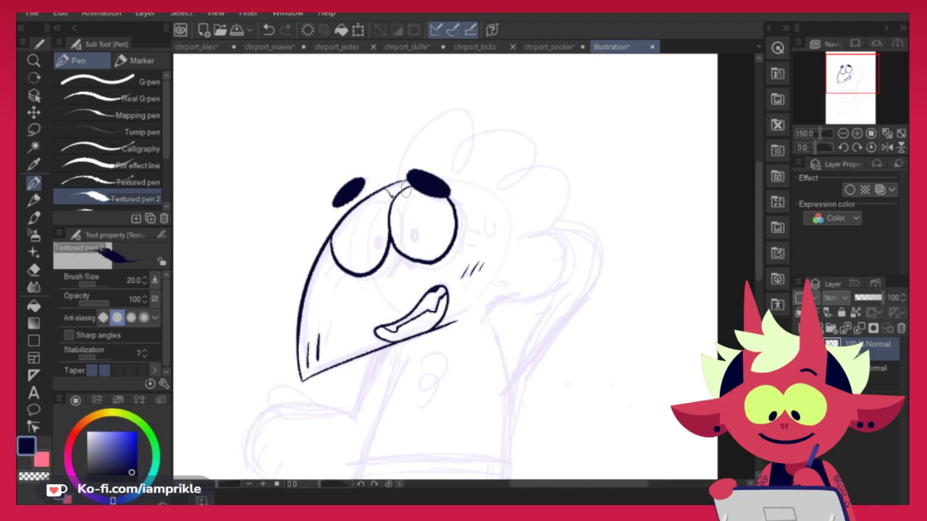
key(ctrl+z)
key(ctrl+z)
Redraw the two large round eye outlines side by side, following the sketch more closely
drag(388, 214, 425, 253)
key(ctrl+z)
mouse_move(395, 186)
mouse_down()
mouse_move(390, 232)
mouse_move(424, 255)
mouse_move(407, 195)
mouse_move(439, 271)
mouse_move(456, 194)
mouse_move(438, 272)
mouse_move(443, 187)
mouse_up()
key(ctrl+z)
key(ctrl+z)
key(ctrl+z)
mouse_move(368, 201)
mouse_down()
mouse_move(398, 214)
mouse_move(393, 262)
mouse_up()
key(ctrl+z)
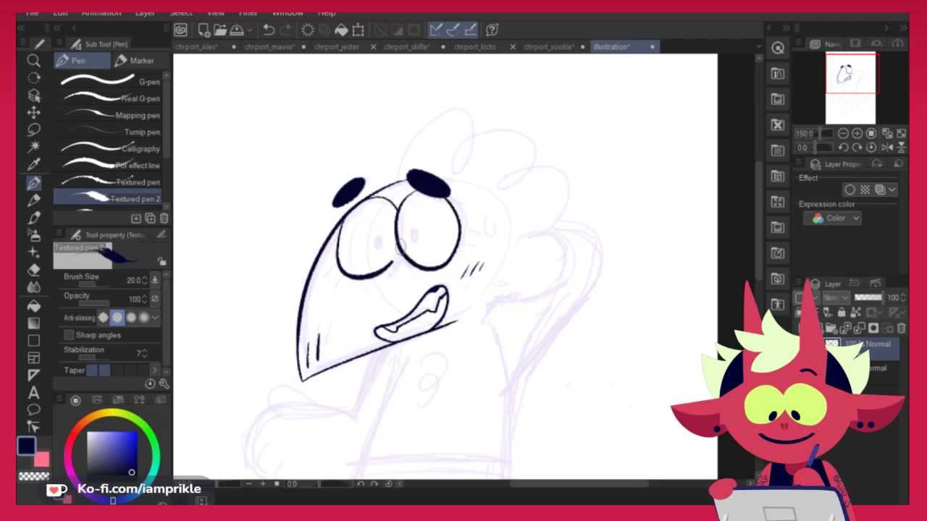
key(ctrl+z)
Finish the eyes with heavy shading between and beneath them, short lash strokes at the outer corners and small solid oval pupils
mouse_move(378, 217)
mouse_down()
mouse_move(390, 273)
mouse_move(425, 270)
mouse_up()
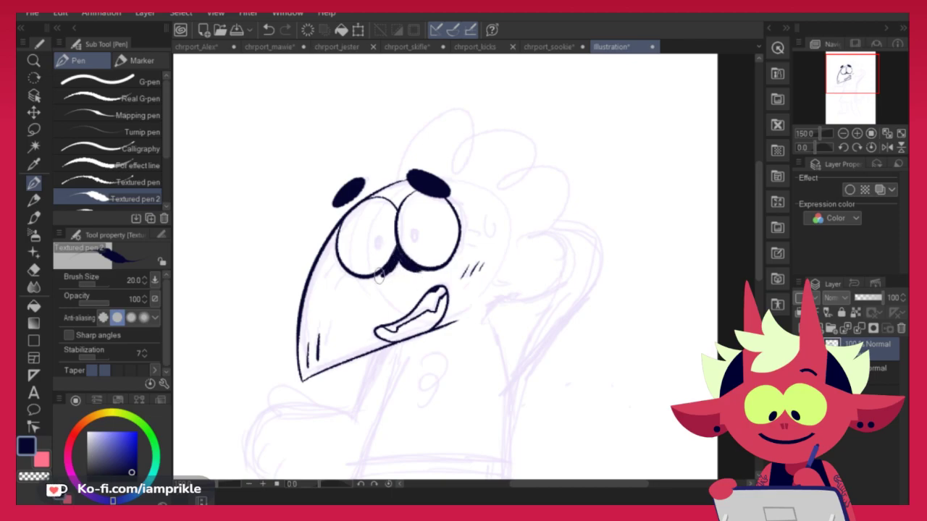
mouse_move(439, 267)
mouse_down()
mouse_move(430, 270)
mouse_move(452, 261)
mouse_move(441, 270)
mouse_up()
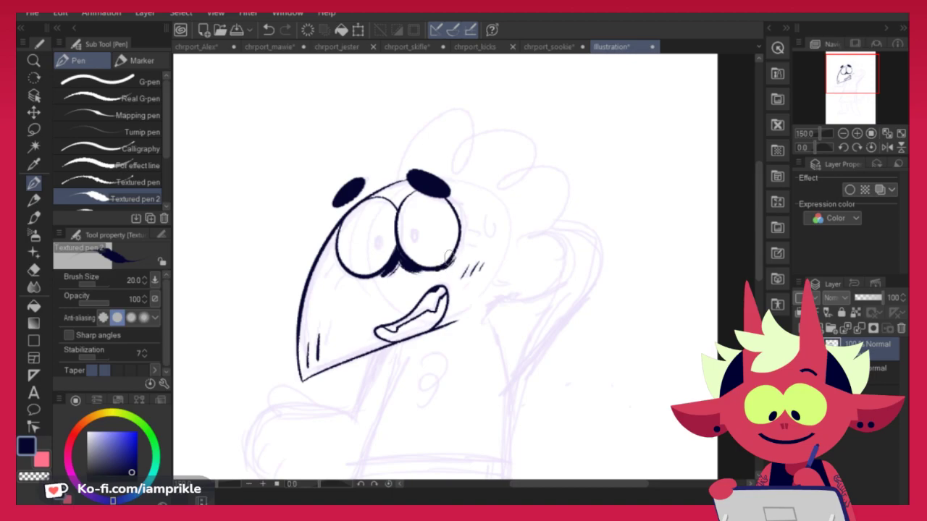
drag(345, 275, 367, 280)
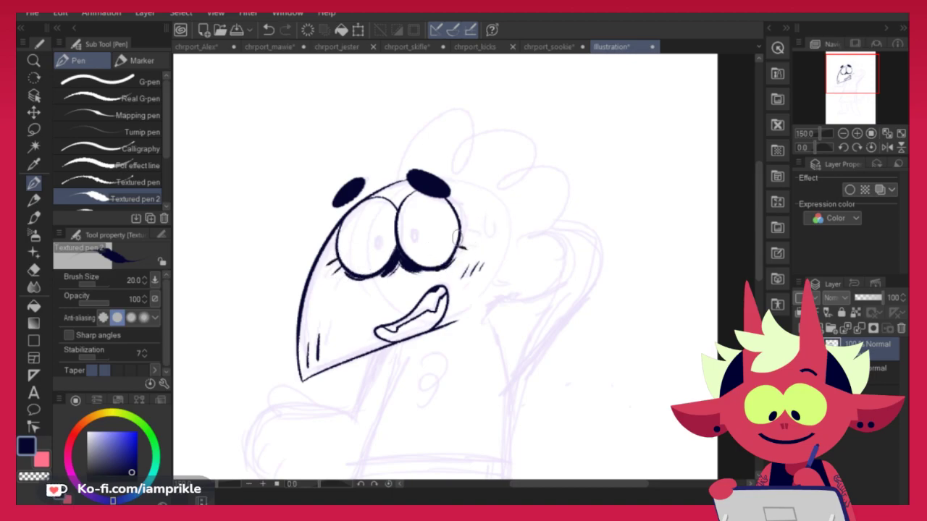
mouse_move(413, 229)
mouse_down()
mouse_move(410, 244)
mouse_move(413, 235)
mouse_move(384, 248)
mouse_move(383, 236)
mouse_up()
key(ctrl+z)
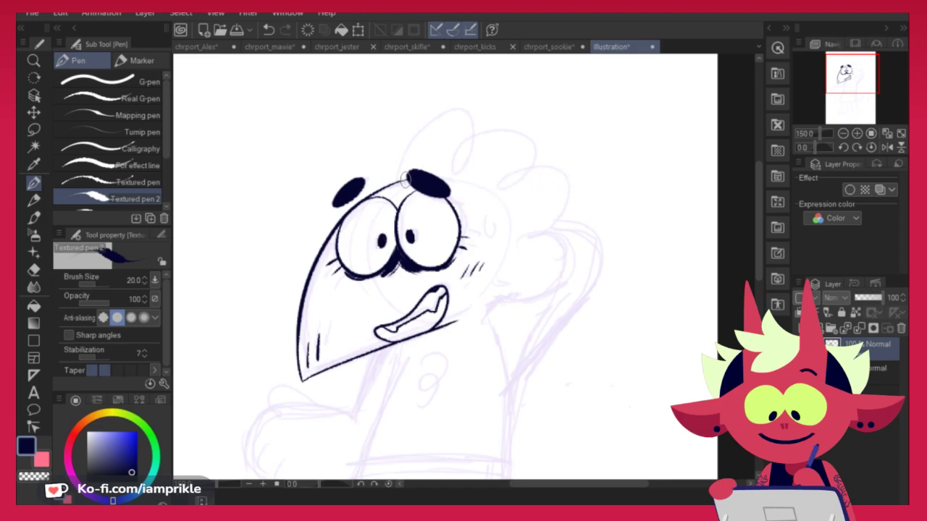
Ink the hair crest as one line of loopy, scalloped curls from the forehead around to the back of the neck
drag(413, 176, 500, 156)
key(ctrl+z)
mouse_move(415, 172)
mouse_down()
mouse_move(484, 155)
mouse_move(499, 139)
mouse_move(497, 197)
mouse_move(567, 193)
mouse_move(510, 249)
mouse_move(556, 279)
mouse_move(543, 231)
mouse_move(483, 131)
mouse_move(479, 152)
mouse_move(529, 164)
mouse_up()
key(ctrl+z)
key(ctrl+z)
mouse_move(413, 172)
mouse_down()
mouse_move(442, 127)
mouse_move(478, 155)
mouse_up()
key(ctrl+z)
mouse_move(402, 176)
mouse_down()
mouse_move(484, 128)
mouse_move(534, 180)
mouse_move(548, 291)
mouse_move(496, 301)
mouse_move(503, 307)
mouse_up()
key(c)
click(29, 447)
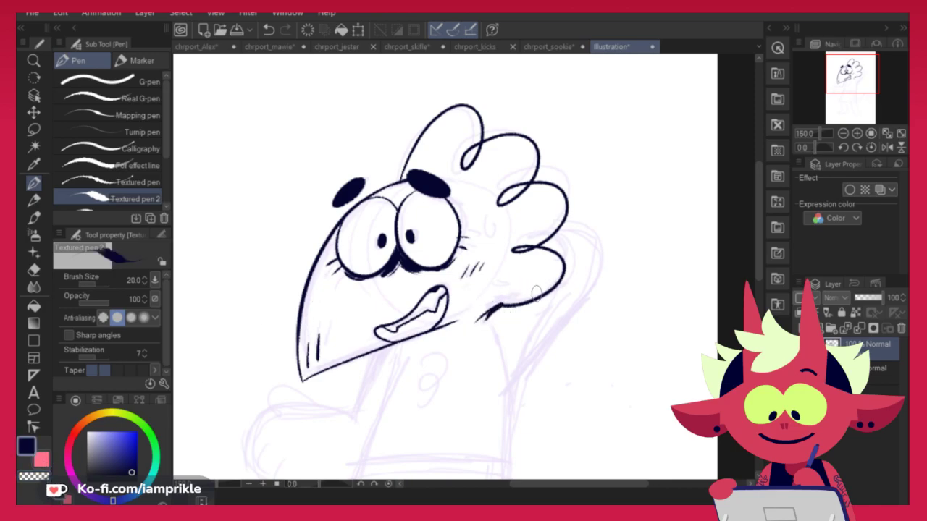
Ink the raised arm's outer contour from behind the hair curls around the elbow and down to the armpit
mouse_move(564, 221)
mouse_down()
mouse_move(558, 333)
mouse_move(508, 402)
mouse_up()
key(ctrl+z)
key(ctrl+z)
key(ctrl+z)
mouse_move(569, 225)
mouse_down()
mouse_move(525, 363)
mouse_move(554, 332)
mouse_move(506, 397)
mouse_up()
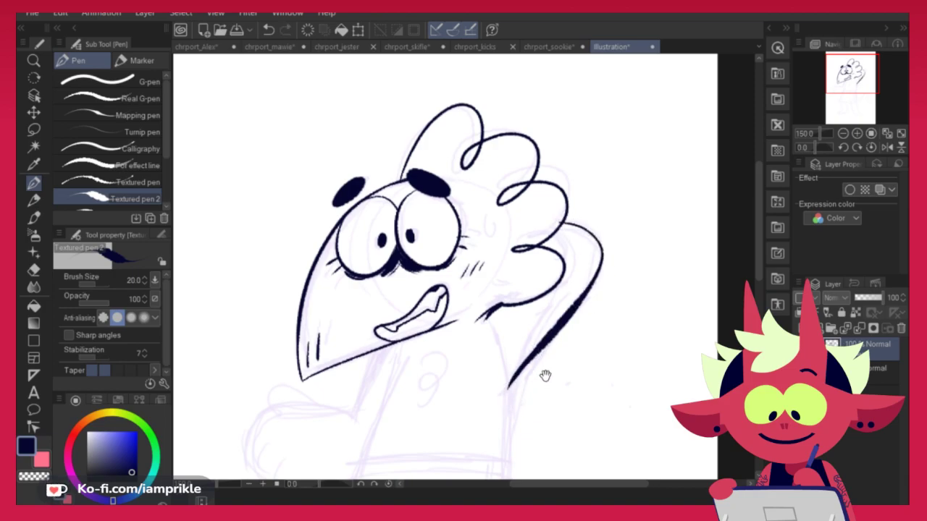
Ink the front and back edges of the shirt's torso and add a small curled tuft on the chest
scroll(507, 288, down, 3)
mouse_move(508, 279)
mouse_down()
mouse_move(507, 349)
mouse_move(508, 314)
mouse_up()
key(ctrl+z)
key(ctrl+z)
drag(508, 279, 508, 358)
drag(403, 244, 366, 347)
key(ctrl+z)
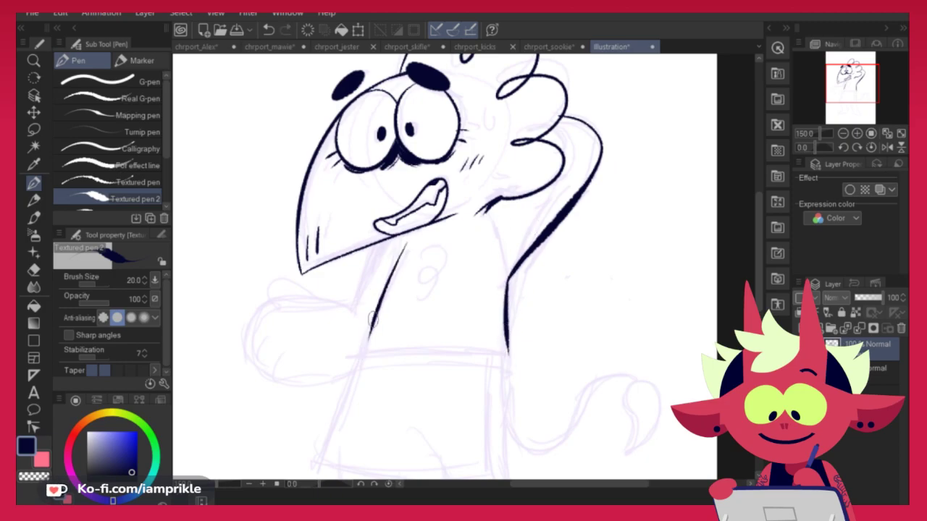
mouse_move(431, 249)
mouse_down()
mouse_move(431, 272)
mouse_move(419, 295)
mouse_up()
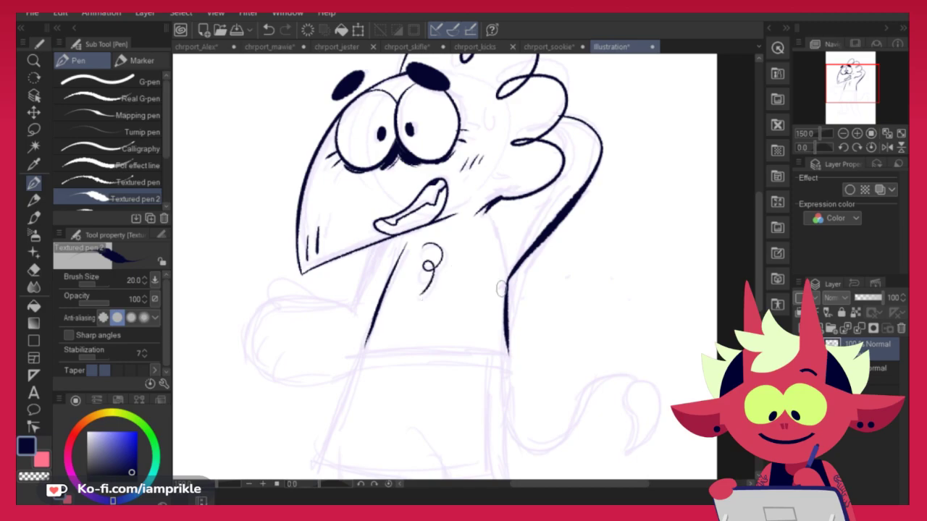
Ink the neck line below the beak and the outstretched front arm with its thumb and rounded hand
drag(377, 244, 353, 310)
key(ctrl+z)
mouse_move(376, 243)
mouse_down()
mouse_move(354, 309)
mouse_move(284, 290)
mouse_move(257, 319)
mouse_up()
key(ctrl+z)
mouse_move(358, 305)
mouse_down()
mouse_move(257, 306)
mouse_move(242, 330)
mouse_move(250, 366)
mouse_move(287, 379)
mouse_up()
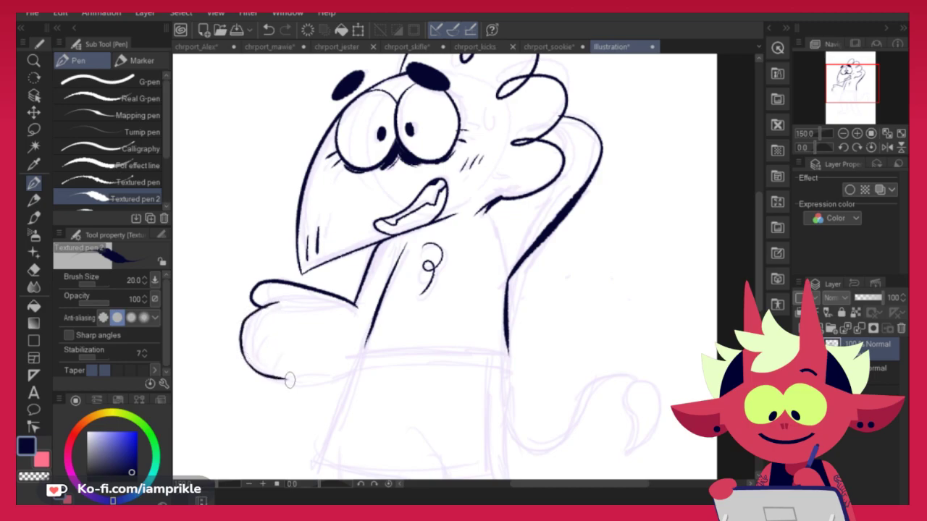
key(ctrl+z)
mouse_move(242, 348)
mouse_down()
mouse_move(253, 369)
mouse_move(349, 373)
mouse_move(356, 351)
mouse_move(335, 416)
mouse_up()
key(ctrl+z)
Ink the curved shirt hem and the flared skirt's side edges and bottom edge beneath it
drag(362, 343, 324, 442)
drag(357, 351, 508, 352)
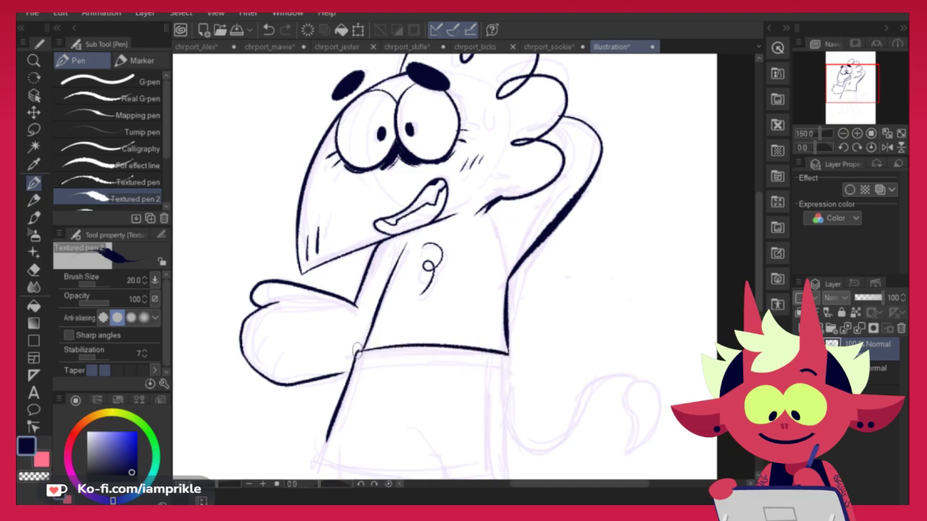
drag(462, 428, 465, 330)
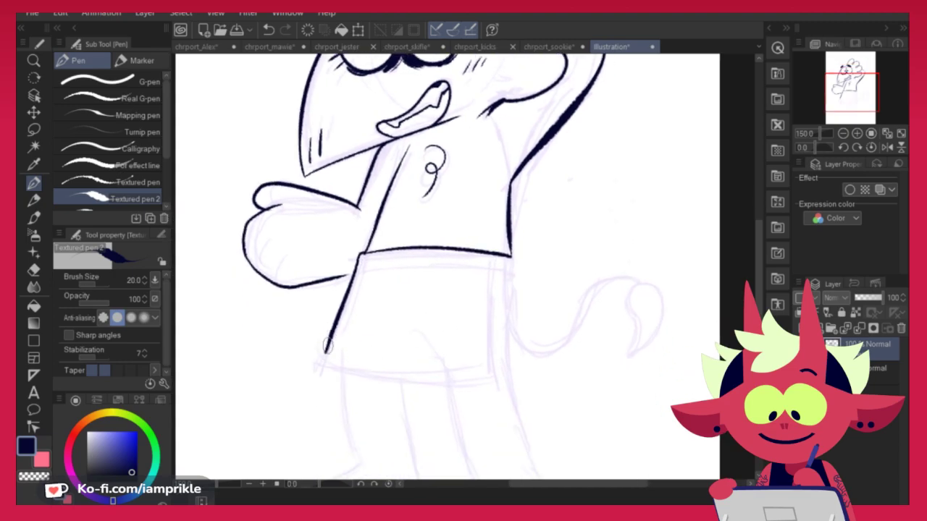
drag(324, 354, 506, 351)
key(ctrl+z)
mouse_move(325, 354)
mouse_down()
mouse_move(358, 367)
mouse_move(497, 373)
mouse_move(492, 273)
mouse_up()
drag(492, 303, 498, 366)
key(ctrl+z)
mouse_move(493, 271)
mouse_down()
mouse_move(495, 372)
mouse_move(511, 271)
mouse_up()
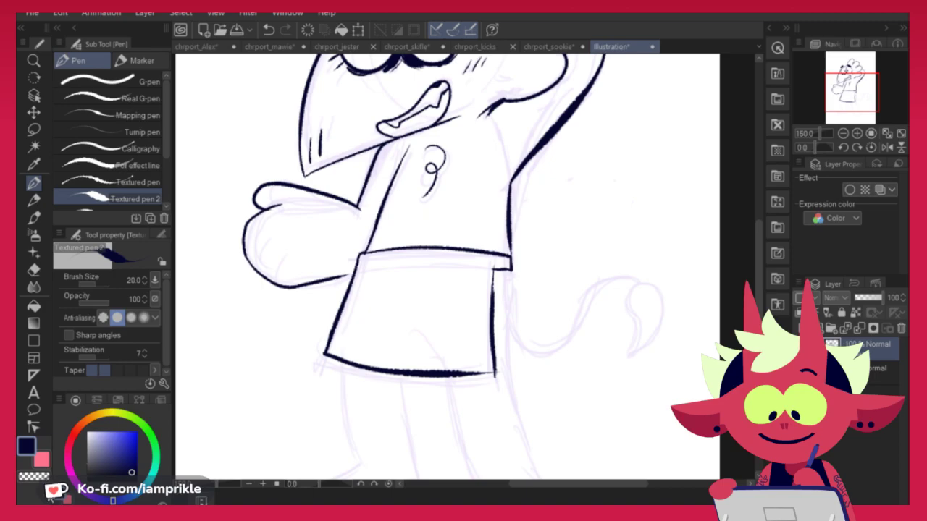
Clean up the skirt's lower back corner with the transparent colour, and re-ink the corner in dark navy
click(34, 476)
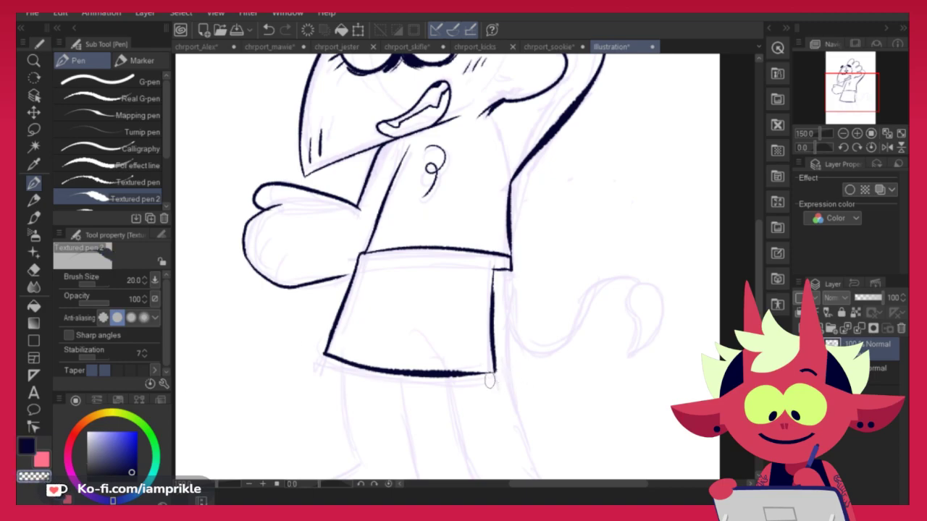
click(27, 446)
drag(474, 370, 495, 374)
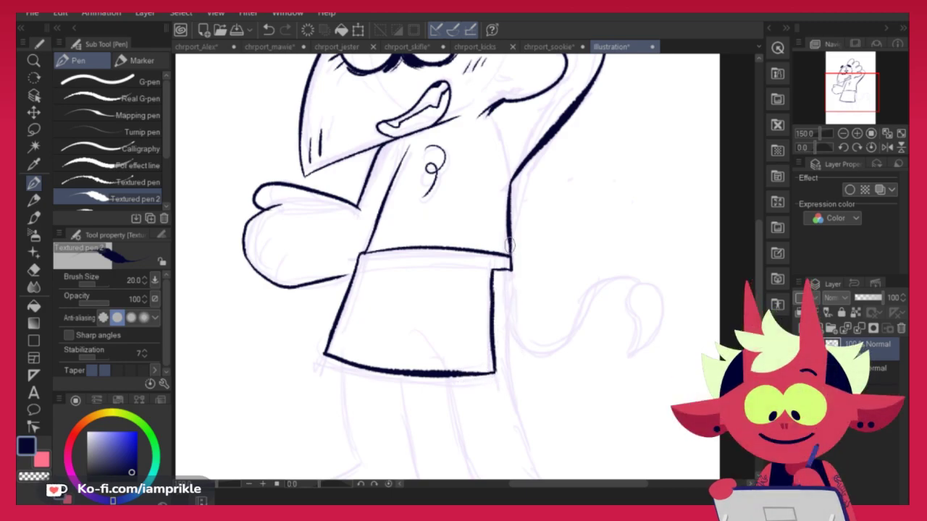
Ink the back leg's outer contour from the shirt hem down past the skirt, curving outward toward the foot
drag(507, 268, 508, 344)
drag(535, 378, 529, 254)
key(ctrl+z)
drag(505, 148, 503, 225)
drag(502, 194, 504, 261)
key(ctrl+z)
key(ctrl+z)
drag(505, 147, 501, 261)
drag(502, 182, 506, 291)
drag(502, 249, 526, 335)
key(ctrl+z)
drag(508, 277, 540, 368)
key(ctrl+z)
key(ctrl+z)
drag(503, 242, 517, 317)
drag(505, 265, 535, 358)
Ink the back leg's thick inner contour and close it into a pointed foot
mouse_move(450, 253)
mouse_down()
mouse_move(470, 355)
mouse_move(561, 418)
mouse_up()
key(ctrl+z)
mouse_move(449, 252)
mouse_down()
mouse_move(485, 373)
mouse_move(564, 404)
mouse_up()
drag(533, 354, 563, 402)
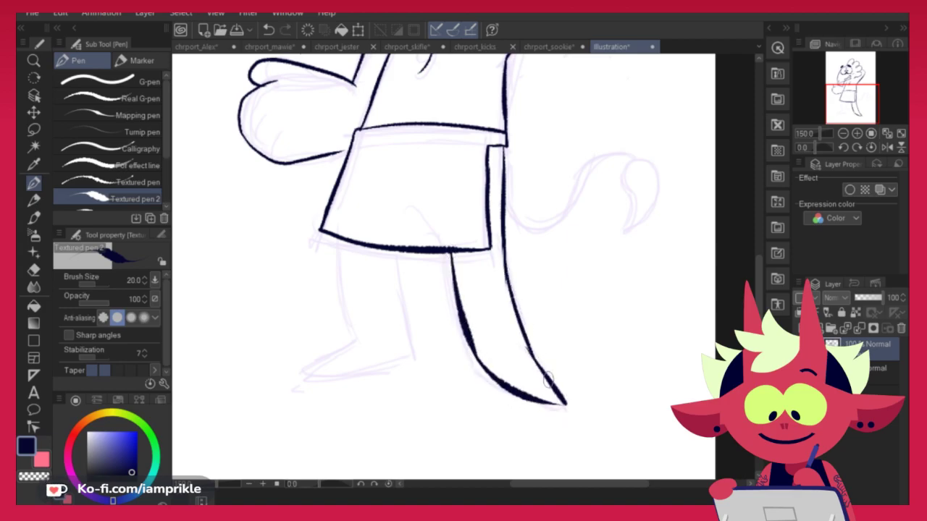
key(ctrl+z)
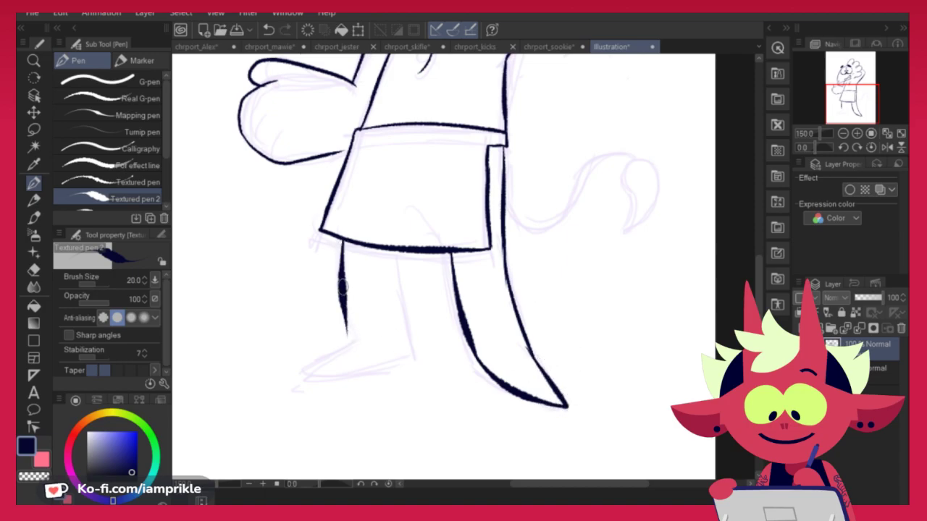
Ink the front leg with both side contours and a pointed foot extending forward
mouse_move(340, 248)
mouse_down()
mouse_move(351, 343)
mouse_move(300, 376)
mouse_up()
mouse_move(300, 375)
mouse_down()
mouse_move(393, 367)
mouse_move(410, 355)
mouse_up()
key(ctrl+z)
mouse_move(297, 379)
mouse_down()
mouse_move(411, 357)
mouse_move(396, 252)
mouse_move(414, 356)
mouse_up()
key(ctrl+z)
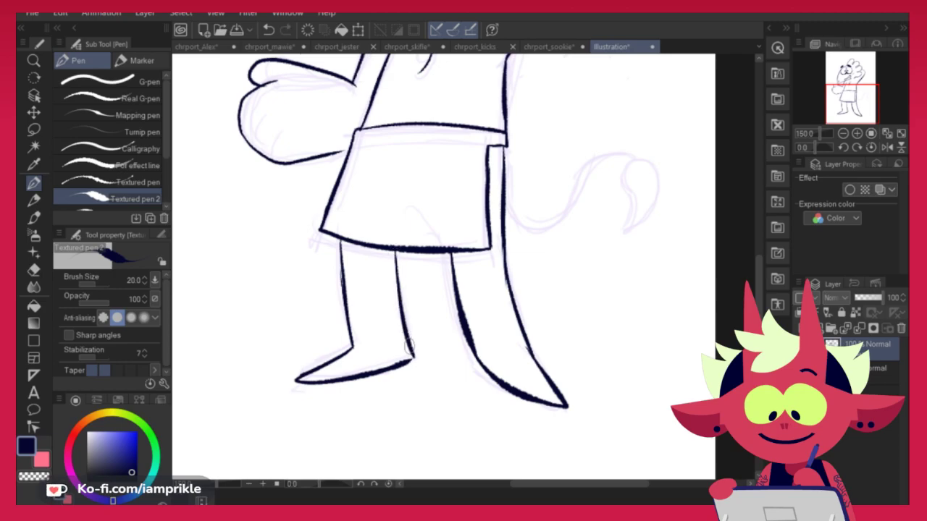
Fill dark shadow shapes under the skirt's bottom edge at the tops of both legs
mouse_move(332, 295)
mouse_down()
mouse_move(399, 310)
mouse_move(339, 296)
mouse_move(385, 314)
mouse_up()
key(ctrl+z)
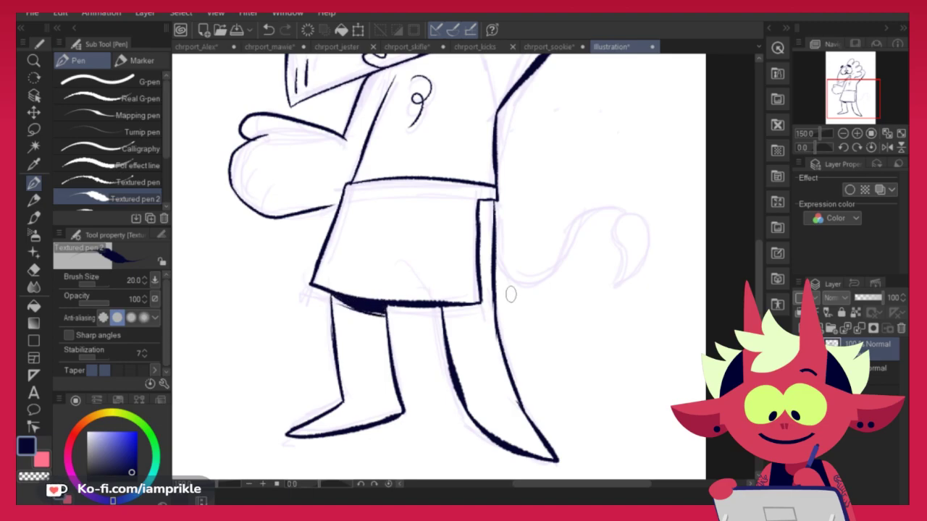
drag(448, 307, 469, 306)
Ink short curved finger lines inside the outstretched front hand
mouse_move(588, 250)
mouse_down()
mouse_move(564, 312)
mouse_move(540, 297)
mouse_move(570, 341)
mouse_up()
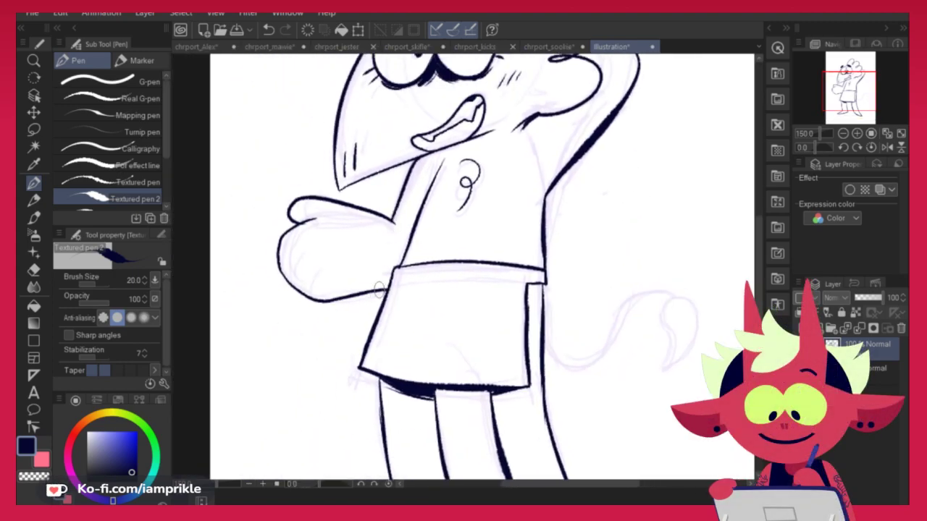
drag(286, 275, 311, 250)
key(ctrl+z)
mouse_move(304, 287)
mouse_down()
mouse_move(312, 268)
mouse_move(327, 265)
mouse_up()
drag(552, 278, 509, 373)
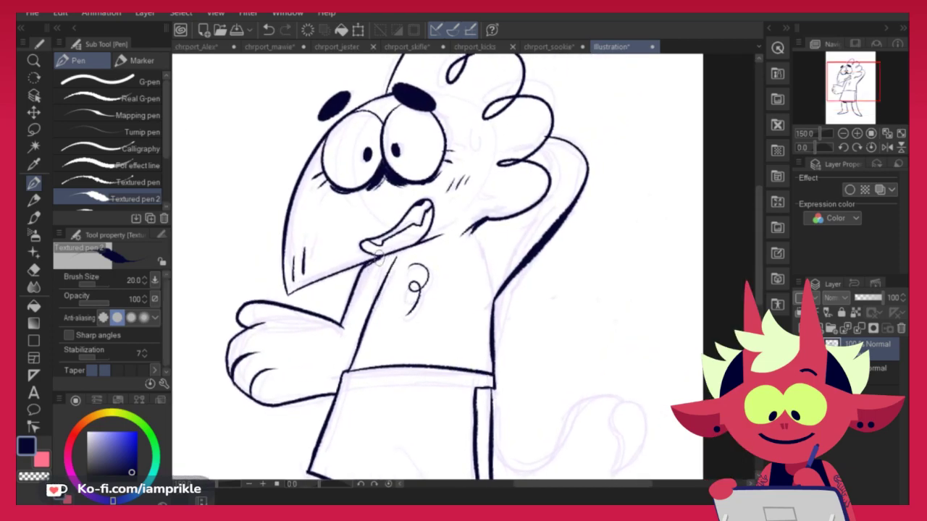
Ink the tail's S-curve sweeping out from behind the skirt and rising higher than the sketched tail
drag(637, 280, 545, 220)
drag(404, 226, 404, 304)
mouse_move(427, 363)
mouse_down()
mouse_move(427, 317)
mouse_move(448, 313)
mouse_up()
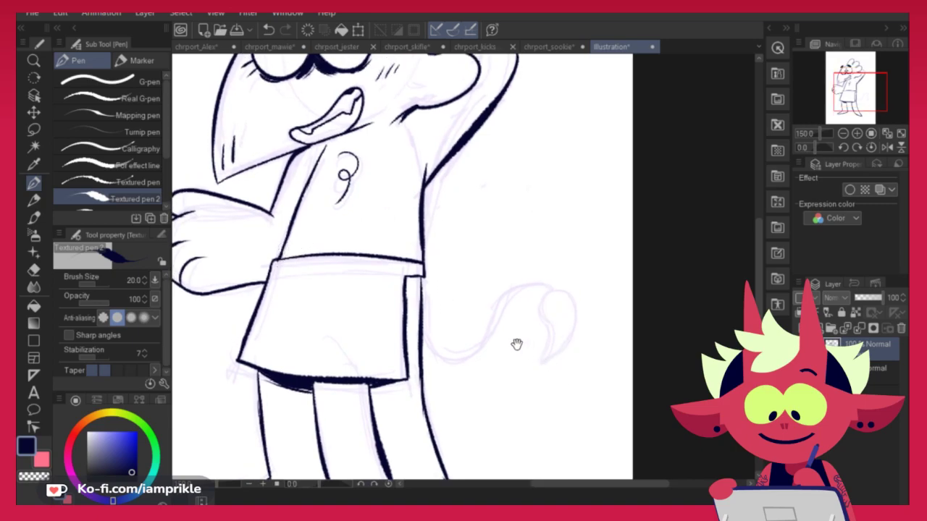
drag(534, 368, 500, 347)
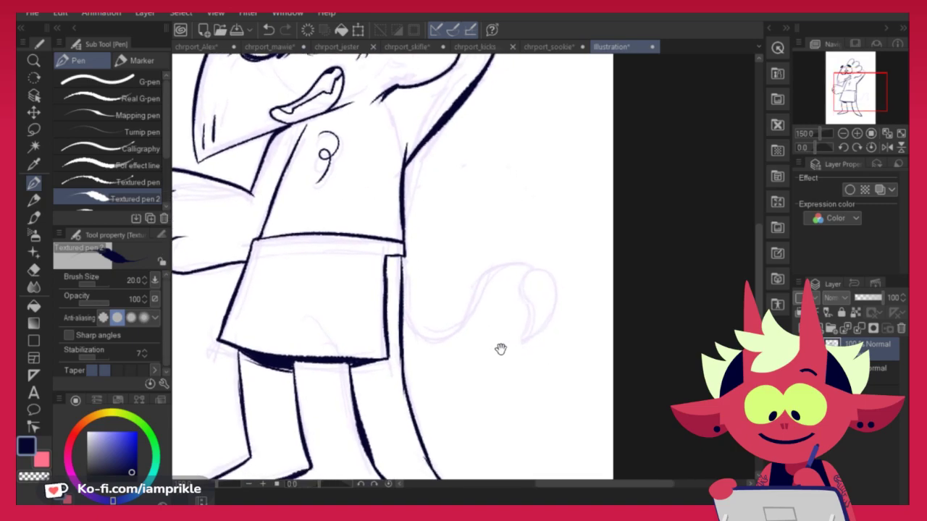
drag(402, 274, 509, 284)
key(ctrl+z)
drag(403, 288, 532, 270)
key(ctrl+z)
mouse_move(404, 288)
mouse_down()
mouse_move(464, 244)
mouse_move(510, 228)
mouse_up()
key(ctrl+z)
mouse_move(404, 305)
mouse_down()
mouse_move(468, 282)
mouse_move(515, 211)
mouse_move(481, 217)
mouse_move(484, 207)
mouse_move(528, 221)
mouse_move(523, 205)
mouse_move(518, 243)
mouse_up()
key(ctrl+z)
key(ctrl+z)
Ink a curved, pointed tuft at the tip of the tail and close its inner edge
mouse_move(485, 208)
mouse_down()
mouse_move(487, 231)
mouse_move(518, 250)
mouse_up()
key(ctrl+z)
drag(487, 208, 517, 253)
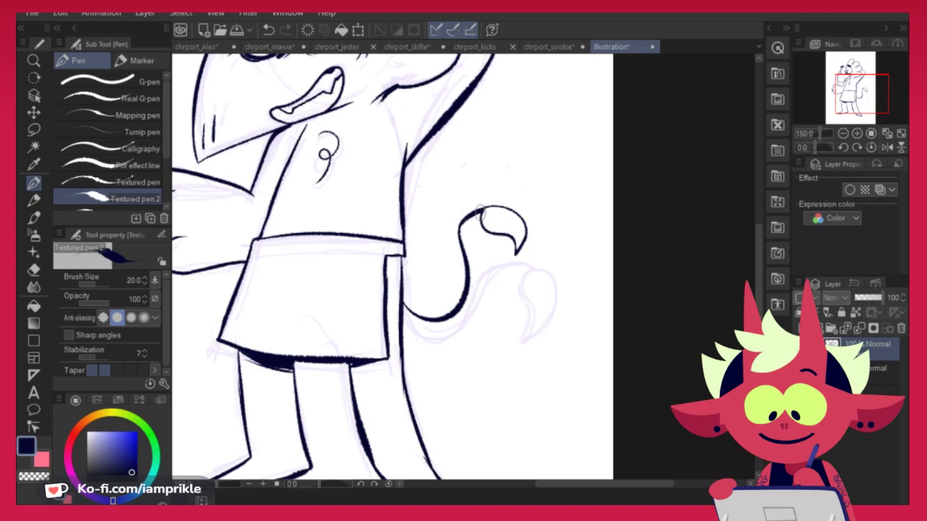
key(ctrl+z)
drag(490, 209, 483, 216)
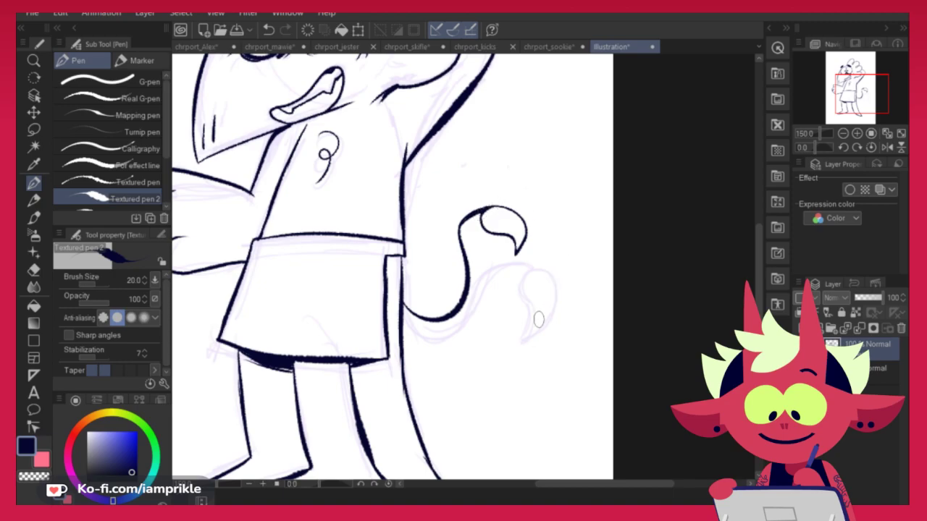
Thicken the base of the tail with a second line and shade the gap beneath the shirt hem
mouse_move(404, 315)
mouse_down()
mouse_move(436, 324)
mouse_move(460, 293)
mouse_up()
key(ctrl+z)
mouse_move(405, 283)
mouse_down()
mouse_move(437, 318)
mouse_move(451, 313)
mouse_move(437, 307)
mouse_up()
key(ctrl+z)
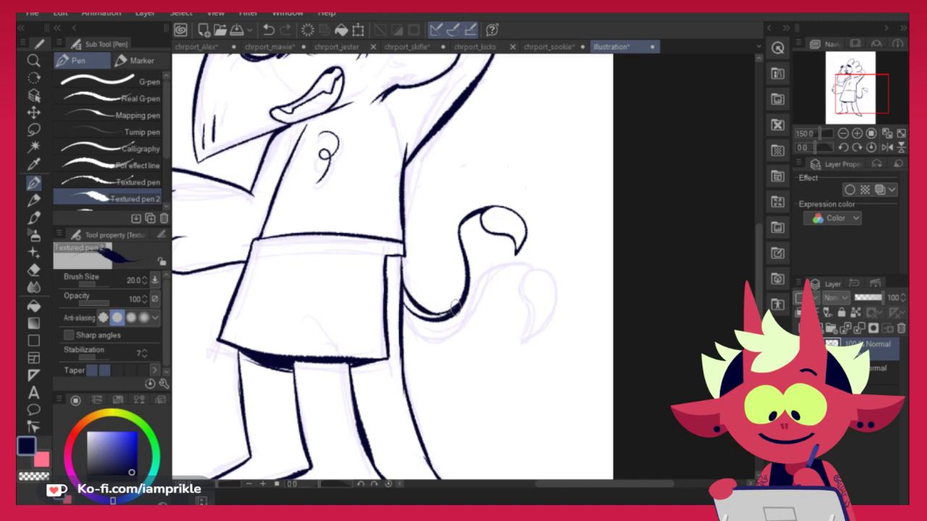
drag(404, 288, 411, 304)
drag(585, 332, 614, 349)
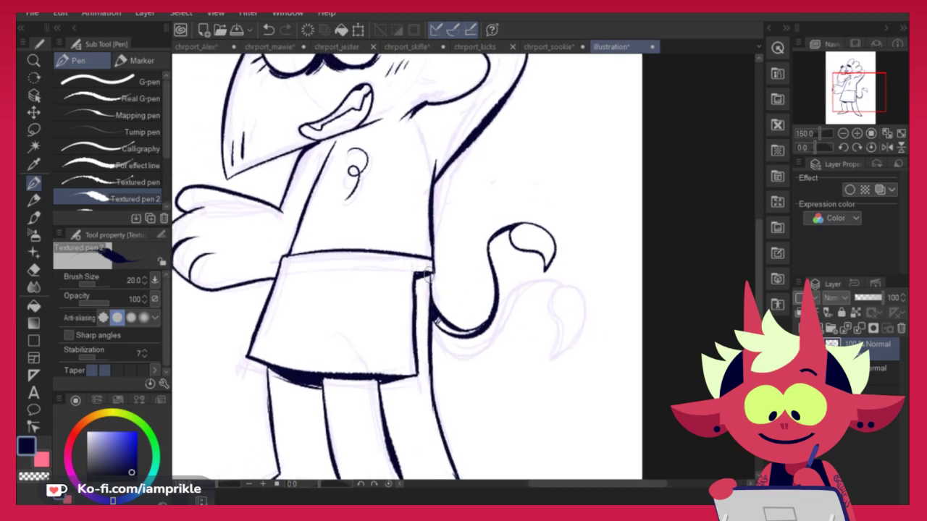
Add heavy shading where the lowest hair curl meets the neck and strengthen the neck line under the beak
drag(596, 271, 555, 399)
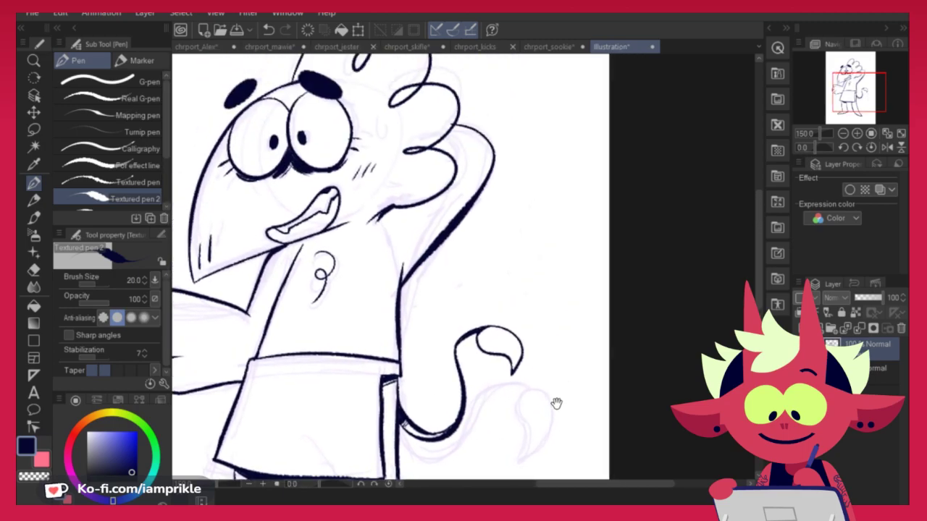
drag(386, 243, 379, 251)
mouse_move(562, 328)
mouse_down()
mouse_move(612, 327)
mouse_move(680, 345)
mouse_up()
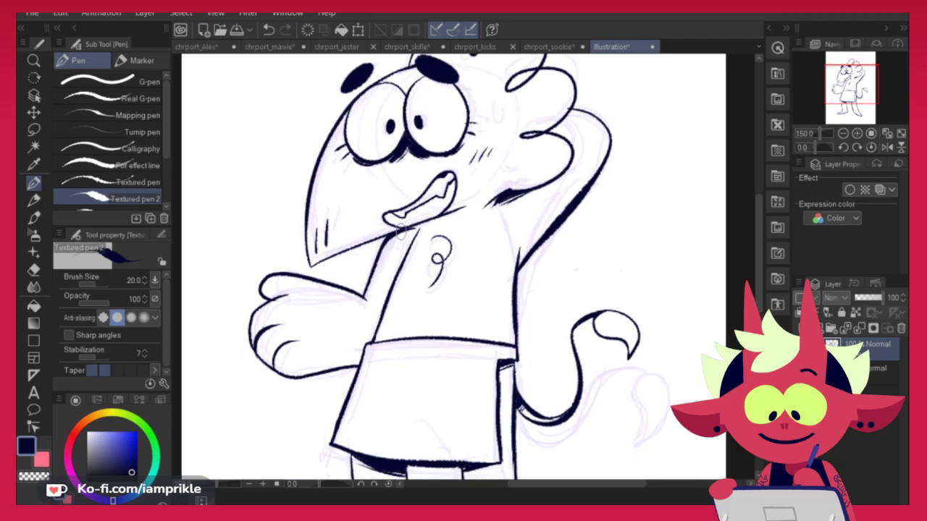
drag(511, 199, 527, 190)
Touch up the front hand's wrist and thumb lines and add a small crease inside the tail tuft
mouse_move(651, 324)
mouse_down()
mouse_move(672, 285)
mouse_move(693, 174)
mouse_up()
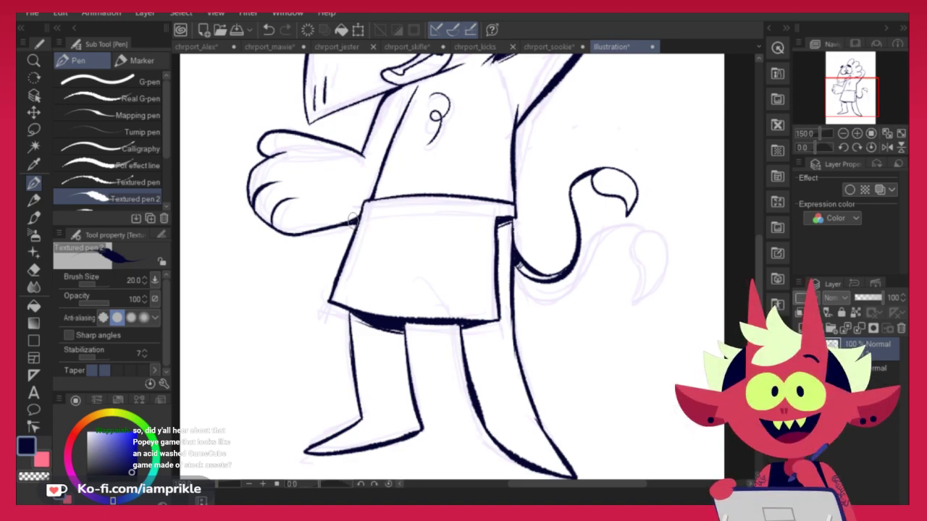
drag(598, 309, 579, 368)
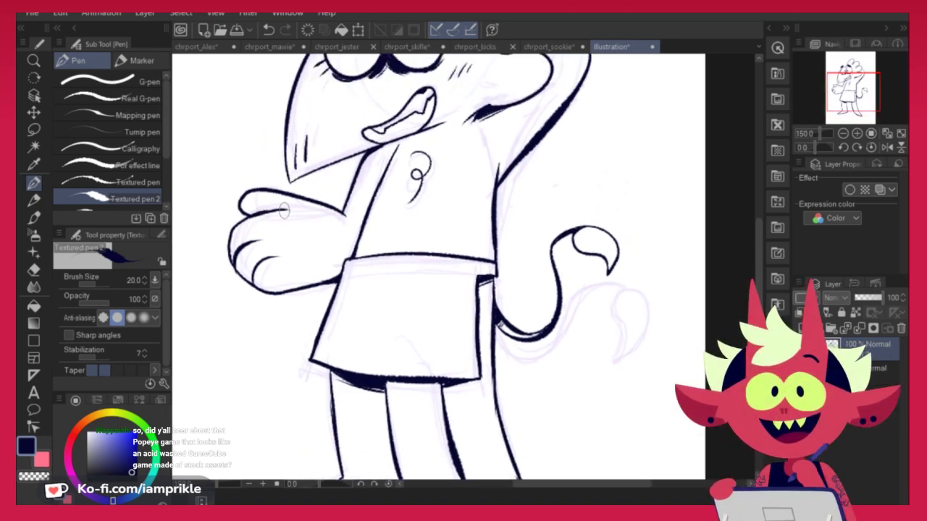
drag(635, 378, 662, 220)
drag(666, 352, 610, 510)
drag(555, 259, 567, 277)
key(ctrl+z)
key(ctrl+z)
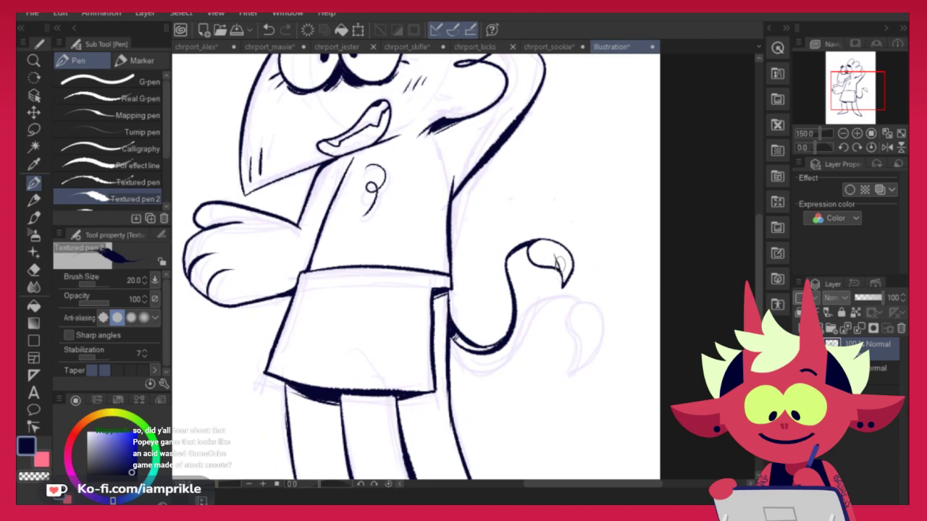
drag(630, 263, 633, 206)
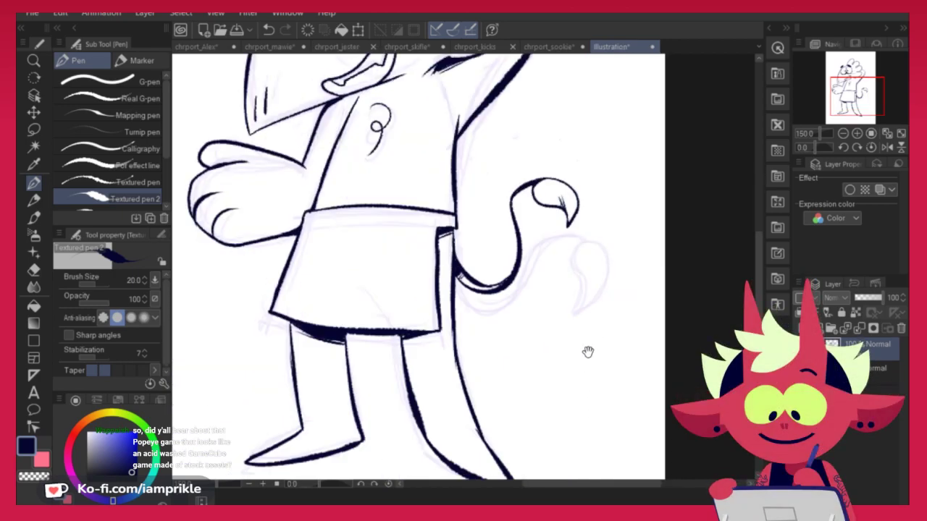
drag(586, 363, 614, 285)
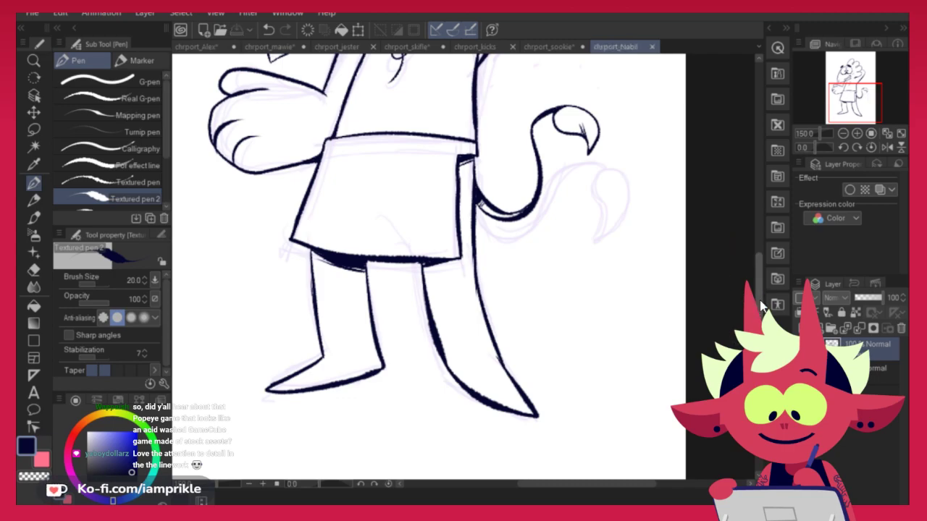
drag(758, 327, 758, 307)
scroll(758, 306, up, 5)
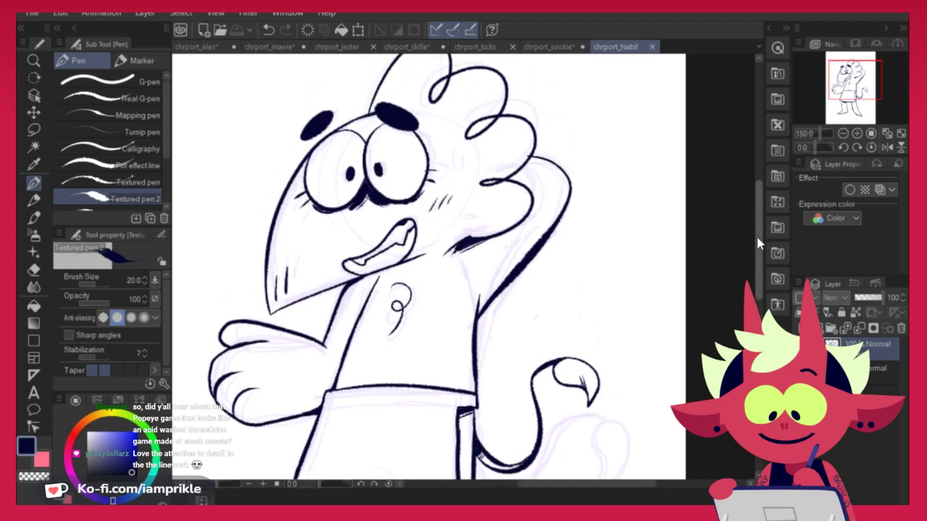
Switch to the chrport_sookie file, fade its sketch layer and add a new raster layer above it for inking
click(549, 47)
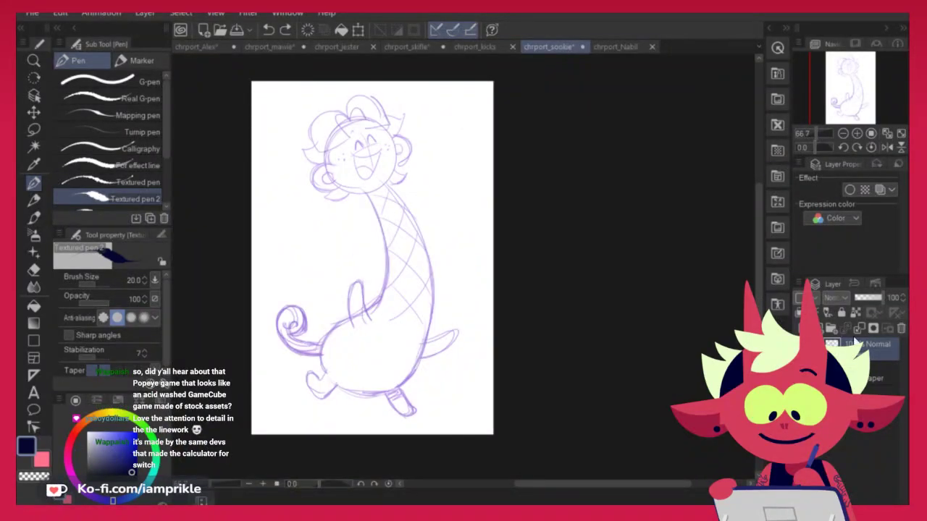
drag(869, 299, 860, 299)
key(ctrl+shift+n)
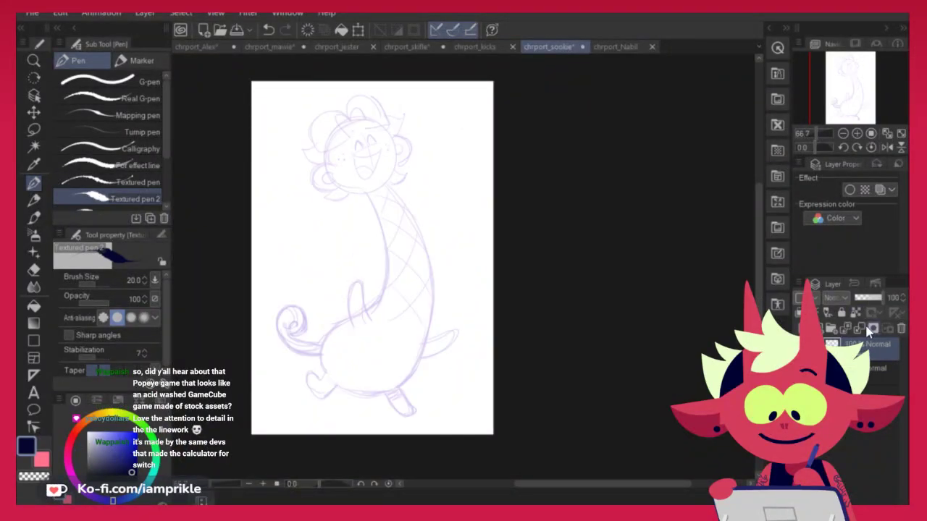
Ink the large rounded hair lobe on the left side of the character's forehead over the sketch
key(ctrl+plus)
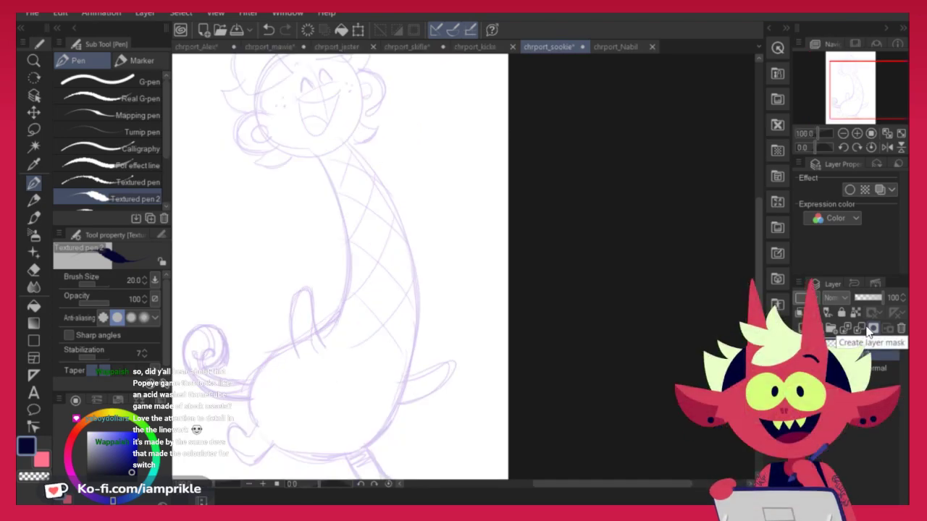
drag(586, 333, 649, 398)
drag(635, 332, 618, 368)
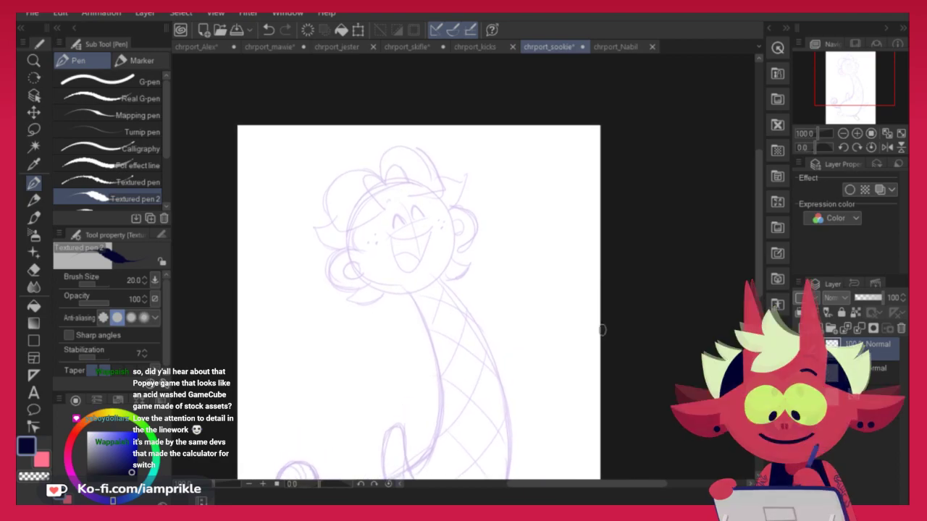
key(ctrl+plus)
drag(482, 300, 507, 331)
mouse_move(302, 150)
mouse_down()
mouse_move(303, 193)
mouse_move(230, 217)
mouse_move(284, 138)
mouse_up()
key(ctrl+z)
mouse_move(236, 217)
mouse_down()
mouse_move(217, 190)
mouse_move(232, 138)
mouse_move(294, 137)
mouse_up()
key(ctrl+z)
Ink the second rounded hair lobe, joined to the first above the forehead, with its small inner arch
mouse_move(223, 151)
mouse_down()
mouse_move(302, 147)
mouse_move(328, 121)
mouse_move(340, 151)
mouse_move(334, 158)
mouse_move(358, 115)
mouse_move(372, 136)
mouse_up()
key(ctrl+z)
key(ctrl+z)
key(ctrl+z)
mouse_move(297, 145)
mouse_down()
mouse_move(330, 92)
mouse_move(374, 150)
mouse_move(335, 162)
mouse_move(388, 149)
mouse_move(383, 161)
mouse_move(361, 103)
mouse_move(380, 153)
mouse_up()
key(ctrl+z)
key(ctrl+z)
key(ctrl+z)
drag(297, 144, 391, 145)
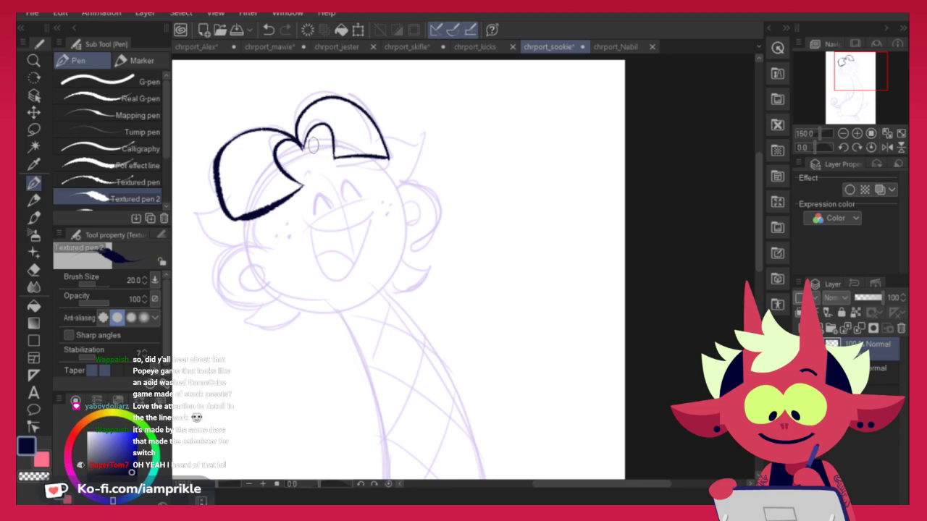
Ink the dark creases inside the small knot of hair between the two rounded forehead lobes
drag(283, 163, 334, 143)
key(ctrl+z)
mouse_move(285, 162)
mouse_down()
mouse_move(338, 142)
mouse_move(323, 131)
mouse_move(282, 158)
mouse_up()
Ink the left side of the face, the round left ear with its inner curve, and the start of the jaw
drag(343, 277, 347, 236)
drag(256, 180, 278, 257)
key(ctrl+z)
mouse_move(270, 211)
mouse_down()
mouse_move(273, 261)
mouse_move(285, 249)
mouse_move(273, 246)
mouse_move(350, 261)
mouse_up()
key(ctrl+z)
key(ctrl+z)
key(ctrl+z)
drag(283, 258, 355, 268)
key(ctrl+z)
drag(282, 257, 351, 267)
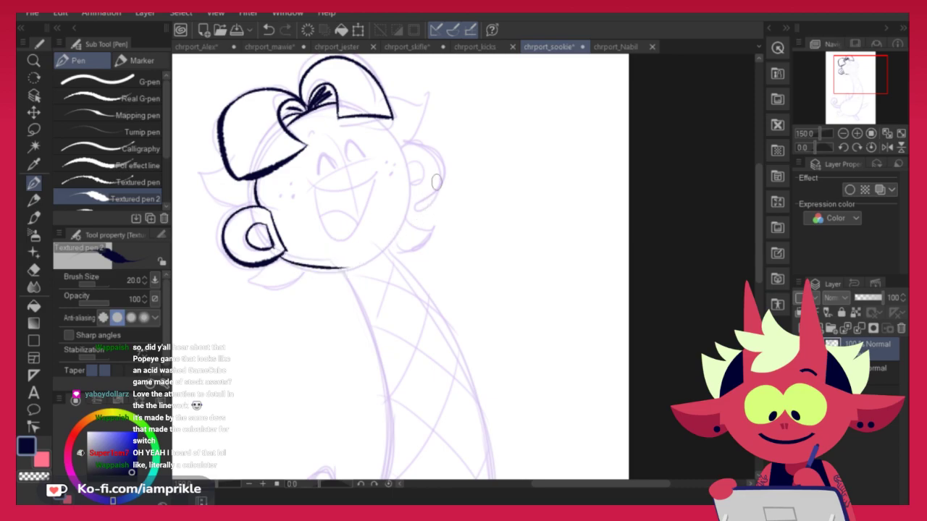
Ink the right side of the face in one curve from under the hair down to the chin
drag(369, 113, 349, 269)
key(ctrl+z)
drag(372, 110, 349, 269)
key(ctrl+z)
key(ctrl+z)
drag(375, 117, 347, 268)
drag(280, 259, 357, 264)
key(ctrl+z)
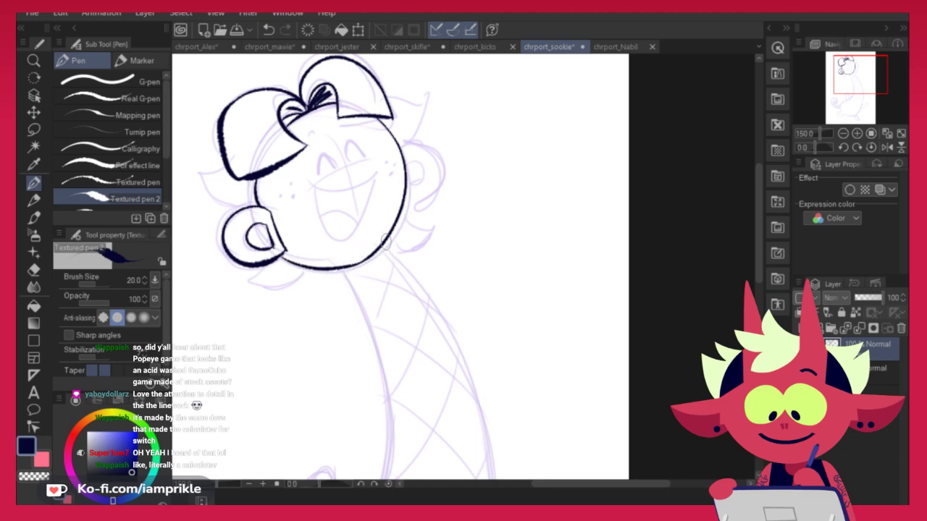
Ink the round right ear with its small inner curve
drag(402, 147, 405, 202)
key(ctrl+z)
mouse_move(401, 148)
mouse_down()
mouse_move(407, 199)
mouse_move(438, 169)
mouse_move(408, 200)
mouse_move(434, 152)
mouse_move(407, 201)
mouse_up()
key(ctrl+z)
key(ctrl+z)
drag(410, 165, 405, 186)
Ink the pointed hair tuft above the right ear and darken the wedge where the hair meets the face
mouse_move(388, 100)
mouse_down()
mouse_move(437, 110)
mouse_move(412, 142)
mouse_up()
key(ctrl+z)
key(ctrl+z)
key(ctrl+z)
mouse_move(389, 100)
mouse_down()
mouse_move(438, 114)
mouse_move(418, 142)
mouse_up()
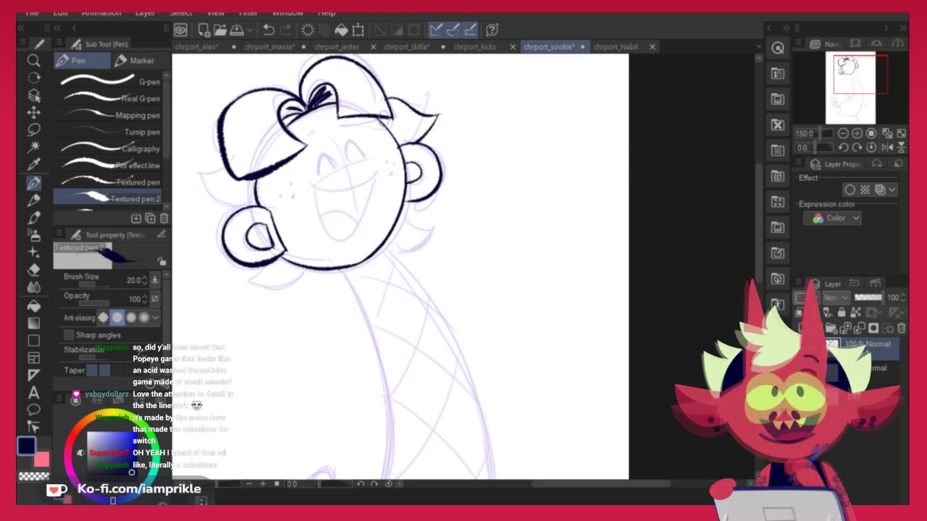
drag(379, 117, 391, 132)
key(ctrl+z)
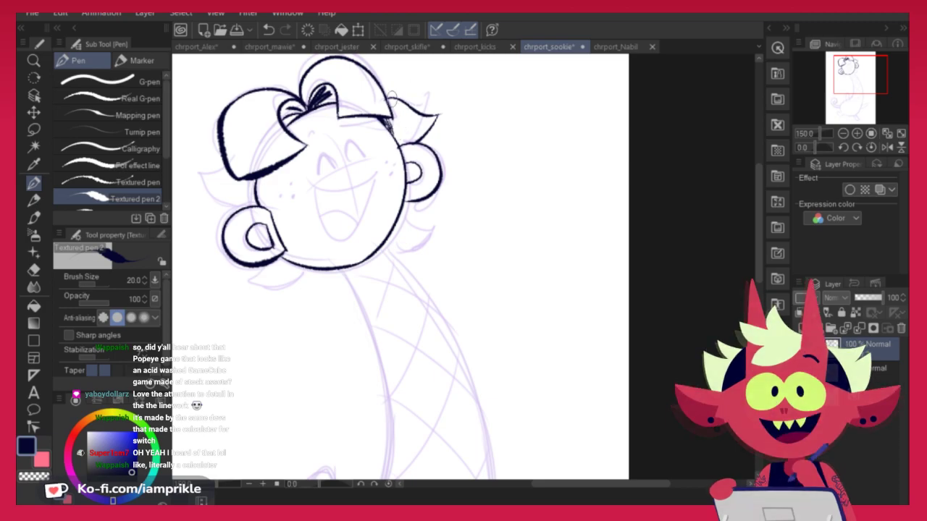
drag(384, 118, 392, 136)
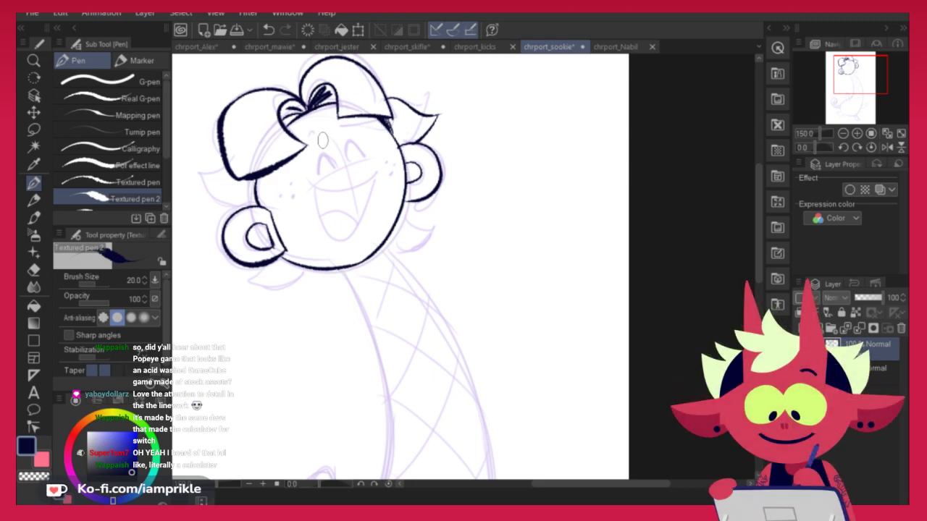
Ink the remaining pointed hair tufts above and below the left ear and beside the lower right jaw
mouse_move(226, 164)
mouse_down()
mouse_move(215, 203)
mouse_move(253, 207)
mouse_up()
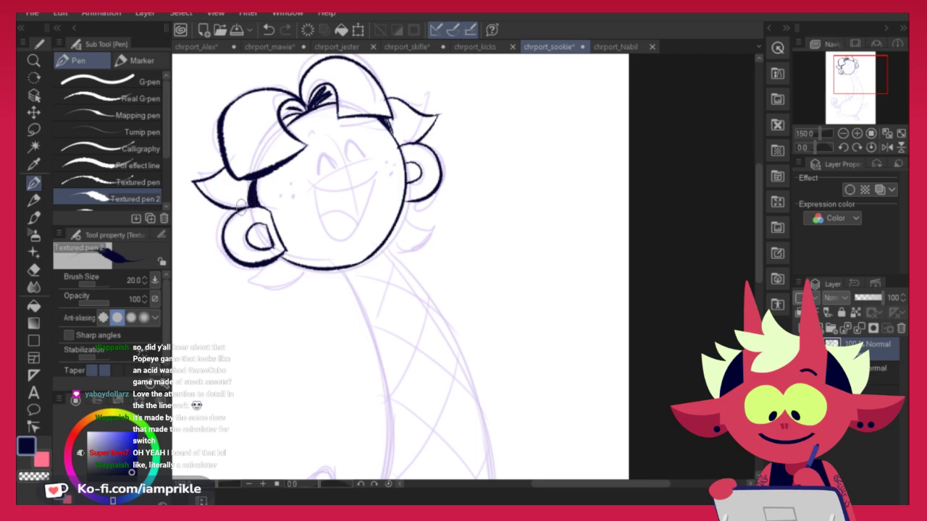
drag(250, 281, 299, 265)
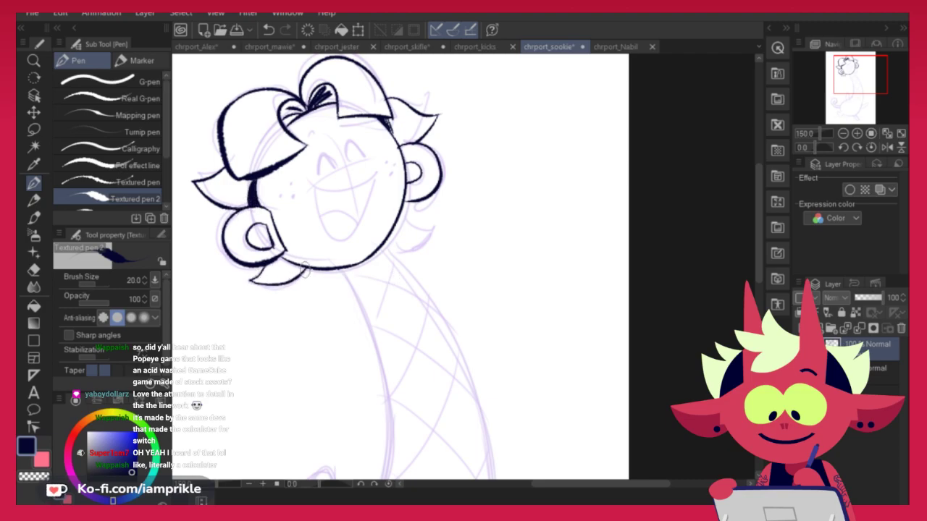
mouse_move(403, 210)
mouse_down()
mouse_move(430, 226)
mouse_move(388, 239)
mouse_move(429, 225)
mouse_move(399, 211)
mouse_move(387, 244)
mouse_up()
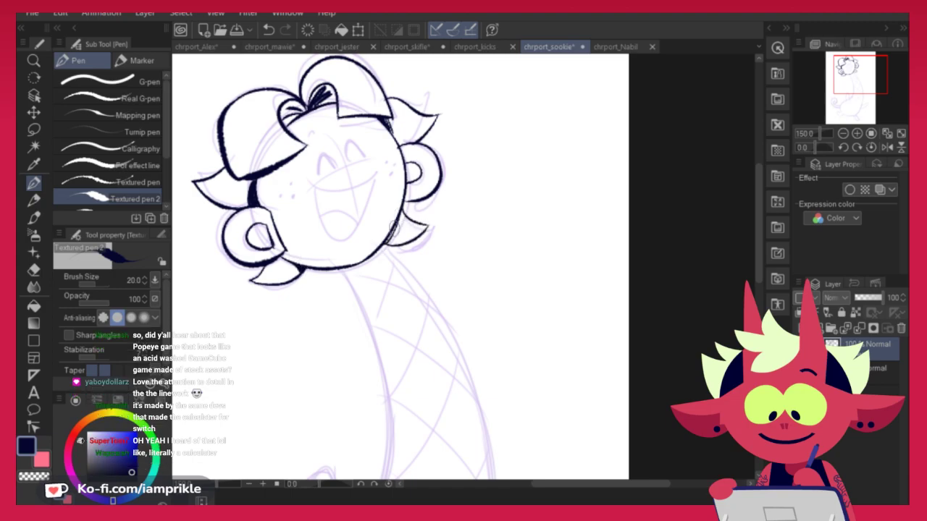
Ink the closed smiling eyes and the wide open mouth with its tongue, adding fine strand lines to the hair
drag(321, 167, 362, 152)
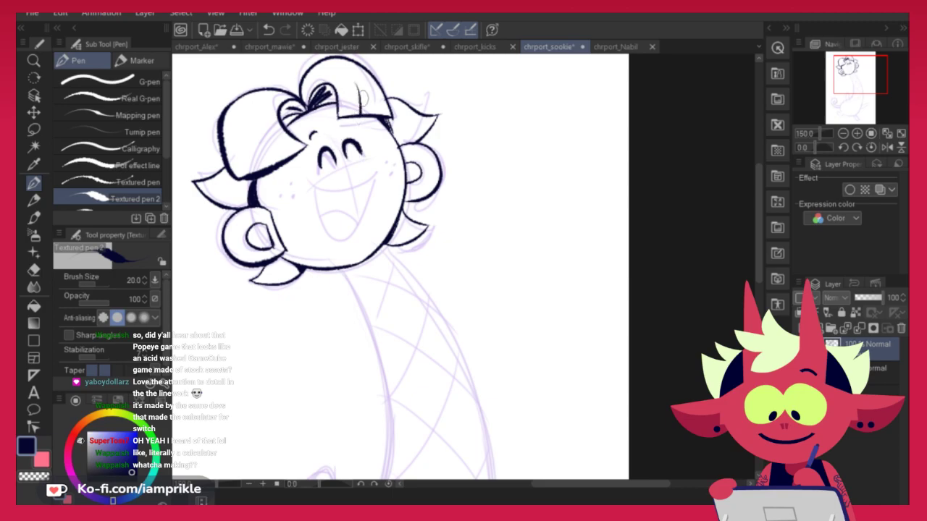
mouse_move(259, 133)
mouse_down()
mouse_move(284, 167)
mouse_move(300, 151)
mouse_move(381, 174)
mouse_up()
key(ctrl+z)
drag(305, 179, 378, 174)
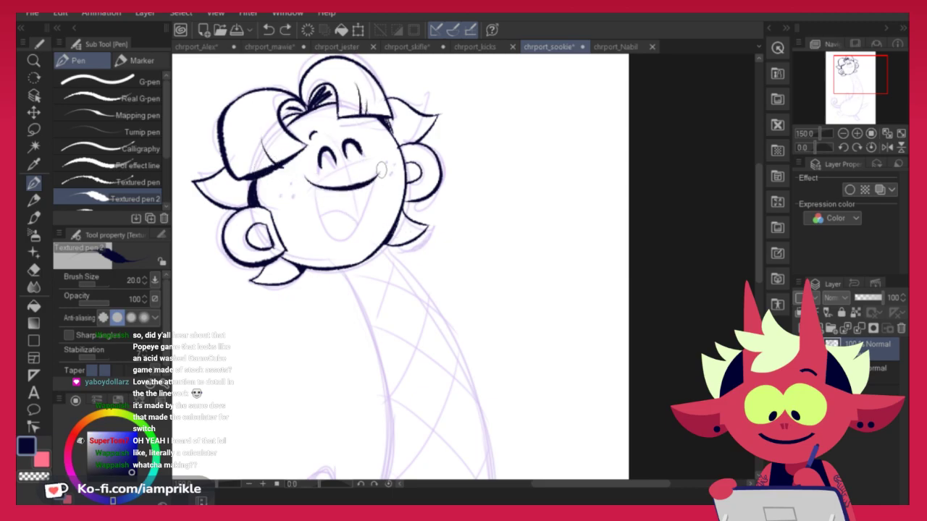
mouse_move(313, 181)
mouse_down()
mouse_move(359, 201)
mouse_move(347, 205)
mouse_move(376, 179)
mouse_up()
key(ctrl+z)
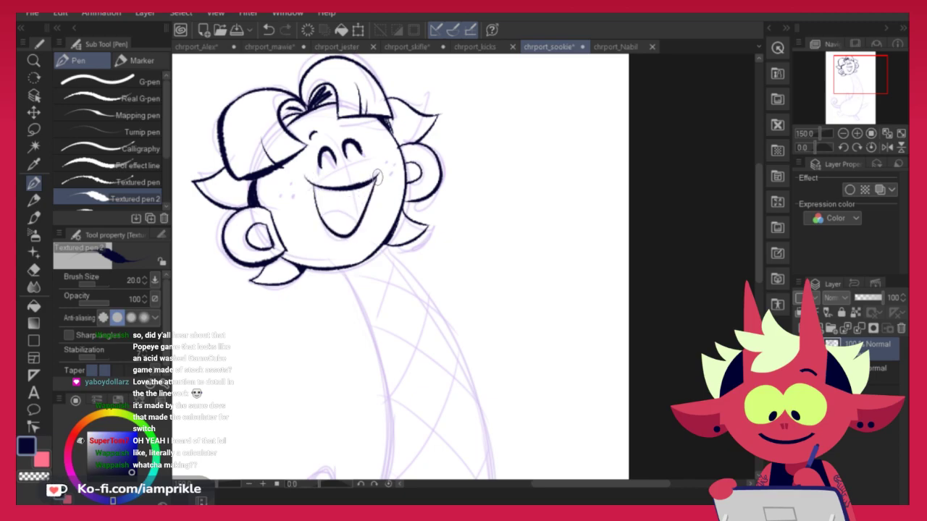
drag(318, 215, 362, 219)
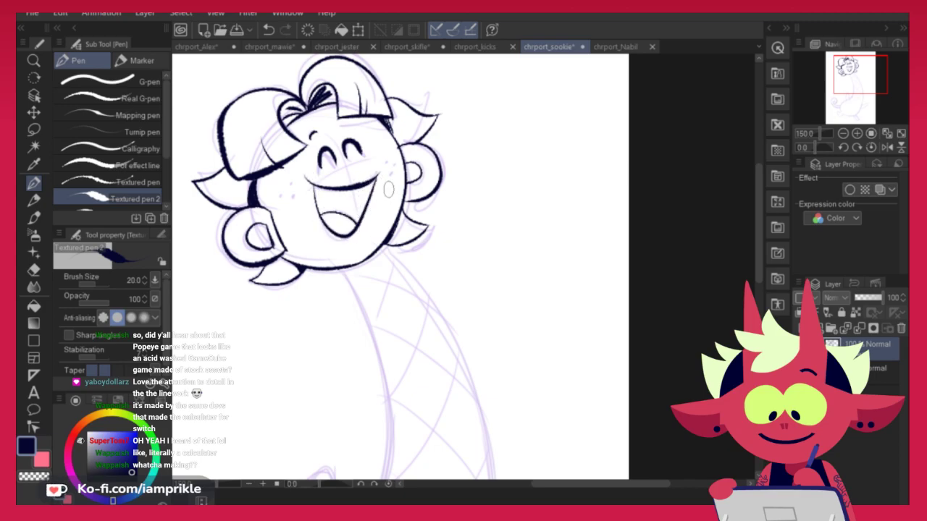
Dot small freckles on both cheeks
click(293, 196)
click(386, 165)
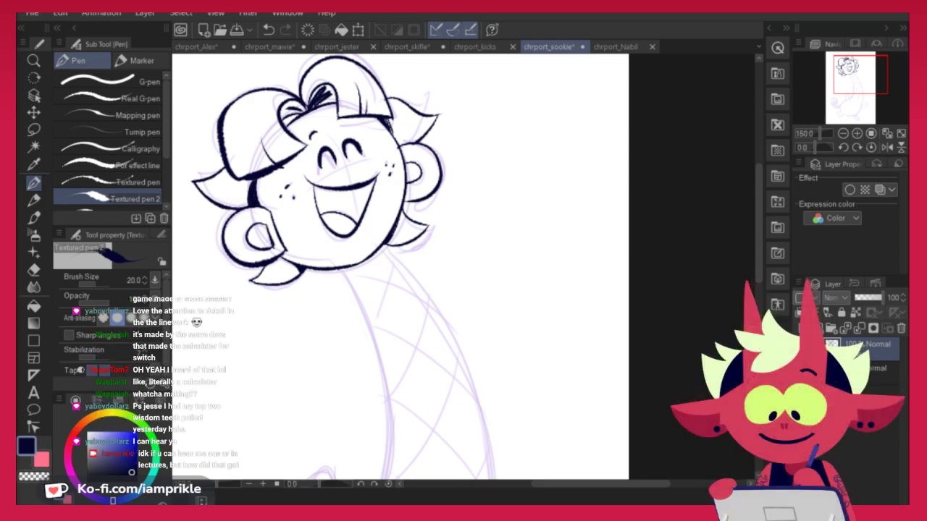
drag(759, 259, 759, 258)
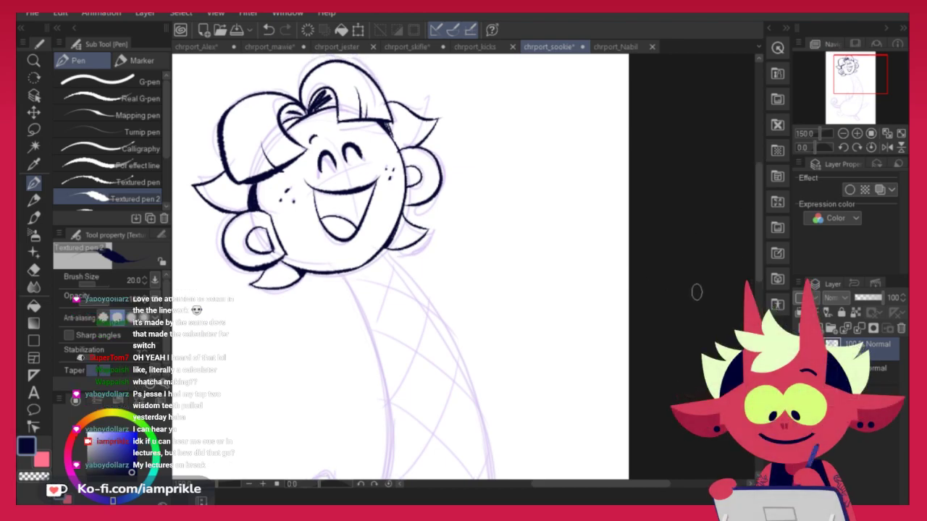
key(ctrl+z)
drag(259, 199, 259, 208)
key(ctrl+z)
Ink both long curved sides of the neck from the jaw down to the body
drag(534, 431, 537, 225)
drag(347, 69, 383, 326)
key(ctrl+z)
drag(346, 67, 382, 325)
mouse_move(514, 185)
mouse_down()
mouse_move(496, 222)
mouse_move(474, 232)
mouse_up()
drag(349, 92, 443, 430)
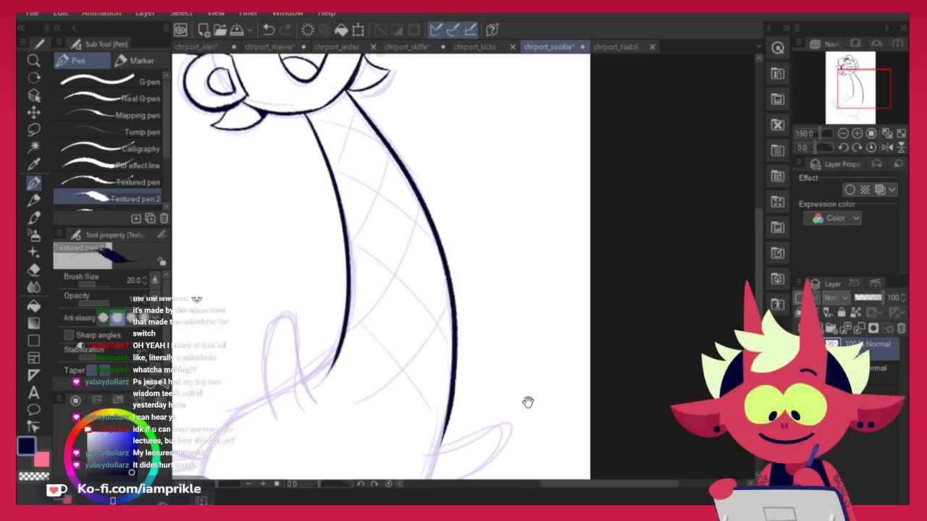
Ink the small raised arm on the left of the body, next to the base of the neck
drag(527, 404, 577, 200)
mouse_move(390, 148)
mouse_down()
mouse_move(361, 180)
mouse_move(345, 142)
mouse_move(307, 148)
mouse_up()
key(ctrl+z)
key(ctrl+z)
mouse_move(365, 190)
mouse_down()
mouse_move(344, 123)
mouse_move(320, 126)
mouse_move(327, 215)
mouse_up()
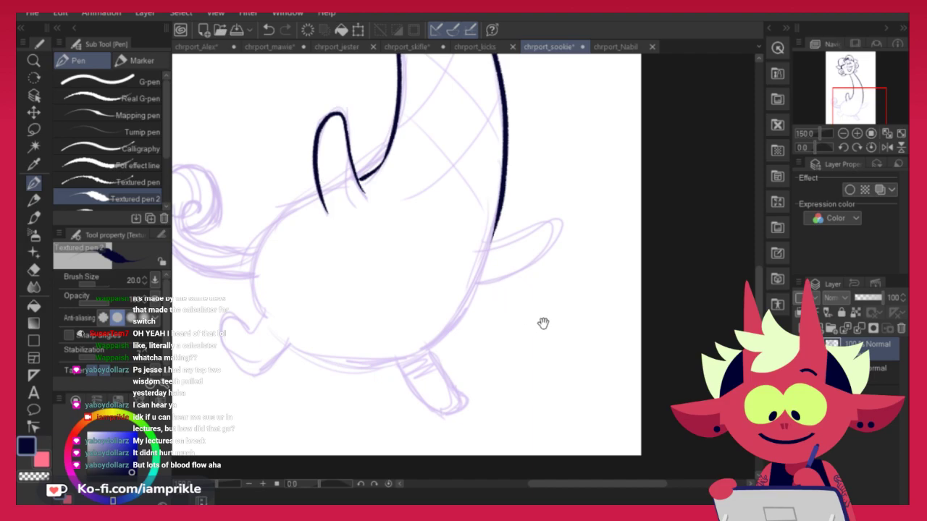
Ink the body's rounded left side, the curled left foot and the curved underside of the belly
drag(543, 323, 557, 310)
mouse_move(336, 180)
mouse_down()
mouse_move(287, 208)
mouse_move(281, 308)
mouse_up()
key(ctrl+z)
mouse_move(342, 192)
mouse_down()
mouse_move(268, 270)
mouse_move(278, 301)
mouse_move(267, 320)
mouse_move(276, 307)
mouse_move(264, 319)
mouse_move(237, 313)
mouse_move(268, 361)
mouse_move(303, 328)
mouse_move(297, 343)
mouse_move(305, 331)
mouse_move(417, 349)
mouse_up()
key(ctrl+z)
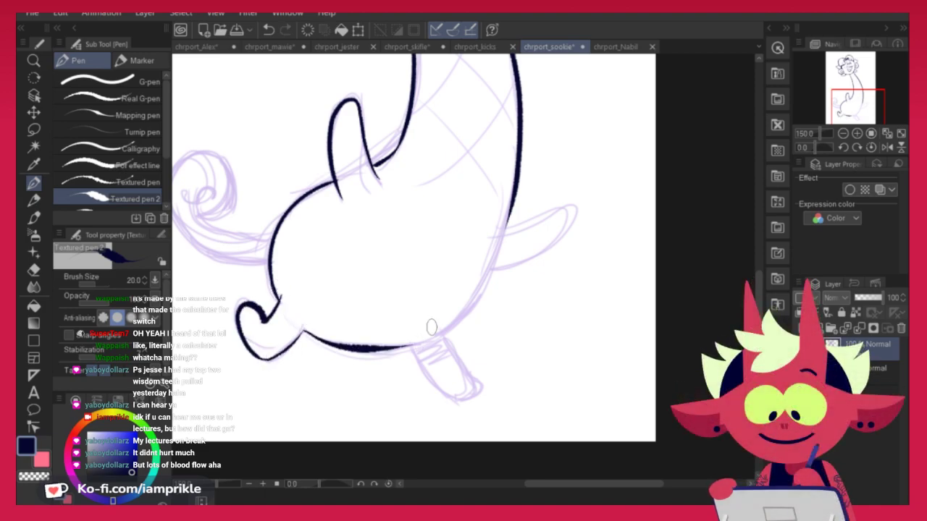
key(ctrl+z)
drag(300, 335, 435, 337)
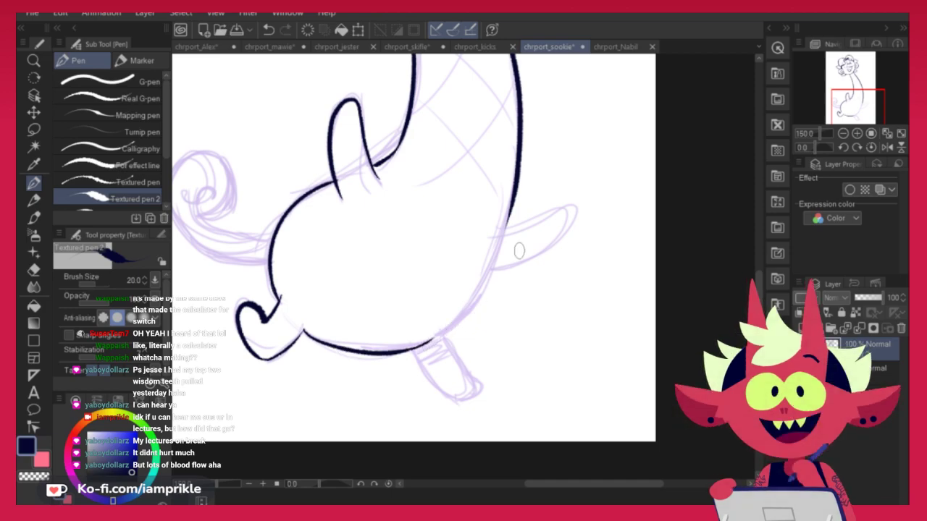
Ink the body's right side from the end of the neck line down to the belly
key(ctrl+z)
drag(504, 228, 441, 333)
drag(468, 296, 426, 341)
key(ctrl+z)
Ink the right leg below the belly and fill the shadow where it meets the body
drag(488, 354, 440, 303)
drag(366, 297, 419, 344)
key(ctrl+z)
mouse_move(391, 280)
mouse_down()
mouse_move(430, 324)
mouse_move(417, 344)
mouse_move(426, 340)
mouse_up()
key(ctrl+z)
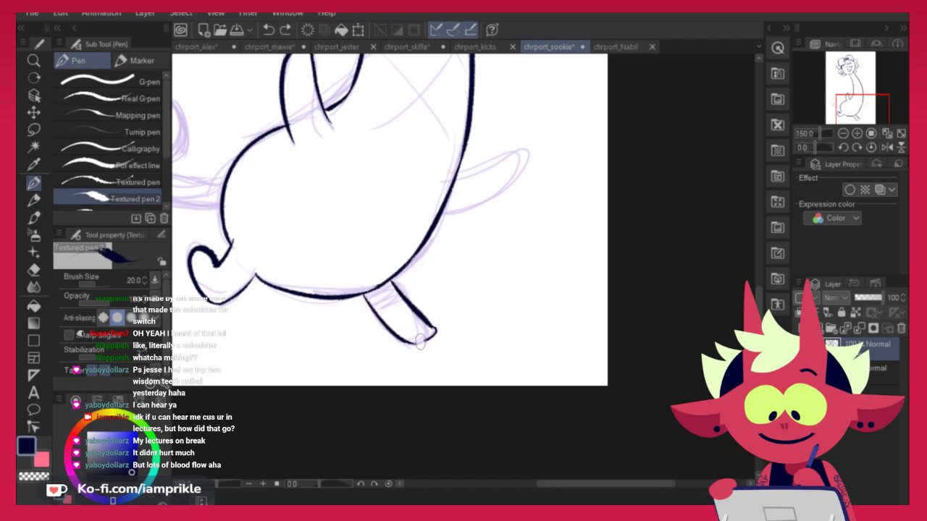
mouse_move(366, 294)
mouse_down()
mouse_move(391, 280)
mouse_move(396, 288)
mouse_up()
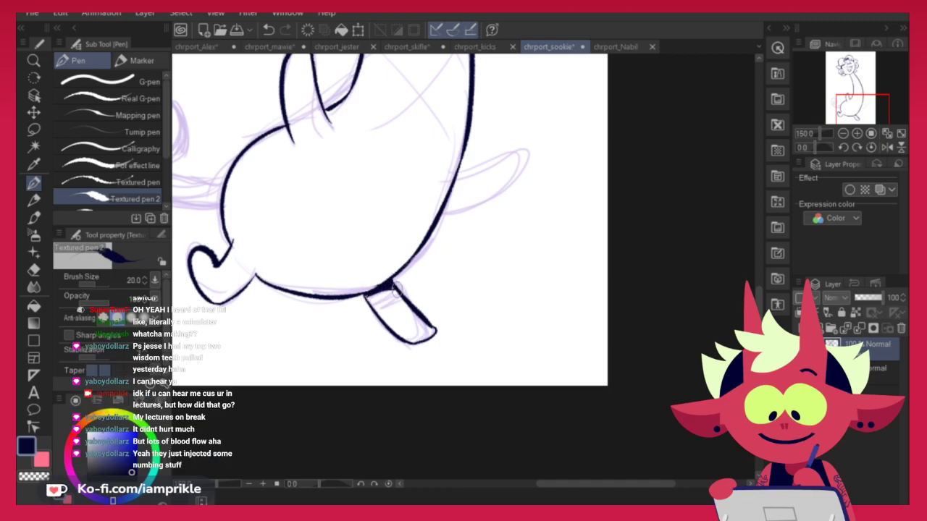
Ink the small outstretched arm on the right side of the body with a dark accent at its joint
drag(547, 237, 517, 300)
mouse_move(427, 241)
mouse_down()
mouse_move(447, 270)
mouse_move(413, 277)
mouse_up()
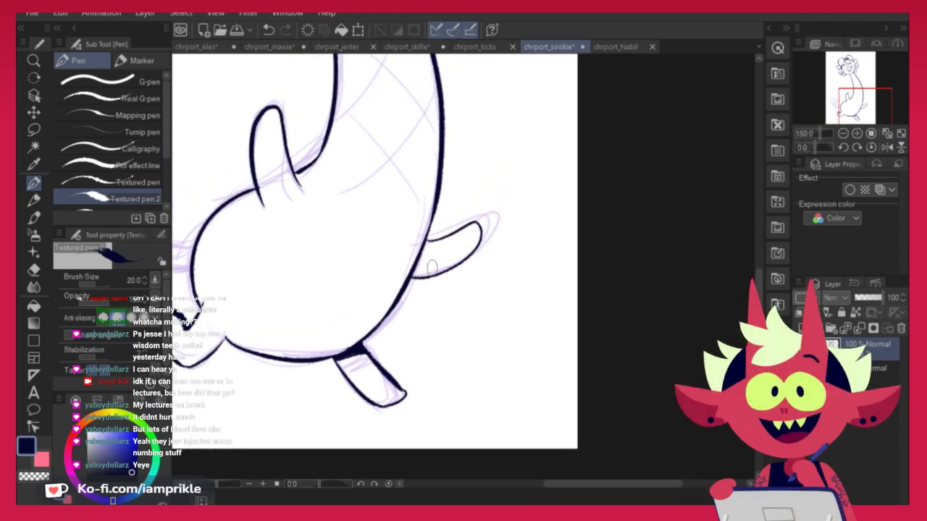
mouse_move(432, 241)
mouse_down()
mouse_move(425, 247)
mouse_move(580, 315)
mouse_up()
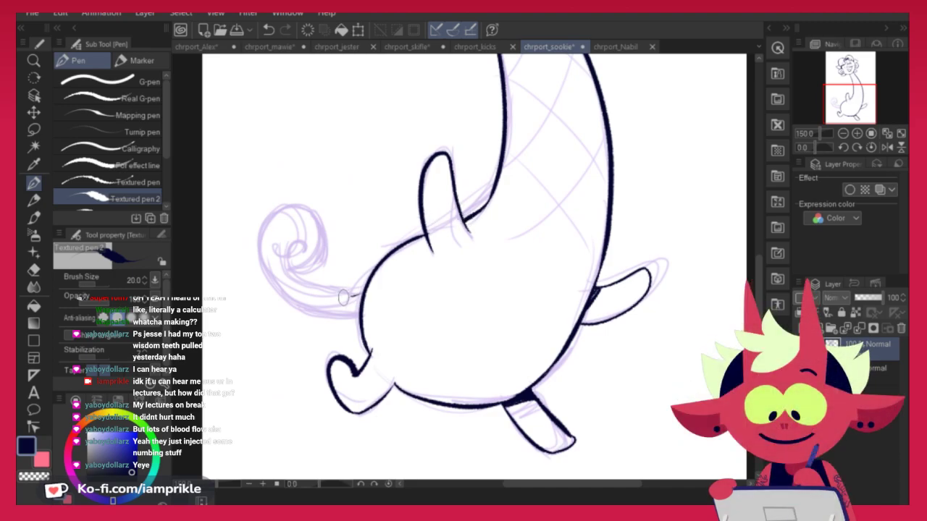
Ink the tail's spiral and its lower outer edge, joining it to the left side of the body
drag(348, 297, 291, 263)
mouse_move(359, 318)
mouse_down()
mouse_move(270, 291)
mouse_move(326, 257)
mouse_move(297, 280)
mouse_up()
key(ctrl+z)
key(ctrl+z)
mouse_move(359, 317)
mouse_down()
mouse_move(310, 214)
mouse_move(297, 272)
mouse_move(337, 246)
mouse_move(264, 217)
mouse_move(273, 297)
mouse_move(359, 319)
mouse_up()
key(ctrl+z)
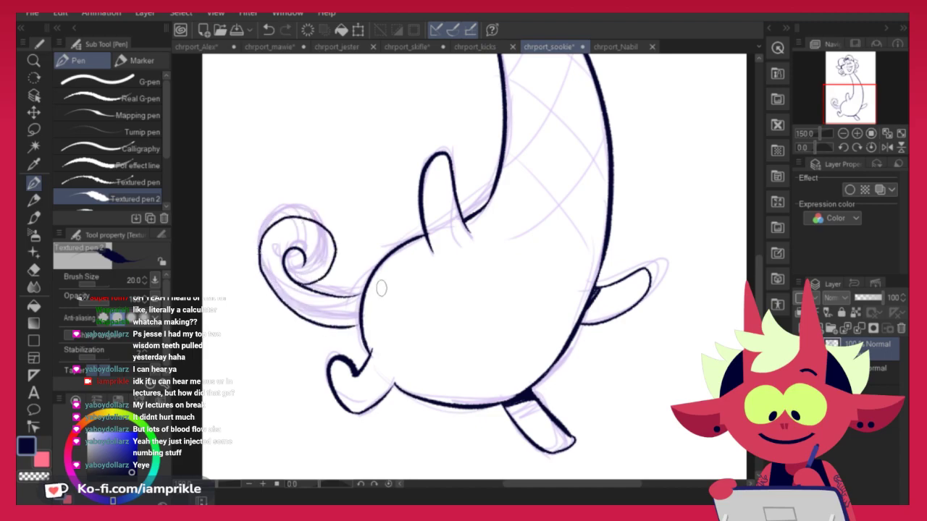
key(ctrl+z)
key(ctrl+z)
mouse_move(299, 247)
mouse_down()
mouse_move(307, 279)
mouse_move(330, 240)
mouse_move(296, 216)
mouse_move(268, 233)
mouse_move(264, 267)
mouse_move(277, 290)
mouse_move(323, 314)
mouse_move(344, 315)
mouse_move(363, 299)
mouse_up()
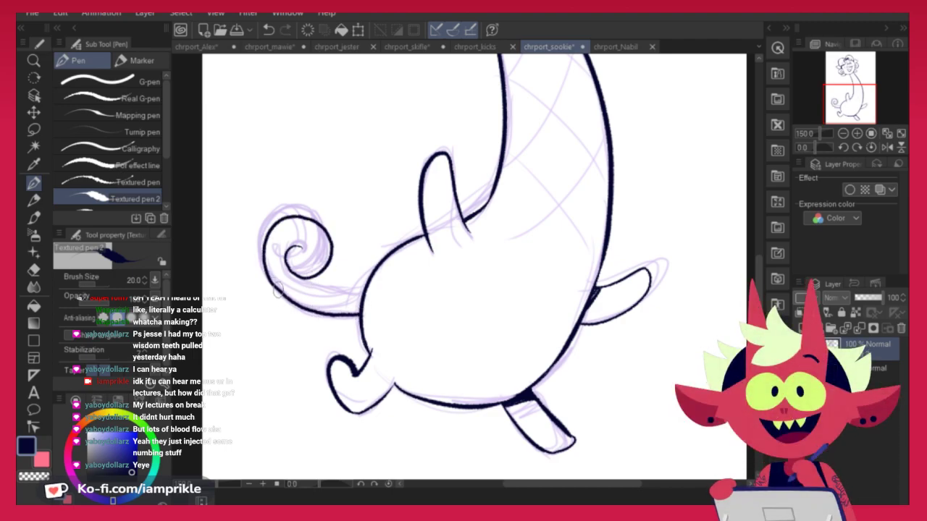
Ink the tail's upper edge from the spiral to the body and shade the tail's base
drag(320, 278, 354, 302)
key(ctrl+z)
key(ctrl+z)
drag(295, 275, 357, 297)
key(ctrl+z)
mouse_move(293, 270)
mouse_down()
mouse_move(360, 294)
mouse_move(359, 310)
mouse_move(358, 293)
mouse_up()
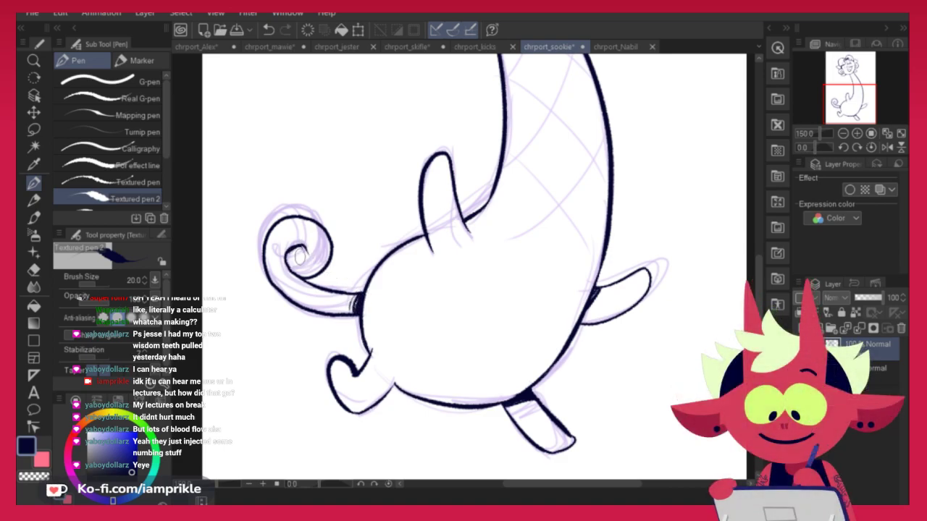
Refine the lines of the tail's spiral, cleaning up with the transparent colour and returning to the dark ink
key(ctrl+z)
mouse_move(291, 256)
mouse_down()
mouse_move(308, 253)
mouse_move(299, 274)
mouse_move(310, 277)
mouse_up()
key(ctrl+z)
key(ctrl+z)
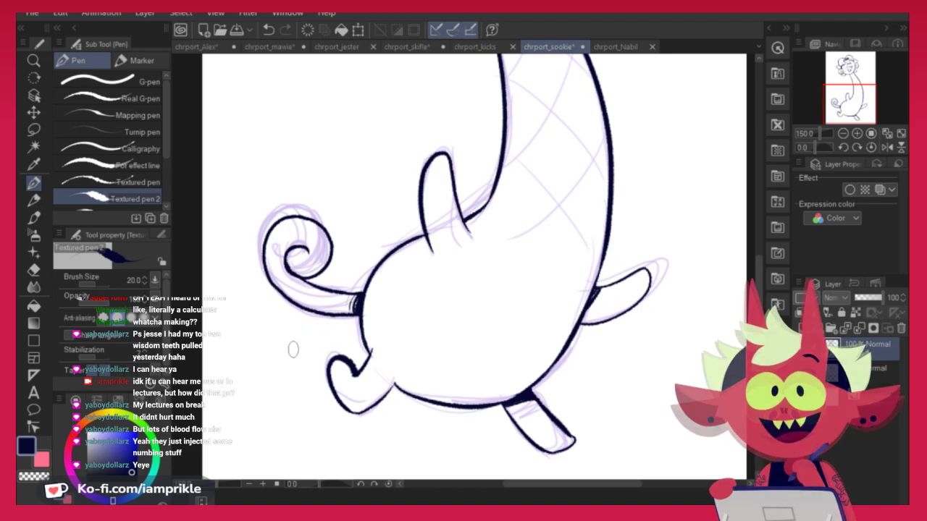
drag(650, 328, 628, 370)
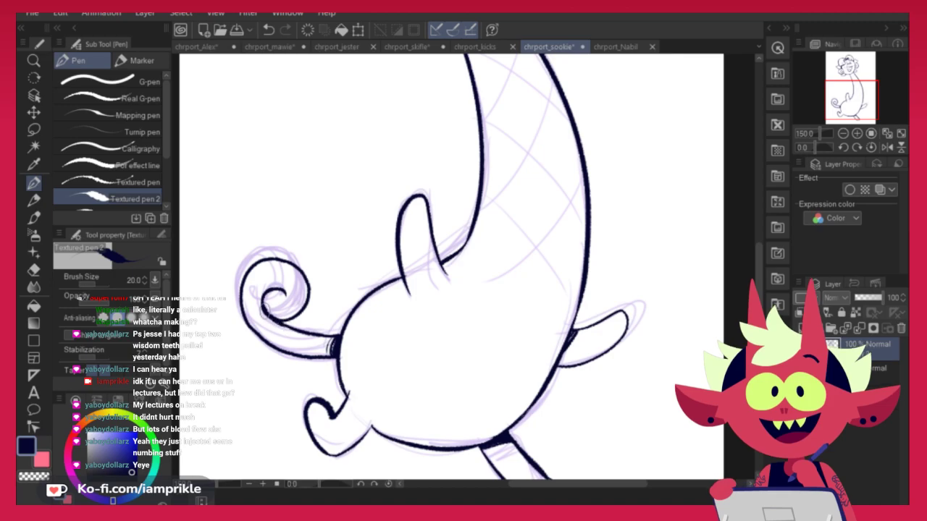
click(34, 476)
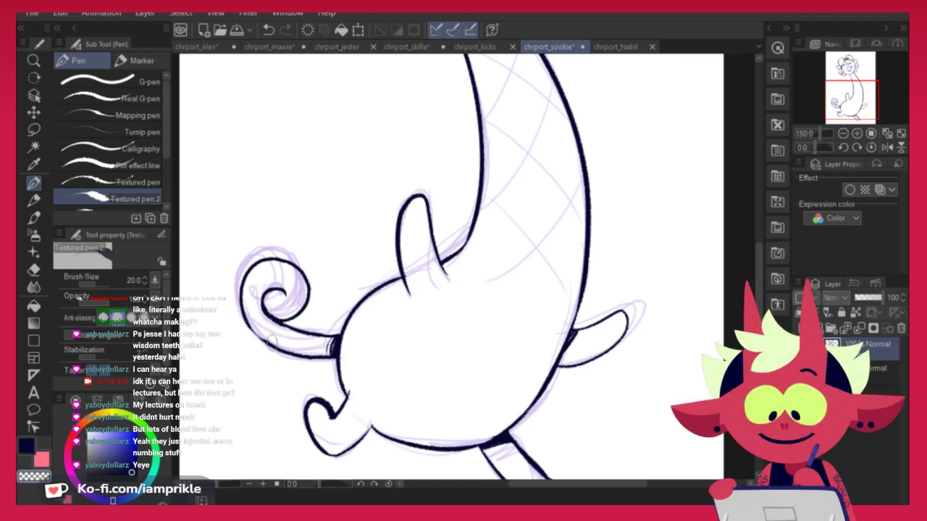
click(33, 439)
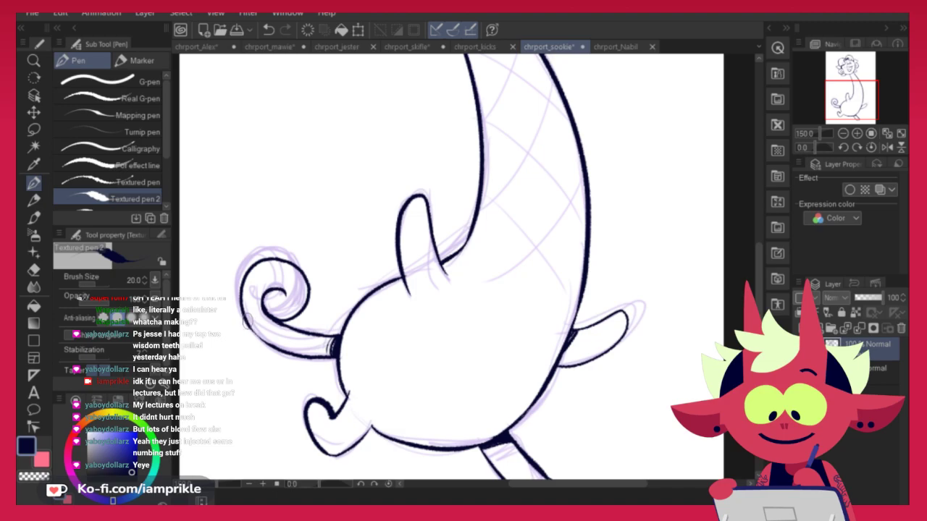
Ink the neck pattern's first set of curved diagonal lines, sloping down to the left
drag(695, 308, 608, 519)
drag(397, 192, 378, 258)
drag(432, 239, 395, 331)
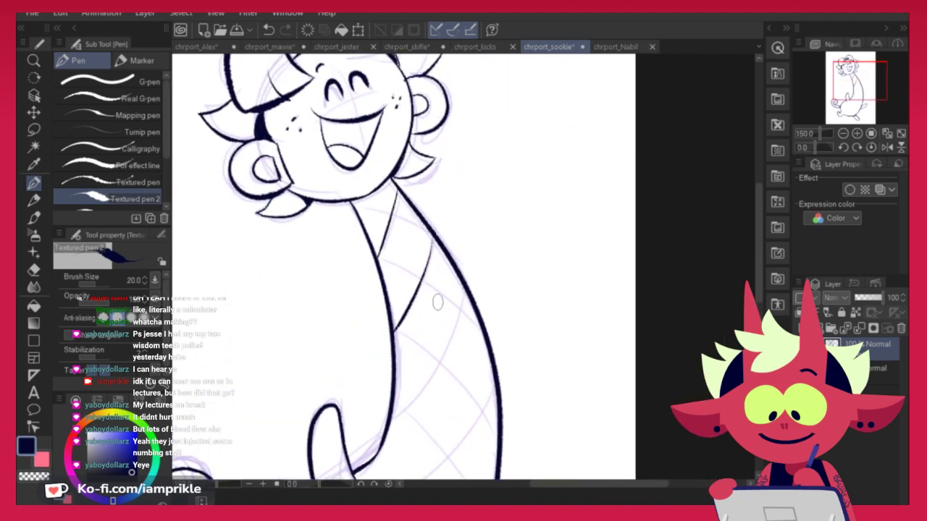
drag(466, 300, 393, 404)
drag(495, 390, 406, 468)
Ink the opposing diagonals sloping down to the right to complete the neck's diamond pattern
drag(579, 383, 523, 345)
drag(302, 163, 372, 196)
key(ctrl+z)
drag(293, 160, 376, 195)
key(ctrl+z)
drag(293, 162, 384, 190)
drag(325, 225, 443, 303)
mouse_move(337, 294)
mouse_down()
mouse_move(442, 413)
mouse_move(374, 314)
mouse_move(452, 411)
mouse_up()
key(ctrl+z)
drag(507, 399, 486, 340)
drag(315, 304, 397, 403)
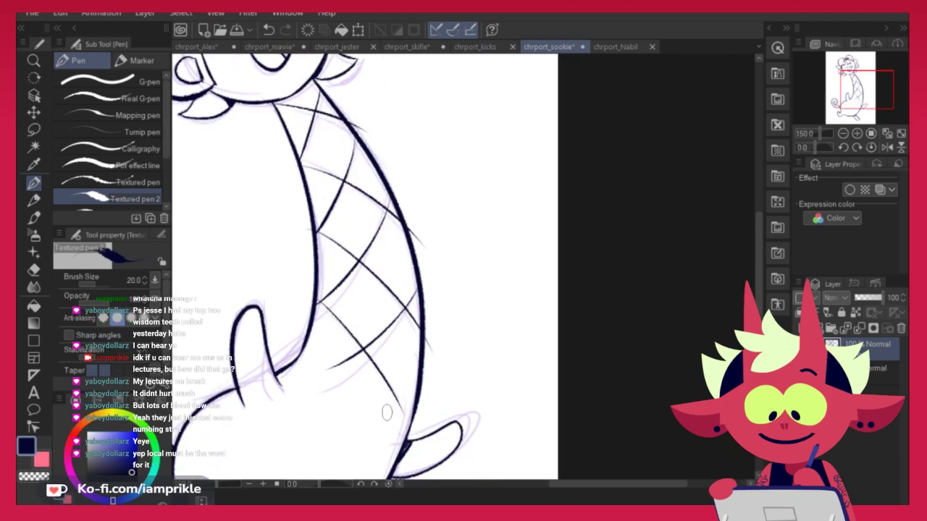
Erase the pattern line ends overshooting the neck outline with the transparent colour and hide the sketch layer
key(c)
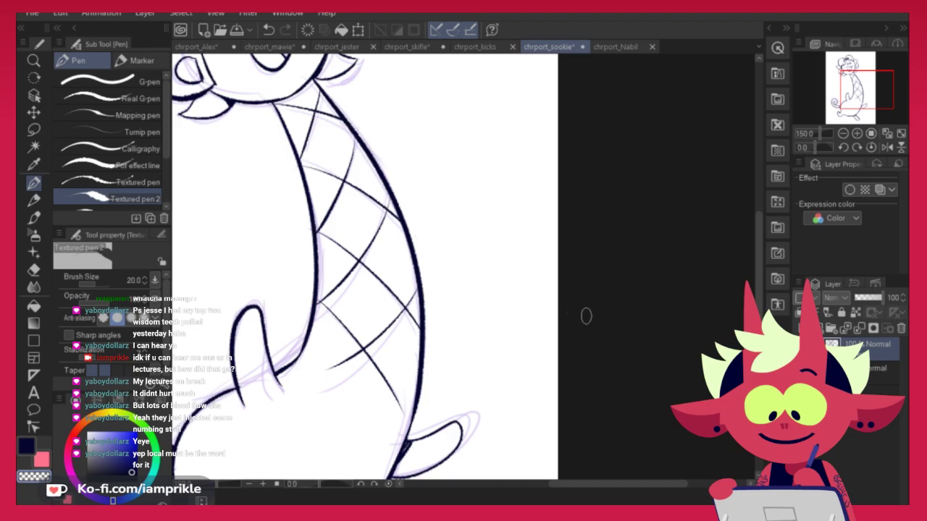
click(800, 368)
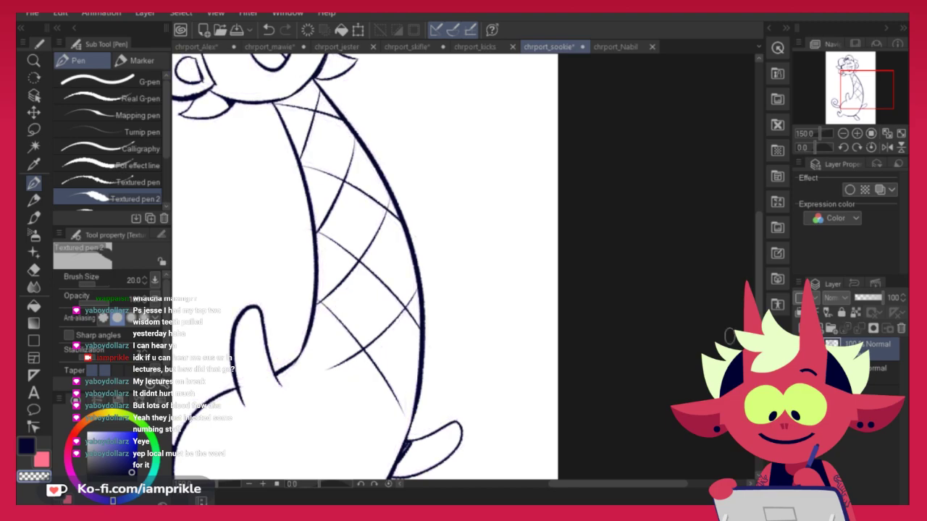
Look over the whole inked character at 100% zoom and switch to the chrport_Nabil file
scroll(563, 378, down, 1)
drag(605, 361, 599, 390)
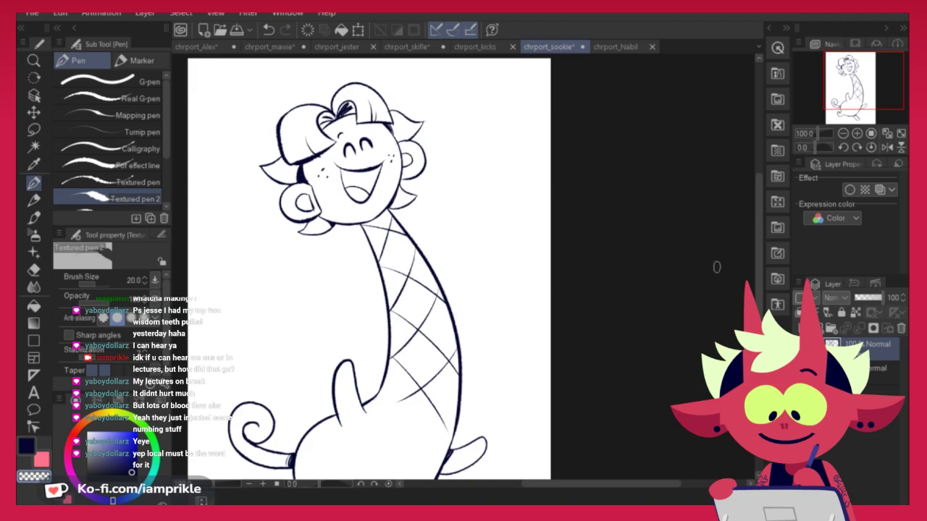
drag(684, 410, 695, 304)
click(616, 47)
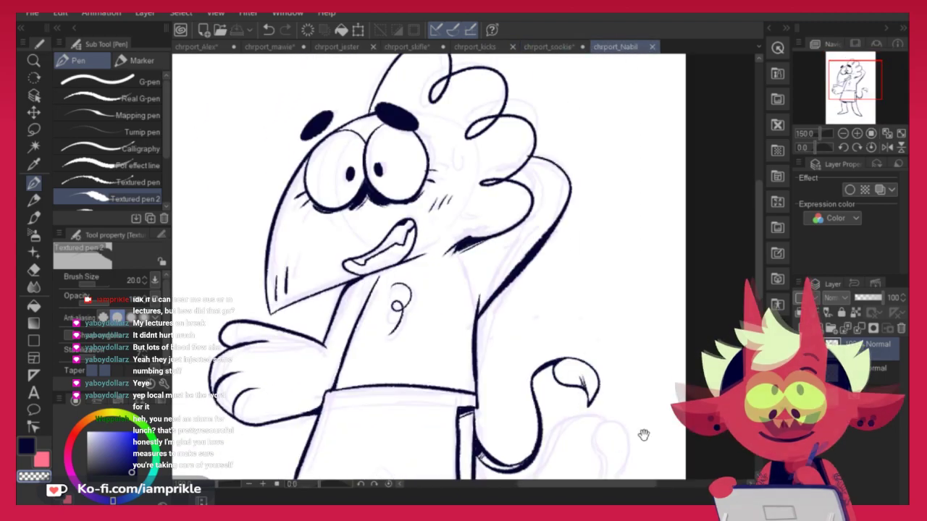
Hide the rough sketch layer and make the layer beneath the line art active for colouring
click(801, 372)
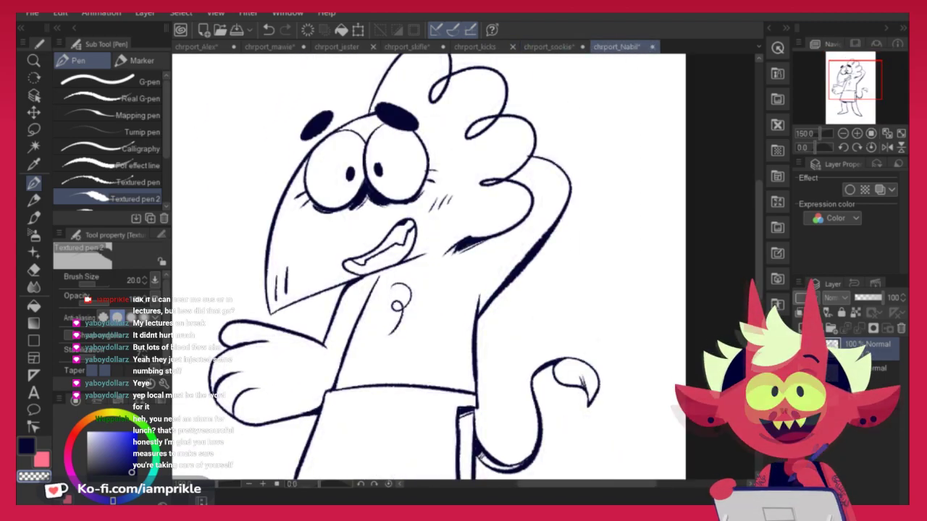
key(ctrl+minus)
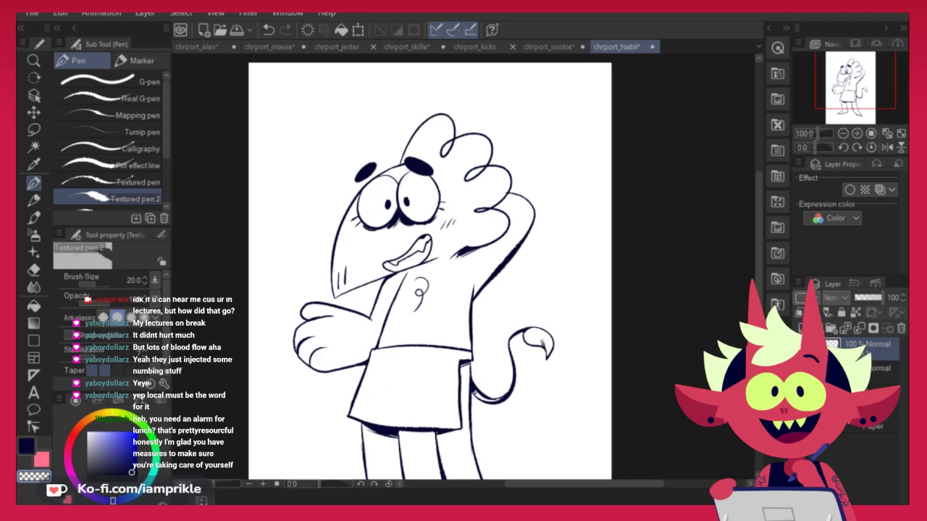
click(875, 369)
drag(666, 397, 695, 325)
Fill the whole outlined bird character with flat yellow-orange using the Close and fill sub tool
click(32, 307)
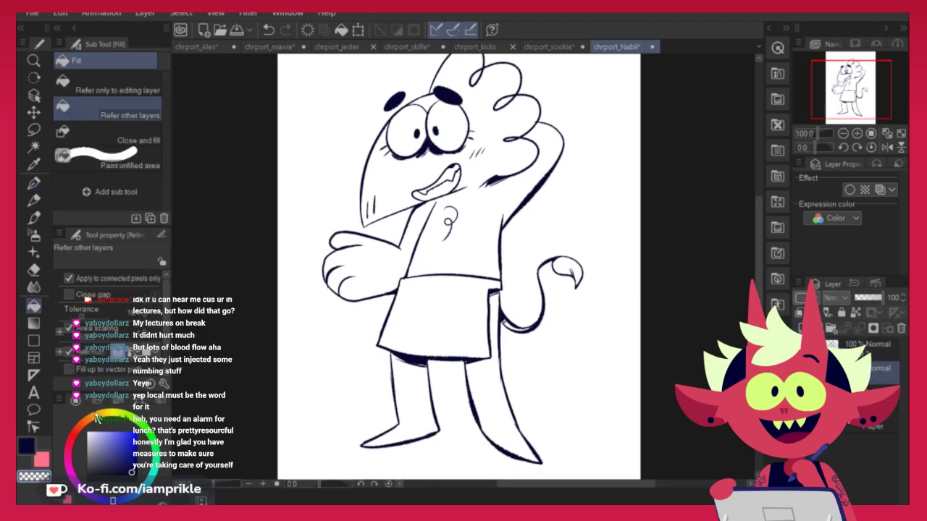
click(97, 414)
click(113, 432)
click(96, 418)
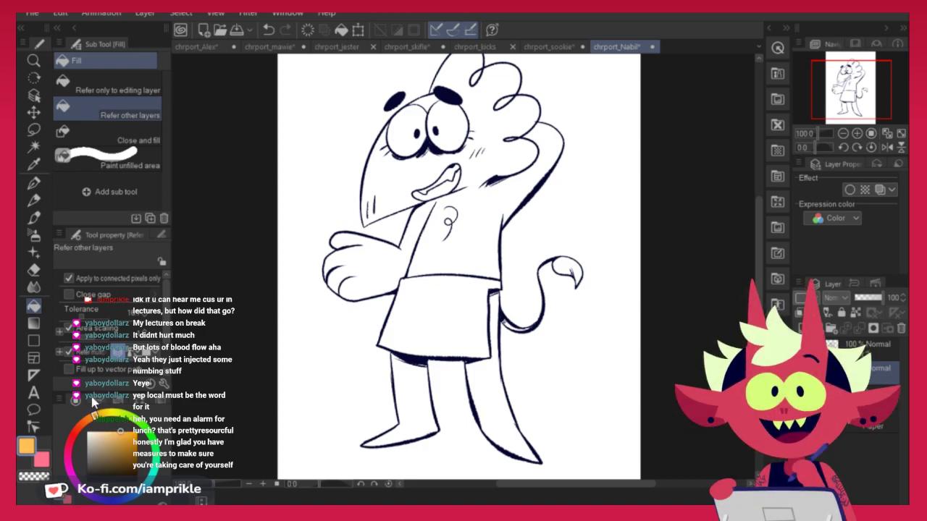
scroll(640, 357, down, 1)
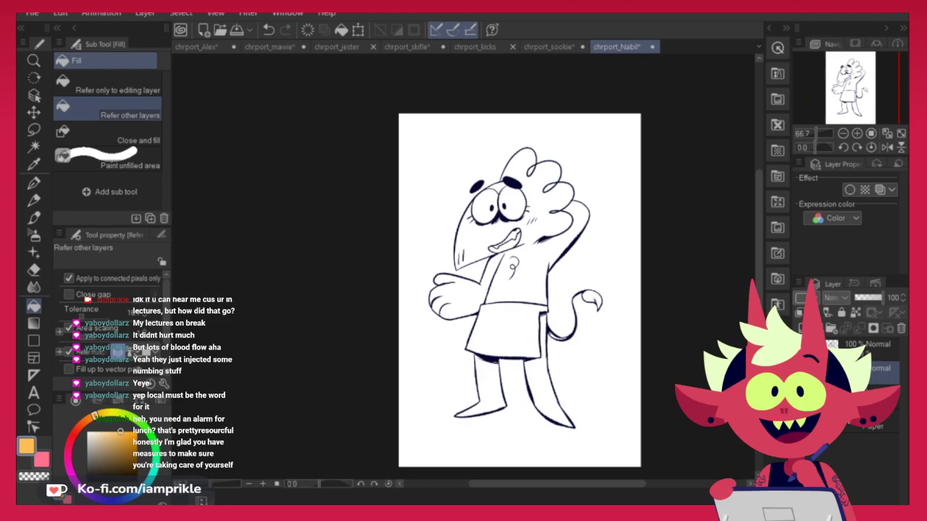
click(109, 134)
mouse_move(458, 136)
mouse_down()
mouse_move(396, 227)
mouse_move(434, 208)
mouse_up()
drag(708, 385, 646, 370)
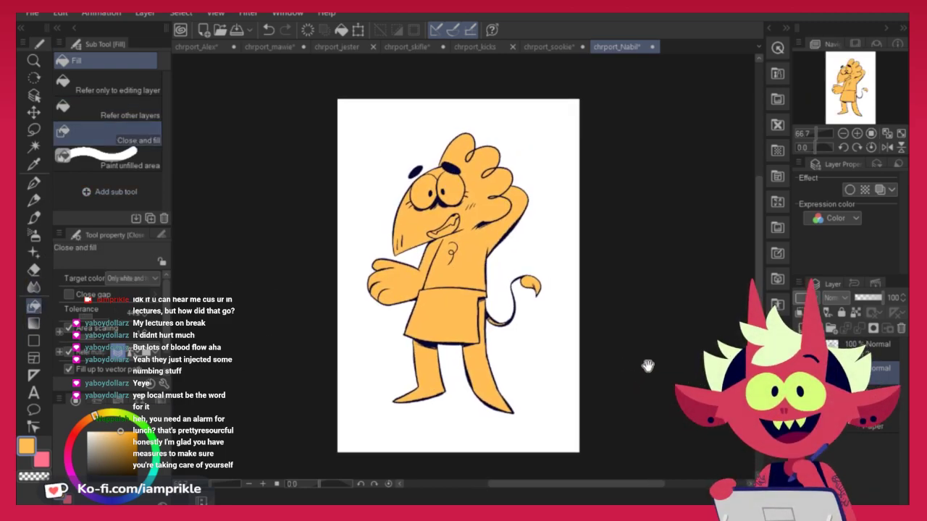
Fill the dark lower part of the open mouth with the outline's navy on the line art layer
click(81, 428)
click(121, 438)
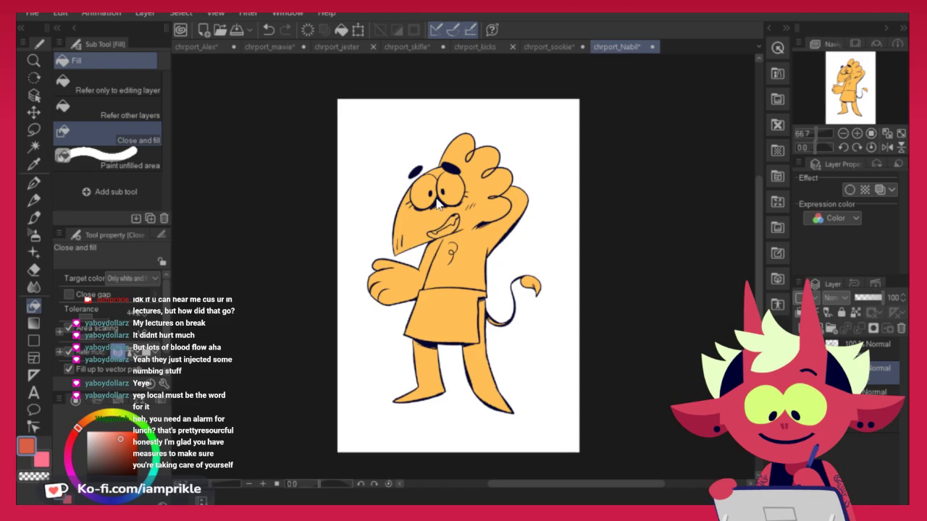
scroll(437, 203, up, 4)
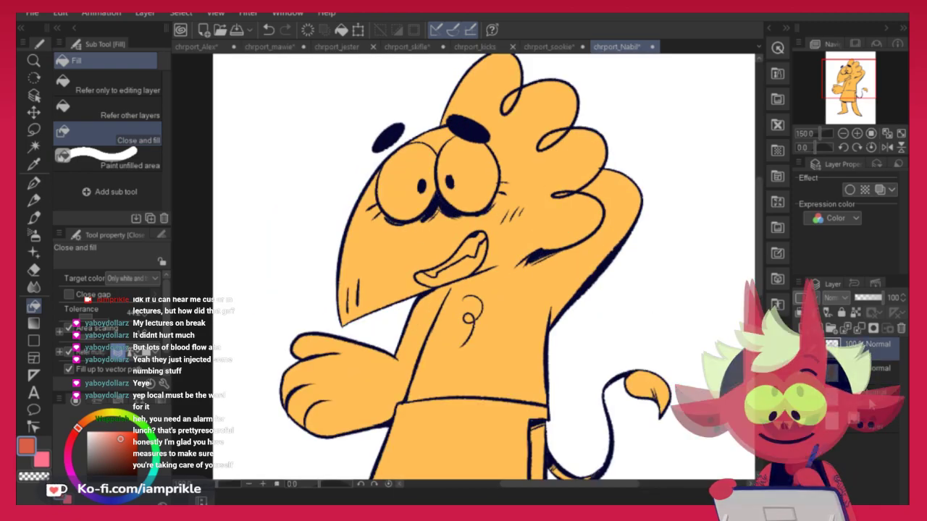
key(p)
alt+click(454, 209)
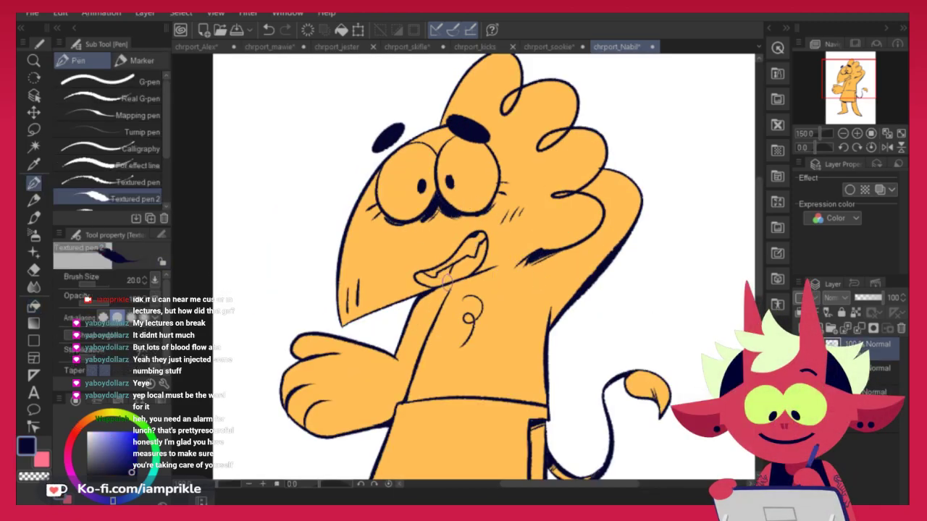
click(33, 305)
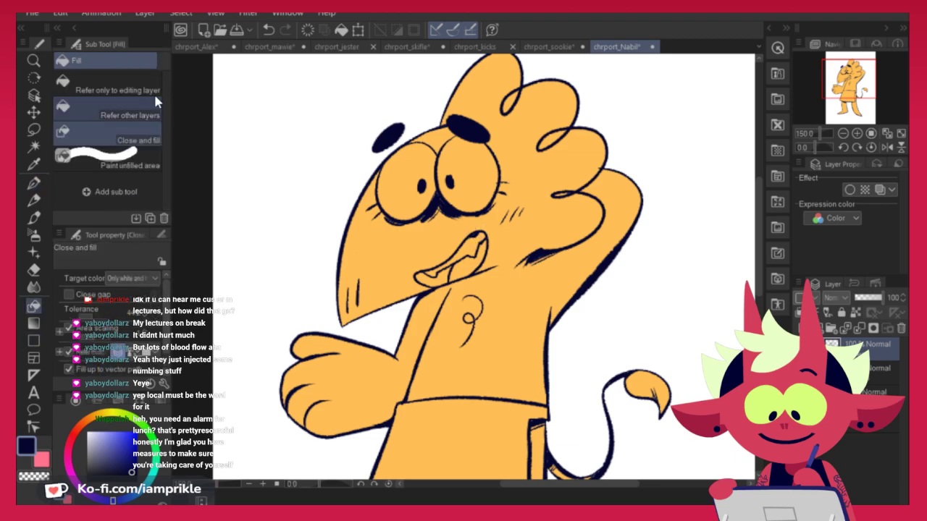
click(109, 109)
click(444, 277)
Fill the tongue with coral red on the colour layer, using the Refer other layers fill
click(878, 370)
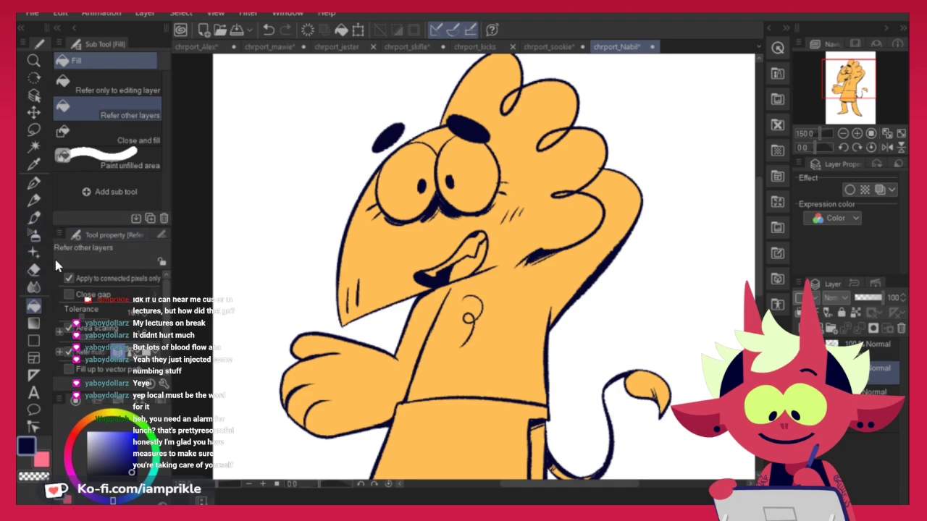
click(120, 131)
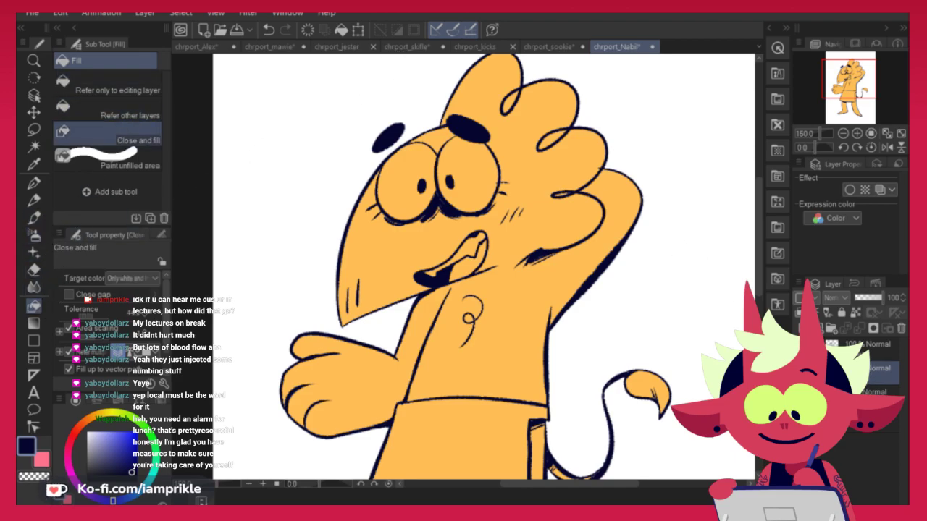
click(126, 104)
click(76, 432)
click(127, 432)
click(125, 431)
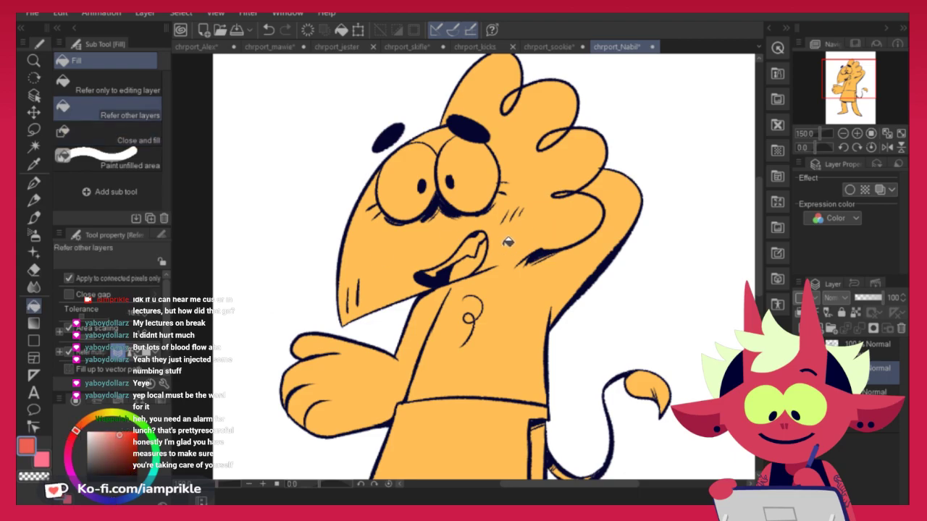
click(471, 257)
Fill the teeth, both eyes and the waist cloth with white
click(88, 433)
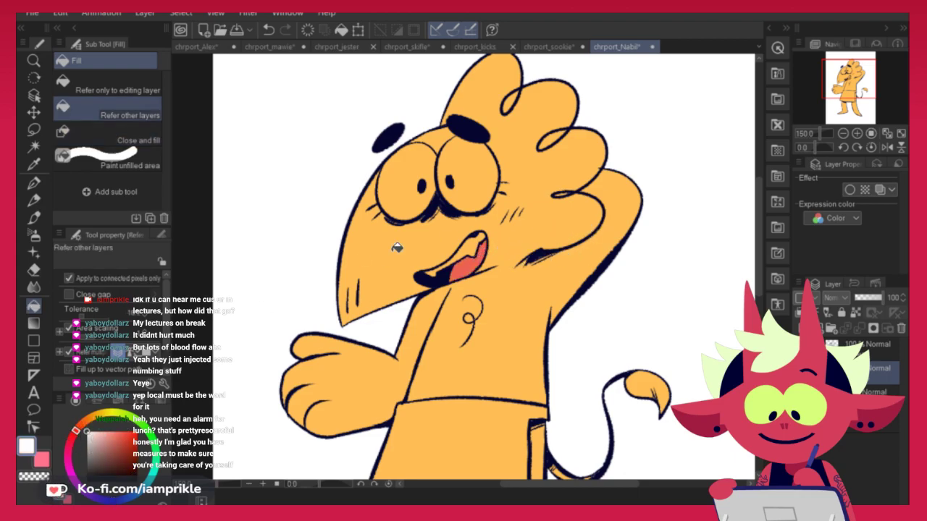
click(474, 244)
click(478, 187)
click(410, 198)
drag(655, 415, 626, 310)
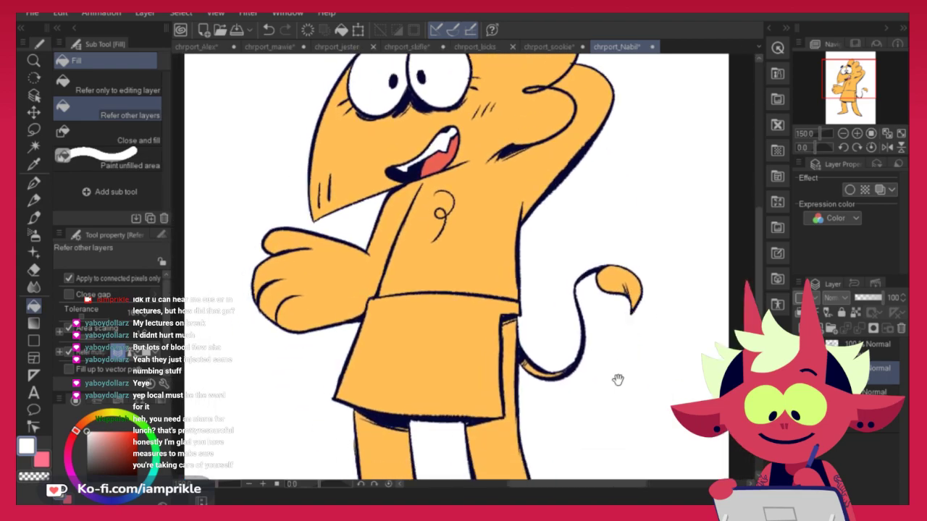
drag(598, 443, 657, 330)
drag(707, 317, 663, 372)
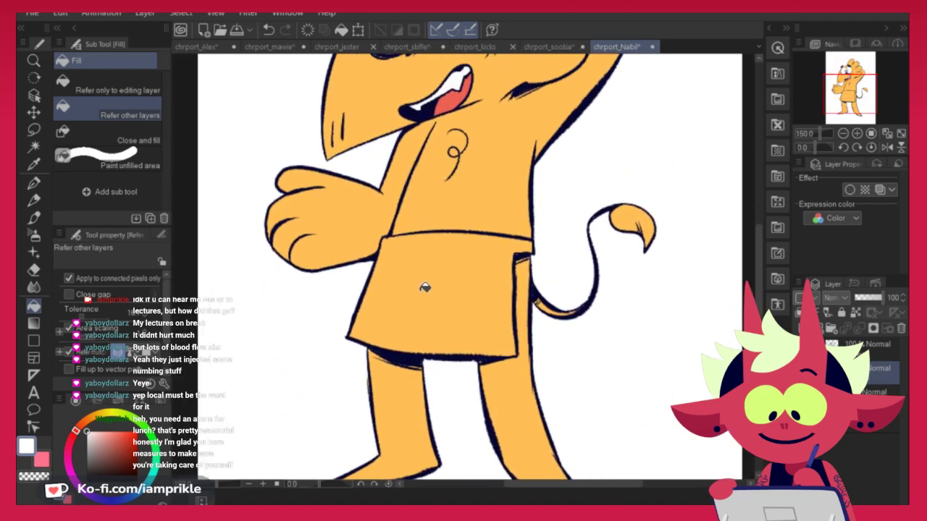
click(422, 278)
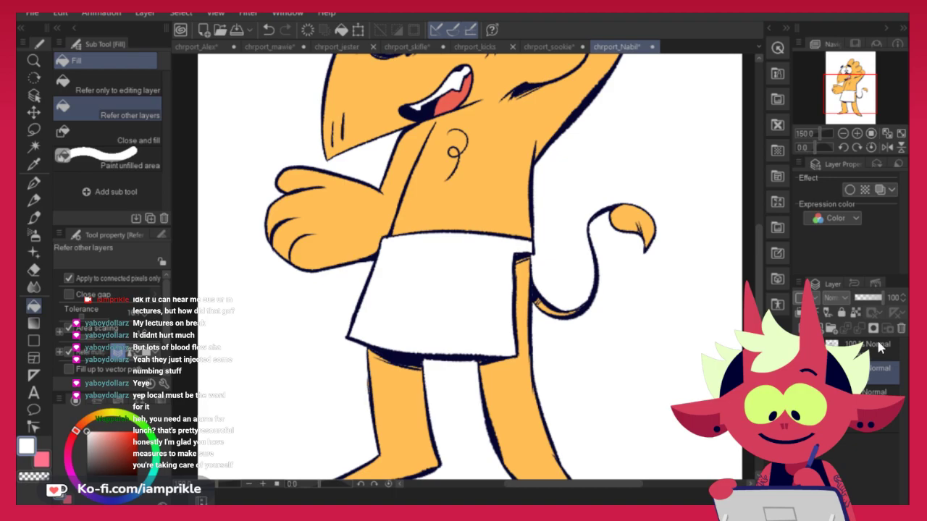
Add a layer above the colour fills and switch to the Marker pen
click(799, 373)
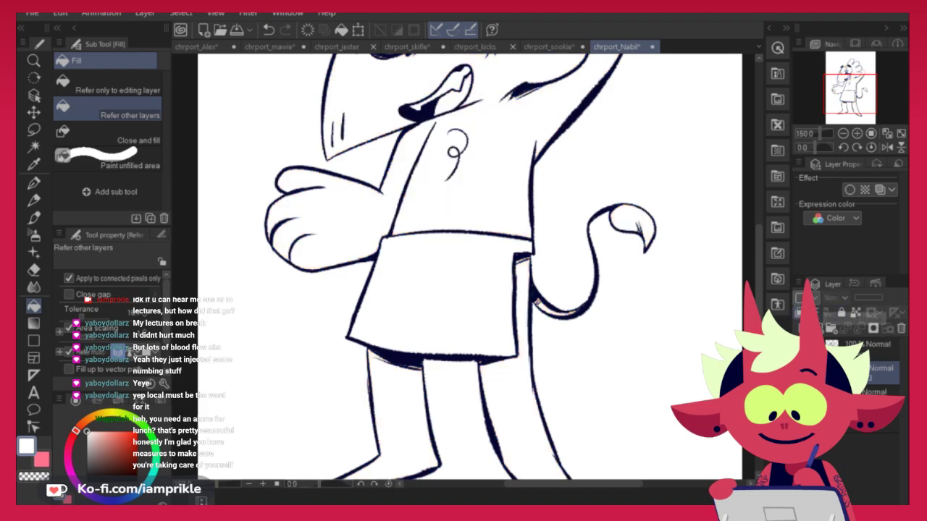
click(799, 373)
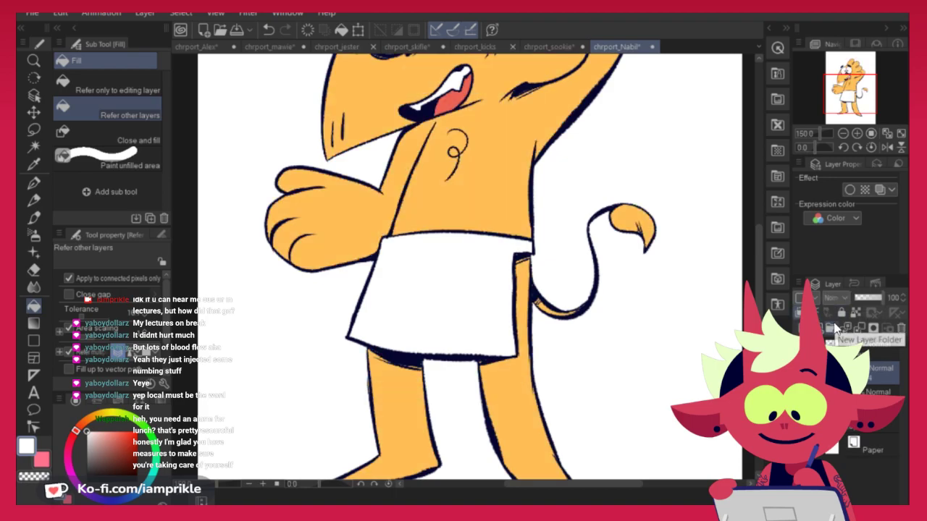
key(p)
click(142, 60)
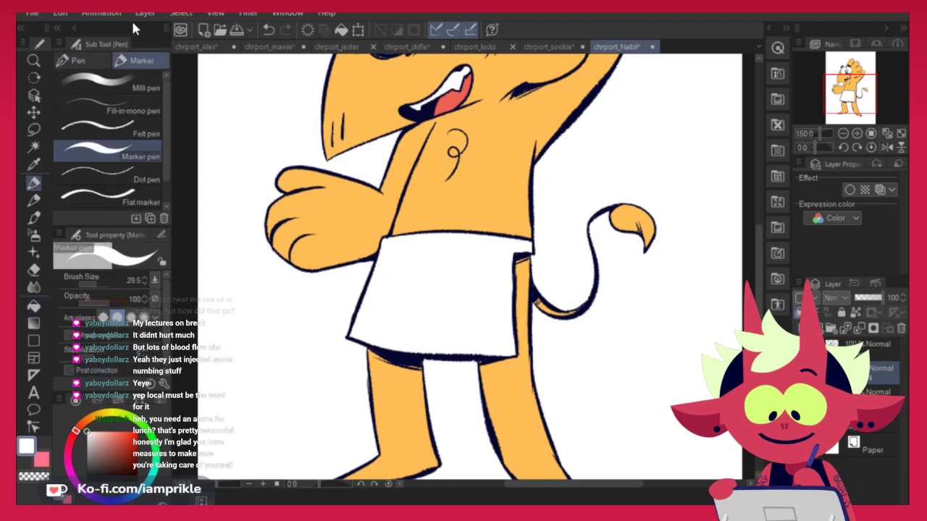
Shift the colour fill layer's hue slightly toward orange with a Hue/Saturation/Luminosity adjustment
key(ctrl+minus)
mouse_move(638, 301)
mouse_down()
mouse_move(662, 352)
mouse_move(636, 390)
mouse_up()
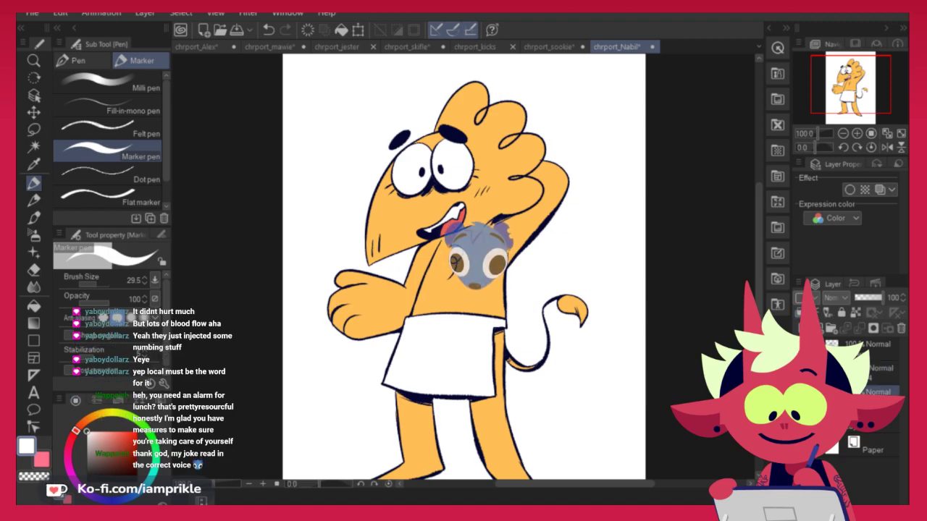
key(ctrl+u)
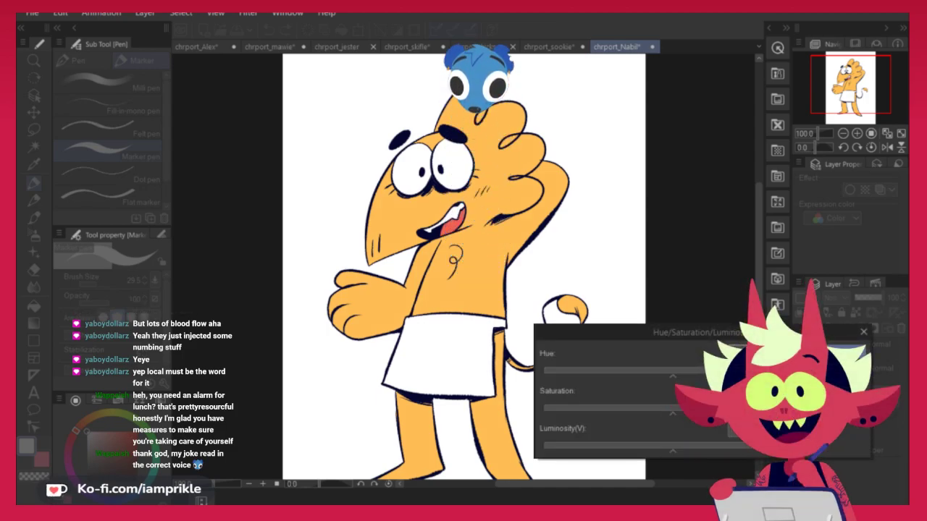
mouse_move(672, 375)
mouse_down()
mouse_move(662, 373)
mouse_move(673, 374)
mouse_up()
click(831, 355)
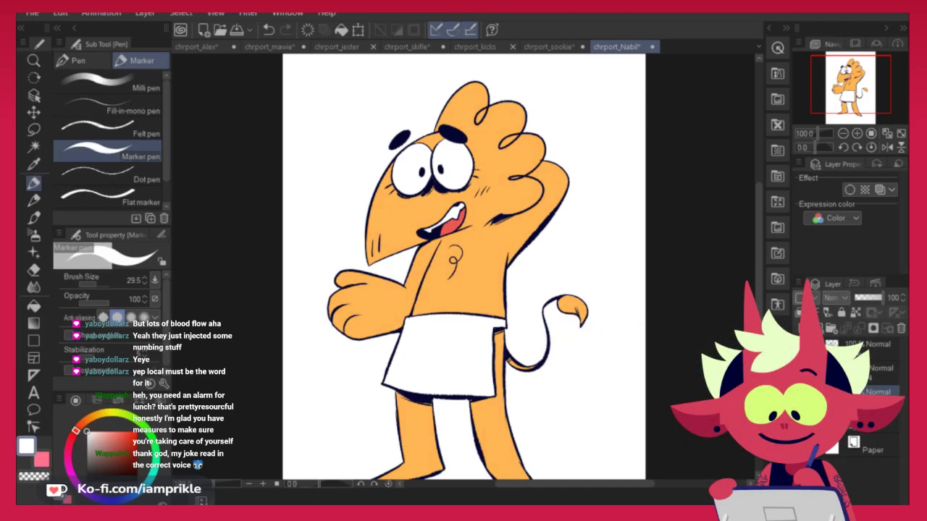
Lower the colour fill layer's hue and luminosity slightly to give the body a deeper orange
key(ctrl+u)
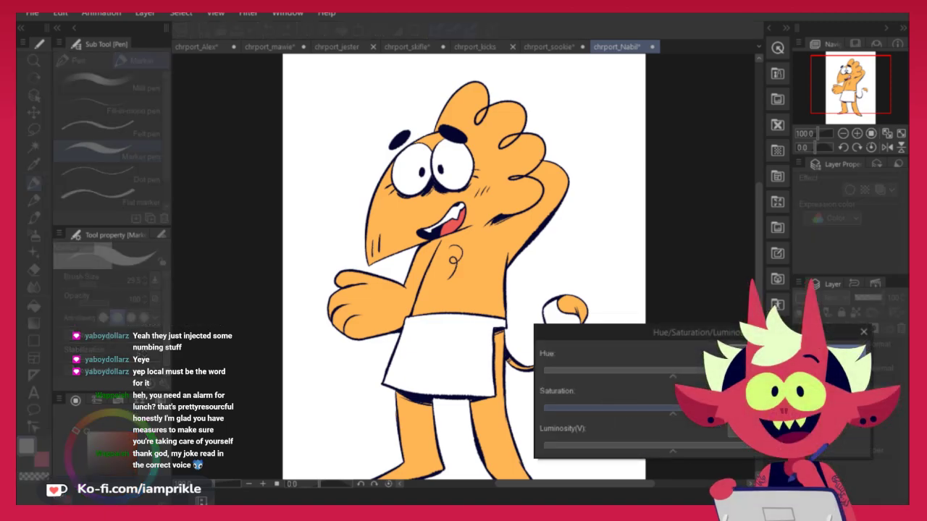
drag(665, 381, 667, 382)
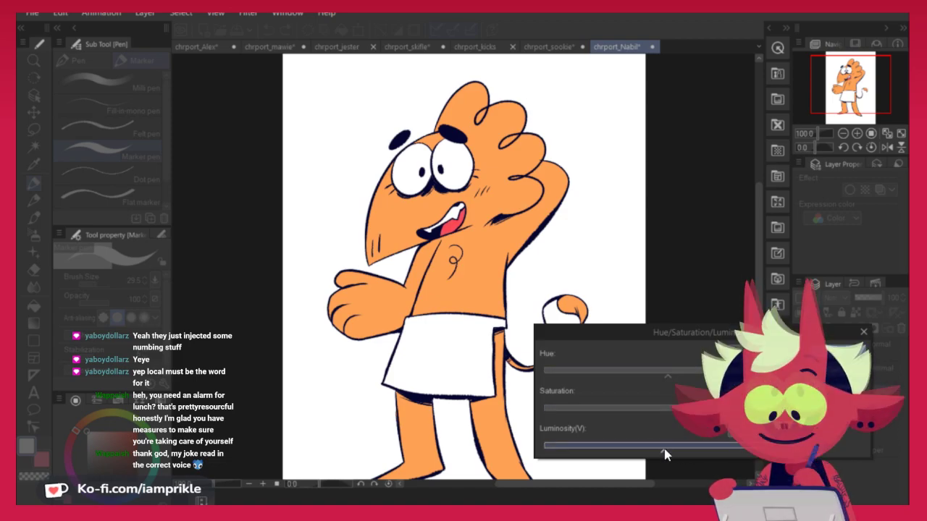
drag(664, 454, 663, 454)
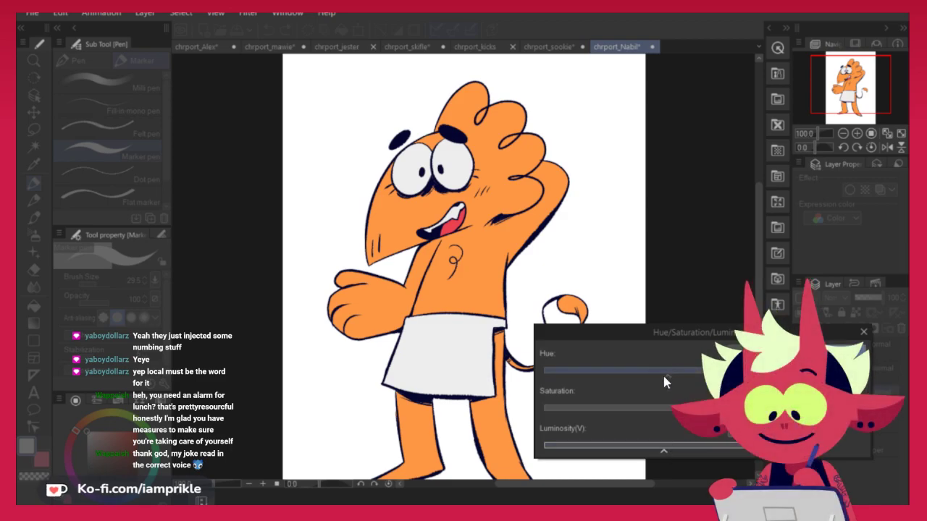
click(845, 352)
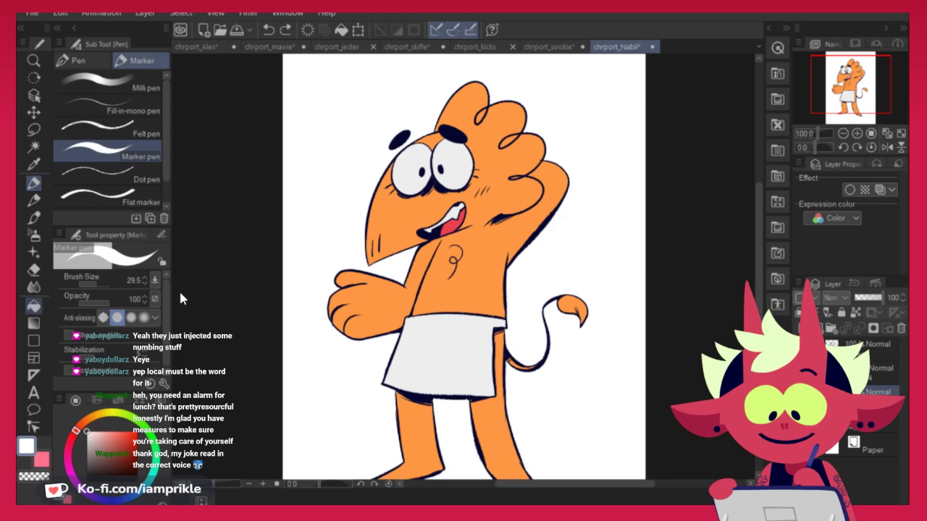
Refill the waist cloth, both eyes and the teeth with pure white on the colour layer
key(g)
click(442, 354)
click(453, 165)
click(418, 172)
click(454, 211)
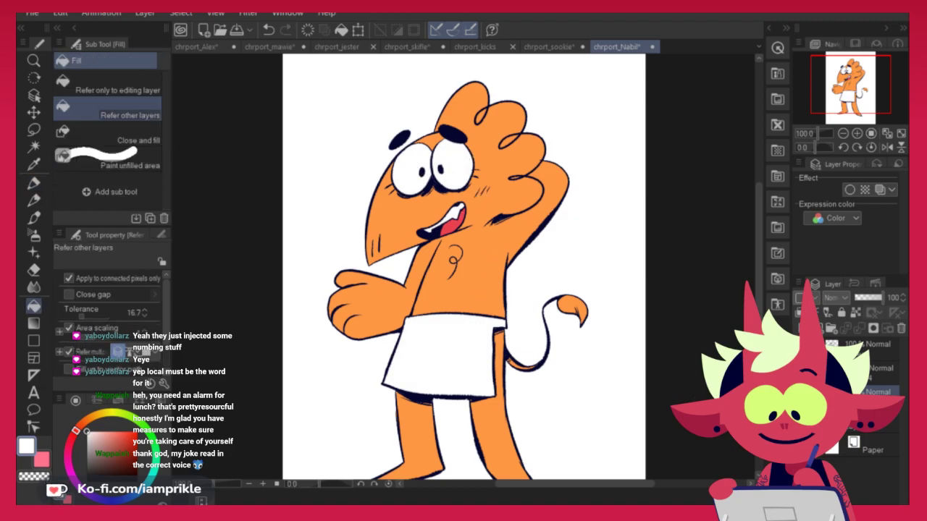
Activate the shading layer and mix a darker, redder orange for the Marker pen from the body colour
click(867, 375)
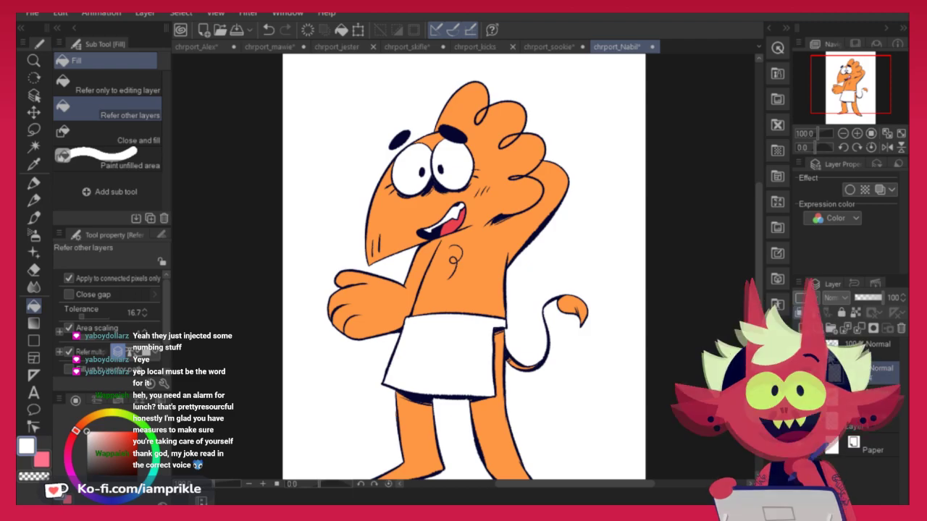
click(37, 182)
alt+click(471, 269)
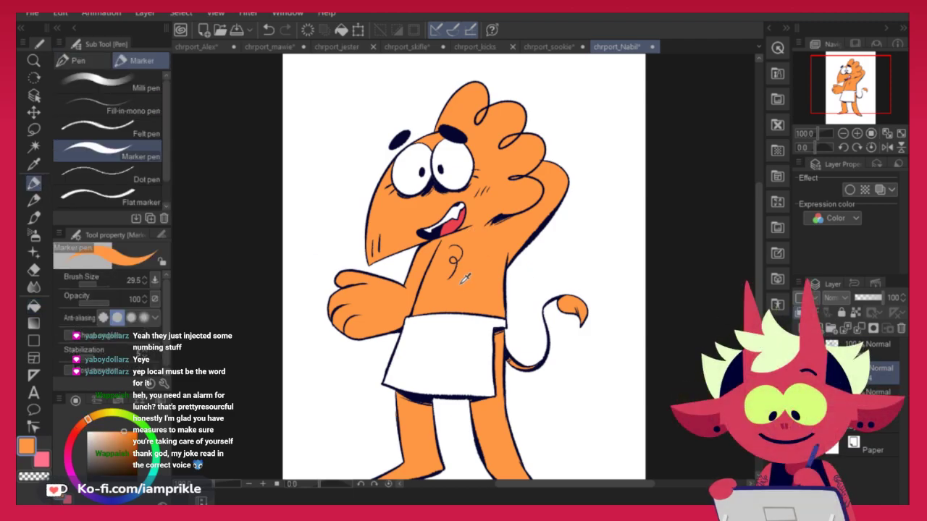
click(124, 439)
click(82, 423)
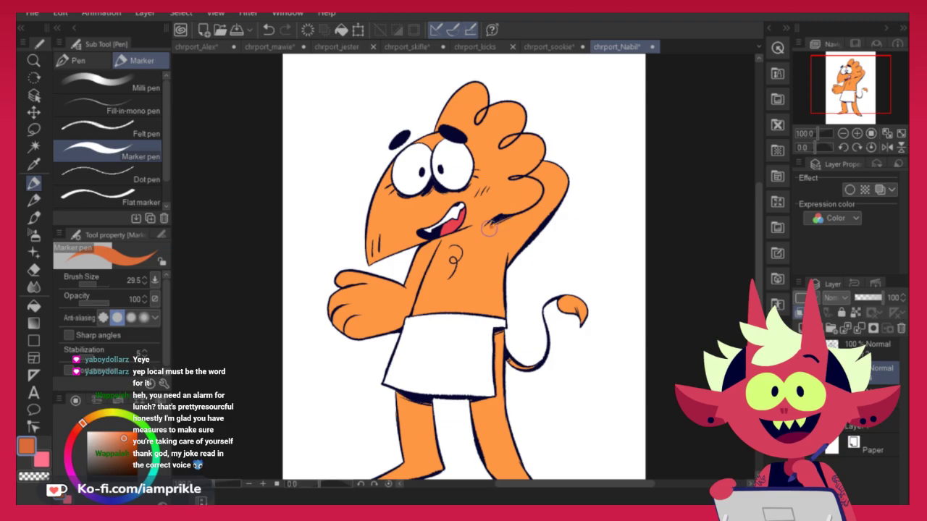
mouse_move(494, 227)
mouse_down()
mouse_move(529, 214)
mouse_move(504, 223)
mouse_up()
key(ctrl+z)
key(ctrl+z)
Mix a redder, slightly muted Marker pen colour and paint shadows along the armpit and forearm of the raised arm
click(78, 428)
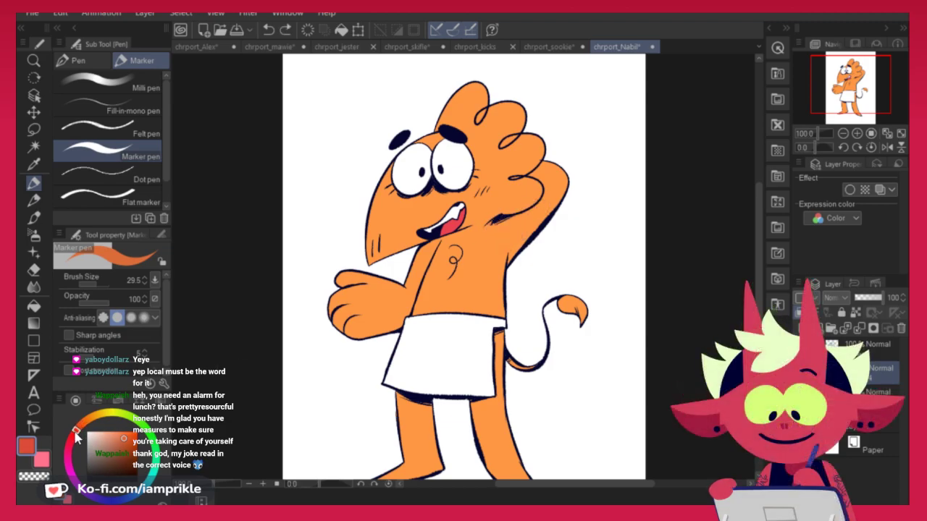
click(120, 438)
drag(494, 226, 535, 207)
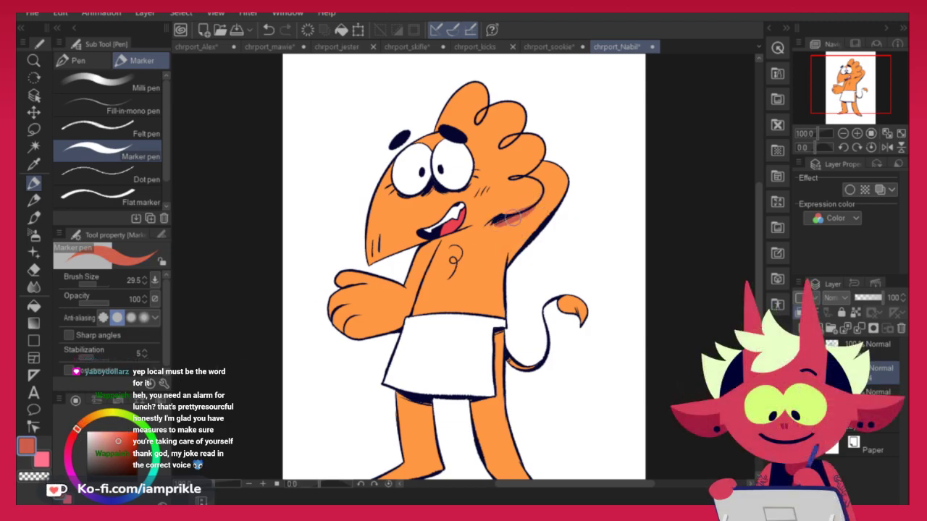
mouse_move(532, 174)
mouse_down()
mouse_move(578, 175)
mouse_move(573, 186)
mouse_move(548, 181)
mouse_move(570, 204)
mouse_move(560, 171)
mouse_move(547, 186)
mouse_move(574, 188)
mouse_up()
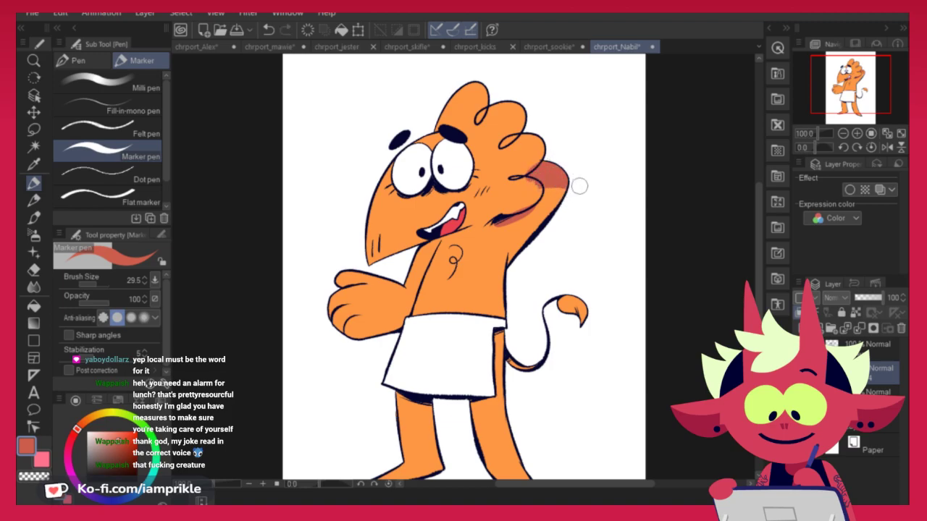
Paint red shadows across the chest below the beak, down the torso's side and under the outstretched hand
mouse_move(486, 230)
mouse_down()
mouse_move(387, 257)
mouse_move(517, 219)
mouse_move(416, 260)
mouse_move(508, 231)
mouse_up()
key(ctrl+z)
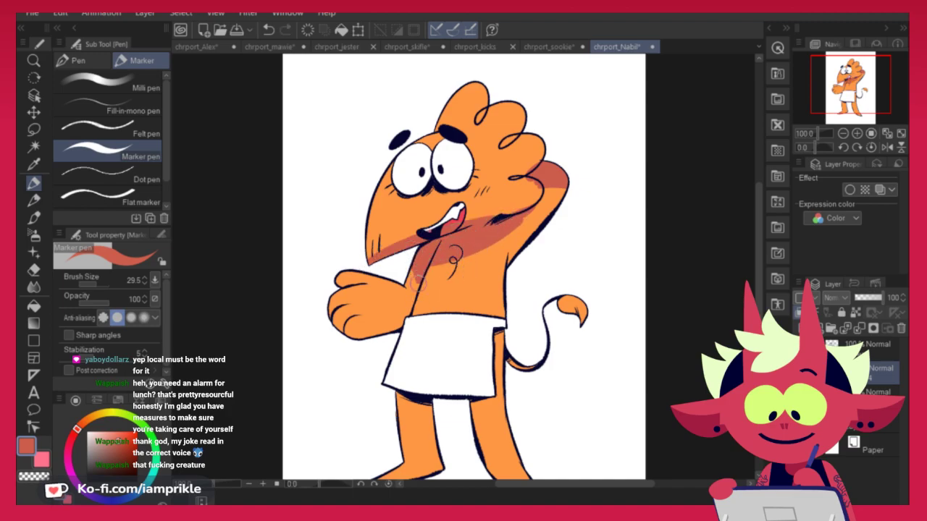
mouse_move(325, 303)
mouse_down()
mouse_move(407, 309)
mouse_move(340, 326)
mouse_move(363, 331)
mouse_up()
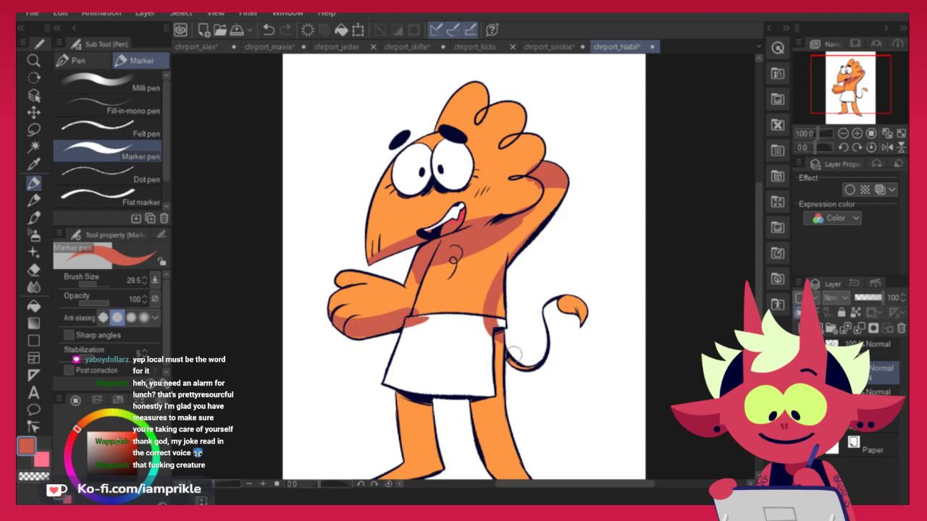
Shade the upper legs below the waist cloth and redo the red shadow inside the tail tip
drag(567, 426, 604, 341)
mouse_move(426, 322)
mouse_down()
mouse_move(554, 319)
mouse_move(559, 327)
mouse_up()
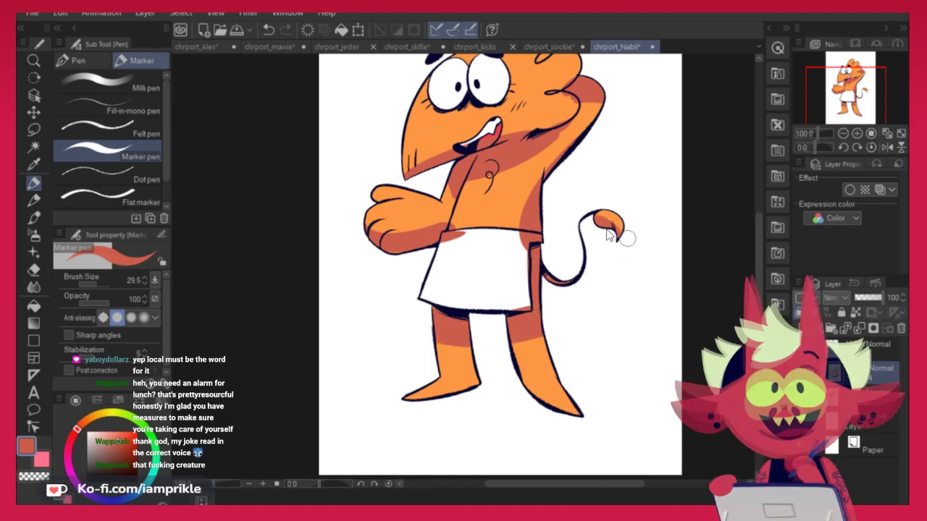
key(ctrl+z)
drag(590, 220, 613, 228)
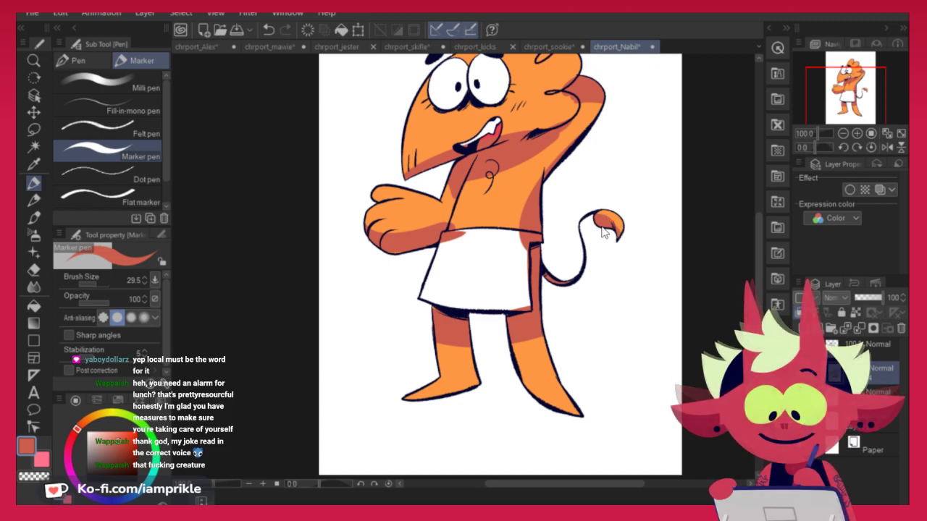
Shade the lower edges of the head crest lobes and trim the shadows with the sampled body orange
drag(665, 223, 604, 321)
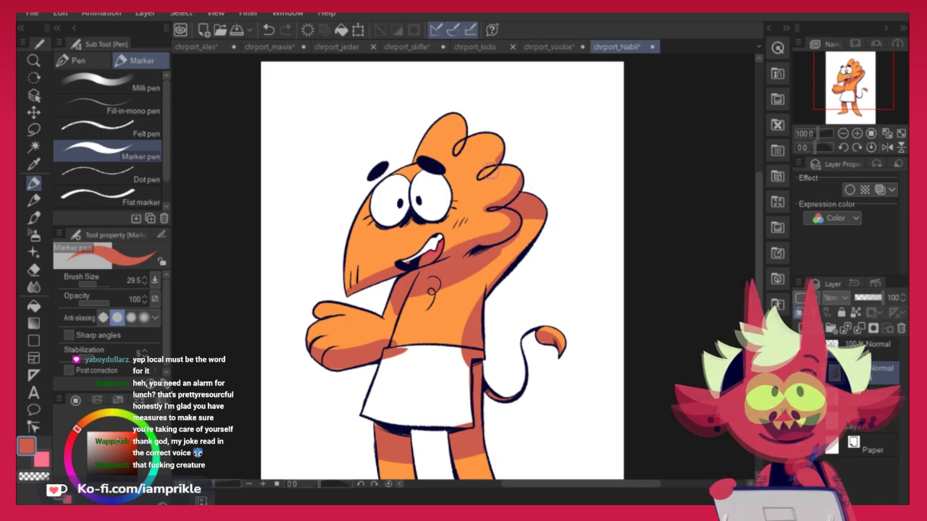
alt+click(497, 153)
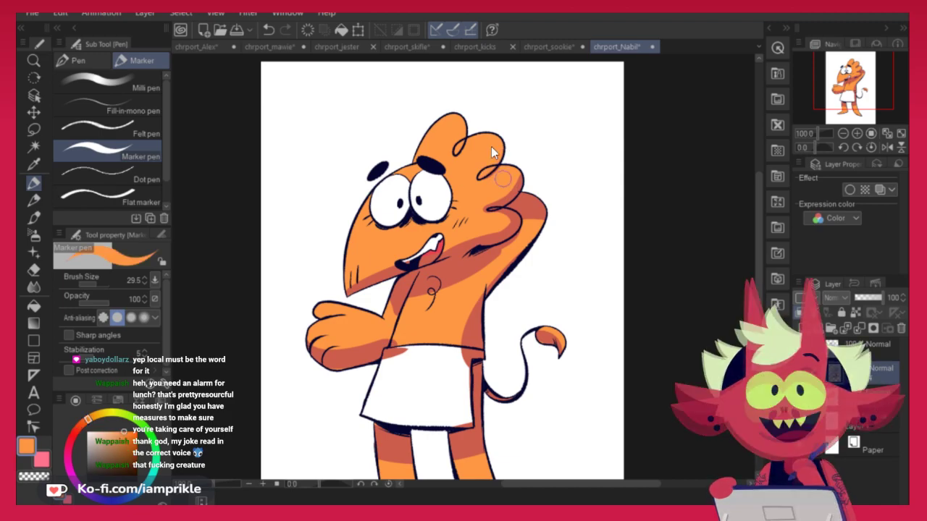
drag(520, 201, 520, 184)
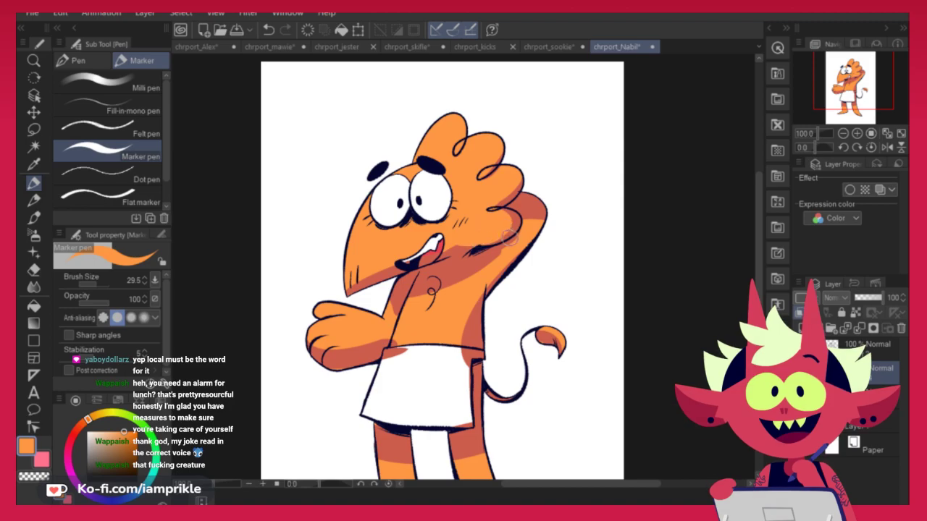
key(ctrl+z)
drag(506, 220, 480, 231)
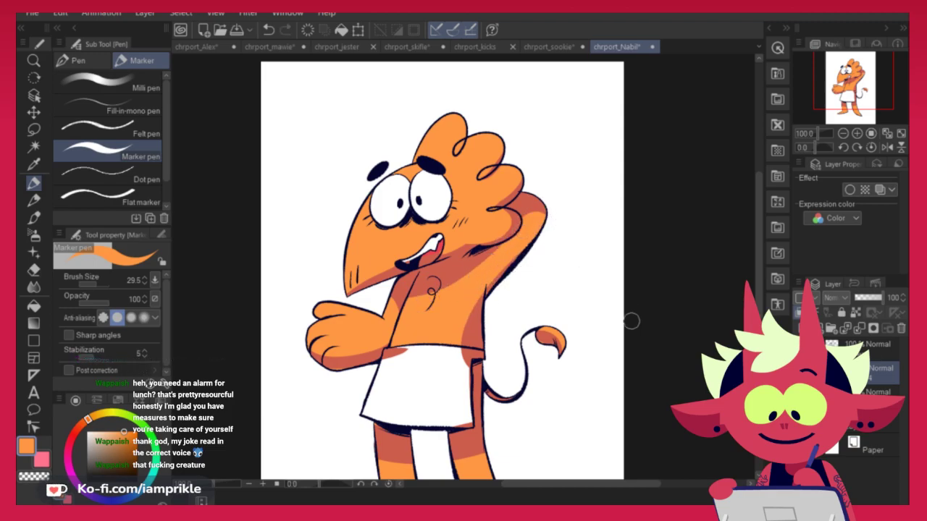
Refine the tail tip and leg shadows, alternating the sampled red and body orange, and extend the shading down to the feet
alt+click(538, 340)
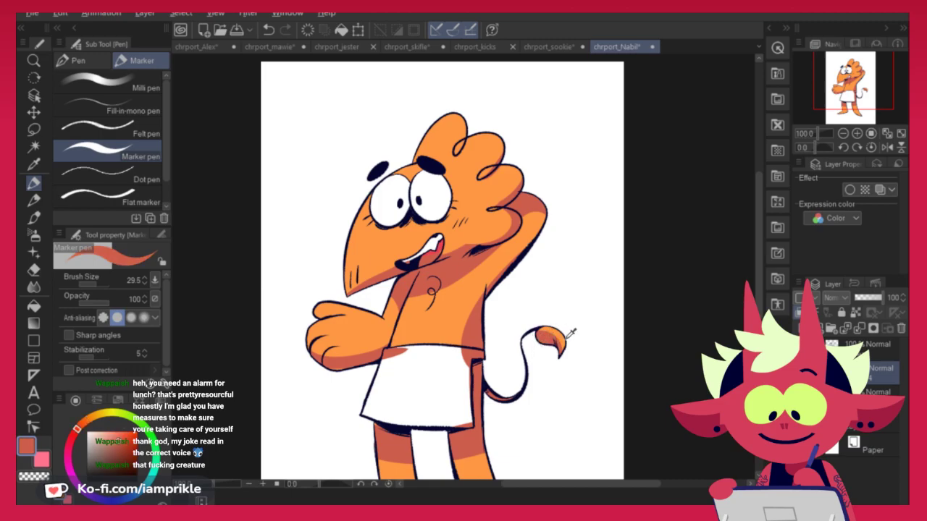
alt+click(552, 338)
drag(539, 328, 554, 346)
drag(542, 394, 578, 313)
drag(493, 368, 517, 366)
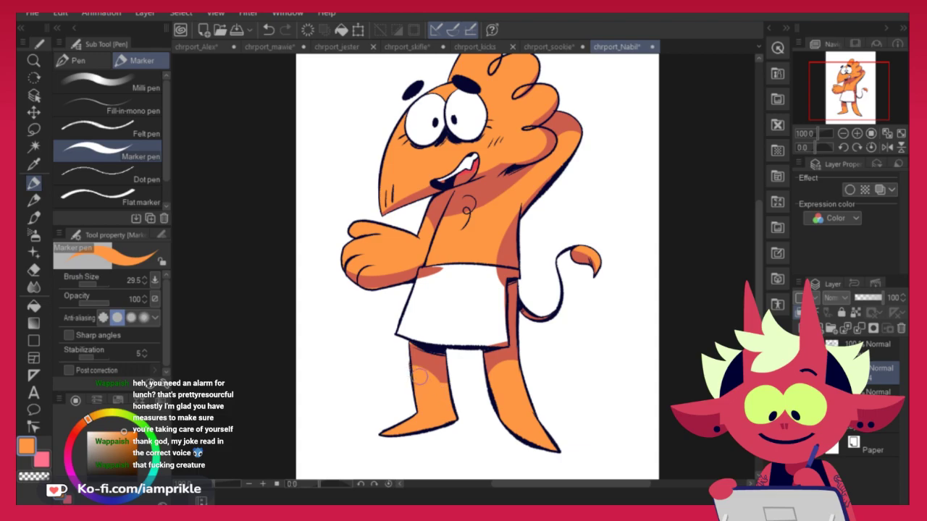
alt+click(449, 384)
mouse_move(448, 395)
mouse_down()
mouse_move(463, 438)
mouse_move(446, 380)
mouse_move(446, 412)
mouse_move(410, 432)
mouse_up()
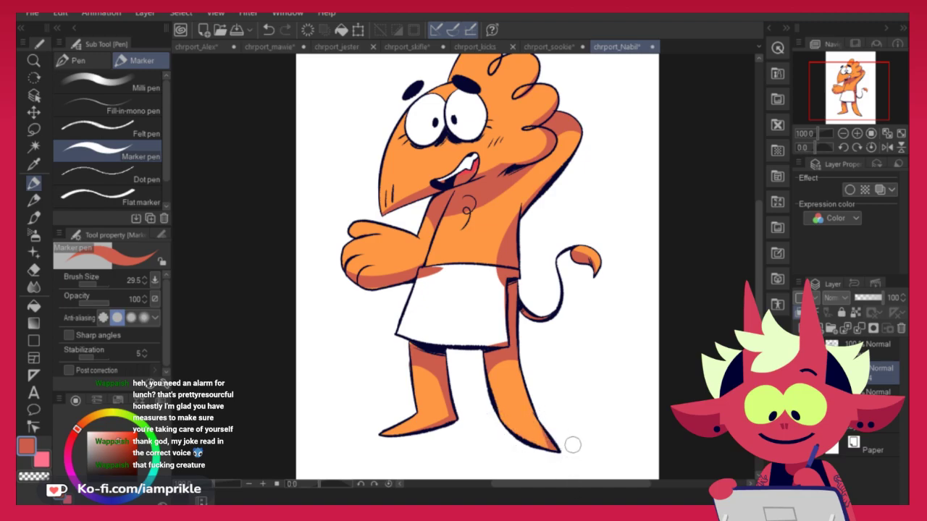
Clean the red shading spill off the waist cloth and mix a pale pinkish grey for its shadow
mouse_move(626, 343)
mouse_down()
mouse_move(583, 441)
mouse_move(594, 423)
mouse_up()
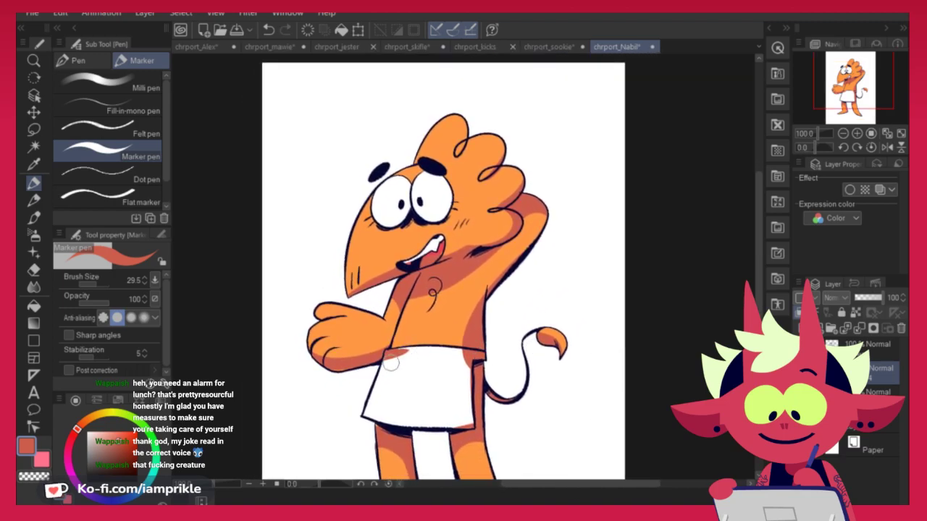
alt+click(413, 371)
click(93, 437)
mouse_move(392, 355)
mouse_down()
mouse_move(408, 355)
mouse_move(386, 355)
mouse_up()
key(ctrl+z)
alt+click(412, 355)
key(ctrl+z)
click(94, 437)
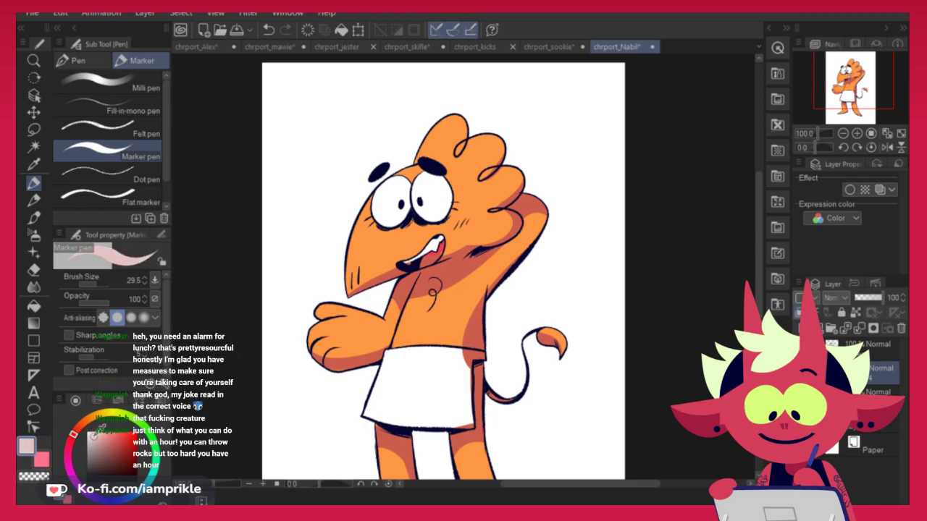
Shade the tail-side edge of the waist cloth with the pale pinkish grey, trimming it with sampled white
mouse_move(485, 353)
mouse_down()
mouse_move(460, 431)
mouse_move(471, 353)
mouse_move(460, 423)
mouse_move(466, 414)
mouse_move(472, 437)
mouse_move(464, 418)
mouse_move(409, 430)
mouse_move(471, 425)
mouse_move(453, 416)
mouse_move(396, 427)
mouse_up()
alt+click(445, 409)
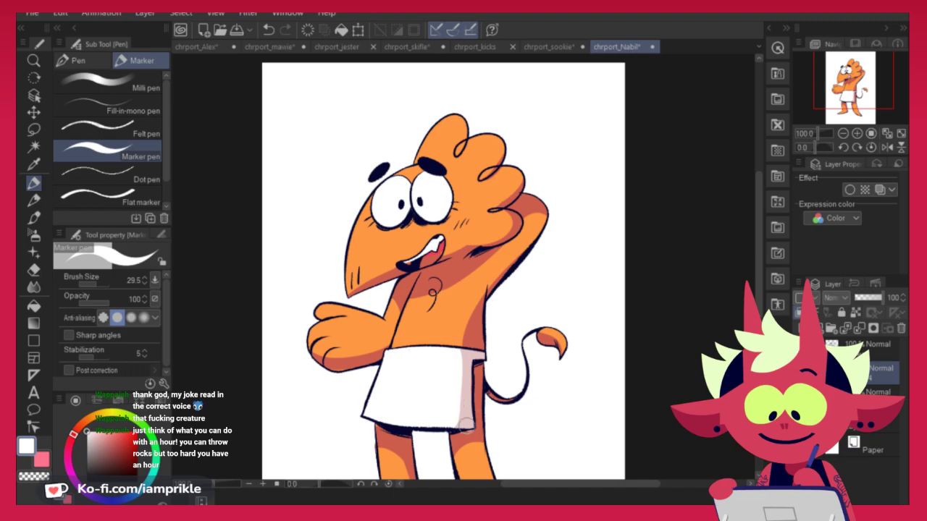
alt+click(476, 430)
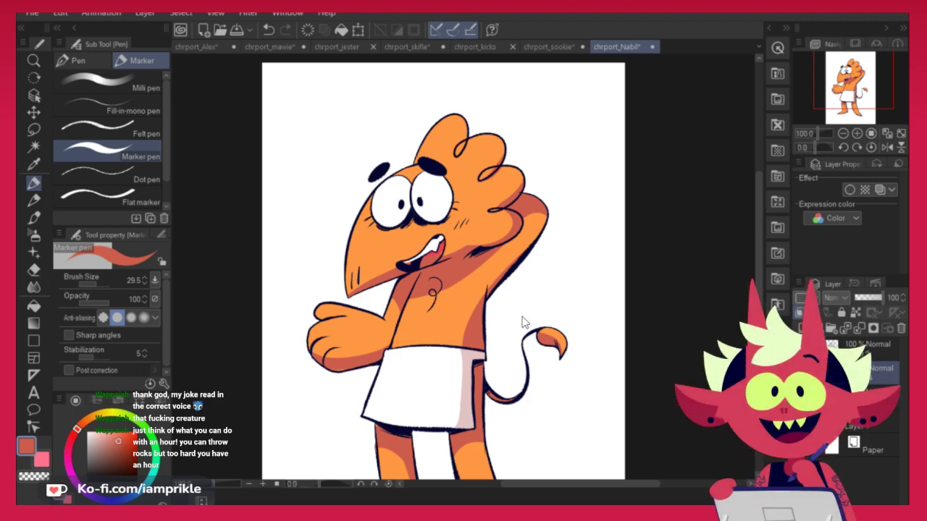
Shift the shading layer's hue toward pink and lower its saturation slightly with a Hue/Saturation/Luminosity adjustment
key(ctrl+u)
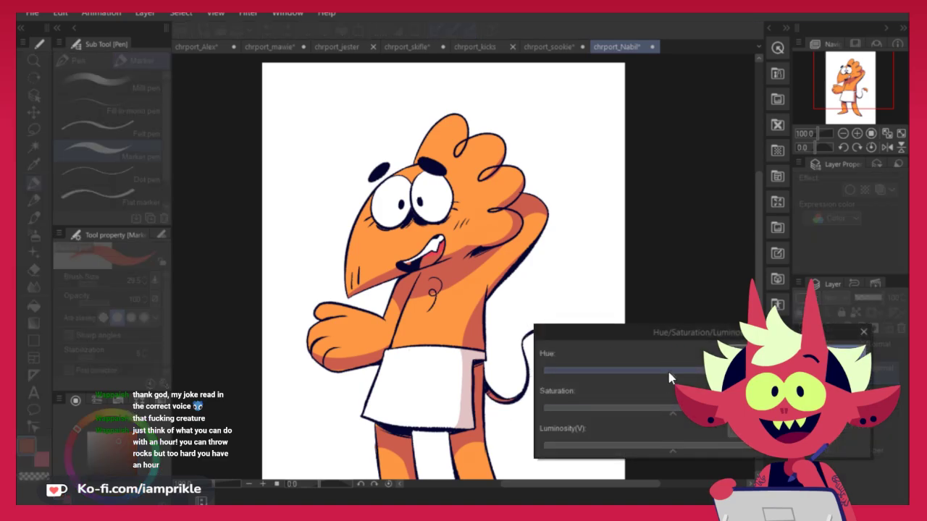
drag(671, 374, 663, 375)
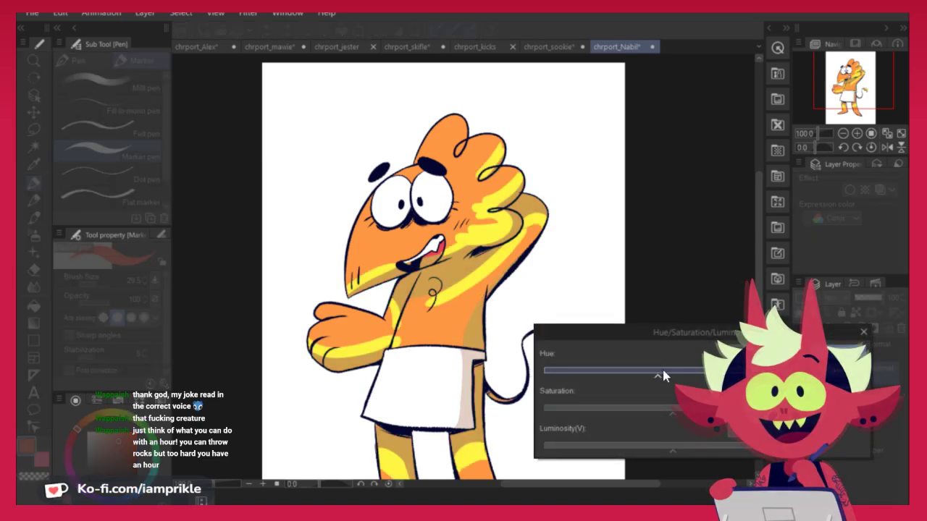
drag(656, 407, 651, 407)
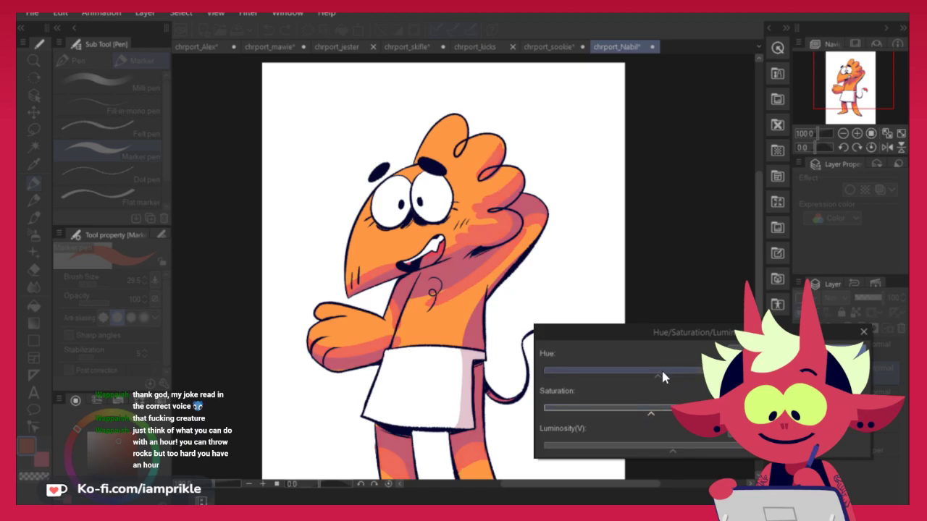
click(837, 351)
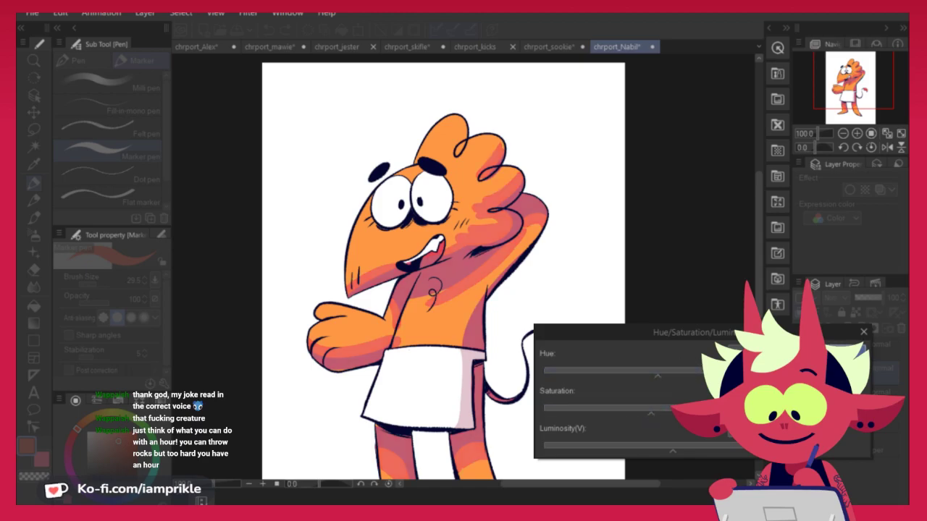
click(34, 146)
click(484, 239)
key(ctrl+d)
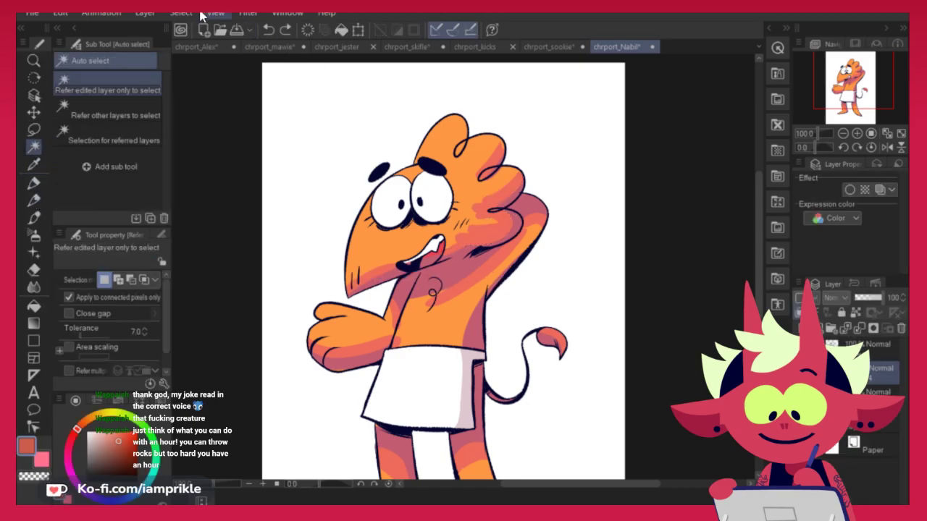
Select the recoloured orange touch-up marks with Select Color Gamut, excluding the dark shadow colour, and delete them from the shading layer
click(182, 14)
click(228, 147)
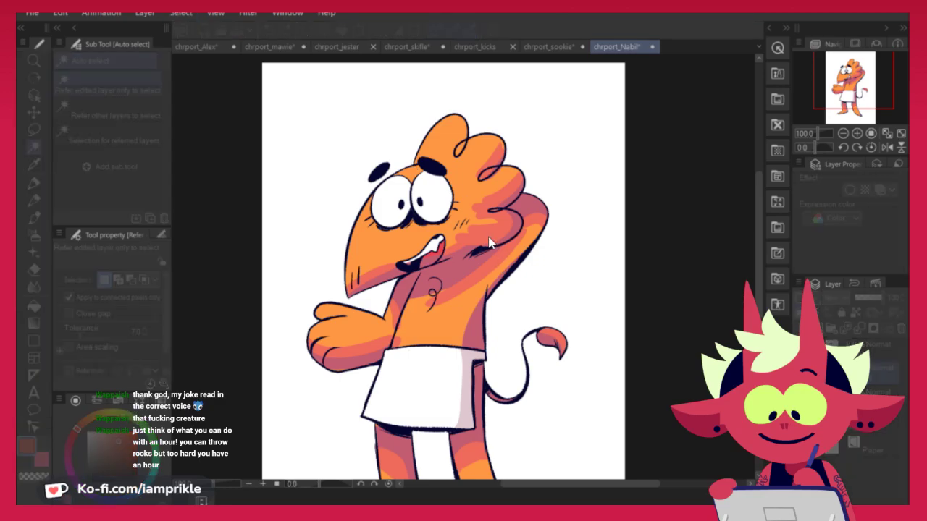
click(480, 232)
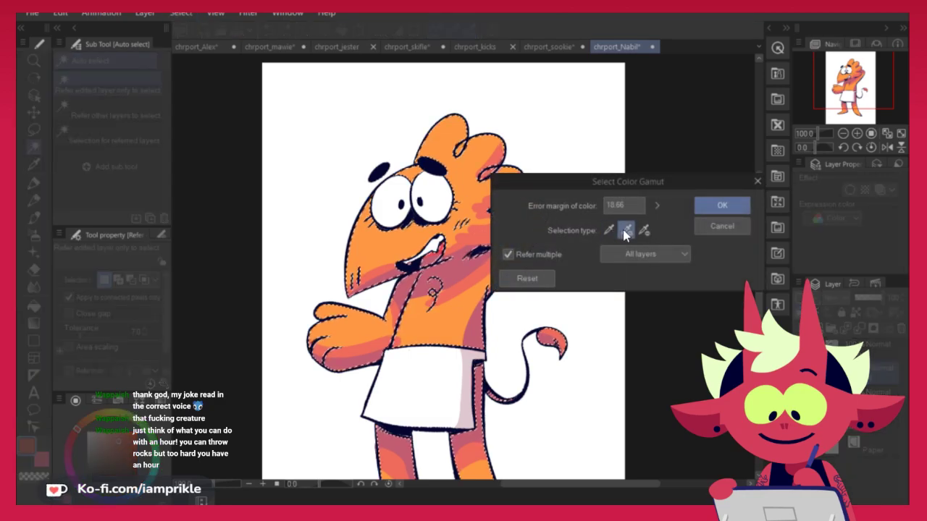
click(656, 207)
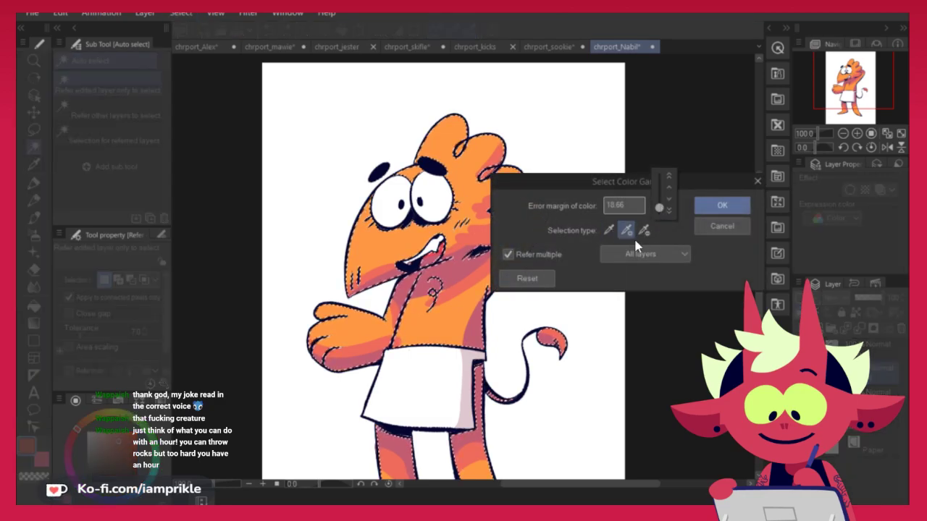
click(644, 231)
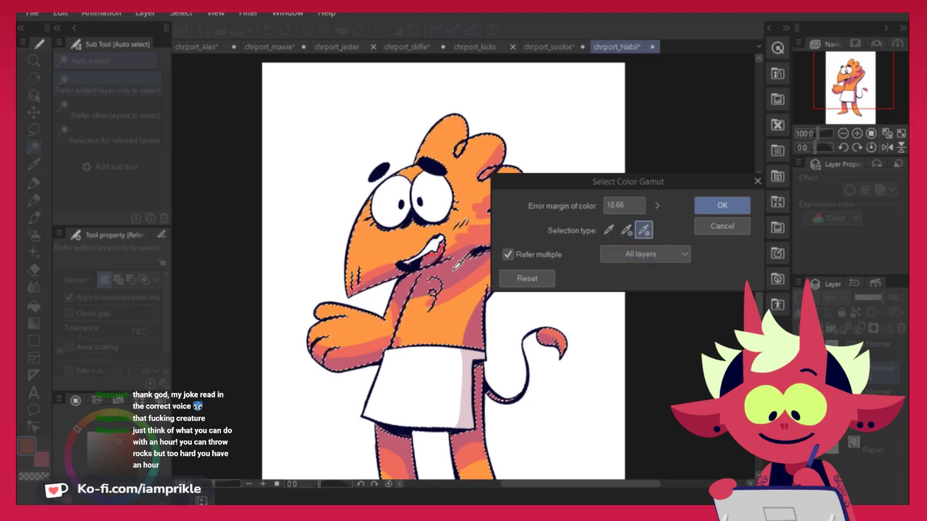
click(722, 206)
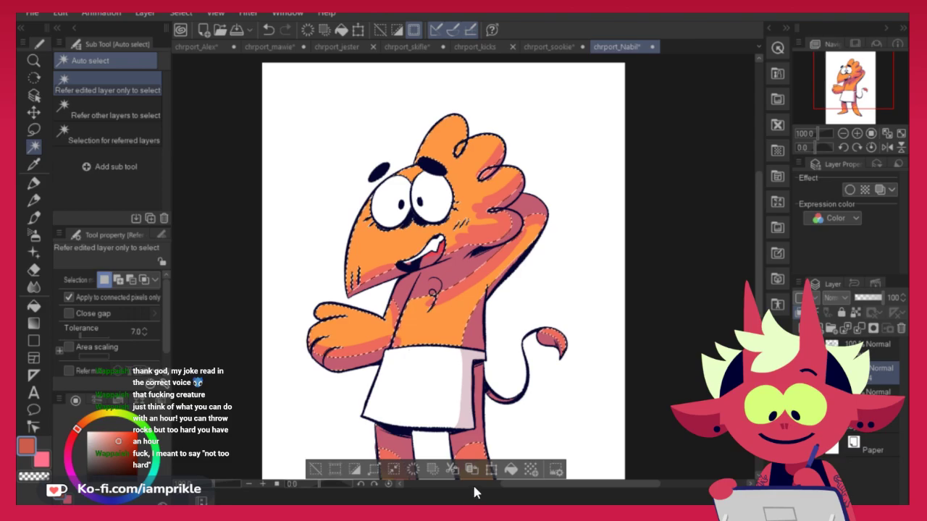
key(Delete)
key(ctrl+d)
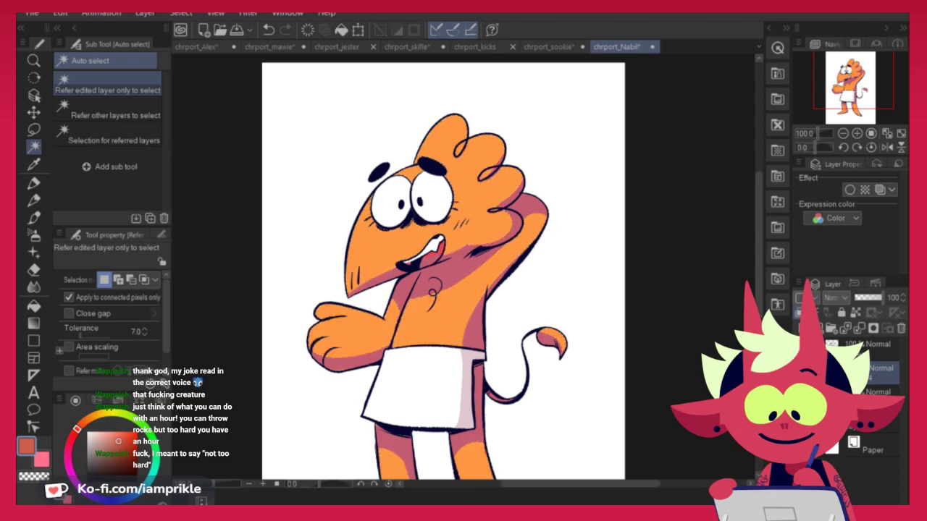
Shift the shading layer's hue back toward red and raise its luminosity with two further Hue/Saturation/Luminosity adjustments
key(p)
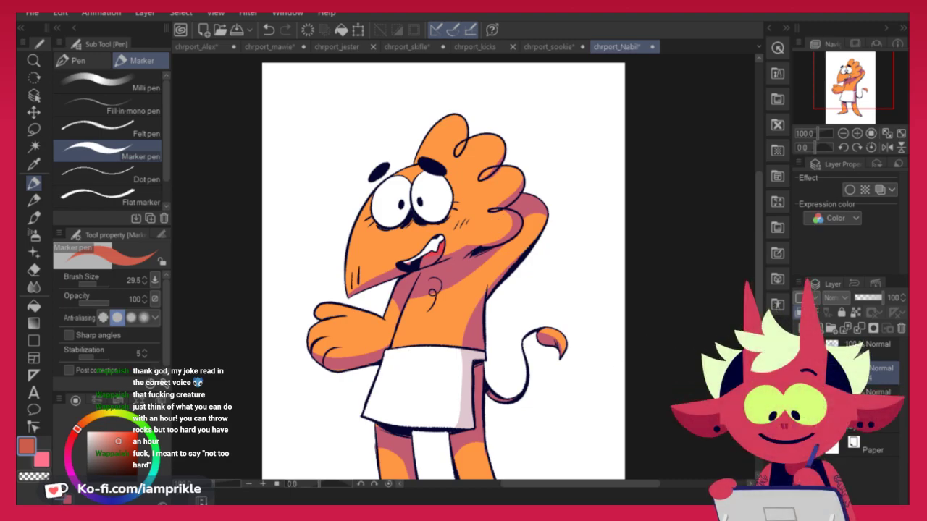
key(ctrl+u)
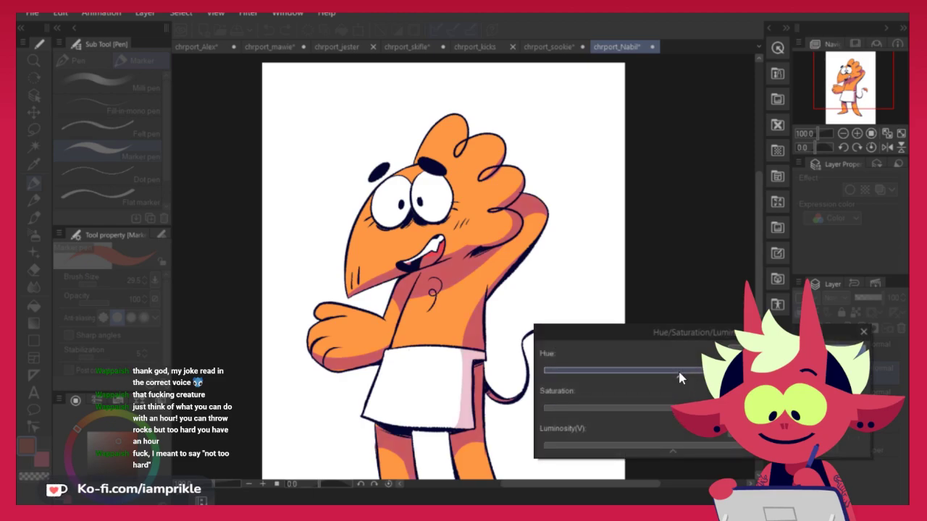
key(Return)
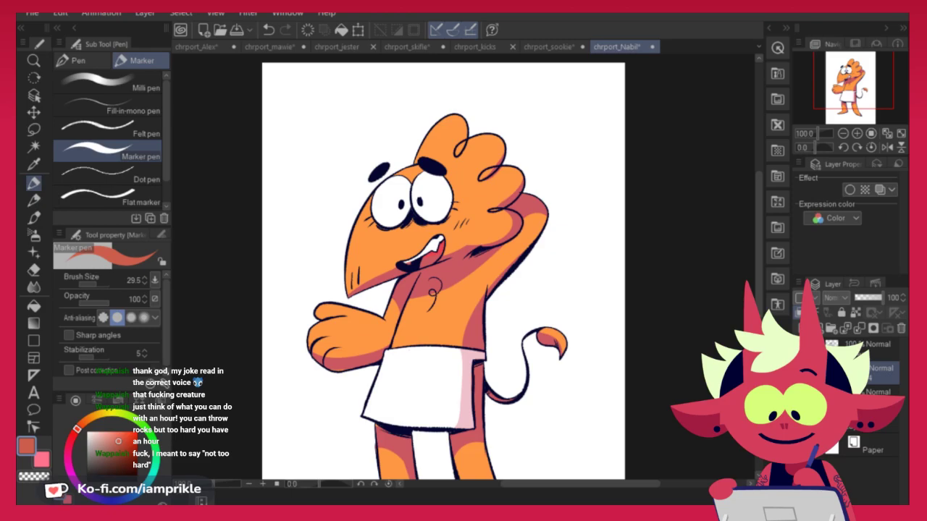
key(ctrl+u)
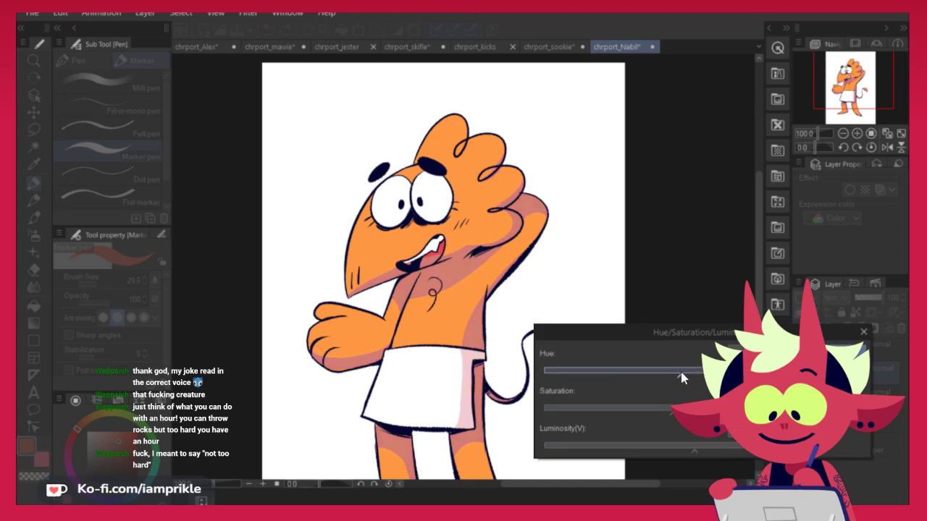
key(Return)
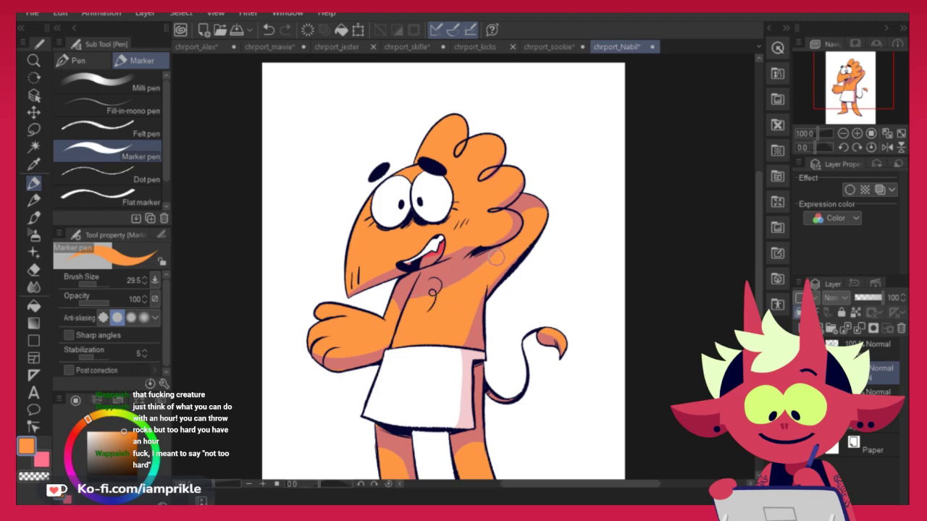
drag(533, 443, 540, 392)
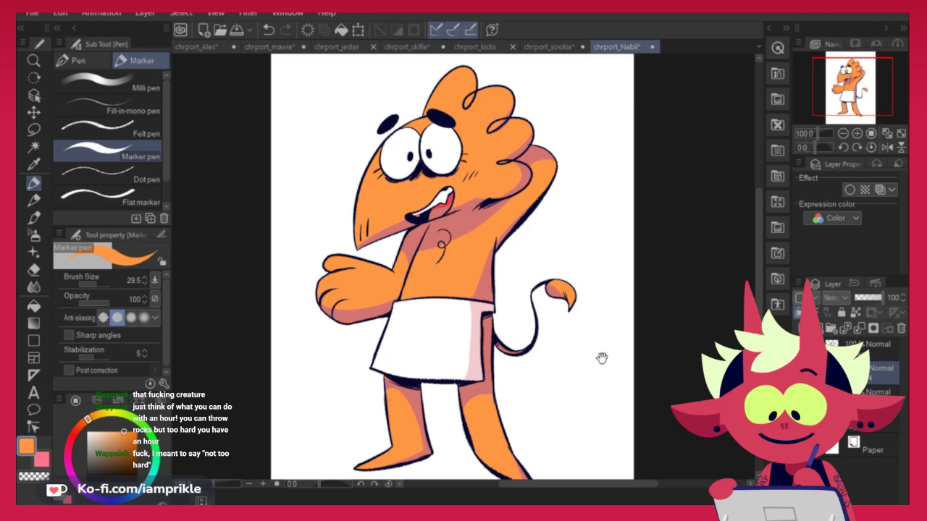
Shade beneath the bird's eyes with the sampled pinkish shadow colour, trimming the marks with sampled orange and white
alt+click(385, 379)
drag(649, 361, 615, 403)
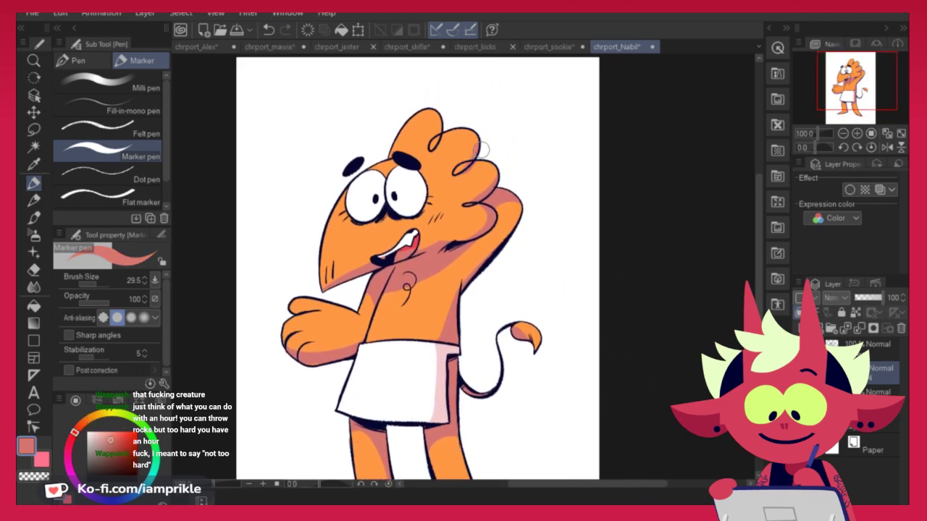
alt+click(449, 136)
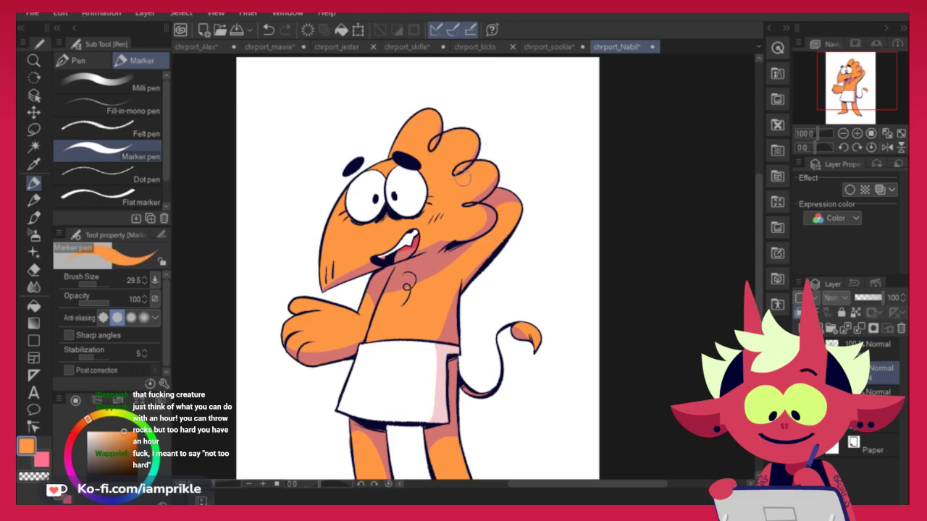
alt+click(382, 219)
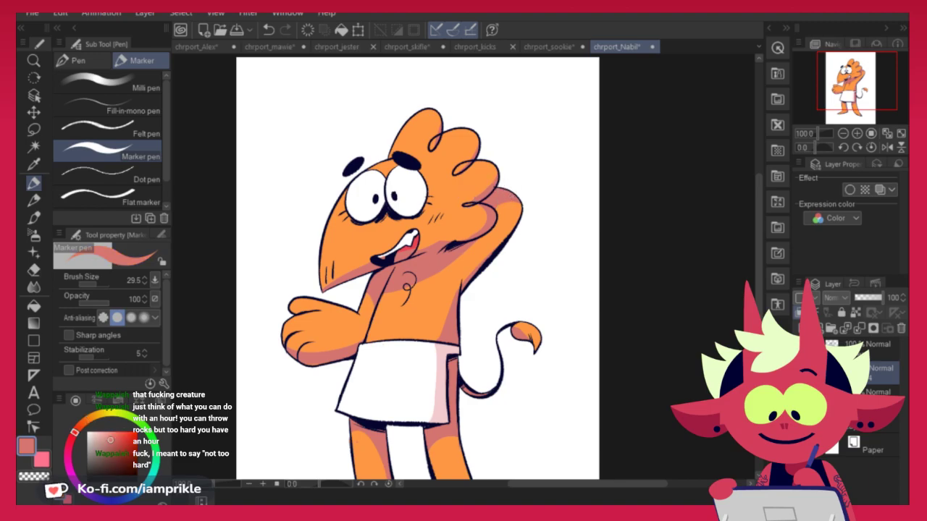
mouse_move(382, 220)
mouse_down()
mouse_move(358, 226)
mouse_move(434, 208)
mouse_up()
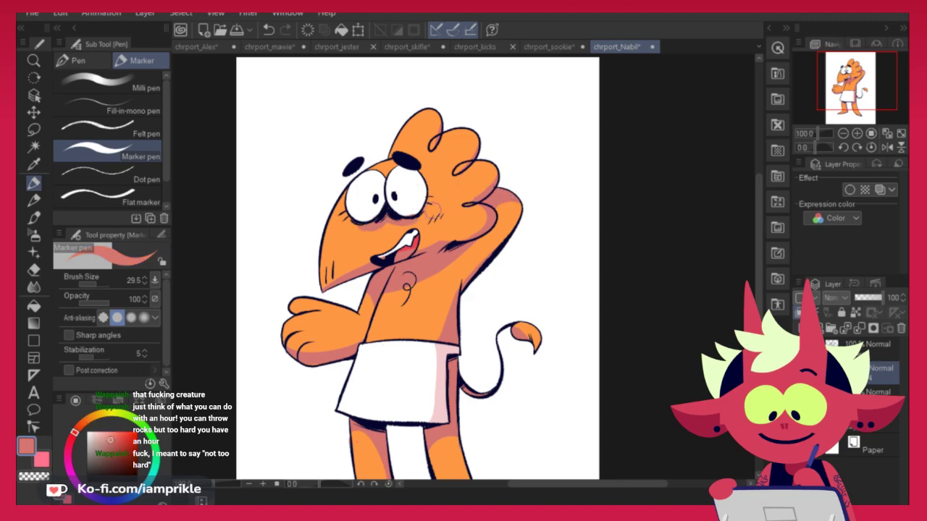
alt+click(428, 202)
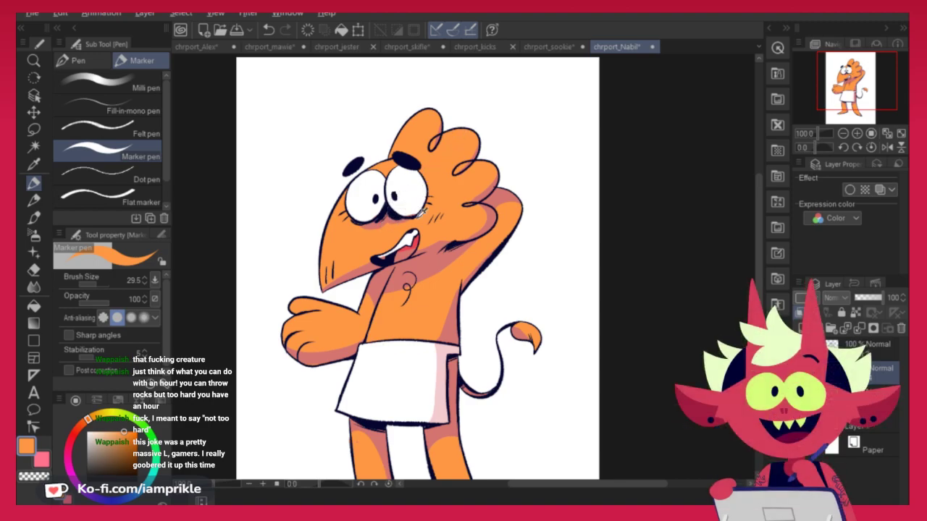
alt+click(391, 218)
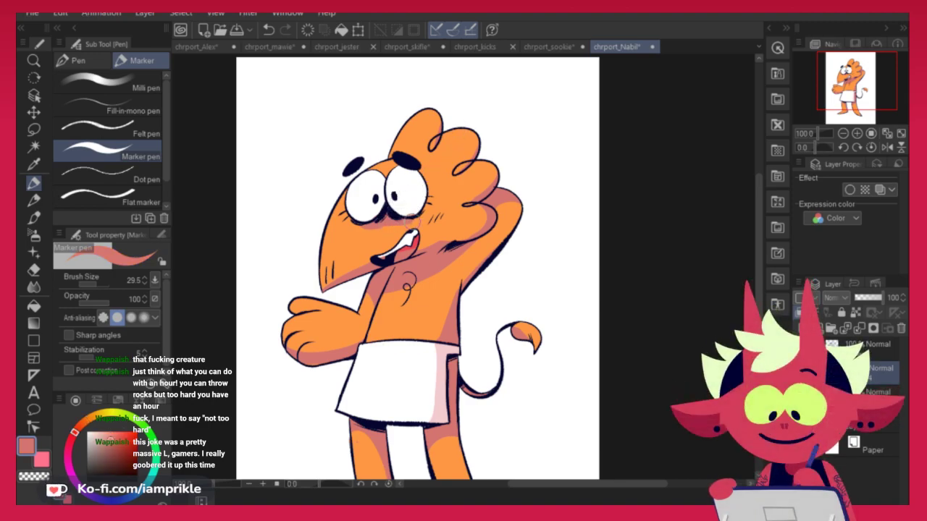
alt+click(396, 230)
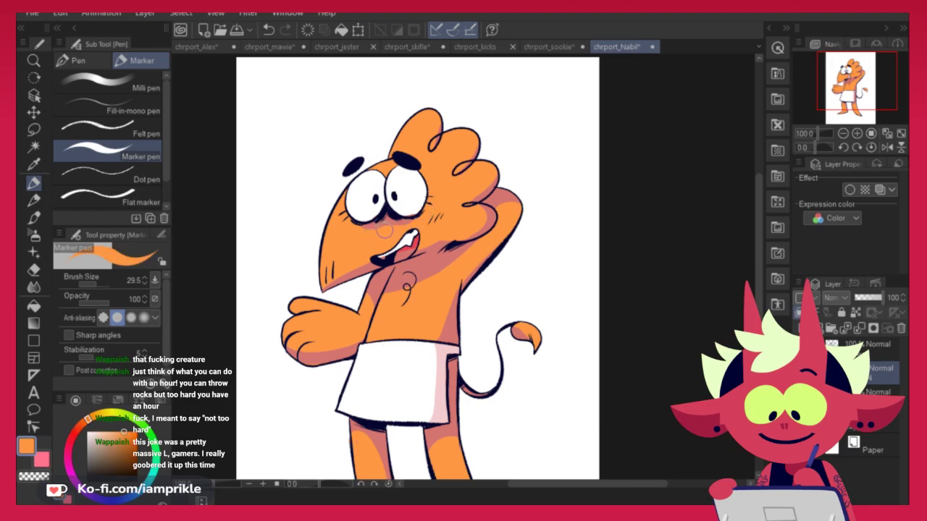
alt+click(419, 206)
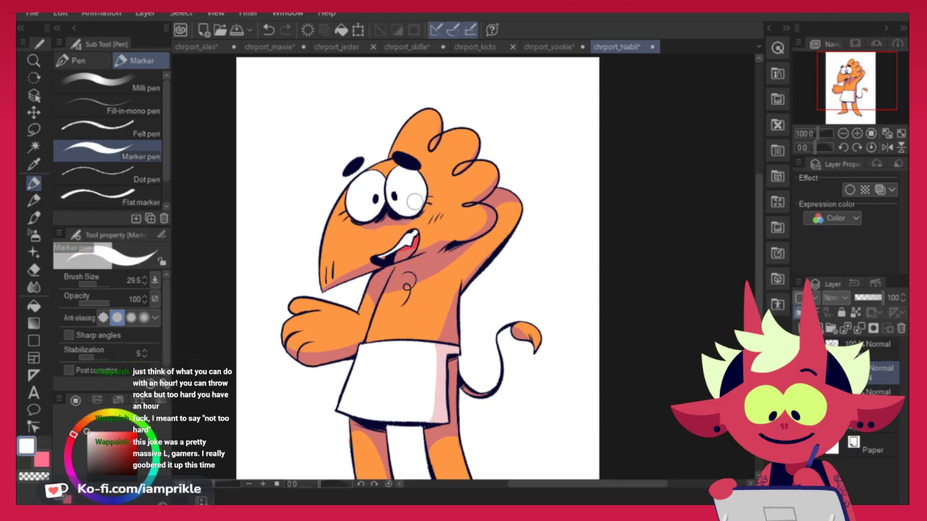
Shade the teeth with the pale pink sampled from the waist cloth, cleaning up against the tongue with its sampled red
alt+click(421, 240)
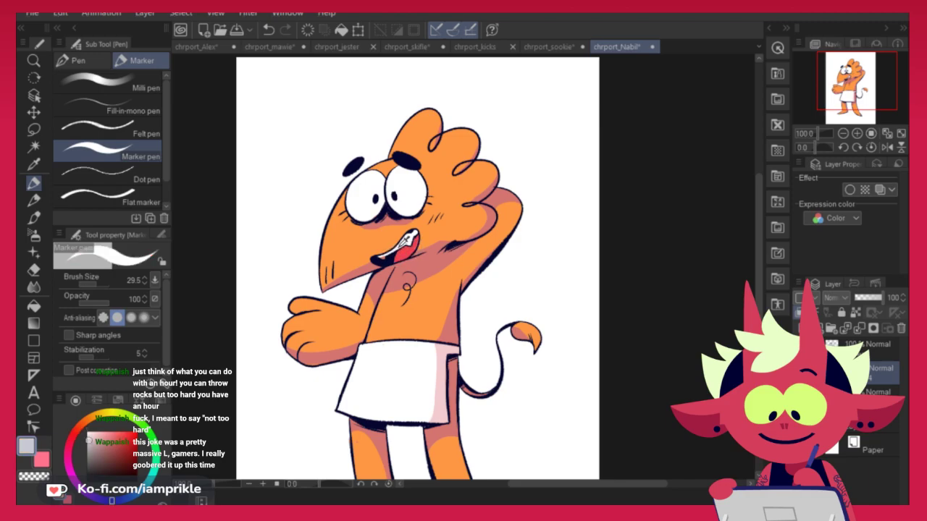
alt+click(403, 372)
alt+click(453, 349)
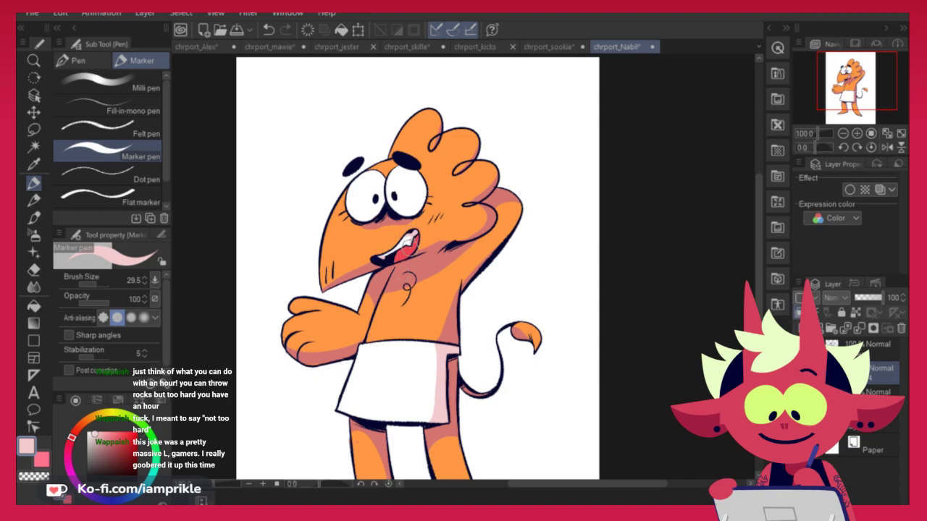
alt+click(411, 246)
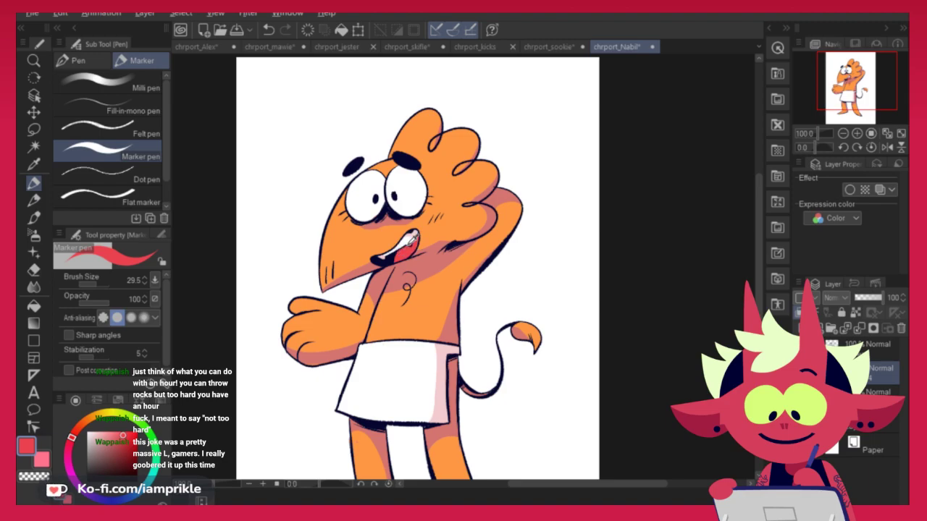
alt+click(409, 236)
alt+click(411, 248)
alt+click(410, 237)
Shade the lower edges of both eyeballs with the pale pink, trimming with sampled white
mouse_move(424, 187)
mouse_down()
mouse_move(420, 208)
mouse_move(407, 212)
mouse_up()
key(ctrl+z)
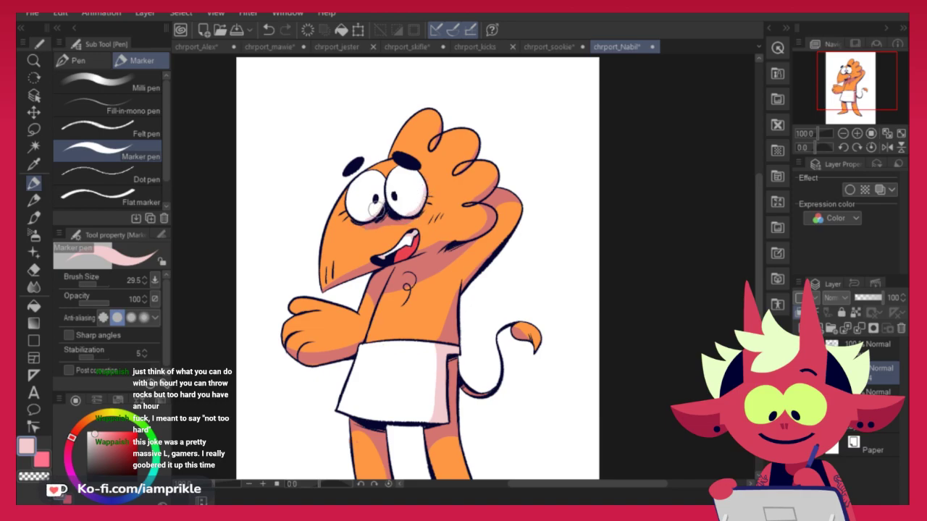
alt+click(374, 210)
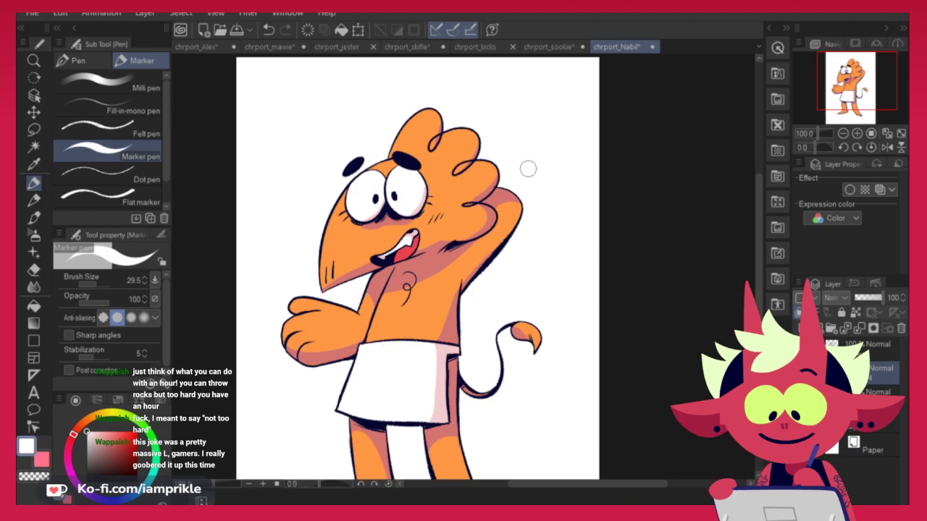
Touch up the shadow under the eyes and crest beside the raised arm with the sampled shadow colour, trimming with orange
alt+click(403, 223)
alt+click(391, 223)
alt+click(386, 233)
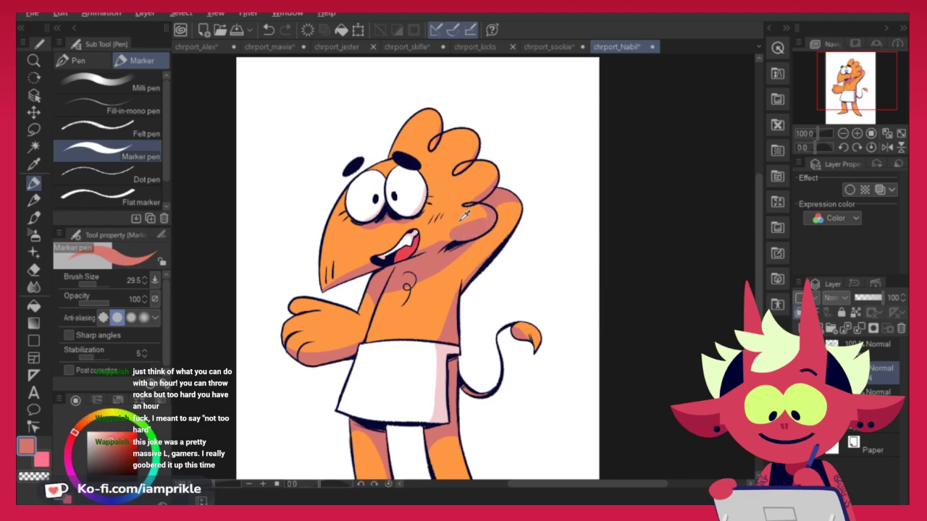
alt+click(429, 252)
alt+click(438, 235)
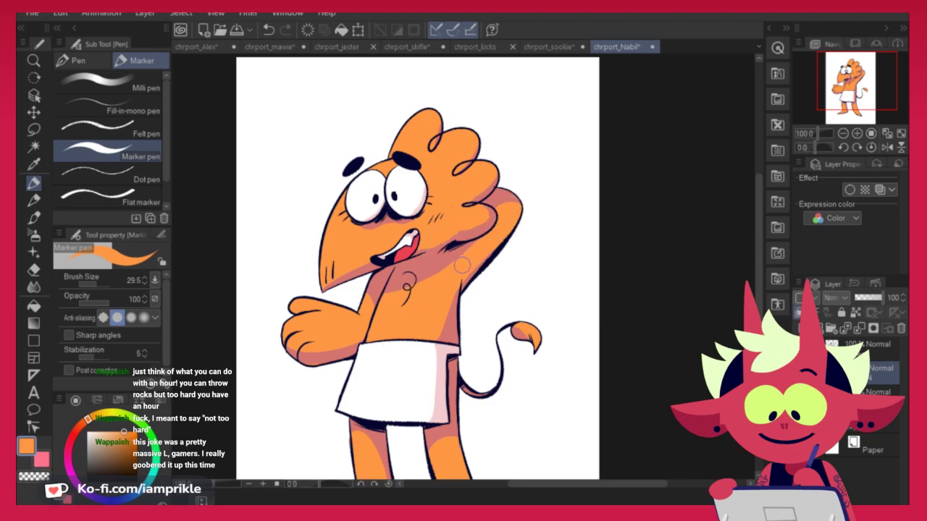
Paint white rim highlights along the front of the beak and the upper edges of the crest lobes
alt+click(422, 192)
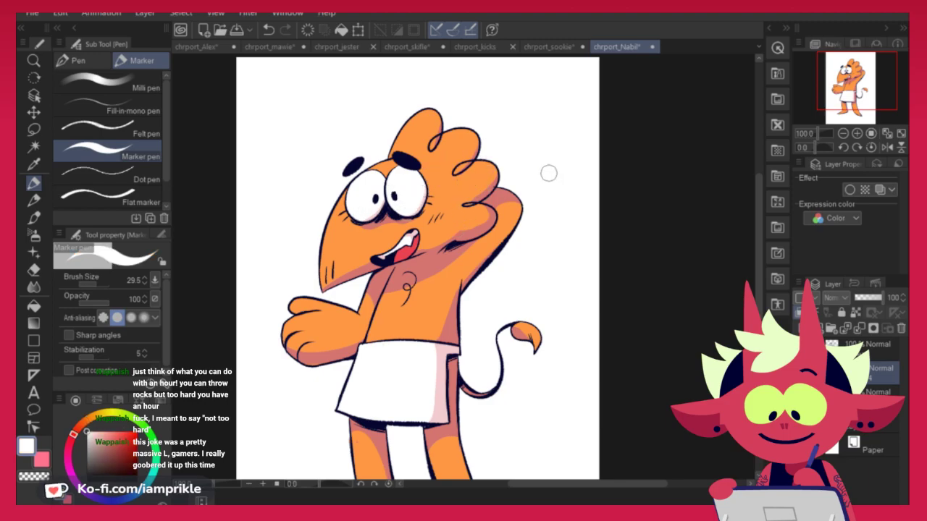
drag(345, 187, 316, 268)
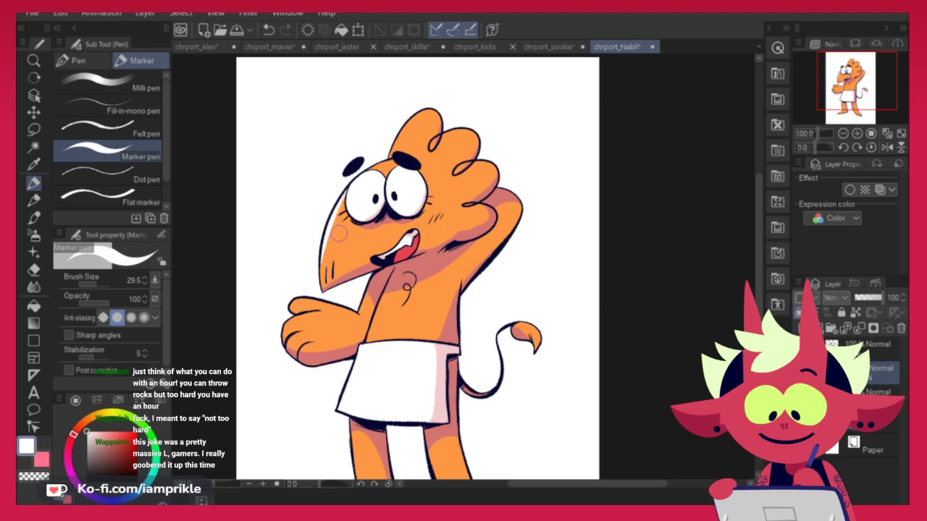
mouse_move(396, 147)
mouse_down()
mouse_move(403, 120)
mouse_move(475, 117)
mouse_move(428, 114)
mouse_move(479, 113)
mouse_move(481, 135)
mouse_up()
key(ctrl+z)
drag(455, 170, 487, 165)
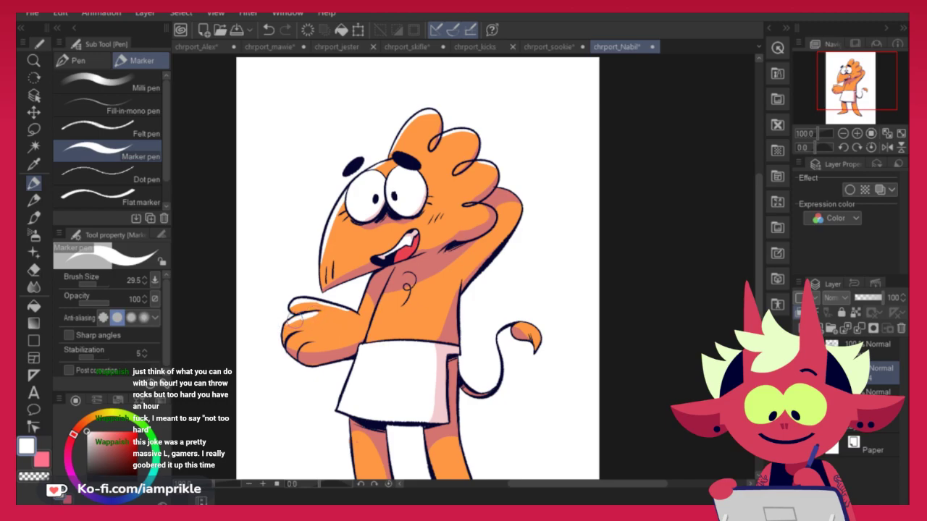
Paint white highlights on the thumb and knuckles of the outstretched hand, undoing unwanted strokes
key(ctrl+z)
drag(313, 313, 284, 332)
key(ctrl+z)
key(ctrl+z)
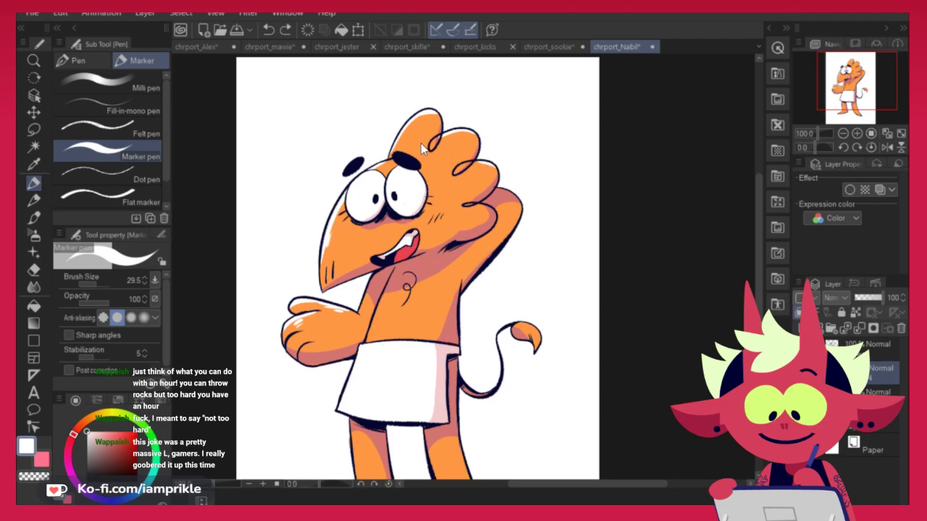
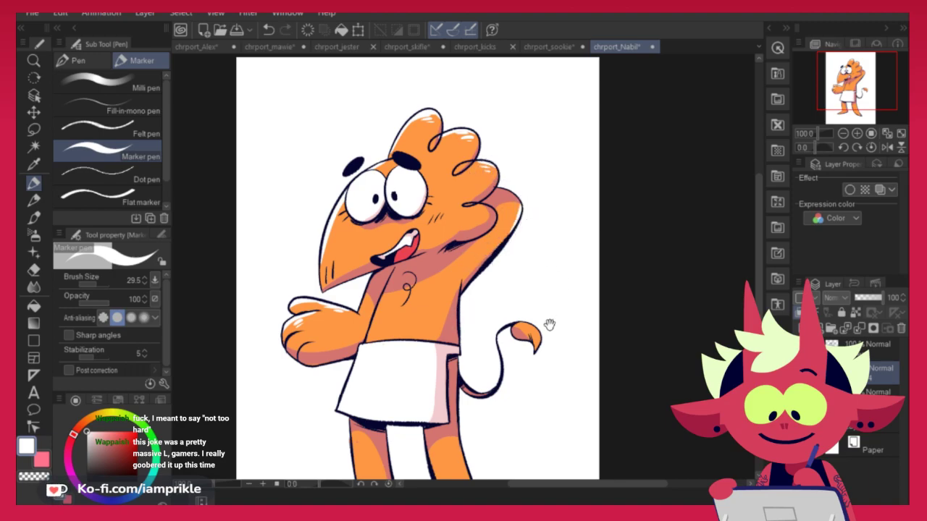
Add white highlights to the tail tip and along the edges of both legs
drag(543, 311, 561, 264)
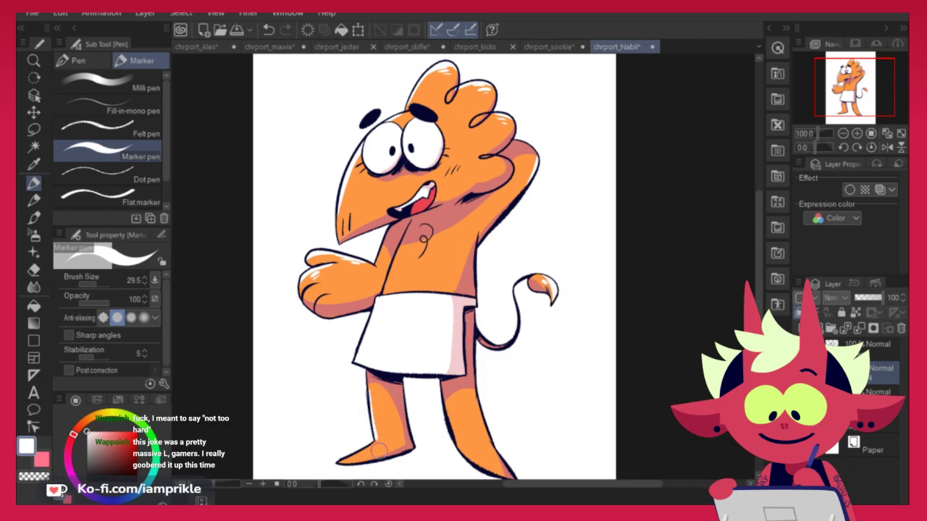
drag(511, 438, 506, 369)
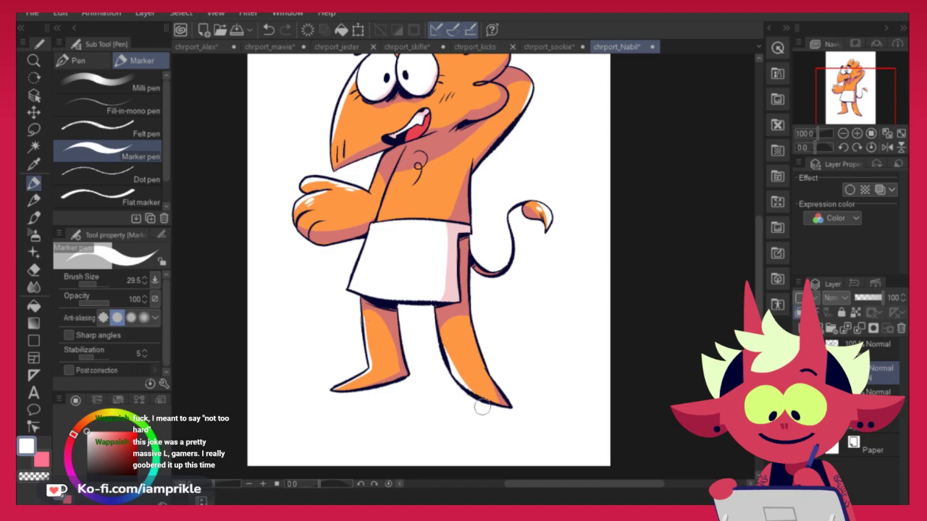
drag(488, 293, 493, 358)
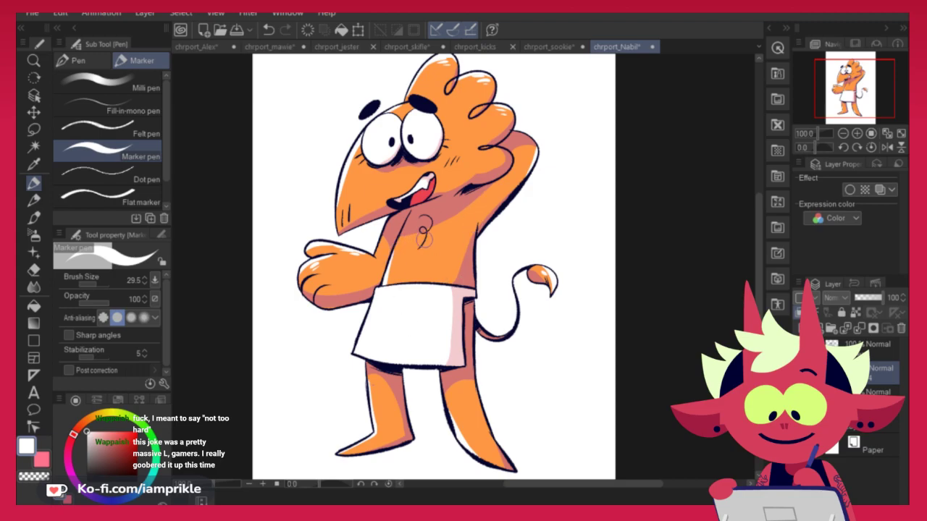
Add small white highlight marks on the chest beside the curl, undoing the unwanted attempts
key(ctrl+z)
drag(438, 232, 434, 242)
key(ctrl+z)
drag(664, 255, 626, 334)
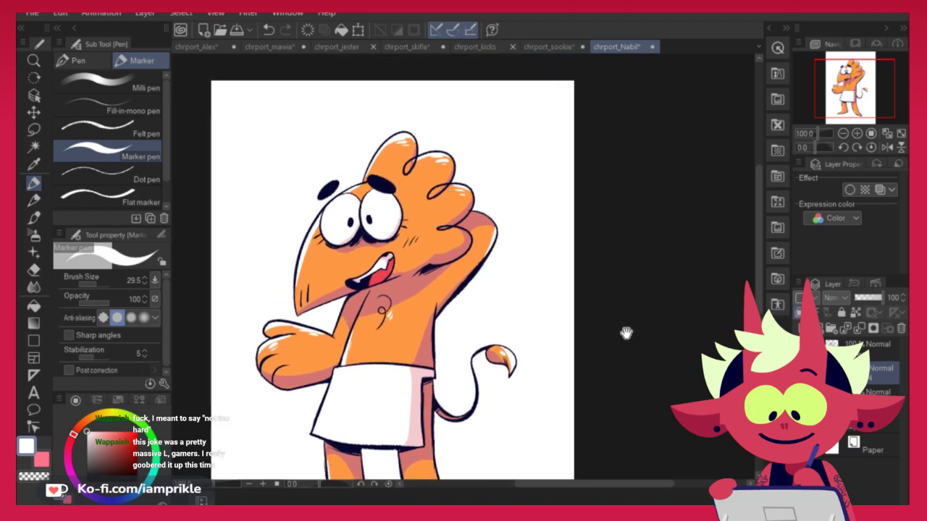
alt+click(319, 253)
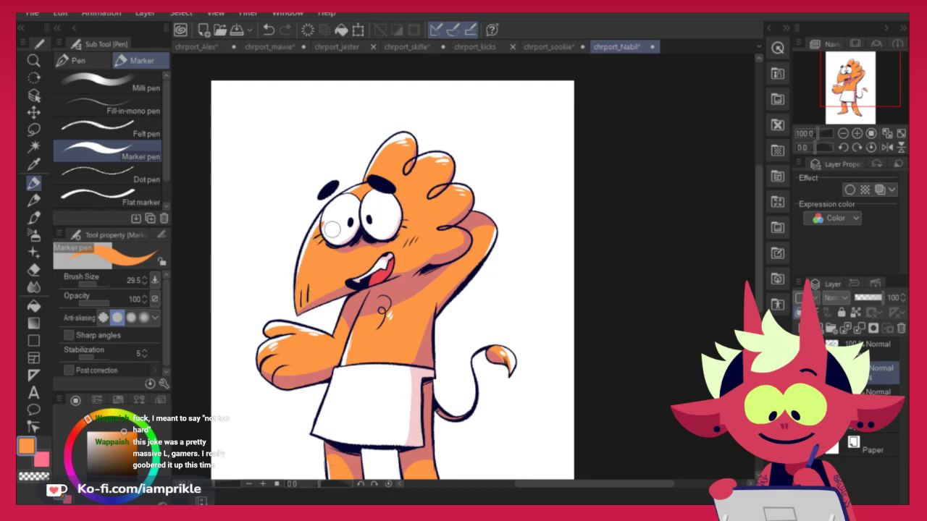
alt+click(339, 224)
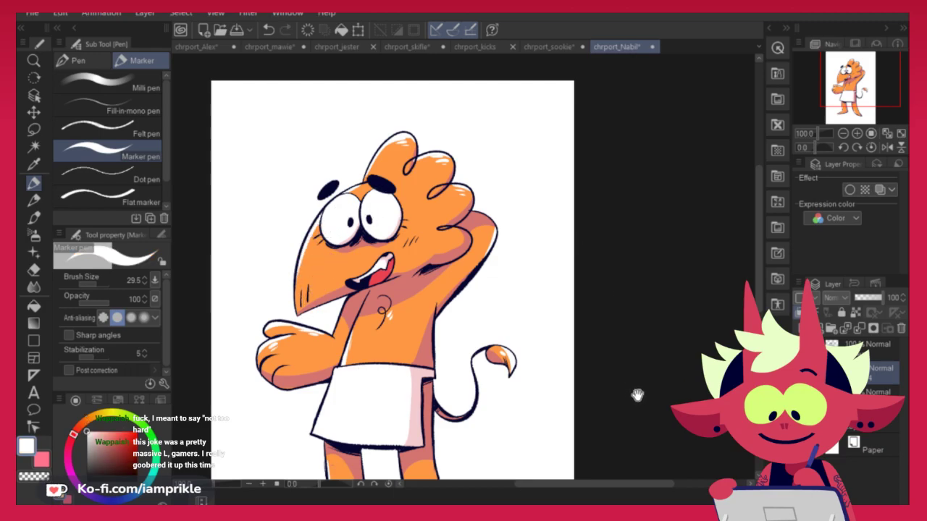
drag(627, 422, 644, 374)
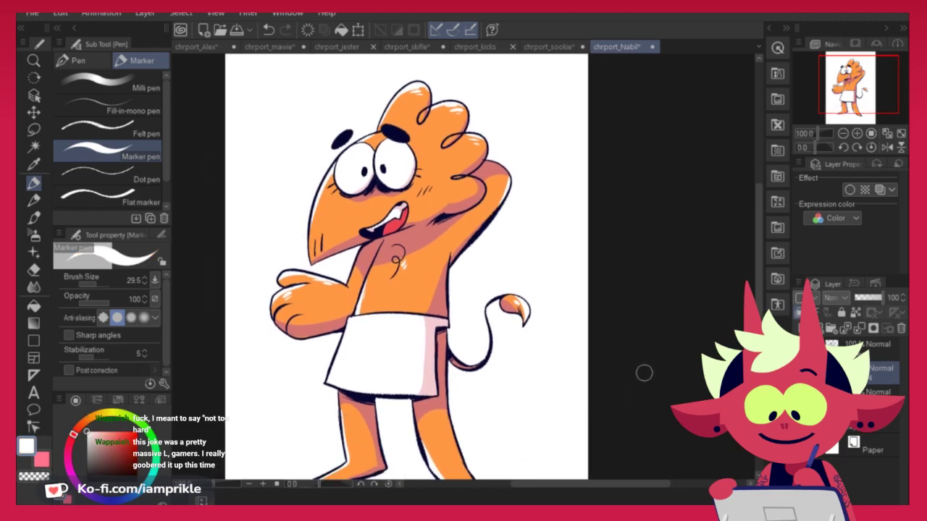
Shade the tongue beneath the teeth with a darker magenta, keeping its lower part the original red
alt+click(391, 226)
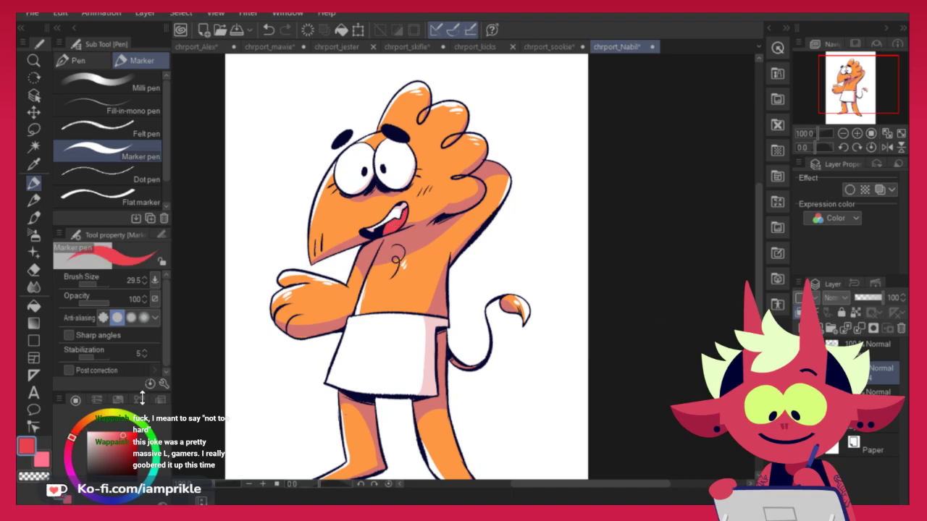
click(120, 443)
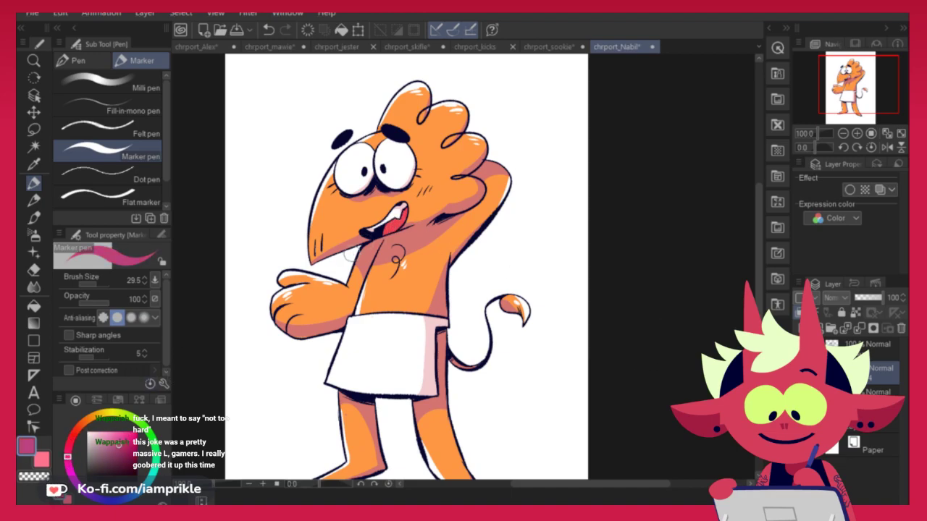
click(120, 448)
drag(386, 224, 403, 216)
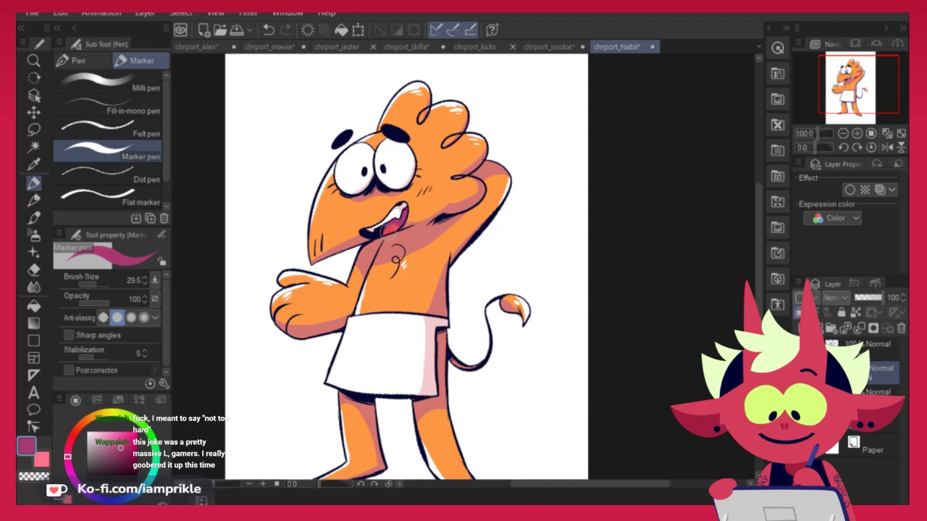
click(123, 436)
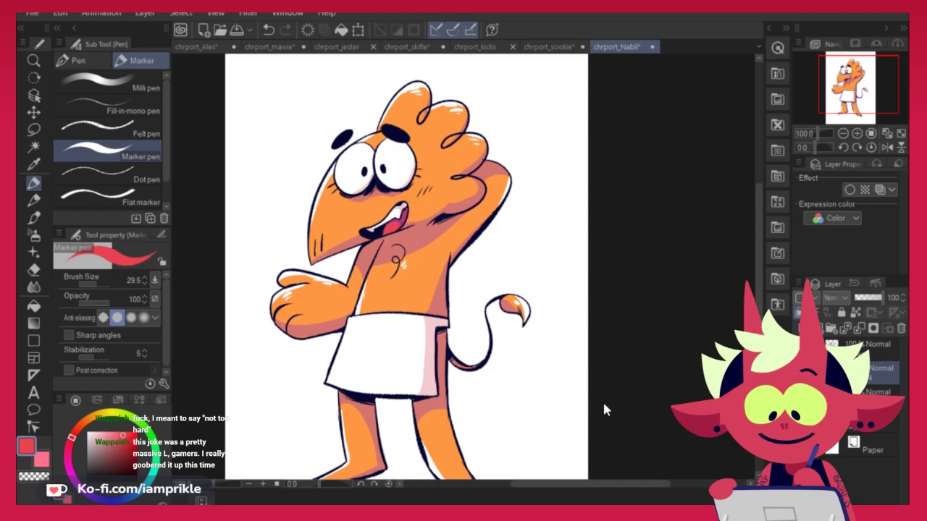
Sample the pale lavender ground-shadow colour from chrport_kicks and return to chrport_Nabil
drag(660, 388, 667, 310)
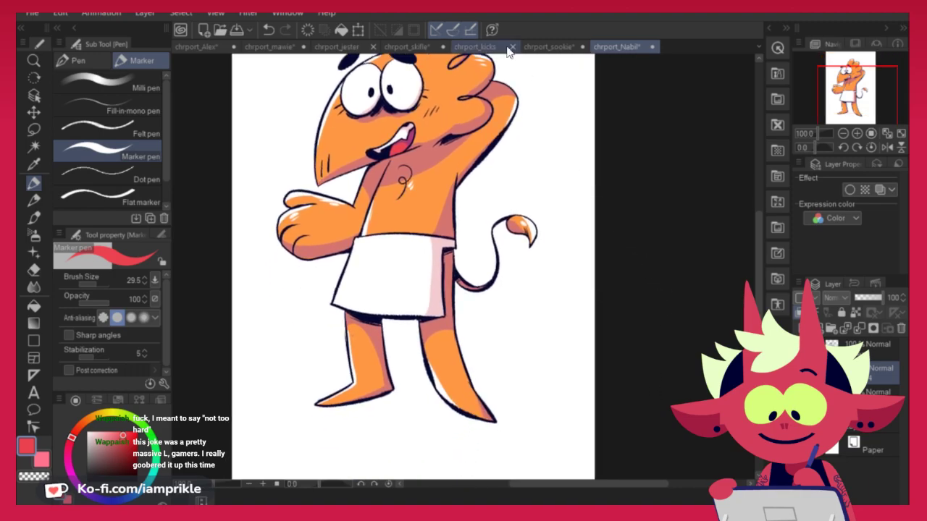
click(474, 46)
alt+click(518, 447)
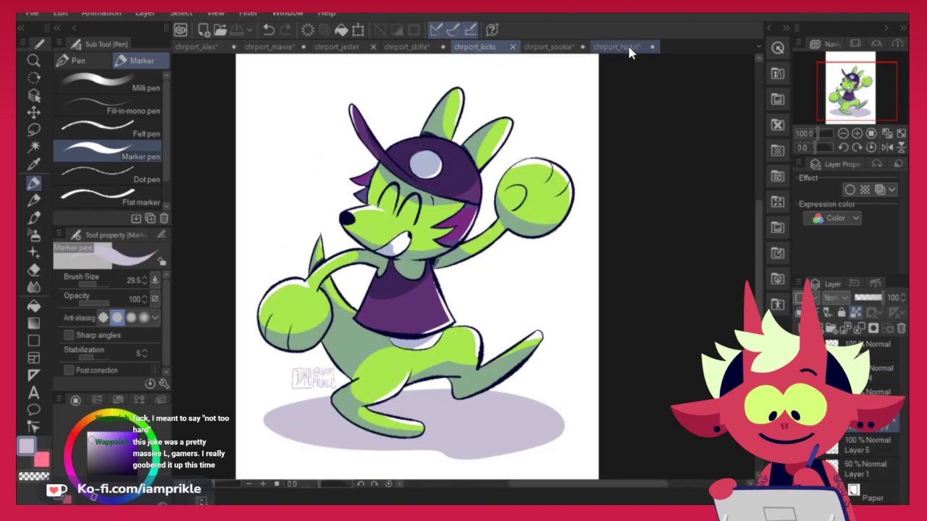
click(616, 47)
On a new layer beneath the character, outline a wide ground shadow around the feet and fill it with the pale lavender
click(866, 430)
key(ctrl+shift+n)
drag(433, 377, 448, 342)
mouse_move(443, 341)
mouse_down()
mouse_move(357, 341)
mouse_move(572, 389)
mouse_move(410, 346)
mouse_up()
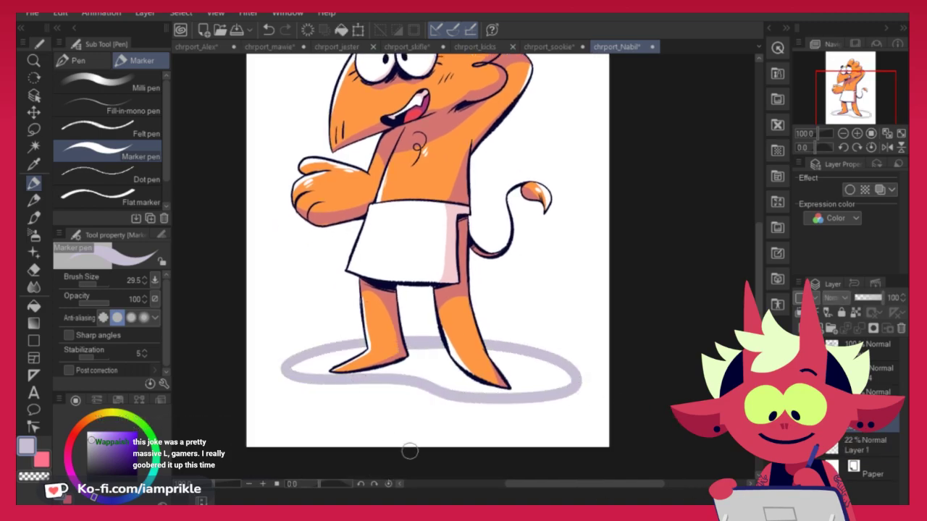
key(g)
click(422, 375)
click(332, 360)
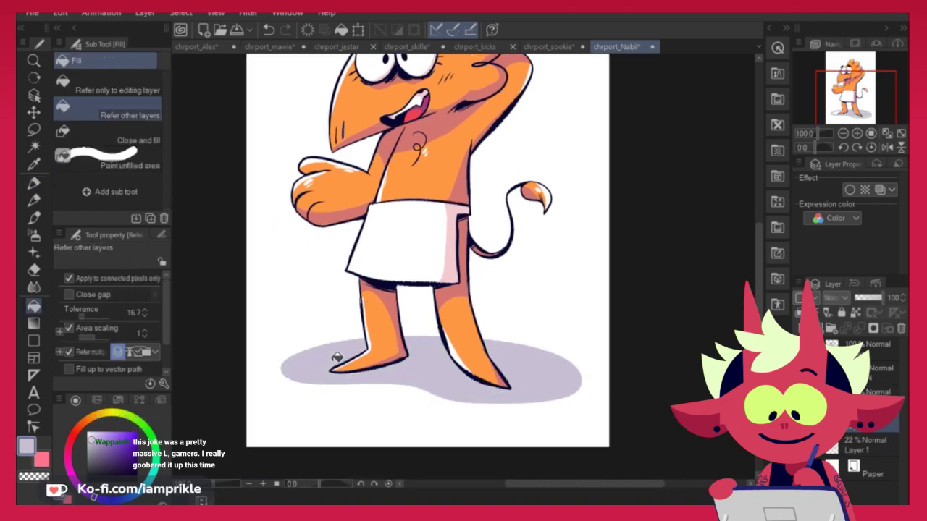
Copy the artist signature from chrport_kicks into chrport_Nabil and place it beneath the tail, just above the ground shadow
drag(635, 352, 644, 393)
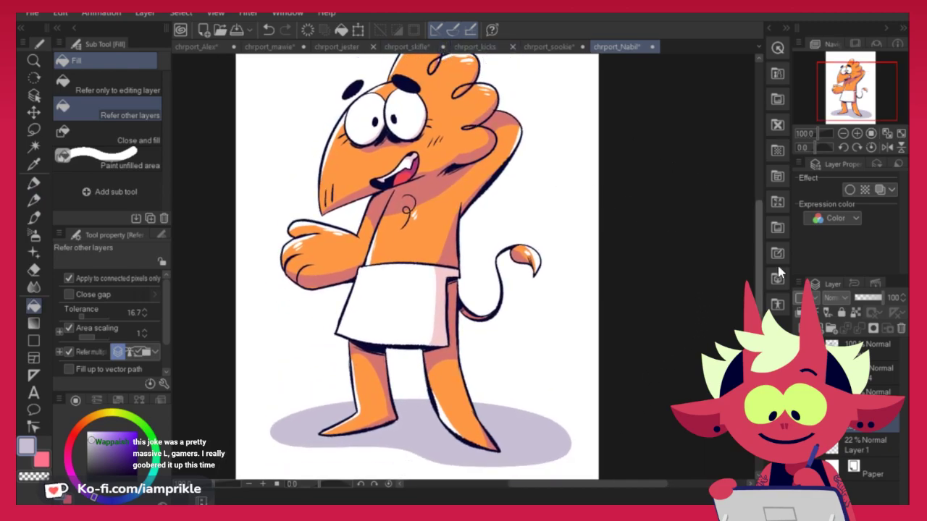
click(474, 47)
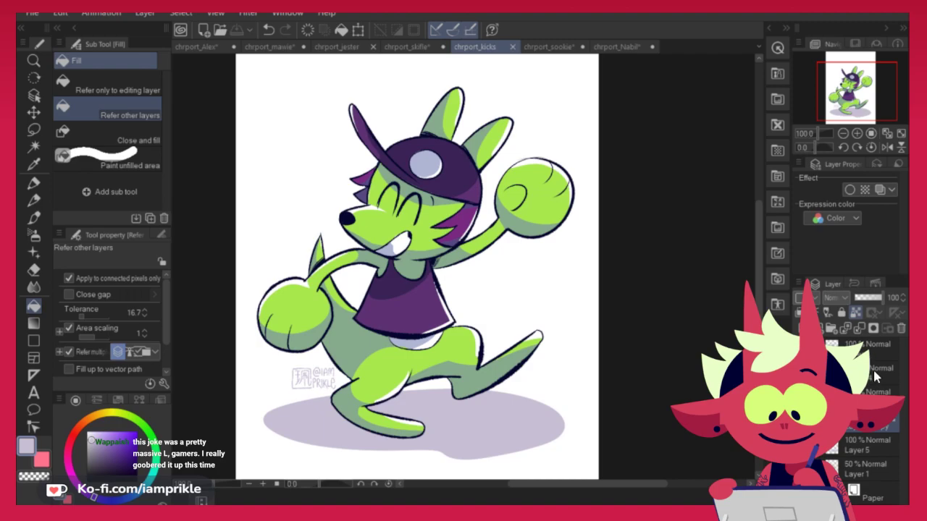
click(617, 48)
key(ctrl+v)
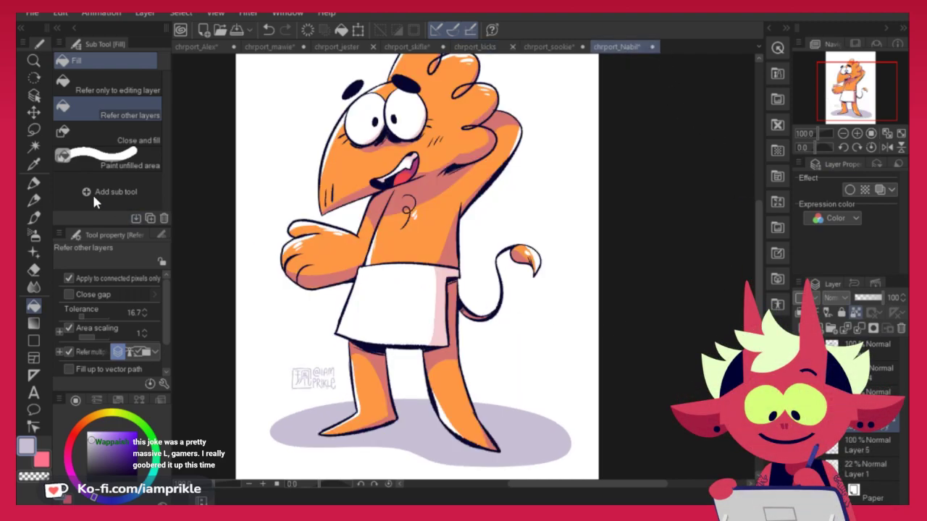
click(33, 113)
drag(355, 403, 391, 391)
mouse_move(330, 389)
mouse_down()
mouse_move(503, 394)
mouse_move(503, 375)
mouse_up()
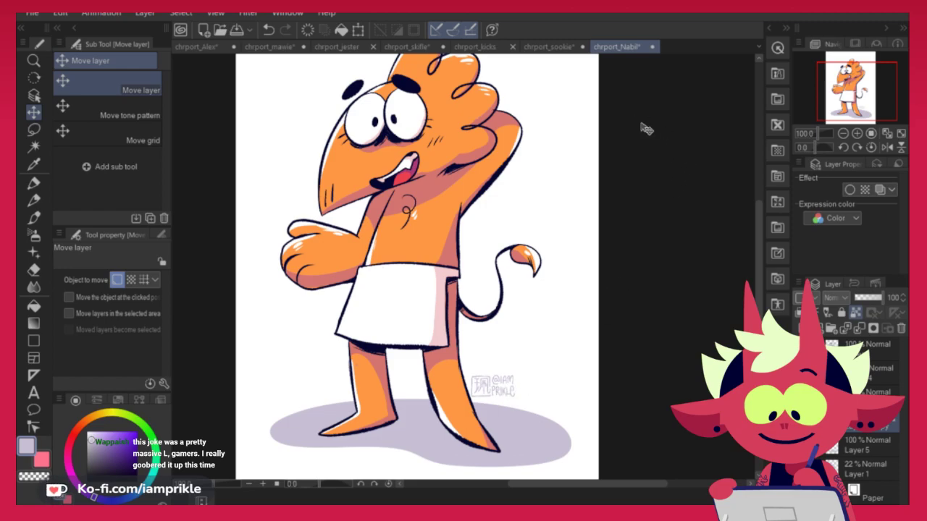
Trim the white highlight beside the chest curl using the Marker pen with transparent colour
click(878, 394)
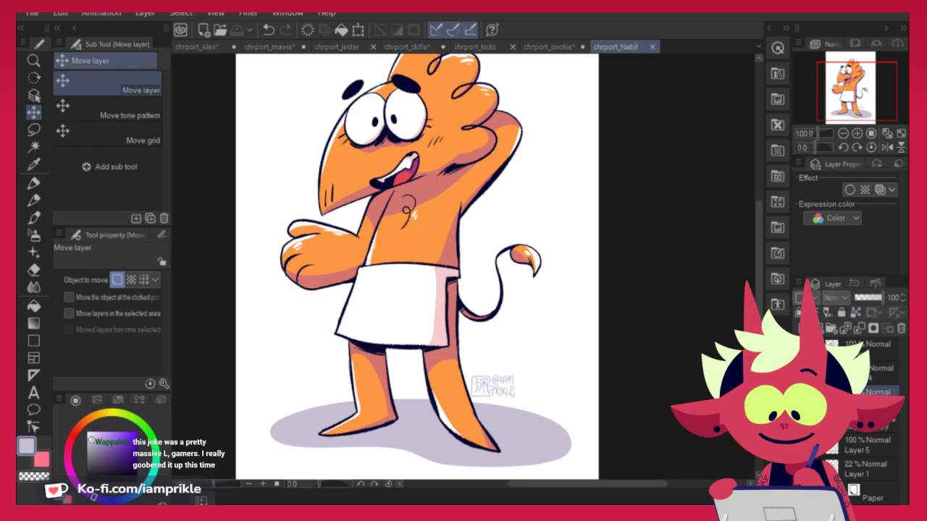
click(872, 375)
key(c)
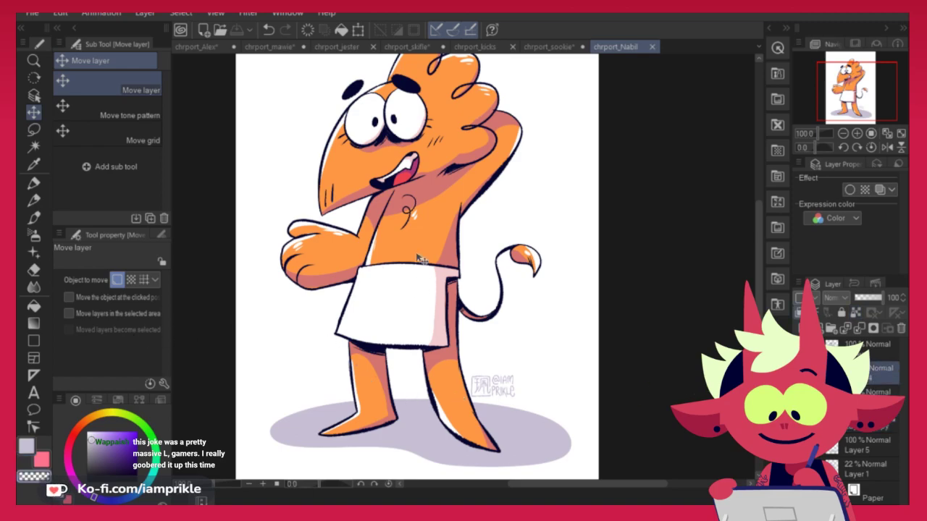
click(37, 183)
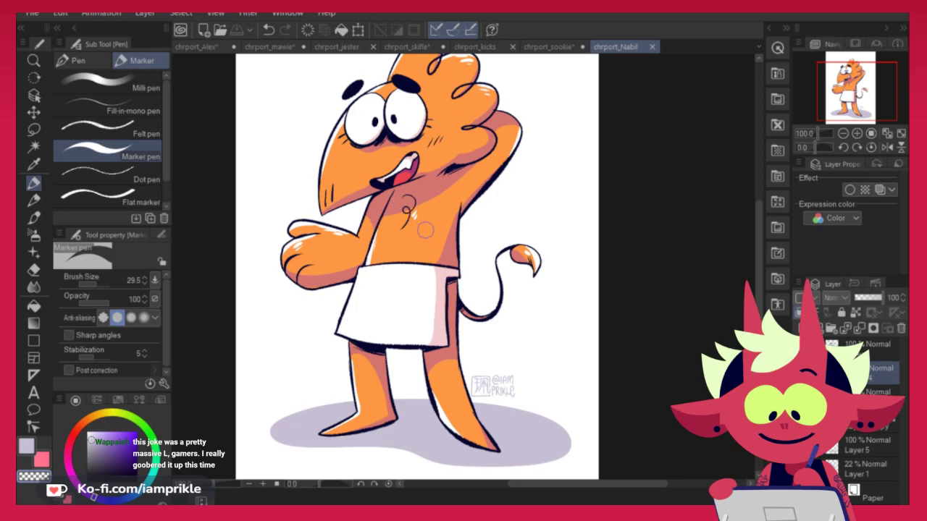
click(413, 210)
Switch to chrport_sookie and add a new layer beneath the line art, ready for flat fills
click(547, 47)
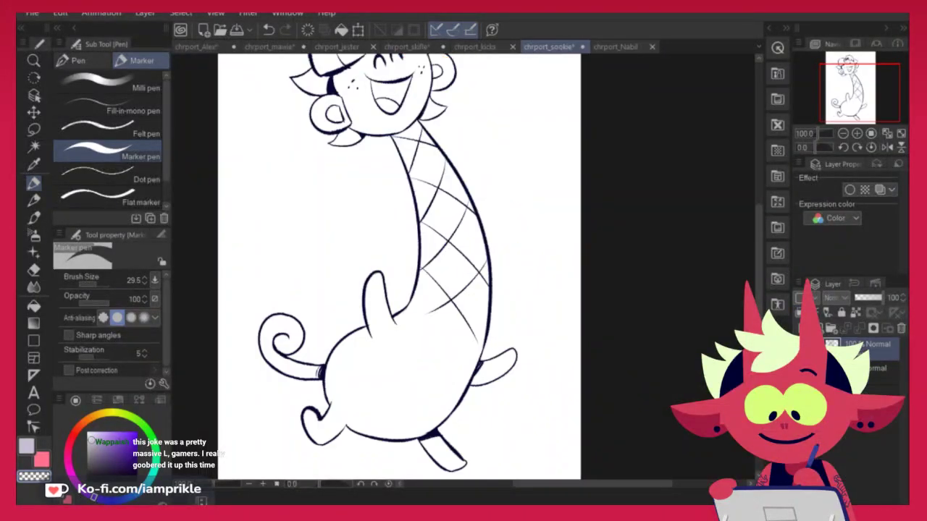
click(862, 369)
click(831, 330)
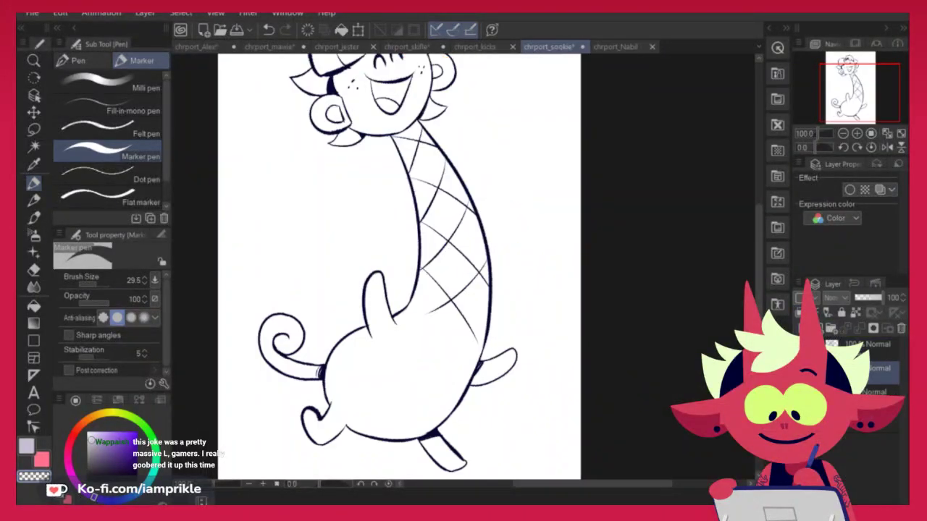
click(34, 269)
key(ctrl+minus)
click(34, 306)
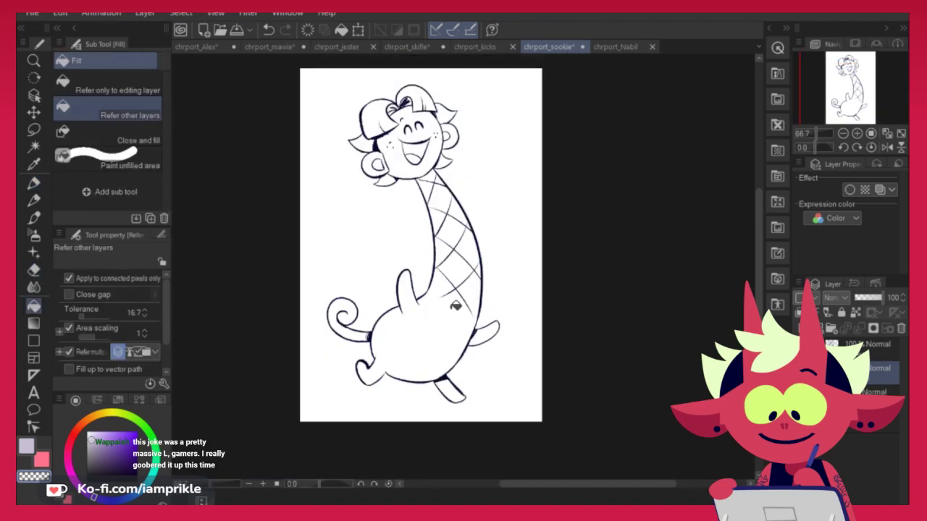
drag(590, 342, 577, 372)
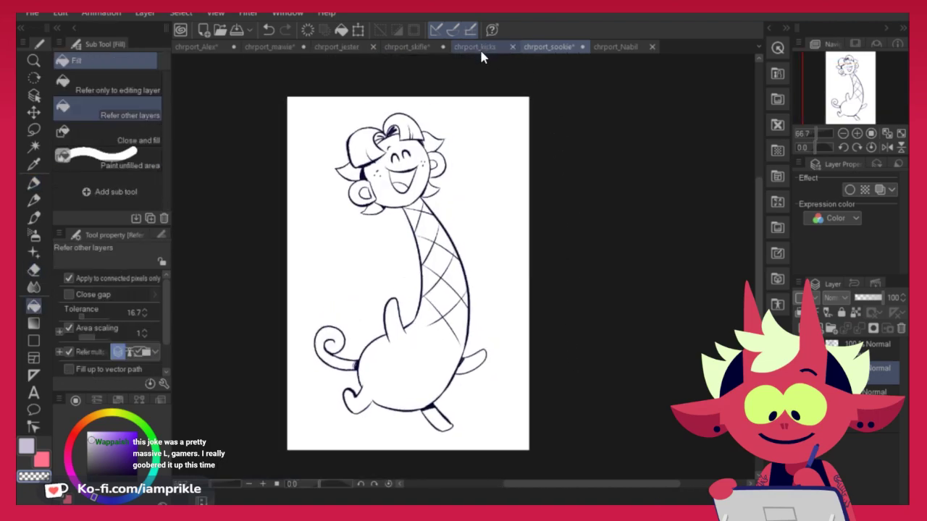
Fill the character's head, neck, body, limbs and tail with a muted reddish brown, using Close and fill for the small areas
click(77, 430)
click(113, 444)
click(111, 455)
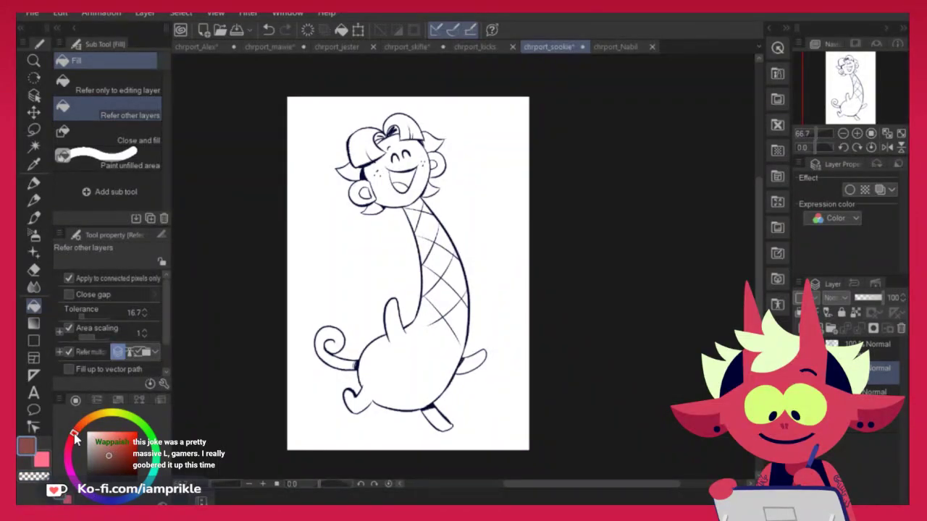
click(107, 454)
drag(77, 430, 75, 430)
drag(412, 102, 521, 365)
key(ctrl+z)
click(113, 137)
mouse_move(405, 91)
mouse_down()
mouse_move(563, 267)
mouse_move(641, 268)
mouse_up()
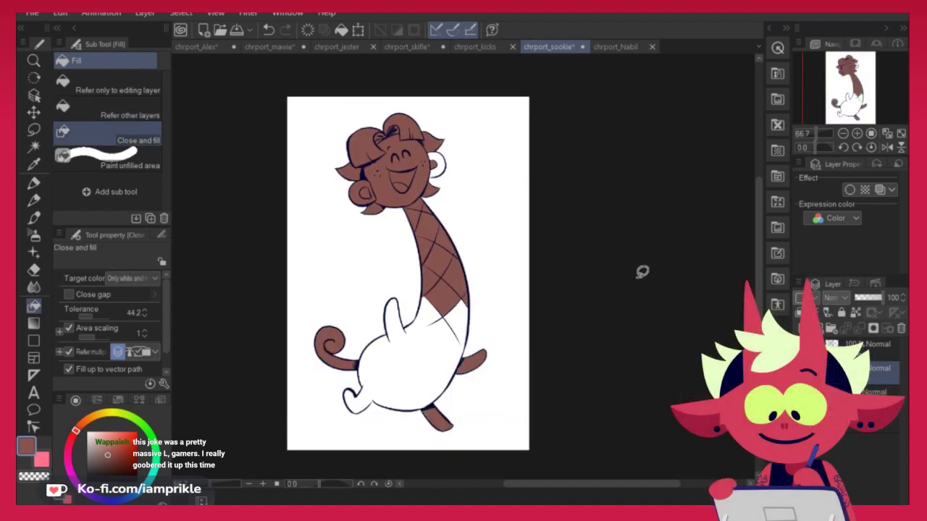
click(110, 103)
click(409, 347)
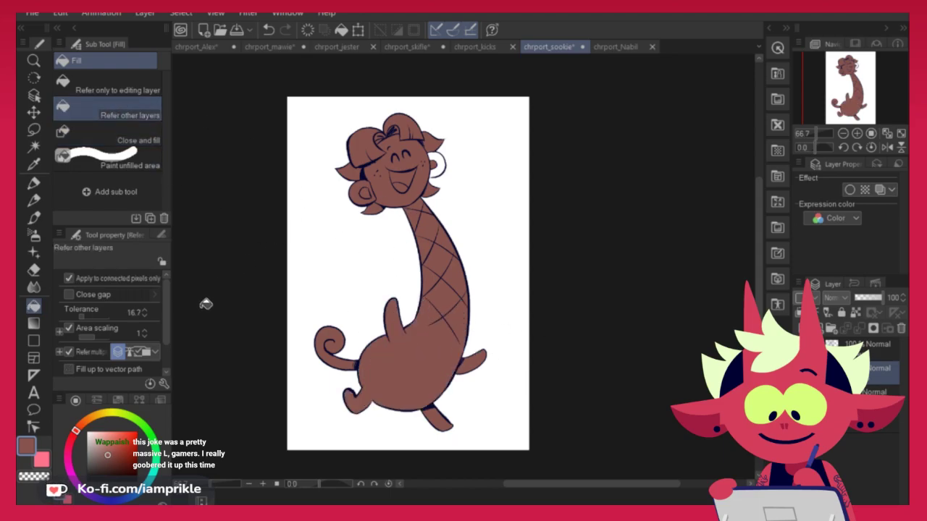
Fill the face with a light warm tan, replacing the darker tan attempt
click(105, 447)
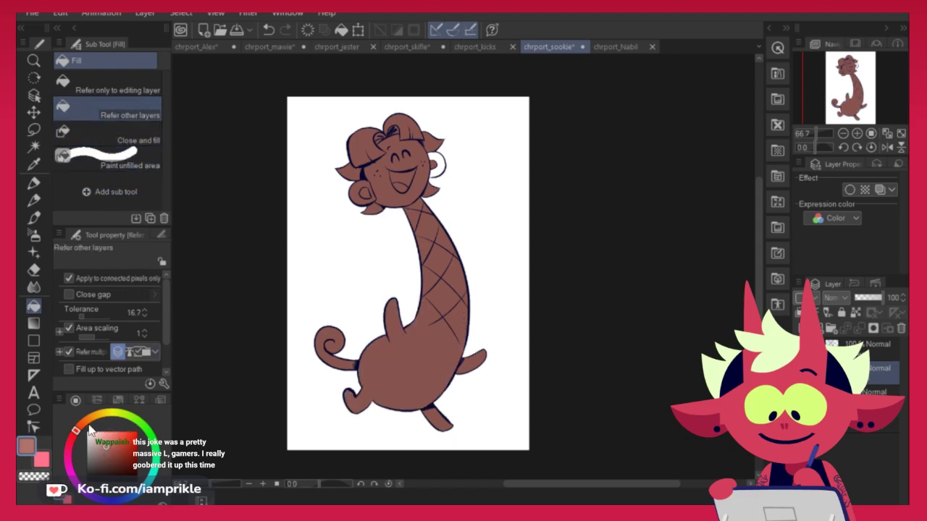
drag(83, 432, 87, 421)
click(121, 433)
click(433, 177)
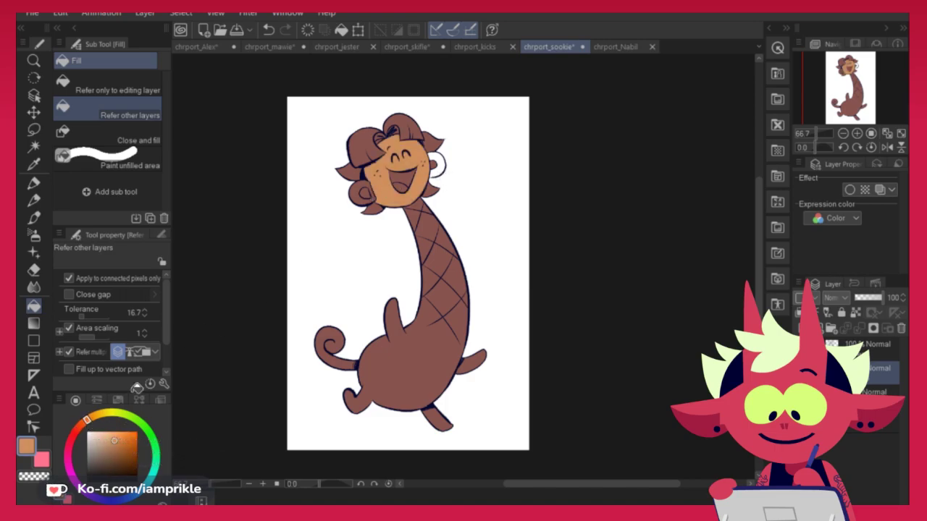
key(ctrl+z)
click(109, 437)
click(421, 176)
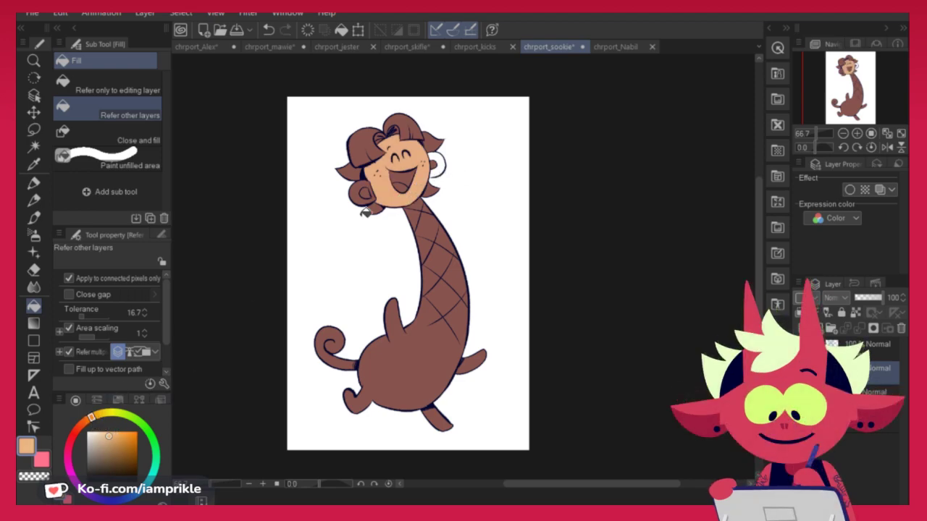
Fill both ears with an orange tan darker than the face, undoing the unwanted ear fills
click(112, 443)
mouse_move(91, 417)
mouse_down()
mouse_move(75, 433)
mouse_move(113, 438)
mouse_up()
click(438, 163)
click(368, 191)
click(436, 166)
key(ctrl+z)
key(ctrl+z)
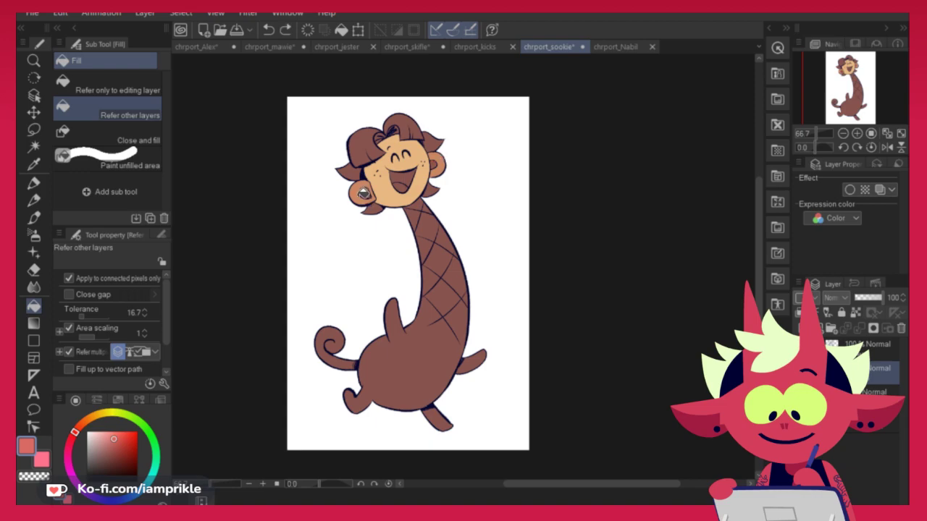
Fill the inner part of both ears with a muted orange-red based on the outer ear colour
alt+click(359, 197)
drag(85, 429, 78, 427)
click(371, 190)
click(437, 162)
Fill the tongue with red and the mouth interior with the dark navy of the line art
click(118, 442)
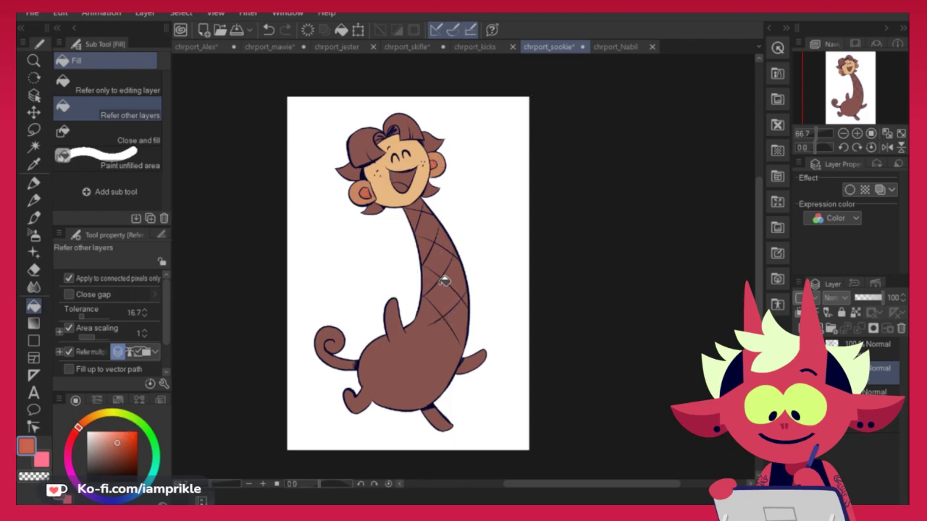
click(402, 187)
key(ctrl+z)
click(73, 436)
click(122, 439)
click(402, 193)
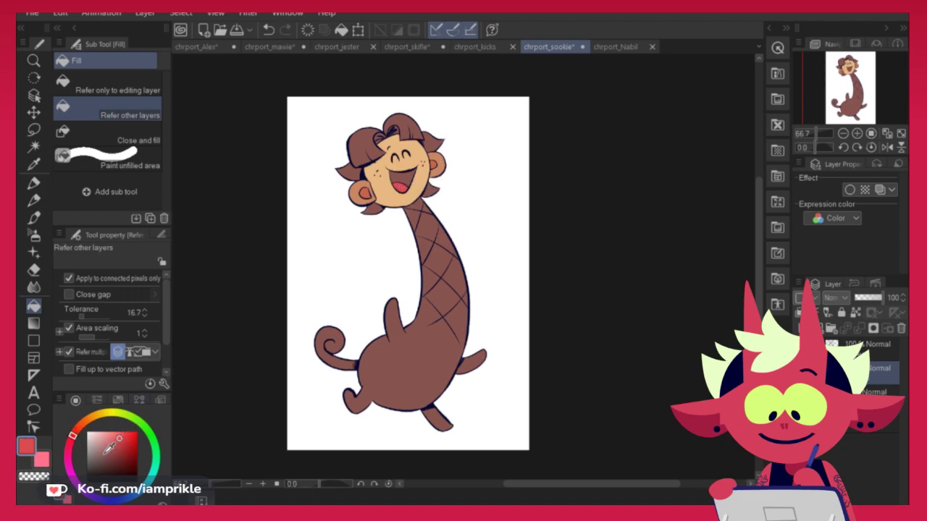
alt+click(376, 171)
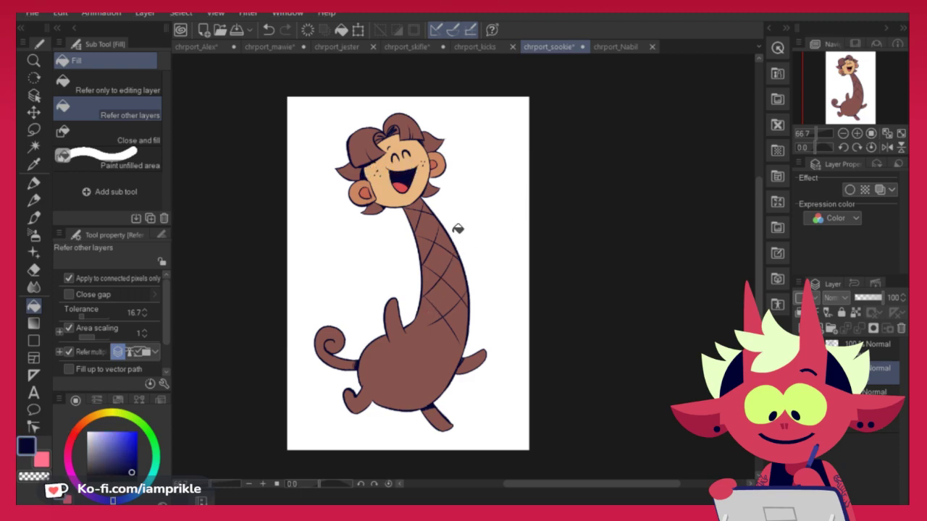
click(149, 434)
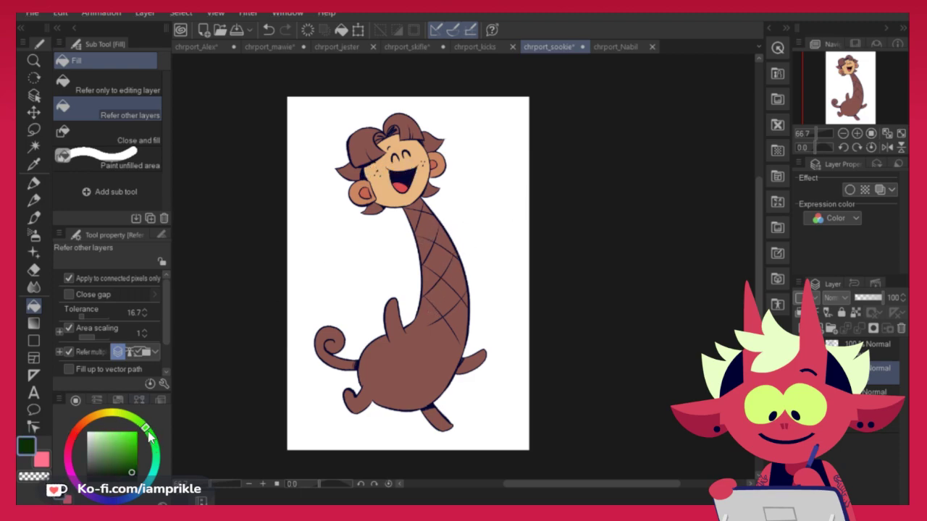
click(127, 442)
click(373, 143)
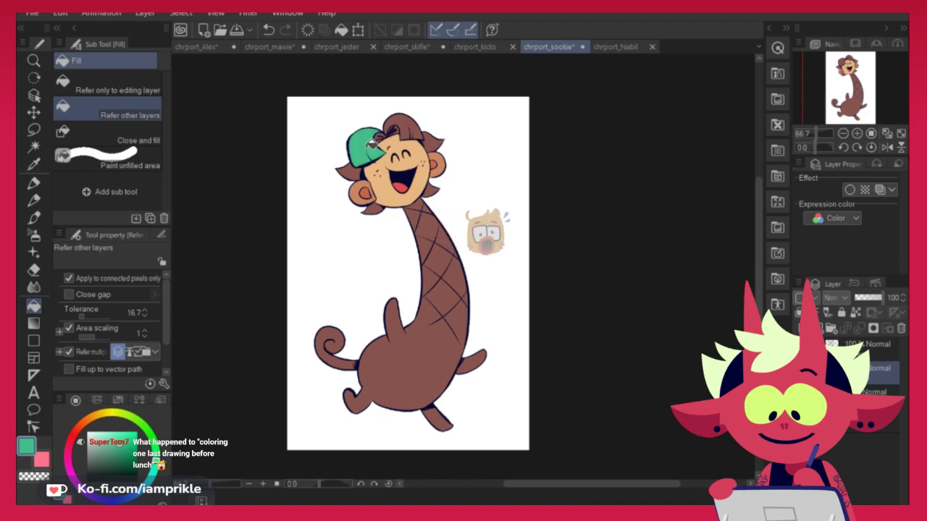
key(ctrl+z)
click(108, 134)
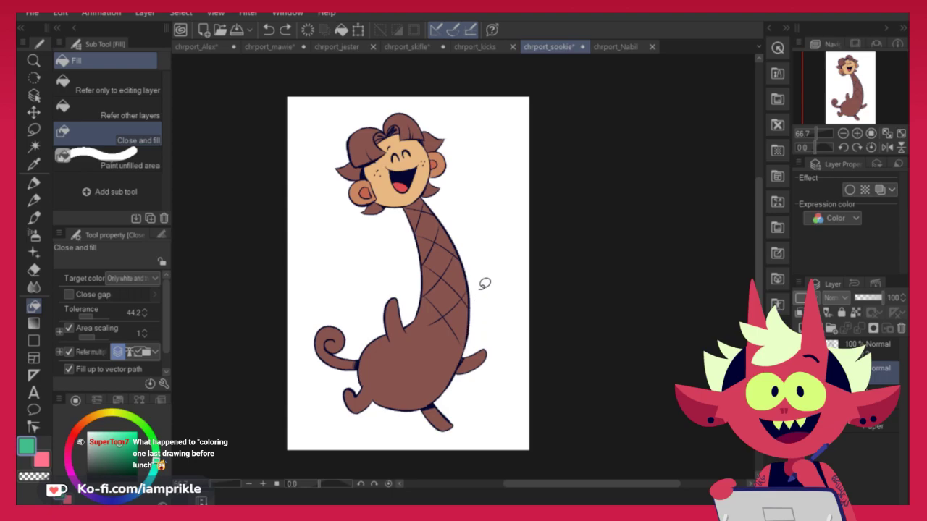
drag(120, 439, 125, 427)
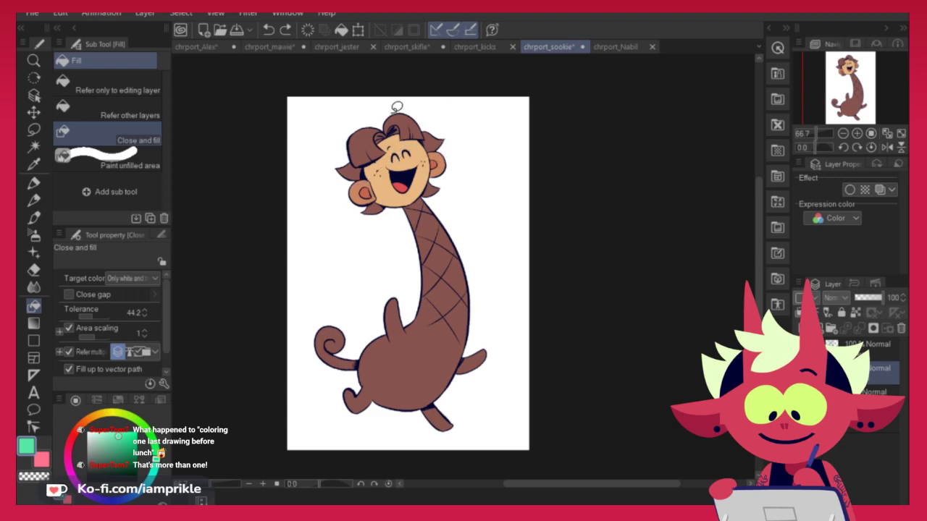
click(129, 112)
click(365, 141)
click(405, 124)
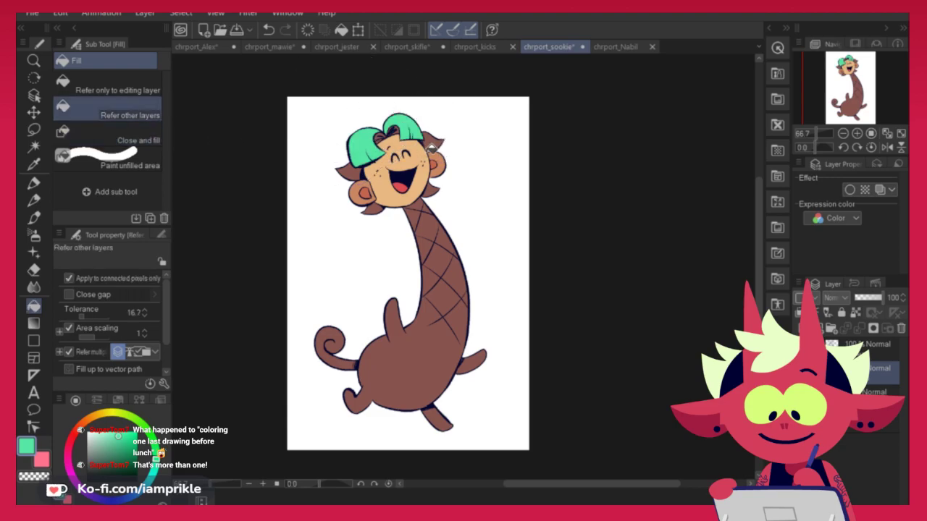
key(ctrl+z)
key(ctrl+z)
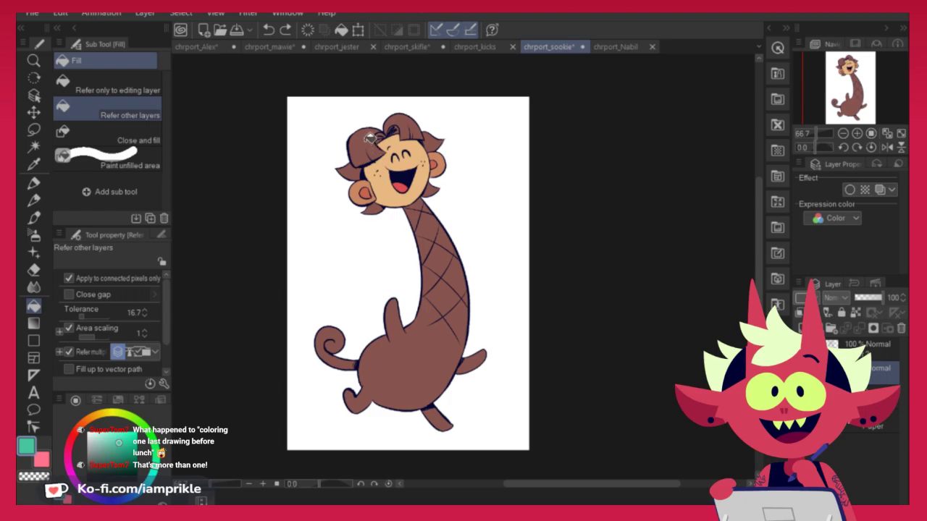
Fill the hair sections around the head with a teal green
click(371, 140)
click(404, 123)
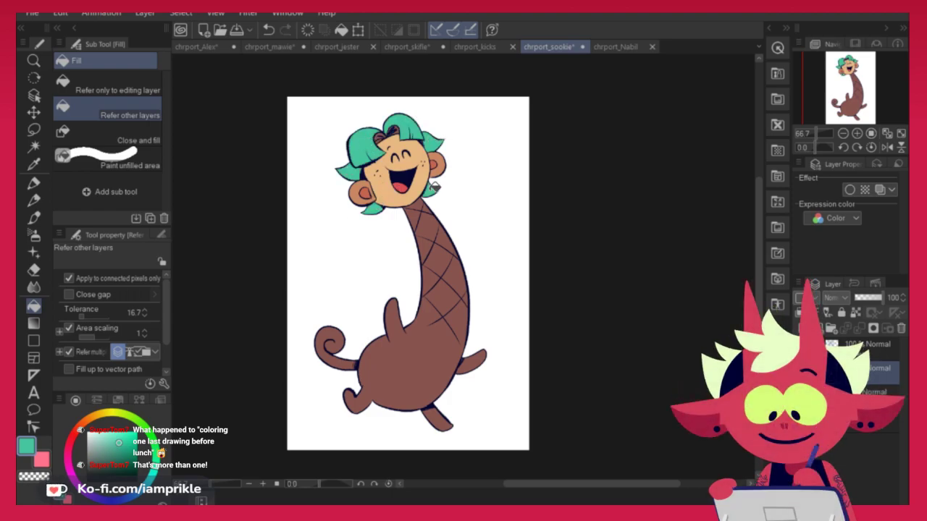
click(109, 134)
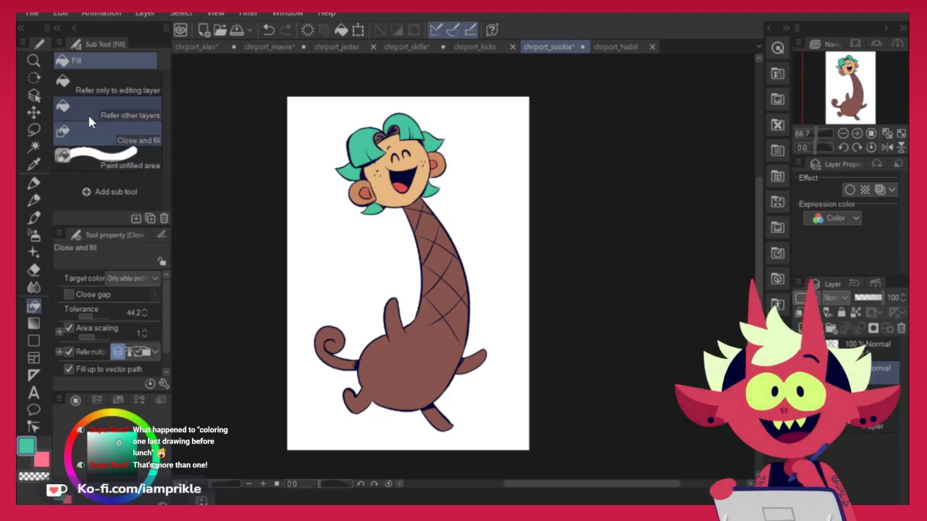
Fill the folded inner parts of the front curls with a dark greyish teal
click(116, 109)
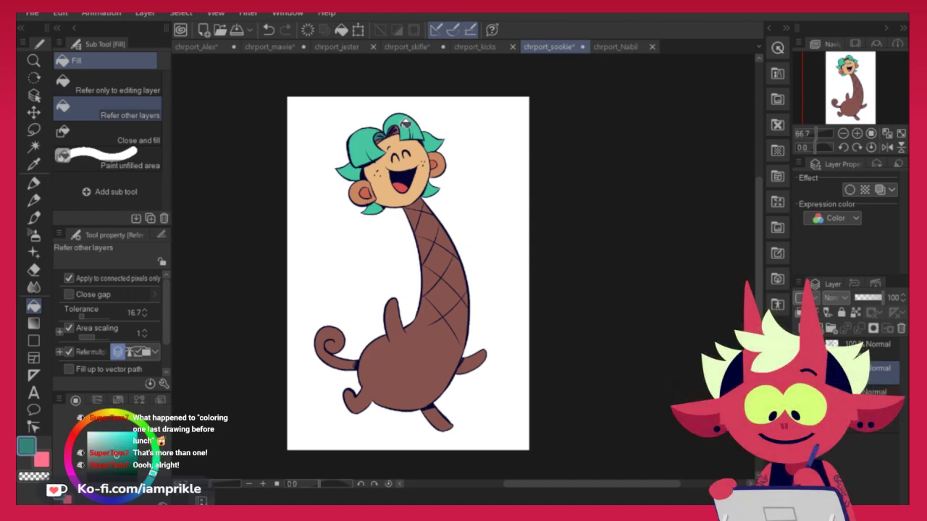
click(33, 182)
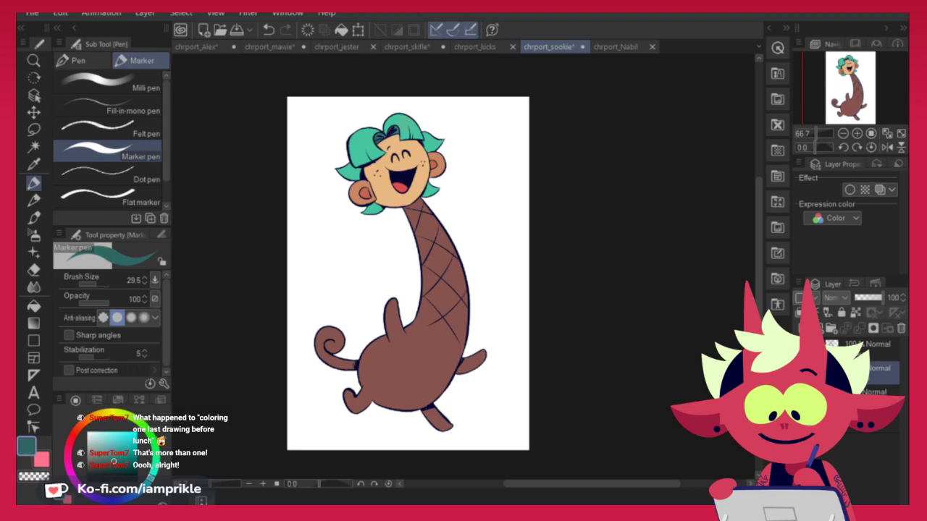
key(ctrl+z)
click(106, 459)
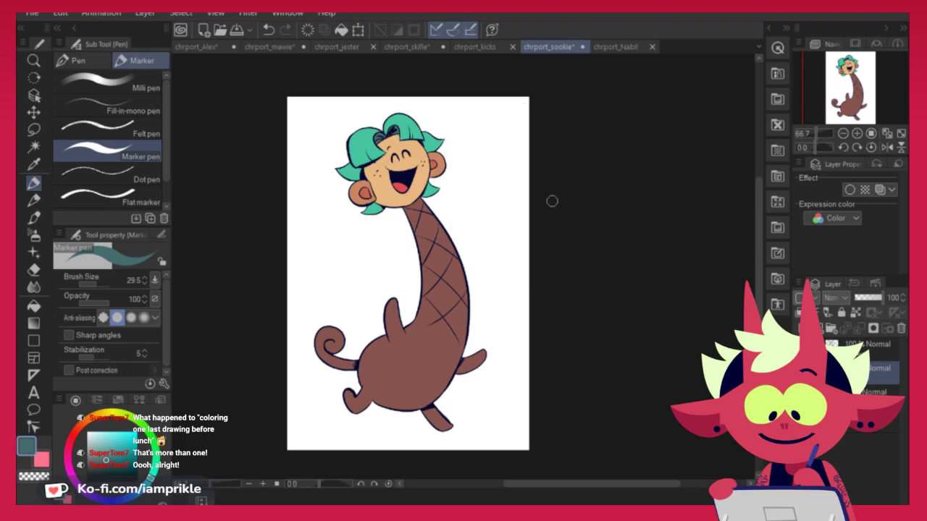
Recolour the hair with a softer, more muted green and fill the curled tail with the same green
click(33, 306)
alt+click(395, 138)
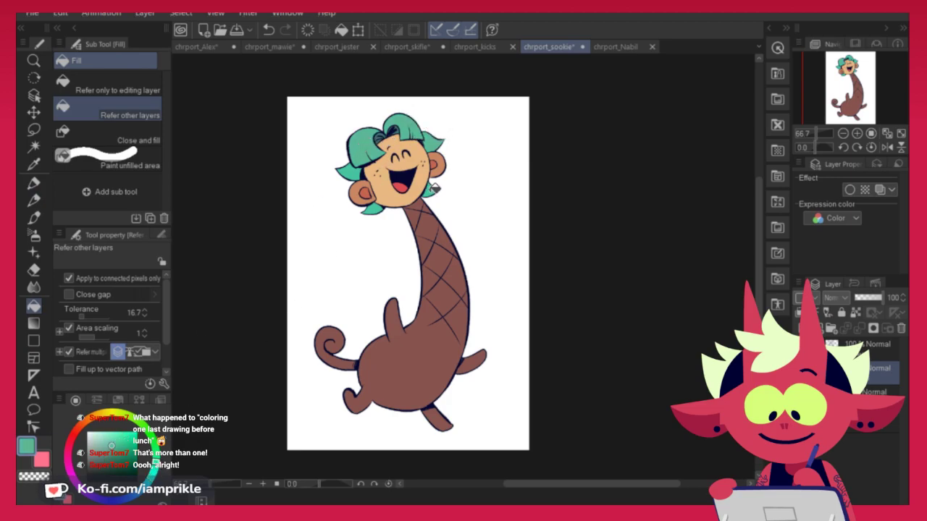
click(339, 337)
Add a new layer above the flat colours and clip it to them for the character's shading
scroll(556, 411, up, 1)
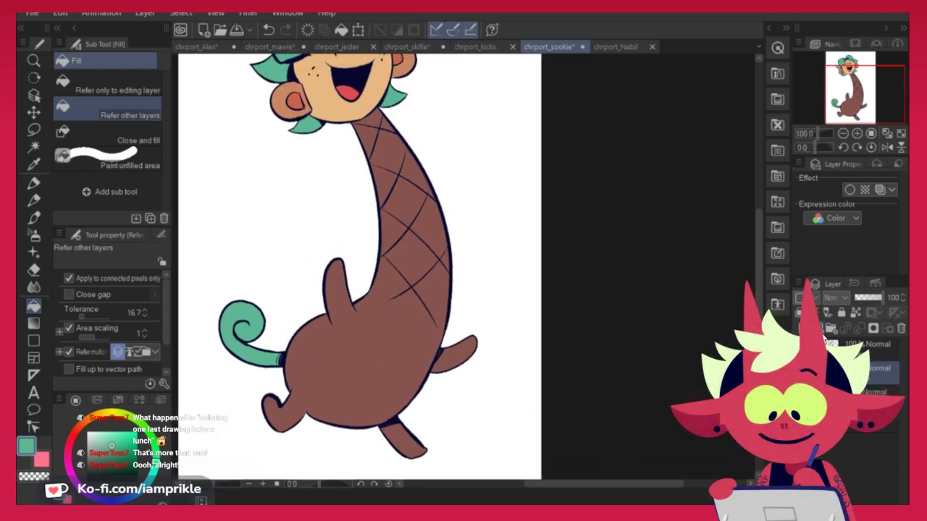
click(804, 328)
click(799, 314)
Shade the lower edge of the face with the Marker pen in a dusky brown derived from the skin colour
click(34, 184)
drag(515, 240, 549, 353)
alt+click(361, 223)
click(107, 442)
drag(87, 420, 87, 427)
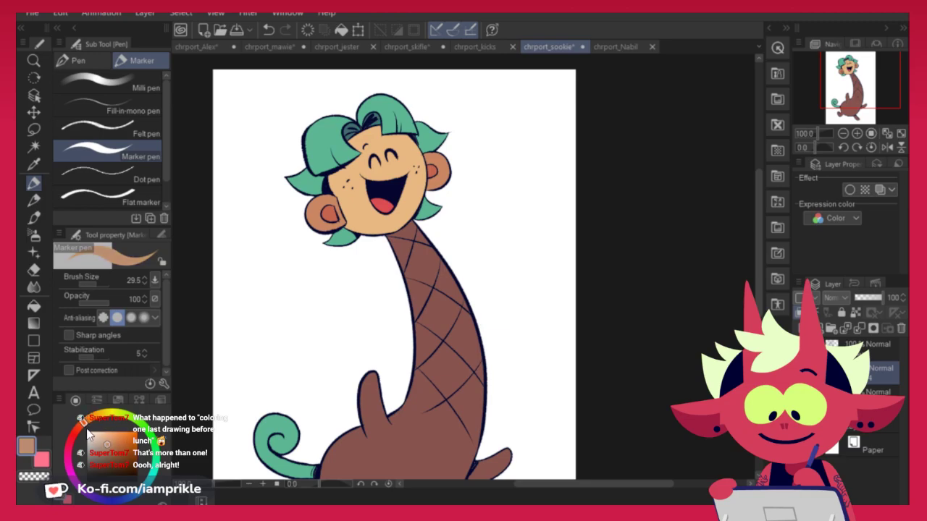
drag(328, 212, 413, 209)
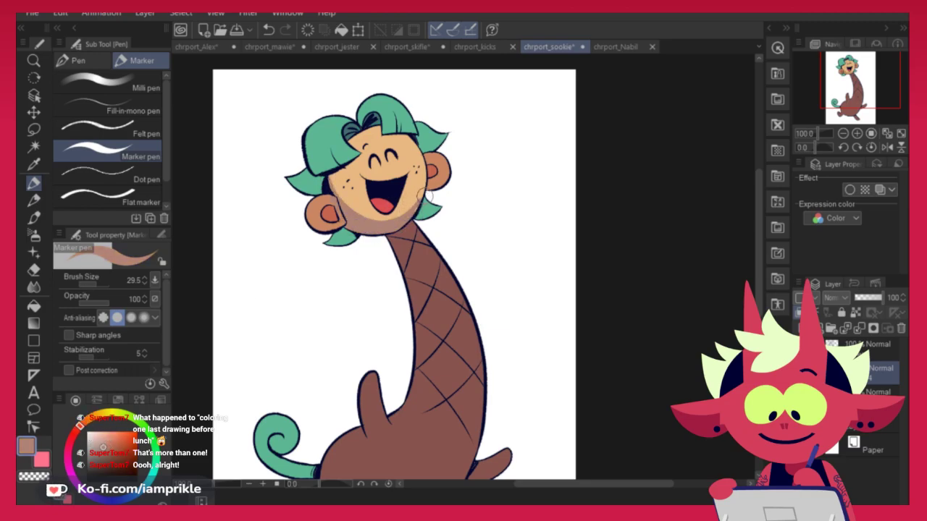
Trim the shadow along the jaw and cheeks with the transparent colour to leave a thin curved edge
key(c)
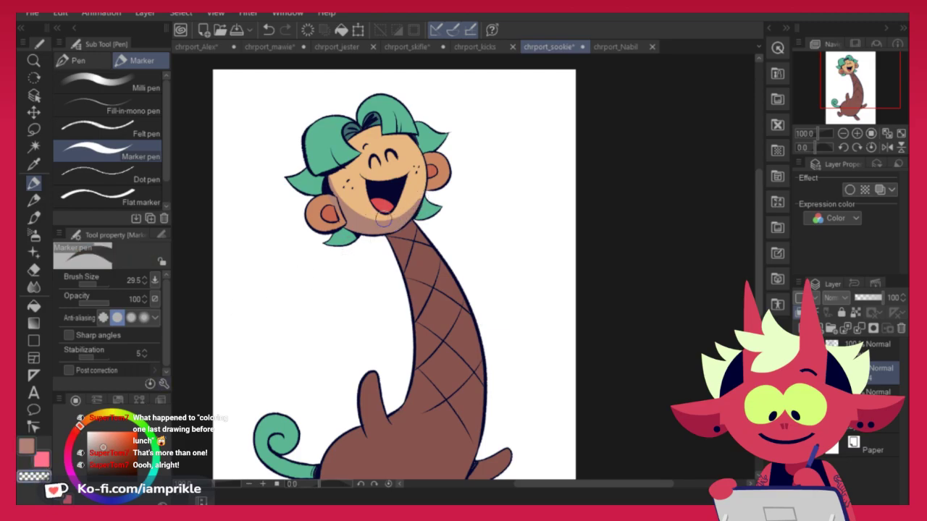
mouse_move(329, 178)
mouse_down()
mouse_move(385, 215)
mouse_move(426, 191)
mouse_up()
key(ctrl+z)
mouse_move(330, 176)
mouse_down()
mouse_move(404, 213)
mouse_move(435, 186)
mouse_up()
key(c)
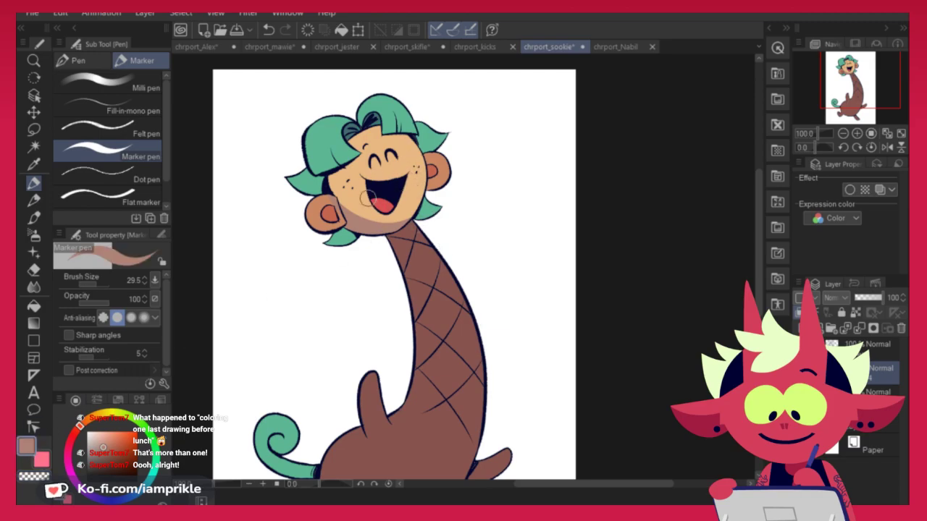
Shade the forehead beneath the hair with the same dusky brown and trim the shadow's edge with the transparent colour
drag(351, 138, 381, 129)
key(ctrl+z)
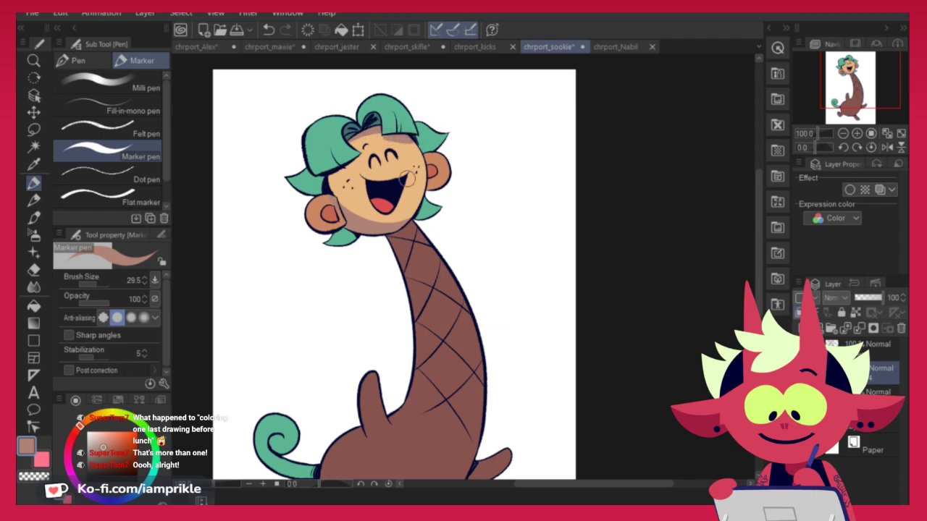
click(33, 477)
drag(392, 143, 418, 158)
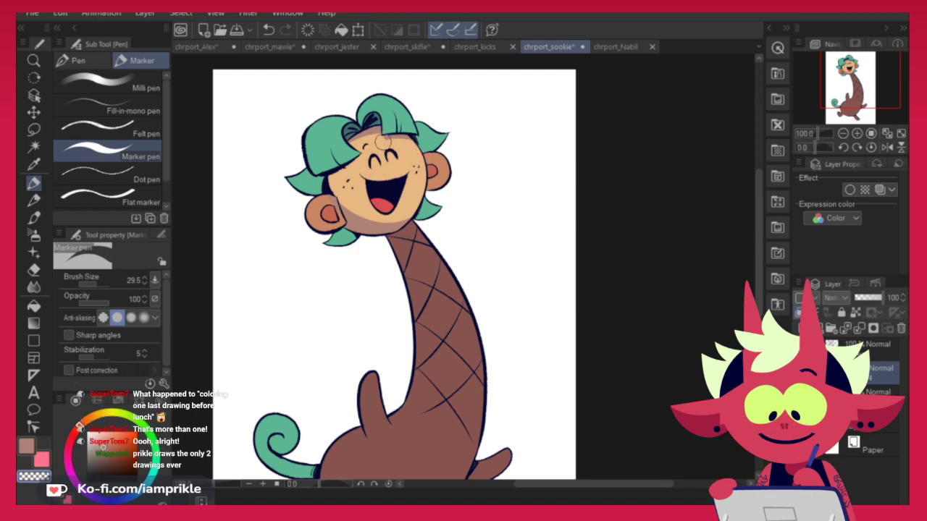
click(30, 449)
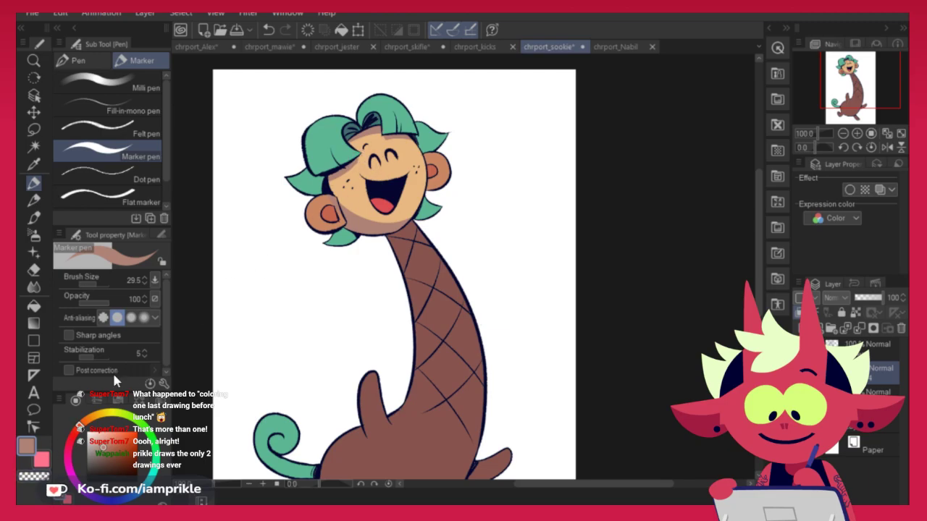
key(c)
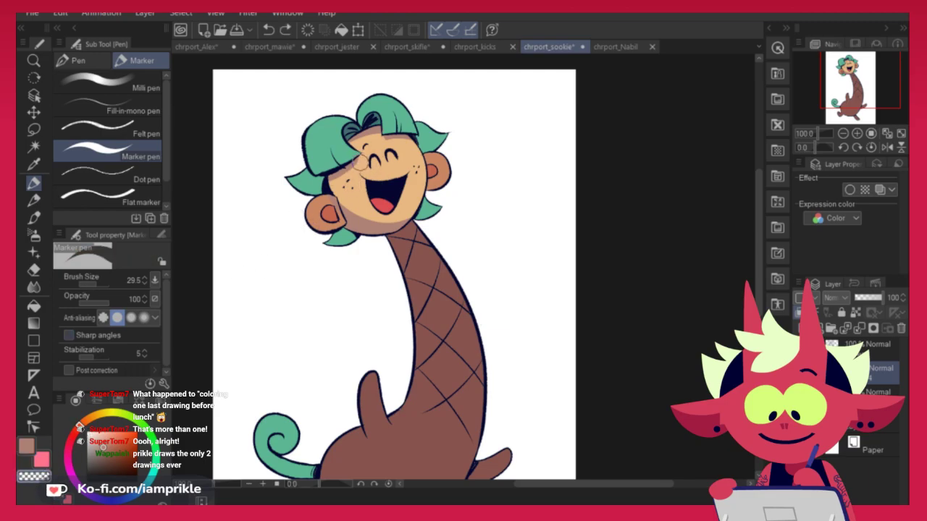
key(c)
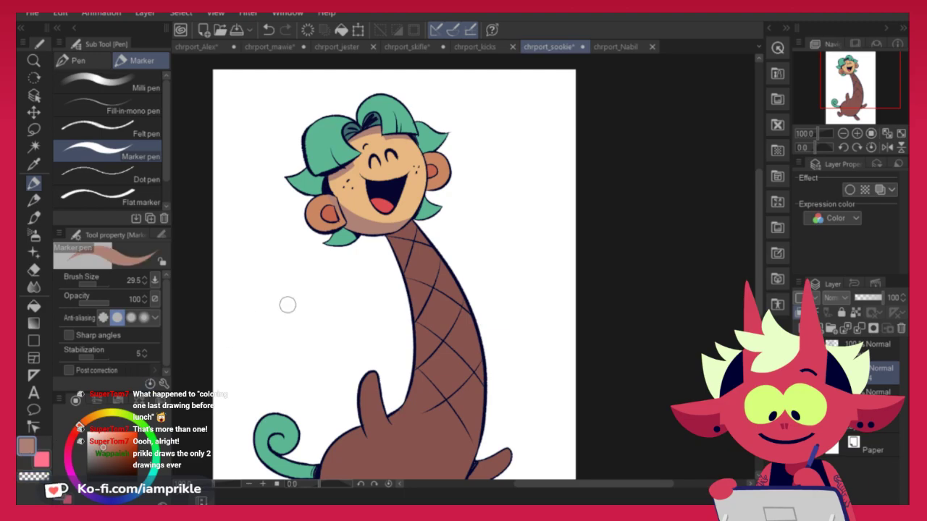
Shade the upper part of the tongue with a dark purplish pink and trim the shadow with the transparent colour
alt+click(377, 209)
click(114, 449)
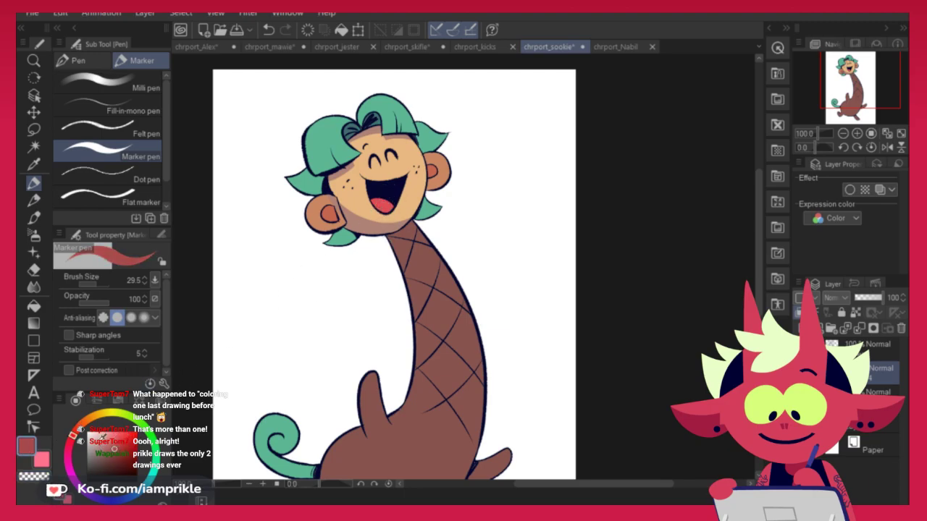
mouse_move(377, 201)
mouse_down()
mouse_move(376, 213)
mouse_move(369, 197)
mouse_move(390, 195)
mouse_up()
key(c)
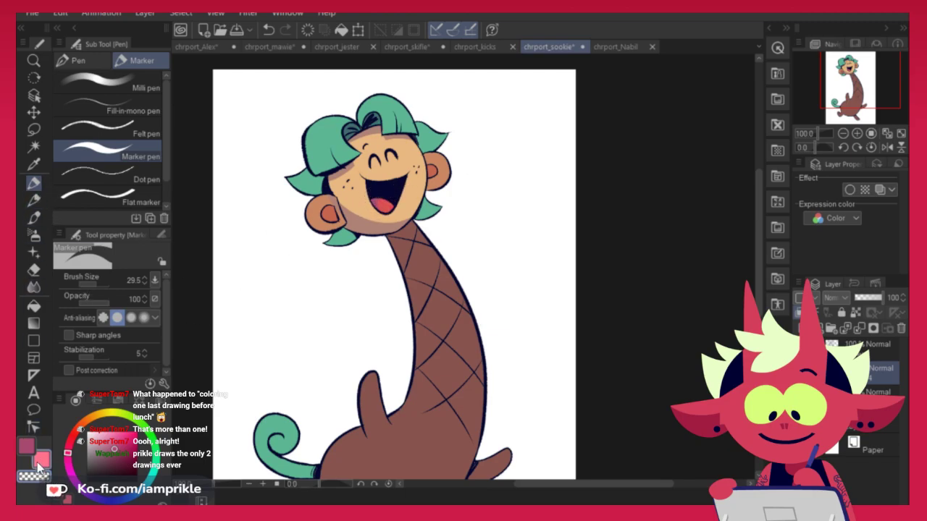
key(c)
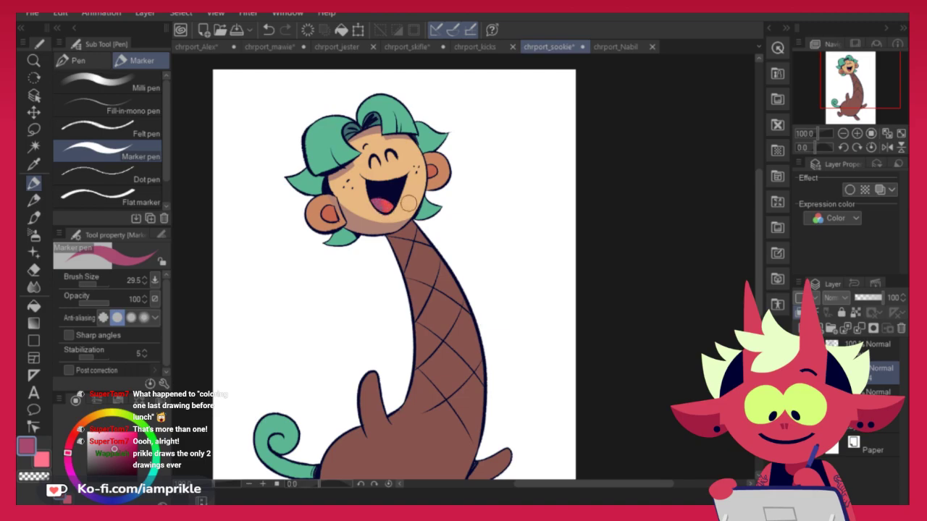
key(c)
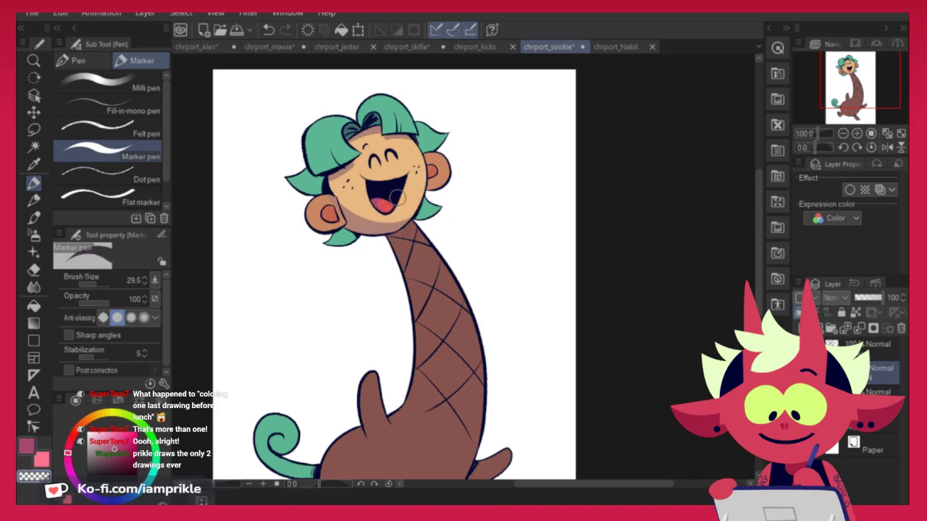
click(33, 448)
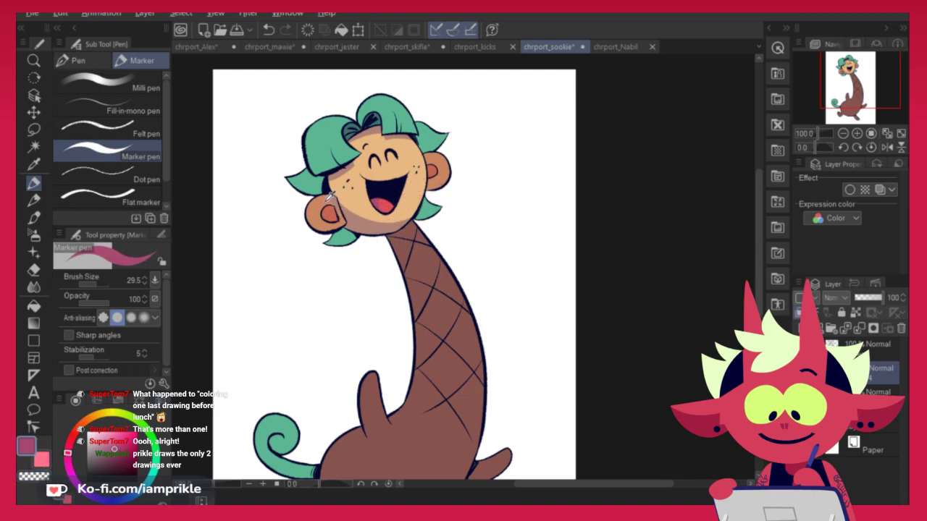
Shade both ears with a muted dark brown and trim the shadows with the transparent colour
click(101, 420)
mouse_move(123, 446)
mouse_down()
mouse_move(78, 430)
mouse_move(103, 456)
mouse_up()
click(34, 477)
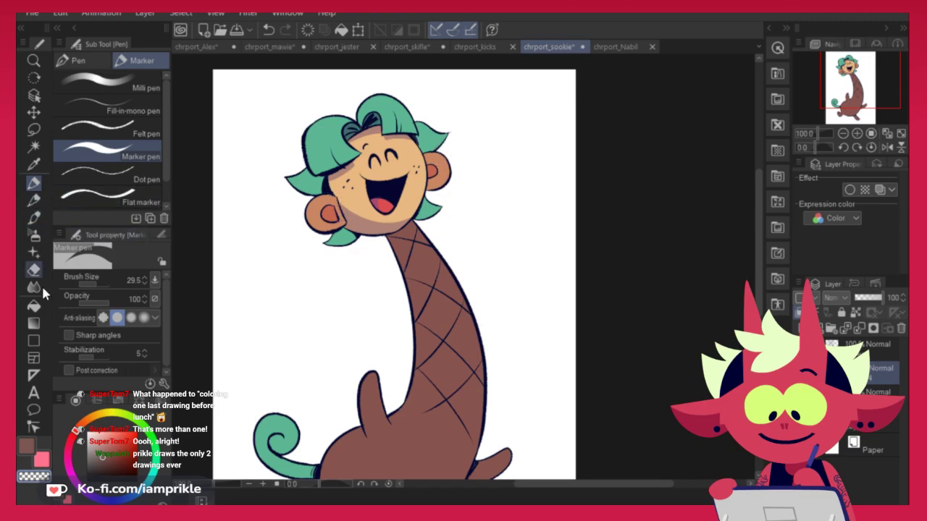
click(26, 445)
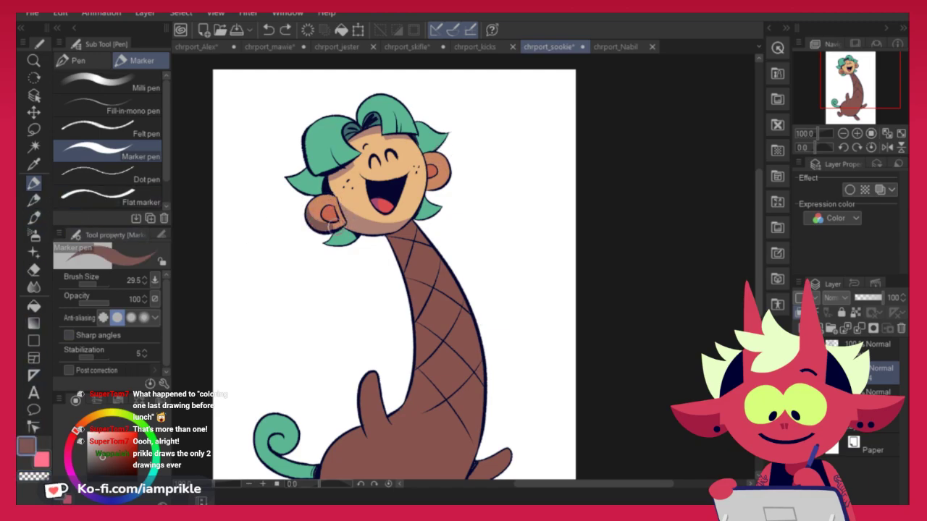
drag(307, 209, 343, 223)
key(ctrl+z)
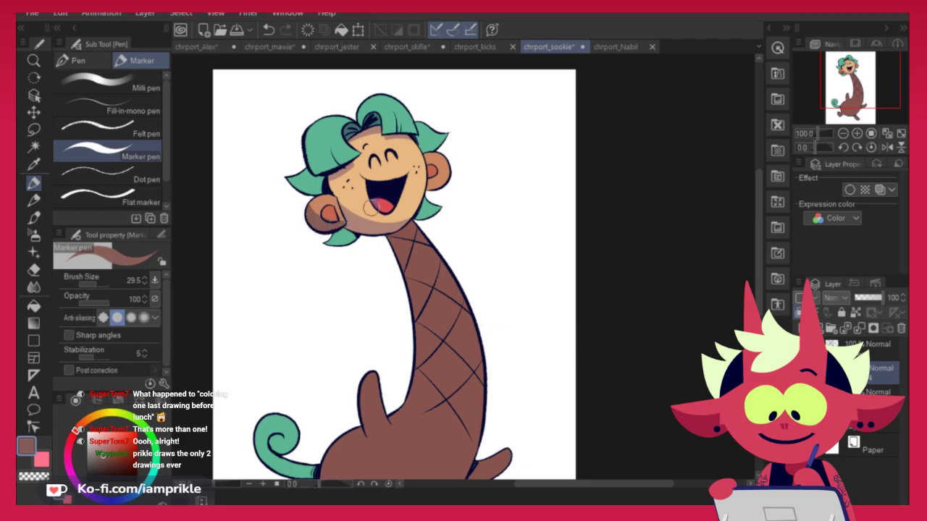
mouse_move(427, 185)
mouse_down()
mouse_move(458, 165)
mouse_move(446, 175)
mouse_move(453, 159)
mouse_up()
key(c)
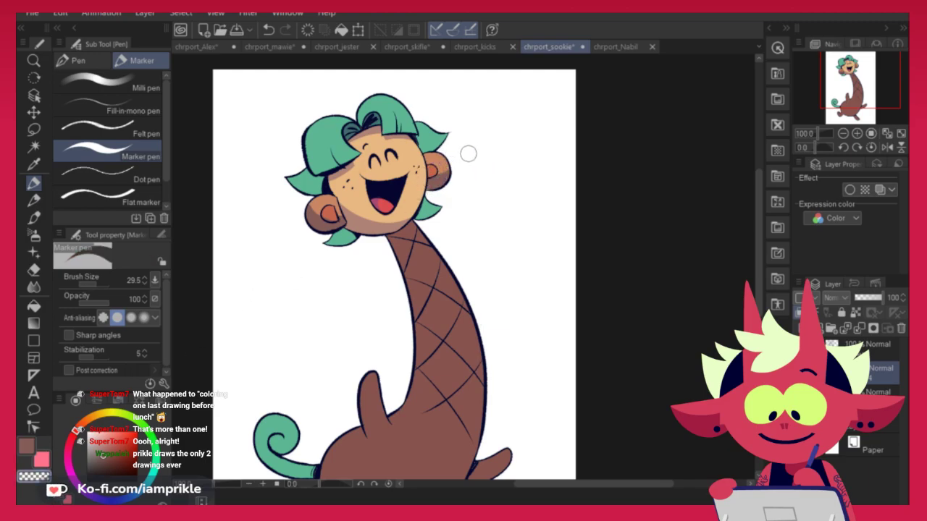
drag(313, 211, 320, 202)
Try a dark teal shadow on the large front lock of the hair
click(27, 447)
alt+click(304, 185)
drag(113, 445, 103, 460)
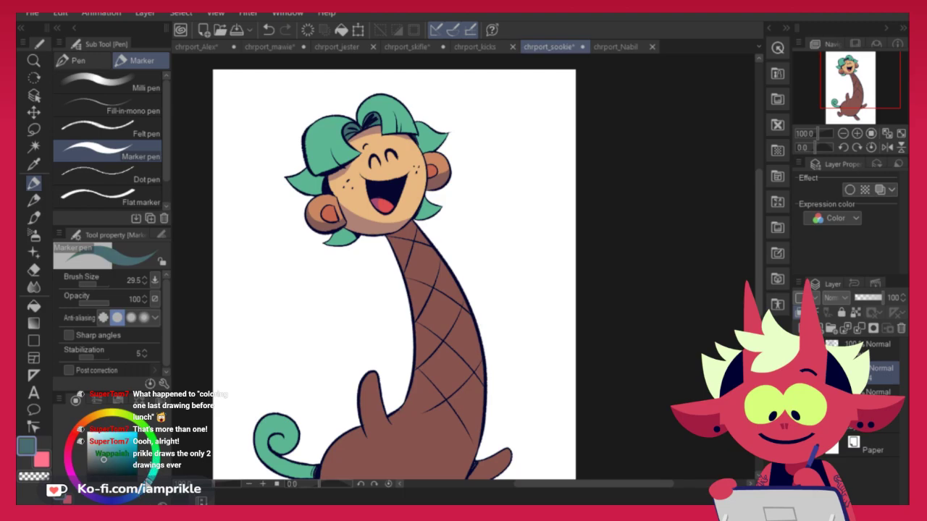
drag(108, 455, 102, 458)
drag(306, 136, 328, 171)
key(ctrl+z)
Raise the shading layer's luminosity slightly with a Hue/Saturation/Luminosity correction
key(ctrl+u)
drag(682, 450, 692, 450)
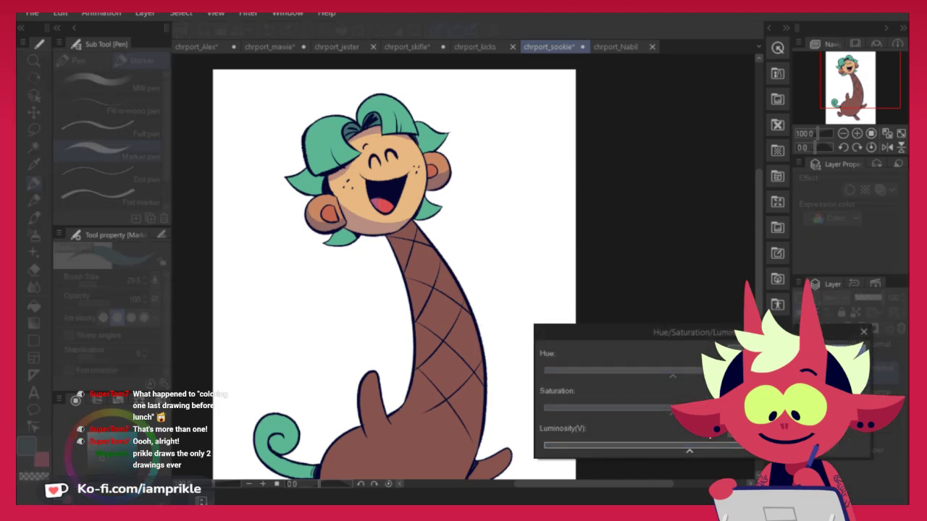
click(840, 349)
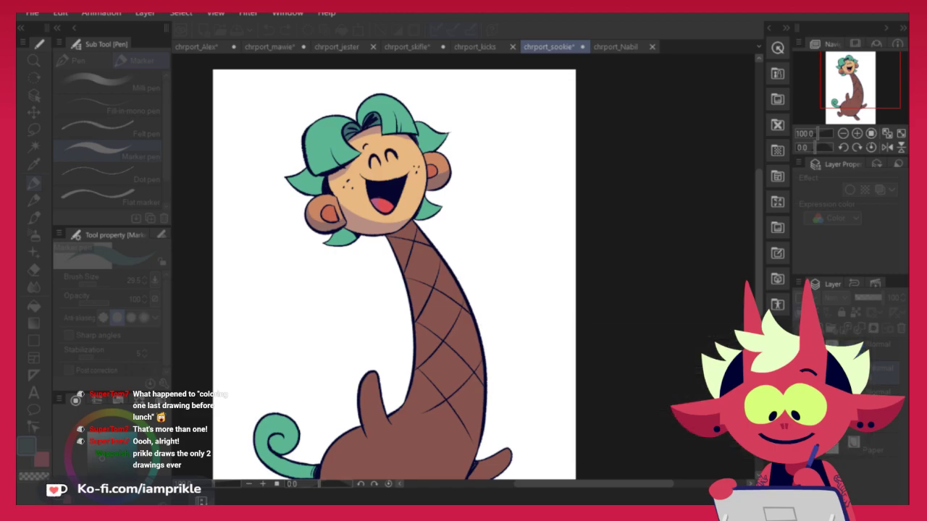
alt+click(381, 208)
drag(118, 440, 69, 444)
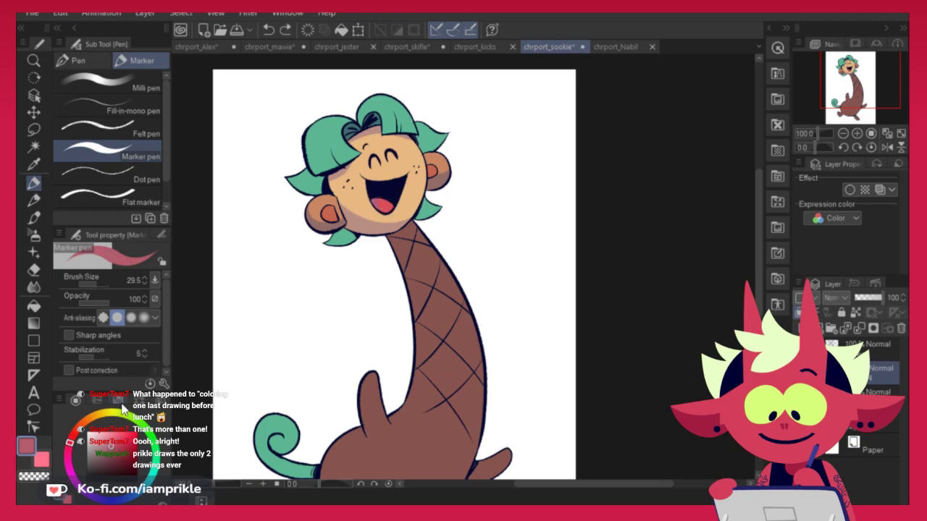
click(33, 306)
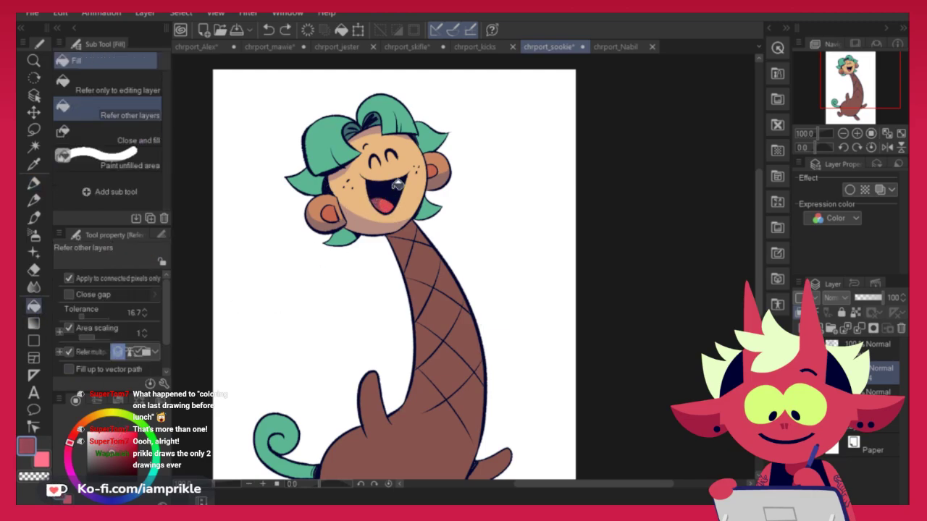
Shade the large front lock and the outer hair tufts with the Marker pen in a muted blue-teal
key(p)
alt+click(346, 141)
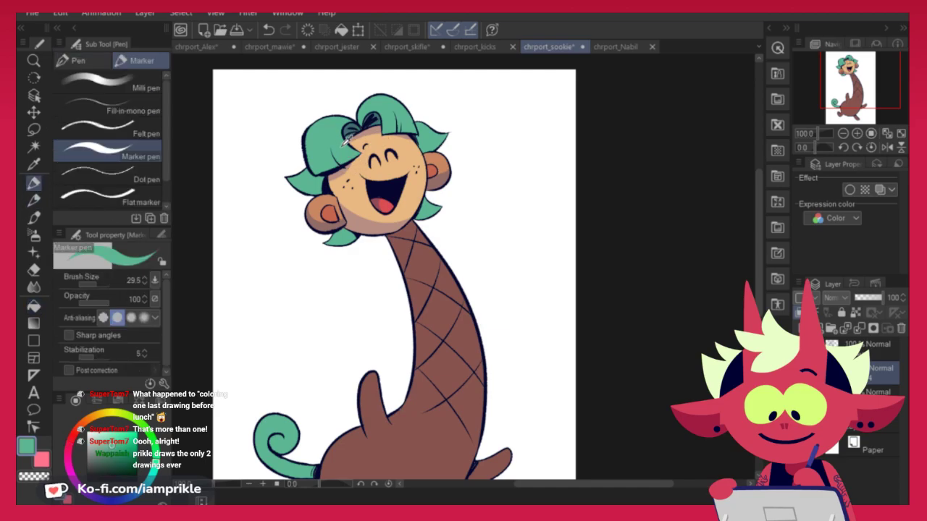
click(108, 451)
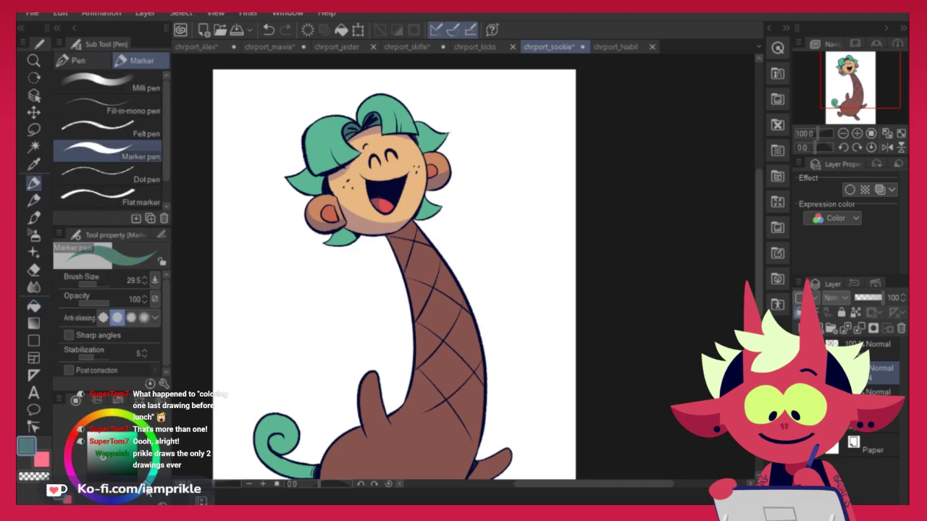
drag(315, 123, 333, 167)
key(ctrl+z)
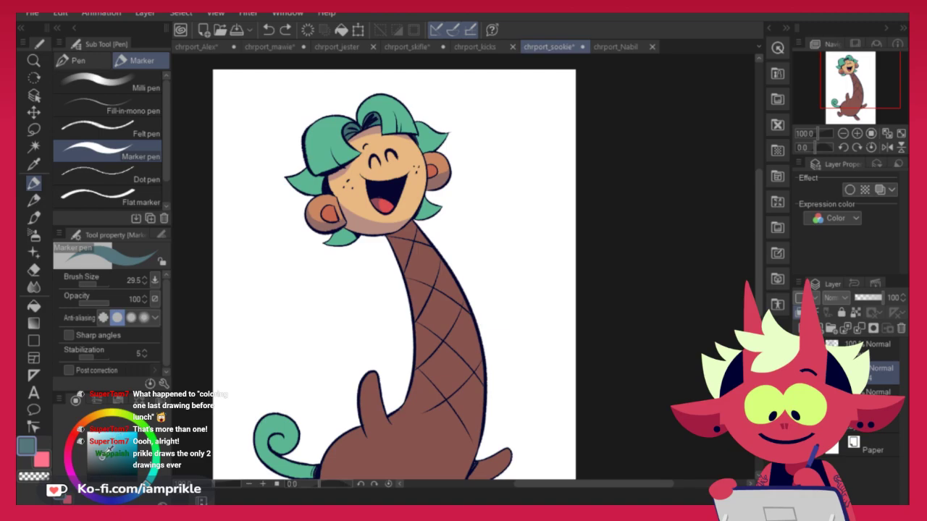
click(105, 452)
drag(311, 126, 324, 167)
key(ctrl+z)
key(ctrl+z)
click(110, 449)
drag(310, 120, 337, 172)
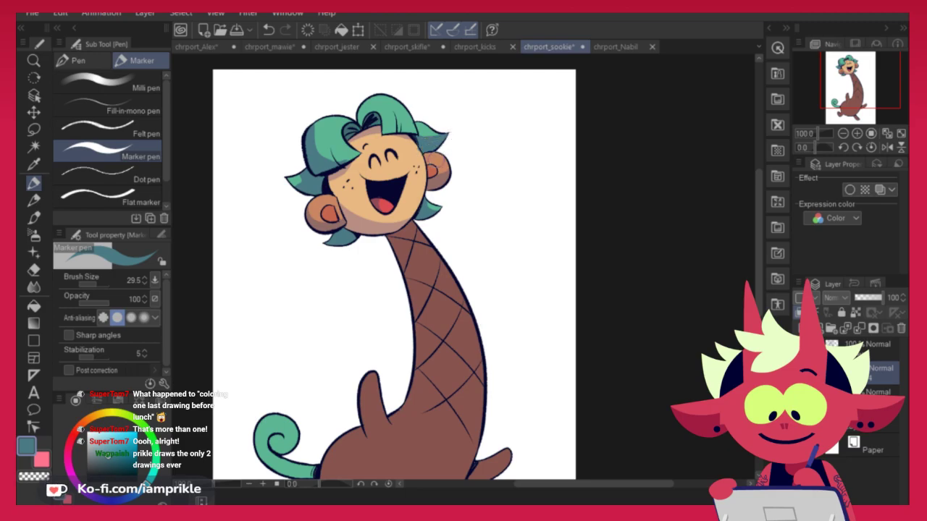
Refine the hair shadows with the transparent colour and add blue-teal shading to the front curls around the parting
click(29, 478)
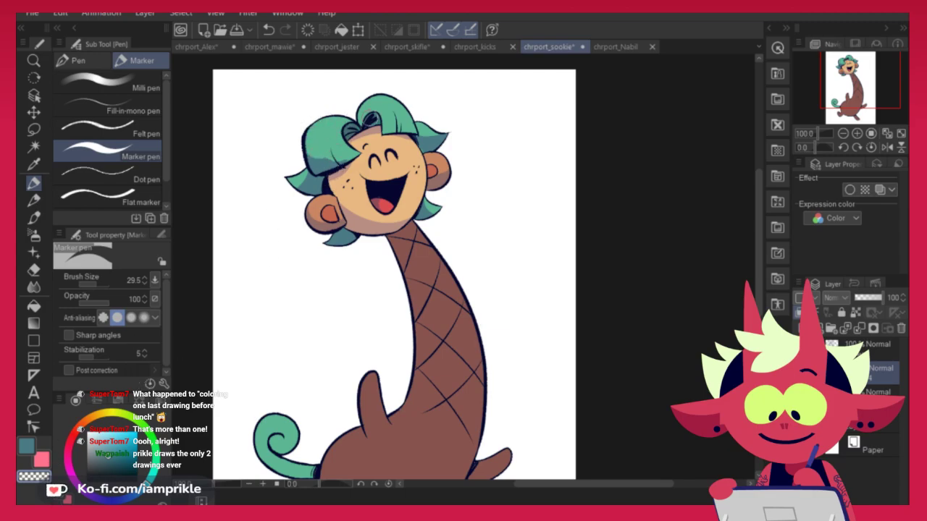
click(27, 447)
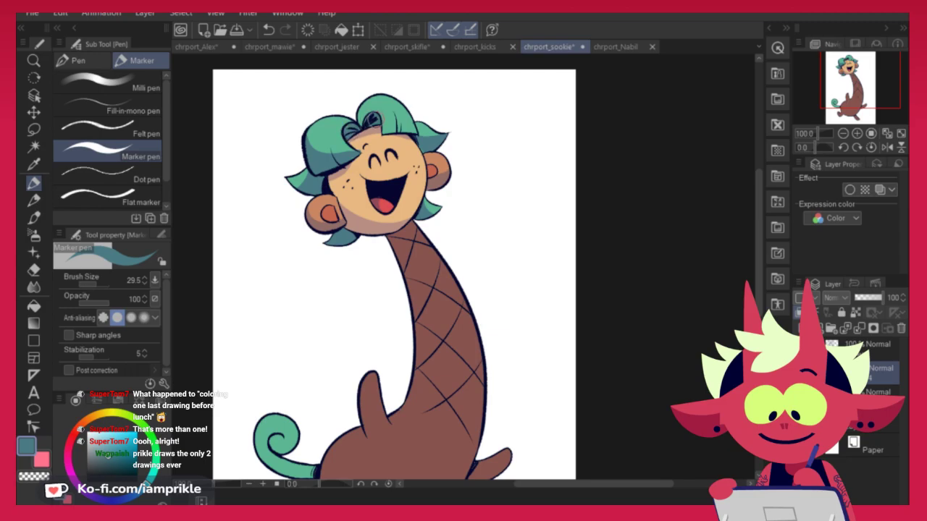
mouse_move(369, 112)
mouse_down()
mouse_move(379, 124)
mouse_move(397, 114)
mouse_move(375, 122)
mouse_move(407, 133)
mouse_up()
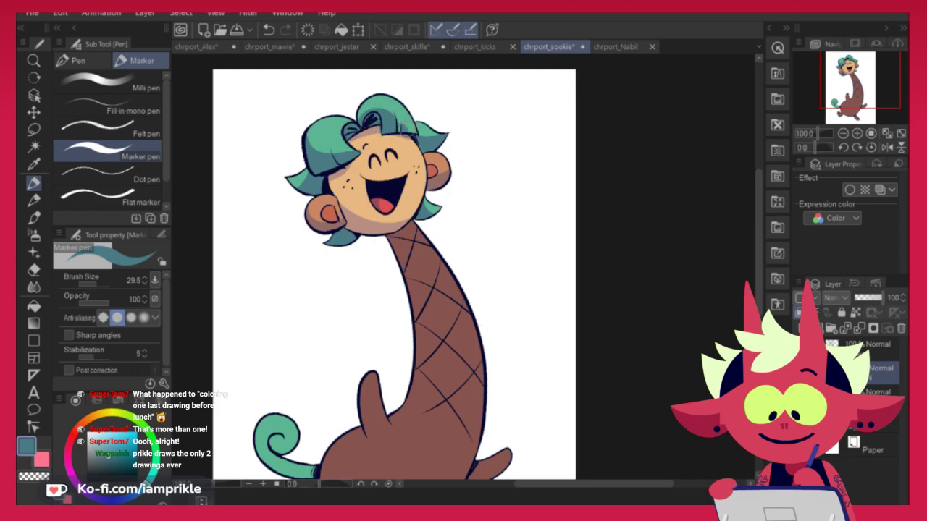
mouse_move(346, 122)
mouse_down()
mouse_move(353, 156)
mouse_move(345, 145)
mouse_up()
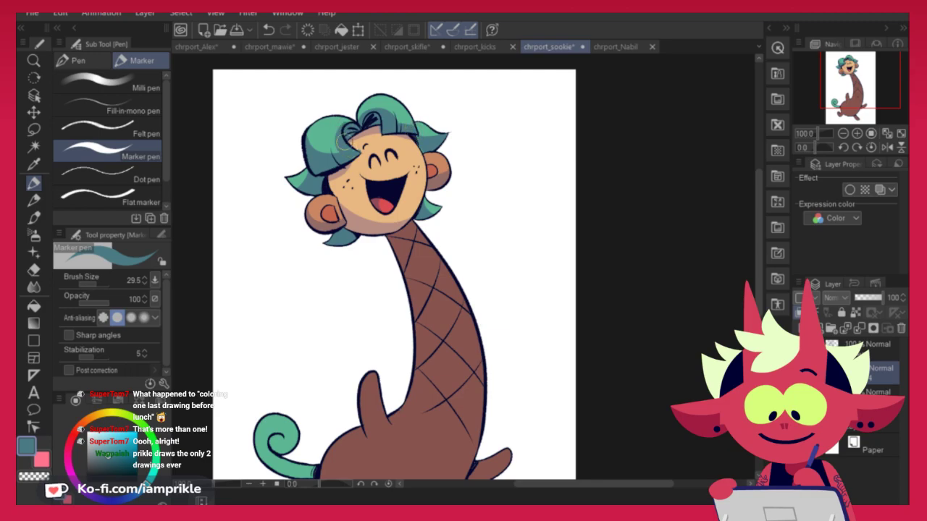
click(42, 479)
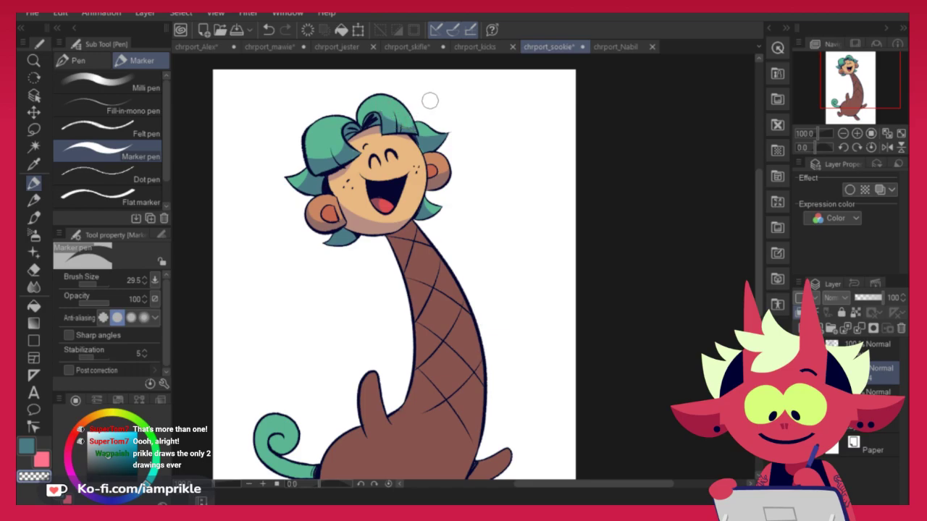
click(26, 446)
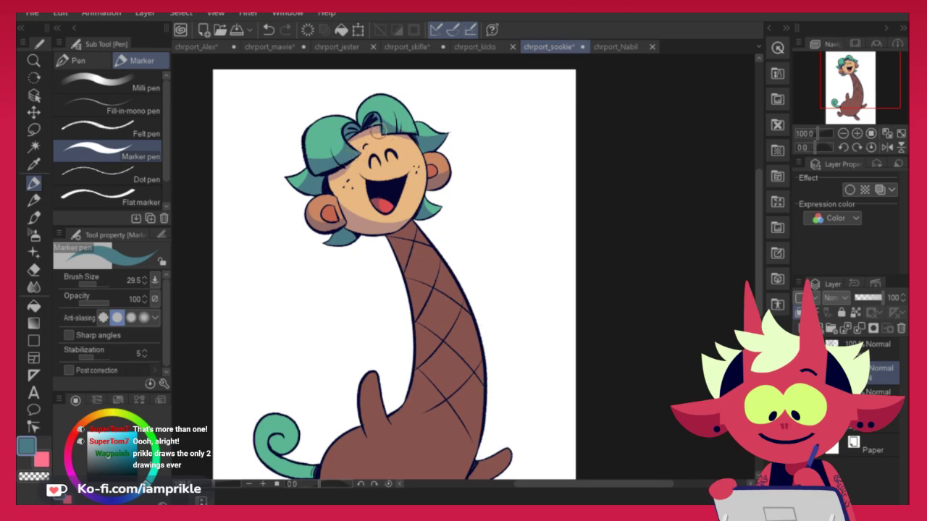
alt+click(377, 131)
alt+click(395, 121)
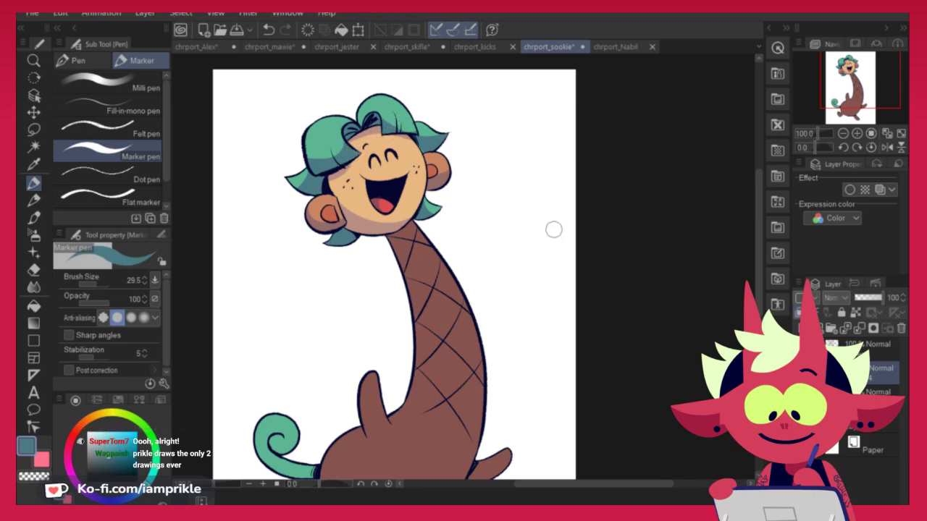
Shade the underside of the curled tail in blue-teal and trim the shadow with the transparent colour
mouse_move(321, 438)
mouse_down()
mouse_move(330, 359)
mouse_move(279, 375)
mouse_up()
mouse_move(280, 337)
mouse_down()
mouse_move(274, 367)
mouse_move(304, 377)
mouse_up()
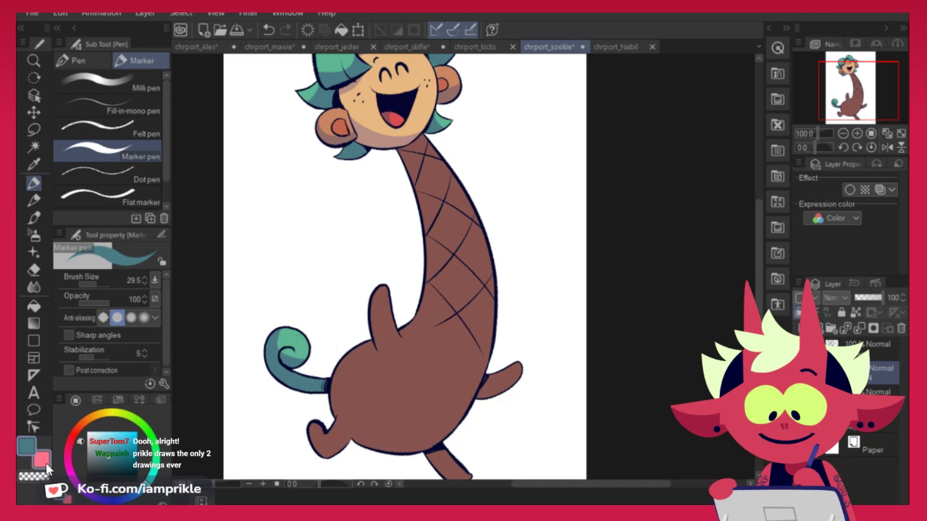
key(c)
mouse_move(284, 338)
mouse_down()
mouse_move(296, 361)
mouse_move(296, 352)
mouse_move(259, 378)
mouse_move(264, 370)
mouse_up()
key(ctrl+z)
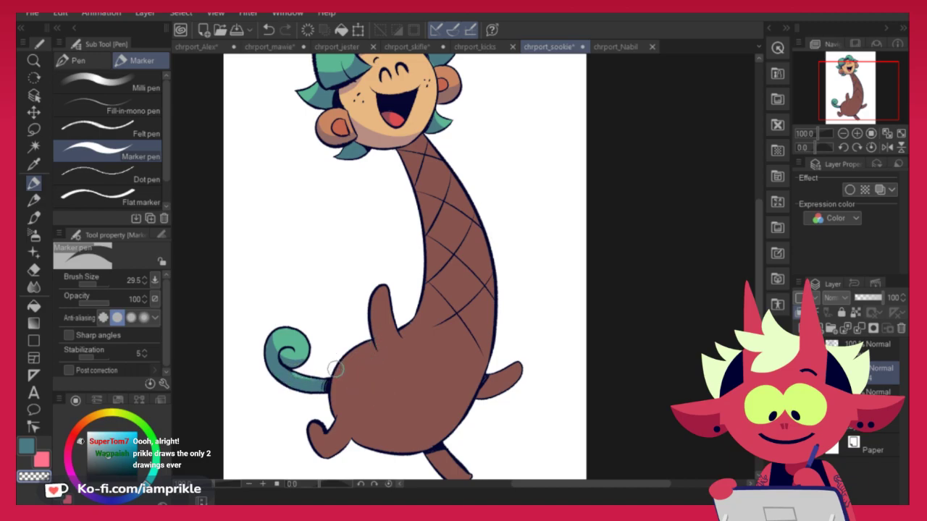
drag(626, 378, 577, 372)
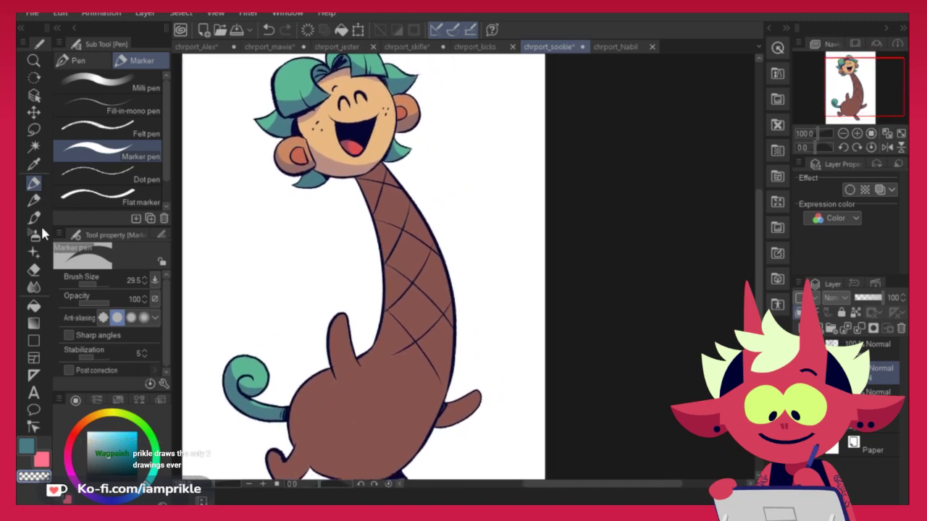
Sample the body brown, shift it to a muted purple-brown and shade the upper neck, belly, arms and legs
click(29, 445)
alt+click(400, 348)
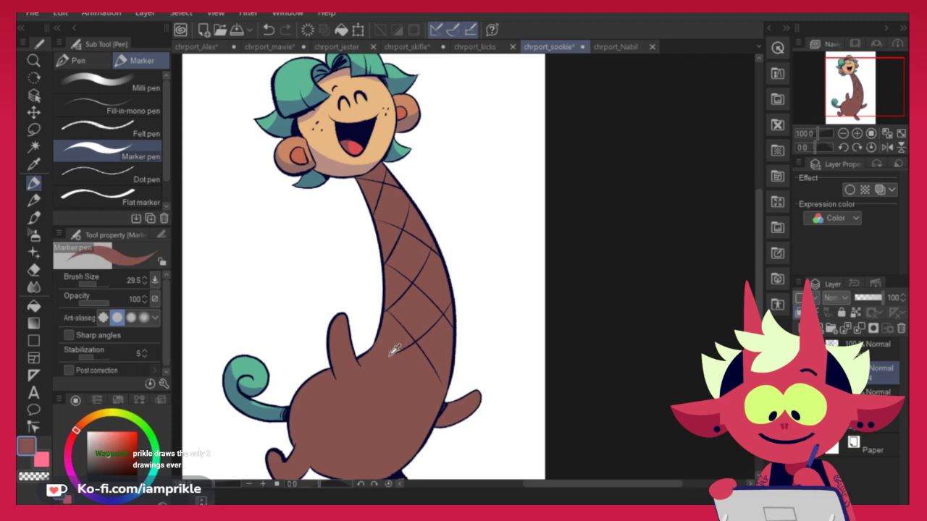
mouse_move(108, 456)
mouse_down()
mouse_move(101, 463)
mouse_move(68, 450)
mouse_up()
mouse_move(399, 189)
mouse_down()
mouse_move(431, 251)
mouse_move(402, 446)
mouse_up()
key(ctrl+z)
mouse_move(362, 186)
mouse_down()
mouse_move(384, 167)
mouse_move(358, 183)
mouse_move(395, 173)
mouse_move(356, 192)
mouse_up()
drag(398, 195, 375, 205)
drag(516, 330, 529, 224)
mouse_move(346, 211)
mouse_down()
mouse_move(362, 272)
mouse_move(349, 259)
mouse_move(359, 271)
mouse_move(353, 310)
mouse_move(330, 263)
mouse_move(321, 332)
mouse_move(313, 277)
mouse_move(341, 369)
mouse_move(300, 358)
mouse_move(321, 347)
mouse_move(290, 381)
mouse_move(288, 350)
mouse_move(328, 335)
mouse_move(293, 367)
mouse_move(327, 368)
mouse_move(335, 323)
mouse_move(321, 327)
mouse_move(405, 353)
mouse_move(318, 287)
mouse_move(415, 362)
mouse_move(436, 352)
mouse_move(328, 344)
mouse_move(431, 354)
mouse_move(400, 372)
mouse_move(430, 368)
mouse_move(465, 387)
mouse_up()
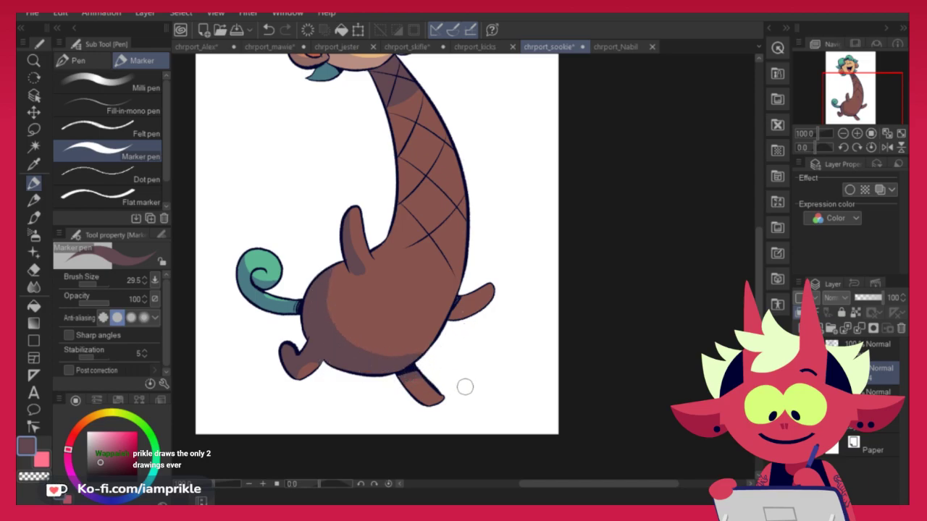
mouse_move(406, 397)
mouse_down()
mouse_move(418, 376)
mouse_move(447, 407)
mouse_up()
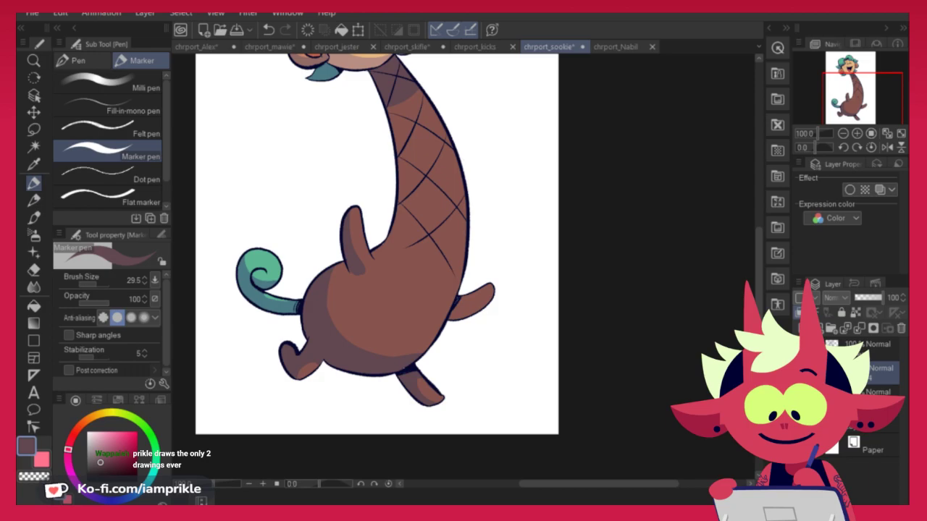
Refine the body and neck shadows on the shading layer, alternating between the sampled base brown and purple-brown shadow colour
click(879, 392)
alt+click(419, 349)
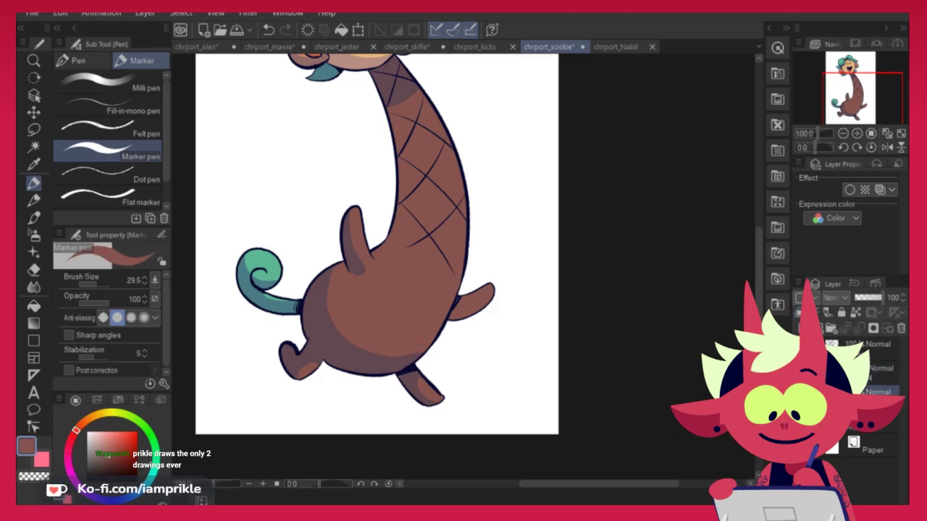
click(866, 378)
alt+click(384, 372)
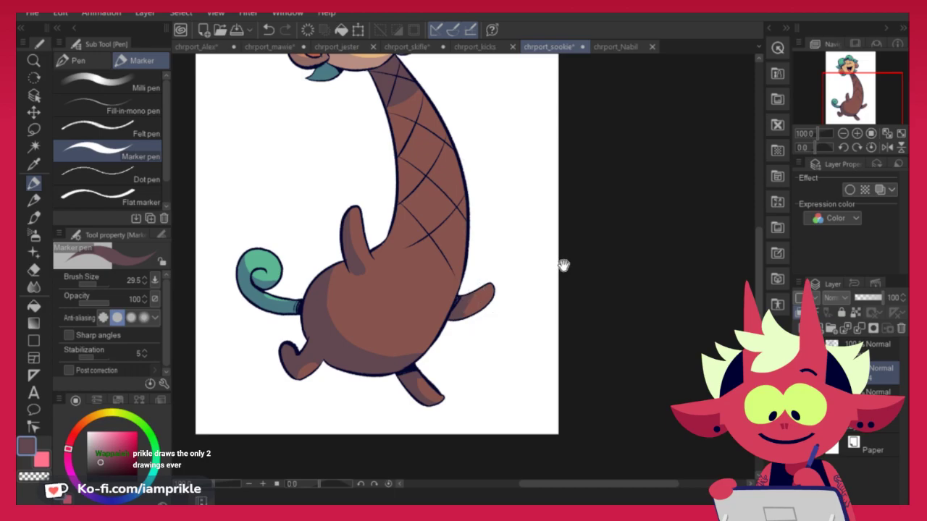
drag(563, 265, 518, 348)
alt+click(365, 183)
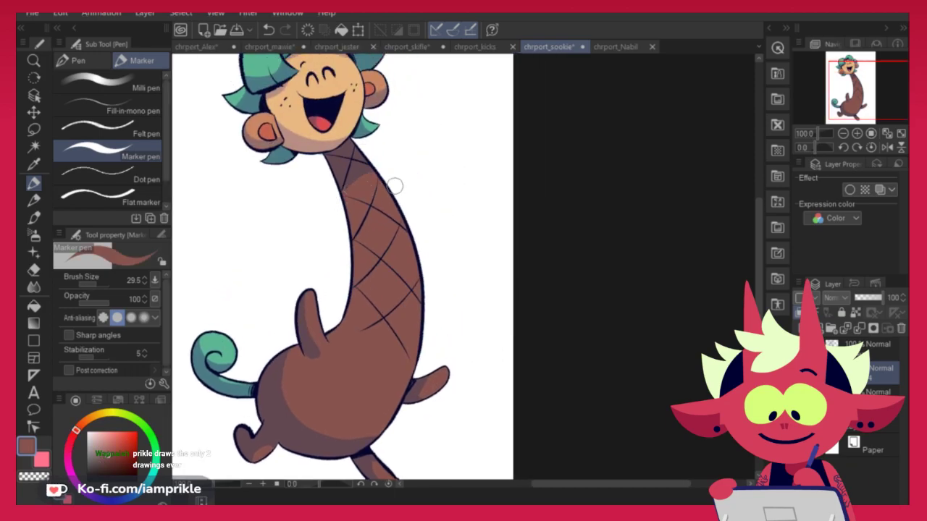
alt+click(359, 178)
Touch up the neck shading with the sampled shadow and base browns, undoing the last stroke
drag(527, 223, 517, 315)
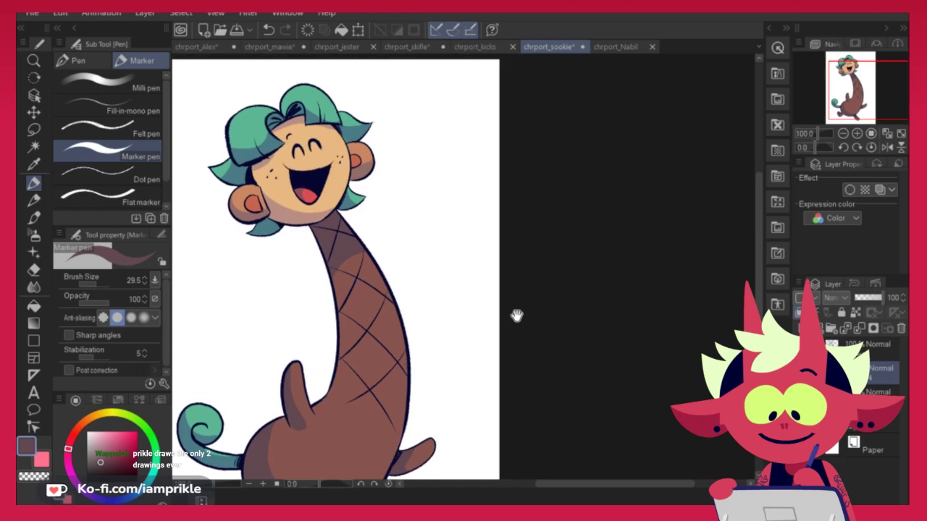
alt+click(346, 135)
drag(569, 397, 622, 271)
alt+click(369, 279)
drag(351, 214, 358, 267)
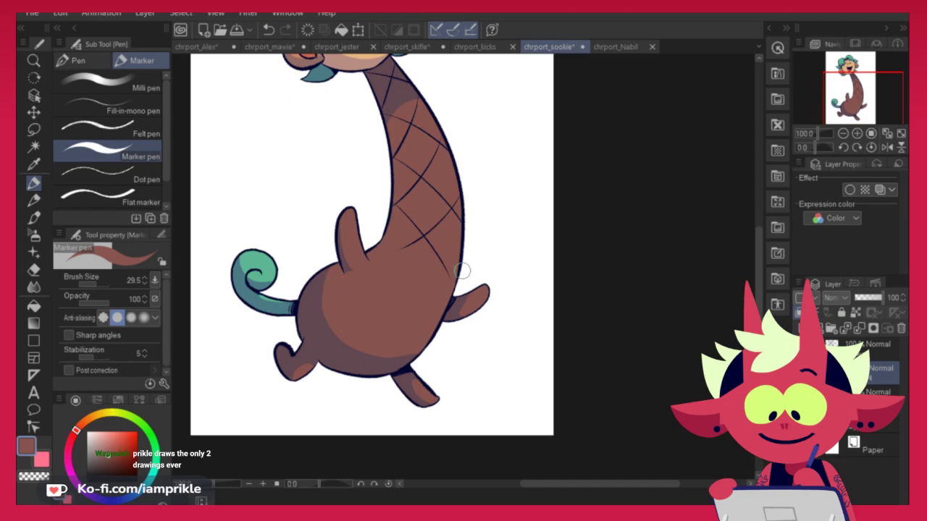
key(ctrl+z)
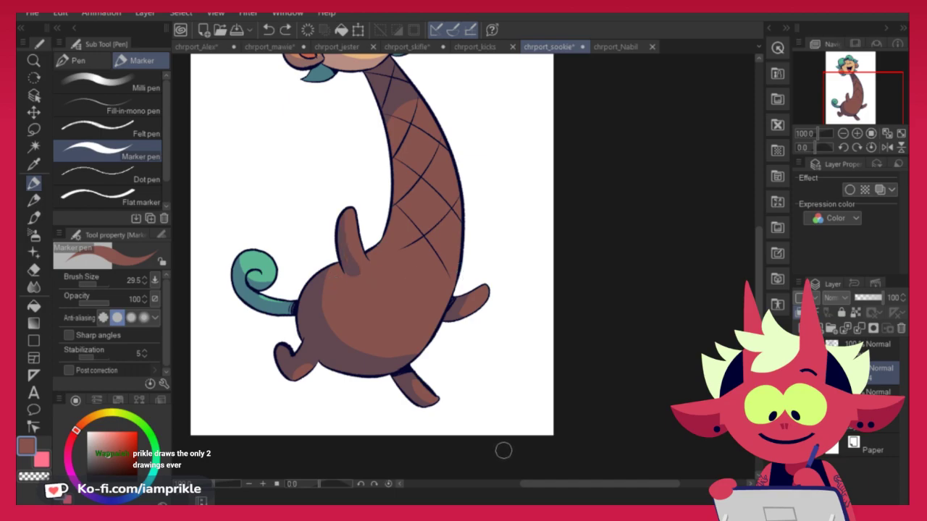
Create a new layer above the base colours and paint a white highlight along the outer edge of the face
click(878, 393)
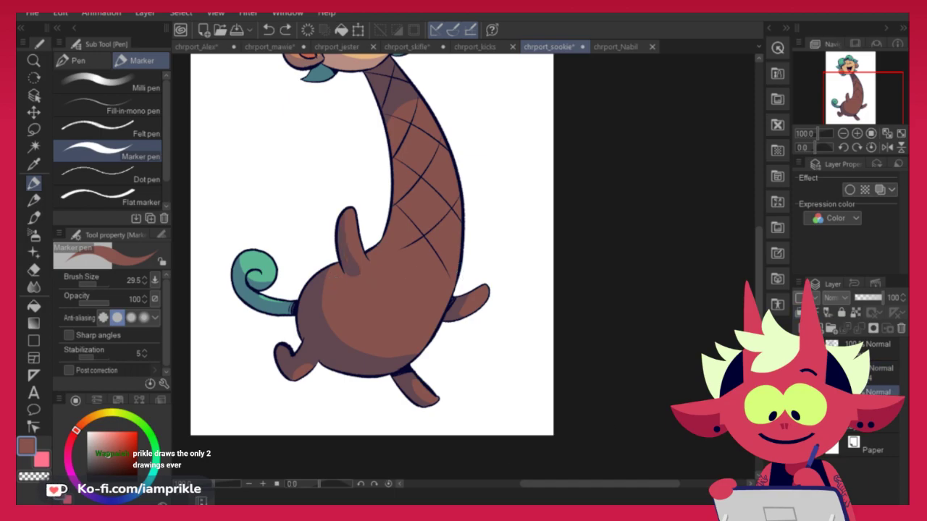
click(802, 329)
click(87, 432)
drag(530, 98, 503, 312)
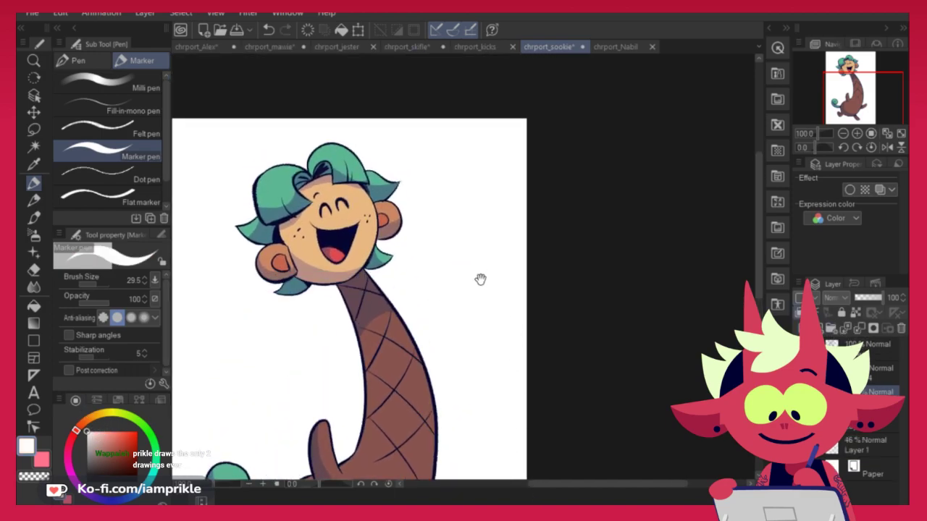
drag(367, 192, 369, 250)
key(ctrl+z)
drag(373, 201, 369, 251)
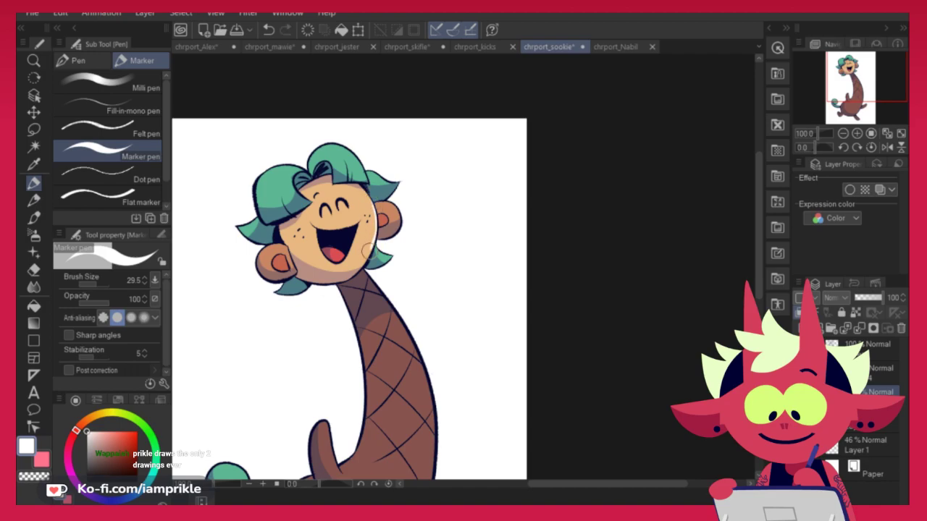
Add white highlights to the tops of the hair locks and tufts, and dab the cheeks
drag(369, 172, 394, 179)
mouse_move(314, 148)
mouse_down()
mouse_move(366, 165)
mouse_move(356, 159)
mouse_up()
key(ctrl+z)
mouse_move(284, 163)
mouse_down()
mouse_move(259, 199)
mouse_move(299, 163)
mouse_up()
drag(259, 216, 244, 224)
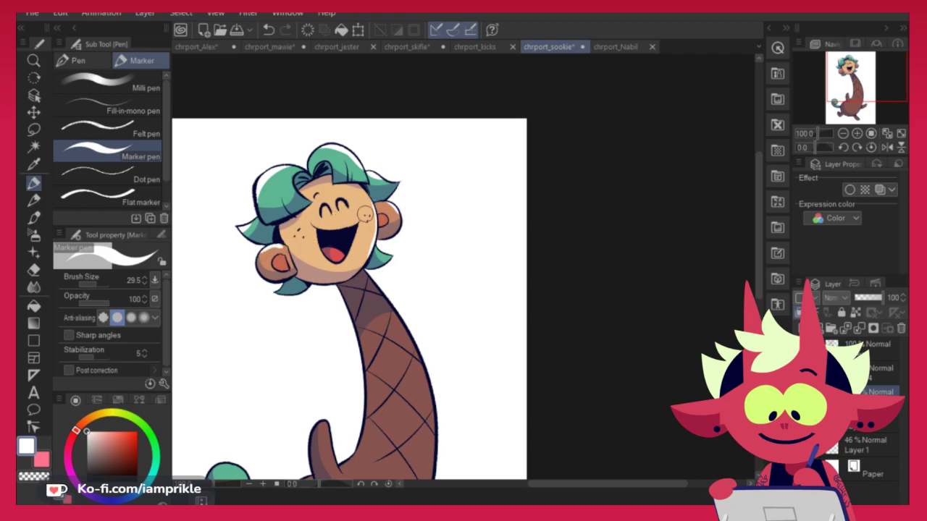
click(362, 211)
click(303, 223)
Paint a thin white highlight down the outer edge of the neck and on the outstretched arm
drag(464, 323, 448, 198)
drag(396, 212, 408, 350)
key(ctrl+z)
drag(414, 246, 411, 346)
drag(443, 375, 420, 403)
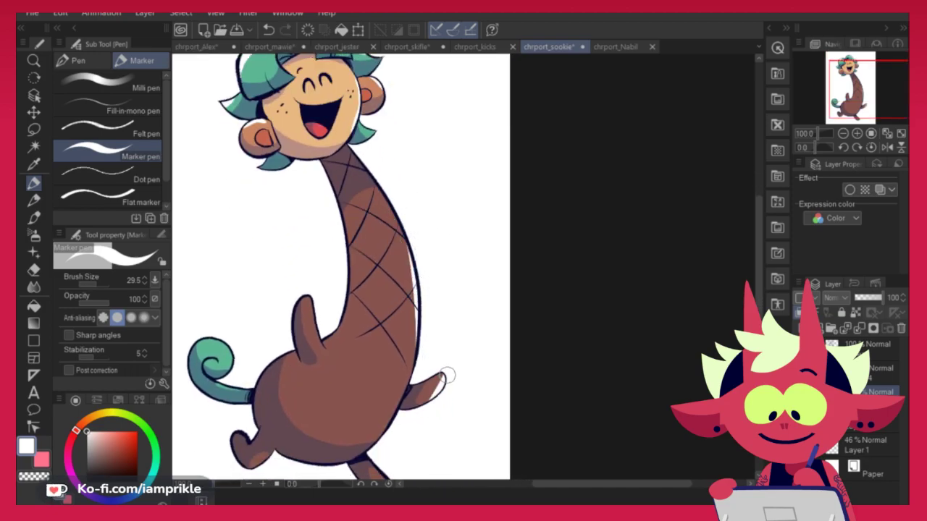
Add small white highlights to the feet and try one on the curled tail
drag(471, 437, 434, 348)
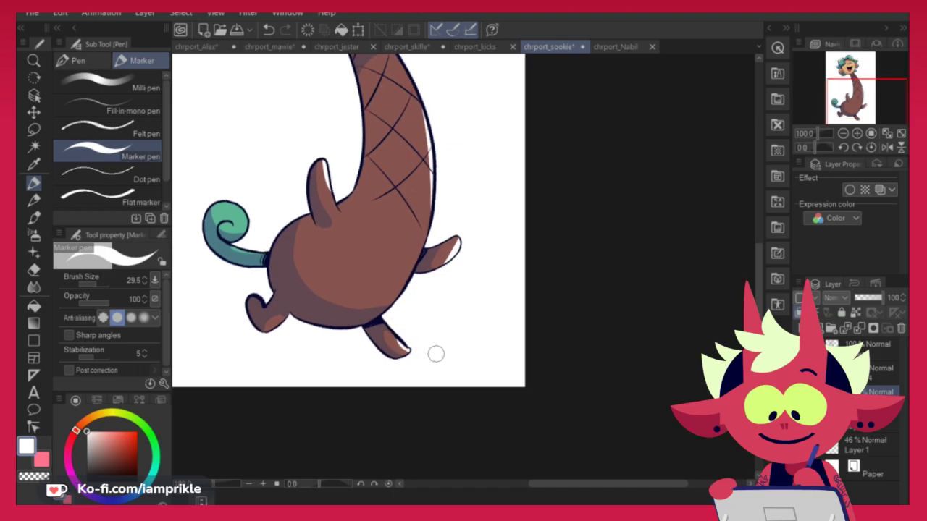
drag(273, 331, 286, 317)
mouse_move(217, 205)
mouse_down()
mouse_move(247, 212)
mouse_move(250, 225)
mouse_up()
key(ctrl+z)
Trim the white highlights around the head with the transparent colour
drag(529, 296, 495, 511)
key(c)
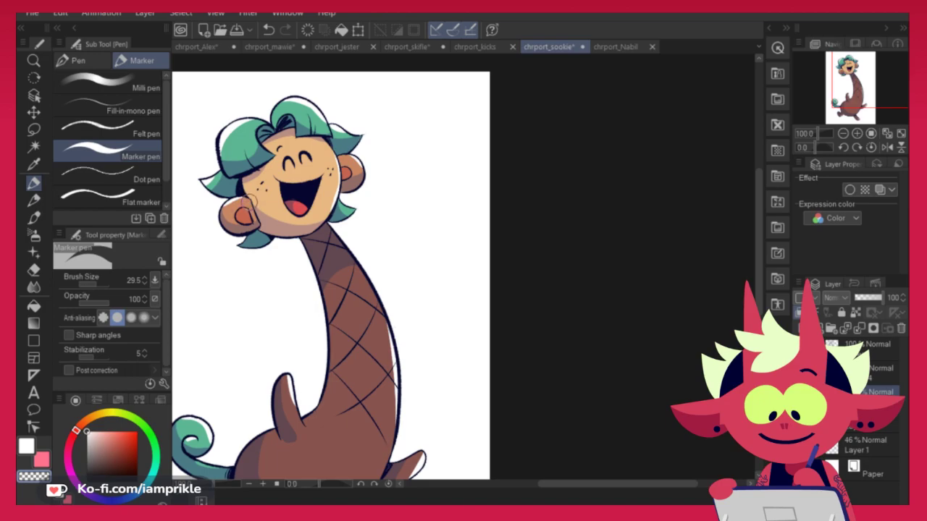
mouse_move(515, 302)
mouse_down()
mouse_move(610, 271)
mouse_move(674, 232)
mouse_move(576, 393)
mouse_move(512, 312)
mouse_up()
scroll(576, 397, down, 1)
Lock the line art layer's transparent pixels and recolour the inner hair and tail lines in dark teal
click(843, 345)
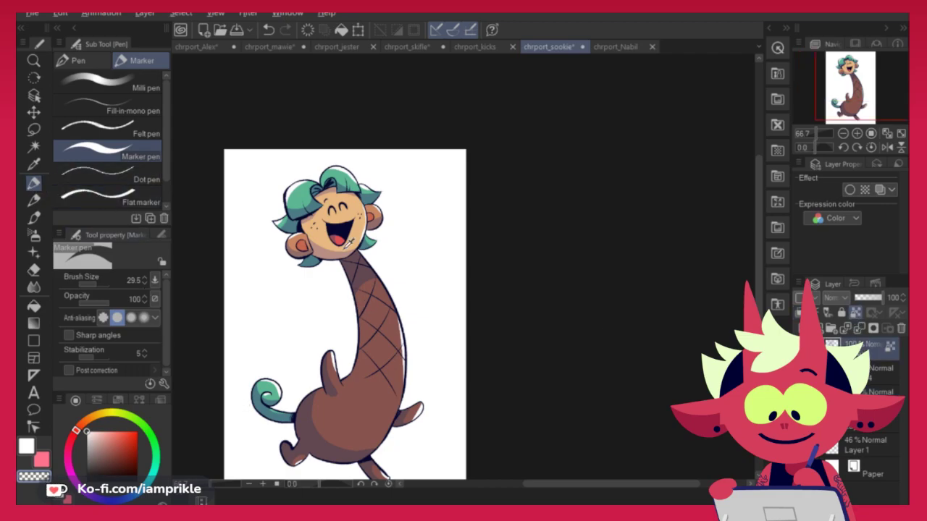
alt+click(307, 208)
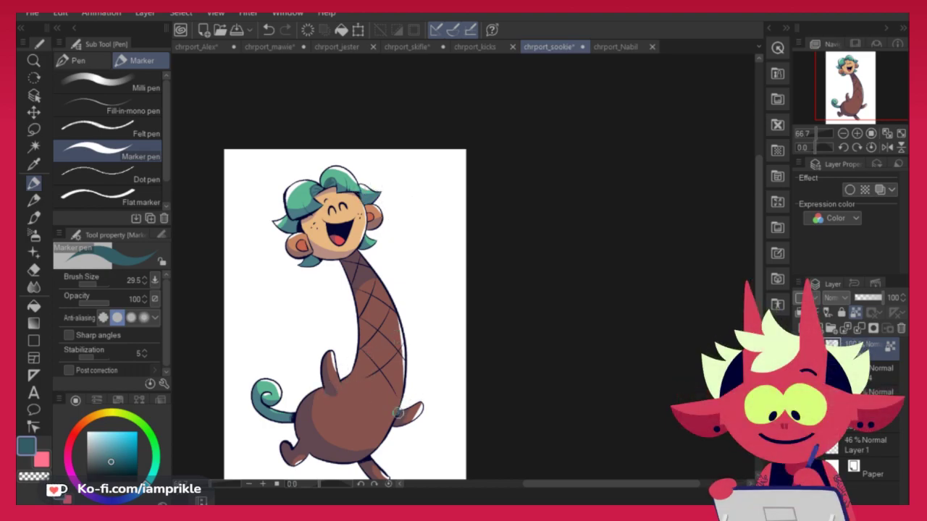
key(ctrl+z)
drag(271, 402, 260, 394)
drag(458, 324, 460, 312)
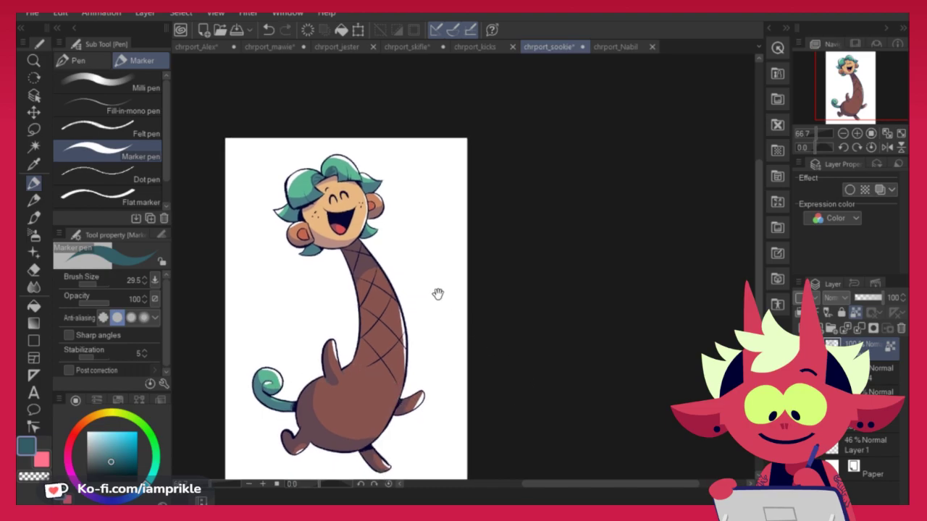
Undo the last line-recolouring strokes and sample the navy of the line art
key(ctrl+z)
key(ctrl+z)
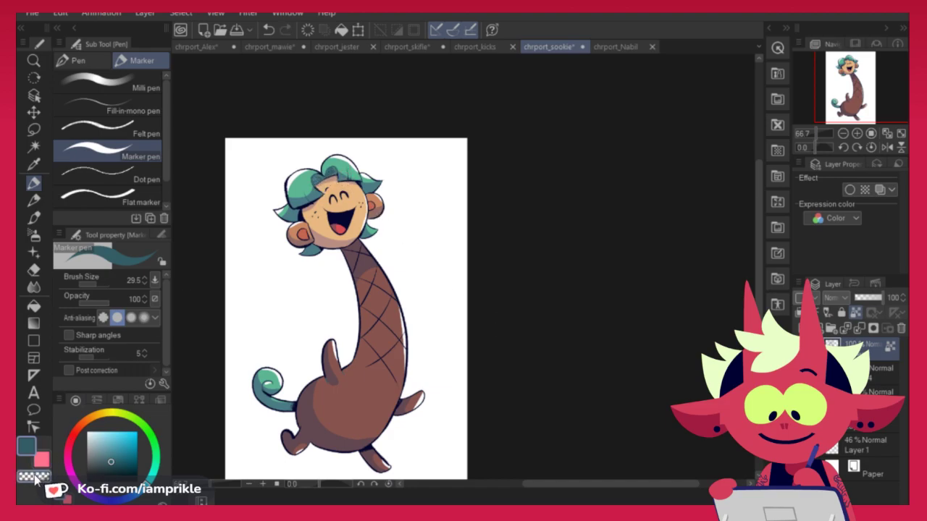
alt+click(347, 252)
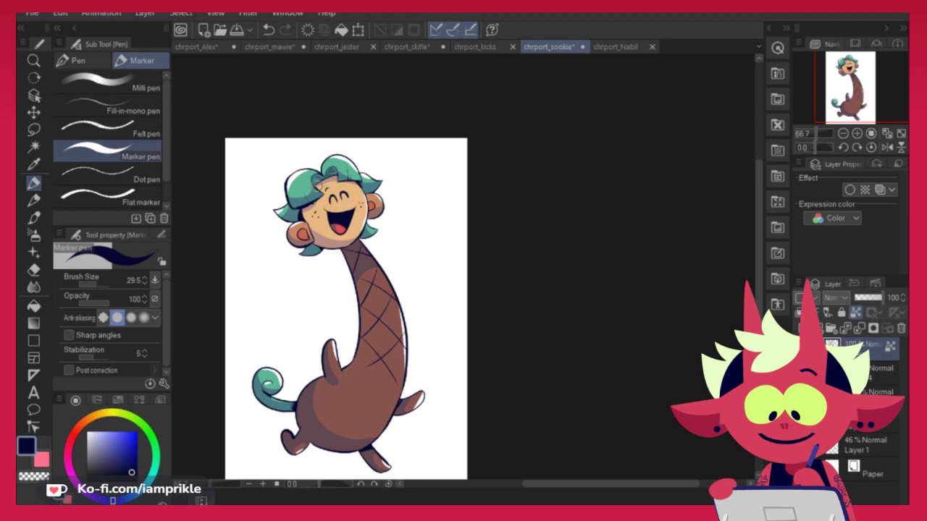
drag(535, 405, 577, 342)
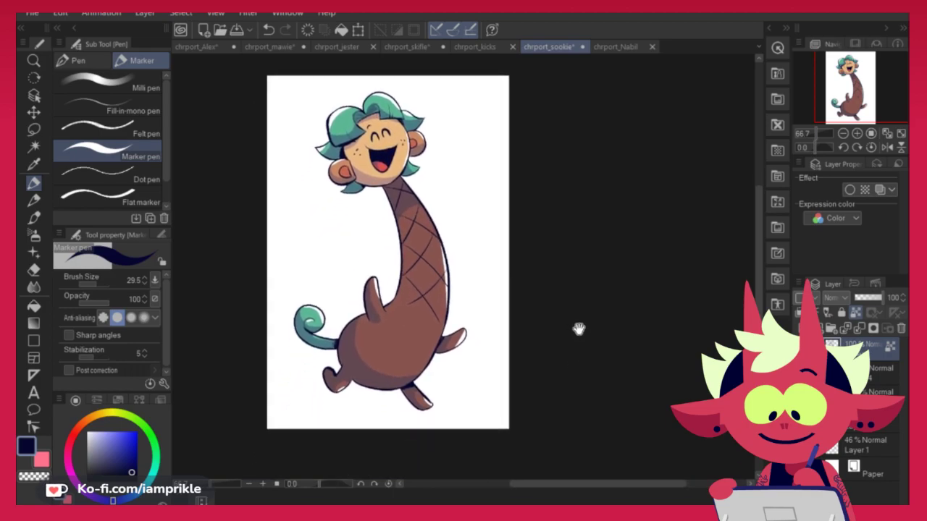
In chrport_Nabil, lock the line art layer's transparent pixels and recolour the chest swirl and hand lines dark crimson
click(615, 48)
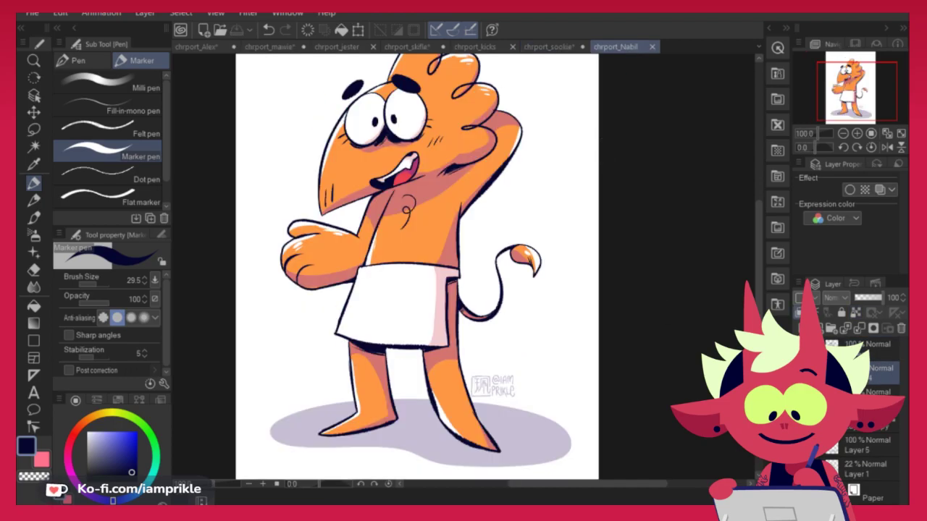
click(863, 344)
click(871, 328)
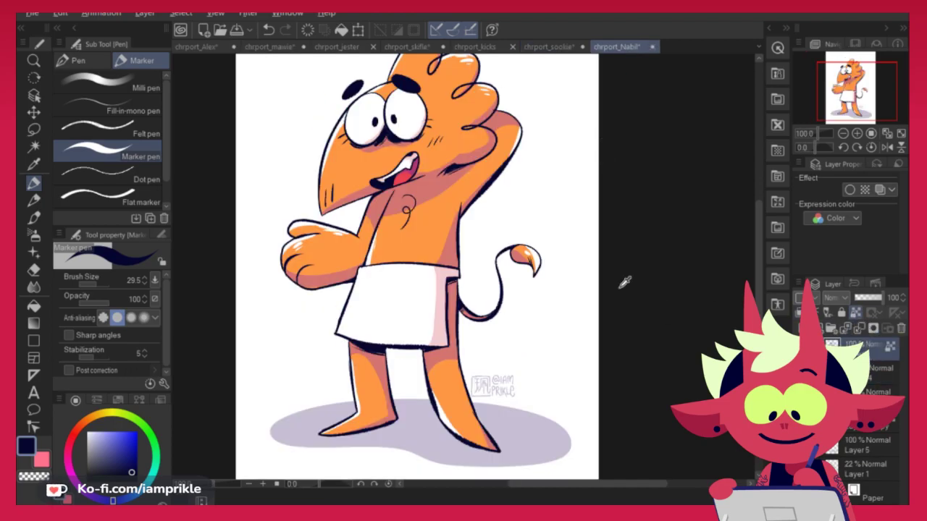
alt+click(432, 189)
click(118, 448)
drag(72, 437, 67, 444)
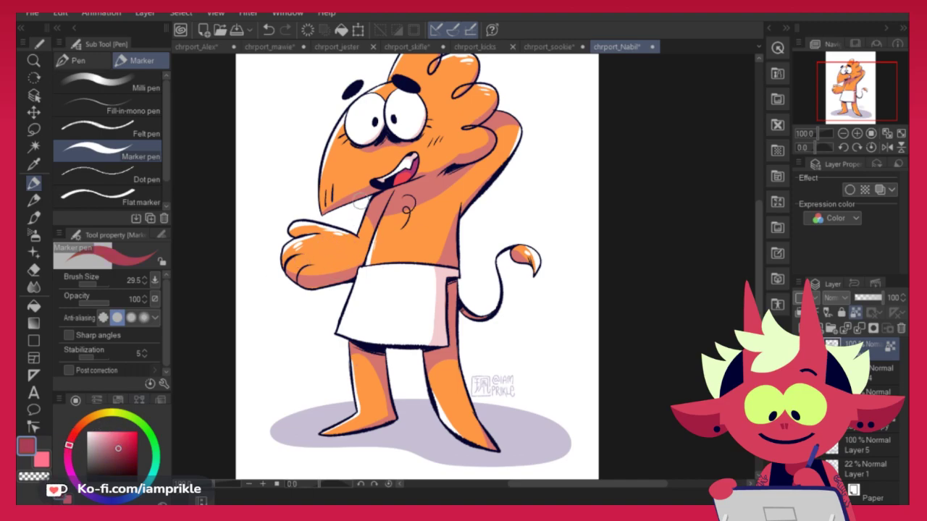
click(126, 450)
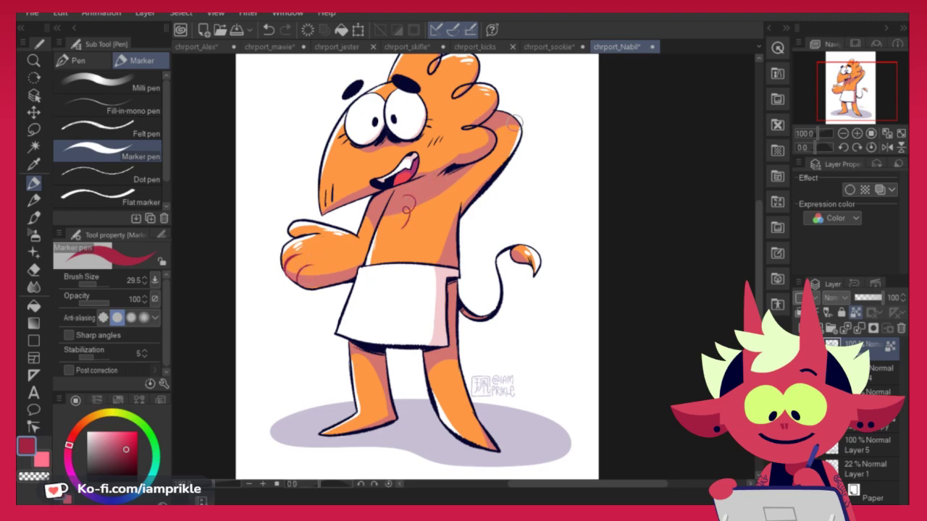
Recolour the crease below the cheek and the curls inside the head feathers dark crimson
drag(444, 172, 465, 169)
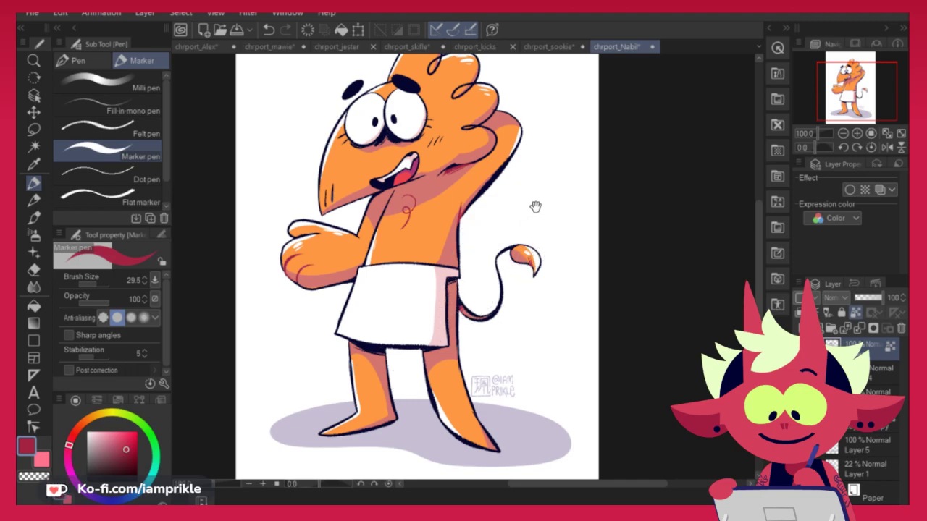
drag(536, 207, 514, 277)
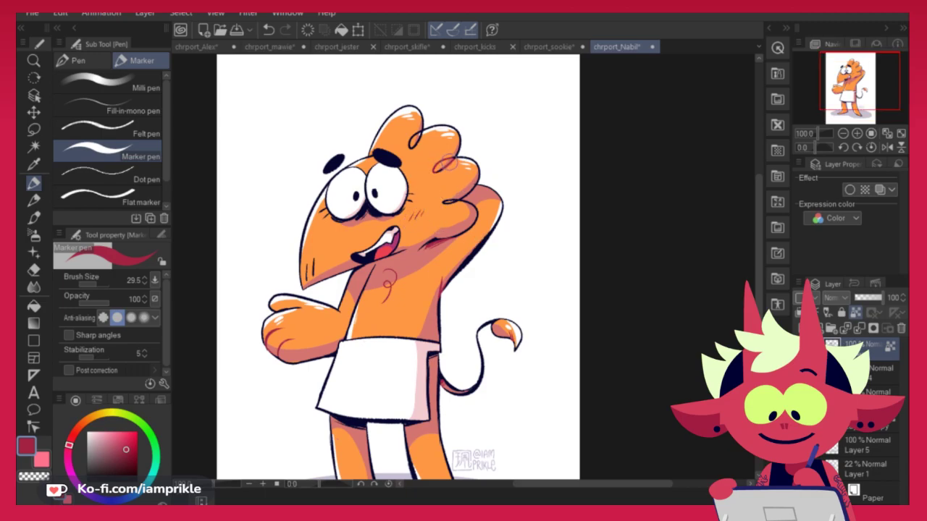
drag(446, 203, 459, 200)
drag(411, 147, 419, 136)
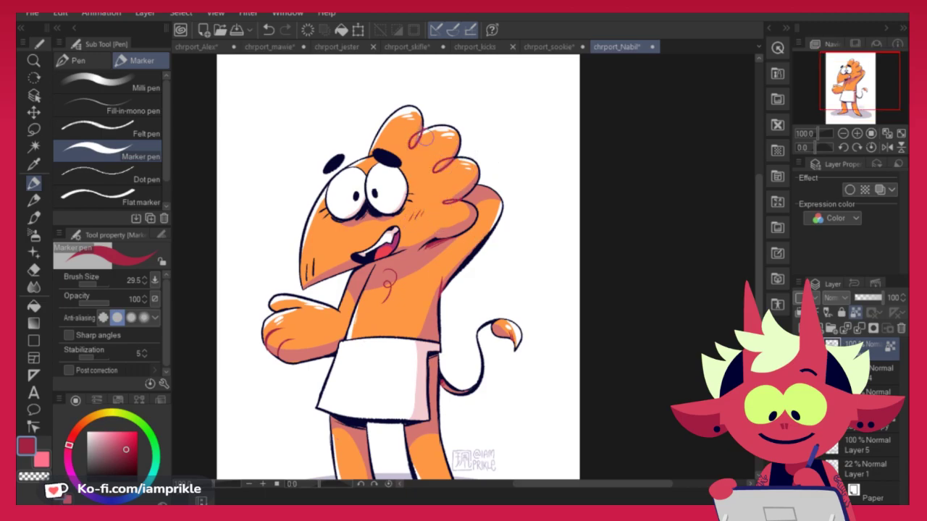
Recolour the beak's small detail lines and the lines under the eyes dark crimson
drag(608, 337, 615, 316)
drag(319, 240, 320, 250)
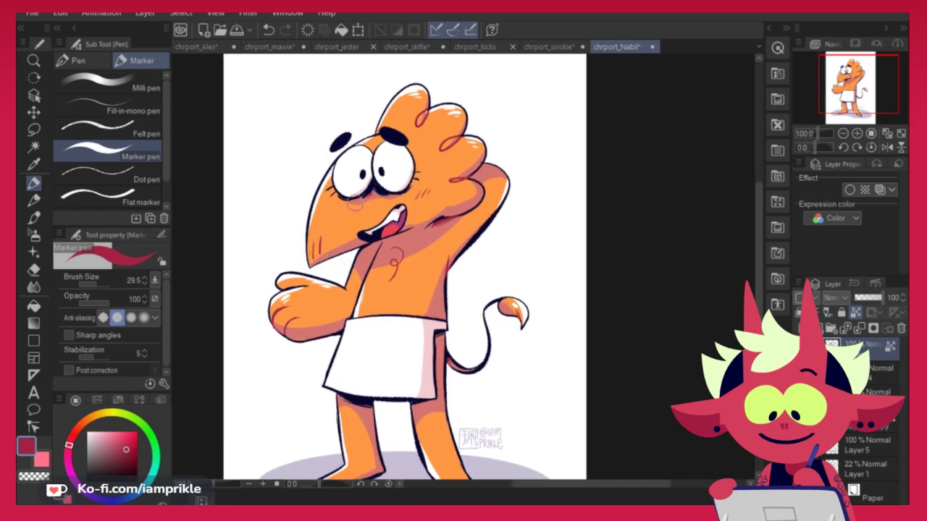
drag(636, 375, 644, 345)
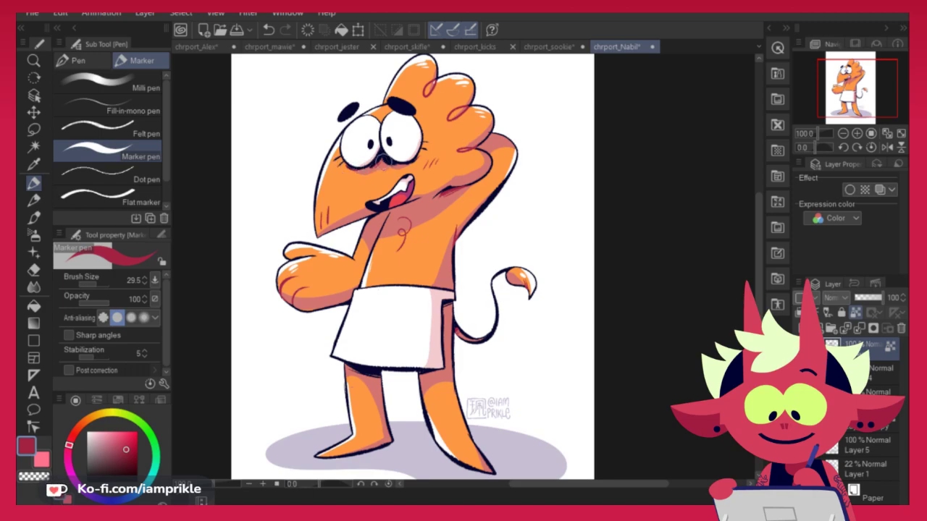
mouse_move(666, 352)
mouse_down()
mouse_move(668, 344)
mouse_move(664, 360)
mouse_up()
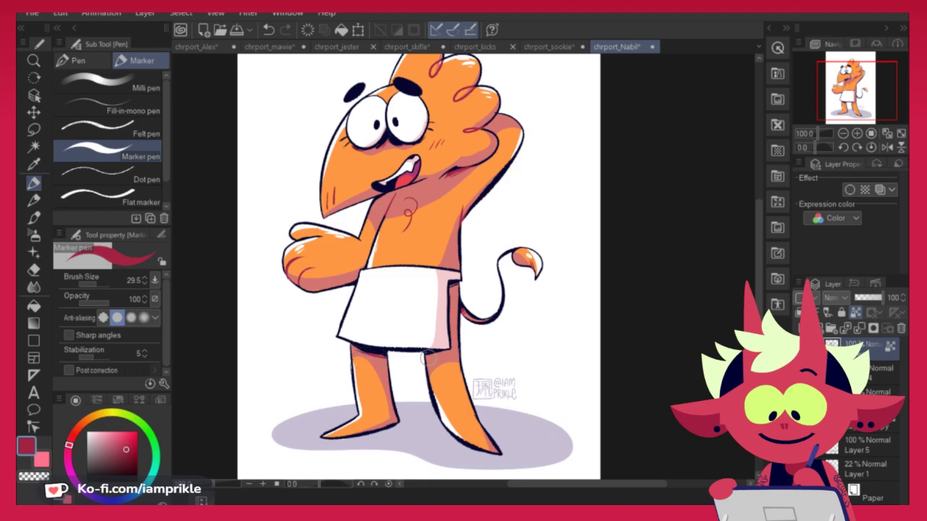
Sample the lavender of the ground shadow in chrport_Nabil, then save that file and return to chrport_sookie
drag(632, 395, 609, 473)
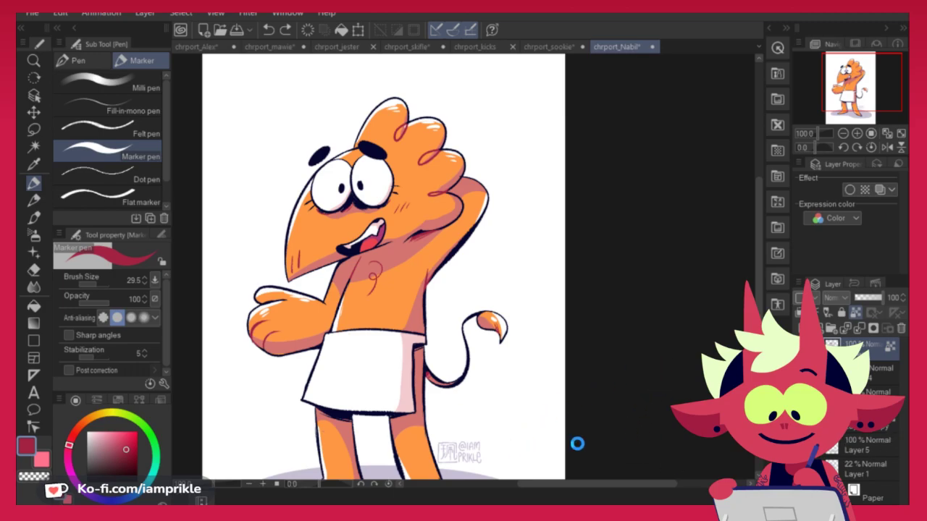
drag(581, 478, 624, 399)
alt+click(543, 422)
key(ctrl+s)
click(564, 50)
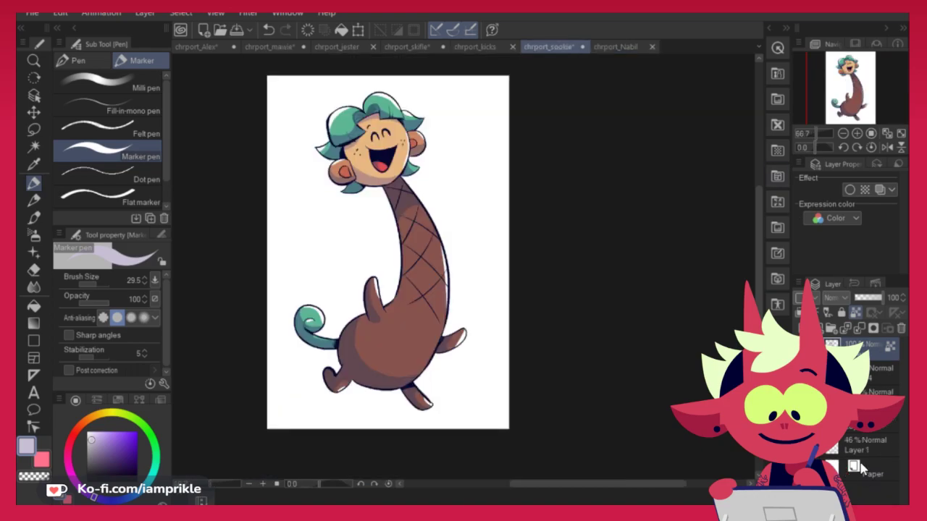
Add a new layer above Layer 1, outline a wavy ground shadow beneath the character's feet and fill it with lavender
click(873, 430)
click(866, 443)
key(ctrl+shift+n)
drag(589, 416, 593, 401)
mouse_move(375, 386)
mouse_down()
mouse_move(329, 400)
mouse_move(353, 391)
mouse_move(397, 397)
mouse_move(371, 381)
mouse_move(349, 386)
mouse_move(449, 397)
mouse_move(382, 365)
mouse_move(319, 379)
mouse_move(462, 401)
mouse_move(346, 378)
mouse_up()
key(ctrl+z)
key(ctrl+z)
key(ctrl+z)
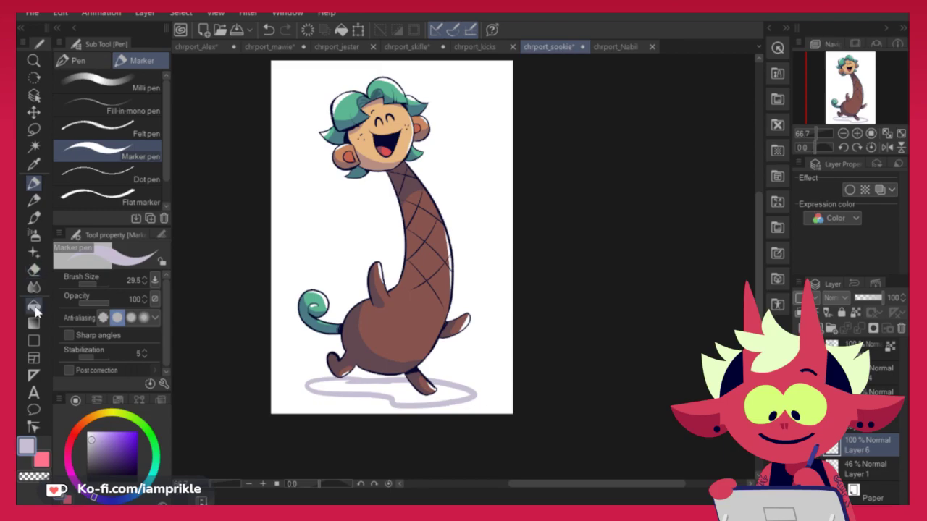
click(33, 306)
click(400, 390)
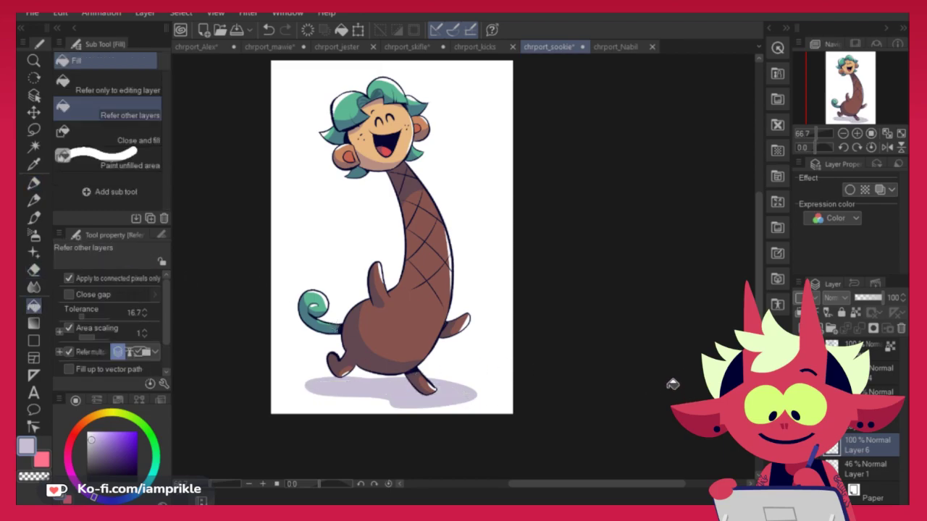
Select the ground shadow layer together with the character layers and shift the whole artwork slightly upward on the canvas
drag(674, 367, 673, 371)
click(872, 350)
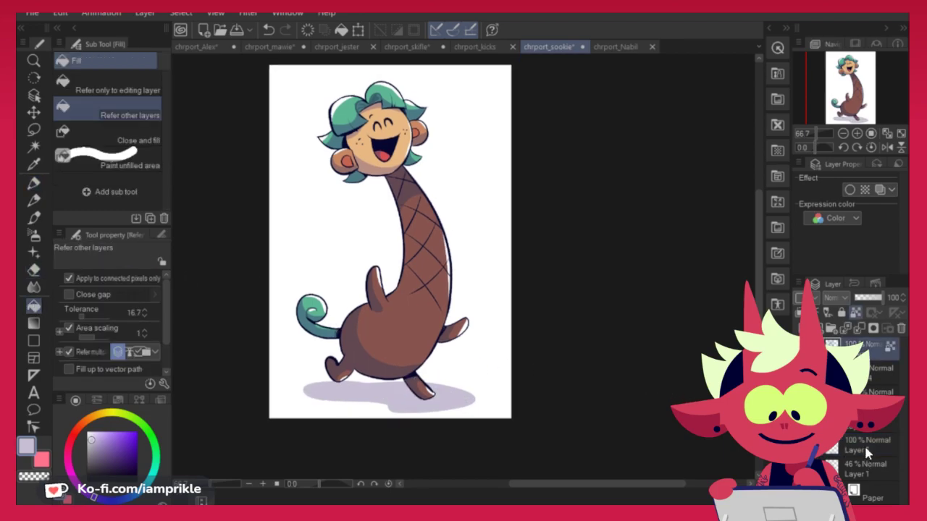
click(864, 443)
drag(446, 397, 446, 387)
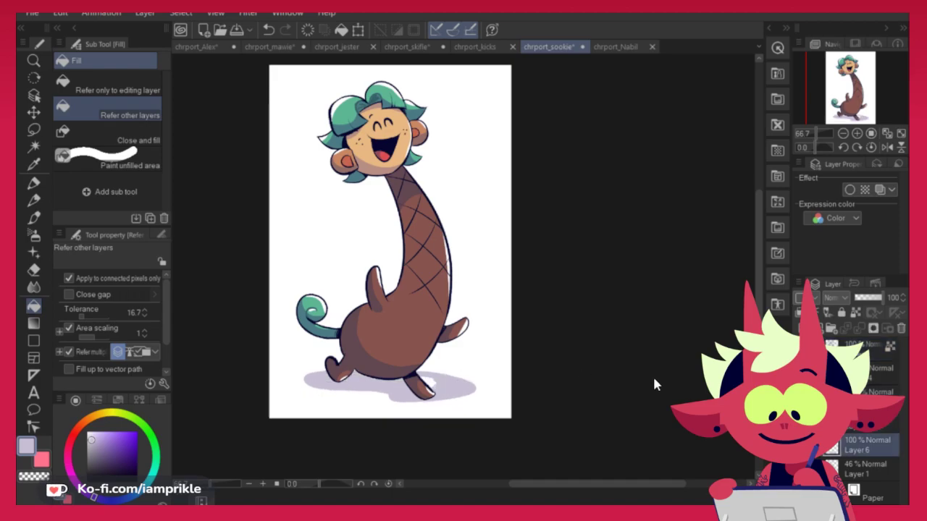
shift+click(871, 349)
key(ctrl+z)
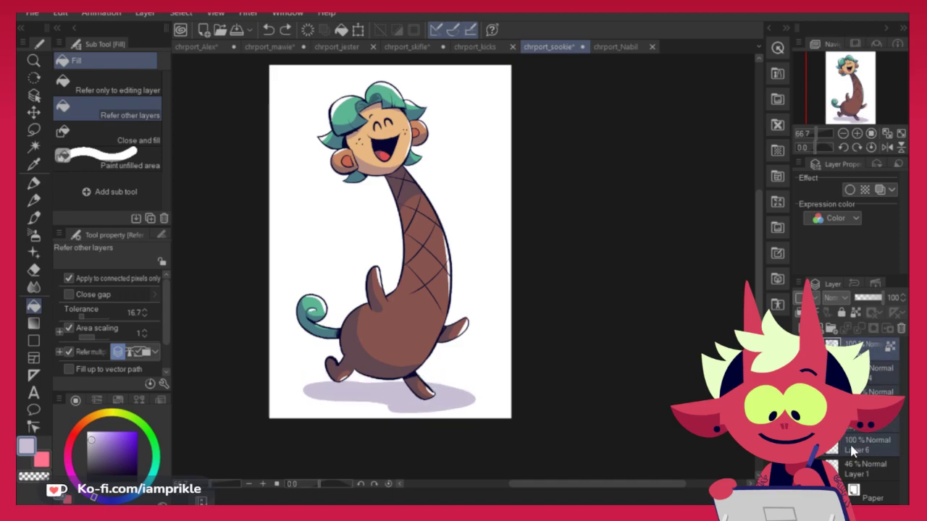
key(ctrl+t)
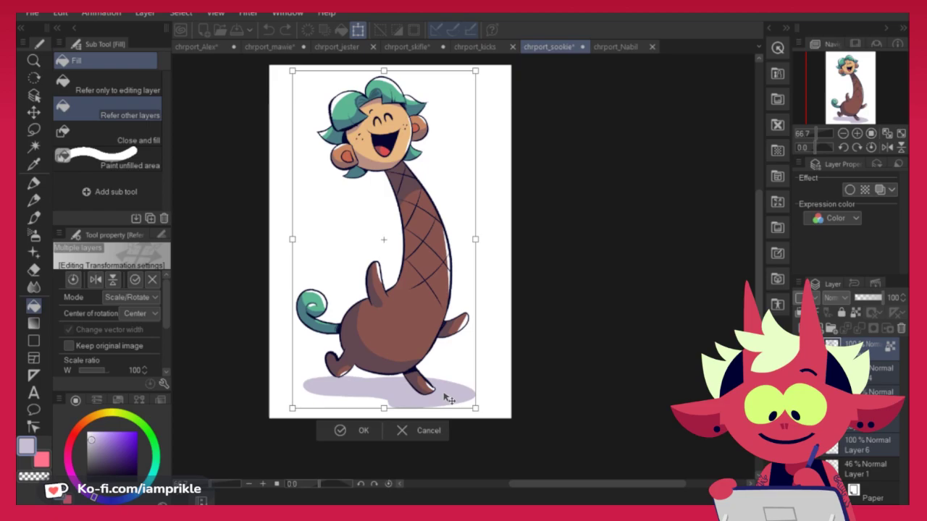
key(Return)
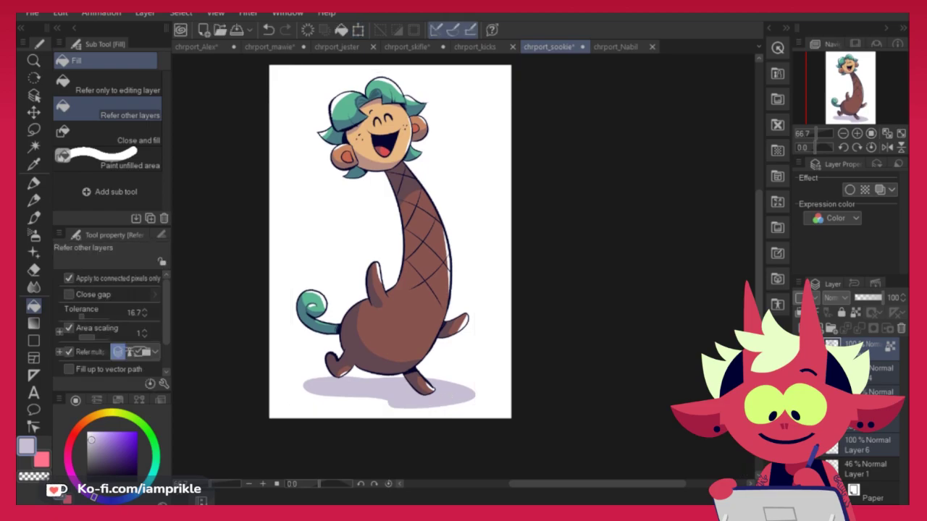
Copy the artist signature from chrport_Nabil into chrport_sookie and place it above the ground shadow, behind the running character
click(615, 47)
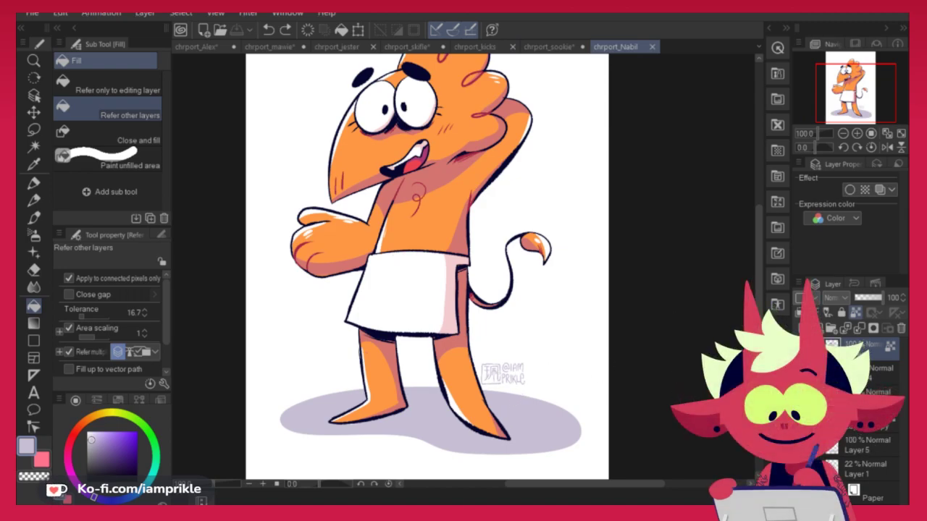
click(549, 47)
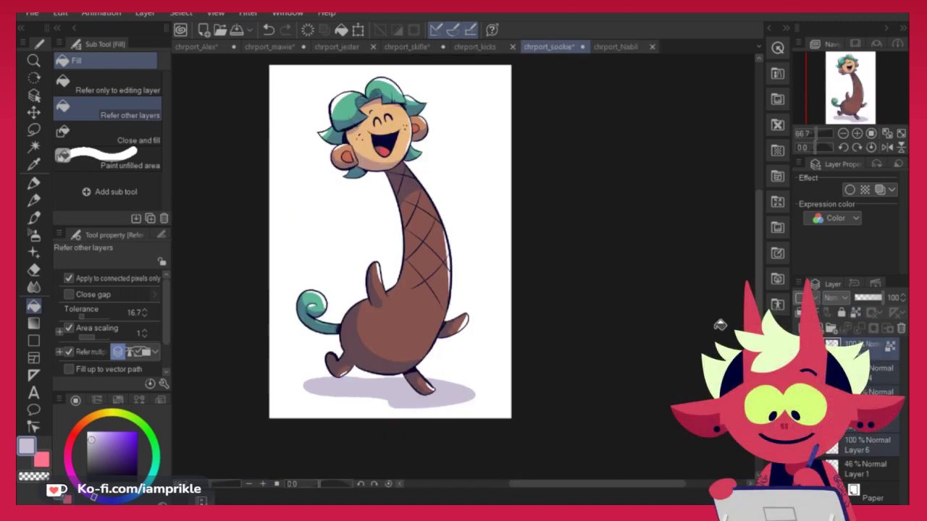
click(865, 443)
key(ctrl+c)
key(ctrl+v)
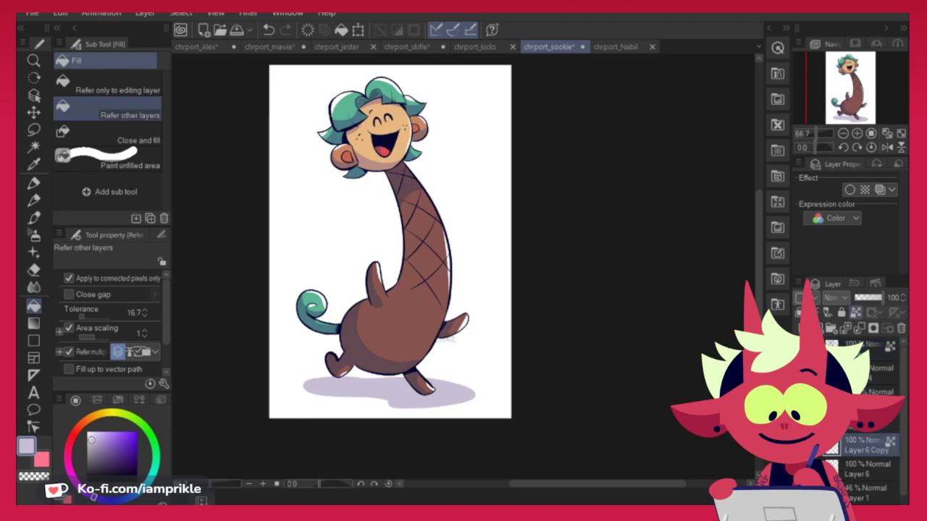
click(46, 108)
drag(451, 349, 452, 376)
drag(622, 378, 612, 386)
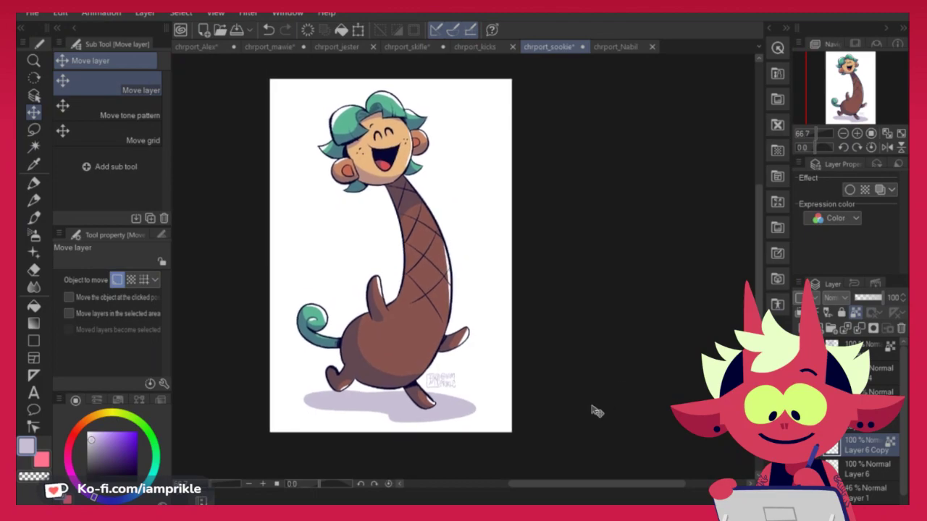
On chrport_sookie's line art layer, sample the hair's dark teal with the Marker pen for the inner hair lines
click(869, 432)
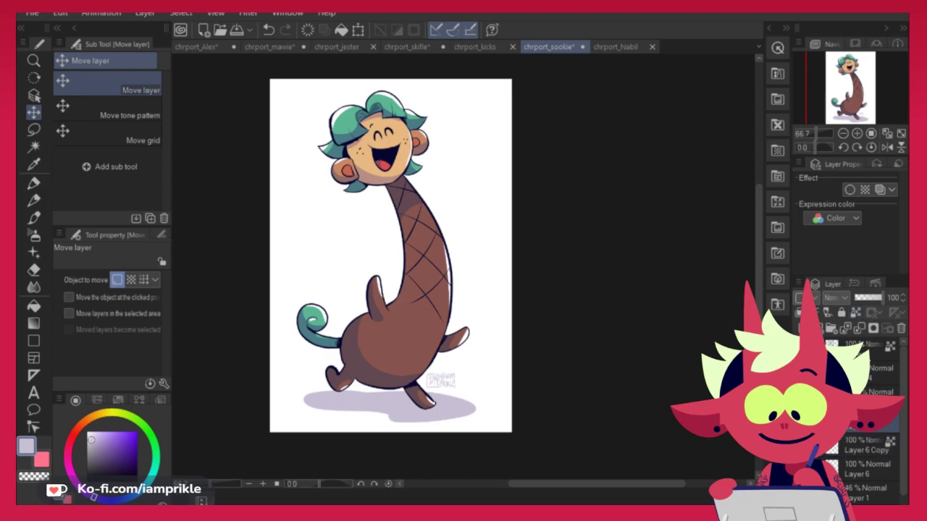
click(33, 183)
alt+click(362, 107)
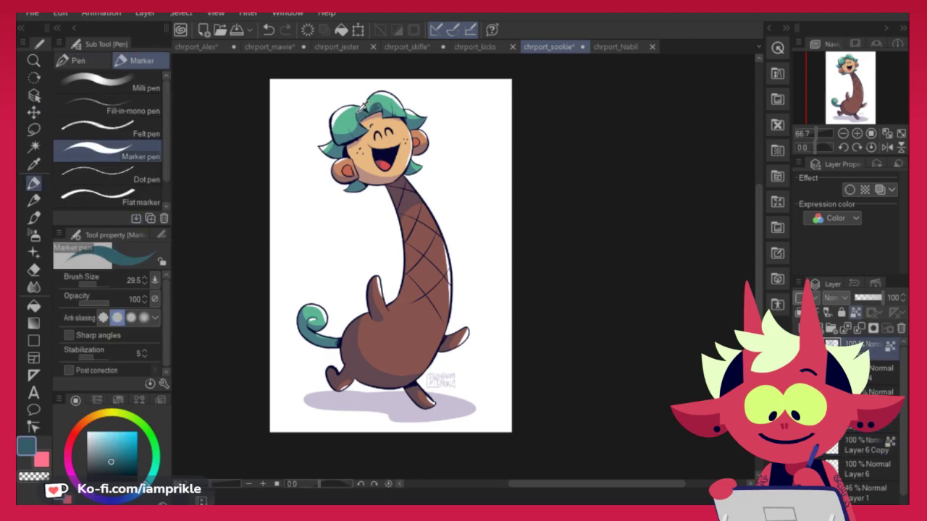
Mix a dark red and recolour the inner lines of both ears
alt+click(356, 167)
alt+click(353, 173)
alt+click(348, 172)
click(120, 449)
click(71, 443)
click(120, 455)
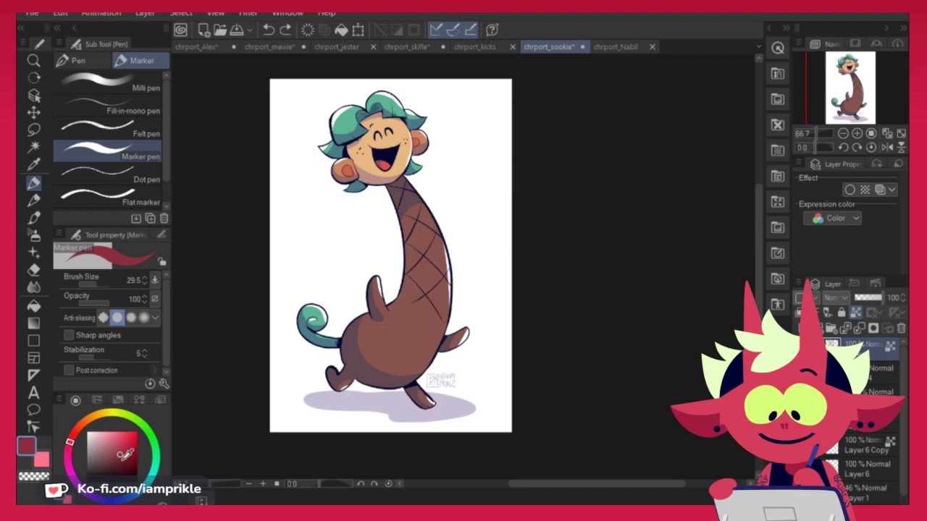
Recolour the crossed lines on the neck dark maroon and the cheek freckles a brighter crimson
alt+click(416, 236)
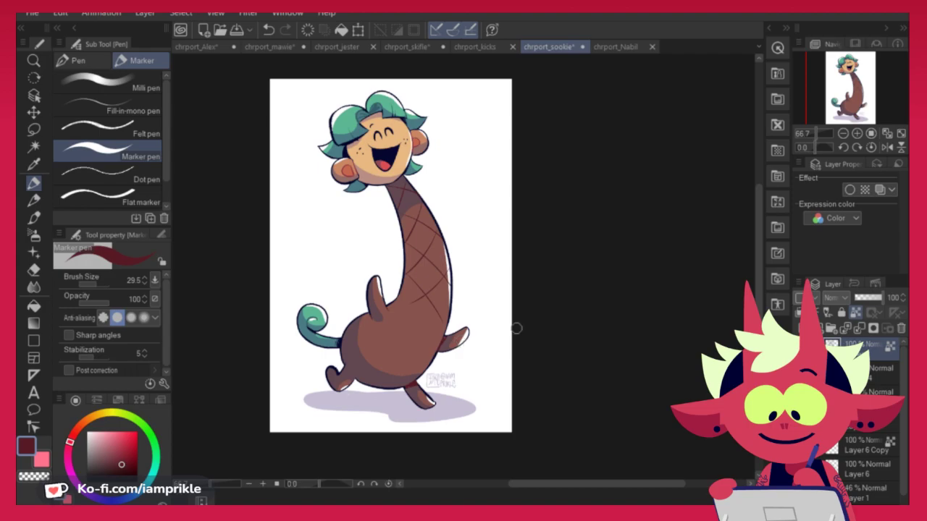
drag(601, 375, 600, 402)
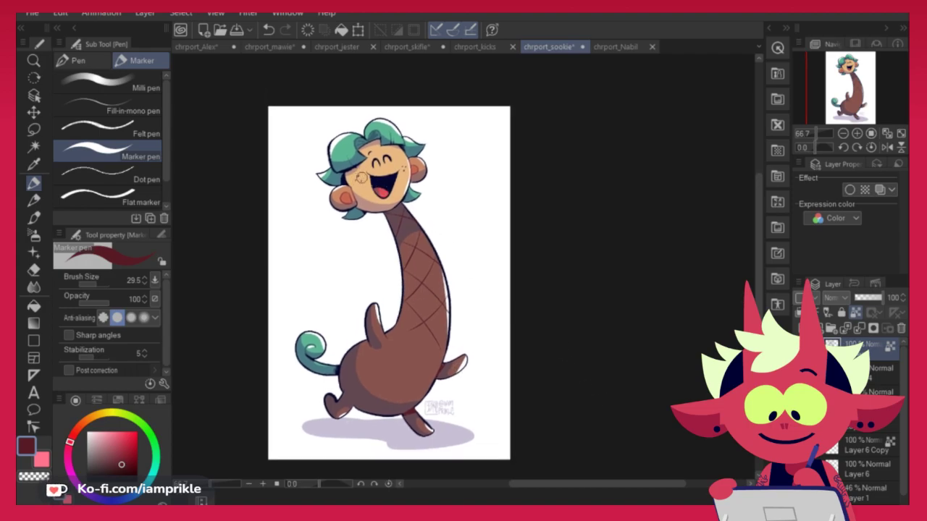
click(122, 445)
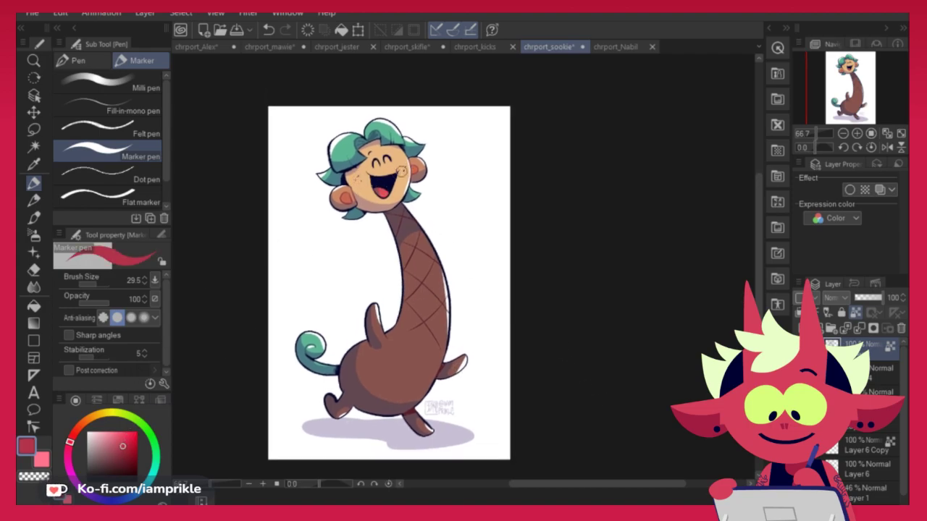